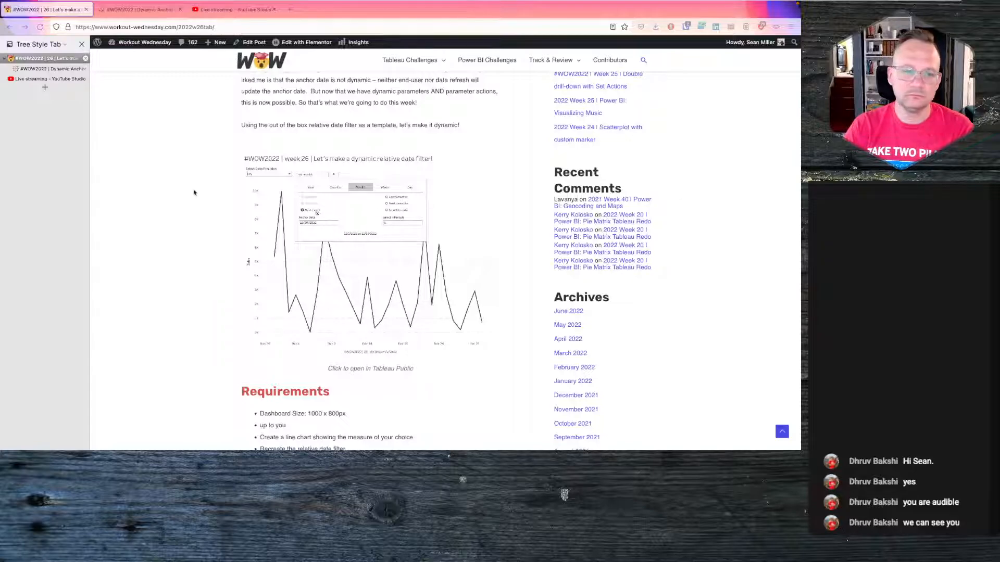
- Review the week 26 challenge post and switch to the tab with the published Tableau Public solution
{"action": "left_click", "coordinate": [194, 192]}
{"action": "scroll", "coordinate": [195, 193], "scroll_direction": "up", "scroll_amount": 3}
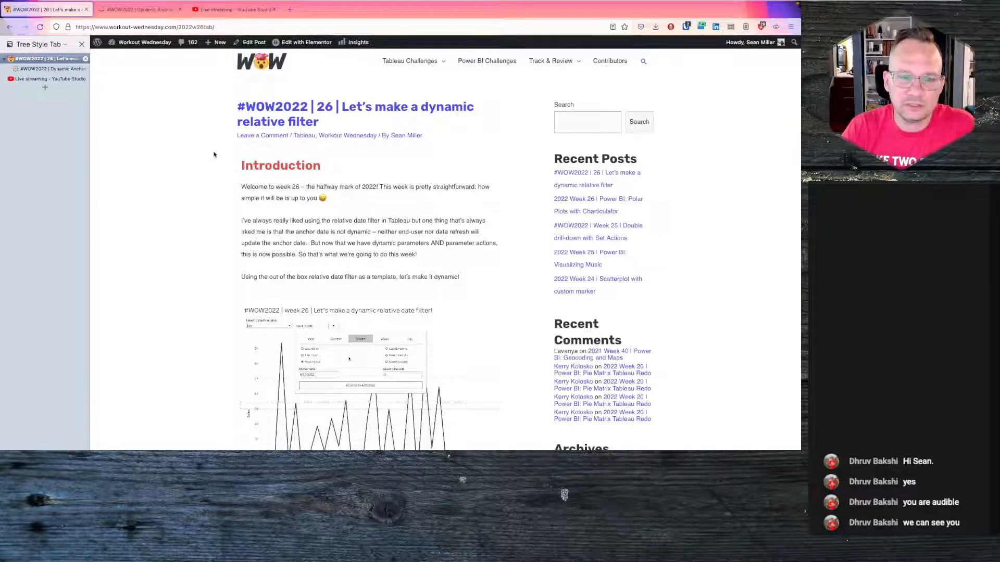
{"action": "scroll", "coordinate": [198, 178], "scroll_direction": "down", "scroll_amount": 1}
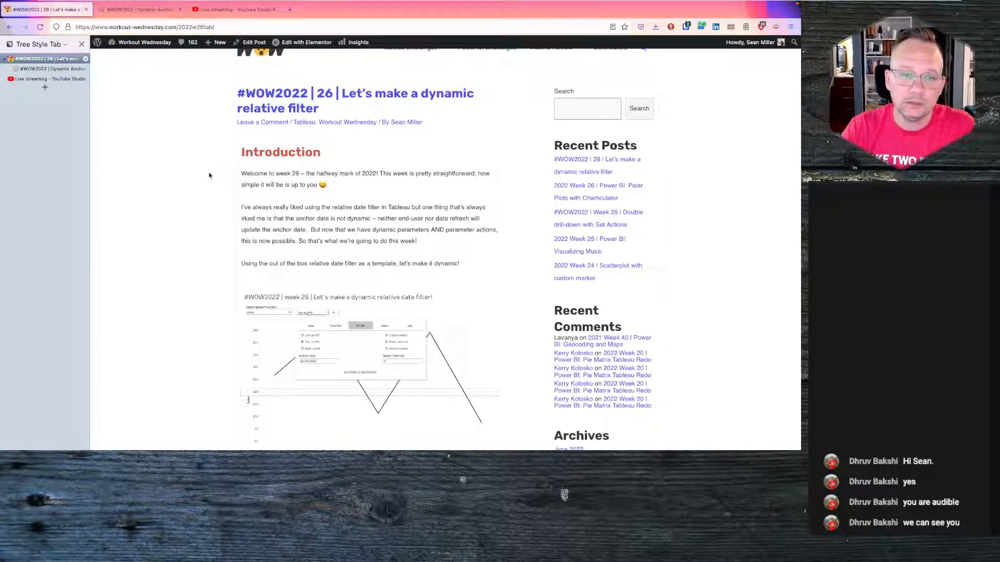
{"action": "left_click", "coordinate": [156, 11]}
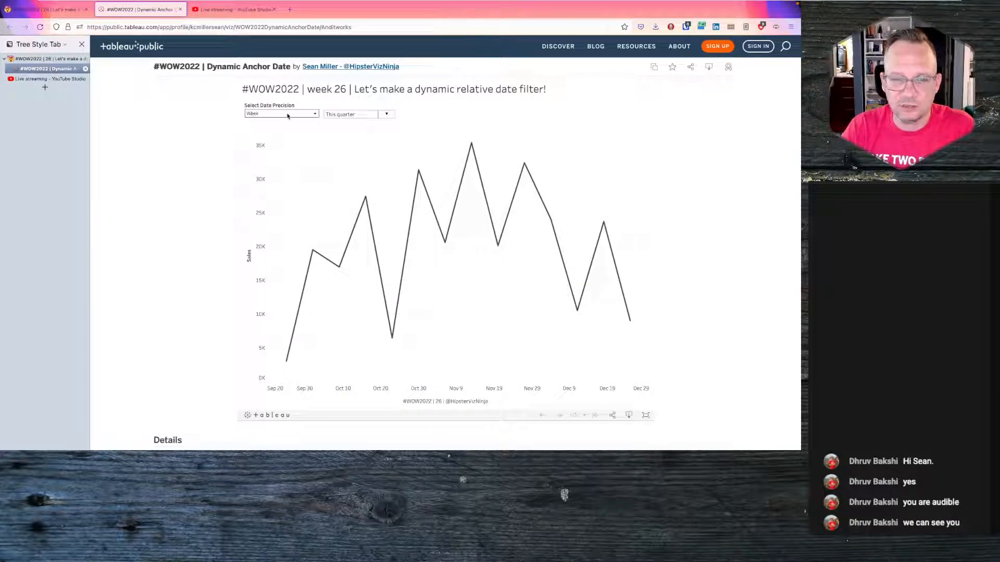
- Inspect the date precision choices and open the relative date filter panel on the published viz
{"action": "left_click", "coordinate": [315, 114]}
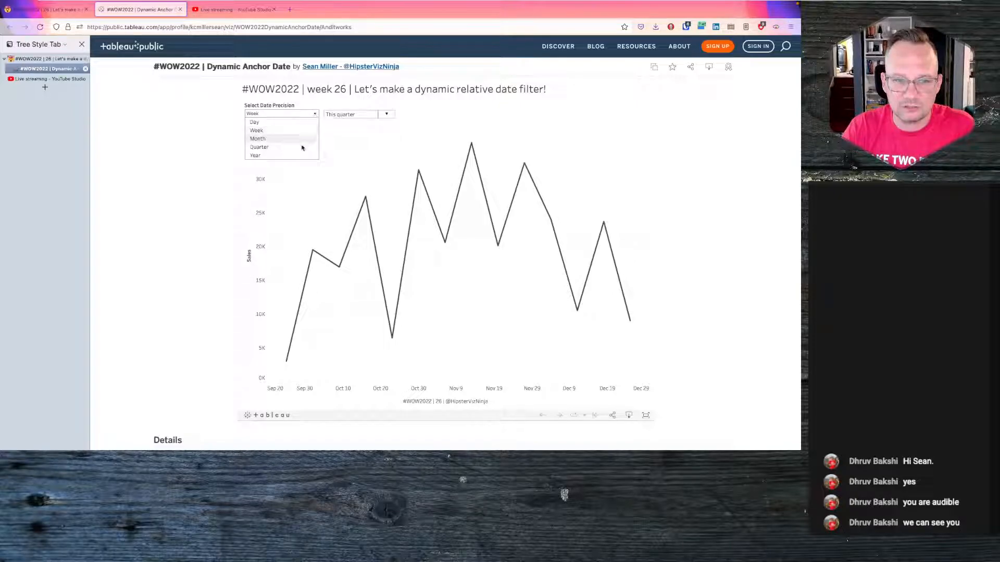
{"action": "left_click", "coordinate": [315, 115]}
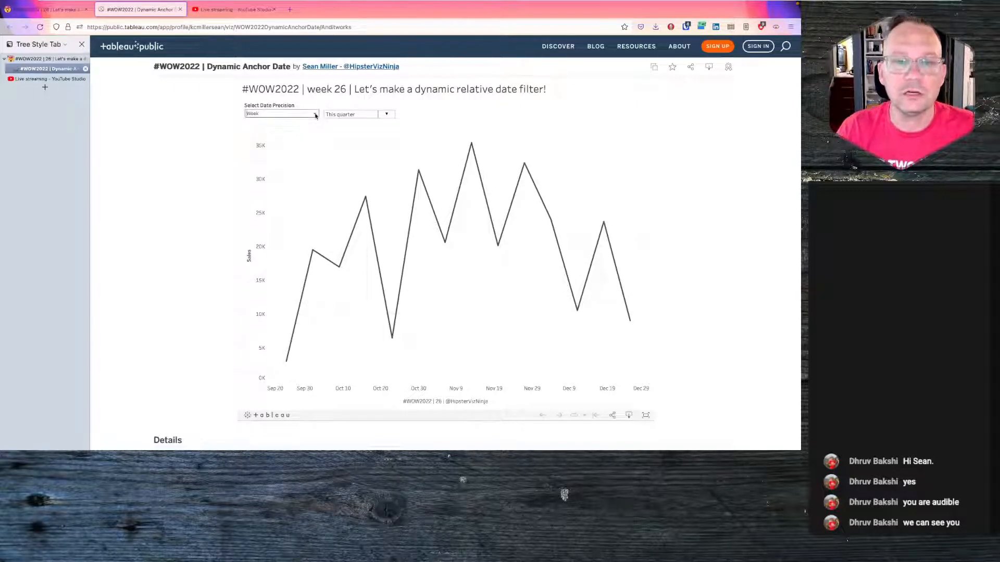
{"action": "left_click", "coordinate": [388, 115]}
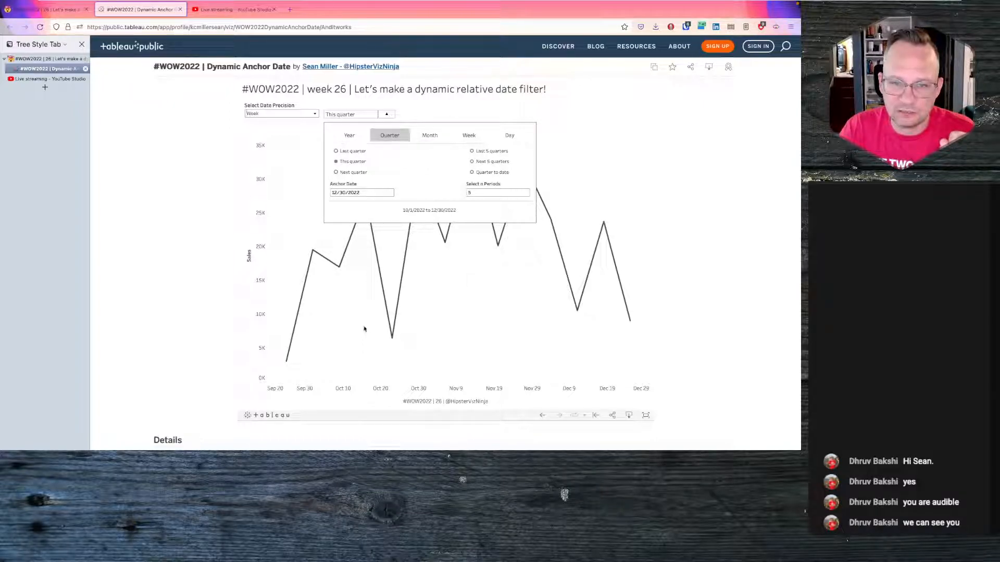
- Set the relative filter's anchor date to 8/24/2022 through the calendar picker
{"action": "left_click", "coordinate": [358, 193]}
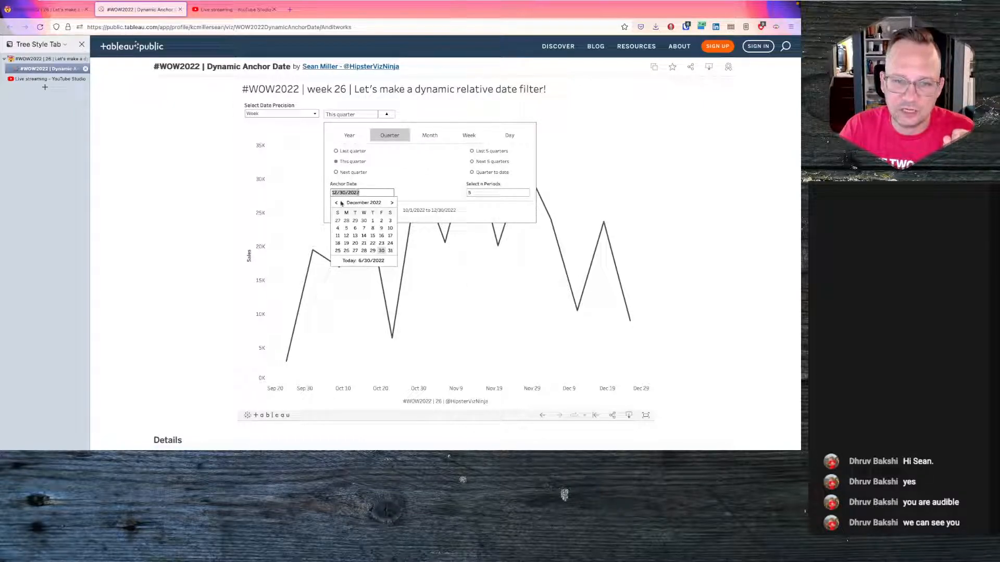
{"action": "left_click", "coordinate": [337, 202]}
{"action": "left_click", "coordinate": [337, 202]}
{"action": "left_click", "coordinate": [337, 203]}
{"action": "left_click", "coordinate": [337, 202]}
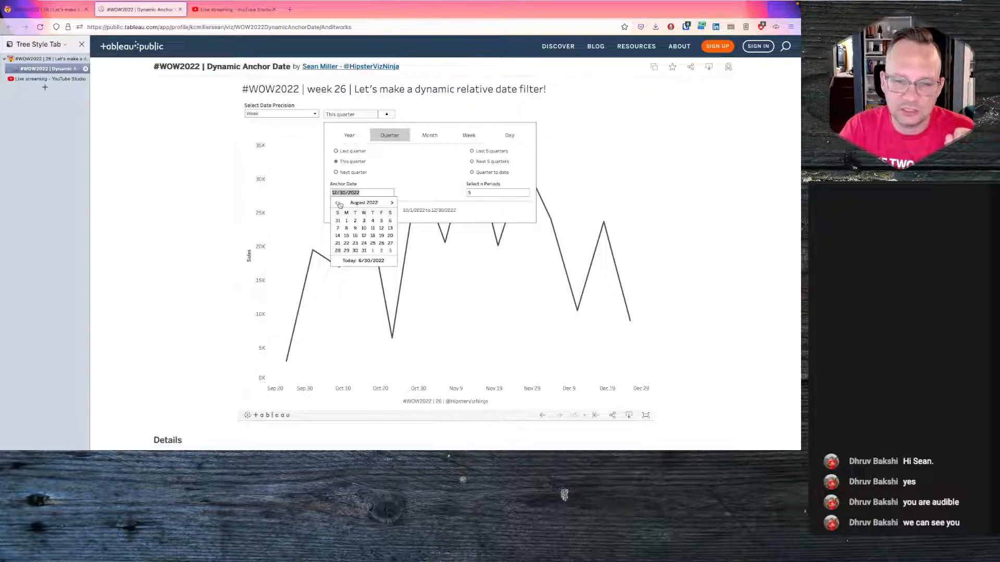
{"action": "left_click", "coordinate": [364, 243]}
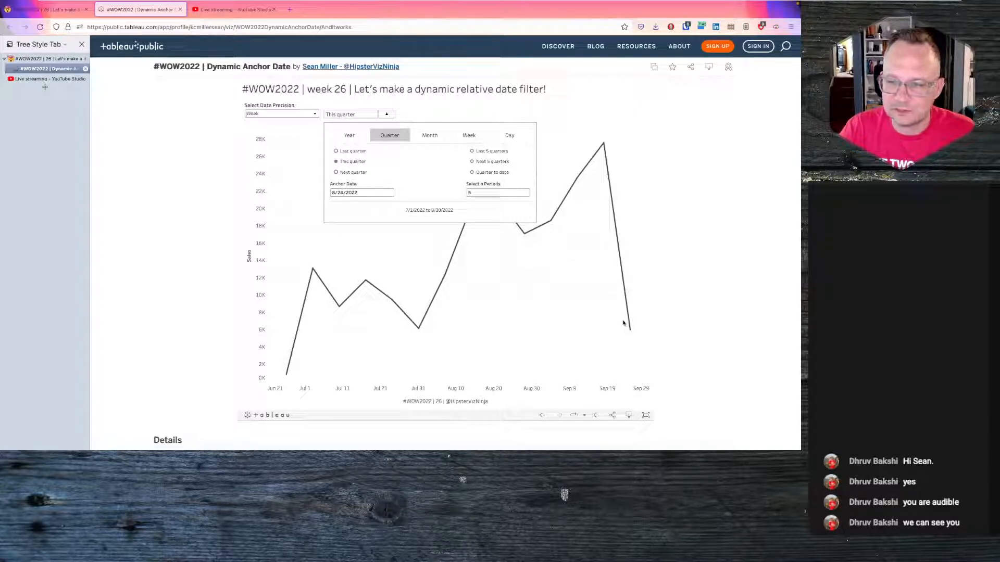
- Try the Next quarter, This quarter and Quarter to date relative options on the sales line chart
{"action": "mouse_move", "coordinate": [632, 335]}
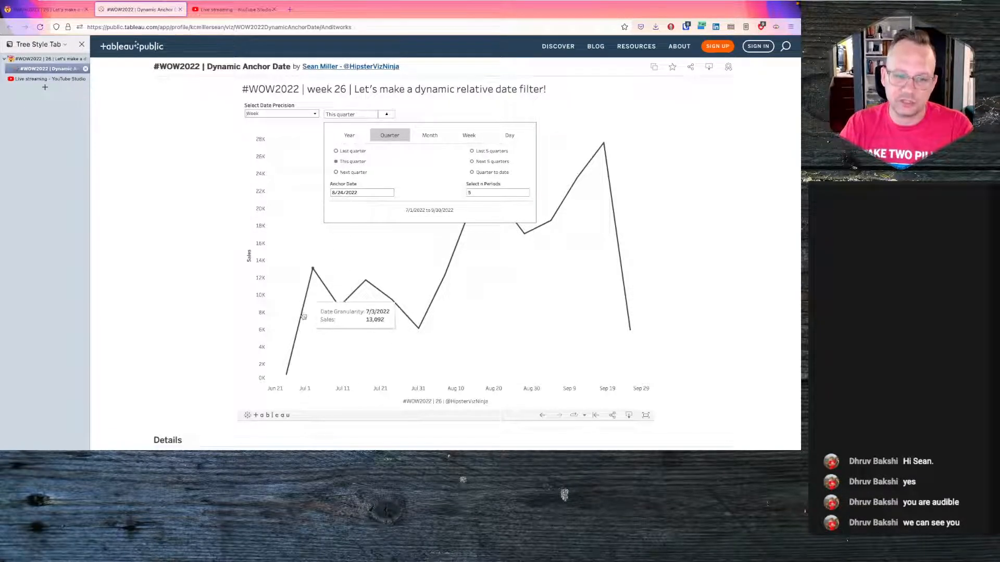
{"action": "mouse_move", "coordinate": [285, 377]}
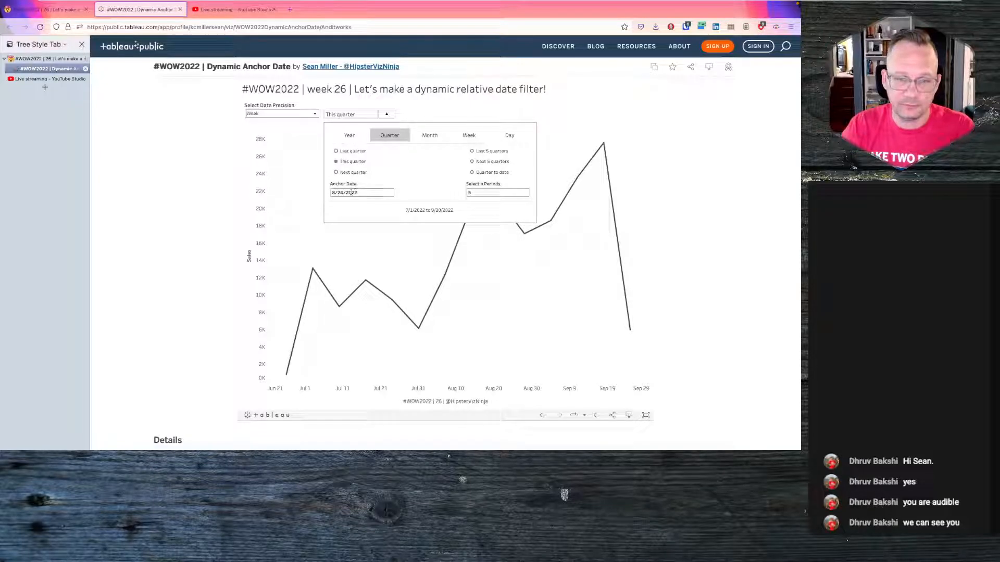
{"action": "left_click", "coordinate": [352, 172]}
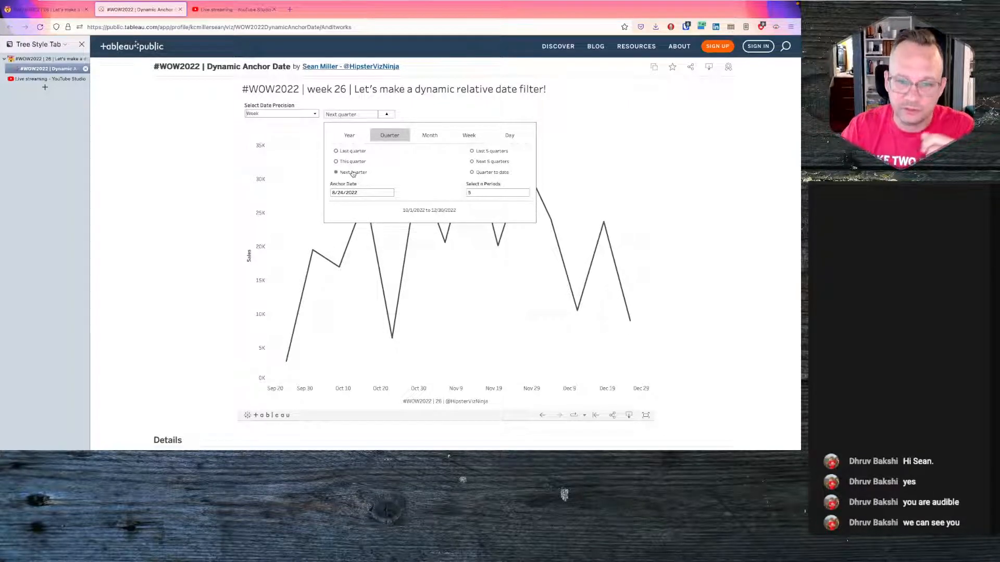
{"action": "left_click", "coordinate": [351, 162]}
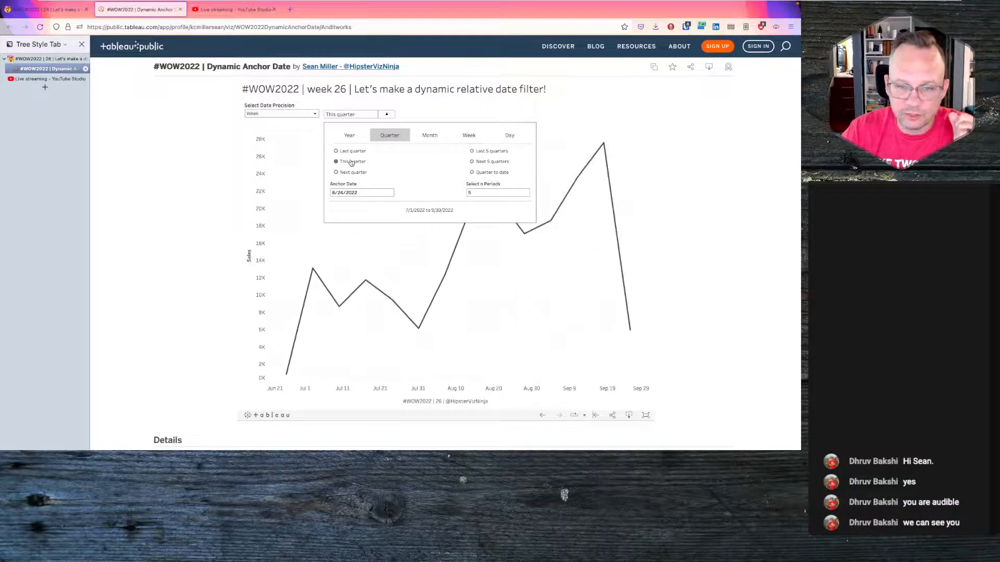
{"action": "left_click", "coordinate": [353, 173]}
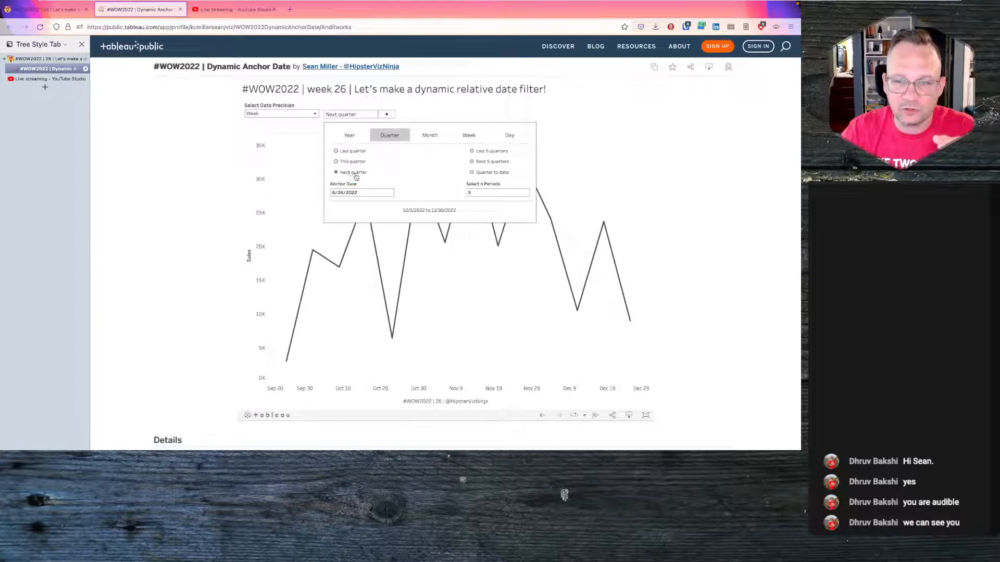
{"action": "left_click", "coordinate": [483, 175]}
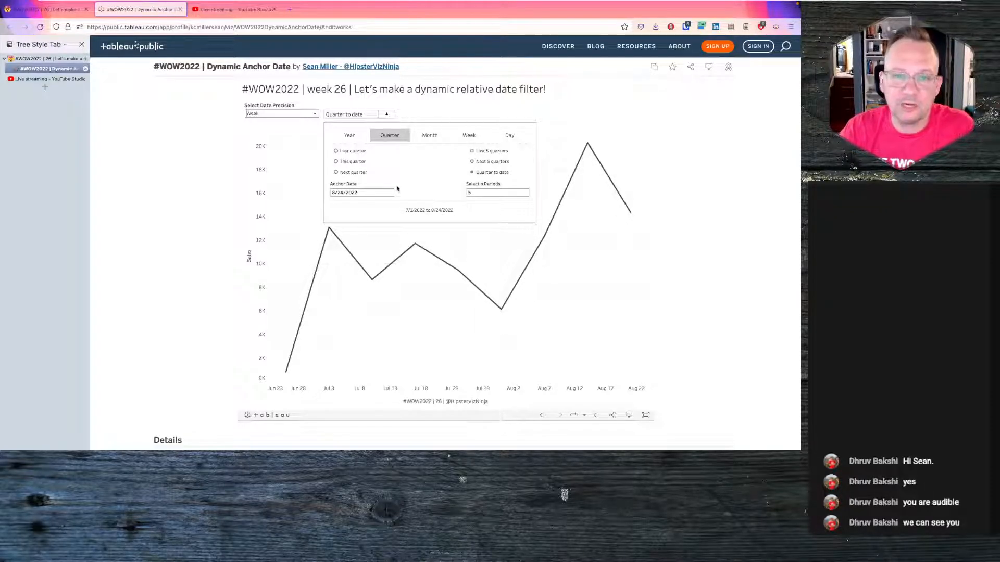
- Close the relative date panel and switch to the Superstore Extract workbook in Tableau Desktop
{"action": "left_click", "coordinate": [386, 115]}
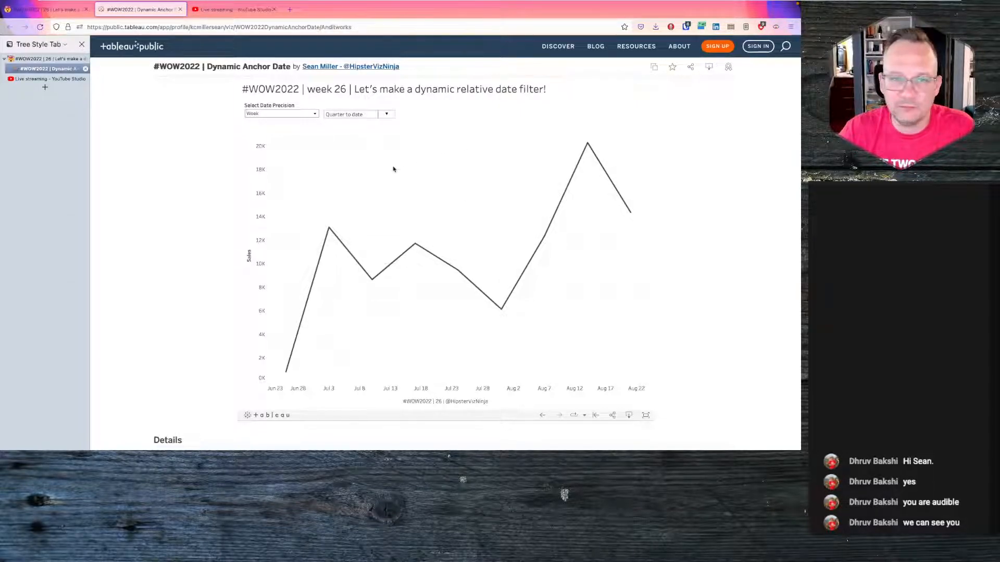
{"action": "key", "text": "ctrl+Right"}
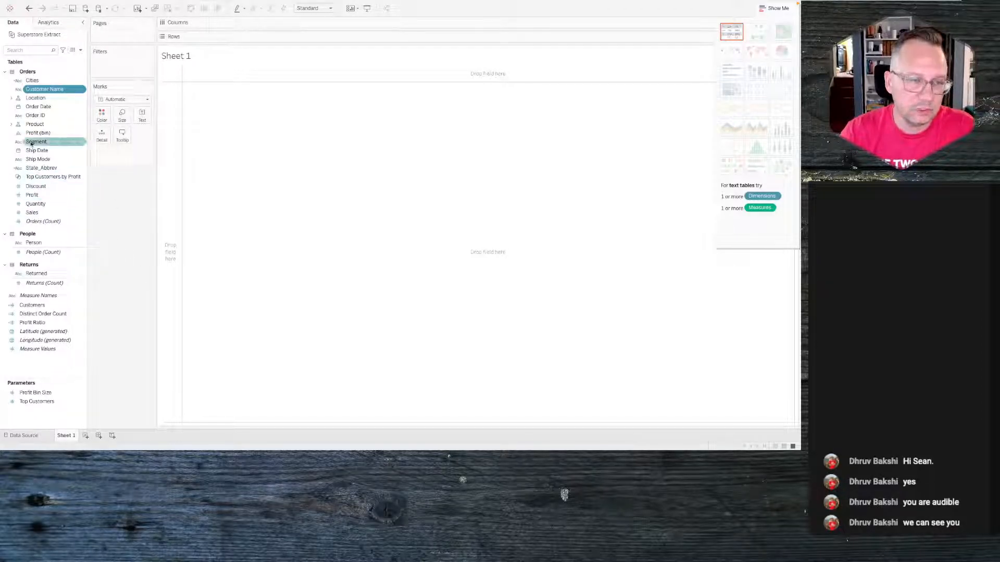
- Select most dimensions and measures in the Orders, People and Returns tables plus the calculated fields, and hide them
{"action": "left_click", "coordinate": [37, 81]}
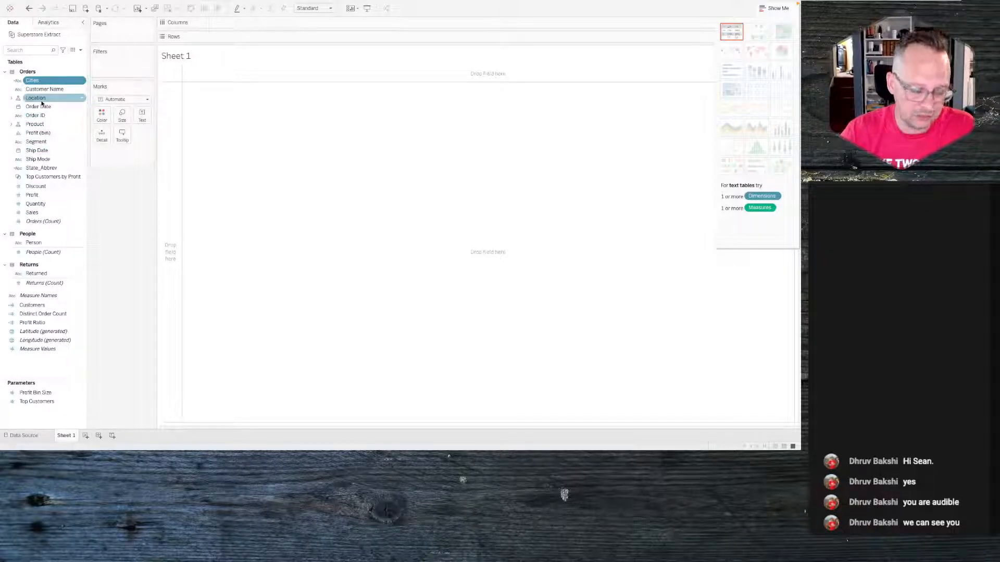
{"action": "left_click", "coordinate": [41, 99], "text": "shift"}
{"action": "left_click", "coordinate": [36, 116], "text": "super"}
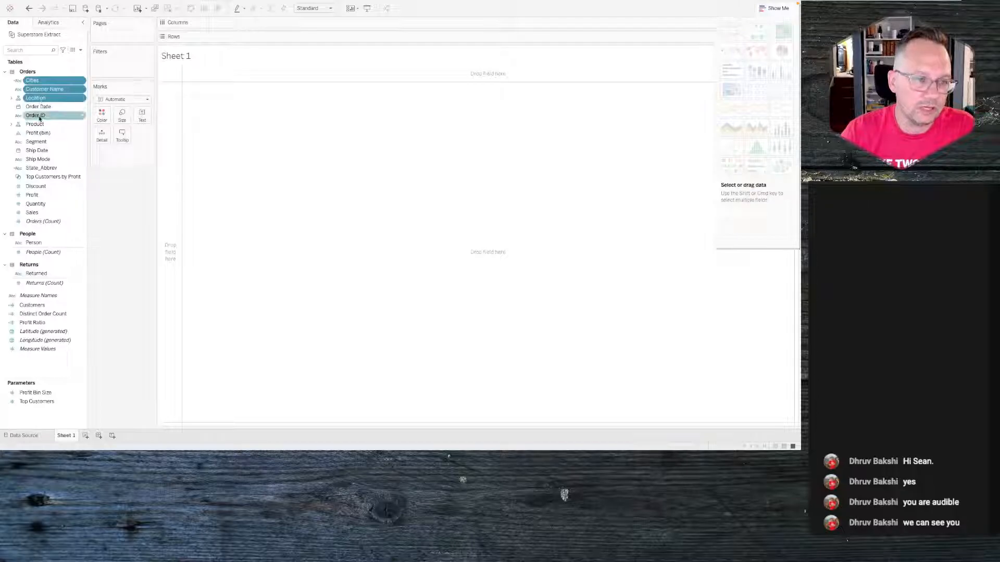
{"action": "left_click", "coordinate": [37, 124], "text": "super"}
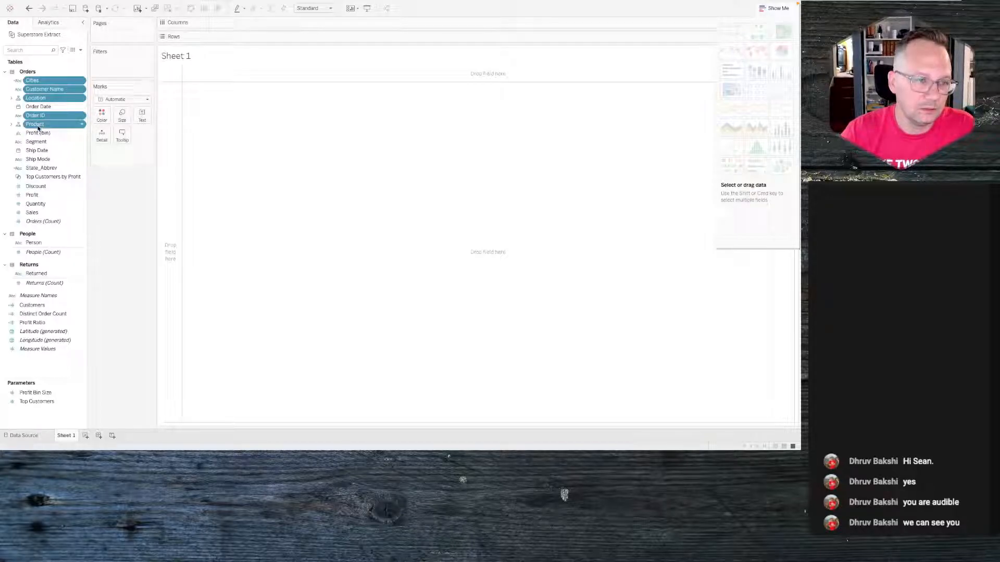
{"action": "left_click", "coordinate": [41, 168], "text": "super"}
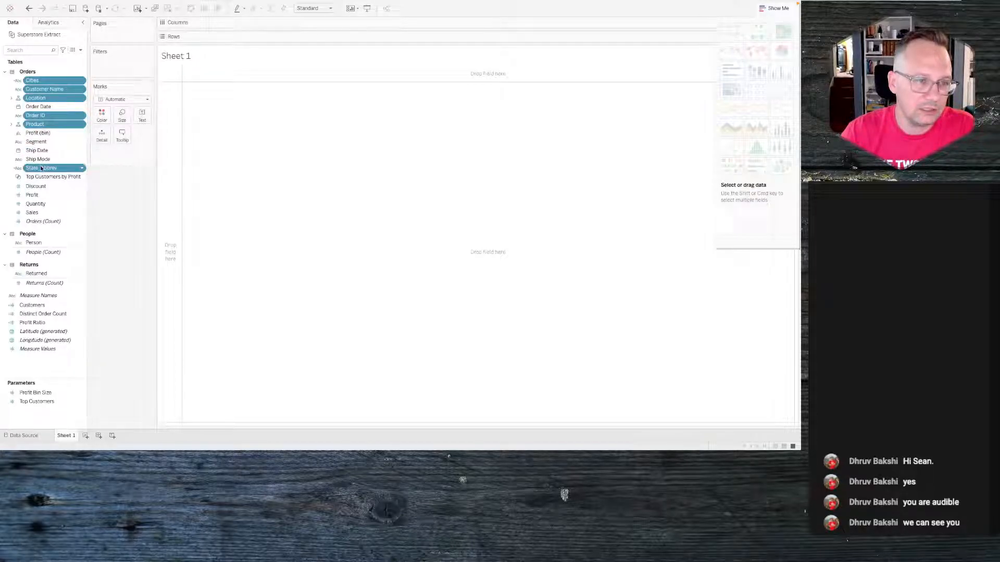
{"action": "left_click", "coordinate": [38, 134], "text": "super"}
{"action": "left_click", "coordinate": [37, 142], "text": "super"}
{"action": "left_click", "coordinate": [37, 151], "text": "super"}
{"action": "left_click", "coordinate": [37, 161], "text": "super"}
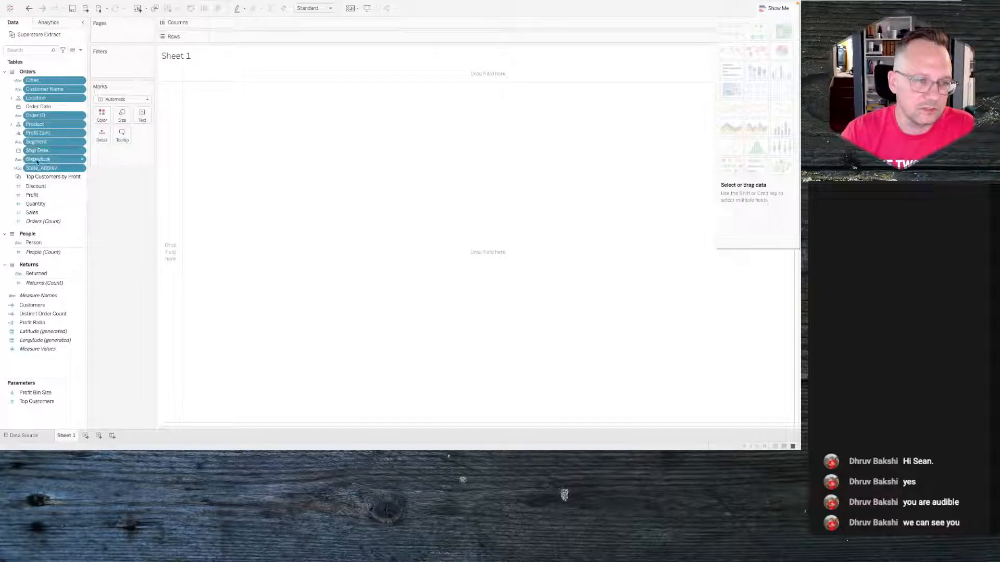
{"action": "left_click", "coordinate": [32, 186], "text": "super"}
{"action": "left_click", "coordinate": [32, 195], "text": "super"}
{"action": "left_click", "coordinate": [30, 203], "text": "super"}
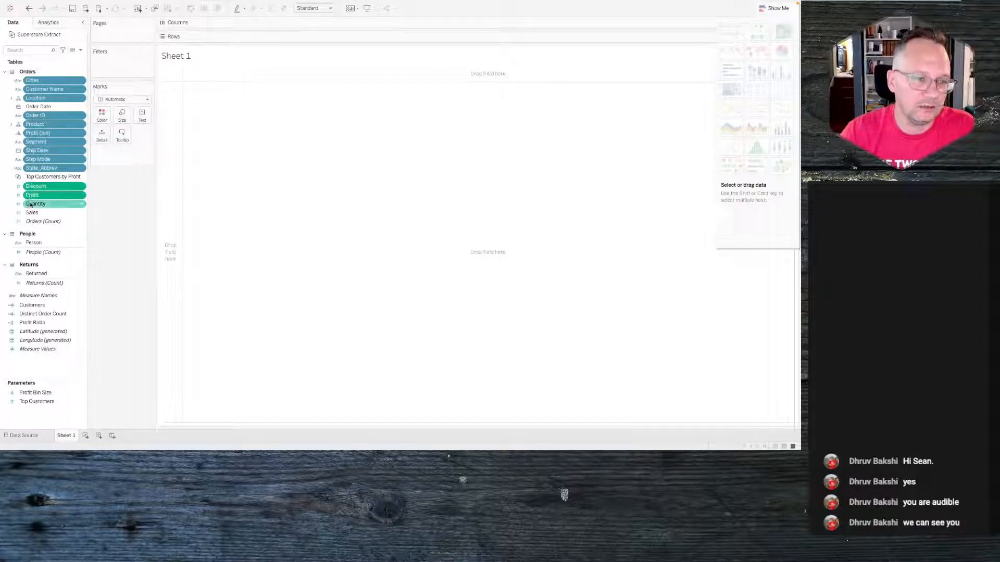
{"action": "left_click", "coordinate": [33, 243], "text": "super"}
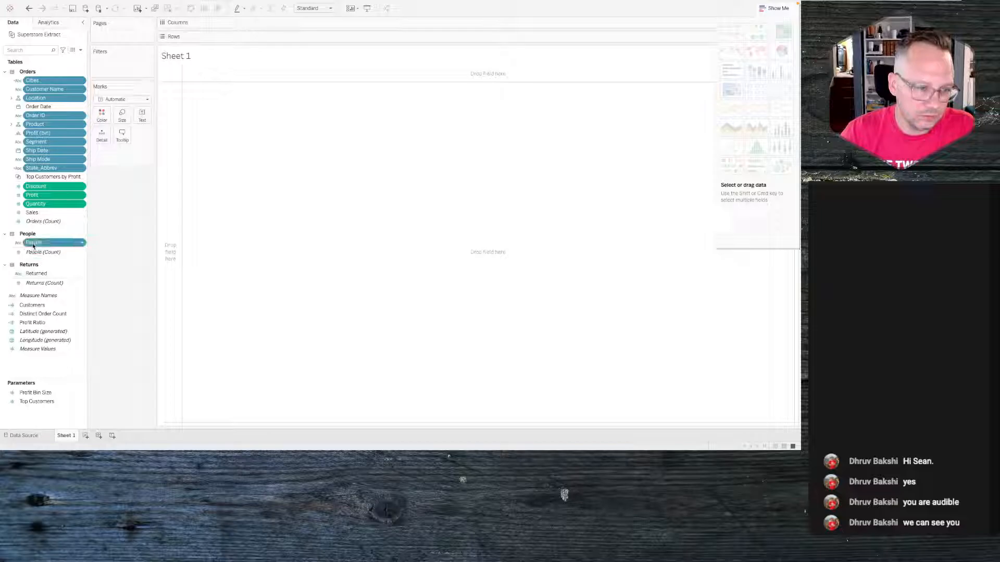
{"action": "left_click", "coordinate": [35, 274], "text": "super"}
{"action": "left_click", "coordinate": [32, 305], "text": "super"}
{"action": "left_click", "coordinate": [32, 314], "text": "super"}
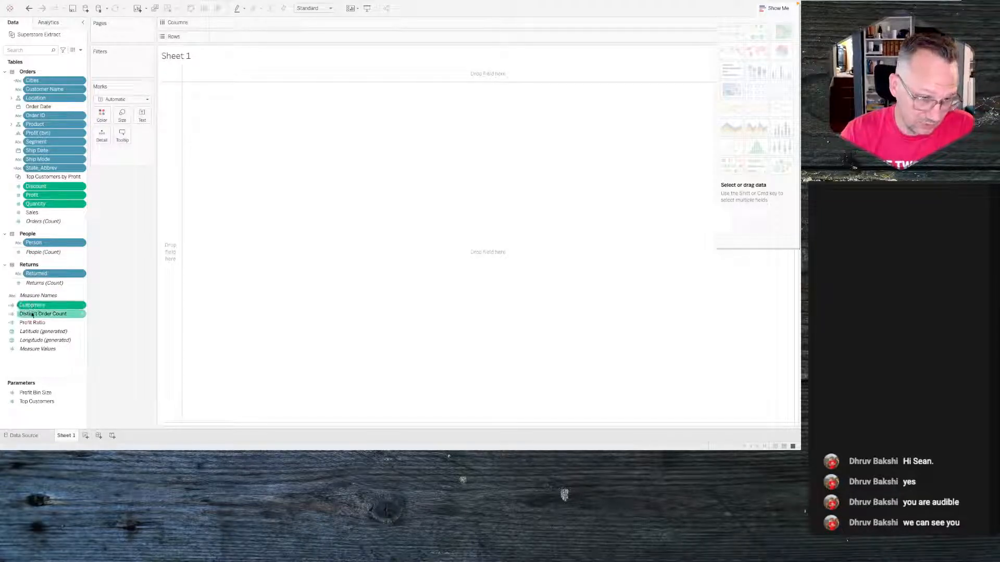
{"action": "left_click", "coordinate": [31, 322], "text": "super"}
{"action": "right_click", "coordinate": [32, 323]}
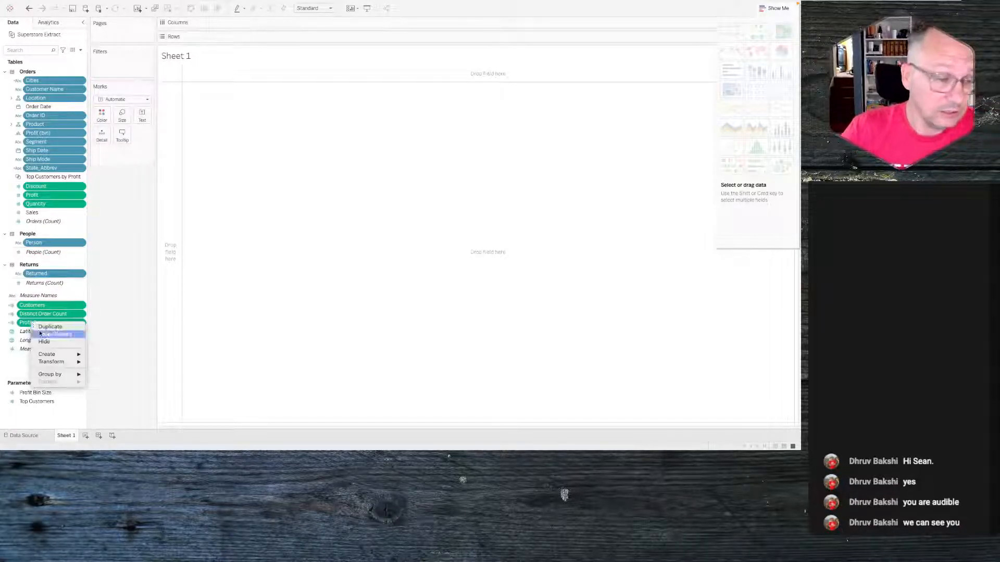
{"action": "left_click", "coordinate": [47, 342]}
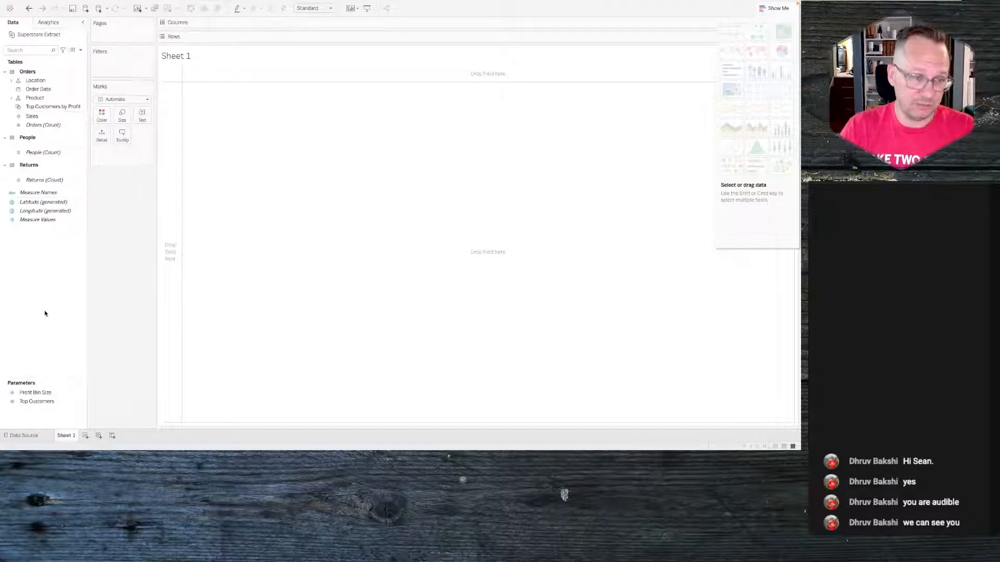
- Remove the Location hierarchy and hide its City, Country/Region, Postal Code, Region and State fields
{"action": "right_click", "coordinate": [34, 80]}
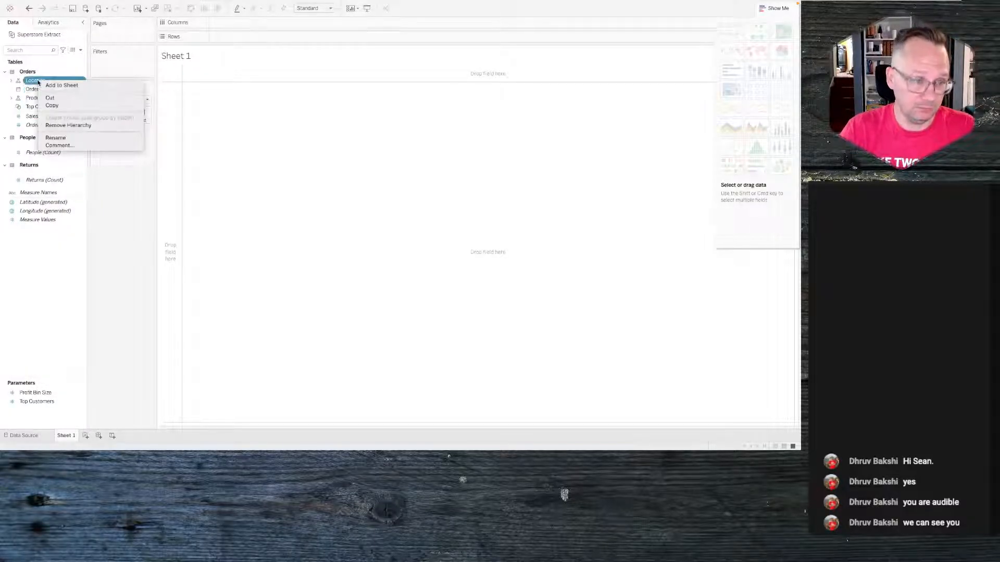
{"action": "left_click", "coordinate": [68, 125]}
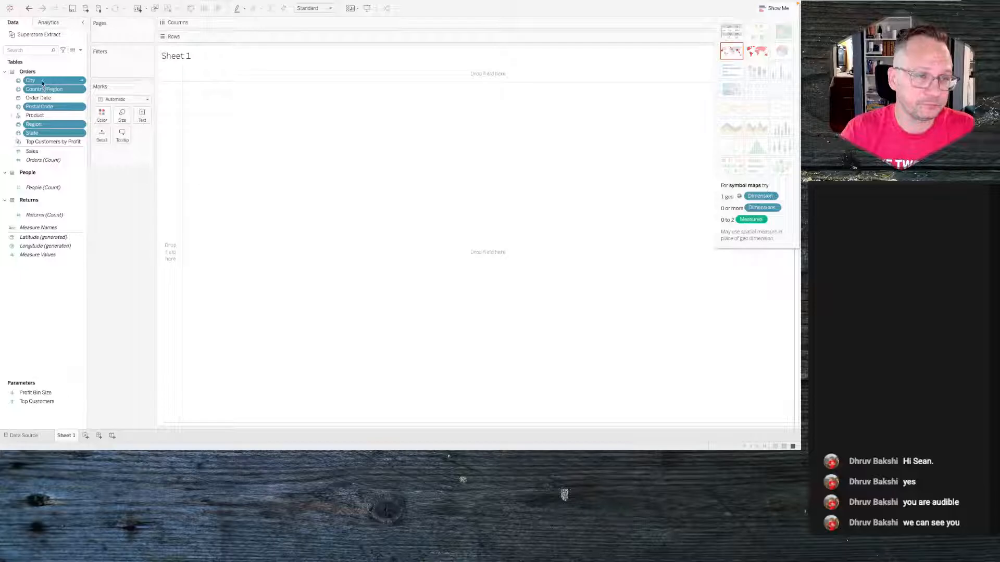
{"action": "right_click", "coordinate": [44, 84]}
{"action": "left_click", "coordinate": [59, 94]}
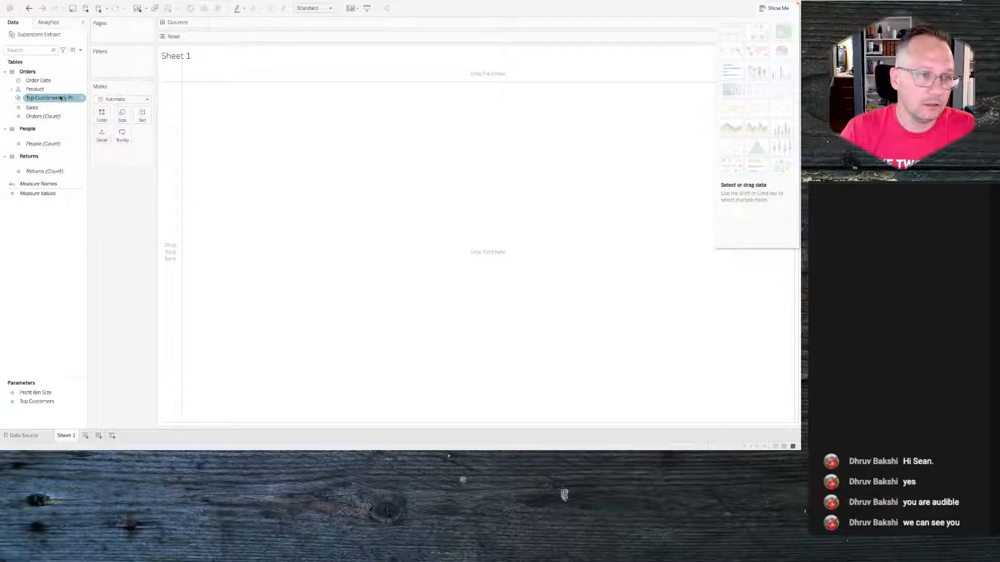
- Remove the Product hierarchy and hide the product fields it contained
{"action": "right_click", "coordinate": [33, 89]}
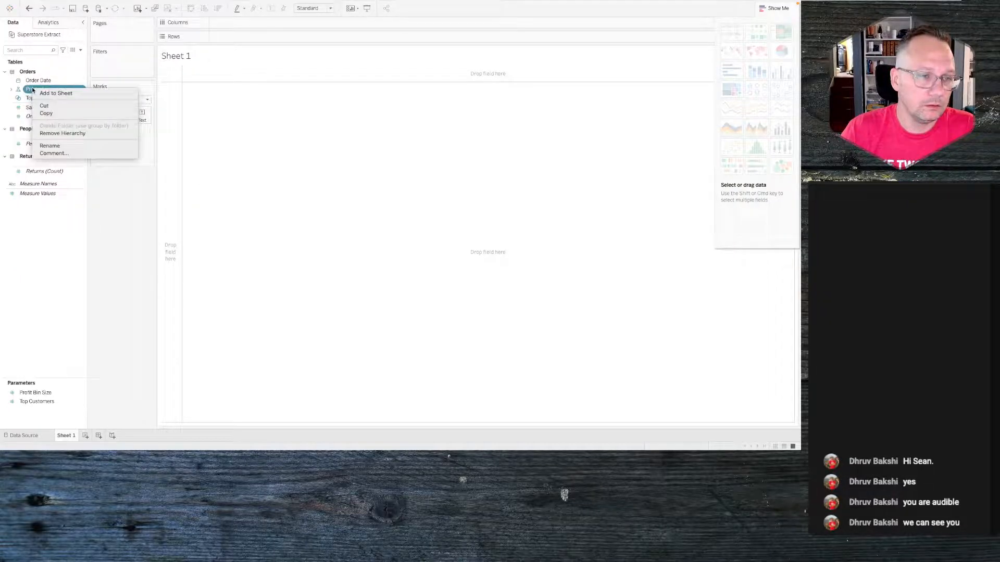
{"action": "left_click", "coordinate": [62, 133]}
{"action": "right_click", "coordinate": [42, 81]}
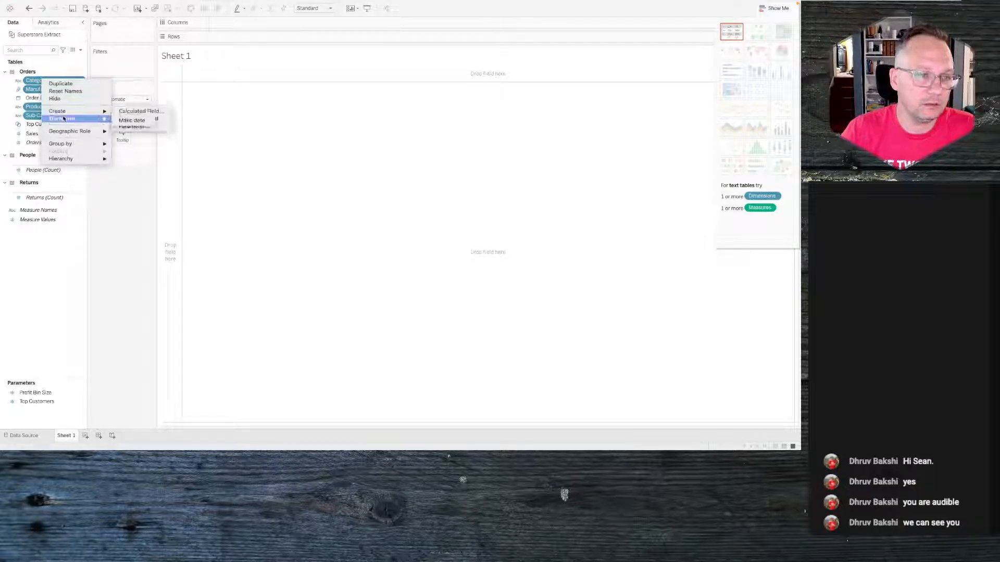
{"action": "left_click", "coordinate": [54, 98]}
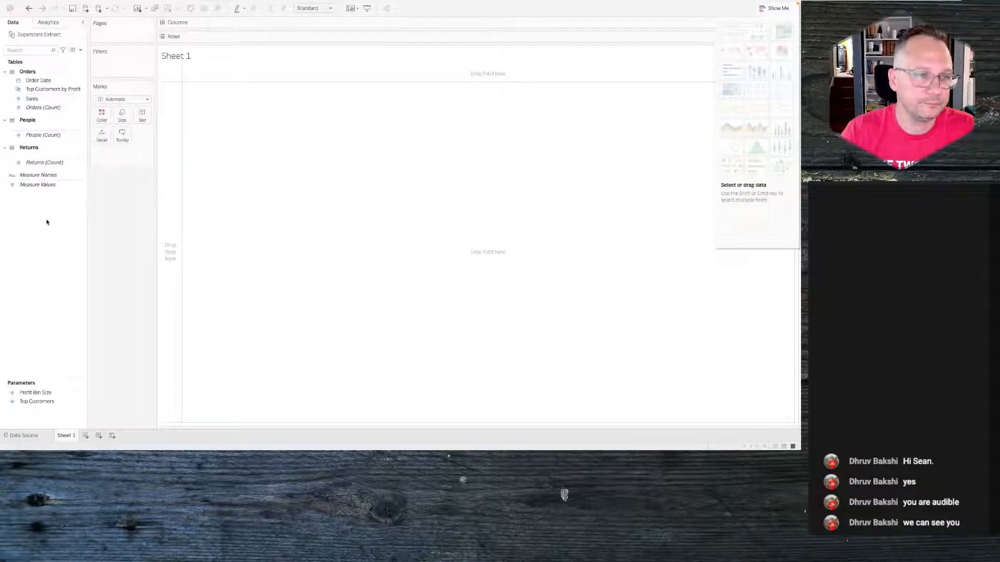
- Hide the Top Customers by Profit field
{"action": "left_click", "coordinate": [46, 98]}
{"action": "right_click", "coordinate": [54, 89]}
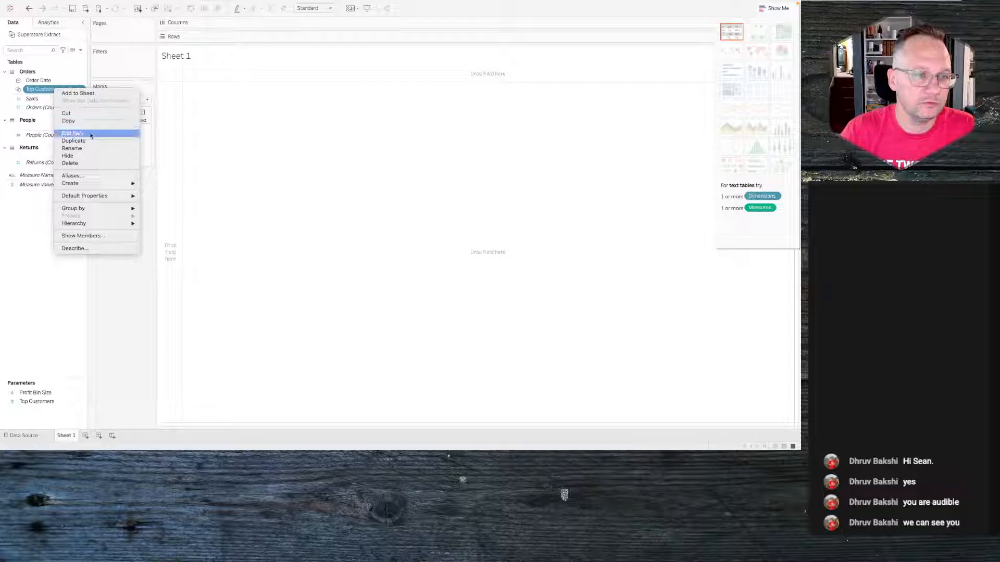
{"action": "left_click", "coordinate": [83, 156]}
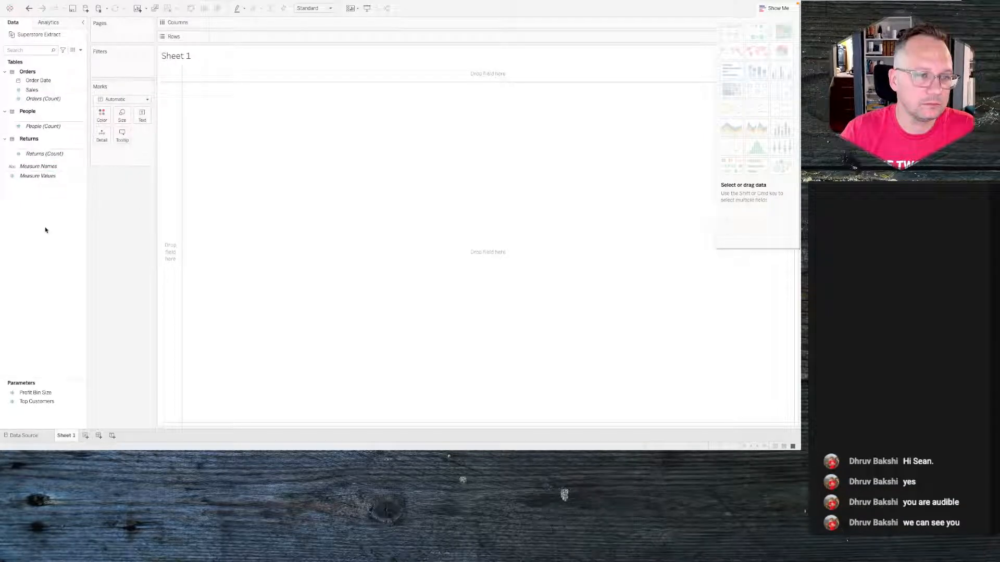
- Collapse the People and Returns tables in the data pane
{"action": "left_click", "coordinate": [4, 113]}
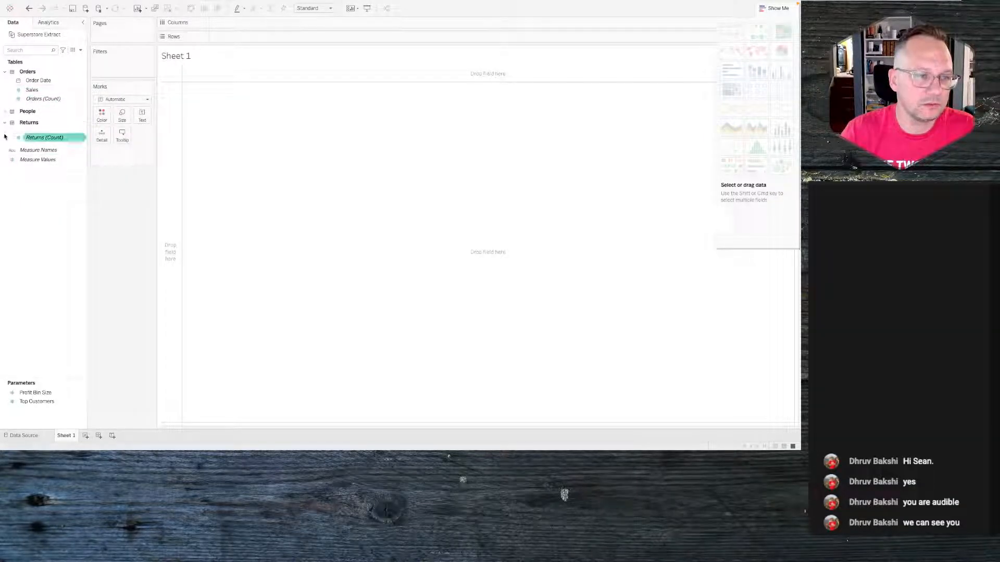
{"action": "left_click", "coordinate": [5, 123]}
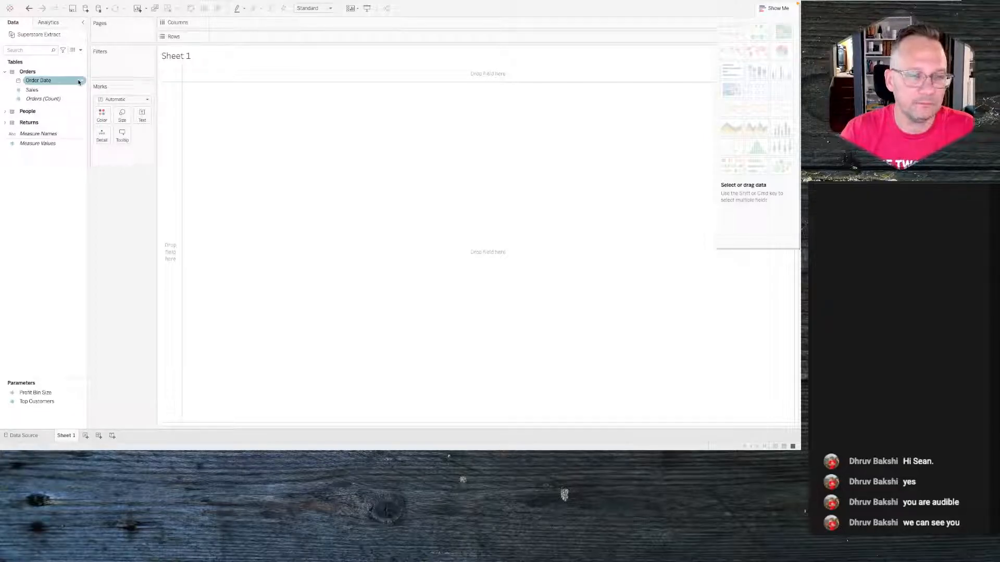
- Delete the Profit Bin Size and Top Customers parameters and close the Show Me pane
{"action": "right_click", "coordinate": [35, 392]}
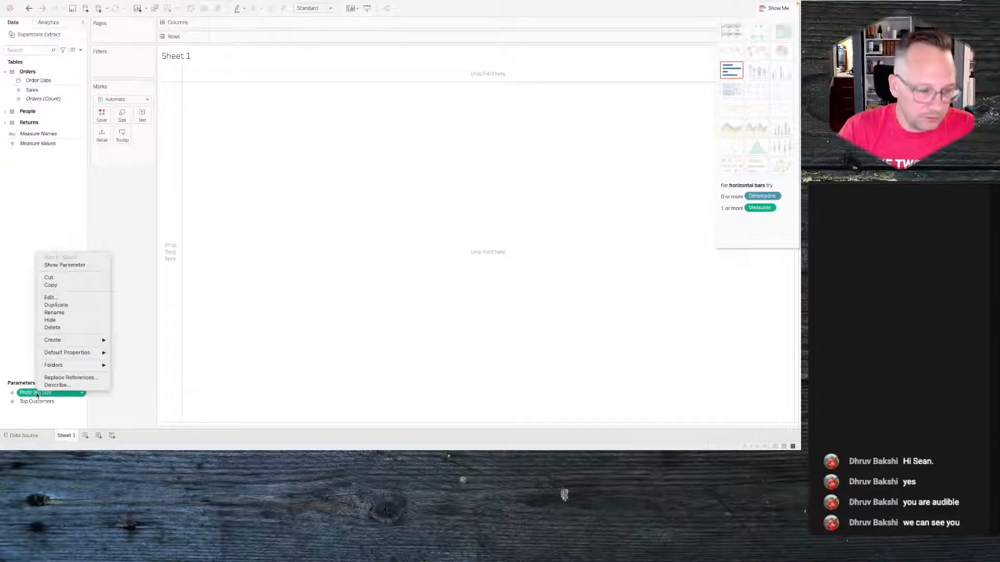
{"action": "left_click", "coordinate": [60, 328]}
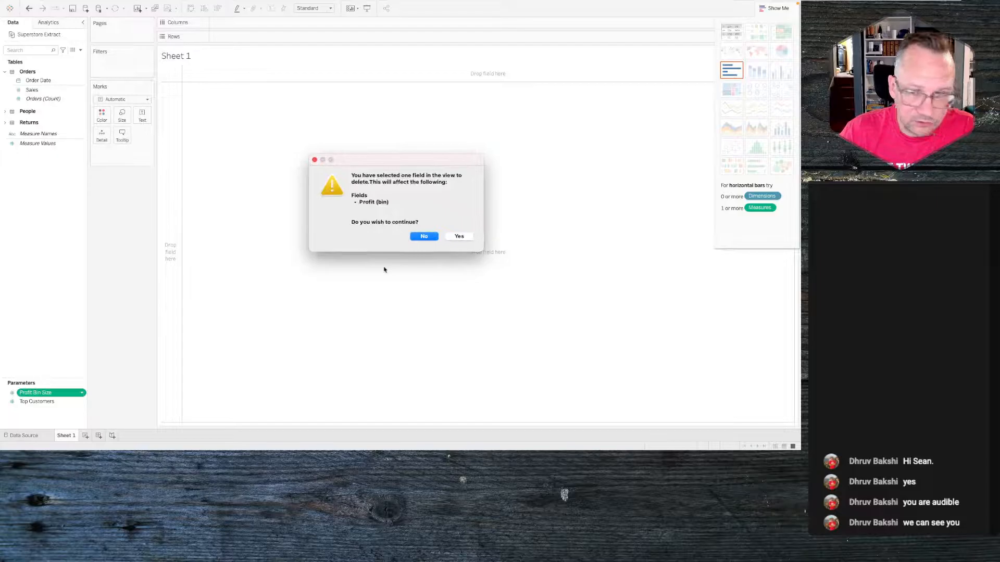
{"action": "left_click", "coordinate": [459, 236]}
{"action": "left_click", "coordinate": [40, 394]}
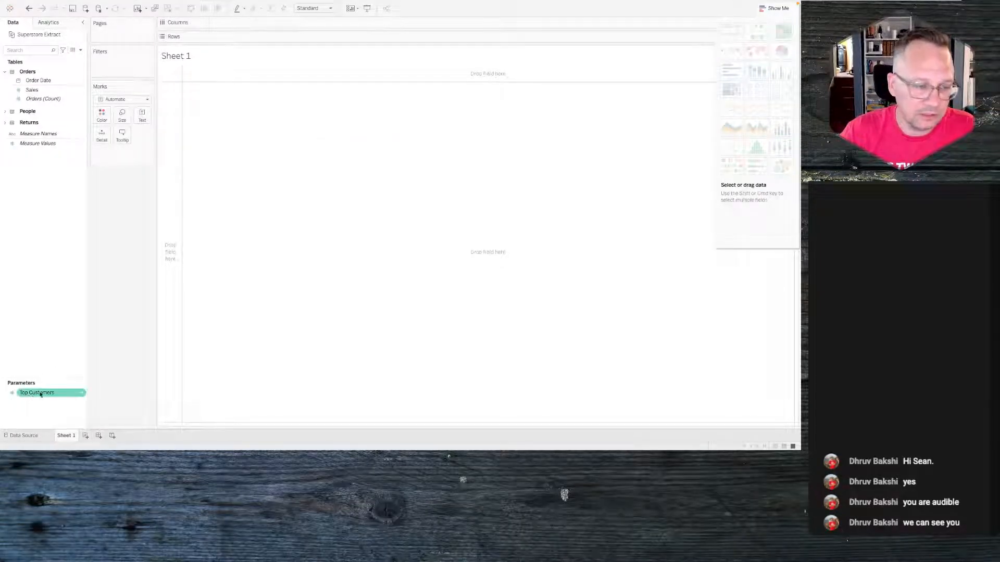
{"action": "right_click", "coordinate": [40, 393]}
{"action": "left_click", "coordinate": [61, 327]}
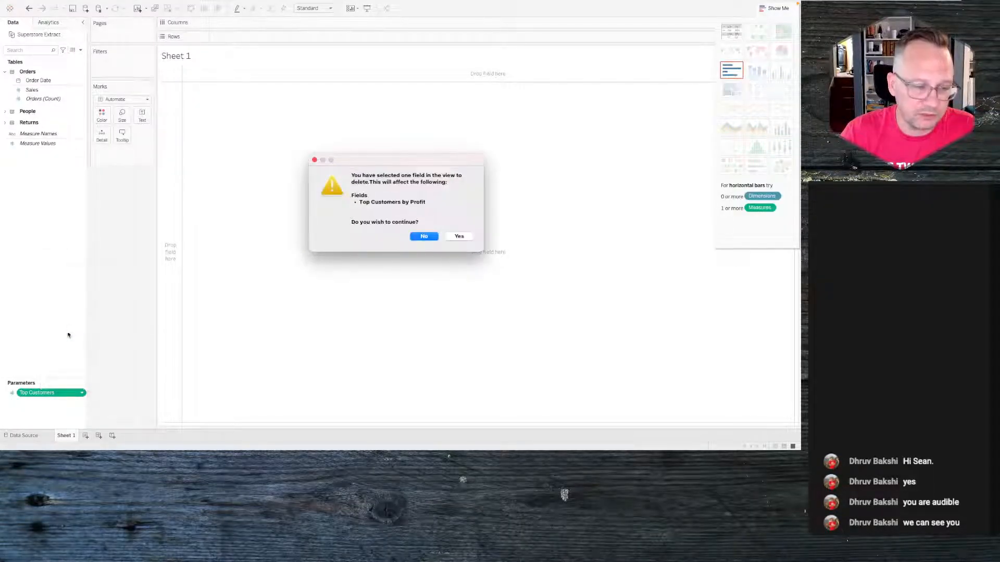
{"action": "left_click", "coordinate": [458, 236]}
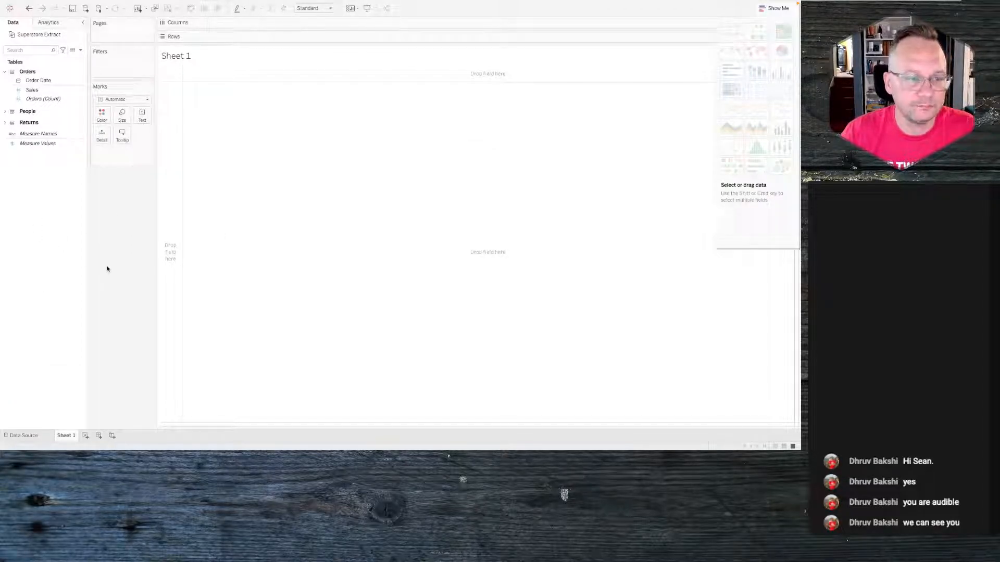
{"action": "left_click", "coordinate": [776, 8]}
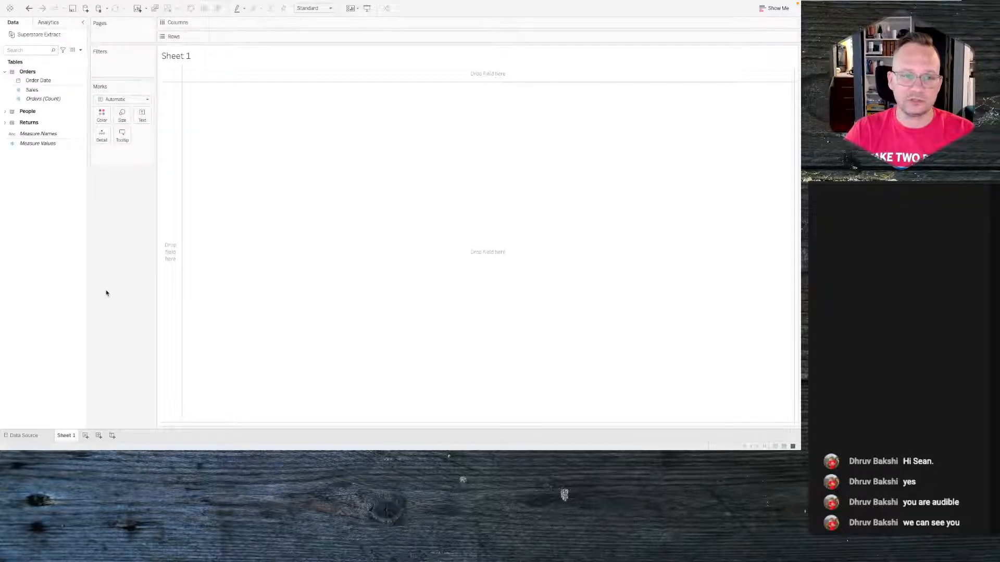
- Review the relative date filter dropdown in the reference viz in the browser
{"action": "key", "text": "alt+Tab"}
{"action": "left_click", "coordinate": [385, 115]}
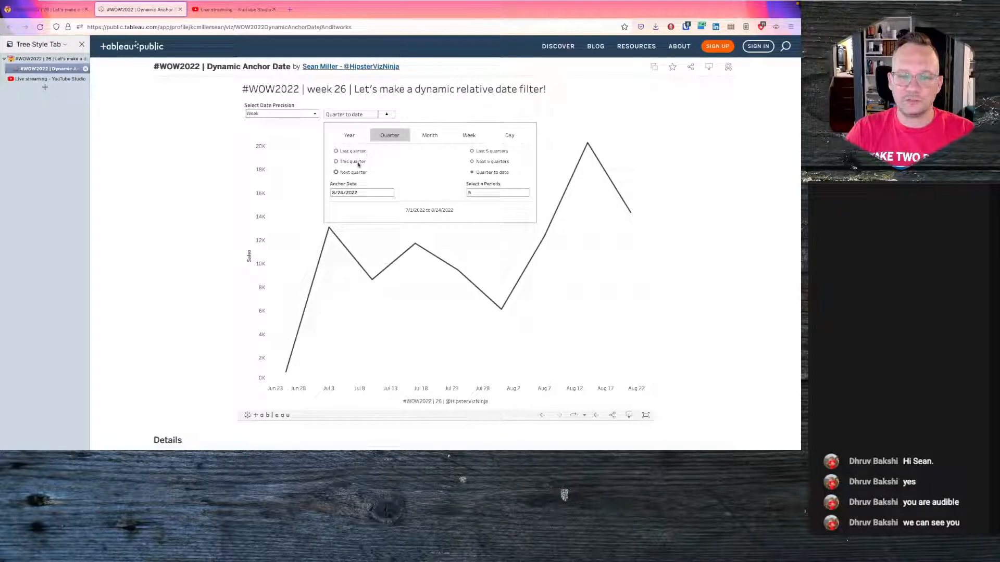
{"action": "left_click", "coordinate": [387, 115]}
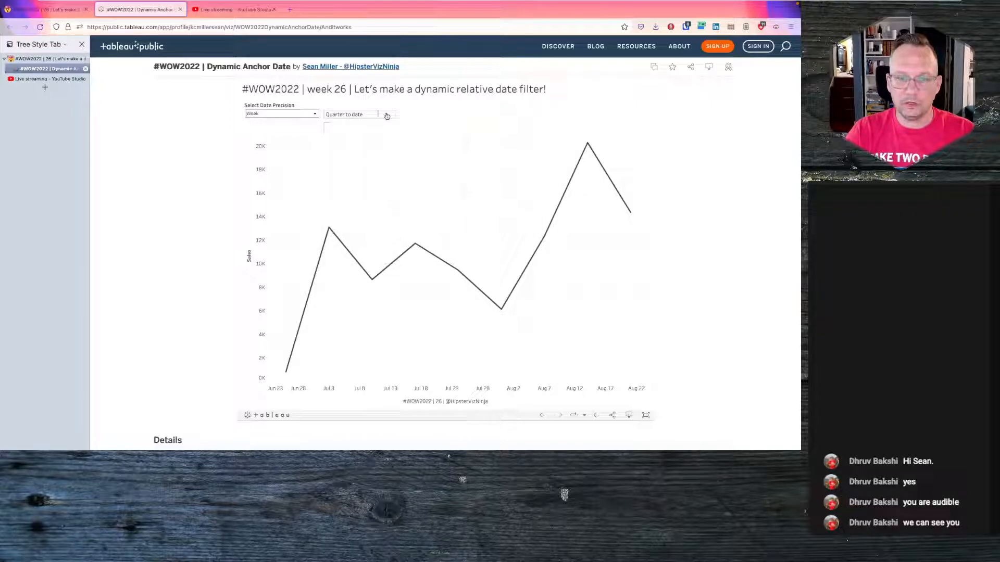
{"action": "key", "text": "ctrl+Right"}
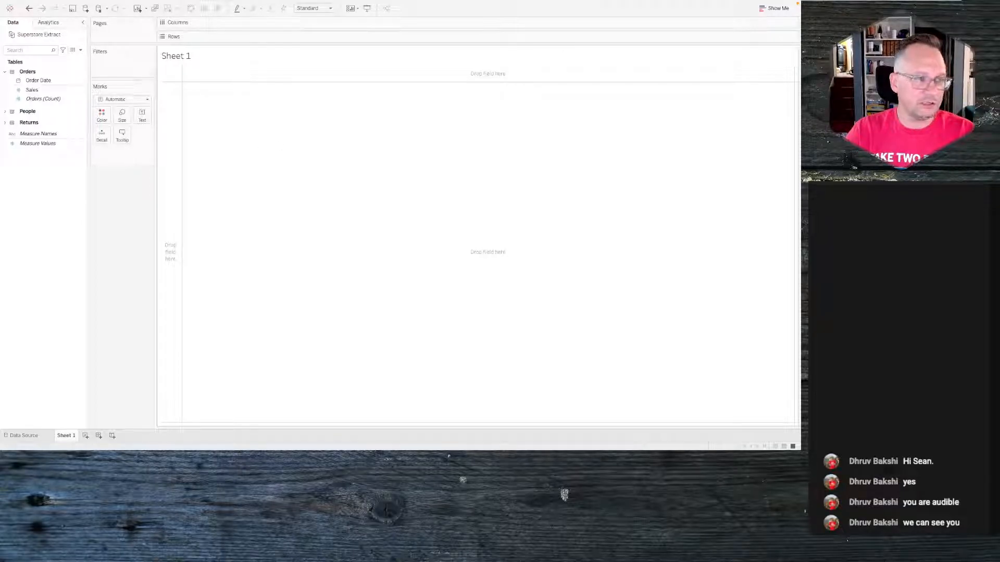
- Switch to the Dynamic Relative Excel workbook
{"action": "key", "text": "alt+Tab"}
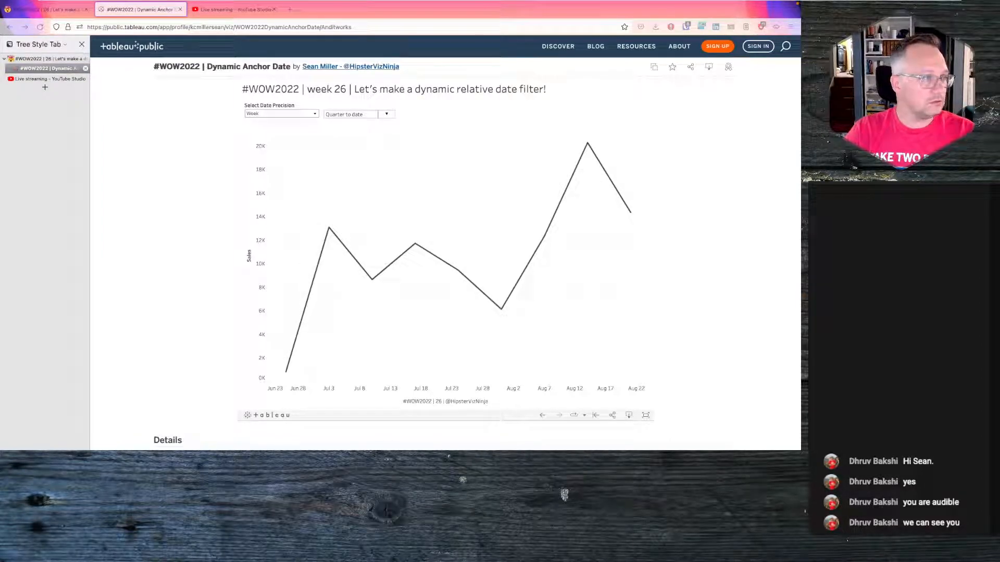
{"action": "key", "text": "ctrl+Left"}
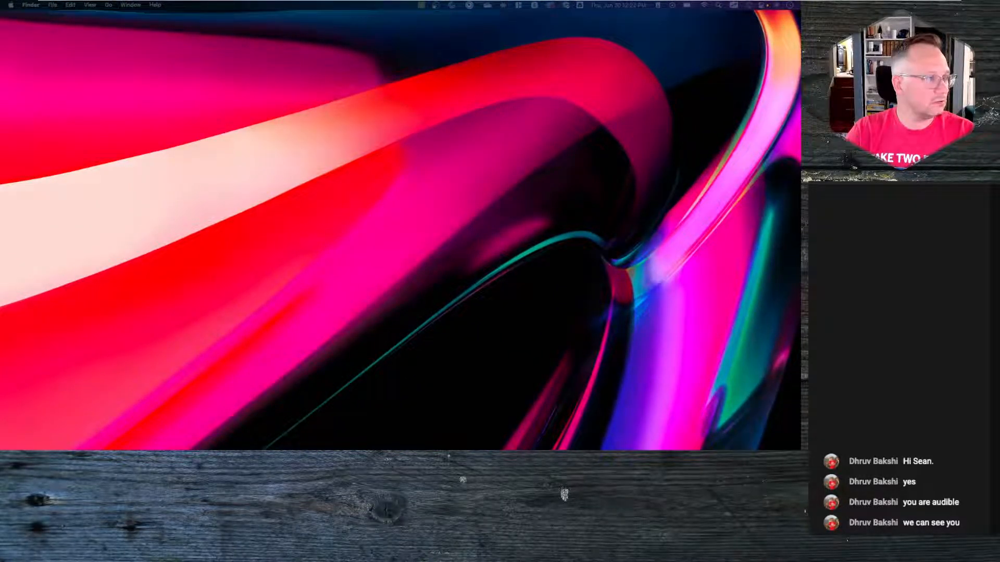
{"action": "key", "text": "ctrl+Up"}
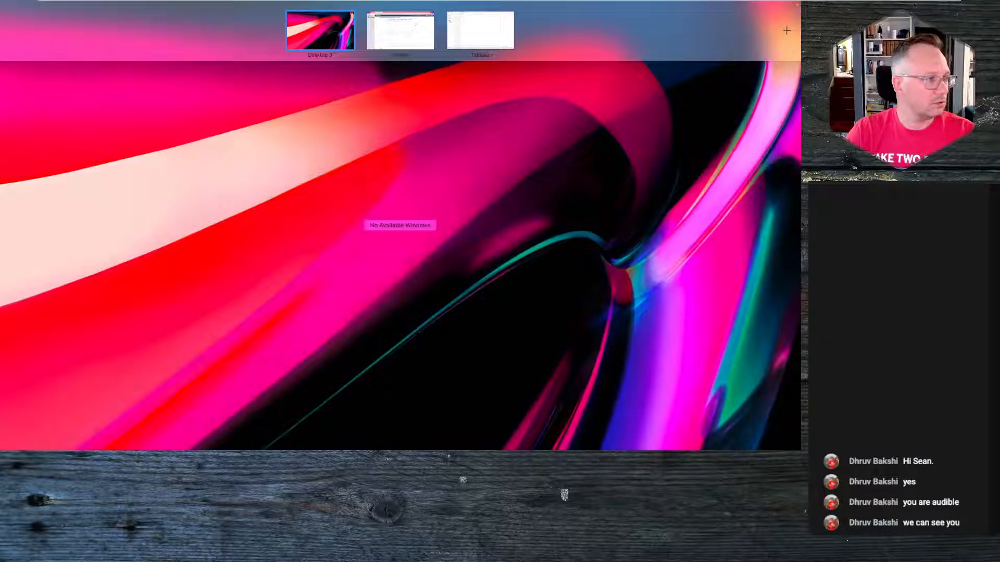
{"action": "left_click_drag", "start_coordinate": [375, 45], "coordinate": [539, 43]}
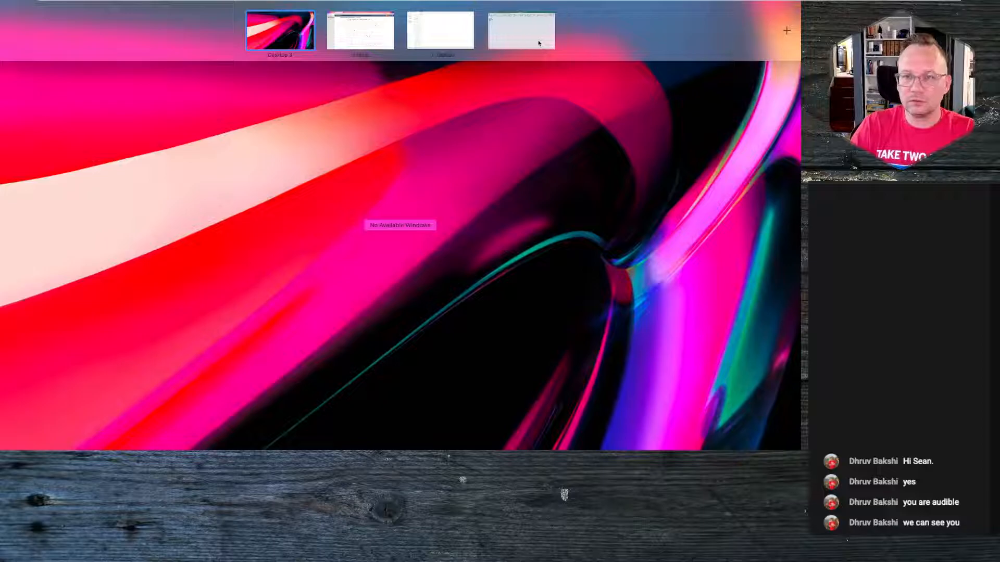
{"action": "left_click", "coordinate": [528, 39]}
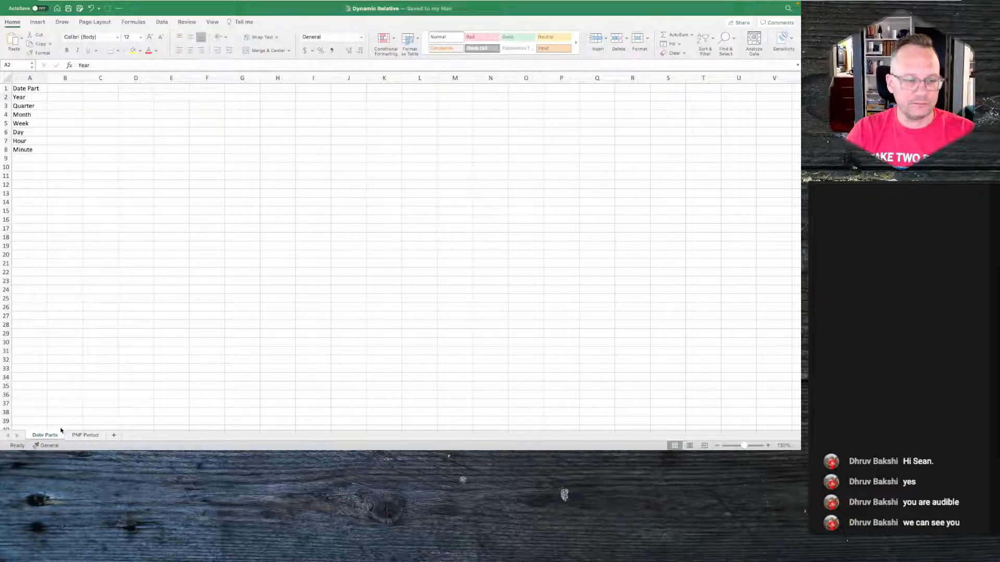
- Examine the Date Part list on the Date Parts sheet
{"action": "left_click", "coordinate": [41, 101]}
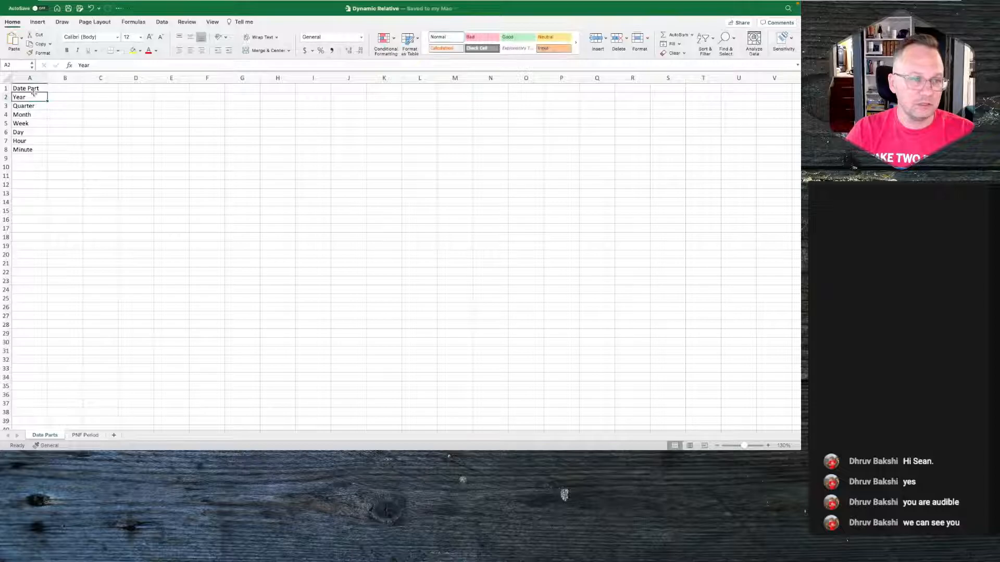
{"action": "key", "text": "Down"}
{"action": "key", "text": "Up"}
{"action": "key", "text": "Down"}
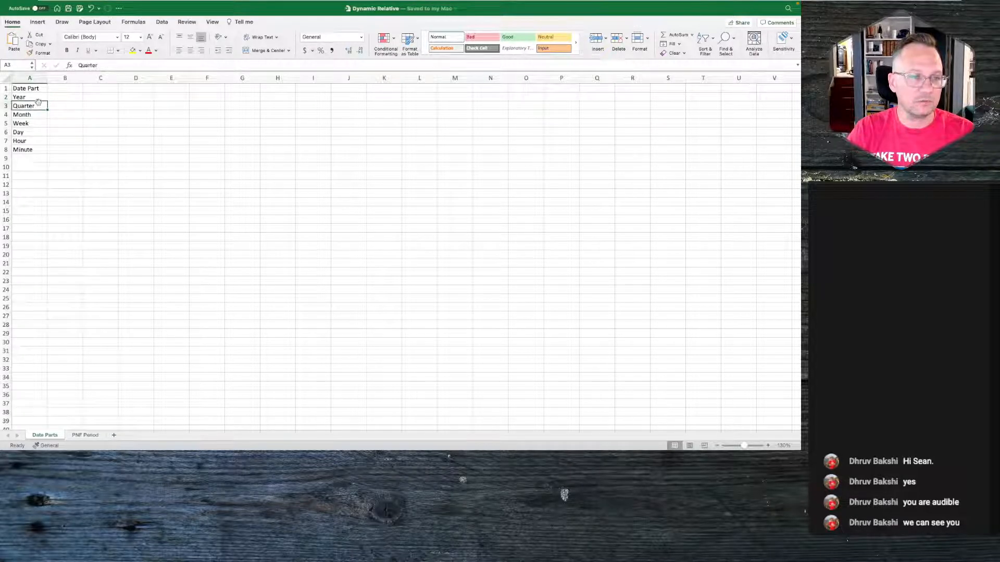
{"action": "key", "text": "Down"}
{"action": "key", "text": "Down"}
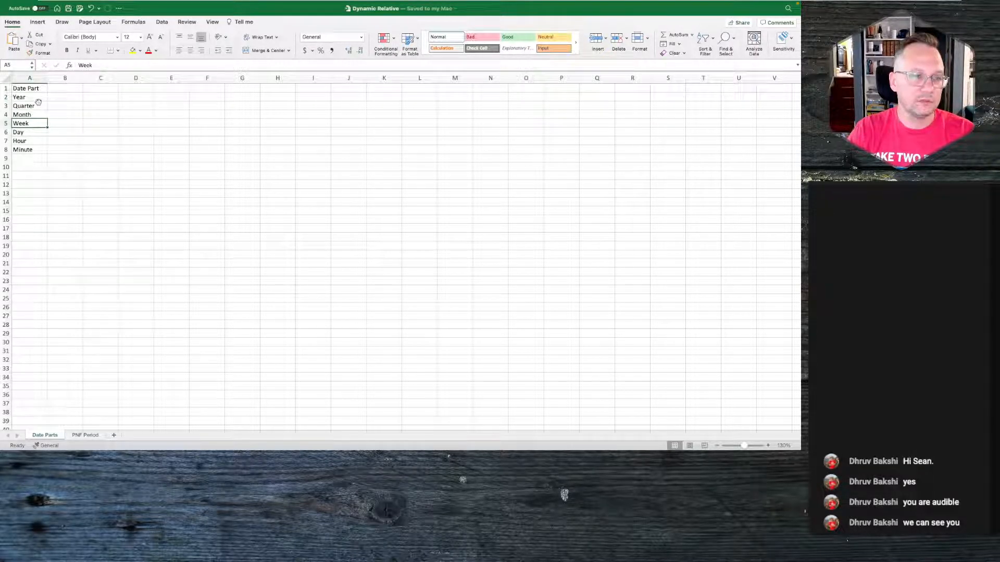
{"action": "key", "text": "Down"}
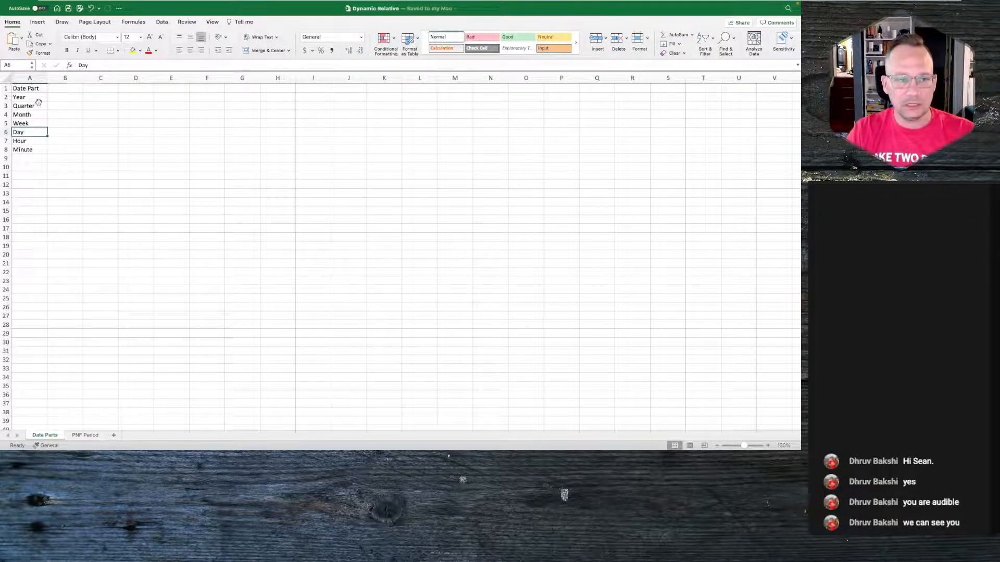
{"action": "key", "text": "Down"}
{"action": "key", "text": "Down"}
{"action": "key", "text": "Up"}
{"action": "key", "text": "Down"}
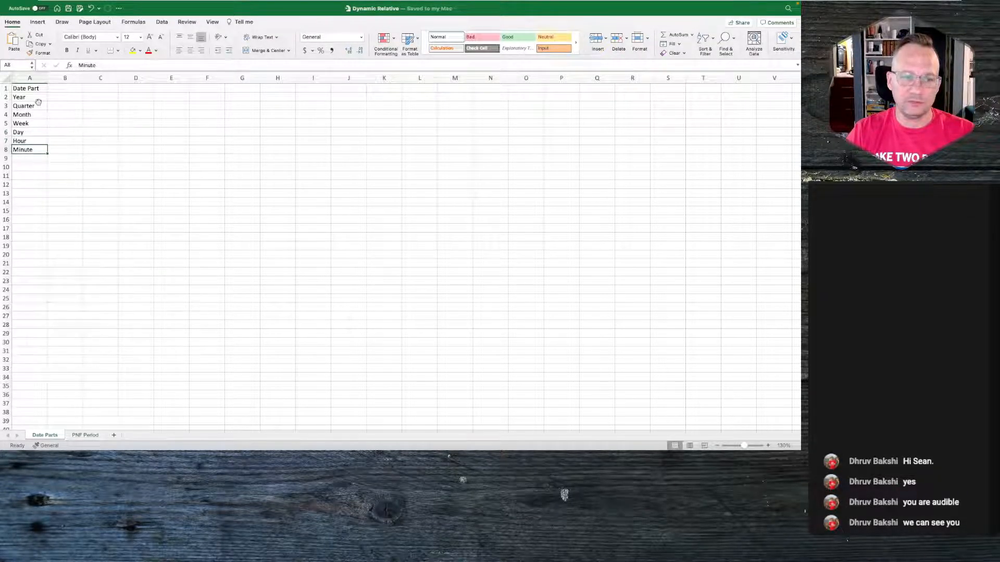
{"action": "key", "text": "Up"}
{"action": "key", "text": "Down"}
{"action": "key", "text": "Up"}
{"action": "key", "text": "Up"}
{"action": "key", "text": "Up"}
{"action": "key", "text": "Up"}
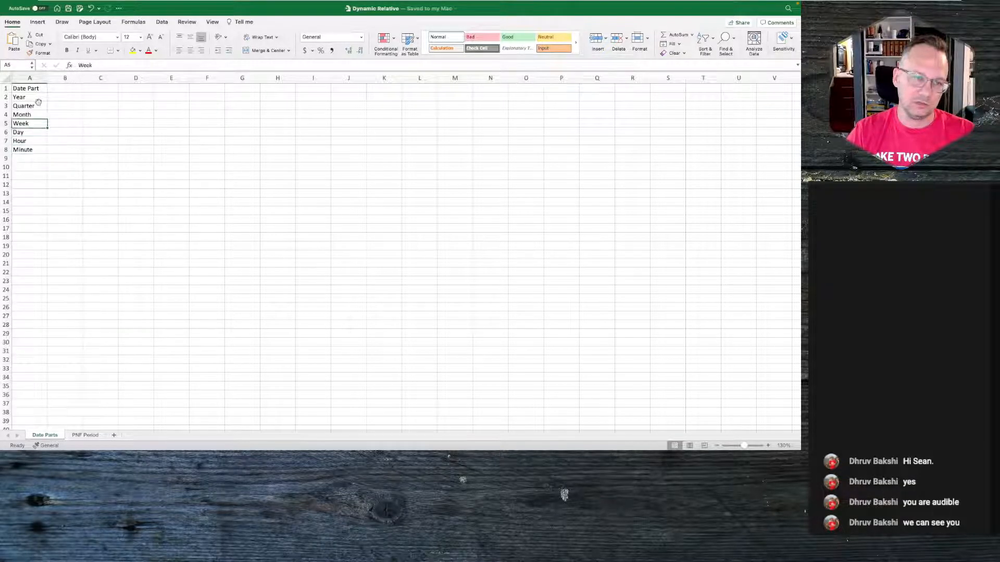
- Examine the PNF Period values on the PNF Period sheet
{"action": "left_click", "coordinate": [83, 436]}
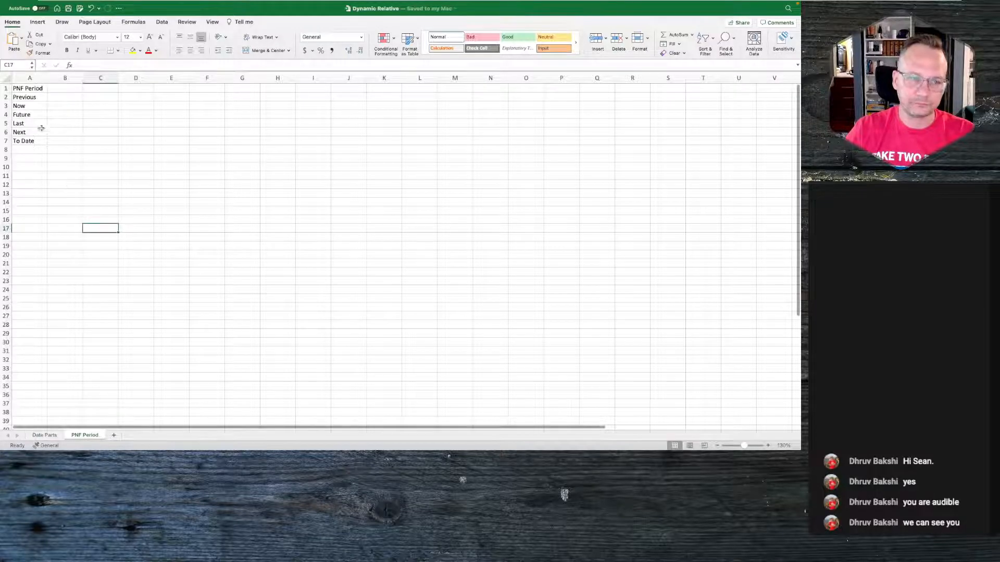
{"action": "left_click", "coordinate": [31, 91]}
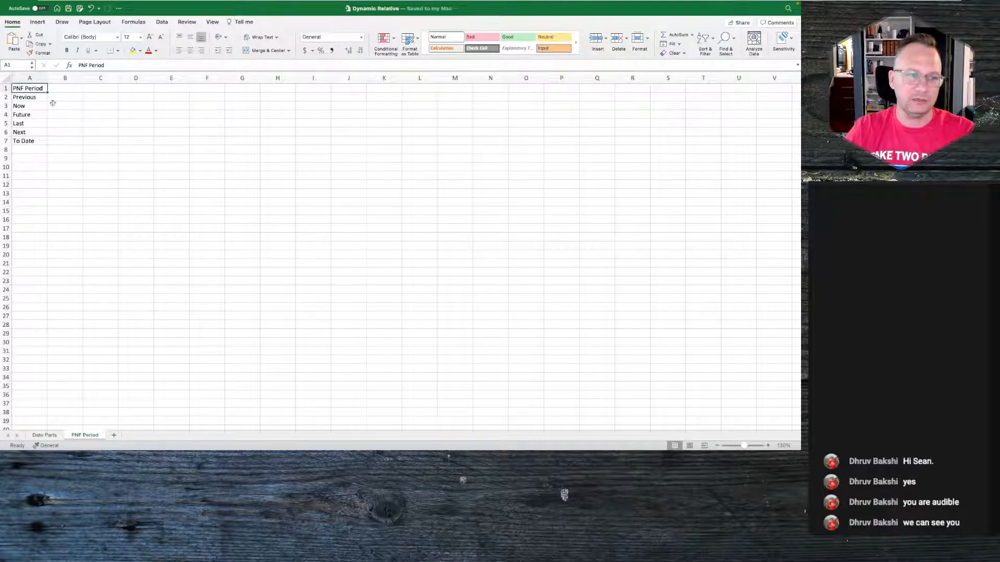
{"action": "left_click", "coordinate": [34, 96]}
{"action": "key", "text": "Down"}
{"action": "key", "text": "Down"}
{"action": "key", "text": "Down"}
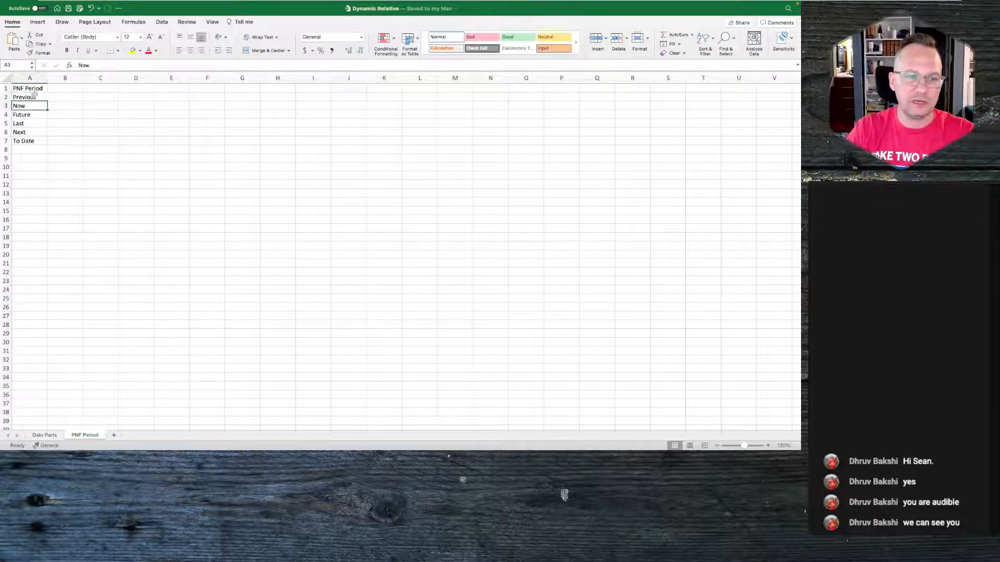
{"action": "key", "text": "Down"}
{"action": "key", "text": "Down"}
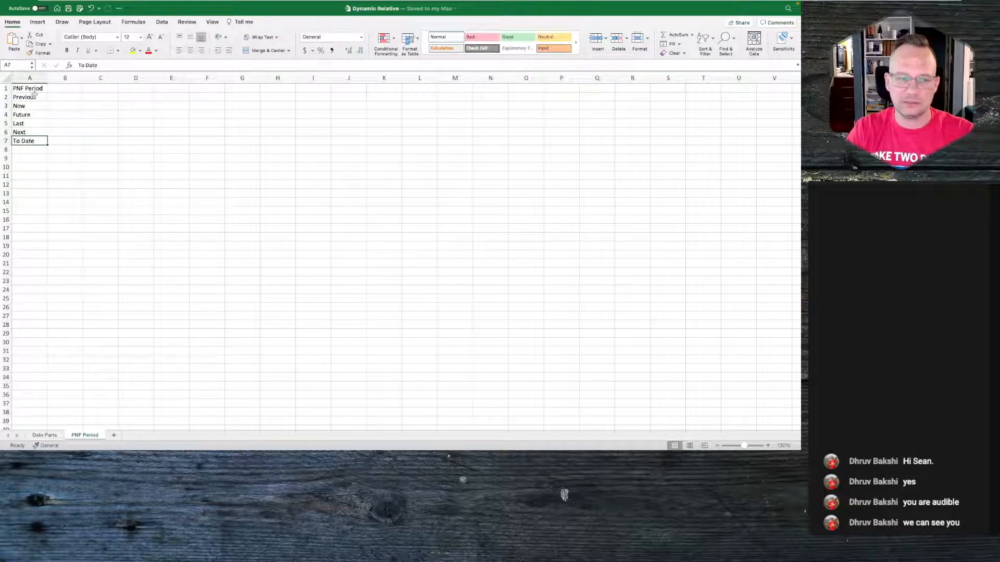
- Compare the reference viz's date filter options with the Date Parts sheet of the workbook
{"action": "key", "text": "ctrl+Left"}
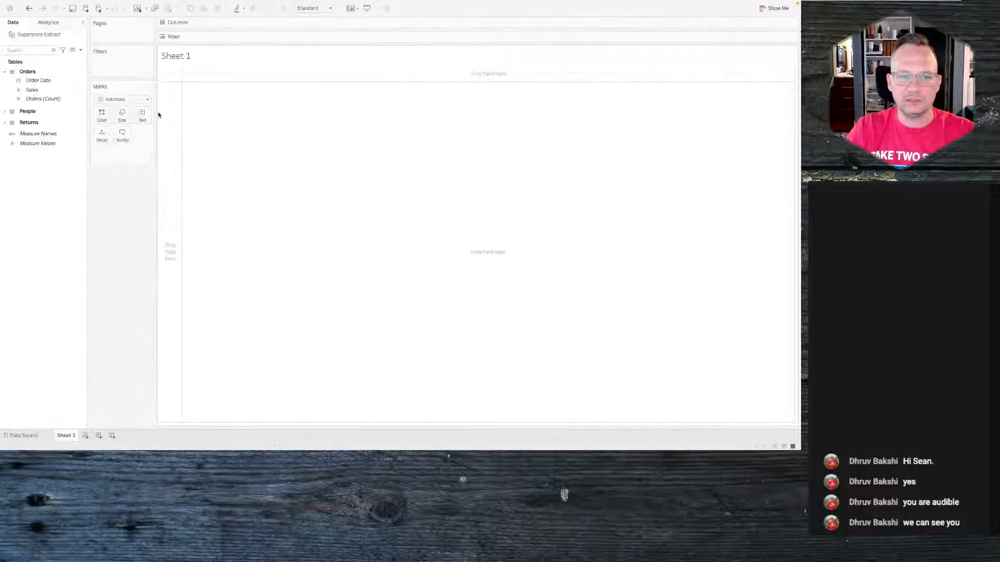
{"action": "key", "text": "ctrl+Left"}
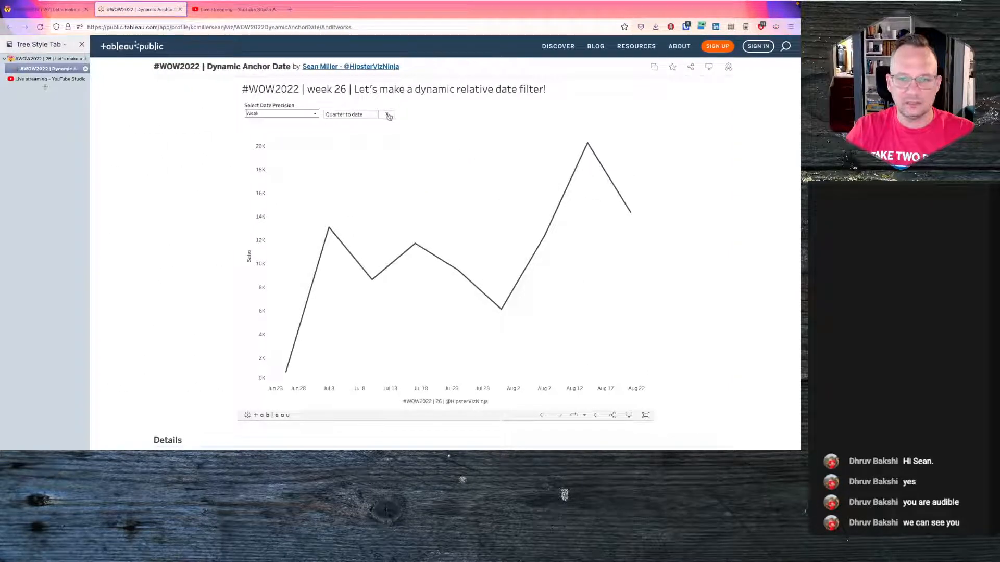
{"action": "left_click", "coordinate": [388, 115]}
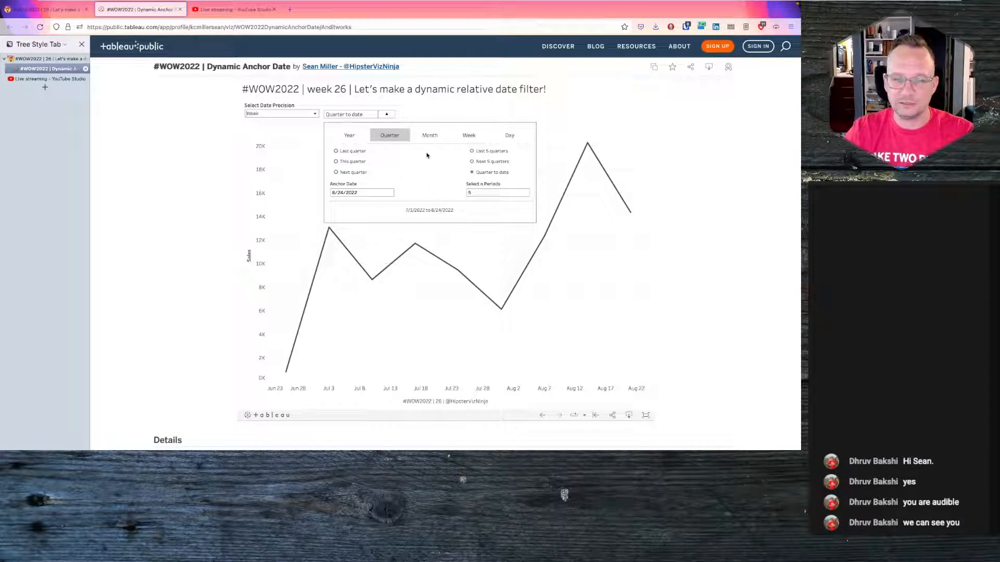
{"action": "key", "text": "ctrl+Right"}
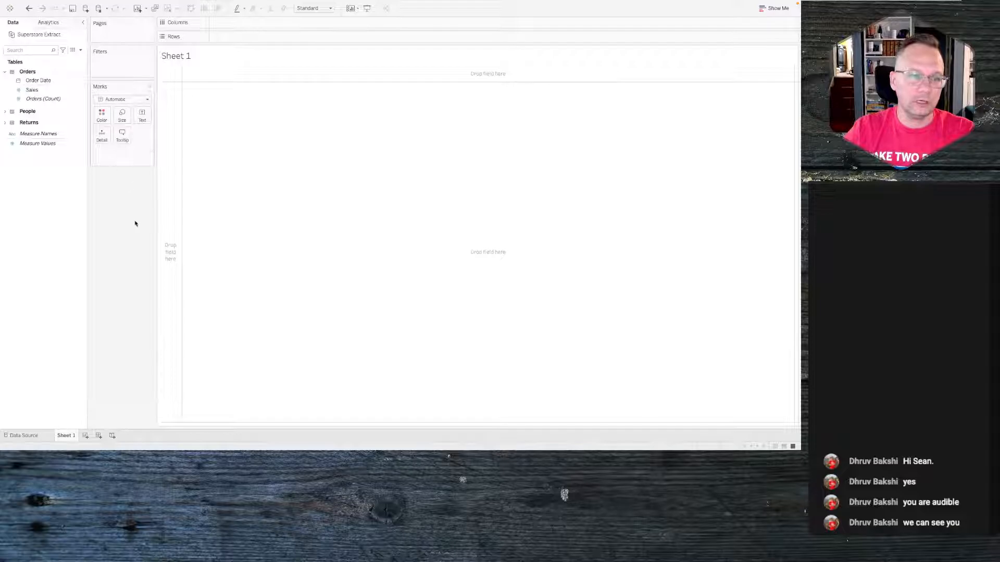
{"action": "key", "text": "ctrl+Right"}
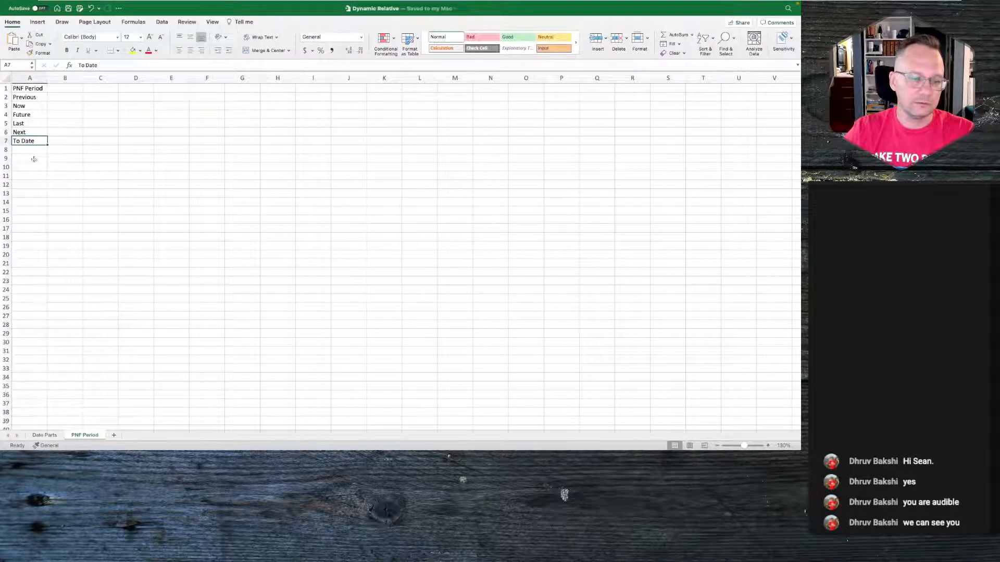
{"action": "left_click", "coordinate": [46, 435]}
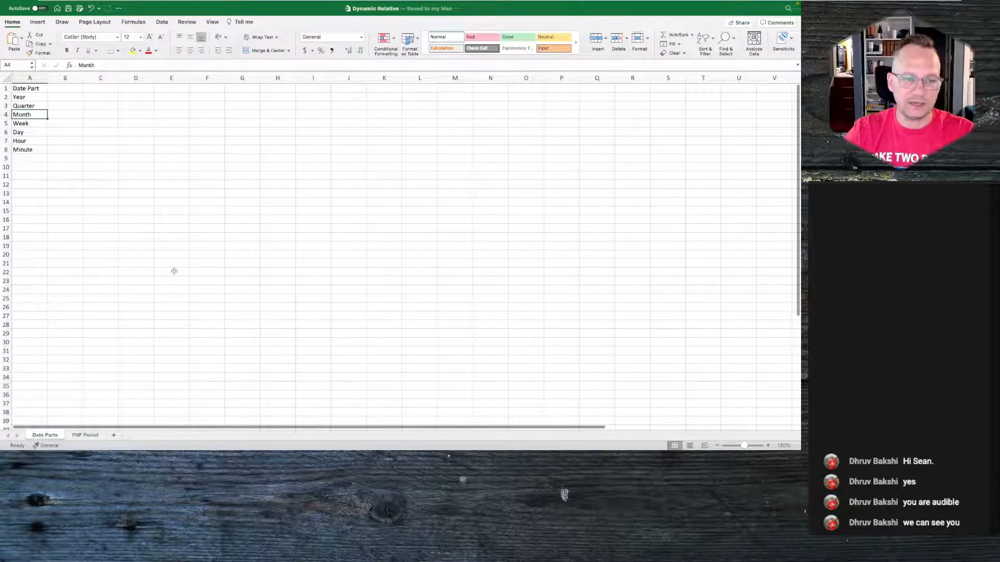
- Switch to Tableau and connect to the Dynamic Relative.xlsx workbook on the Desktop as a new Excel data source
{"action": "key", "text": "ctrl+Left"}
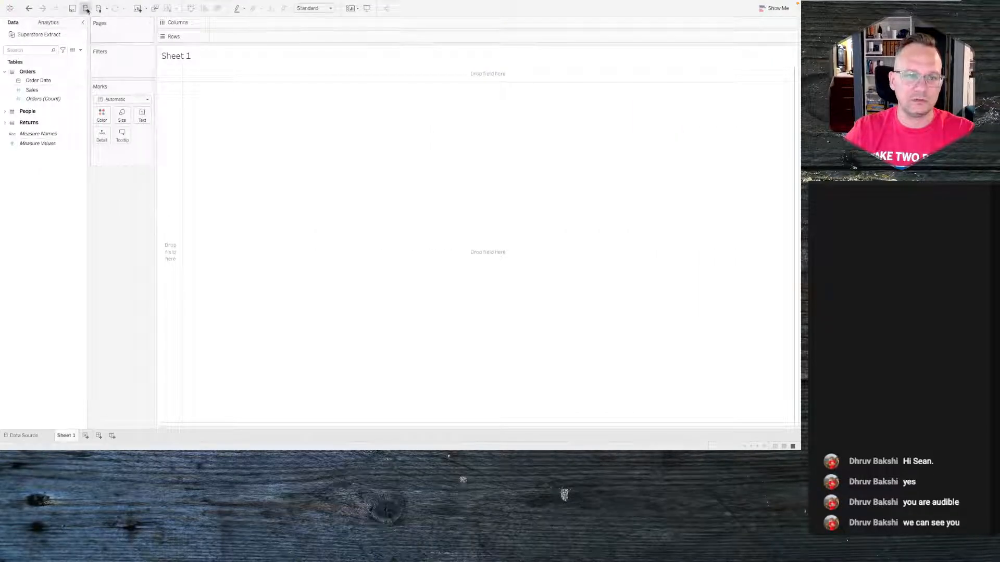
{"action": "left_click", "coordinate": [85, 9]}
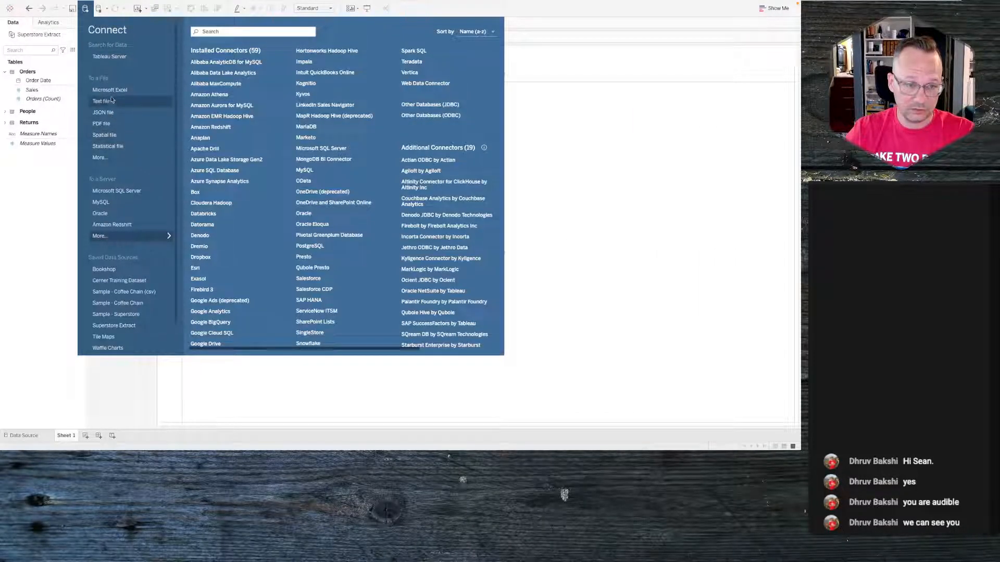
{"action": "left_click", "coordinate": [111, 92]}
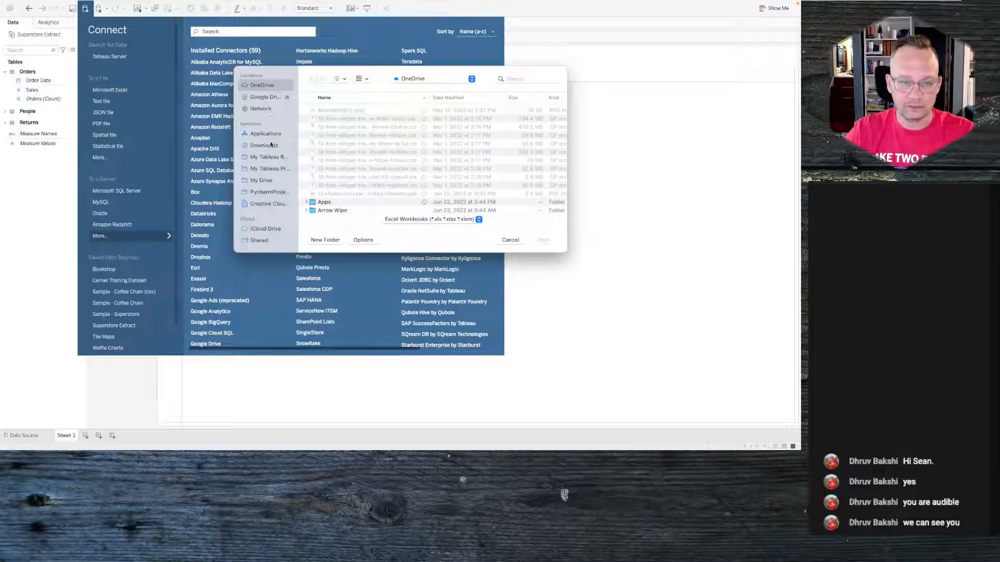
{"action": "mouse_move", "coordinate": [133, 4]}
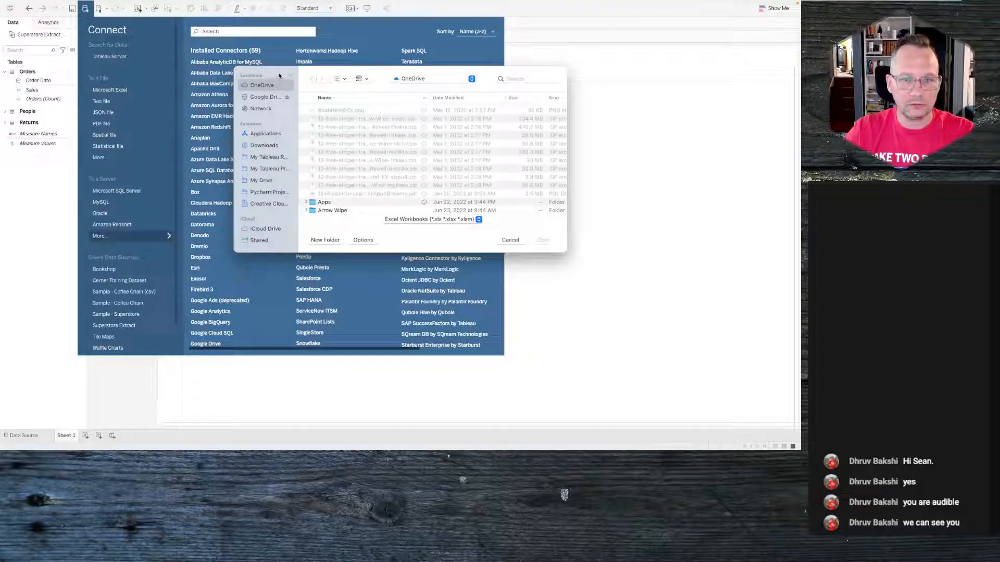
{"action": "mouse_move", "coordinate": [184, 6]}
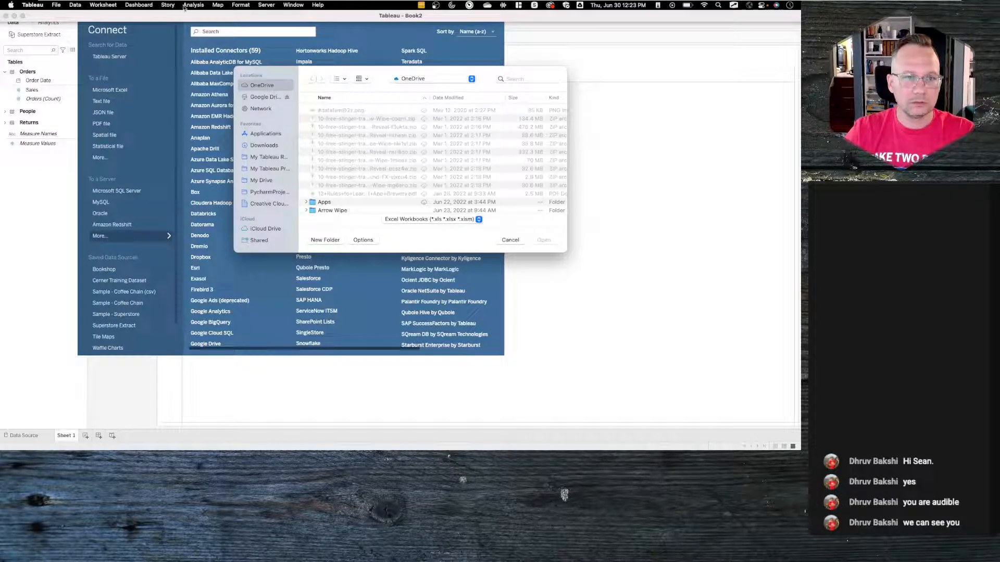
{"action": "scroll", "coordinate": [271, 209], "scroll_direction": "down", "scroll_amount": 5}
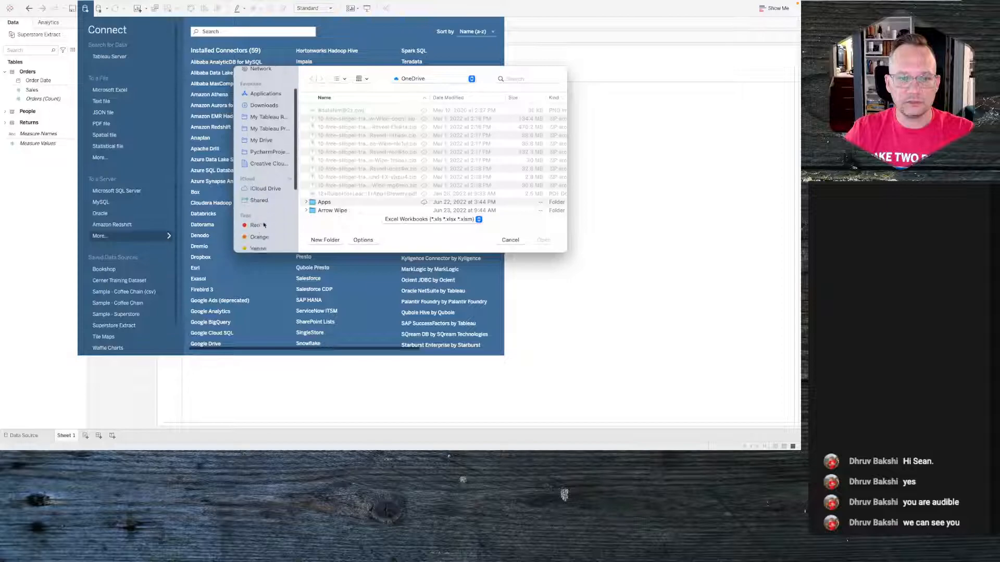
{"action": "scroll", "coordinate": [271, 156], "scroll_direction": "up", "scroll_amount": 5}
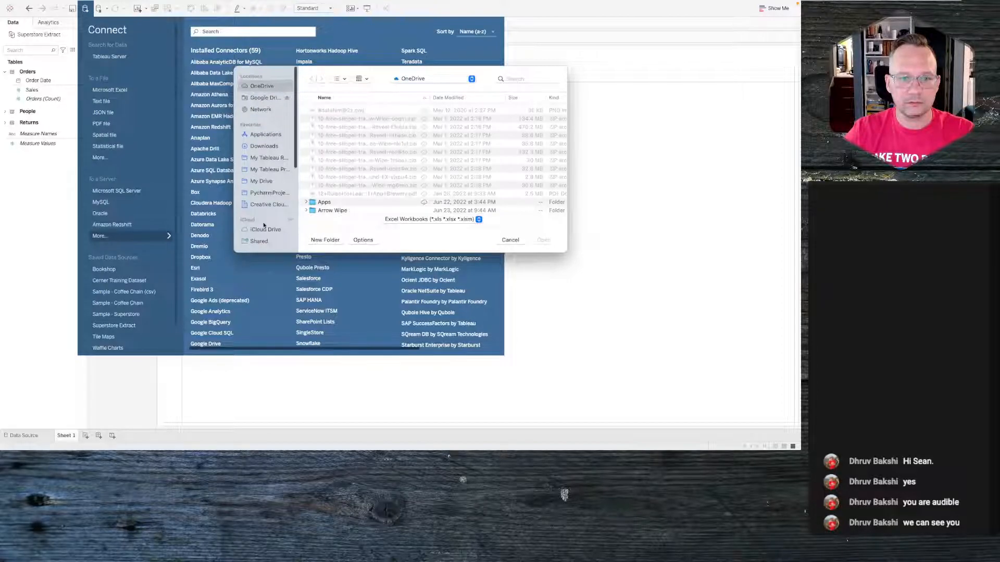
{"action": "left_click", "coordinate": [268, 135]}
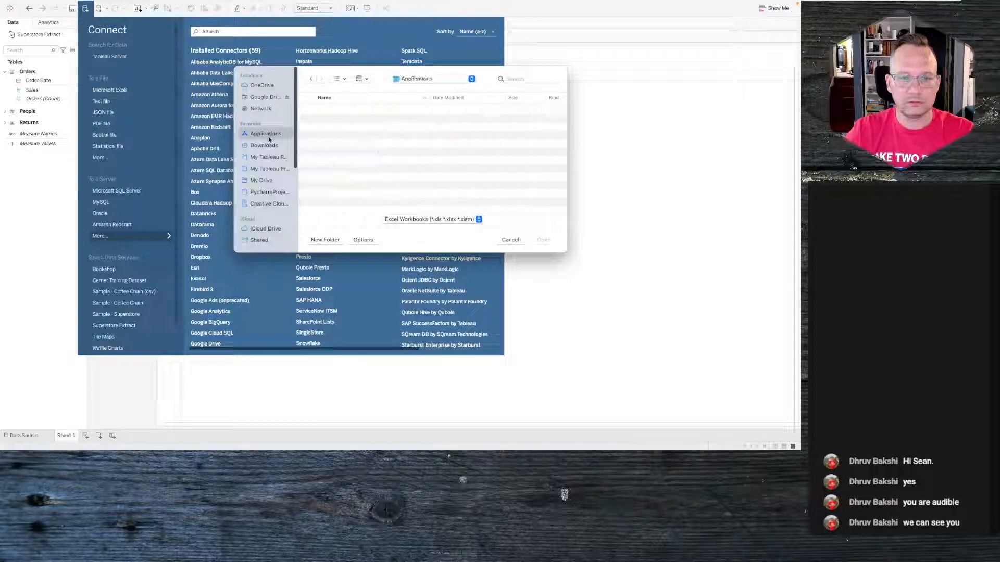
{"action": "left_click", "coordinate": [471, 79]}
{"action": "left_click", "coordinate": [424, 125]}
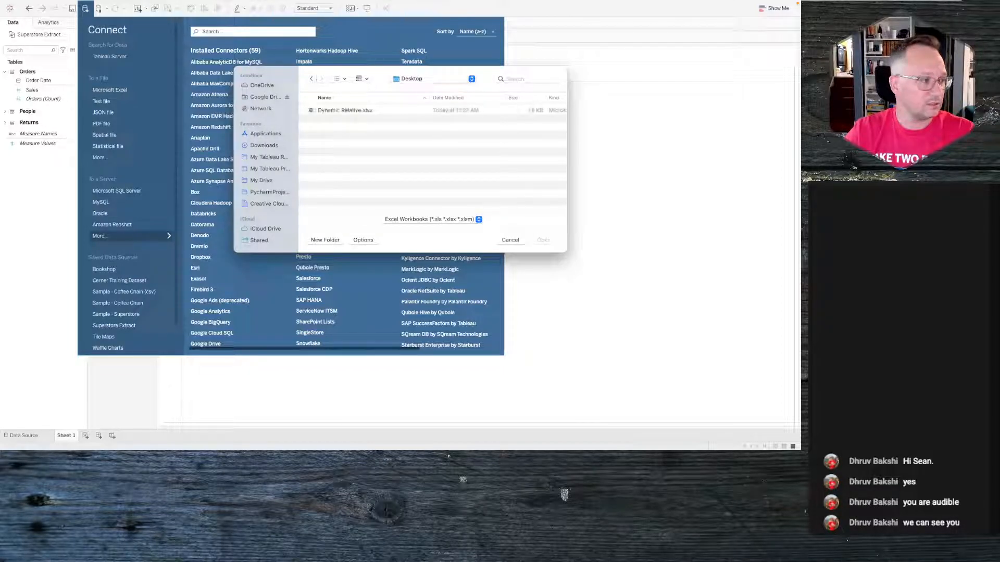
{"action": "left_click", "coordinate": [385, 111]}
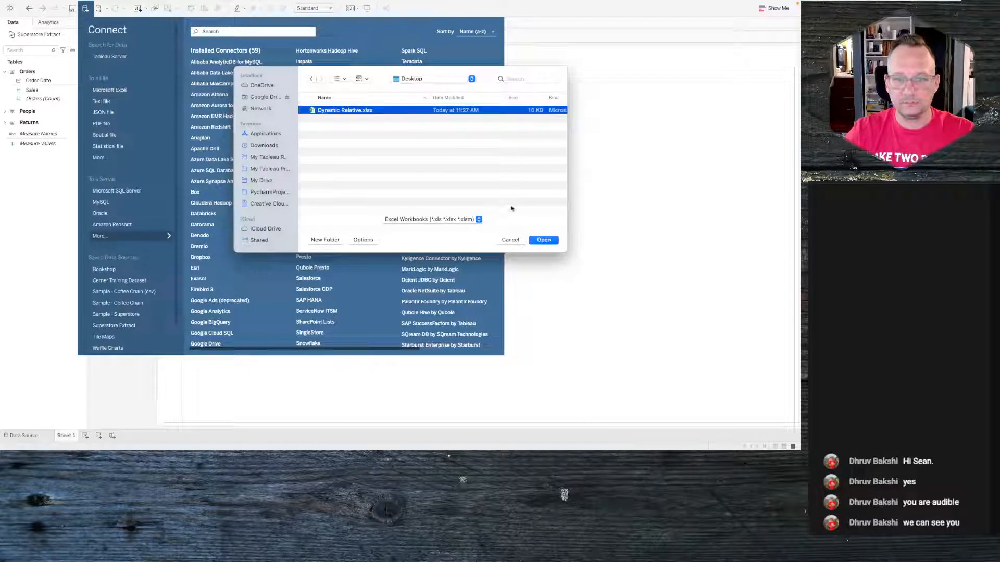
{"action": "left_click", "coordinate": [543, 240]}
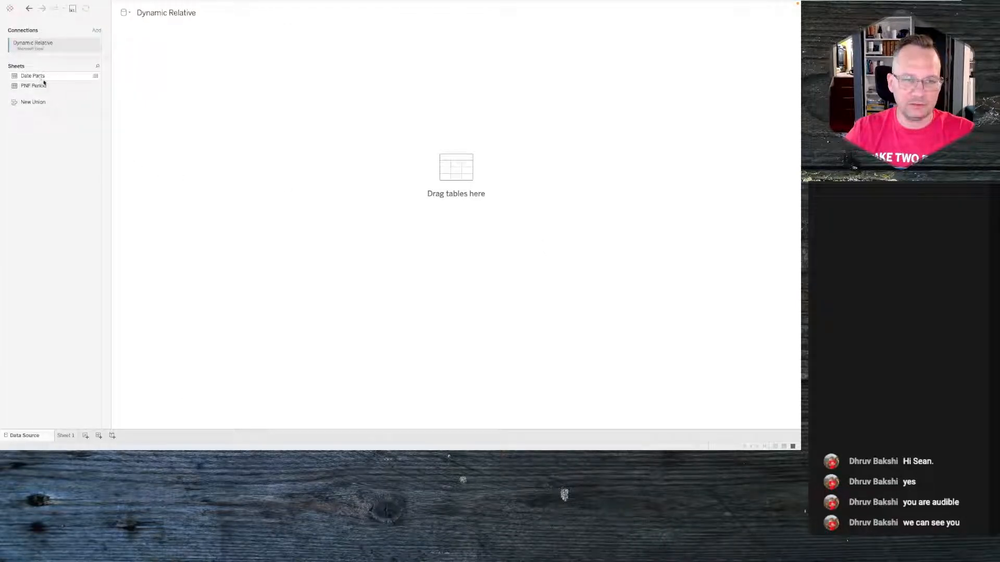
- Add the Date Parts and PNF Period sheets to the canvas and relate them with a relationship calculation of 1 on both sides
{"action": "left_click_drag", "start_coordinate": [45, 77], "coordinate": [169, 69]}
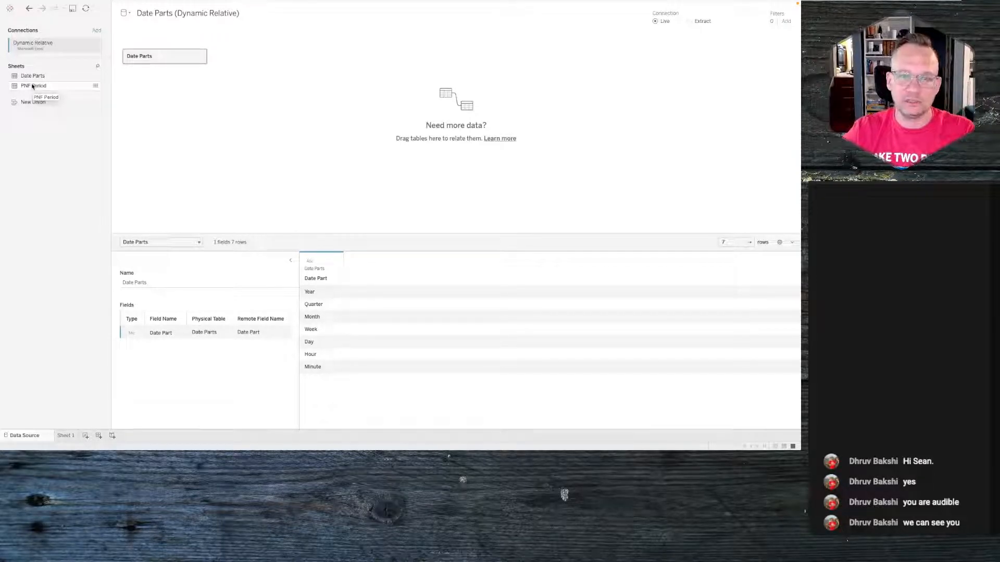
{"action": "left_click_drag", "start_coordinate": [32, 87], "coordinate": [258, 91]}
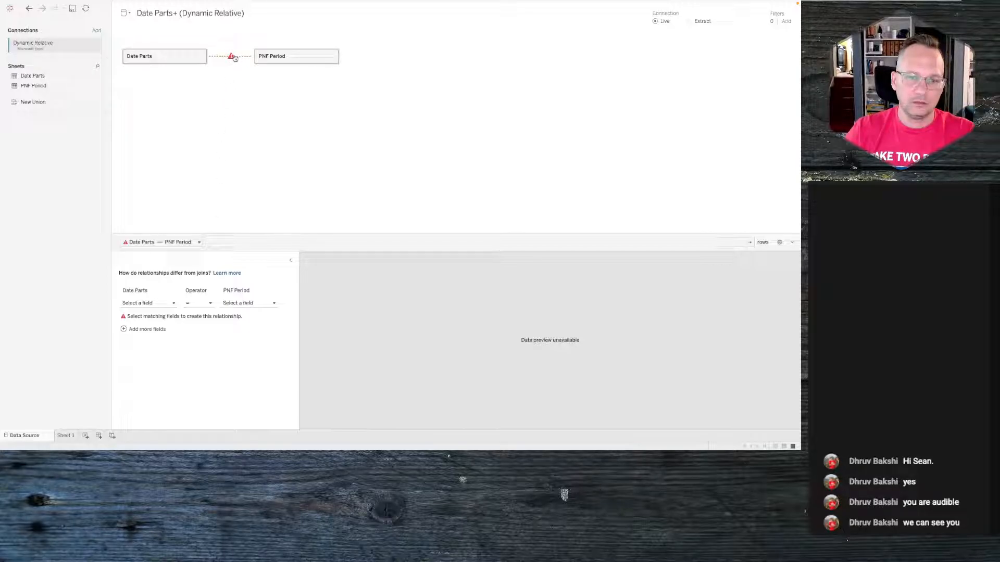
{"action": "left_click", "coordinate": [162, 302]}
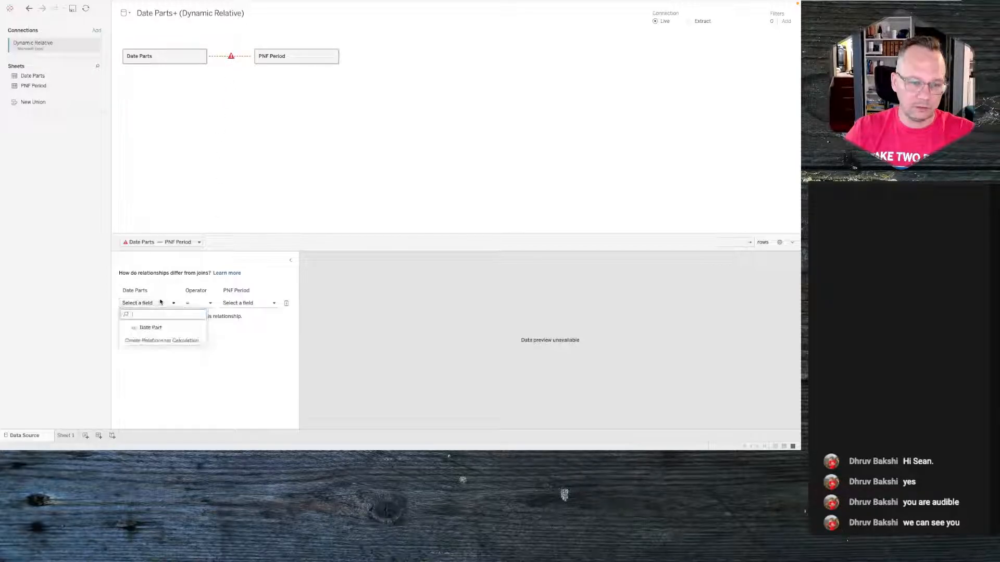
{"action": "left_click", "coordinate": [146, 341]}
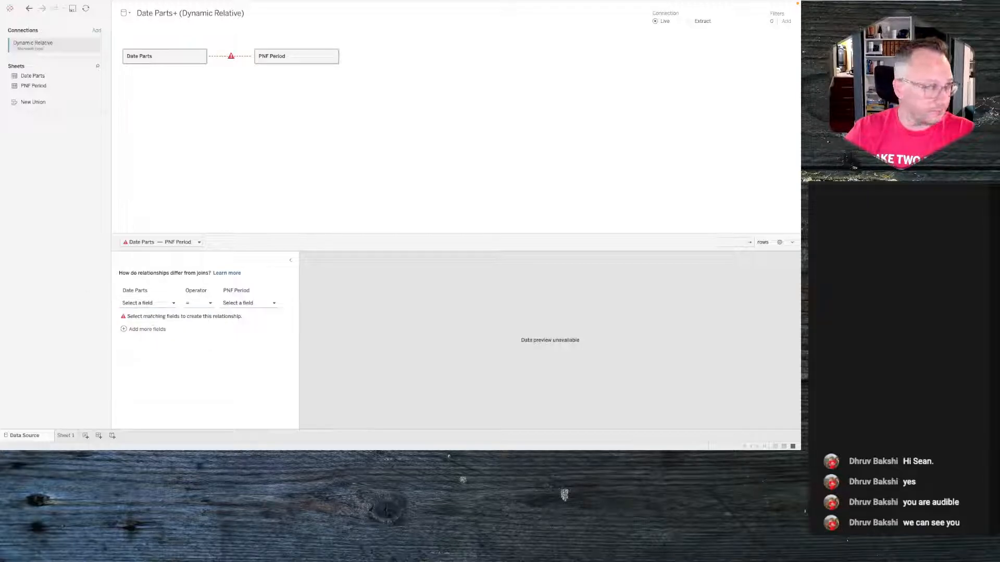
{"action": "left_click_drag", "start_coordinate": [328, 80], "coordinate": [444, 33]}
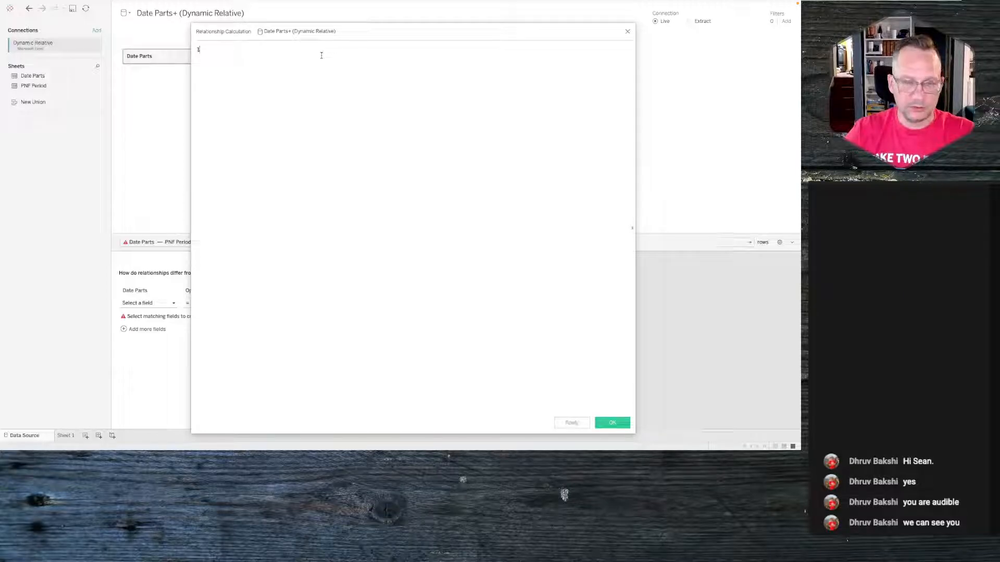
{"action": "left_click", "coordinate": [612, 423]}
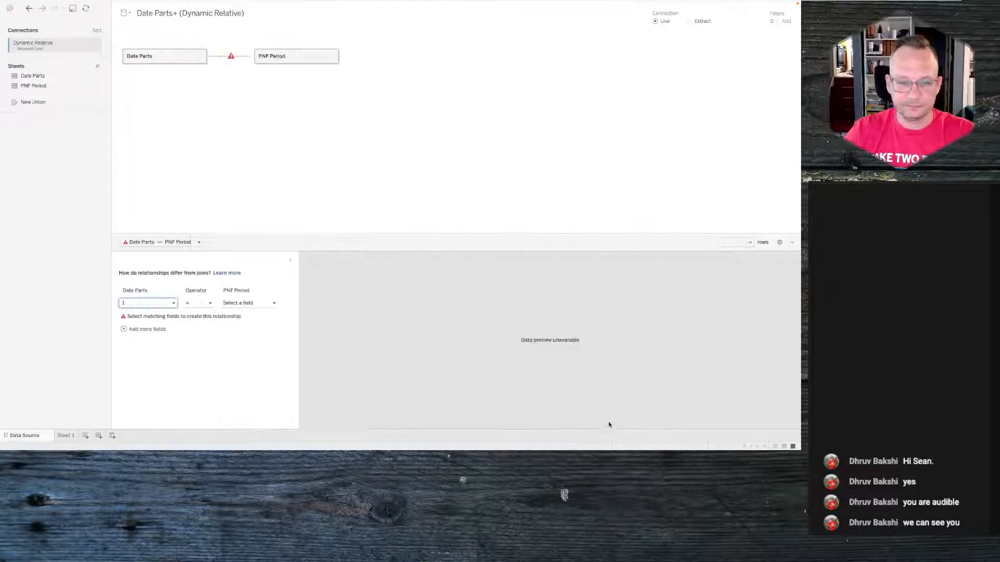
{"action": "left_click", "coordinate": [252, 304]}
{"action": "left_click", "coordinate": [252, 340]}
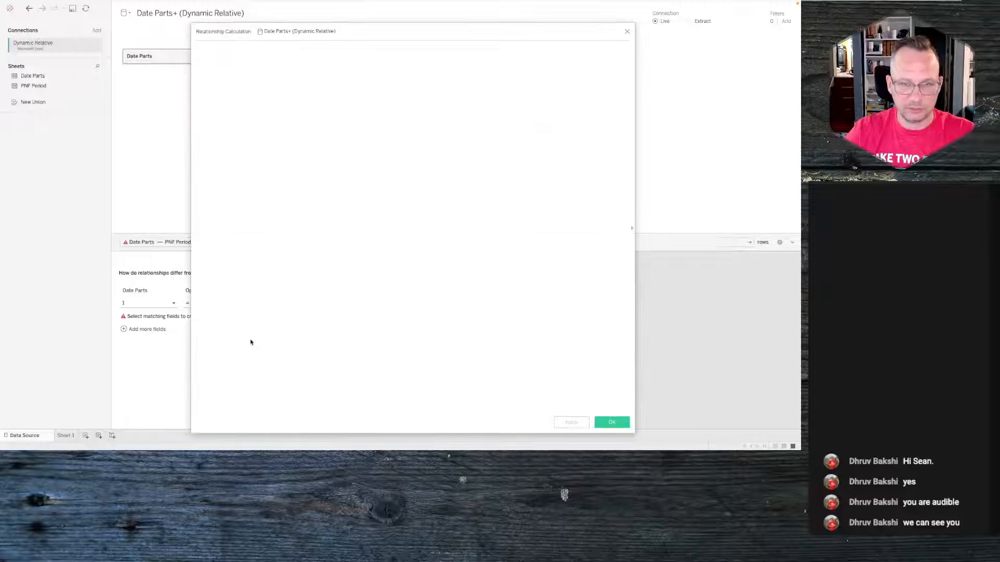
{"action": "left_click", "coordinate": [599, 424]}
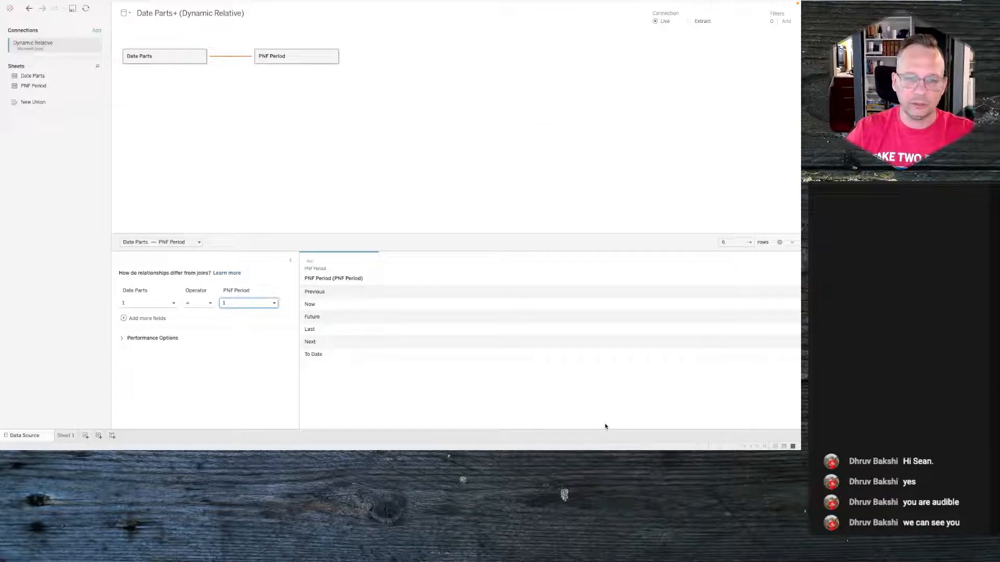
- On Sheet 1, place Date Part on Columns and exclude the Hour and Minute values
{"action": "left_click", "coordinate": [65, 436]}
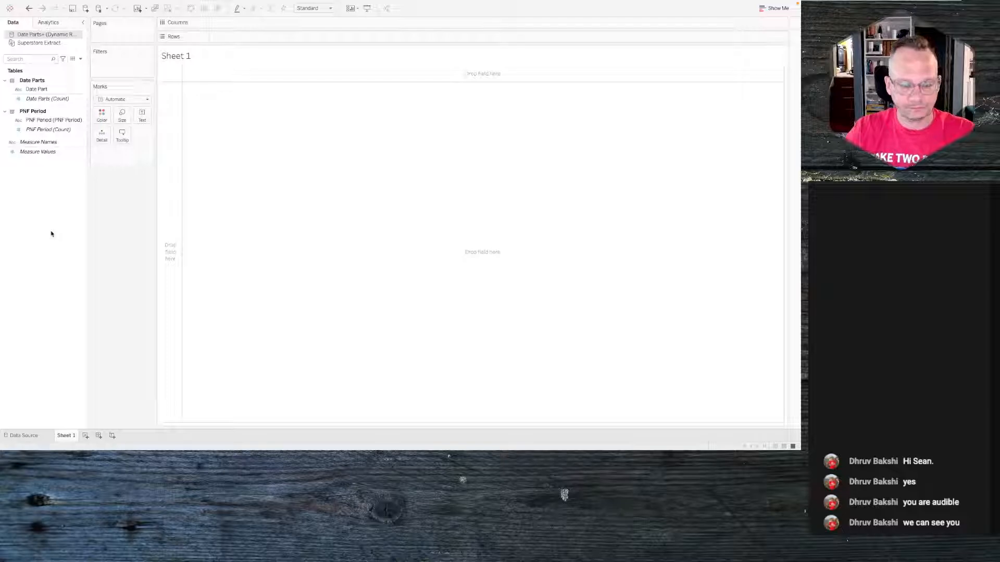
{"action": "left_click", "coordinate": [52, 89]}
{"action": "left_click_drag", "start_coordinate": [52, 90], "coordinate": [261, 27]}
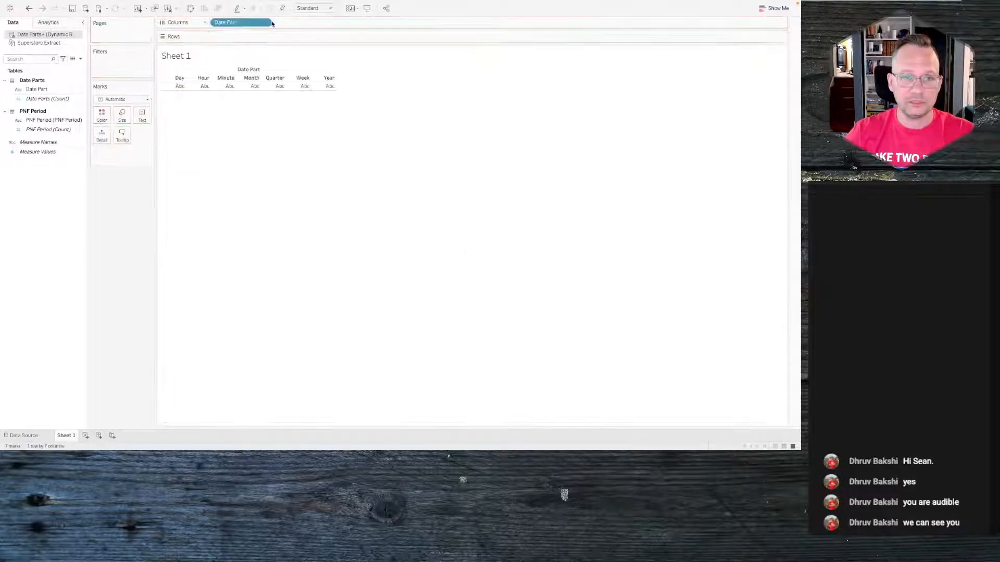
{"action": "left_click", "coordinate": [198, 79]}
{"action": "left_click", "coordinate": [226, 78], "text": "ctrl"}
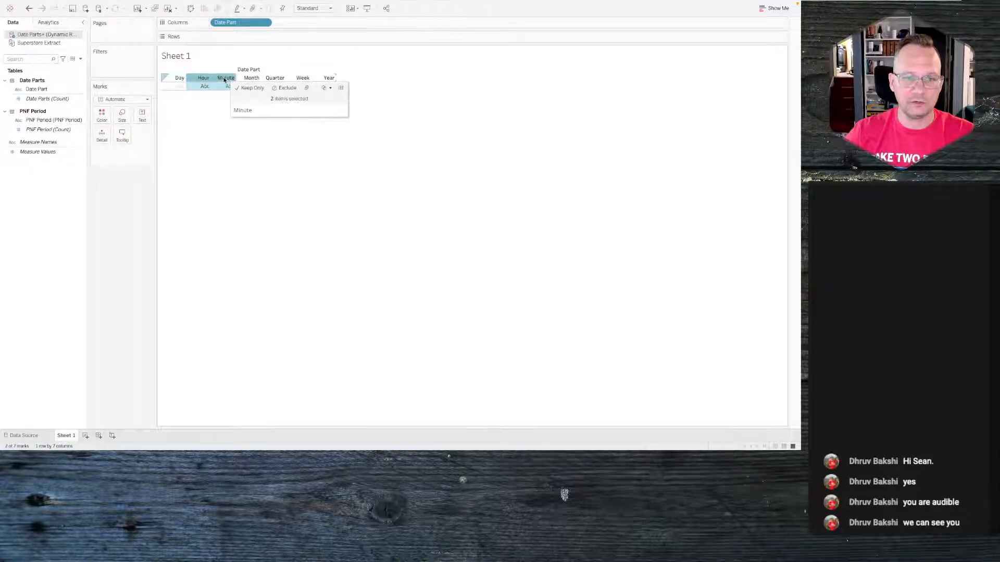
{"action": "left_click", "coordinate": [284, 89]}
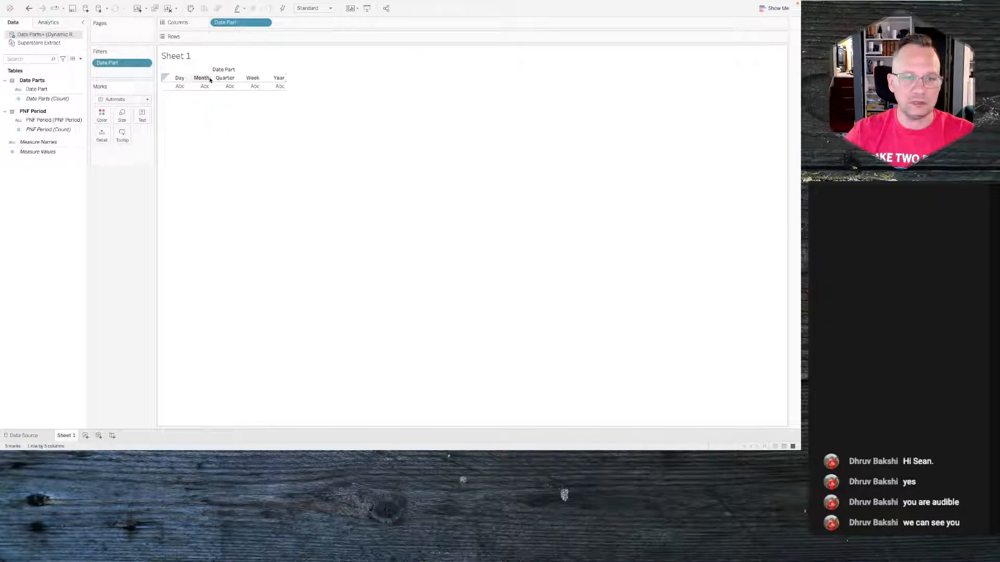
- Sort Date Part manually in the order Year, Quarter, Month, Week, Day
{"action": "left_click_drag", "start_coordinate": [203, 79], "coordinate": [185, 81]}
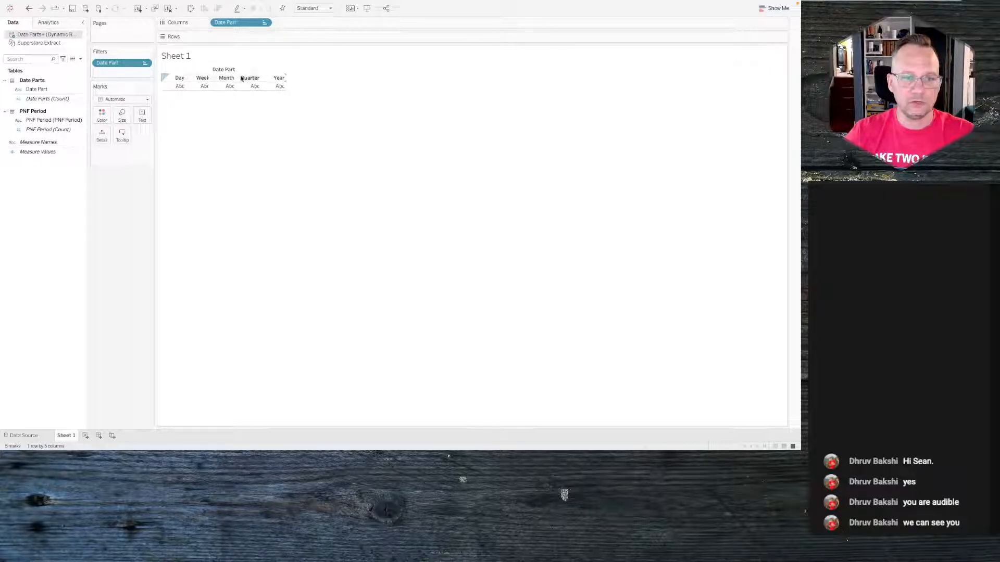
{"action": "left_click", "coordinate": [265, 22]}
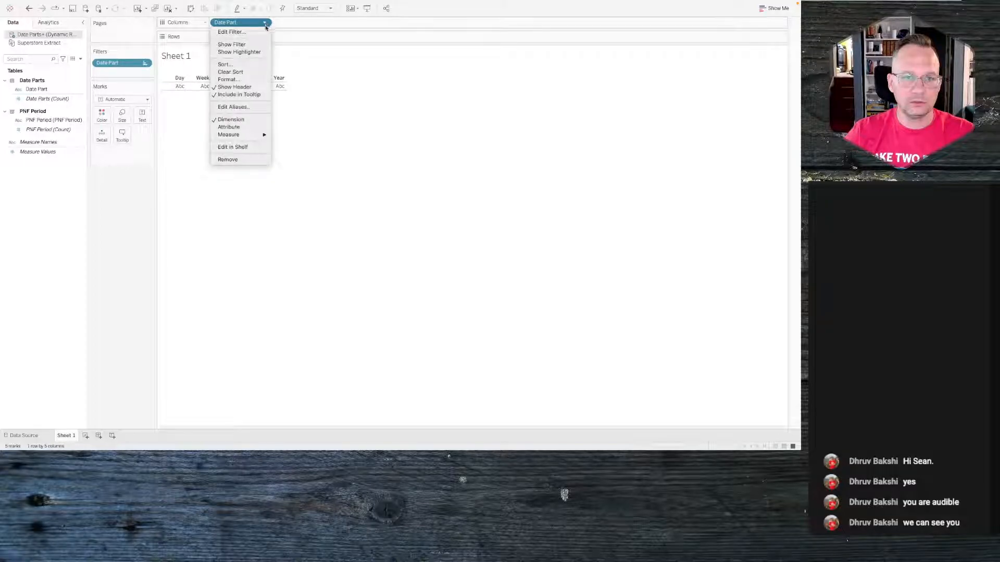
{"action": "left_click", "coordinate": [242, 65]}
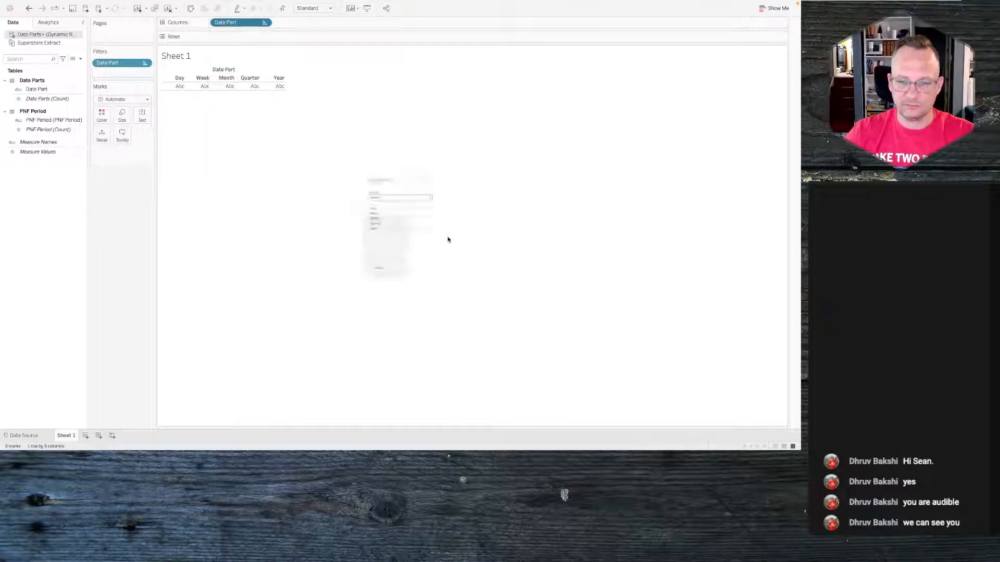
{"action": "left_click", "coordinate": [399, 230]}
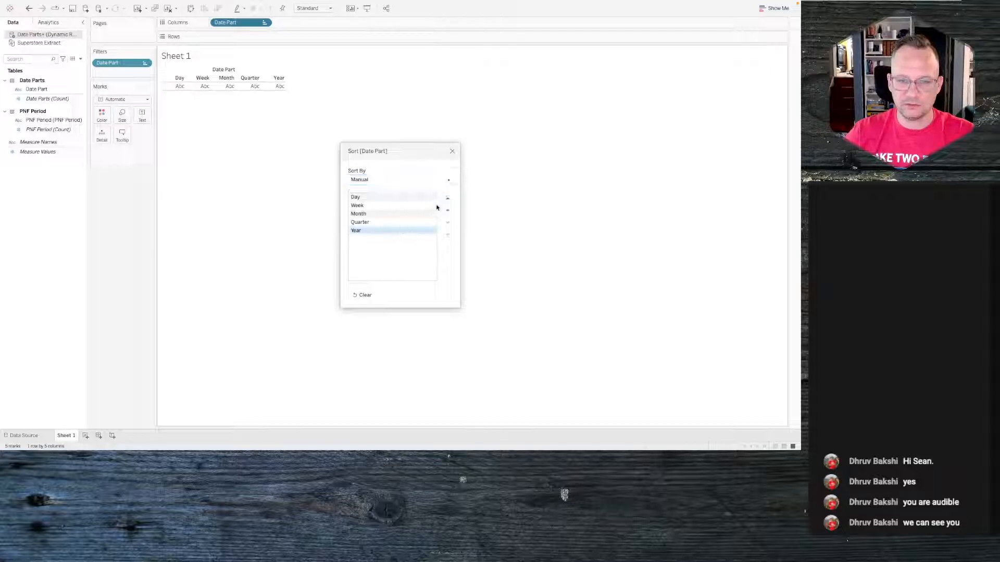
{"action": "left_click", "coordinate": [447, 199]}
{"action": "left_click", "coordinate": [397, 231]}
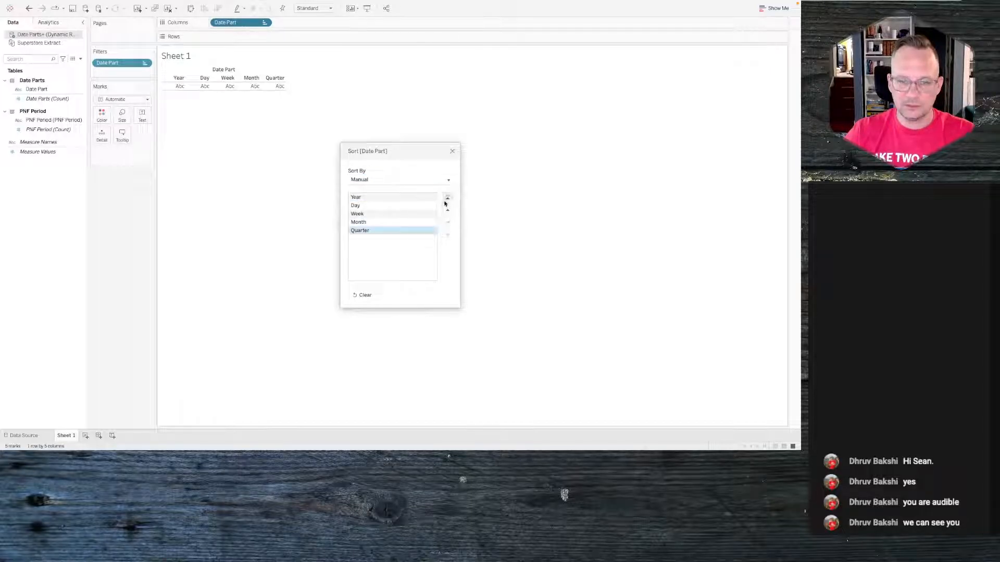
{"action": "left_click", "coordinate": [446, 199]}
{"action": "left_click", "coordinate": [443, 224]}
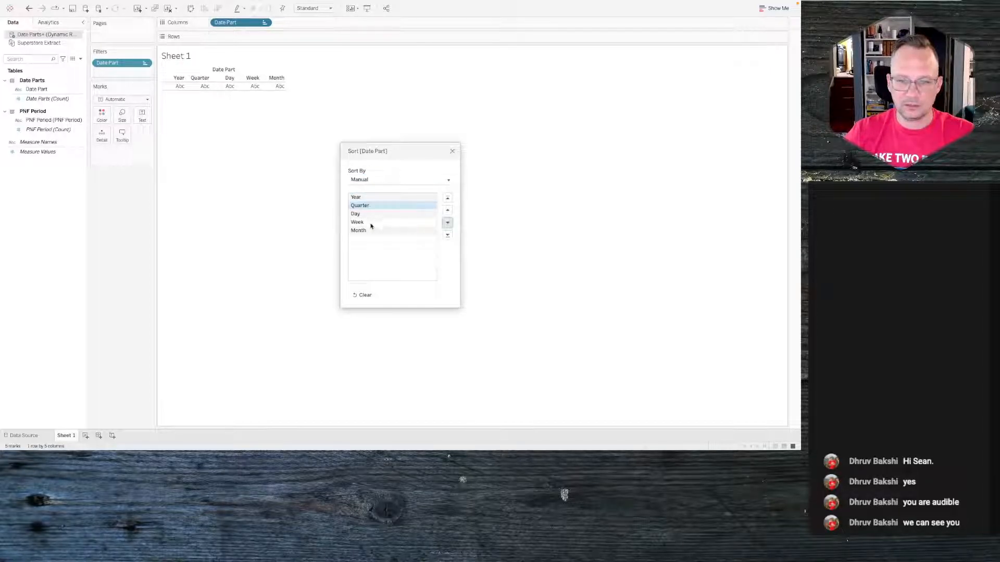
{"action": "left_click", "coordinate": [426, 230]}
{"action": "left_click", "coordinate": [447, 211]}
{"action": "left_click", "coordinate": [448, 210]}
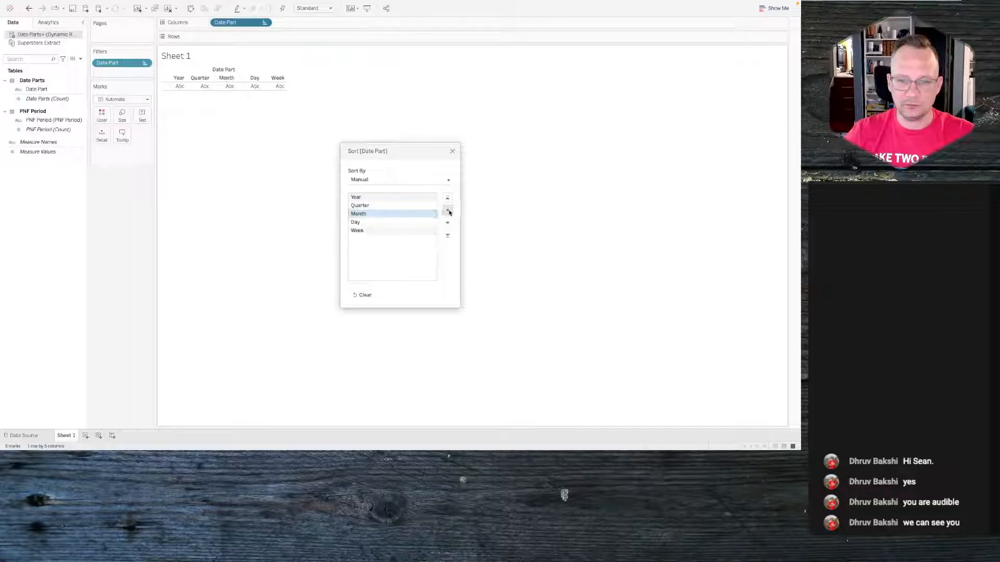
{"action": "left_click", "coordinate": [385, 225]}
{"action": "left_click", "coordinate": [447, 223]}
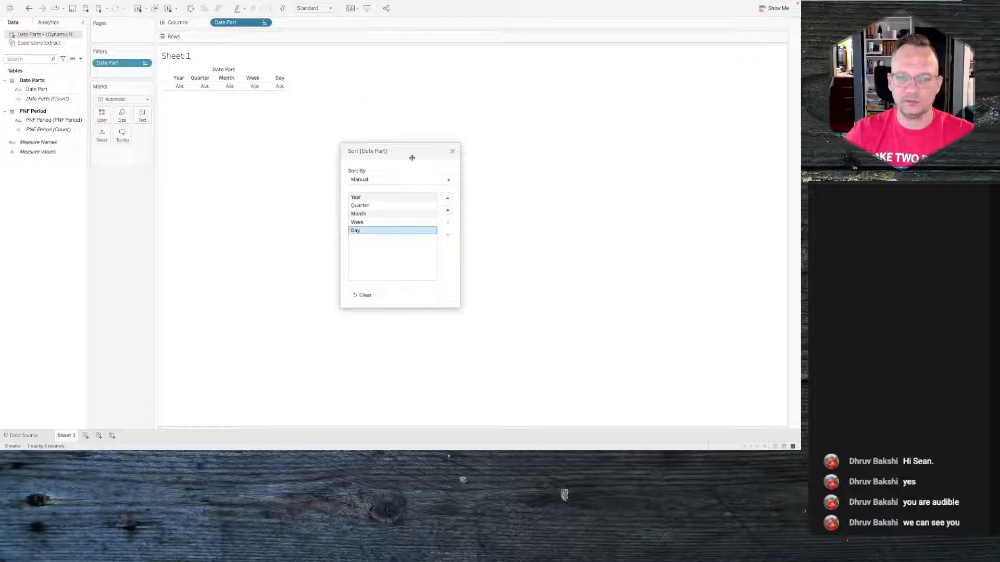
{"action": "left_click", "coordinate": [452, 151]}
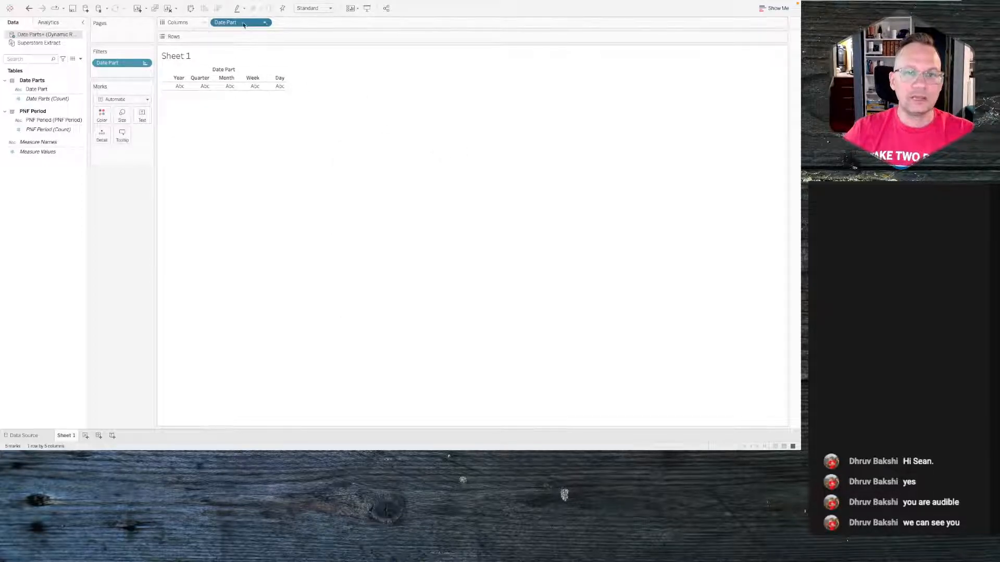
- Label the marks with Date Part, add a blank ad hoc calculation to Columns, and set the mark type to Square
{"action": "left_click_drag", "start_coordinate": [243, 24], "coordinate": [144, 117]}
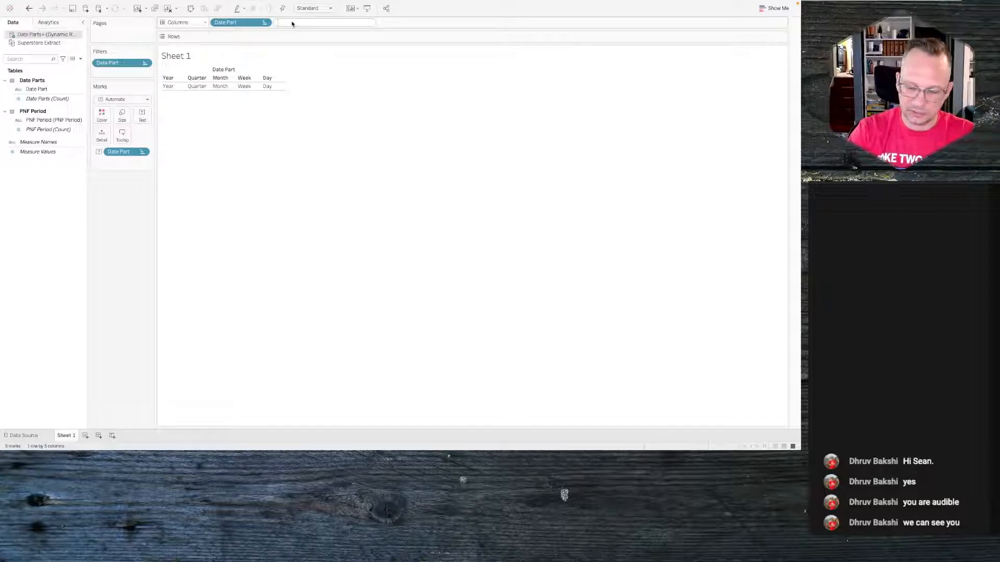
{"action": "key", "text": "Return"}
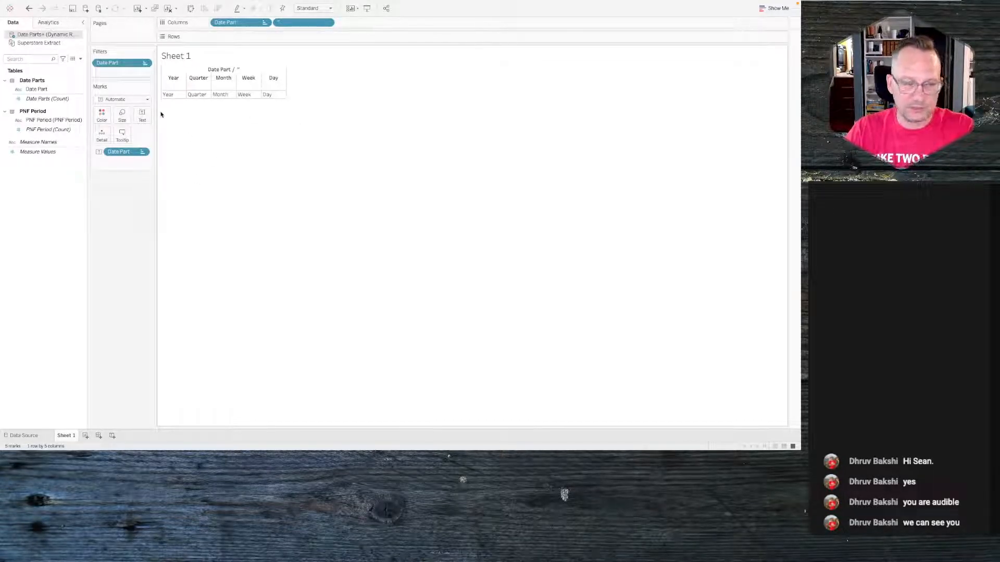
{"action": "left_click", "coordinate": [129, 99]}
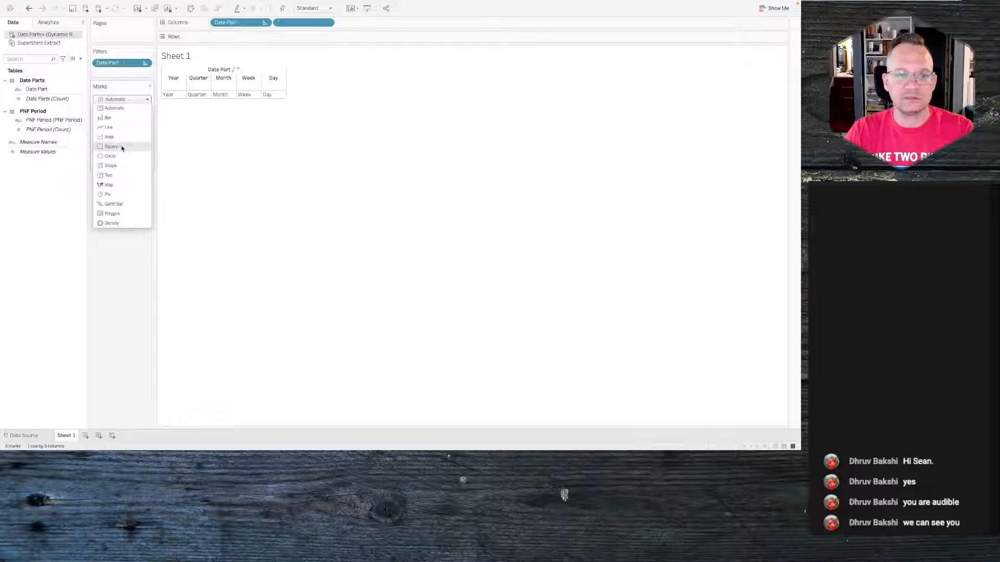
{"action": "left_click", "coordinate": [123, 146]}
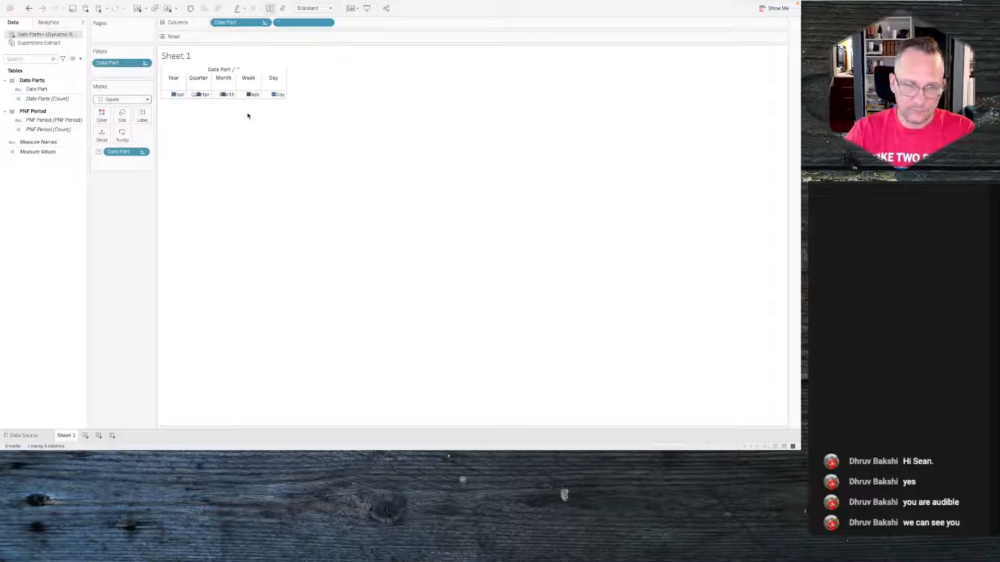
- Remove the blank calculation from Columns and enlarge the square marks to the maximum size
{"action": "left_click_drag", "start_coordinate": [291, 23], "coordinate": [106, 247]}
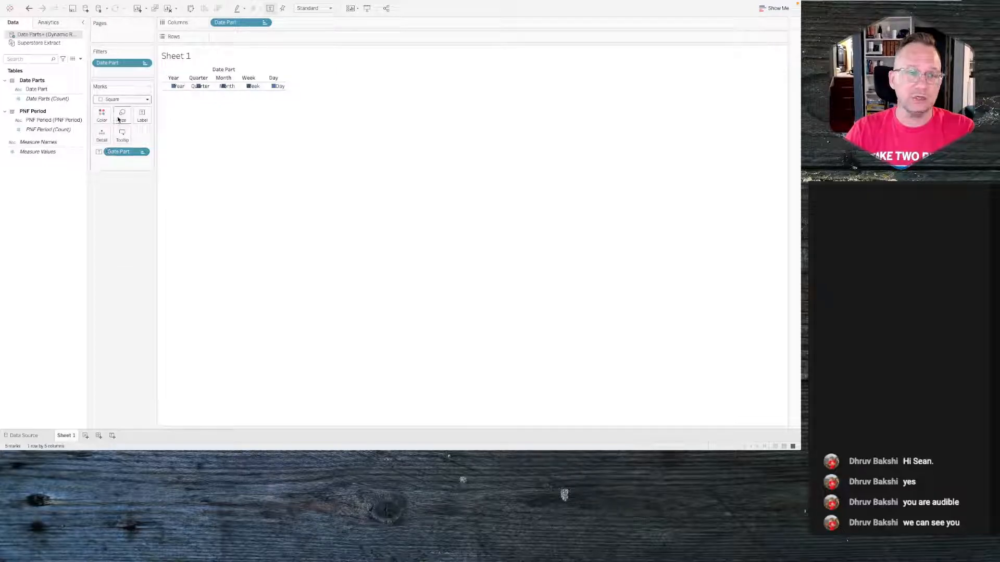
{"action": "mouse_move", "coordinate": [173, 87]}
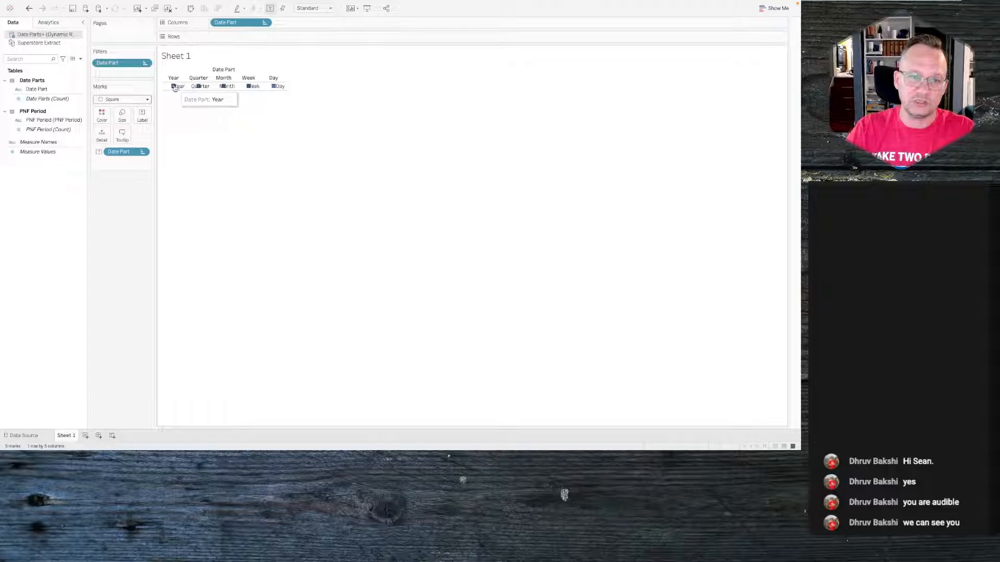
{"action": "left_click", "coordinate": [122, 115]}
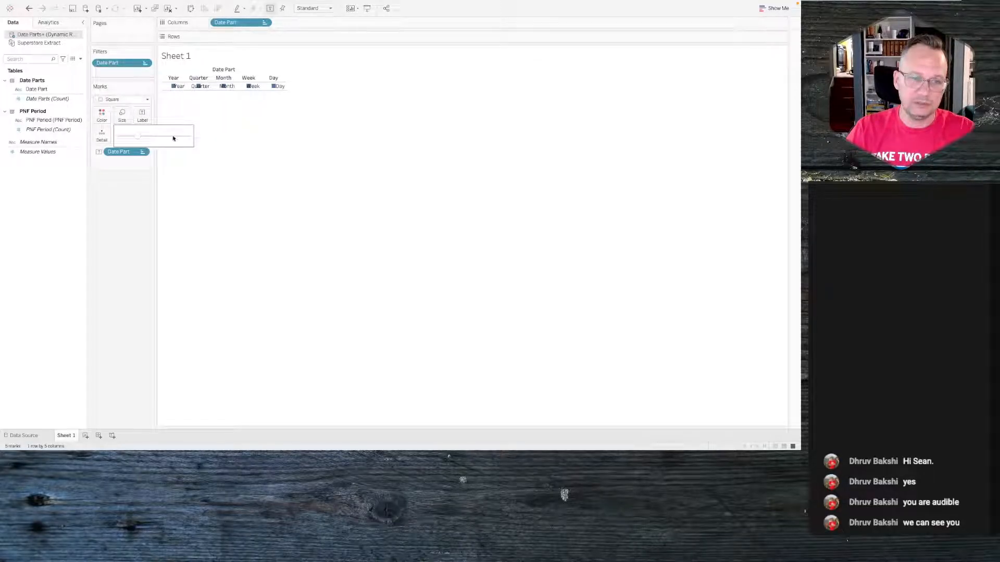
{"action": "left_click", "coordinate": [173, 137]}
{"action": "left_click", "coordinate": [185, 138]}
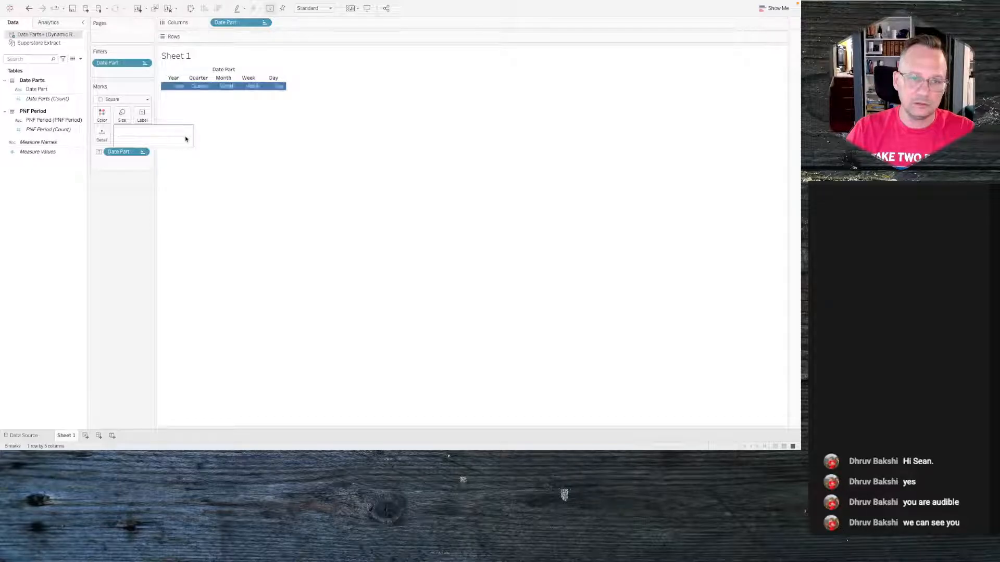
{"action": "left_click_drag", "start_coordinate": [185, 137], "coordinate": [180, 137]}
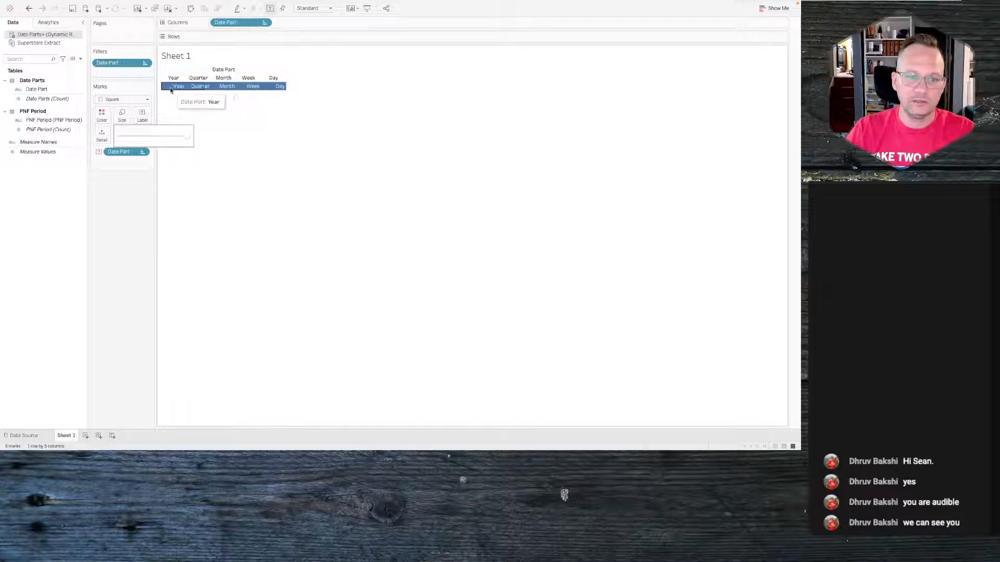
- Select all the marks and re-add the blank ad hoc calculation to Columns
{"action": "right_click", "coordinate": [170, 90]}
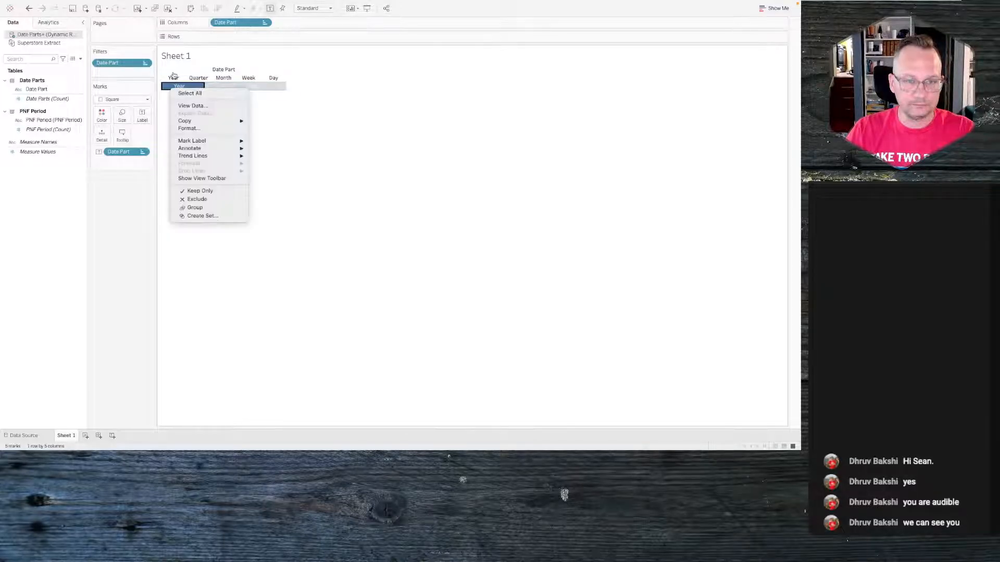
{"action": "left_click", "coordinate": [166, 114]}
{"action": "key", "text": "ctrl+a"}
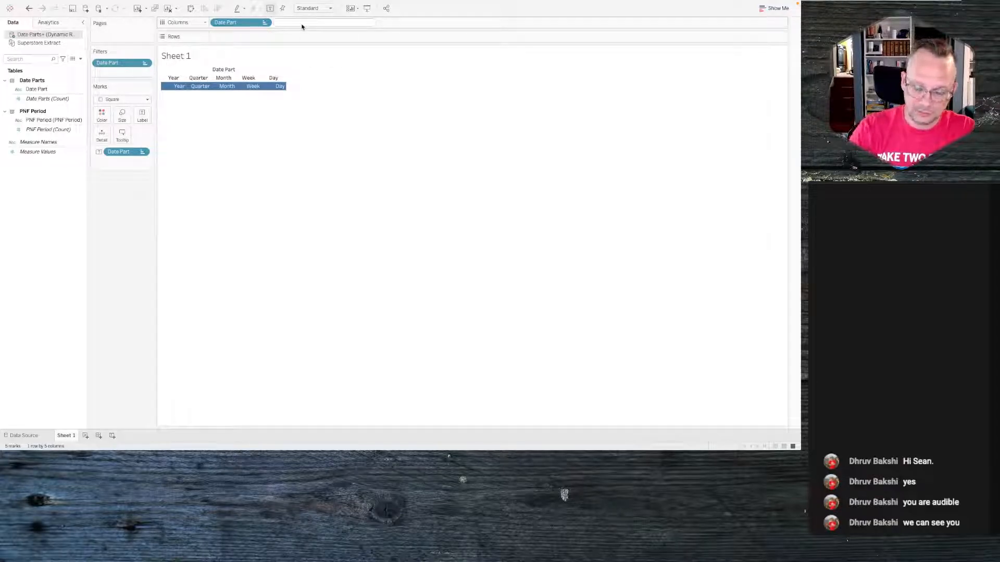
{"action": "key", "text": "Return"}
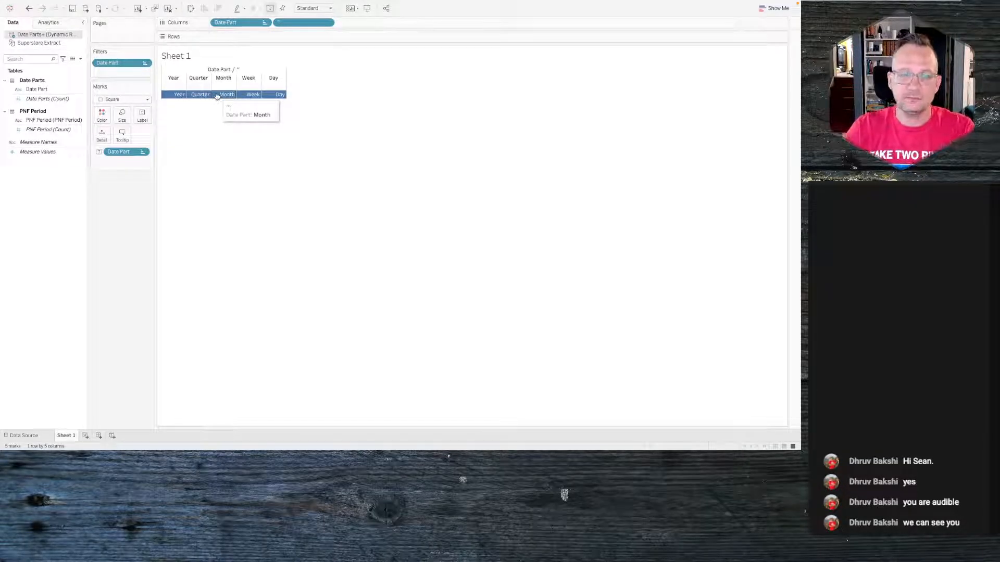
- Set the mark label alignment so the Date Part labels are centered in the squares
{"action": "left_click", "coordinate": [121, 121]}
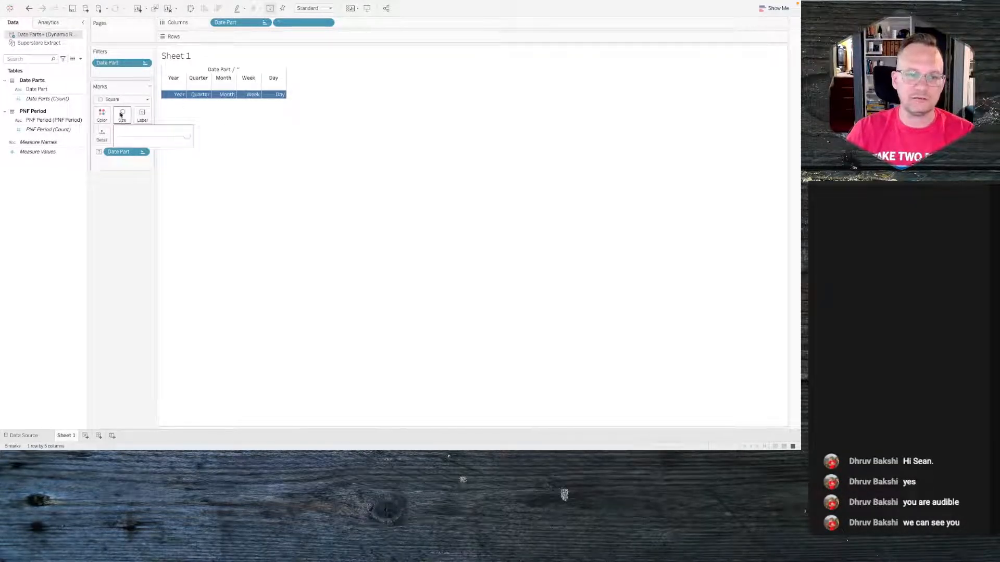
{"action": "mouse_move", "coordinate": [265, 95]}
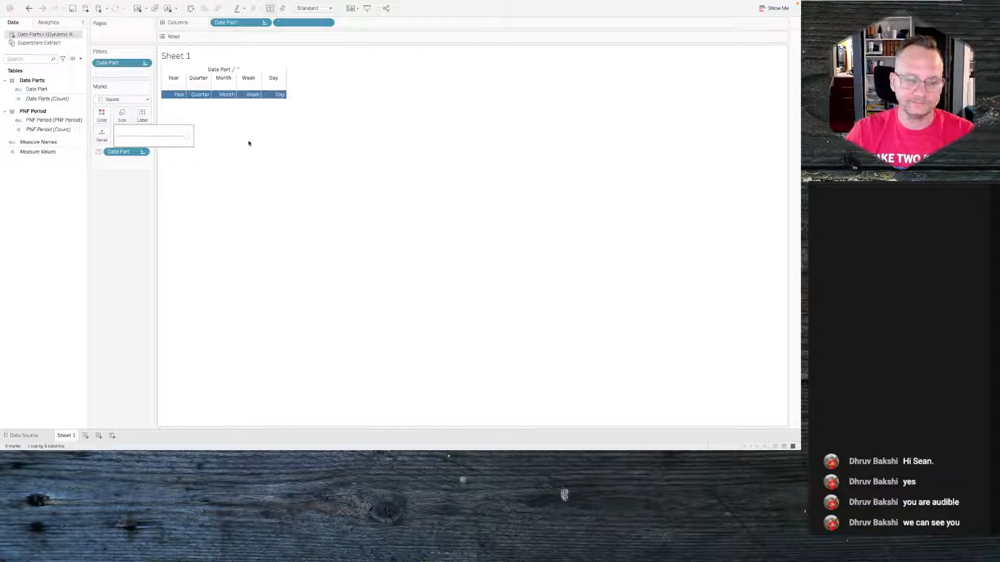
{"action": "left_click", "coordinate": [142, 114]}
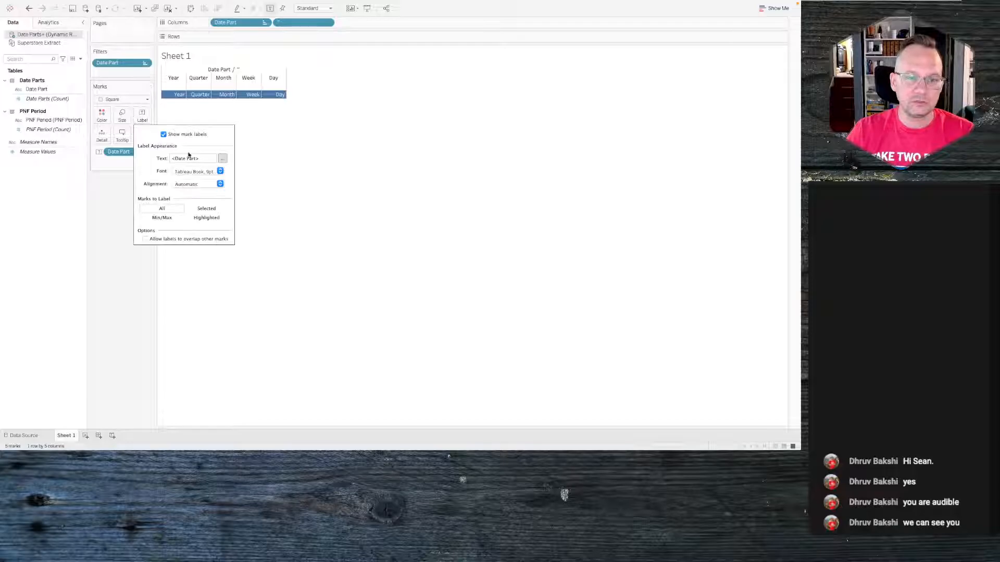
{"action": "left_click", "coordinate": [218, 184]}
{"action": "left_click", "coordinate": [192, 224]}
{"action": "left_click", "coordinate": [315, 156]}
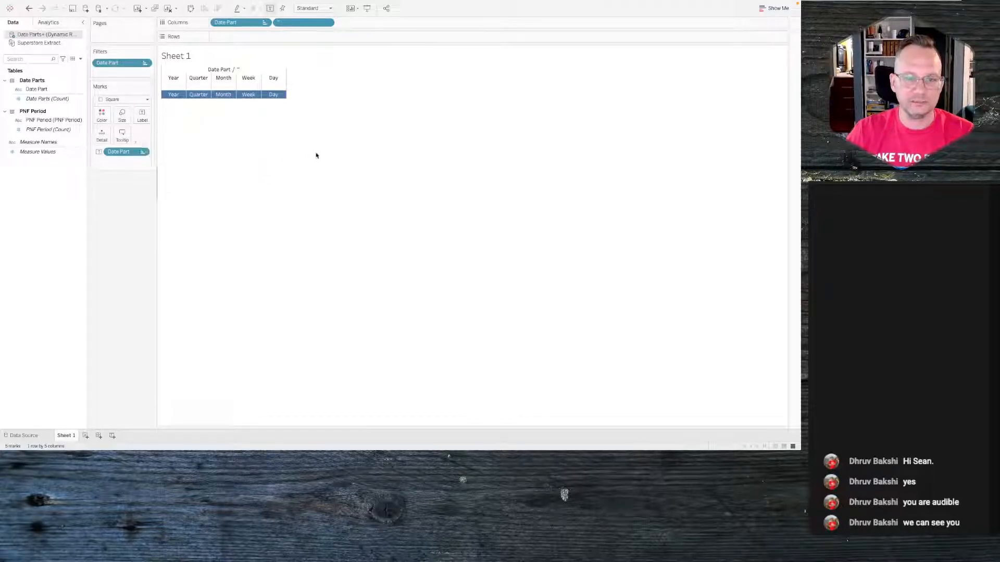
- Create a new parameter named pDate Part with the String data type
{"action": "right_click", "coordinate": [58, 234]}
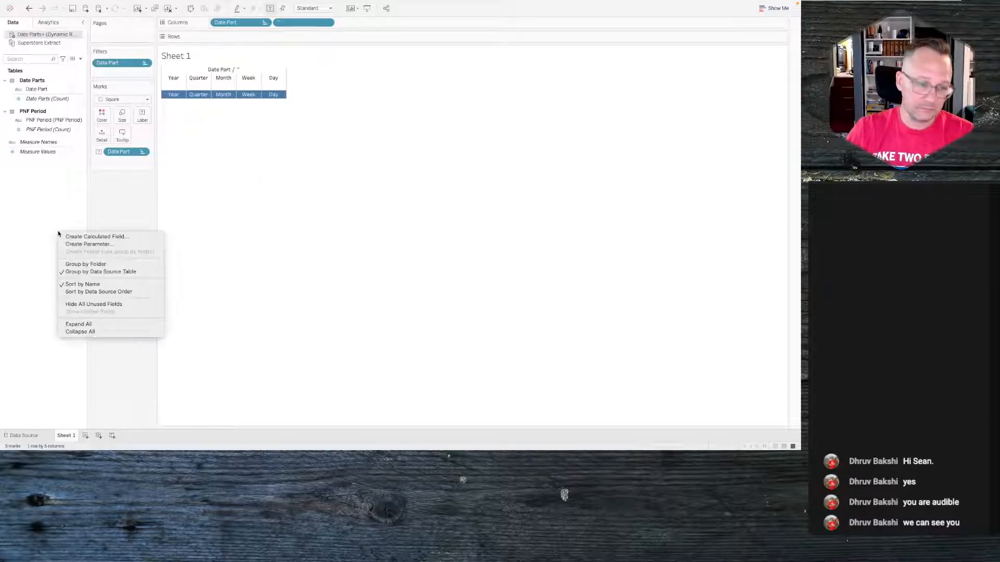
{"action": "left_click", "coordinate": [82, 244]}
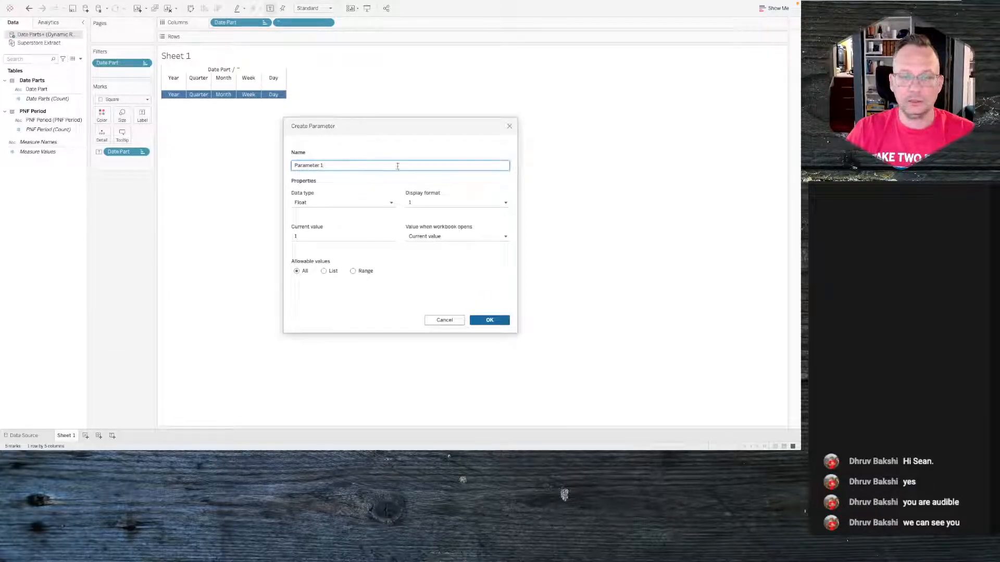
{"action": "triple_click", "coordinate": [351, 169]}
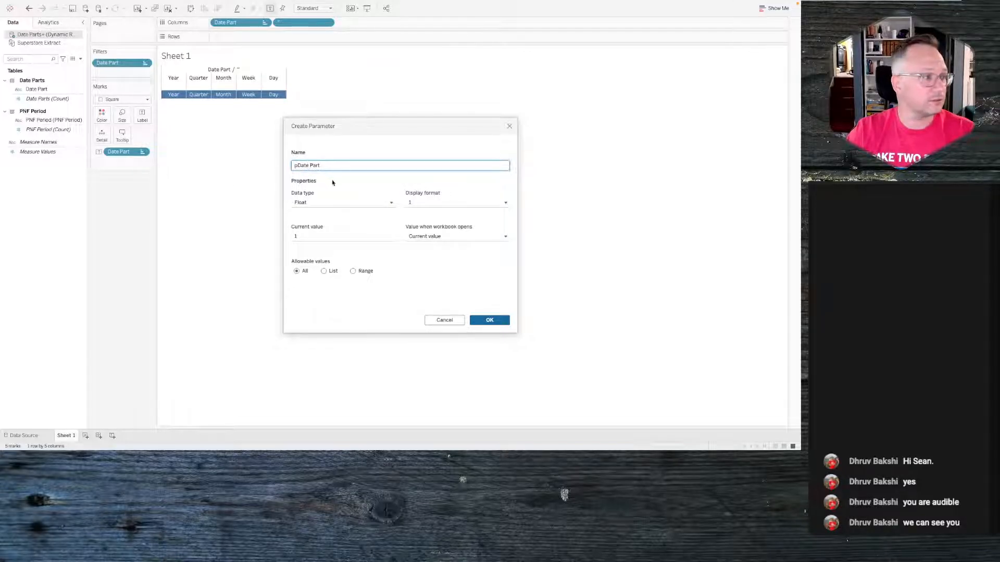
{"action": "left_click", "coordinate": [312, 203]}
{"action": "left_click", "coordinate": [312, 231]}
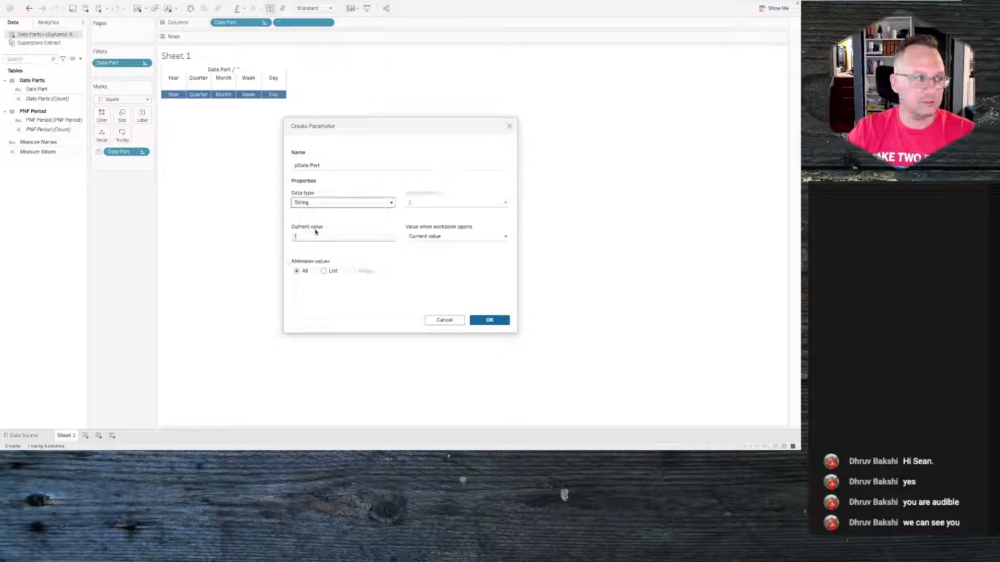
- Set the parameter's current value to Quarter and save the parameter
{"action": "left_click", "coordinate": [335, 236]}
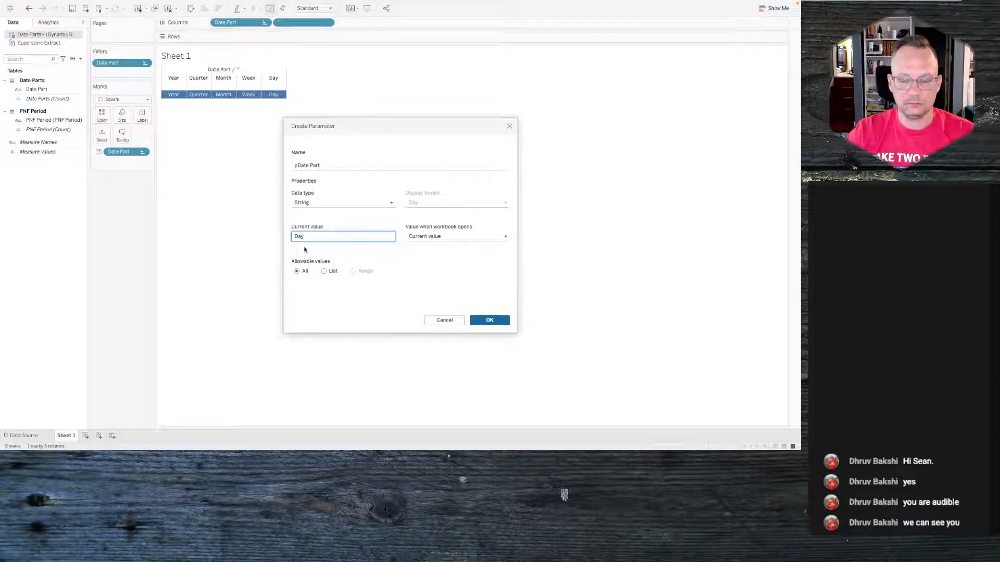
{"action": "double_click", "coordinate": [326, 239]}
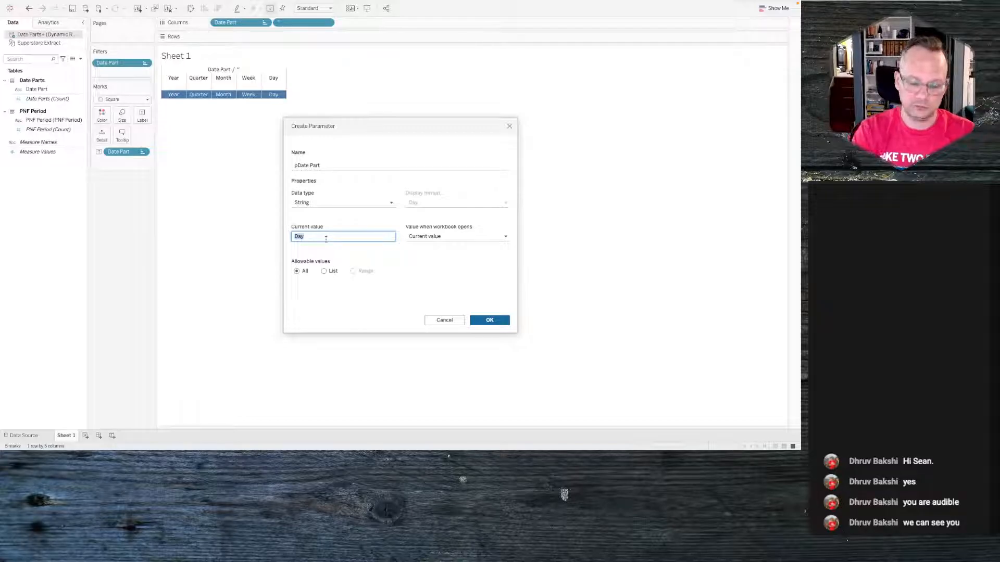
{"action": "type", "text": "Month"}
{"action": "key", "text": "Tab"}
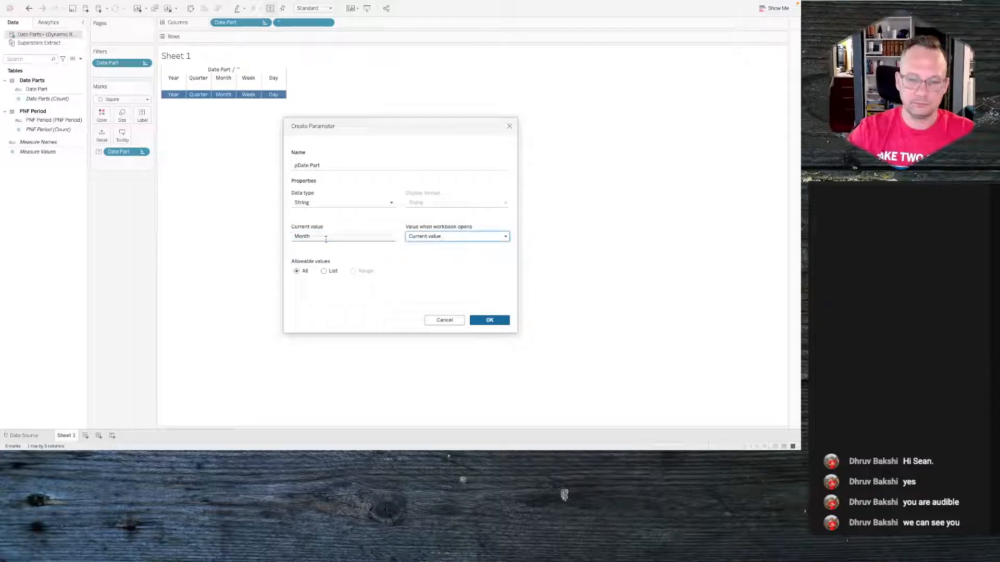
{"action": "double_click", "coordinate": [326, 239]}
{"action": "type", "text": "Quarter"}
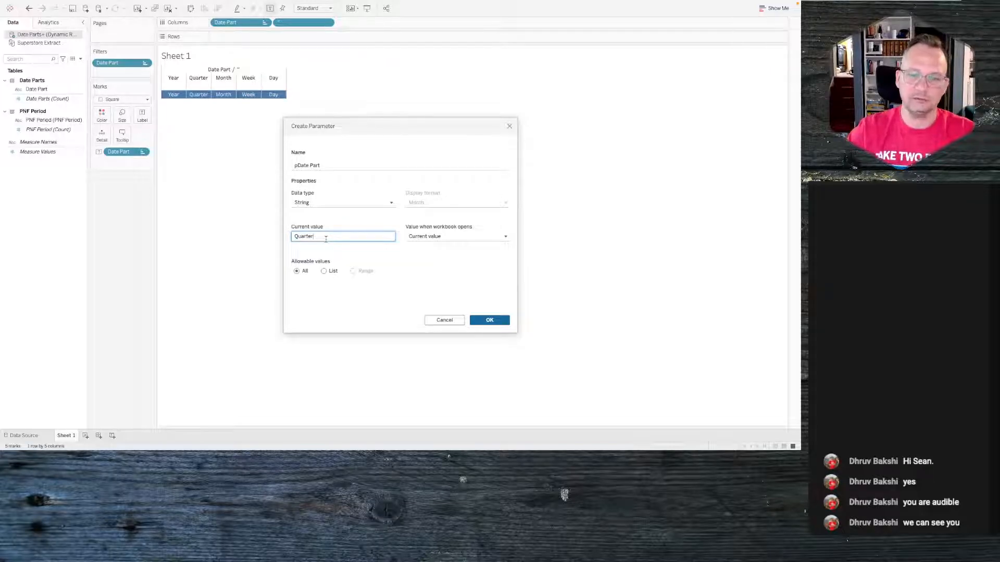
{"action": "key", "text": "Tab"}
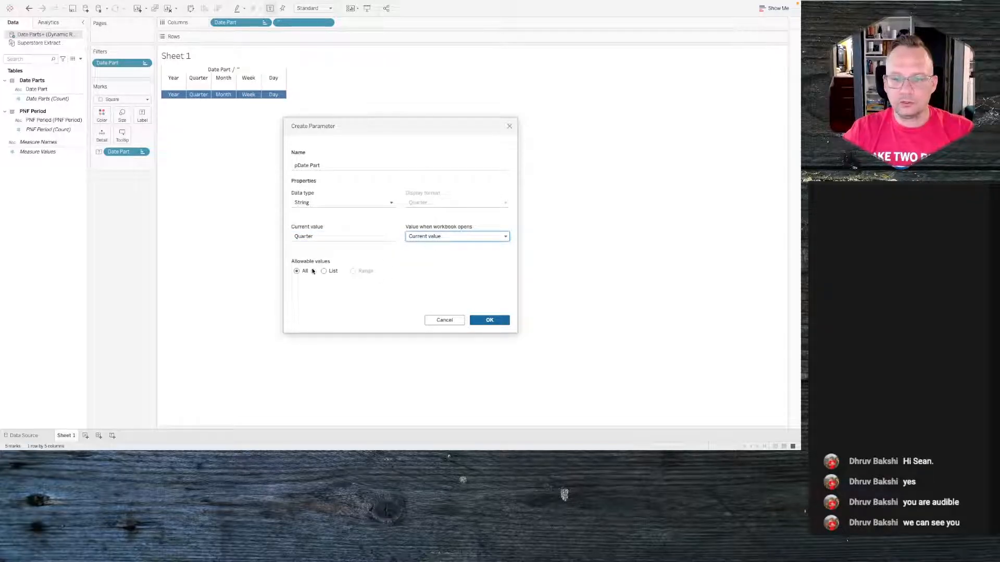
{"action": "left_click", "coordinate": [485, 321]}
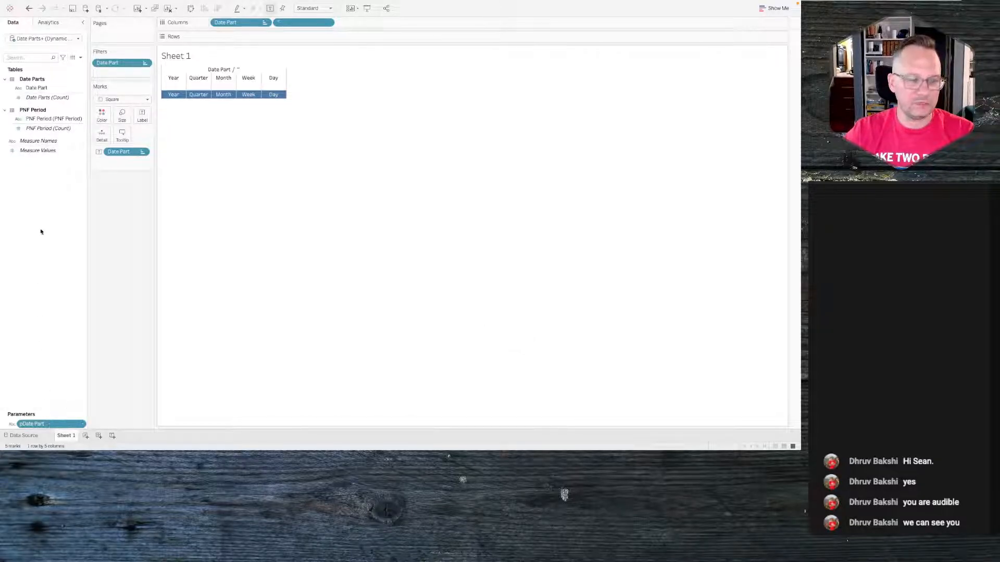
- Create a new calculated field named Date part check
{"action": "right_click", "coordinate": [54, 196]}
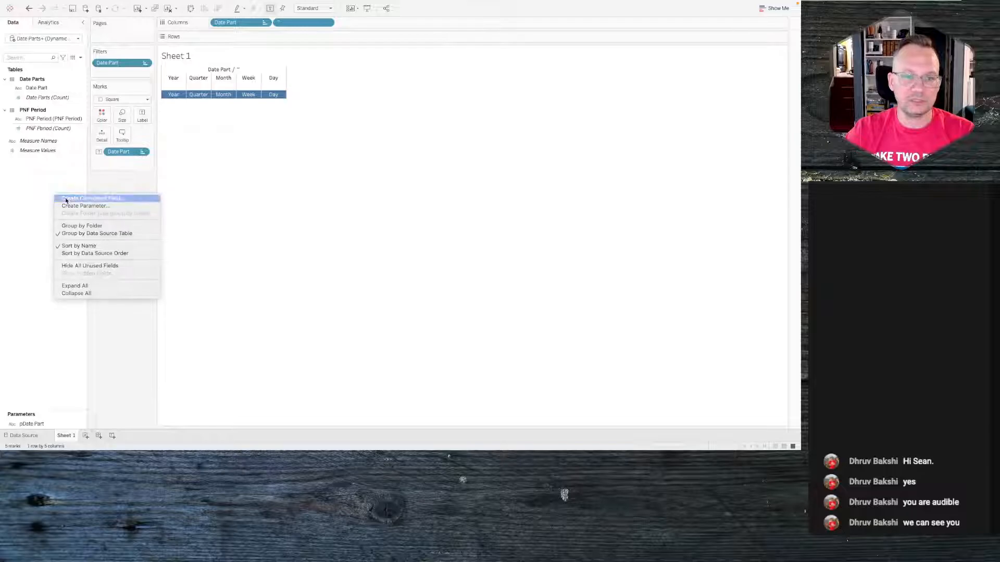
{"action": "left_click", "coordinate": [65, 200]}
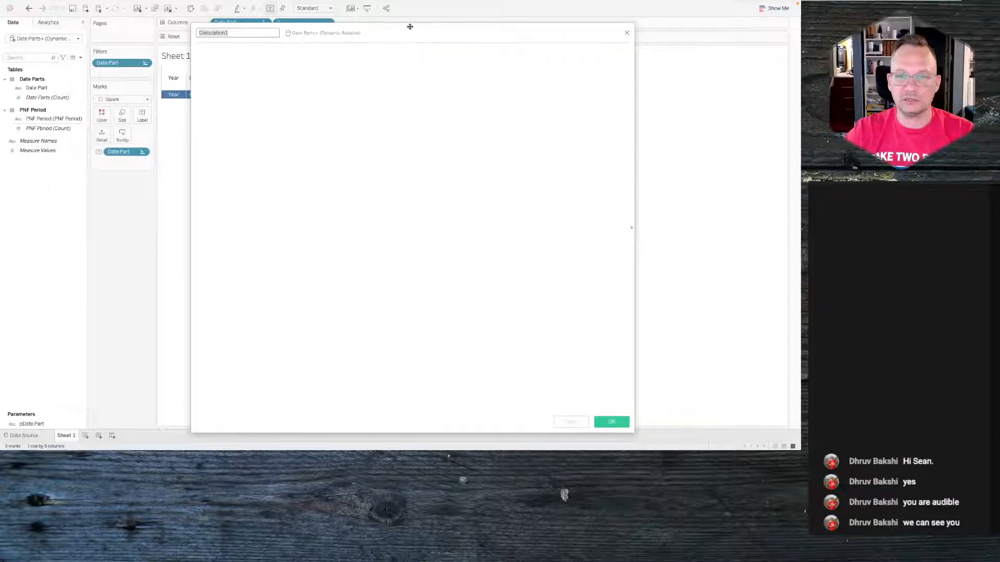
{"action": "left_click_drag", "start_coordinate": [412, 24], "coordinate": [396, 311]}
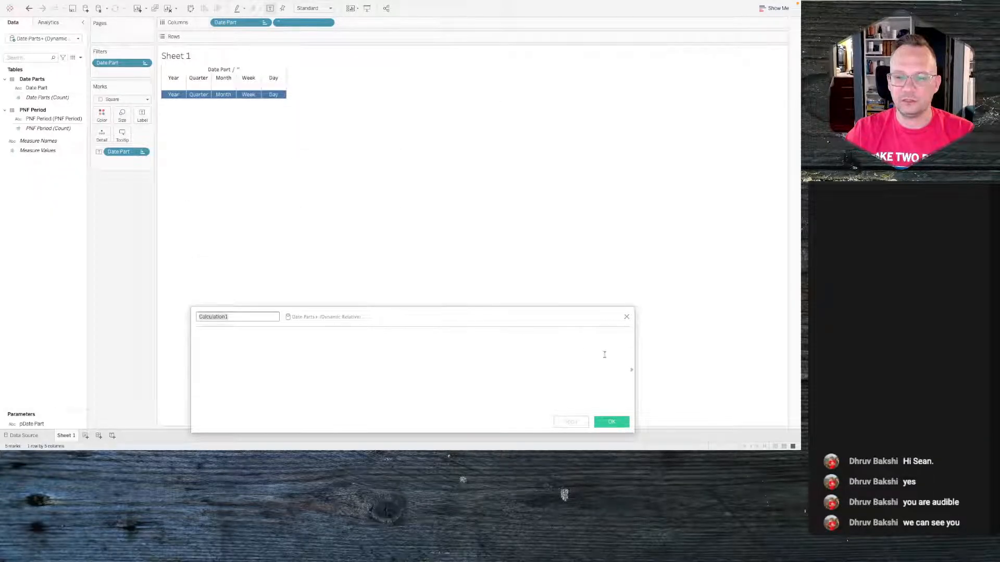
{"action": "left_click_drag", "start_coordinate": [633, 355], "coordinate": [448, 355]}
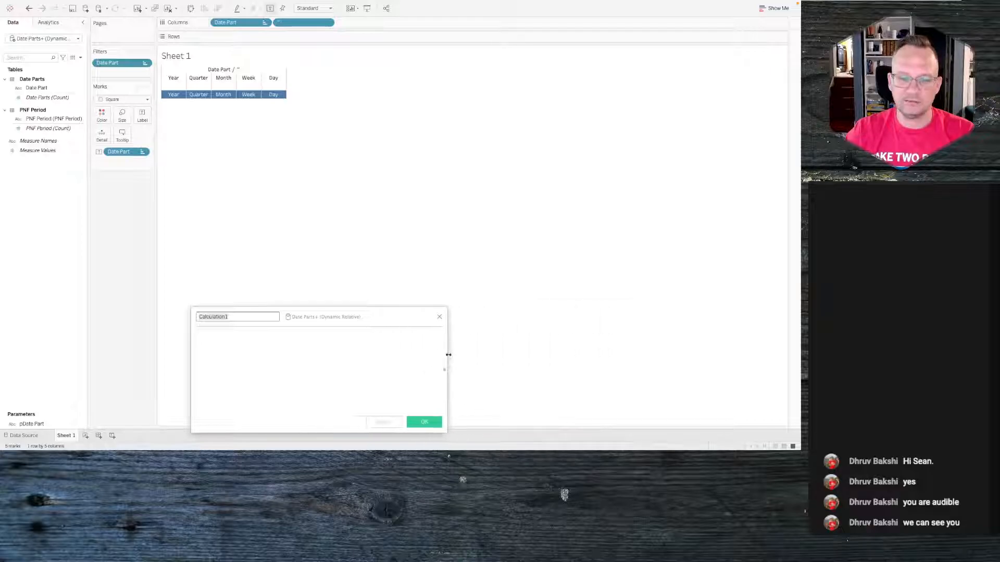
{"action": "left_click_drag", "start_coordinate": [373, 317], "coordinate": [425, 157]}
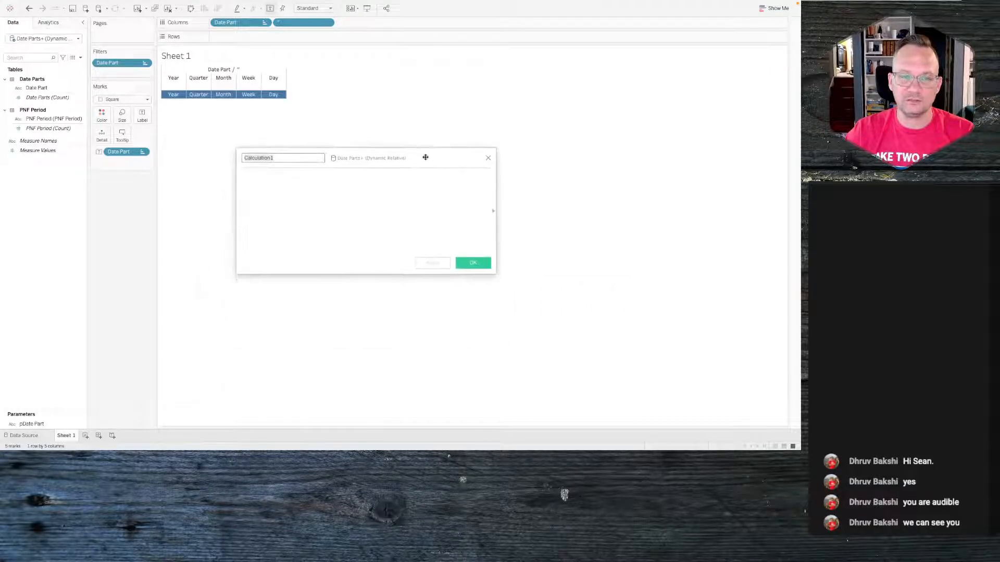
{"action": "type", "text": "Date"}
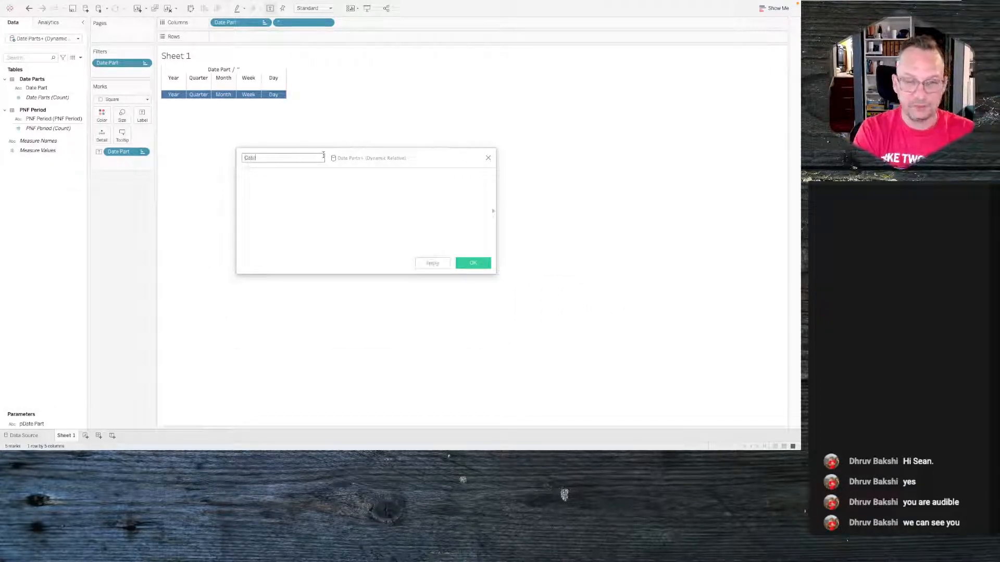
{"action": "type", "text": " part"}
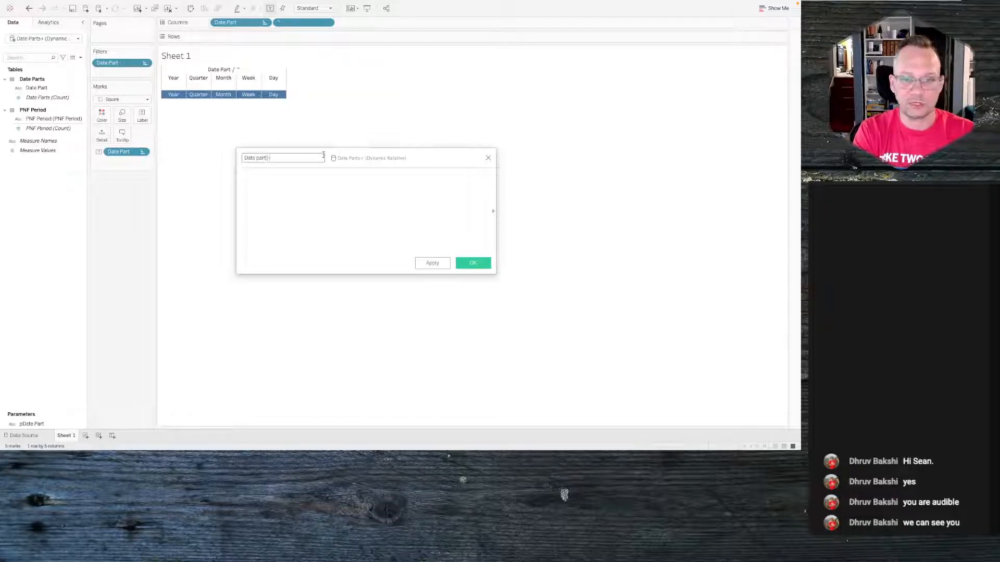
{"action": "type", "text": " check"}
- Define Date part check as [Date Part] = [pDate Part], save it, and color the marks by it
{"action": "key", "text": "Tab"}
{"action": "type", "text": "date"}
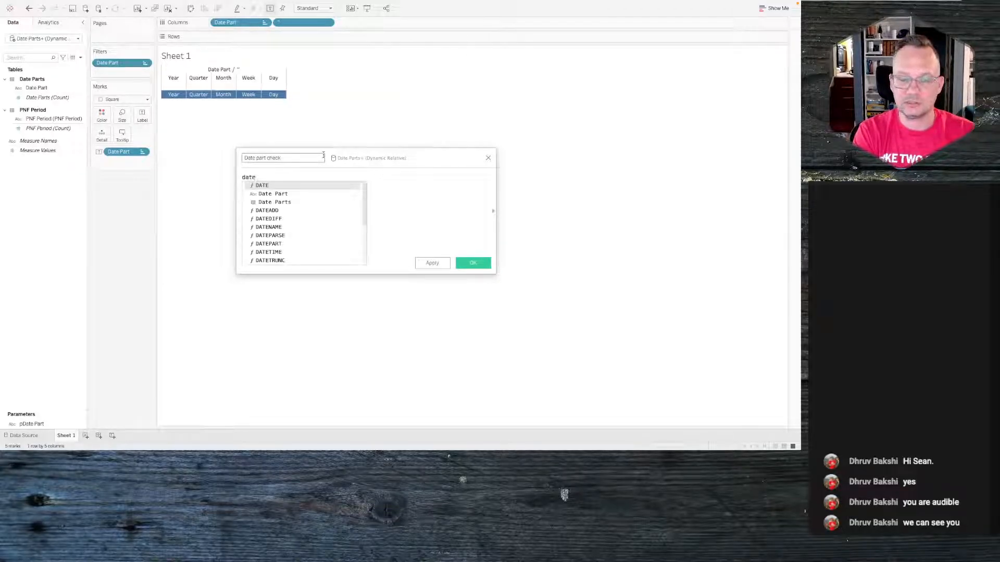
{"action": "key", "text": "Down"}
{"action": "key", "text": "Return"}
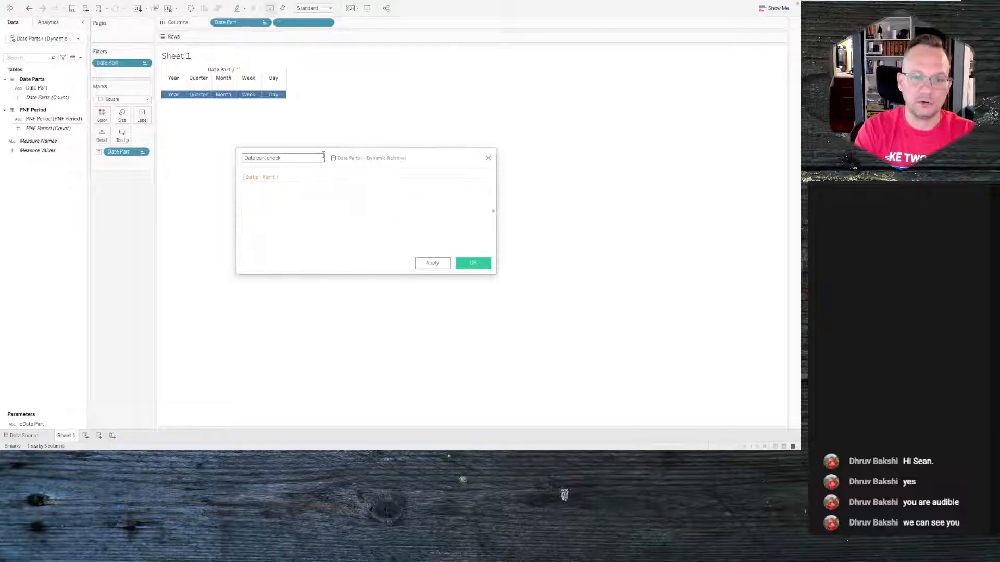
{"action": "type", "text": "= "}
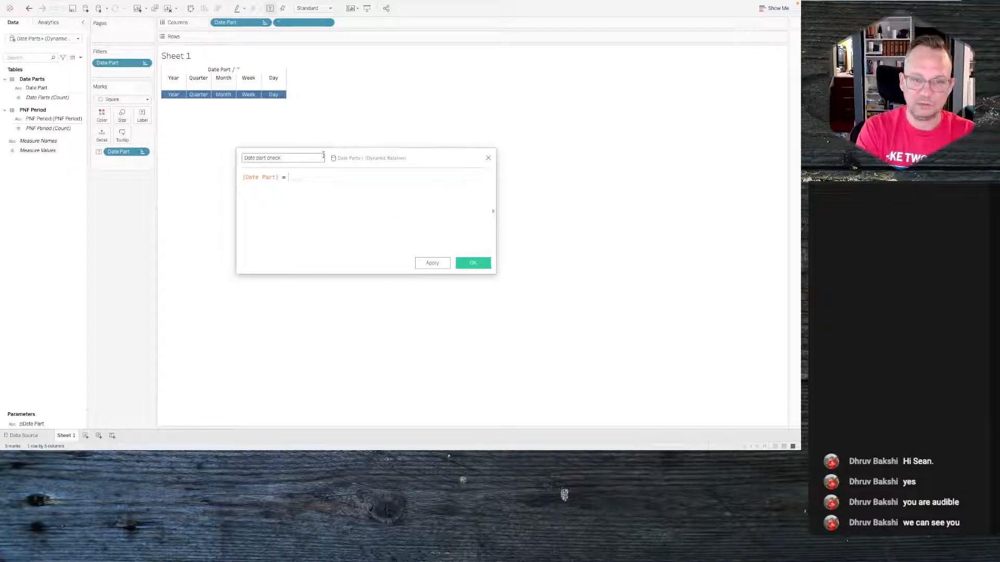
{"action": "type", "text": "[p"}
{"action": "key", "text": "Return"}
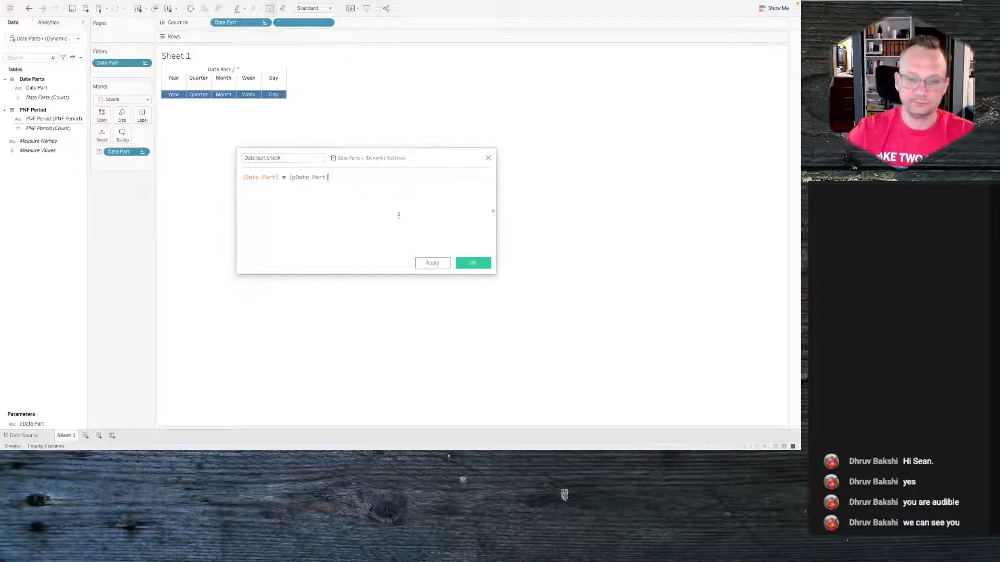
{"action": "left_click", "coordinate": [472, 262]}
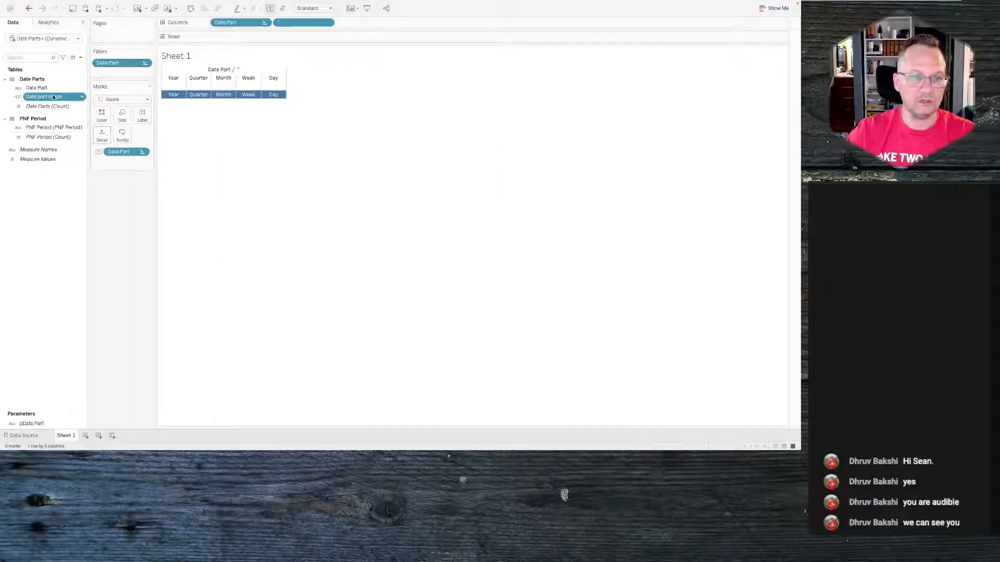
{"action": "left_click_drag", "start_coordinate": [54, 97], "coordinate": [101, 115]}
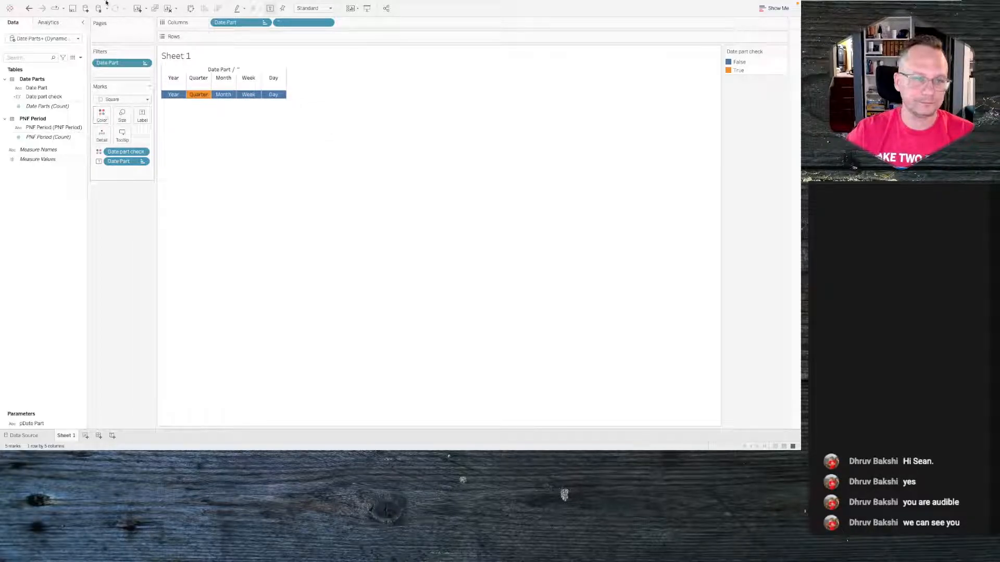
- Add a Change Parameter action on Sheet 1 that sets pDate Part from the Date Part field on select
{"action": "mouse_move", "coordinate": [107, 3]}
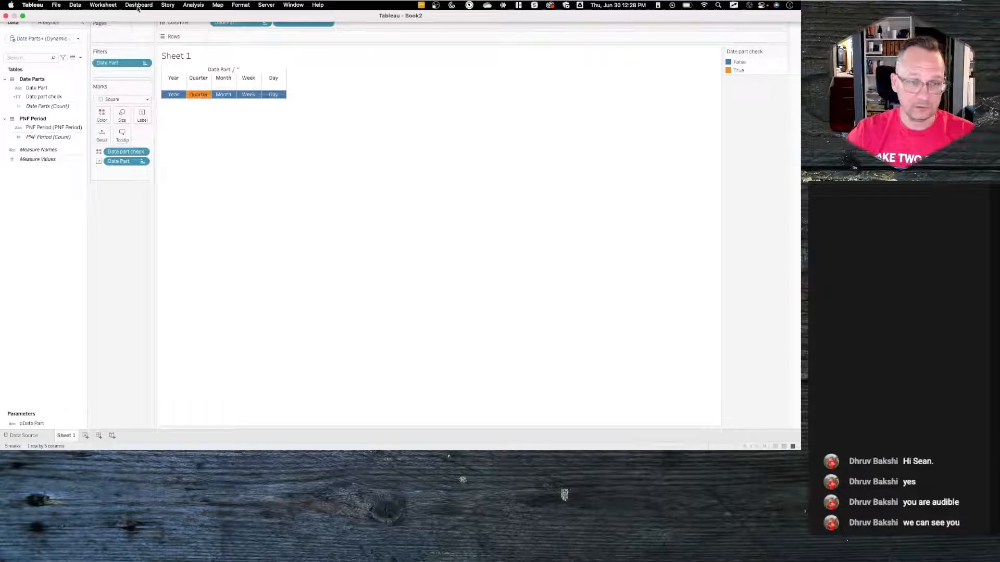
{"action": "left_click", "coordinate": [107, 5]}
{"action": "left_click", "coordinate": [121, 65]}
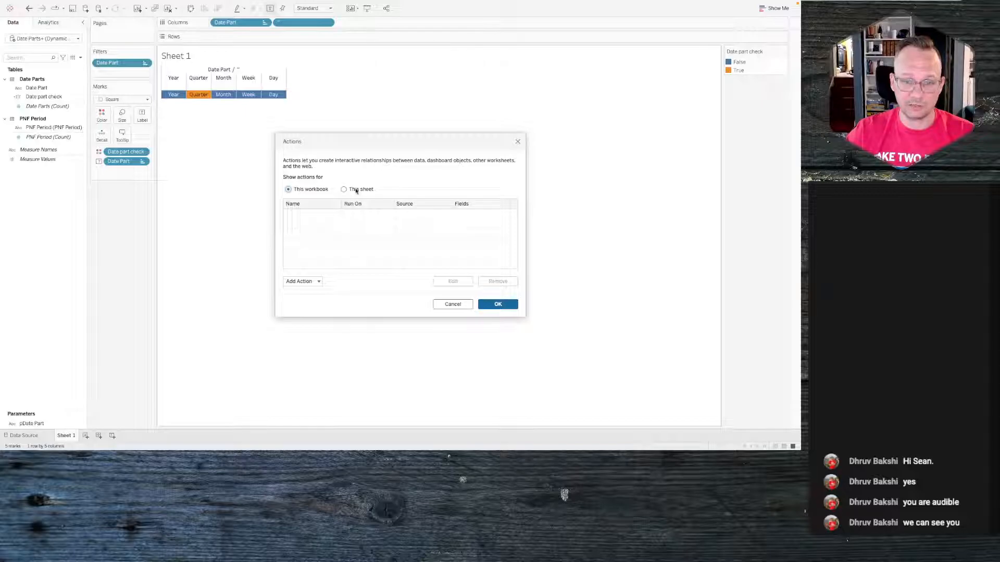
{"action": "left_click", "coordinate": [310, 191]}
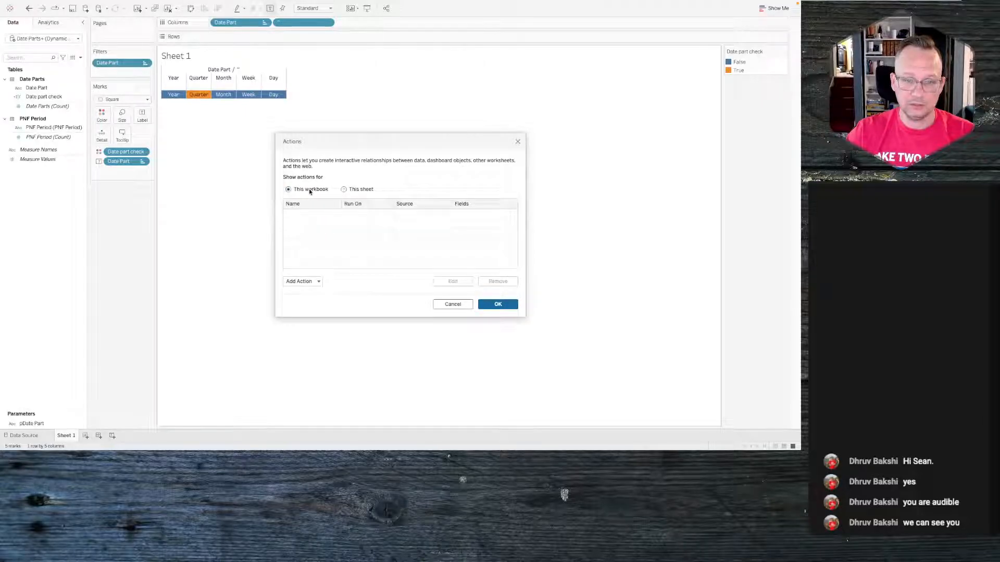
{"action": "left_click", "coordinate": [301, 280]}
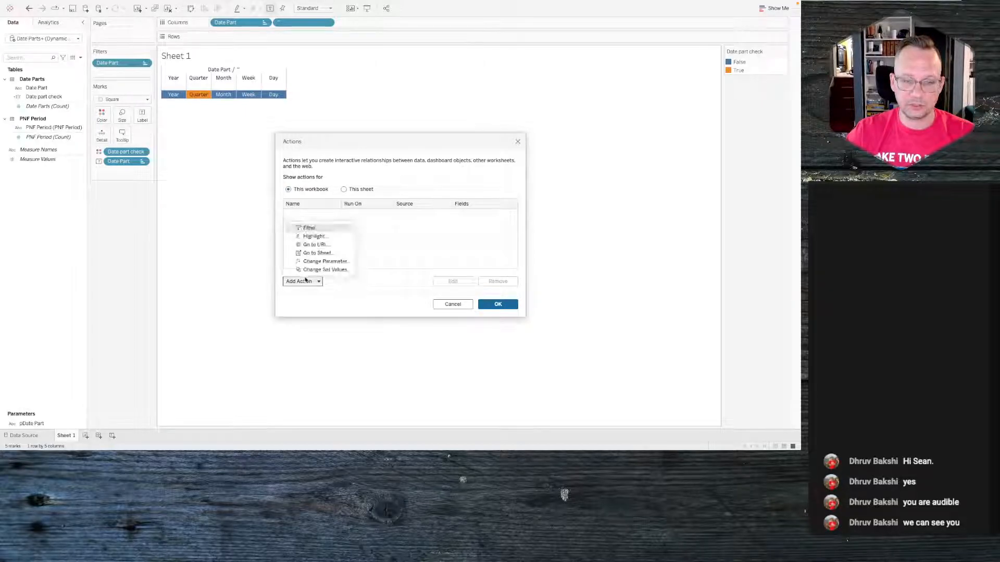
{"action": "left_click", "coordinate": [327, 262]}
{"action": "left_click", "coordinate": [344, 197]}
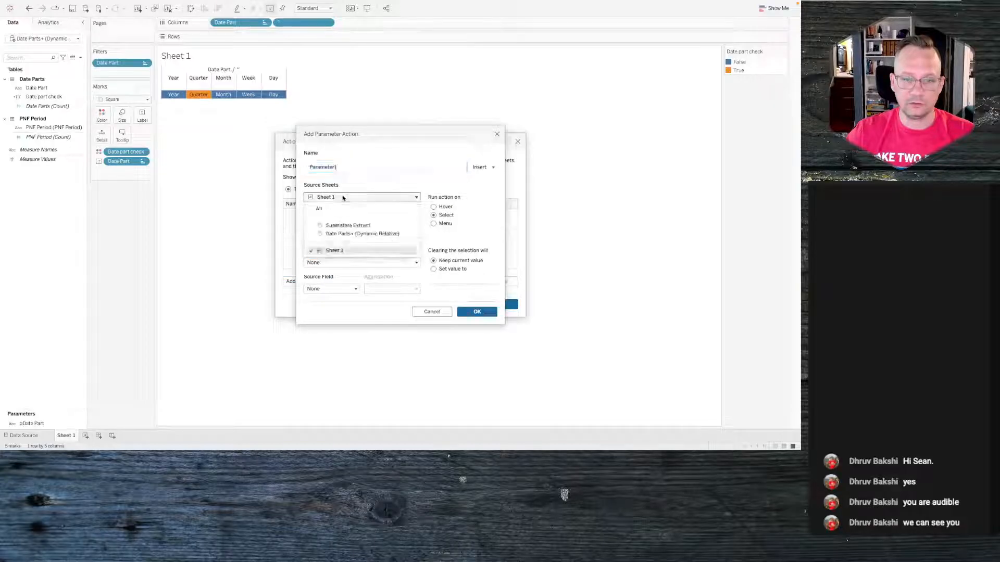
{"action": "left_click", "coordinate": [338, 209]}
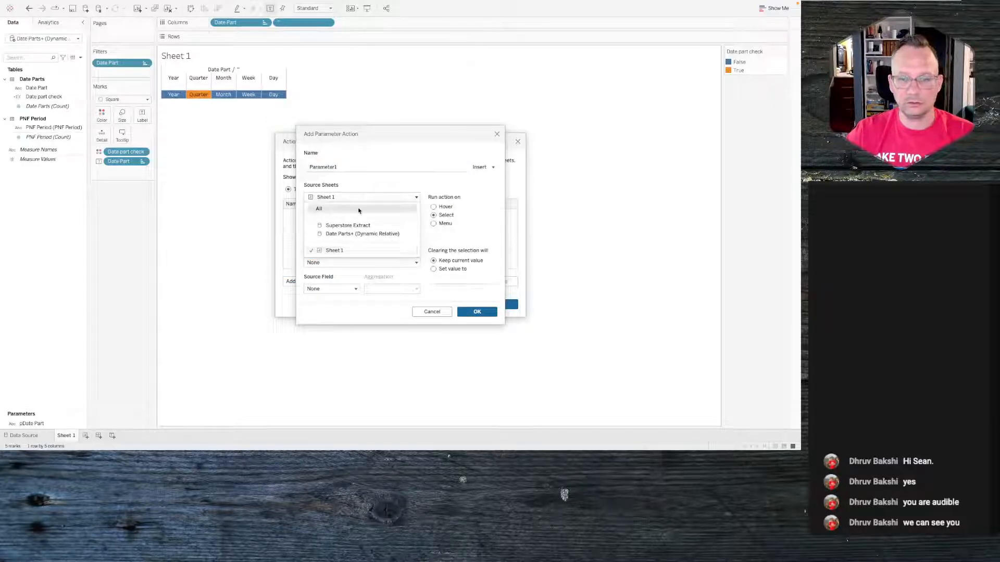
{"action": "left_click", "coordinate": [350, 234]}
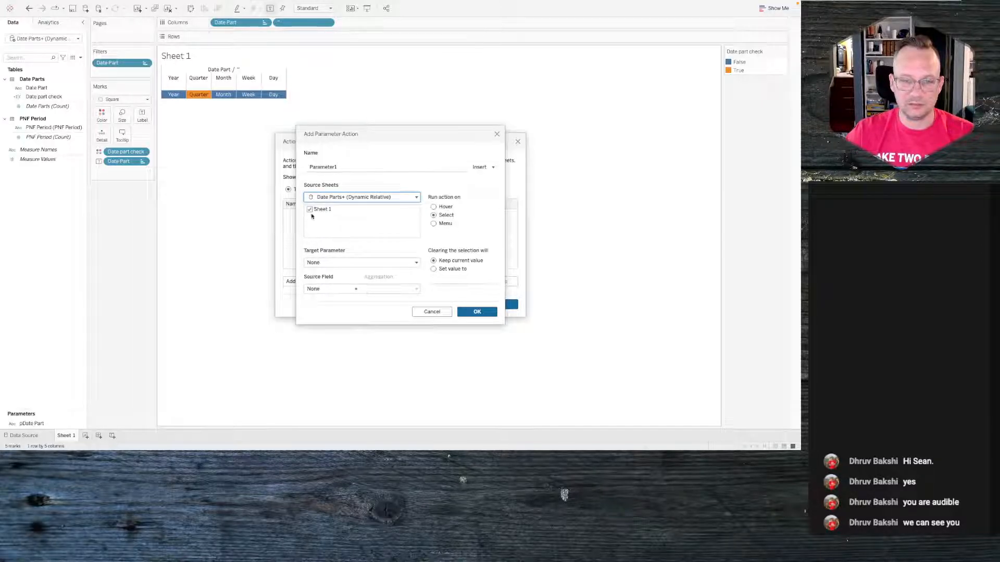
{"action": "left_click", "coordinate": [319, 262]}
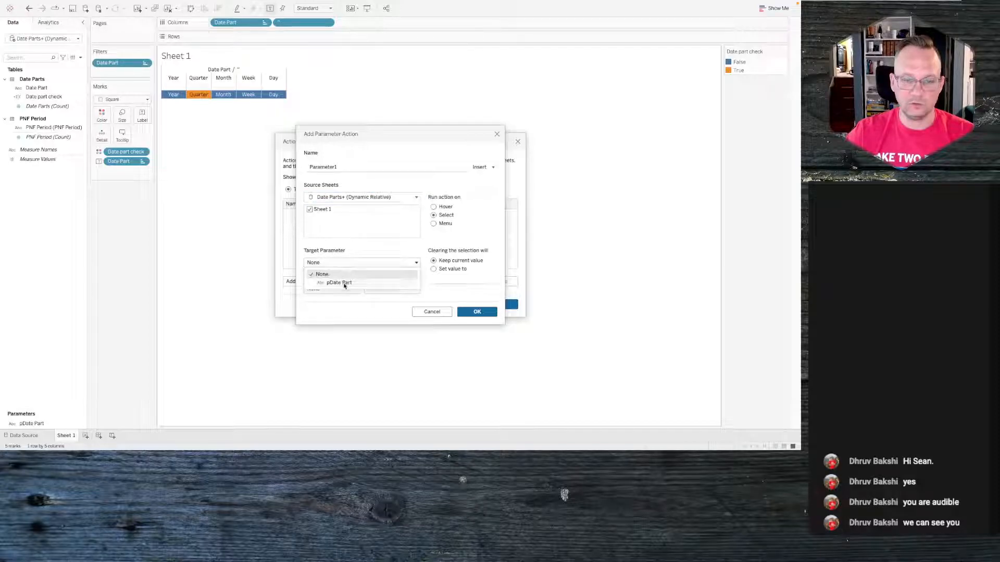
{"action": "left_click", "coordinate": [342, 282]}
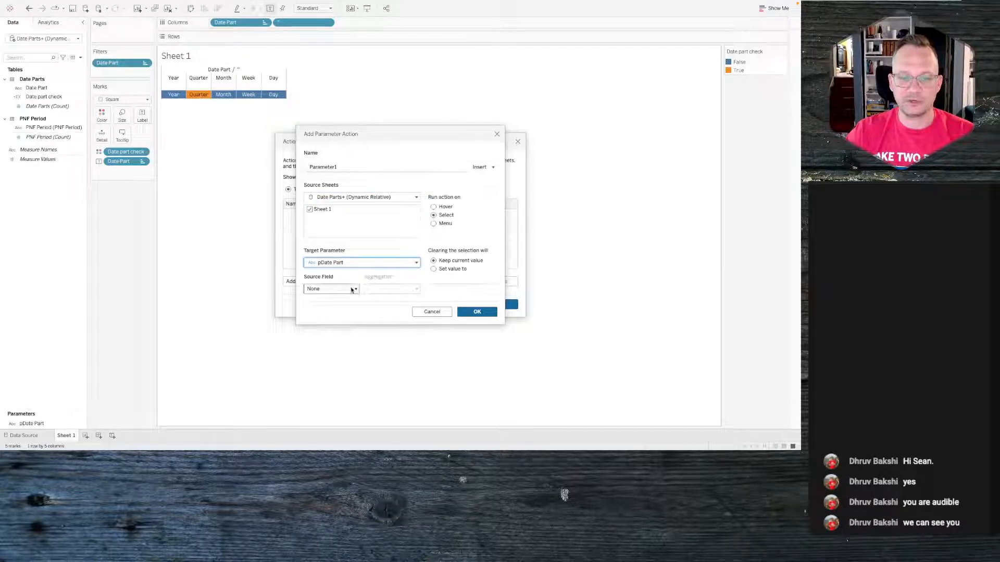
{"action": "left_click", "coordinate": [352, 288]}
{"action": "left_click", "coordinate": [344, 277]}
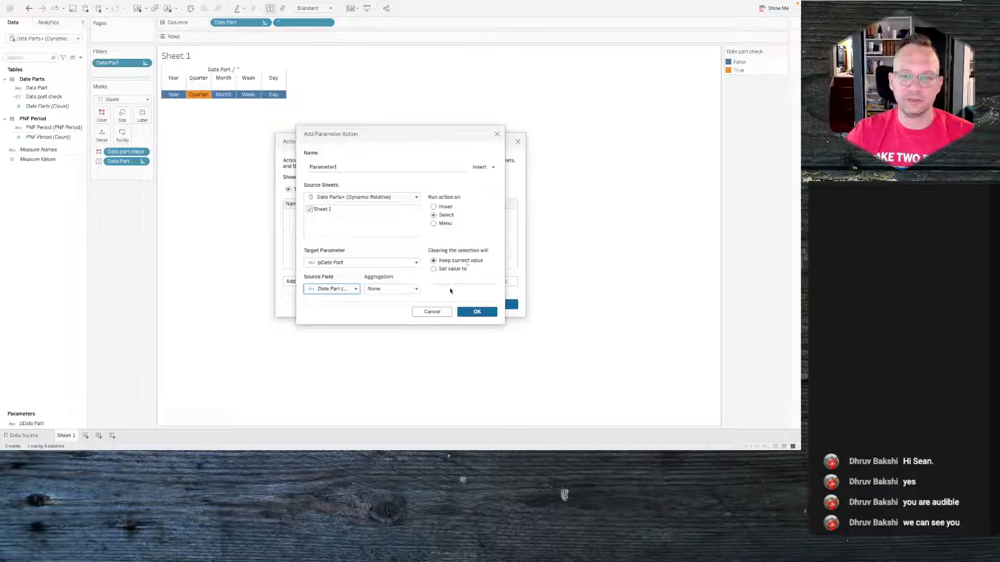
{"action": "left_click", "coordinate": [476, 312]}
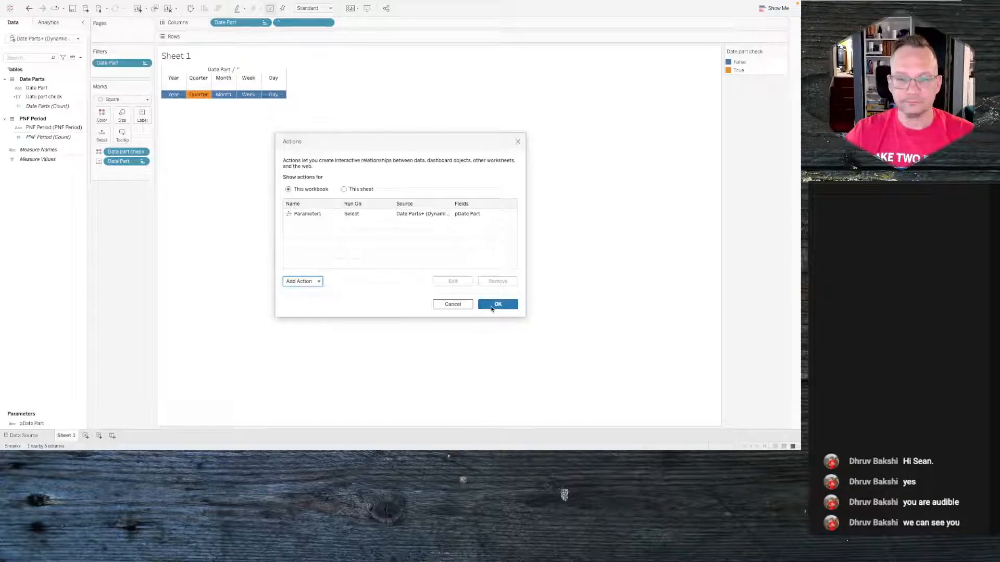
{"action": "left_click", "coordinate": [492, 308]}
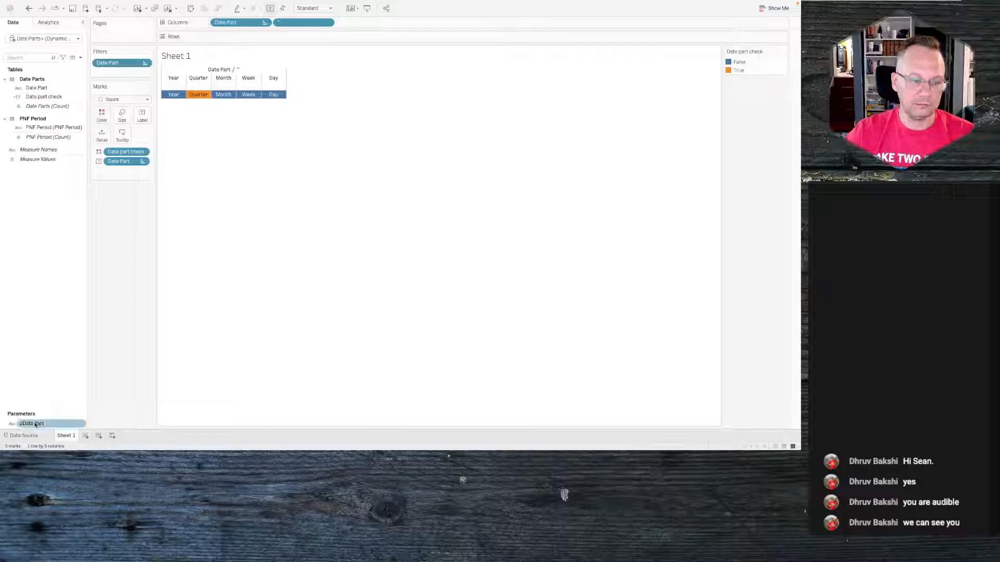
- Test the parameter action by selecting the Month, Quarter and Week squares in turn
{"action": "left_click", "coordinate": [226, 99]}
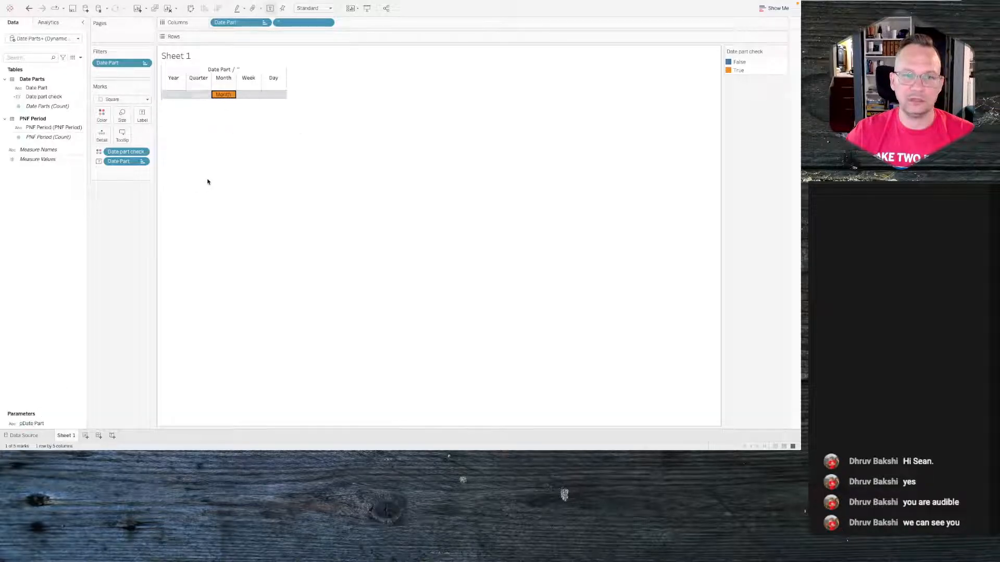
{"action": "left_click", "coordinate": [196, 97]}
{"action": "left_click", "coordinate": [190, 134]}
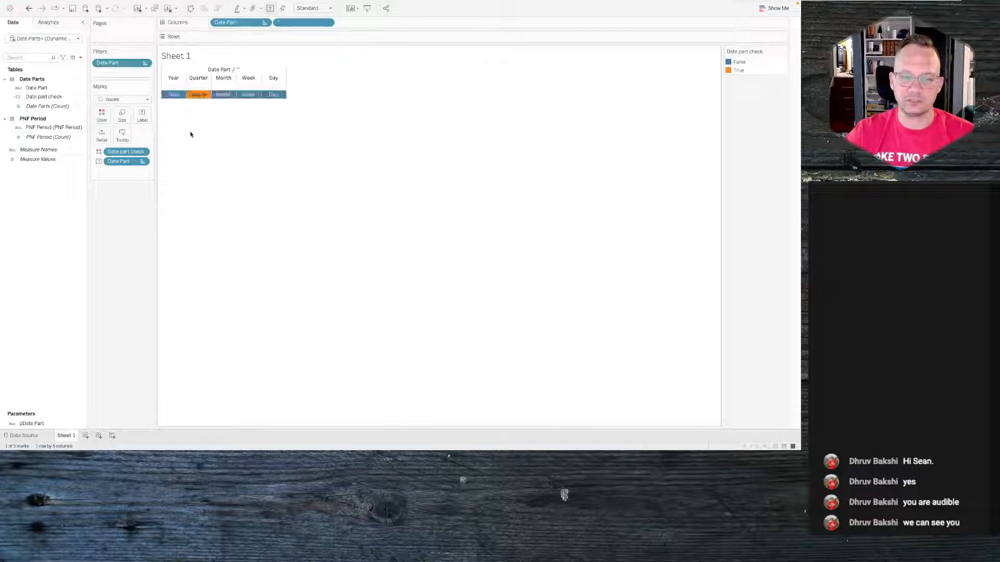
{"action": "left_click", "coordinate": [247, 95]}
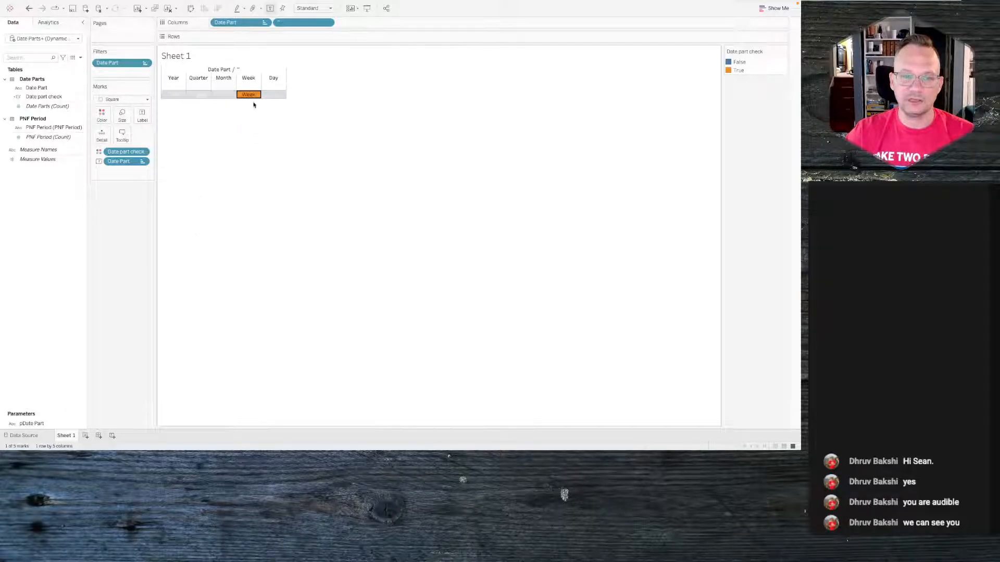
{"action": "mouse_move", "coordinate": [253, 95]}
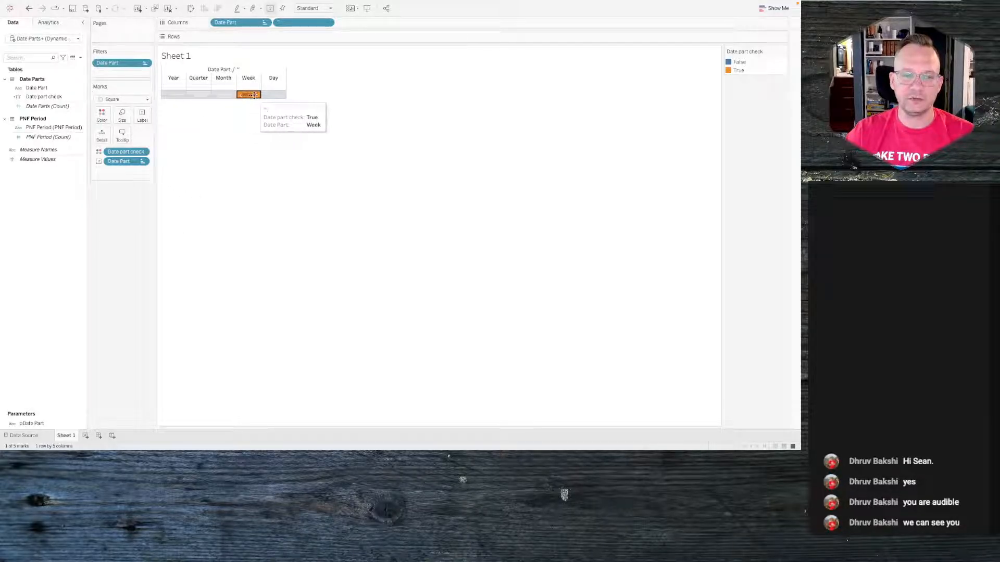
{"action": "left_click", "coordinate": [254, 95]}
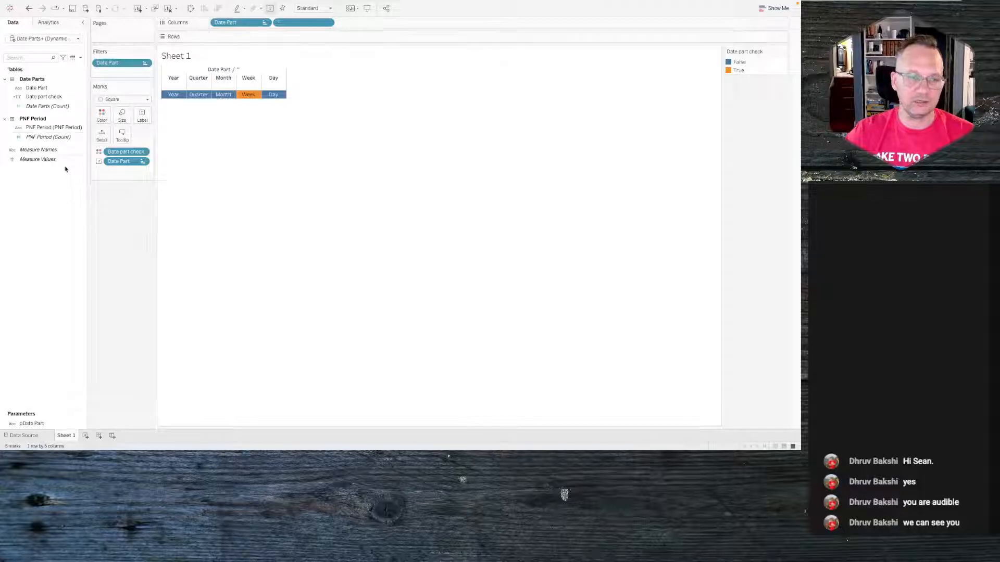
- Create a calculated field named 1 that returns the value 1
{"action": "left_click", "coordinate": [80, 57]}
{"action": "left_click", "coordinate": [69, 66]}
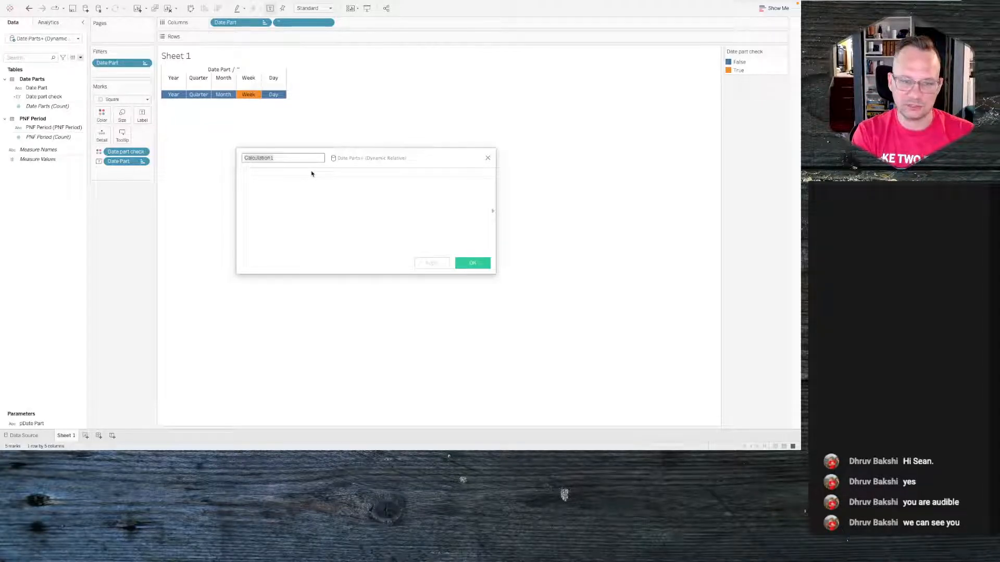
{"action": "type", "text": "1"}
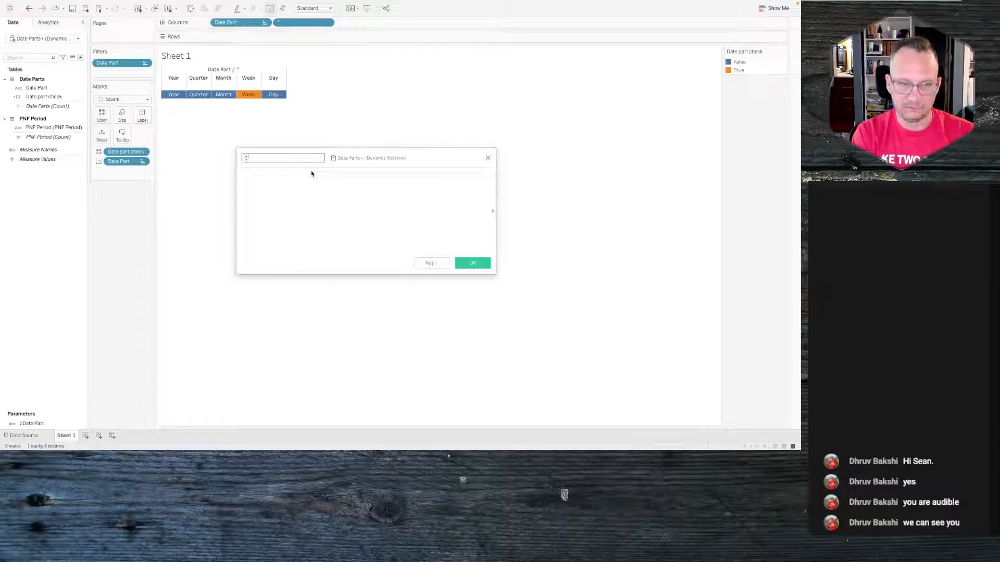
{"action": "key", "text": "Tab"}
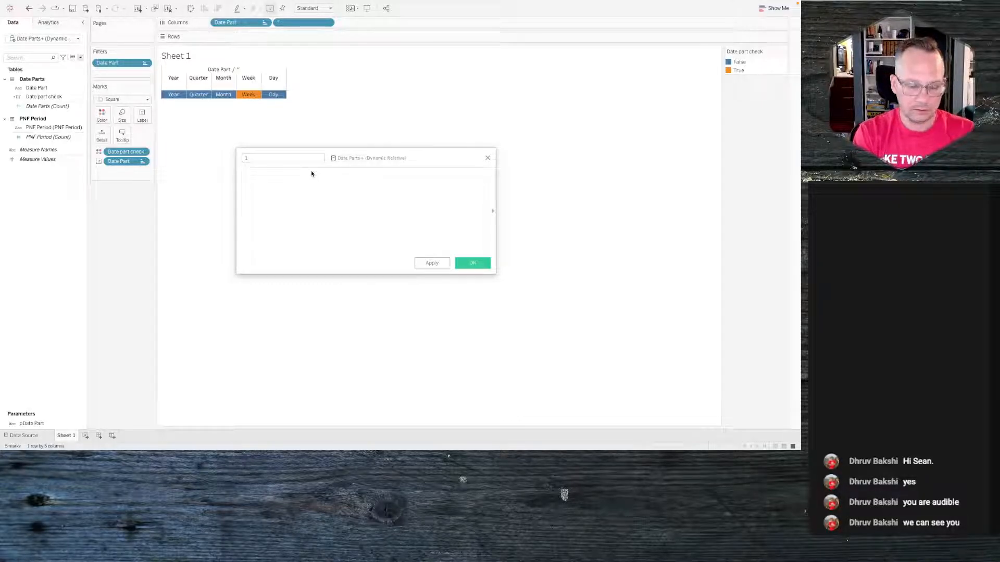
{"action": "left_click", "coordinate": [473, 263]}
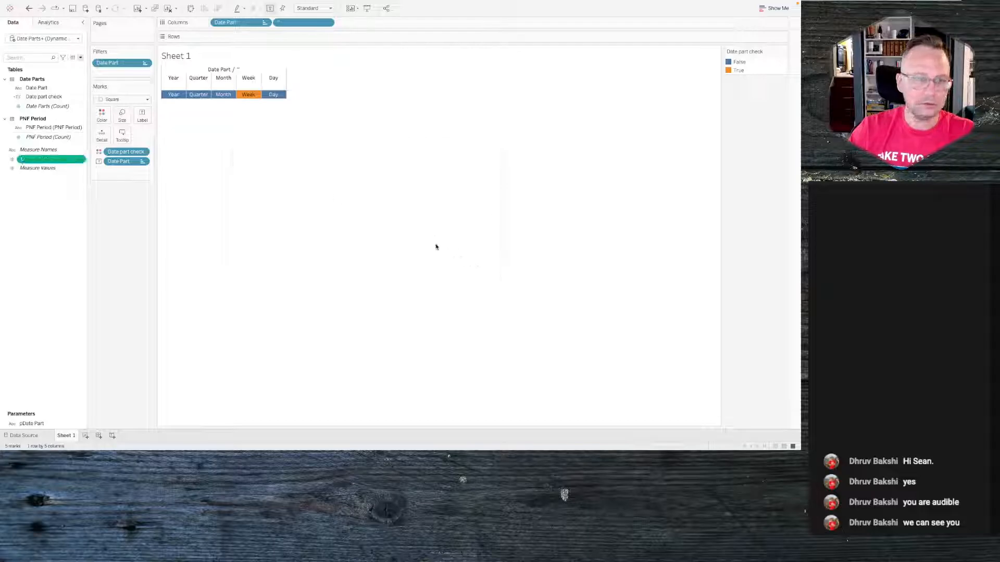
- Duplicate the 1 field and edit the copy to be named 0 with the formula 0
{"action": "right_click", "coordinate": [51, 160]}
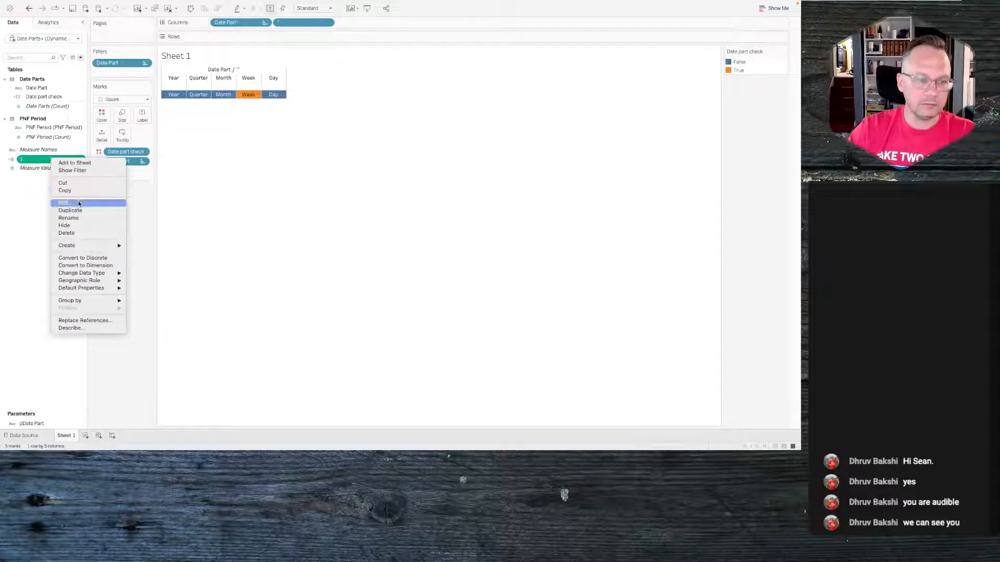
{"action": "left_click", "coordinate": [78, 203]}
{"action": "right_click", "coordinate": [46, 172]}
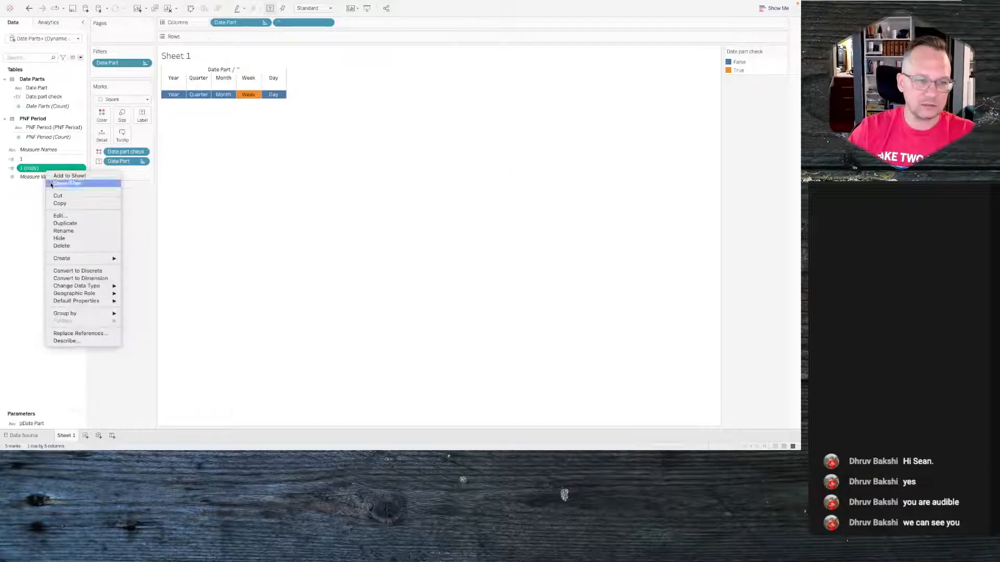
{"action": "left_click", "coordinate": [62, 215]}
{"action": "triple_click", "coordinate": [260, 157]}
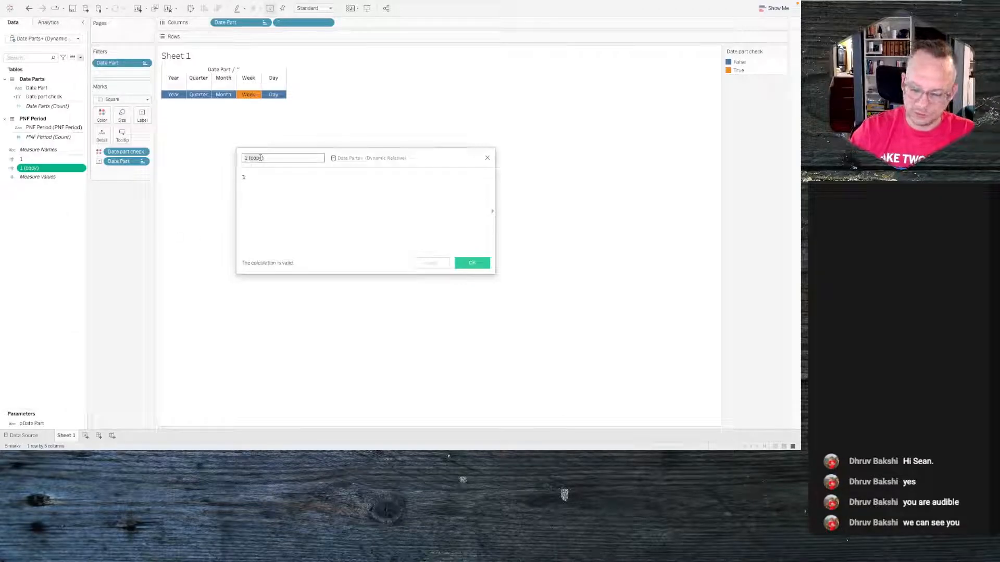
{"action": "type", "text": "0"}
{"action": "left_click", "coordinate": [258, 175]}
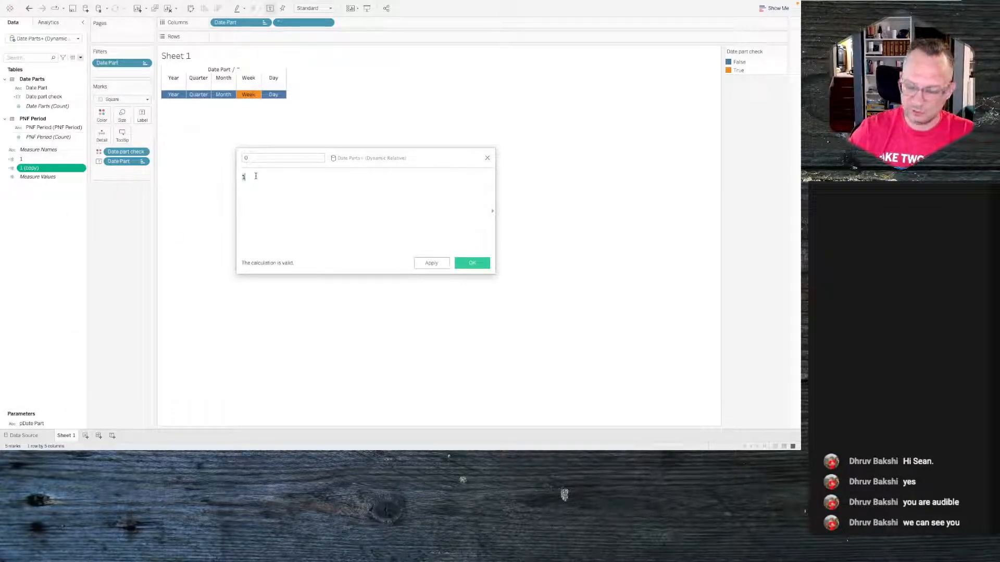
{"action": "key", "text": "BackSpace"}
{"action": "type", "text": "0"}
{"action": "left_click", "coordinate": [459, 263]}
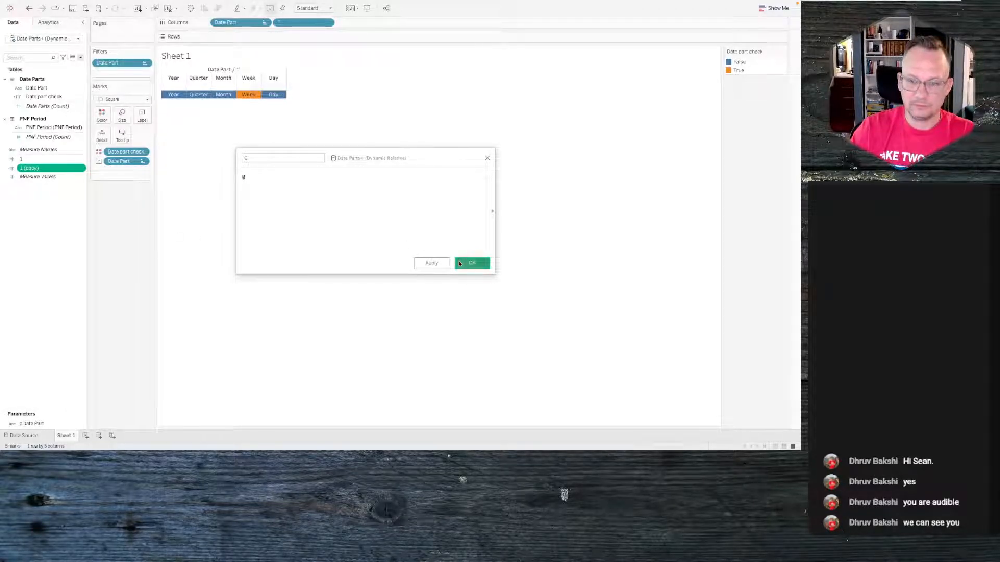
- Convert the 0 and 1 calculated fields to dimensions and add both to the Marks card
{"action": "double_click", "coordinate": [51, 168]}
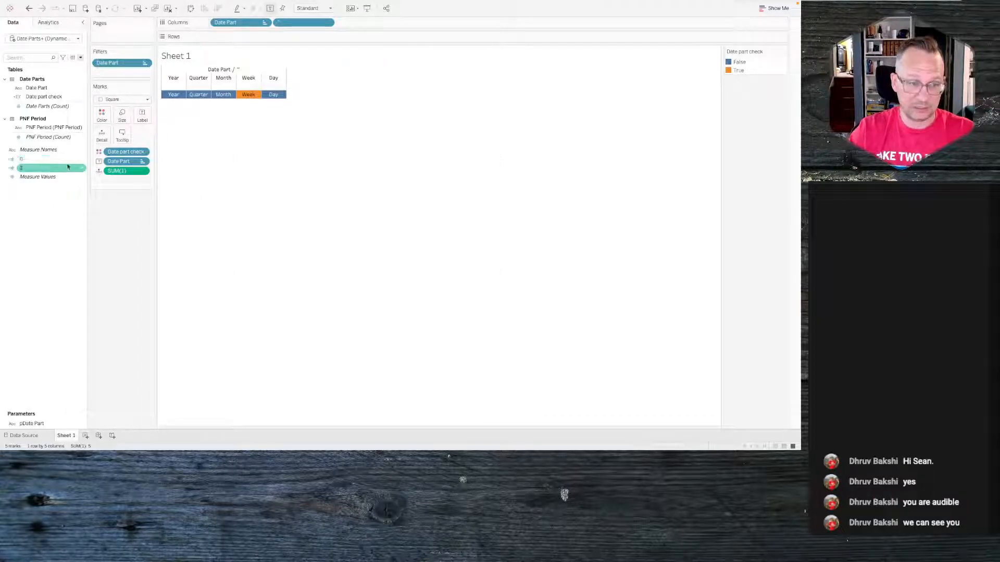
{"action": "left_click_drag", "start_coordinate": [123, 172], "coordinate": [51, 221]}
{"action": "left_click", "coordinate": [33, 160]}
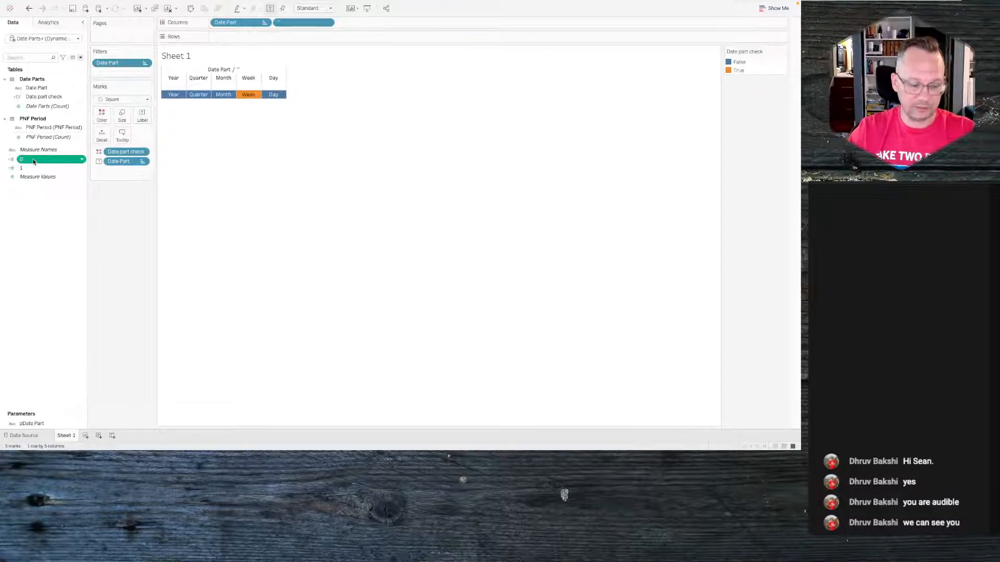
{"action": "left_click", "coordinate": [33, 168], "text": "ctrl"}
{"action": "right_click", "coordinate": [32, 168]}
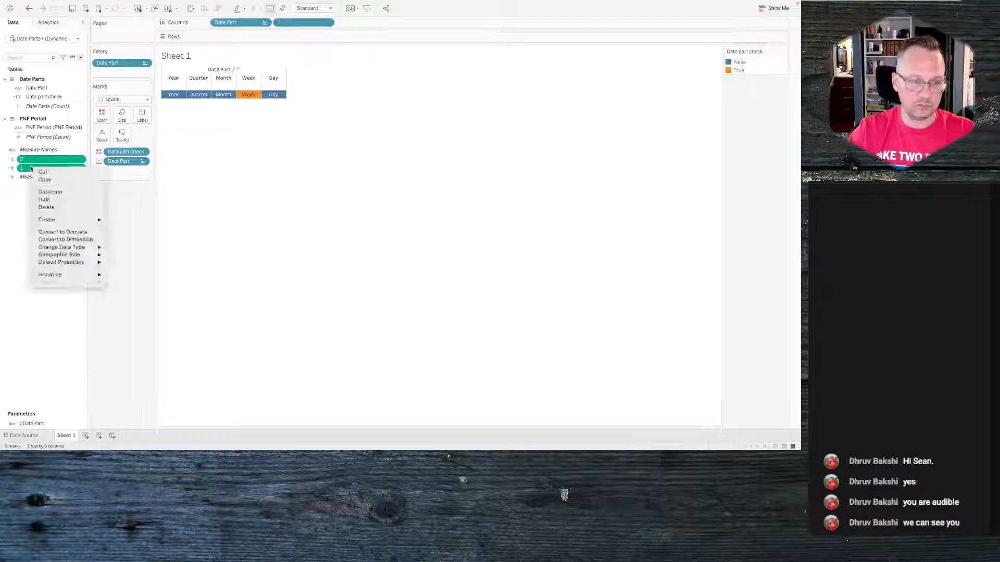
{"action": "left_click", "coordinate": [71, 241]}
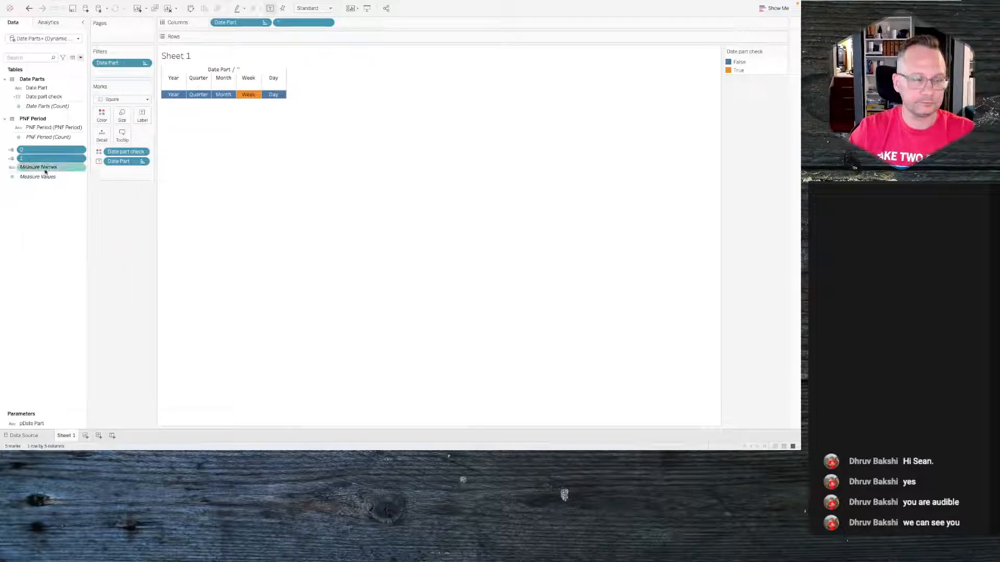
{"action": "left_click_drag", "start_coordinate": [42, 153], "coordinate": [102, 136]}
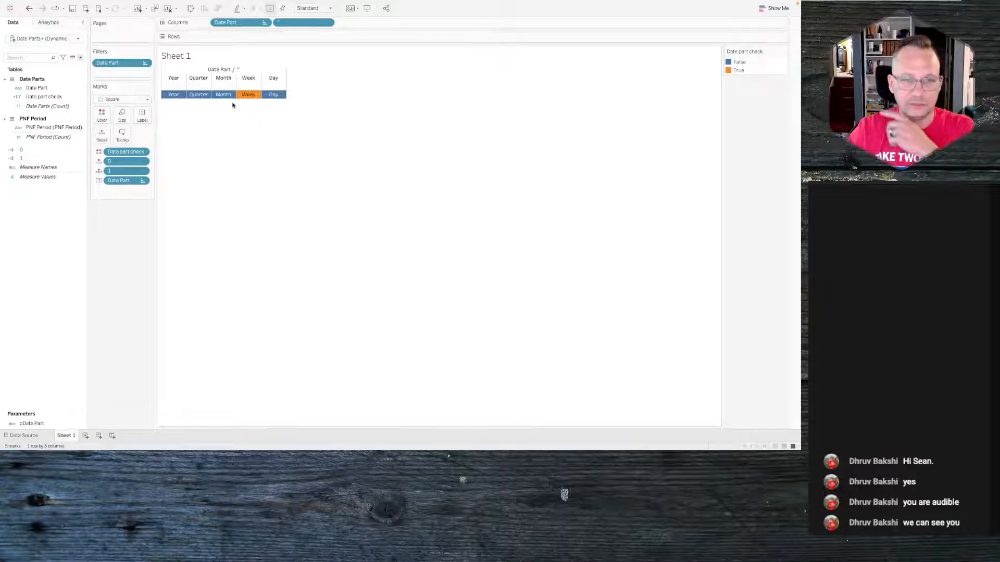
- Turn off the sheet's tooltips, then select the Quarter square to test the selection
{"action": "mouse_move", "coordinate": [226, 97]}
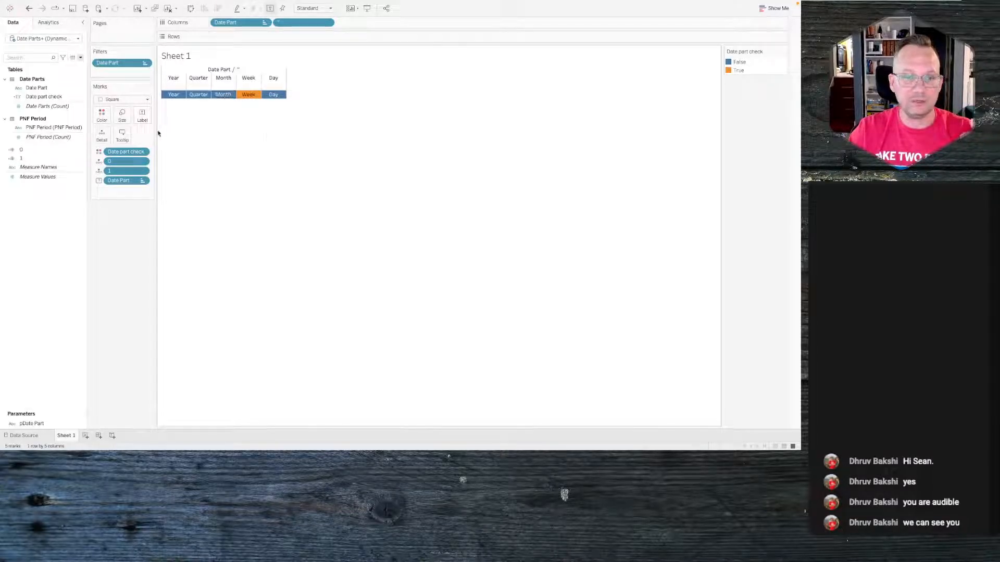
{"action": "left_click", "coordinate": [125, 138]}
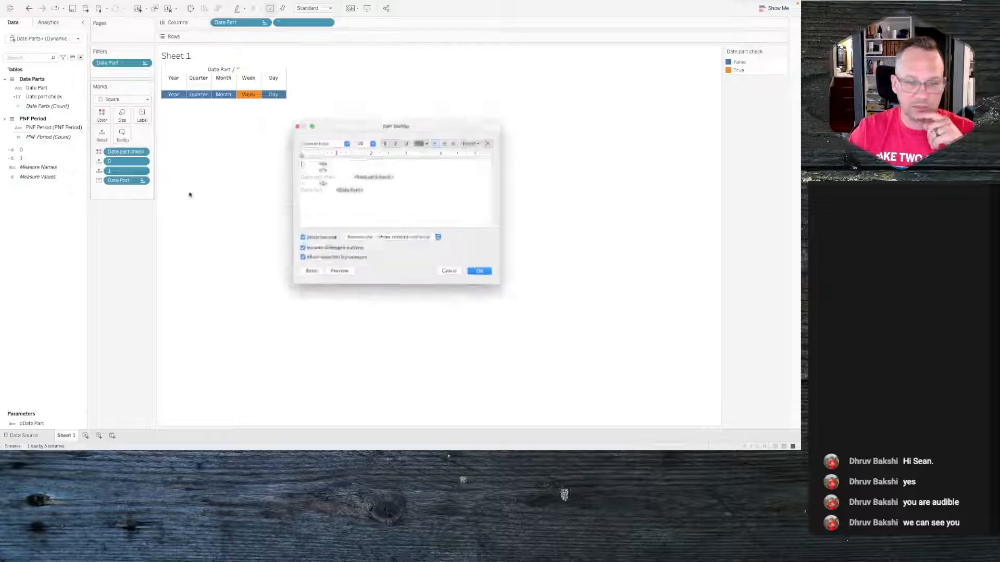
{"action": "left_click", "coordinate": [317, 243]}
{"action": "left_click", "coordinate": [492, 282]}
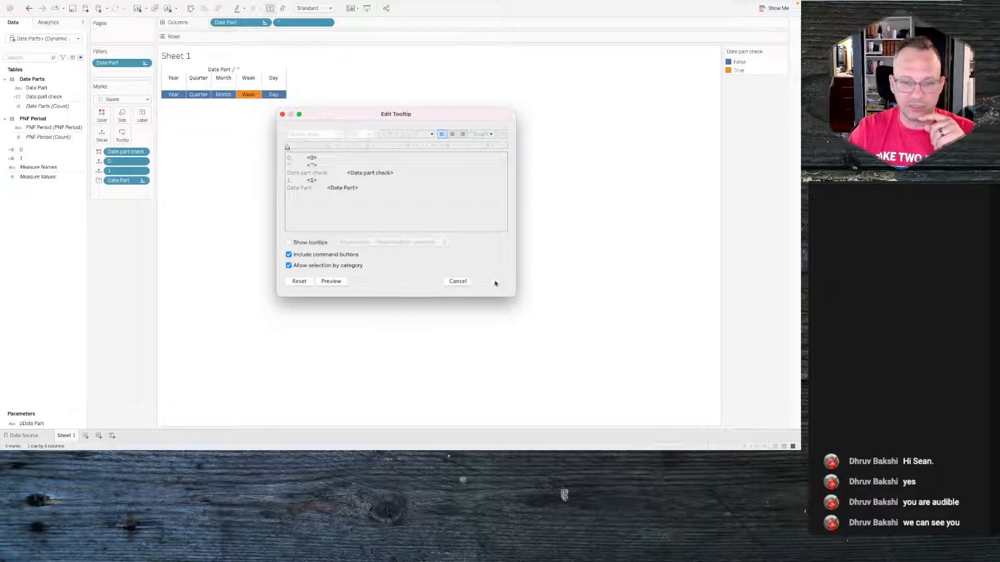
{"action": "left_click", "coordinate": [199, 95]}
{"action": "left_click", "coordinate": [192, 186]}
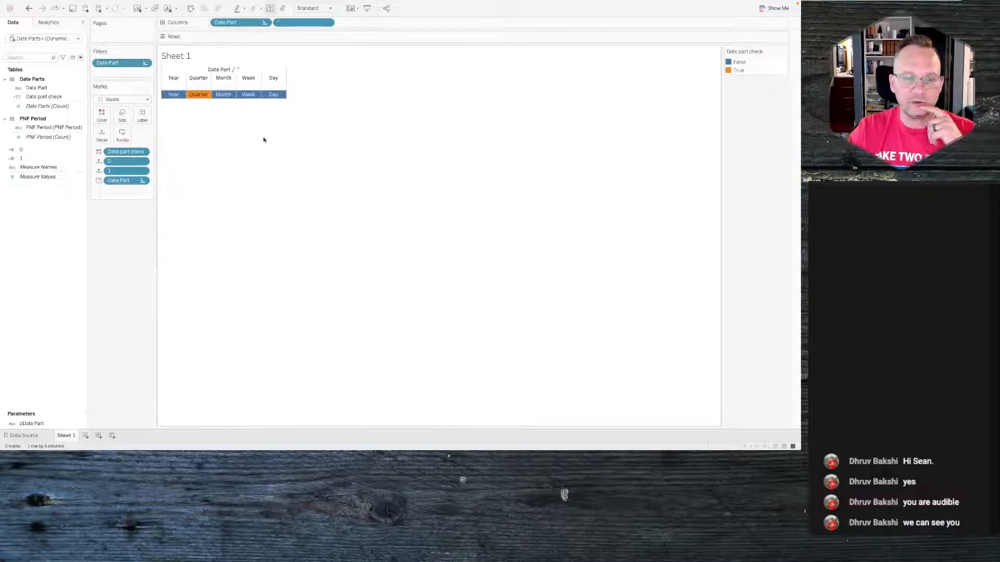
- Rename the worksheet to Date precision
{"action": "double_click", "coordinate": [70, 436]}
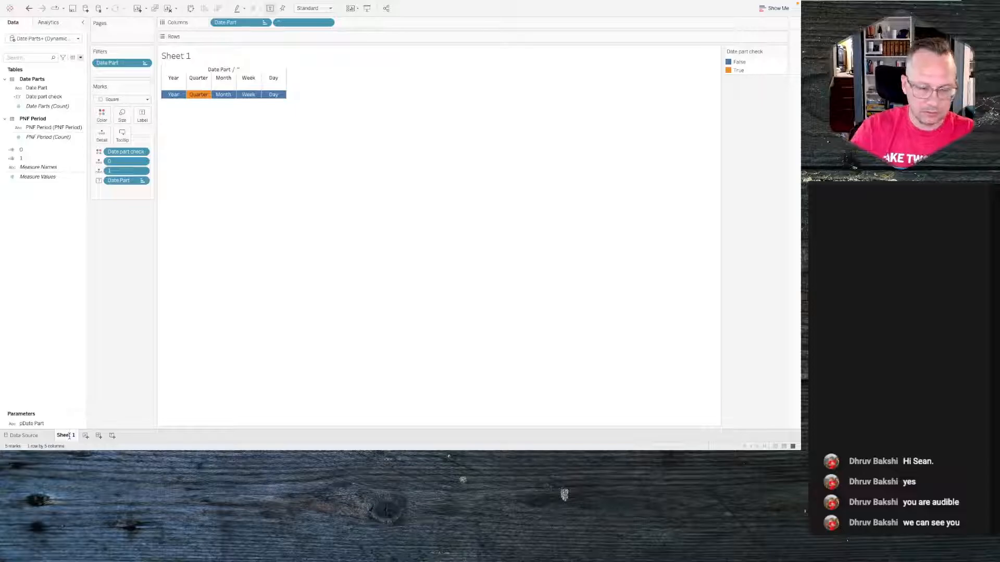
{"action": "double_click", "coordinate": [69, 435]}
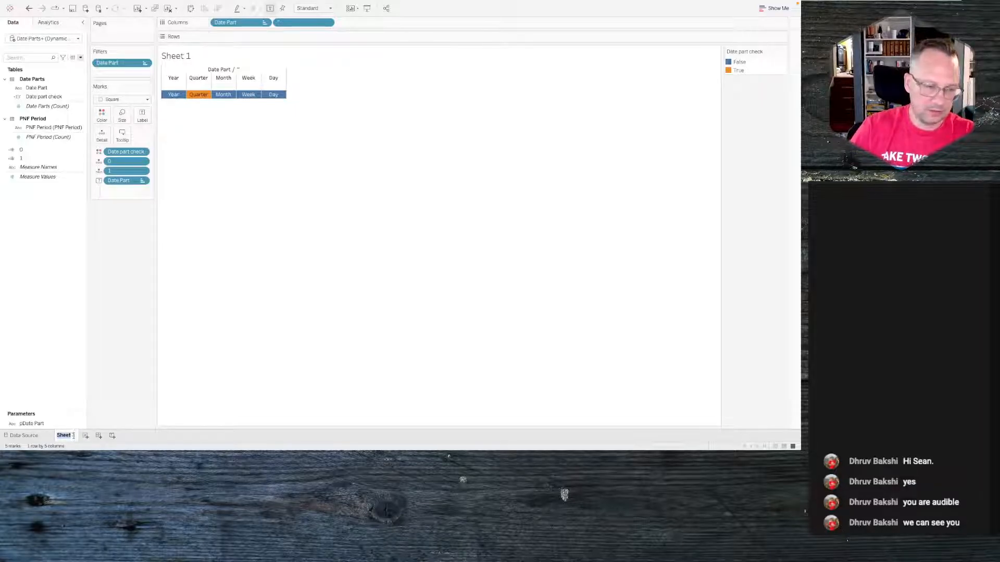
{"action": "left_click_drag", "start_coordinate": [75, 436], "coordinate": [58, 436]}
{"action": "type", "text": "Date"}
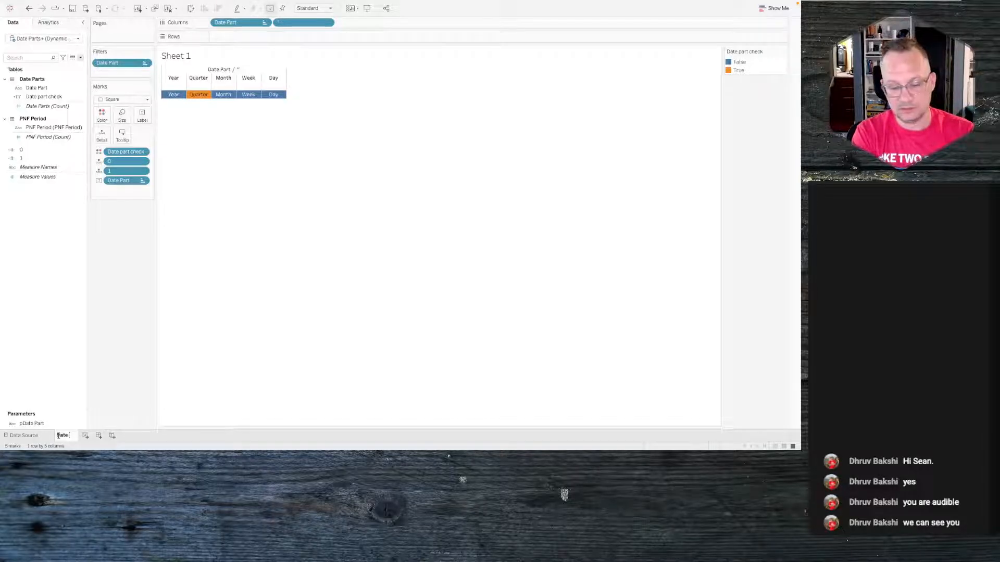
{"action": "type", "text": " precision"}
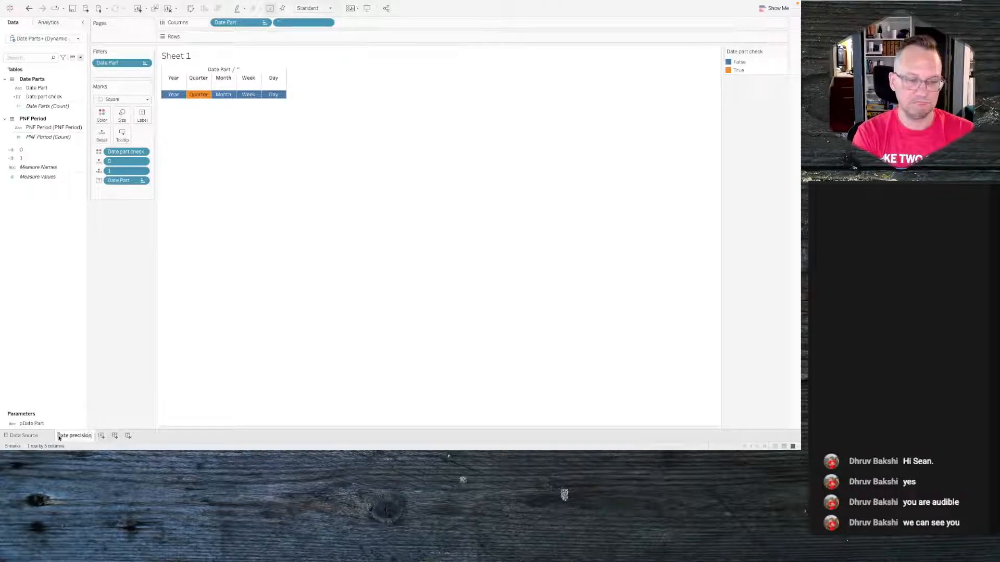
{"action": "key", "text": "Return"}
- Hide the headers of both fields on Columns so only the coloured squares remain
{"action": "right_click", "coordinate": [59, 436]}
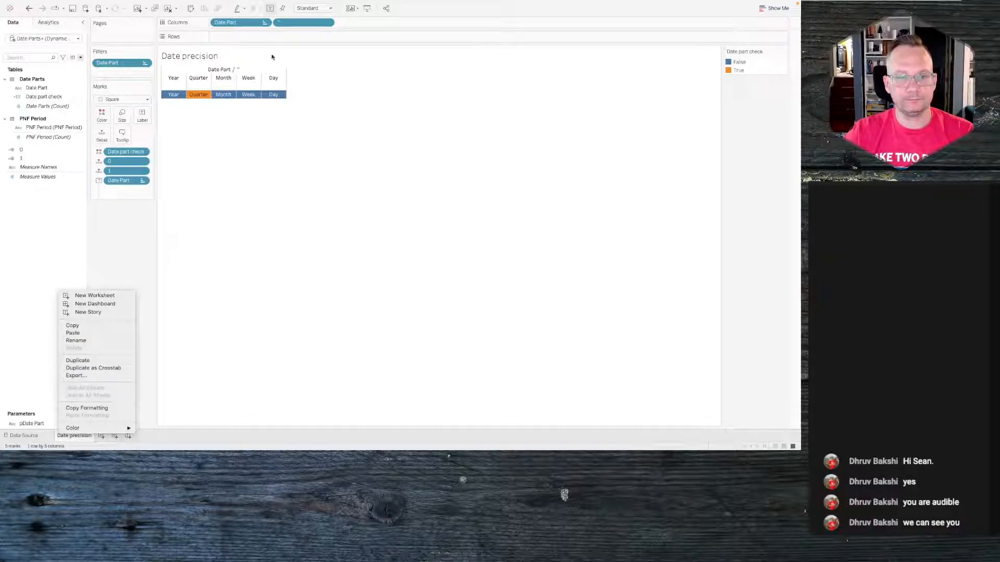
{"action": "left_click", "coordinate": [263, 25]}
{"action": "left_click", "coordinate": [264, 23]}
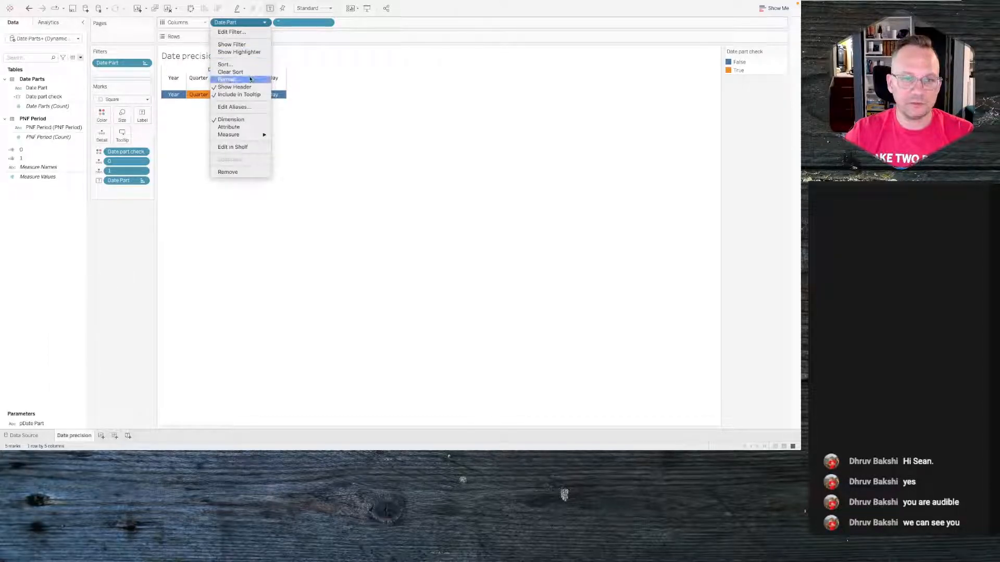
{"action": "left_click", "coordinate": [235, 87]}
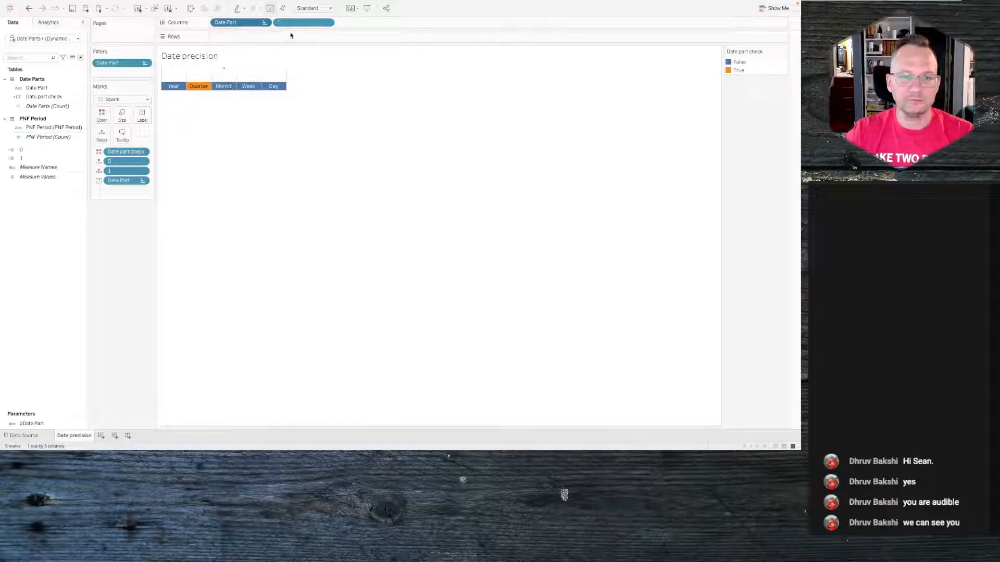
{"action": "left_click", "coordinate": [327, 24]}
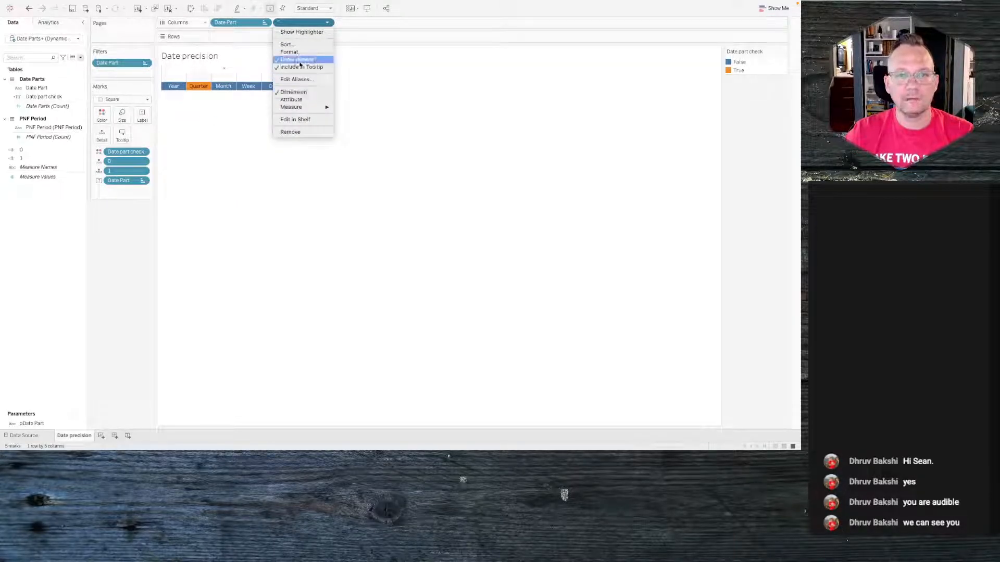
{"action": "left_click", "coordinate": [300, 61]}
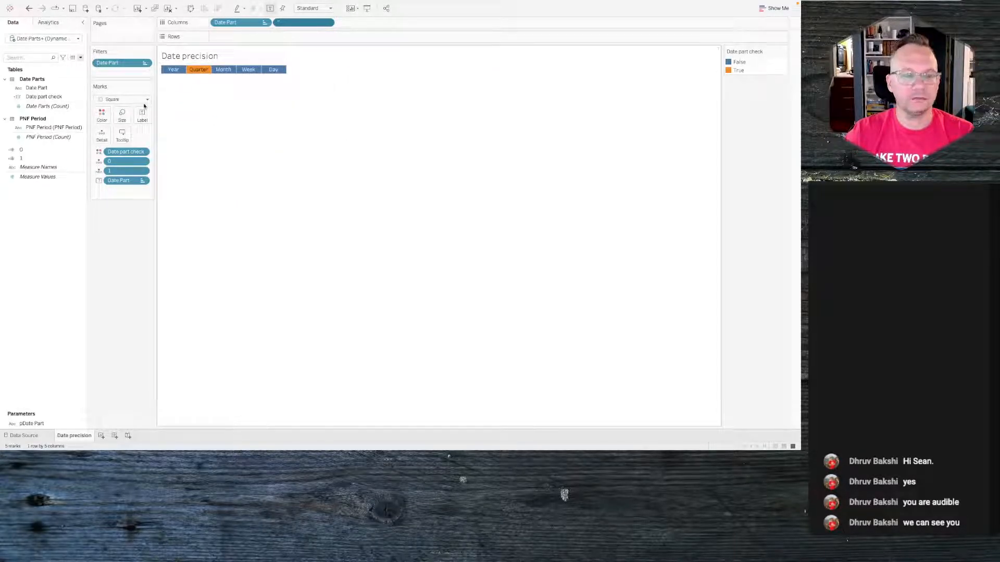
- Open border formatting for the view and set the cell and pane borders to a thick line with a colour
{"action": "right_click", "coordinate": [198, 73]}
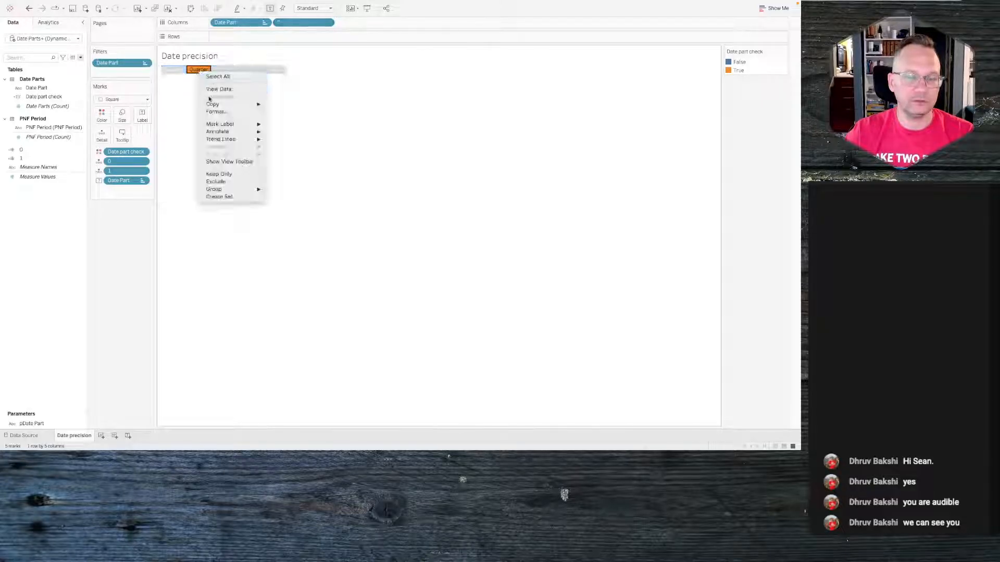
{"action": "left_click", "coordinate": [212, 111]}
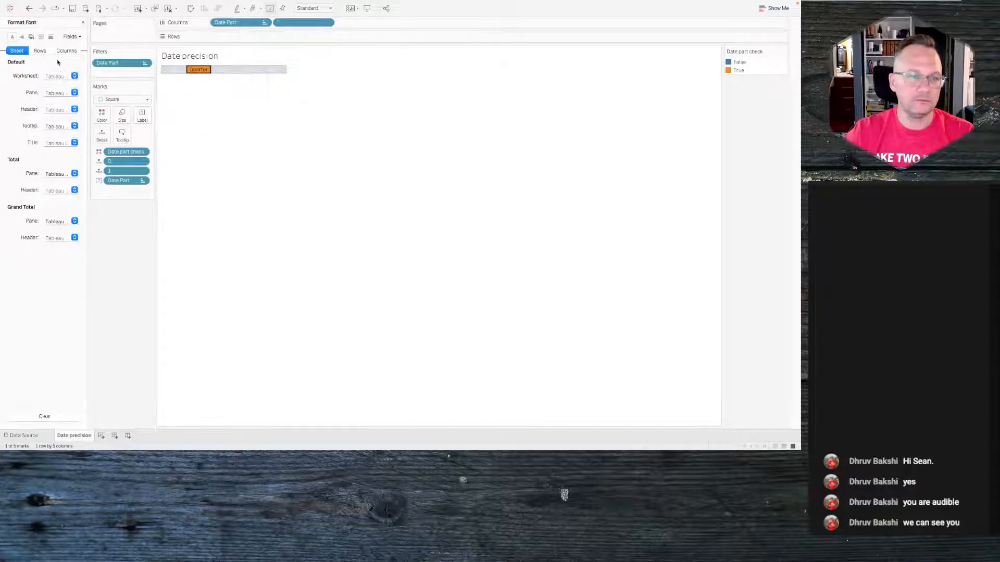
{"action": "left_click", "coordinate": [41, 37]}
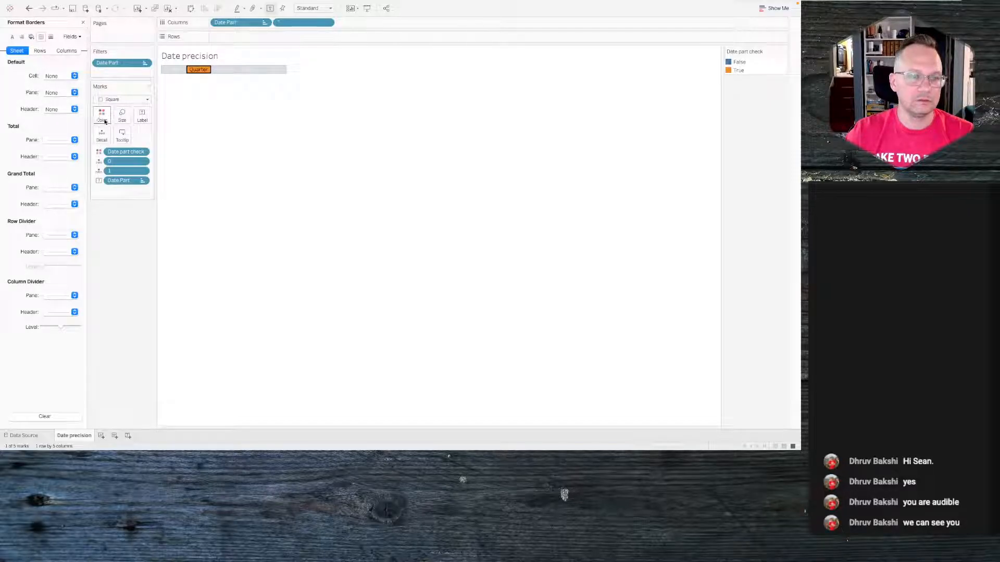
{"action": "left_click", "coordinate": [58, 77]}
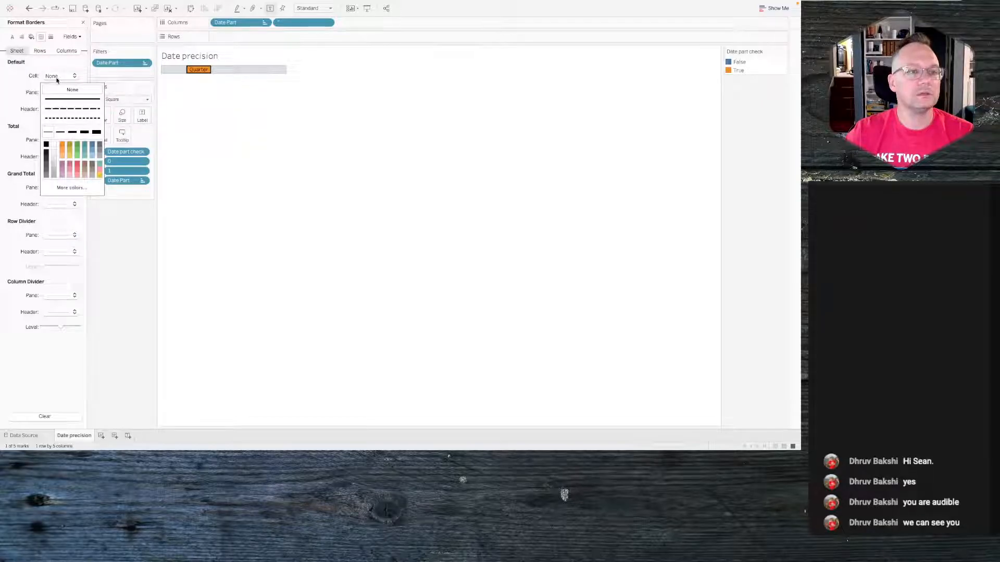
{"action": "left_click", "coordinate": [54, 144]}
{"action": "left_click", "coordinate": [96, 133]}
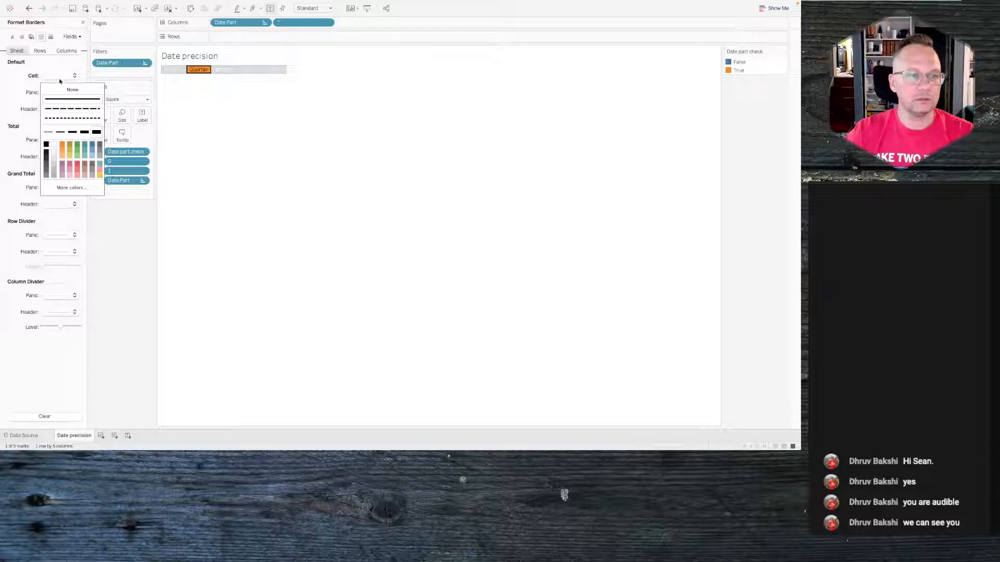
{"action": "left_click", "coordinate": [34, 76]}
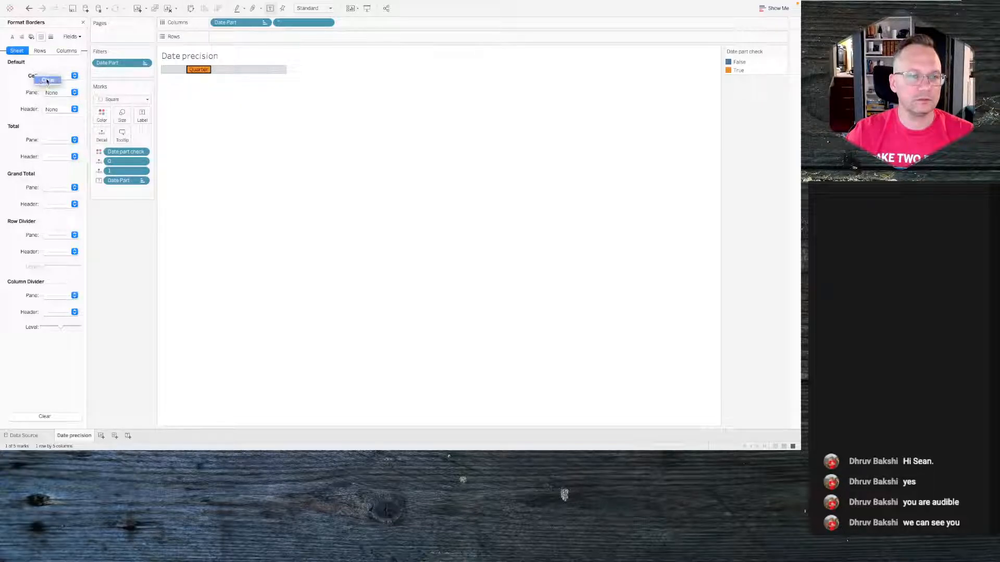
{"action": "left_click", "coordinate": [52, 93]}
{"action": "left_click", "coordinate": [97, 148]}
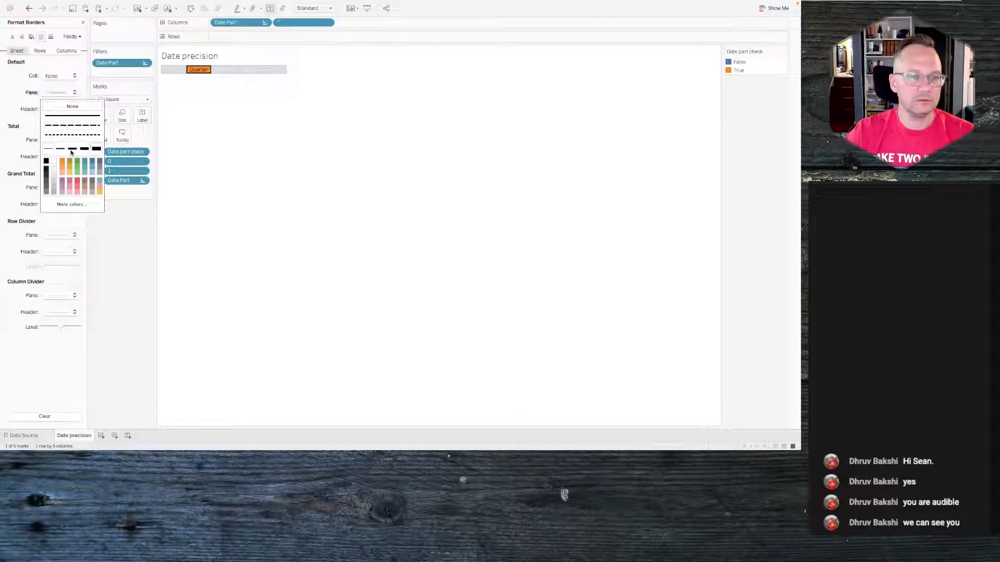
{"action": "left_click", "coordinate": [54, 163]}
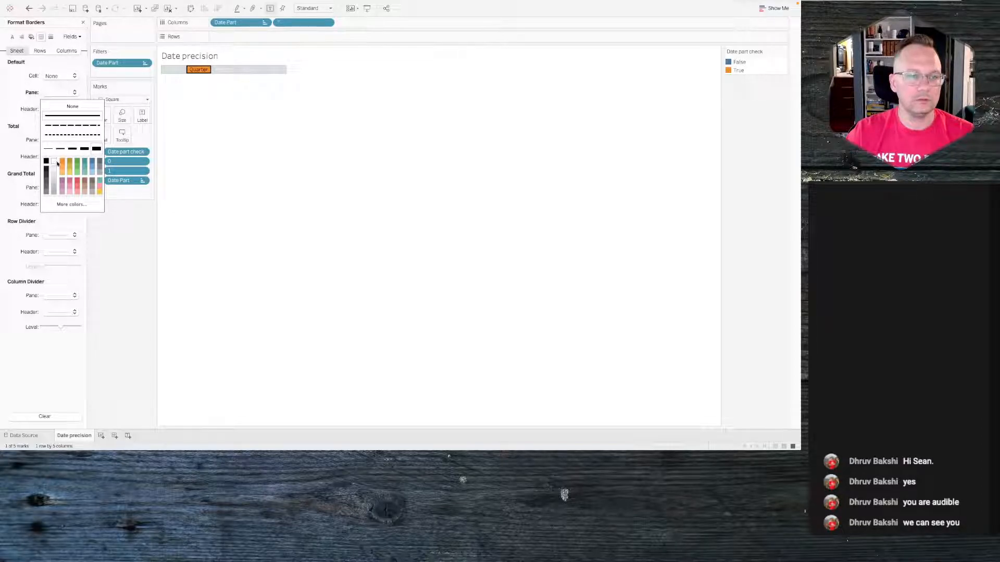
{"action": "left_click", "coordinate": [53, 163]}
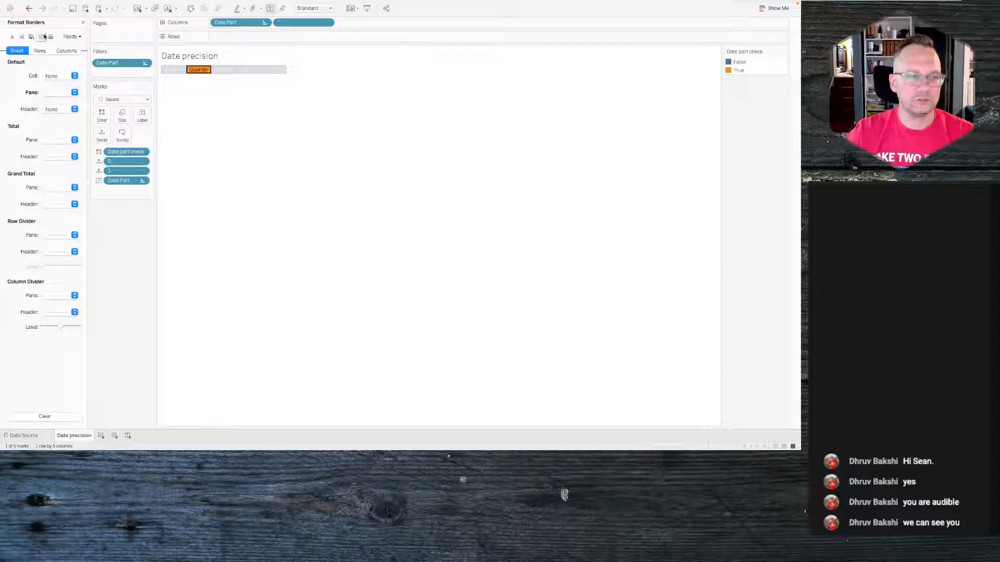
{"action": "left_click", "coordinate": [102, 115]}
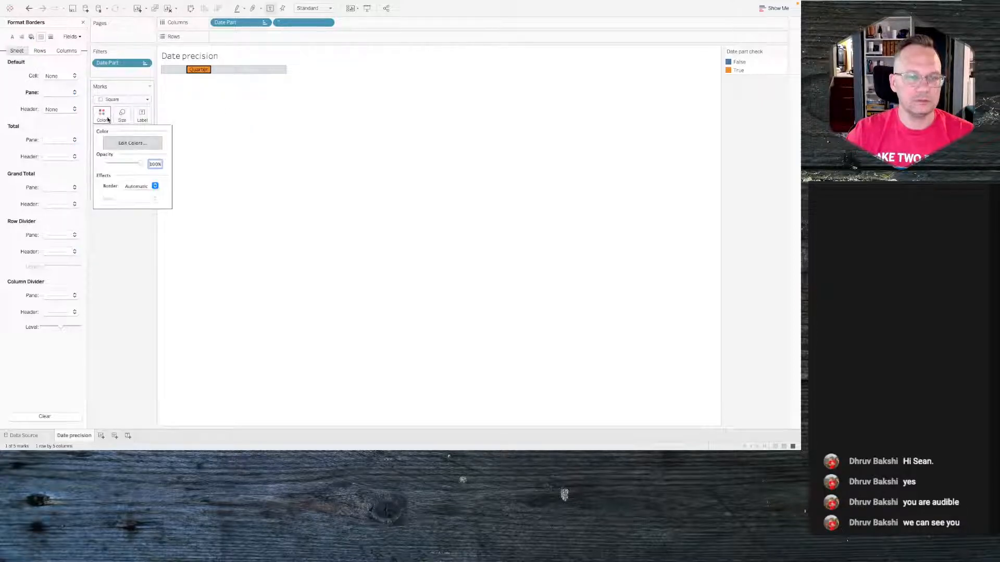
{"action": "left_click", "coordinate": [139, 186]}
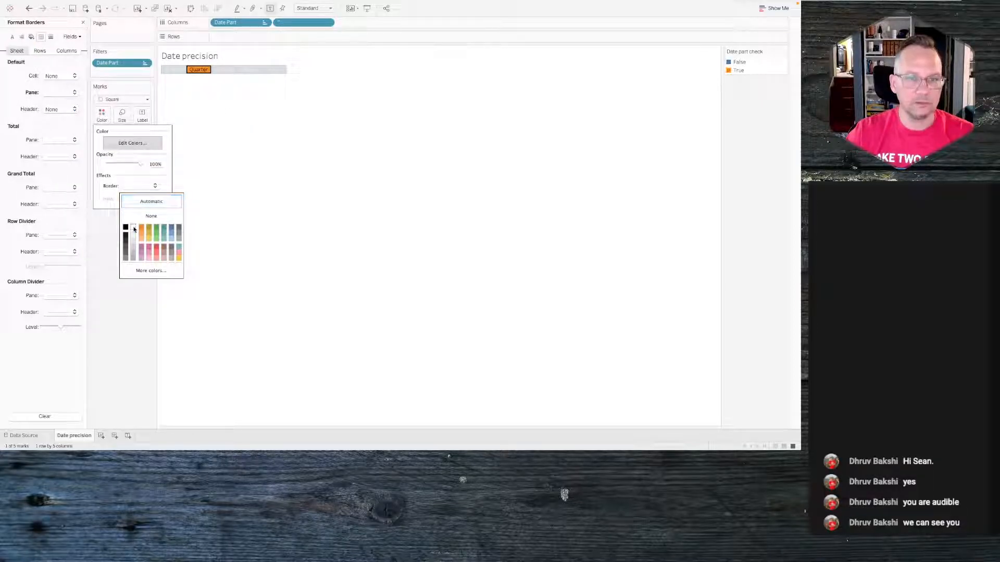
{"action": "left_click", "coordinate": [261, 130]}
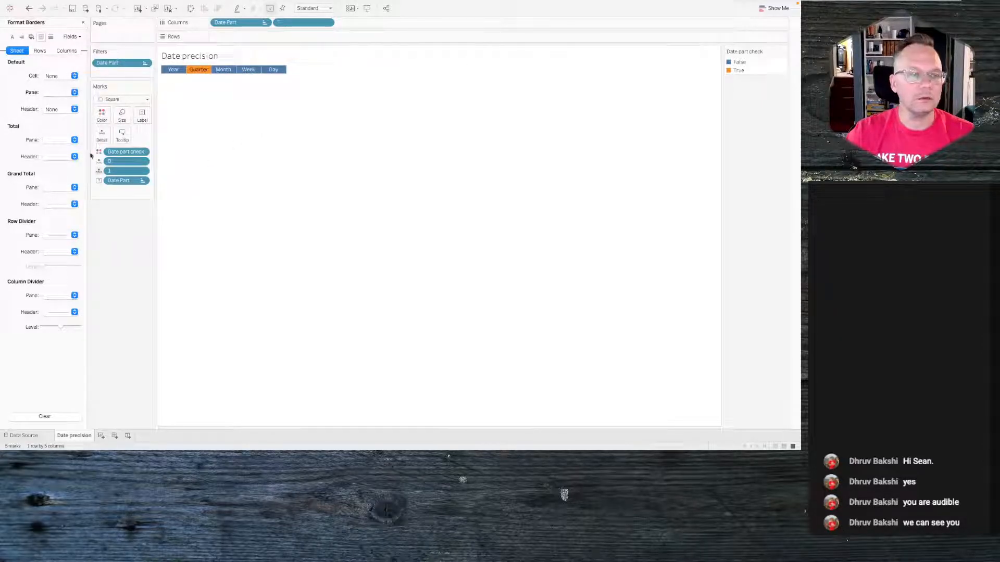
- Set the header and cell borders to the thickest line style and close the formatting pane
{"action": "left_click", "coordinate": [55, 108]}
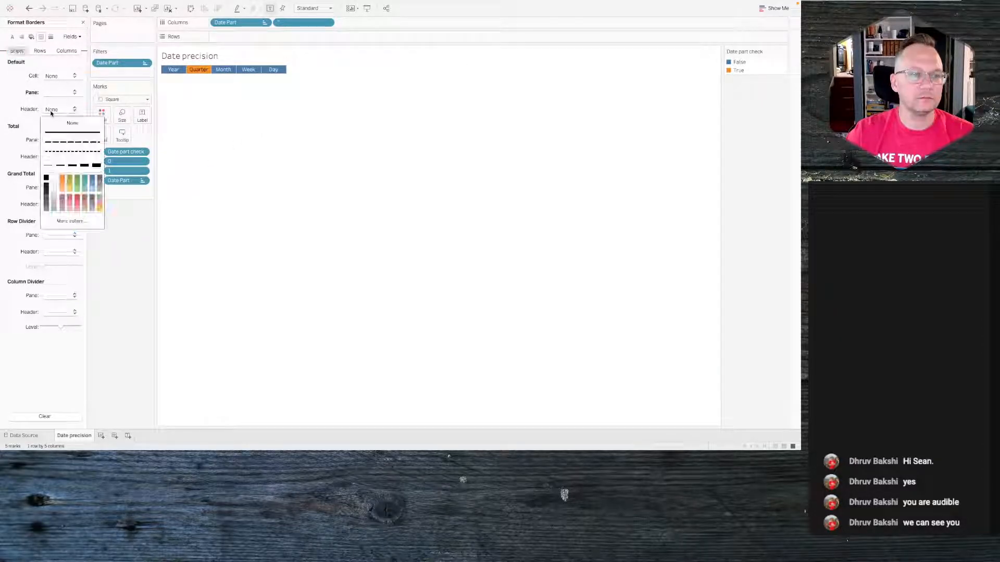
{"action": "left_click", "coordinate": [96, 166]}
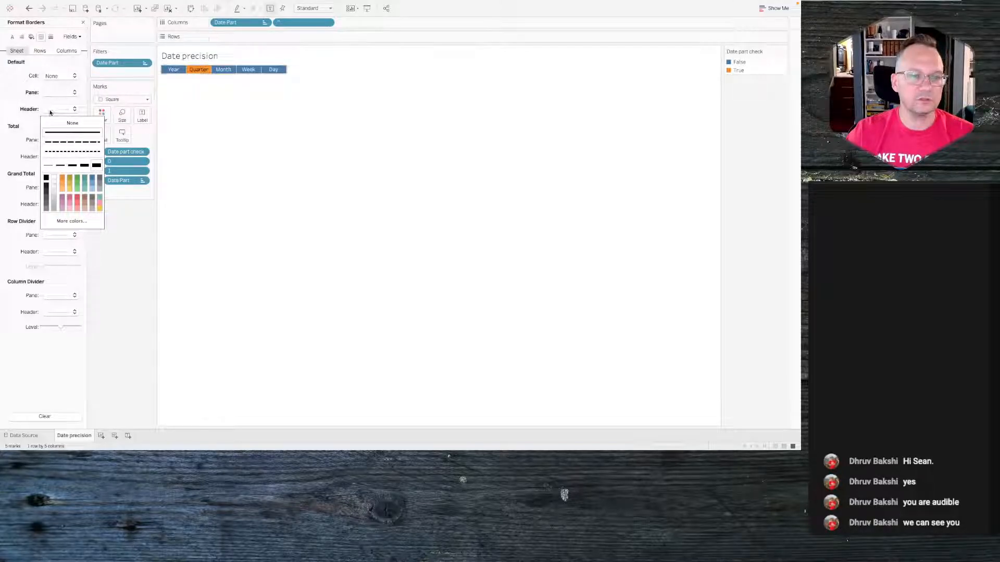
{"action": "left_click", "coordinate": [58, 78]}
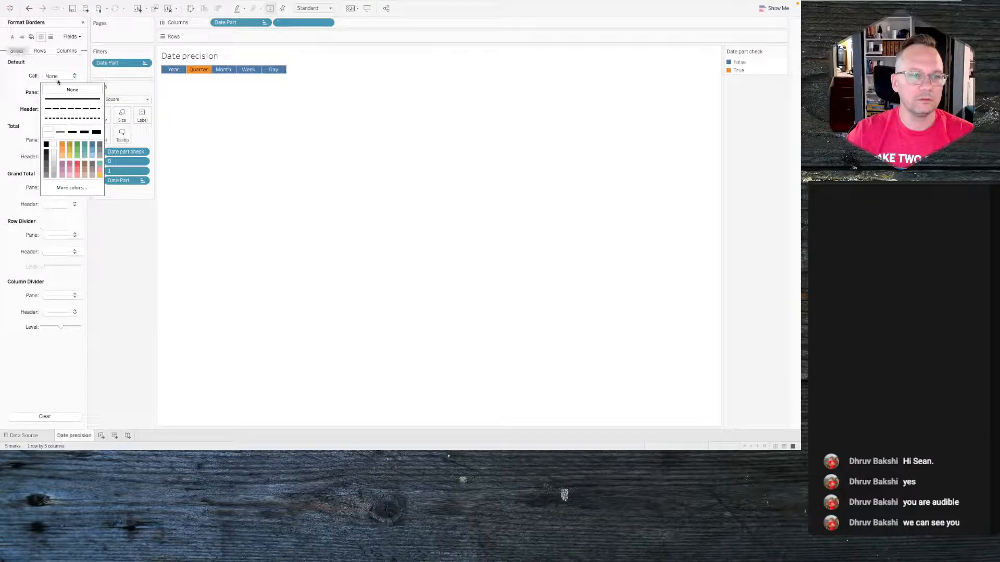
{"action": "left_click", "coordinate": [96, 132]}
{"action": "left_click", "coordinate": [290, 108]}
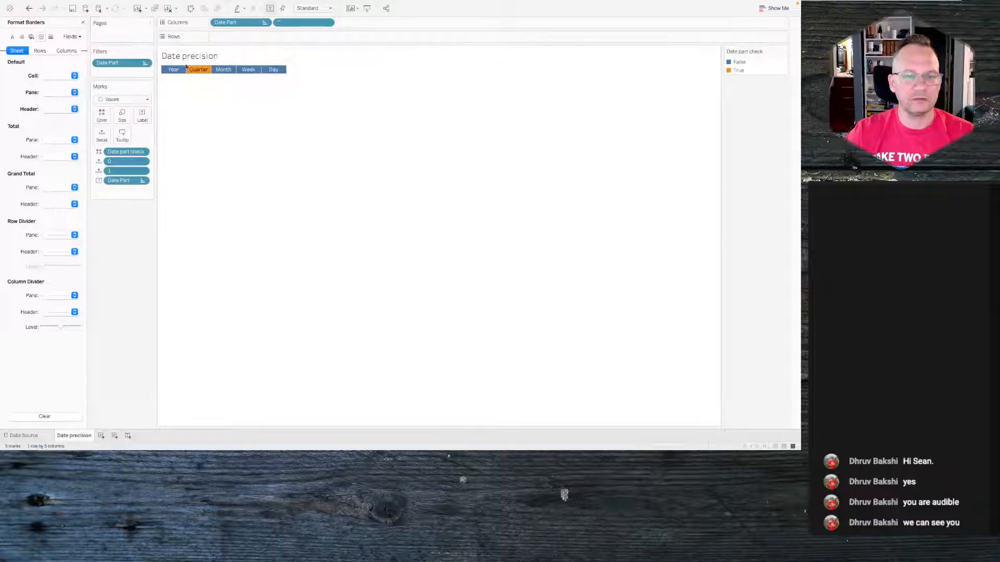
{"action": "left_click", "coordinate": [82, 23]}
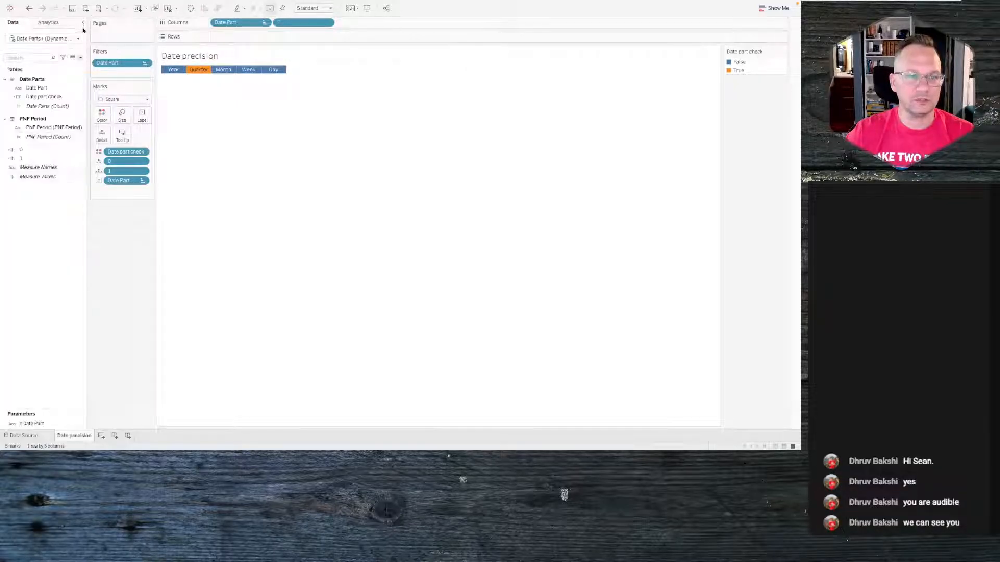
- Edit the Date part check colours and set the False item to white, hex ffffff
{"action": "left_click", "coordinate": [103, 115]}
{"action": "left_click", "coordinate": [132, 143]}
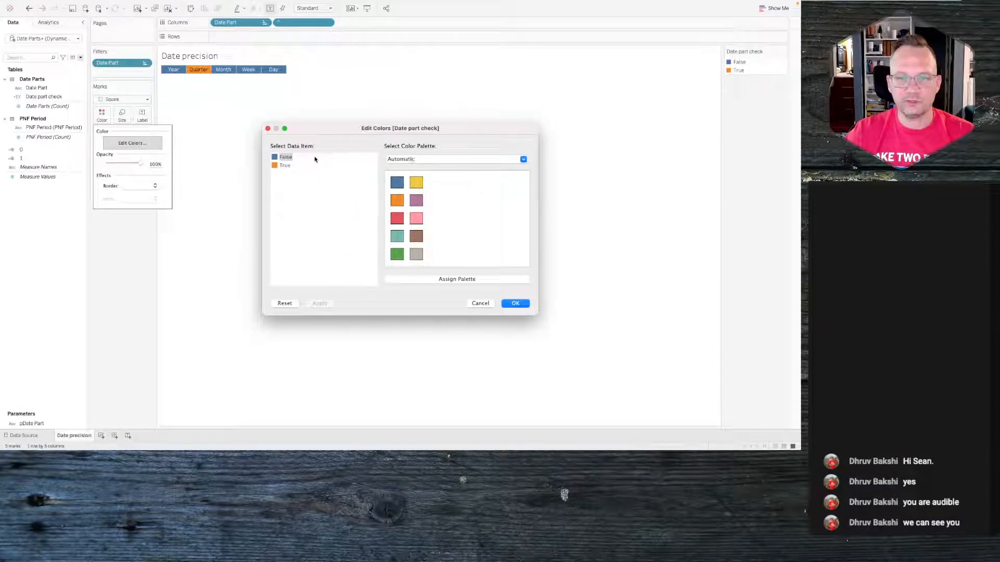
{"action": "double_click", "coordinate": [282, 160]}
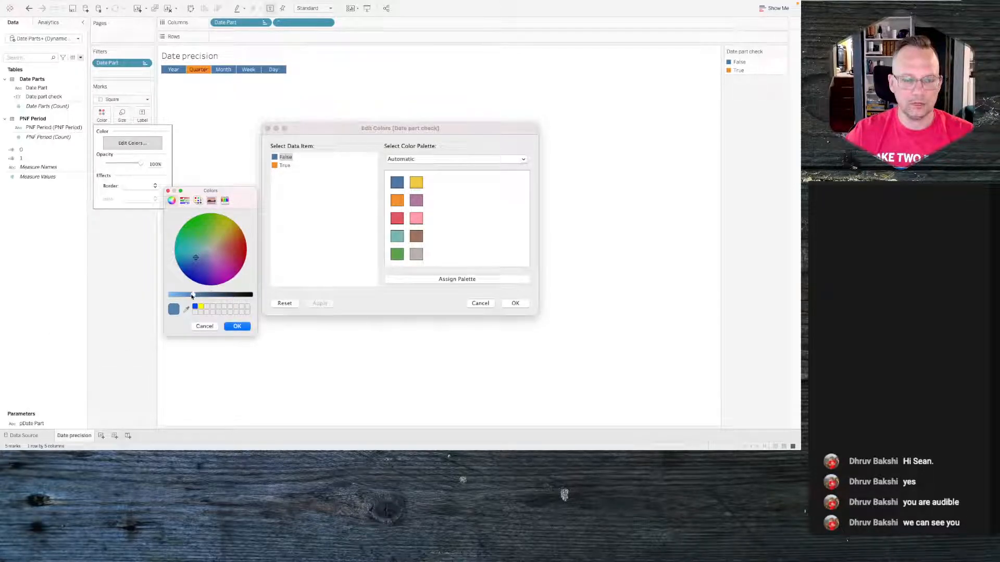
{"action": "left_click_drag", "start_coordinate": [192, 296], "coordinate": [134, 294]}
{"action": "left_click", "coordinate": [199, 200]}
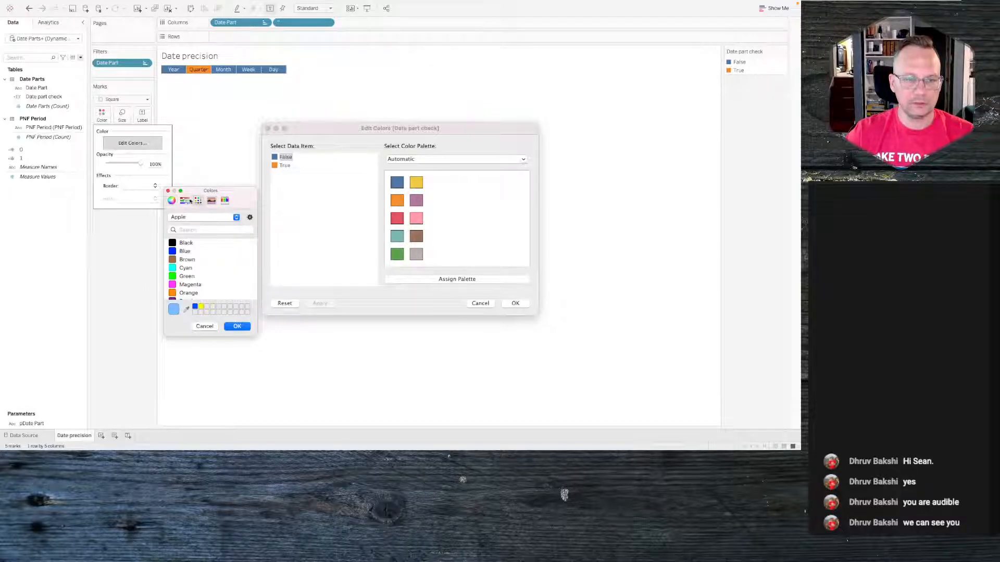
{"action": "left_click", "coordinate": [185, 200]}
{"action": "left_click", "coordinate": [237, 219]}
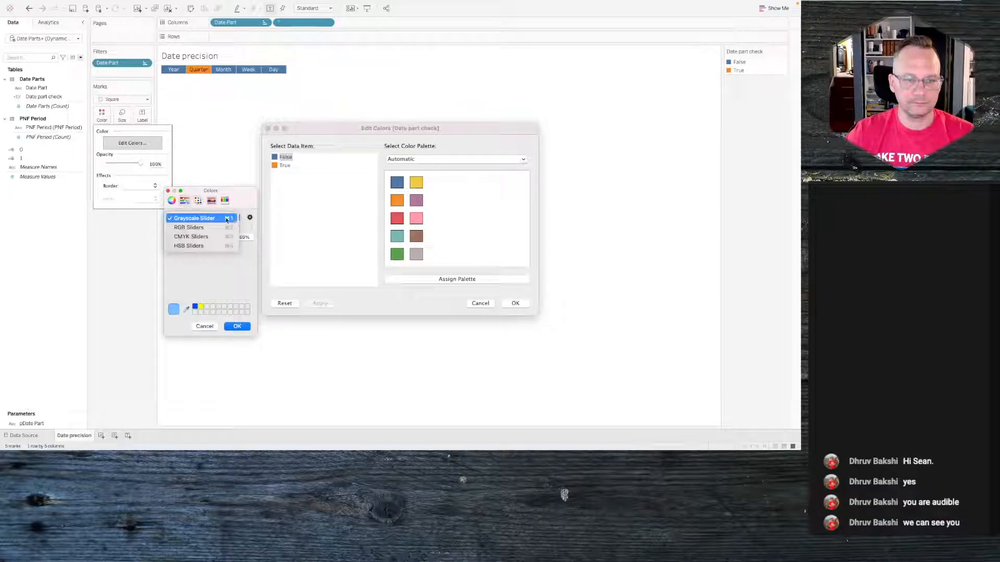
{"action": "left_click", "coordinate": [236, 219]}
{"action": "left_click", "coordinate": [228, 218]}
{"action": "left_click", "coordinate": [226, 228]}
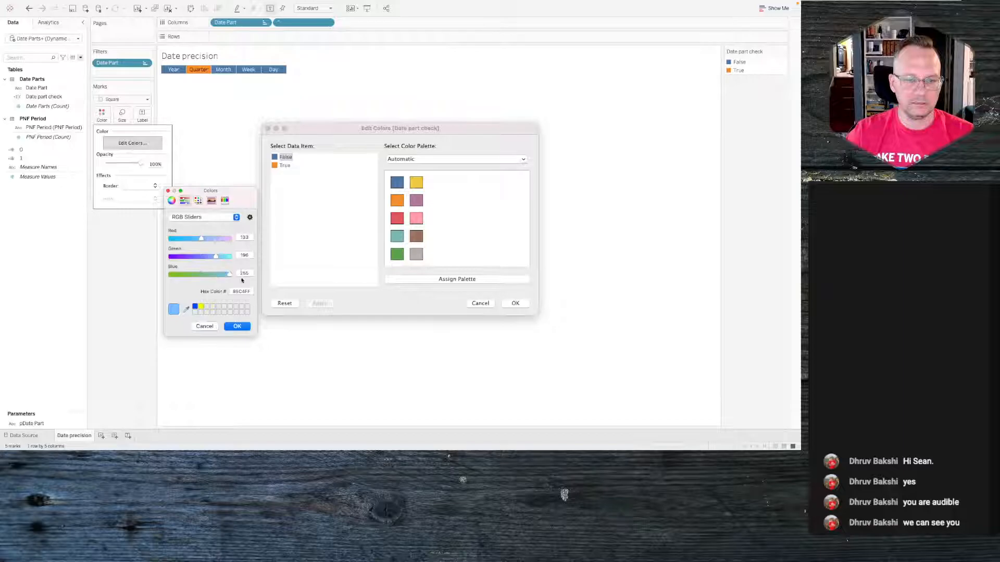
{"action": "left_click", "coordinate": [242, 292]}
{"action": "type", "text": "ffff"}
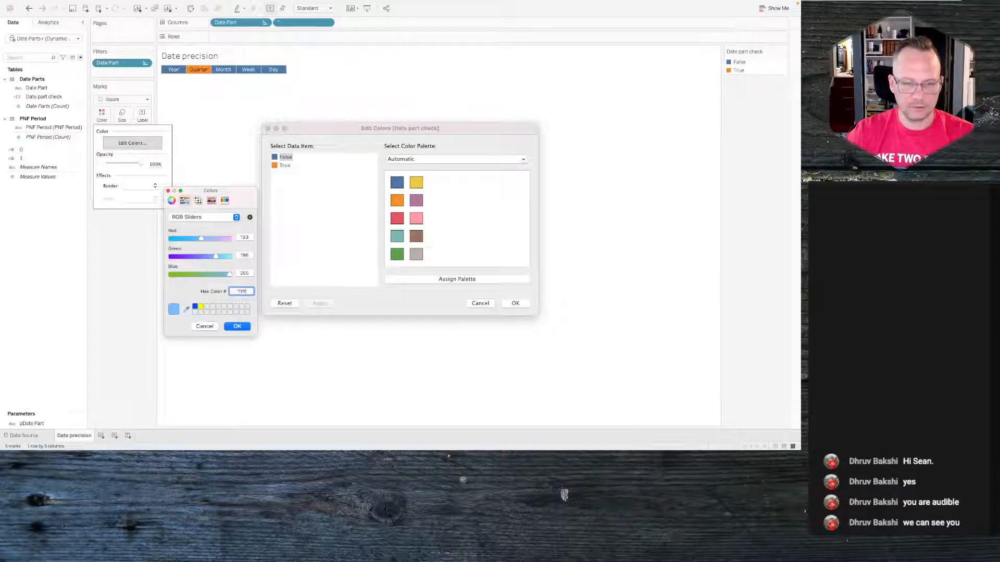
{"action": "type", "text": "ff"}
{"action": "left_click", "coordinate": [237, 326]}
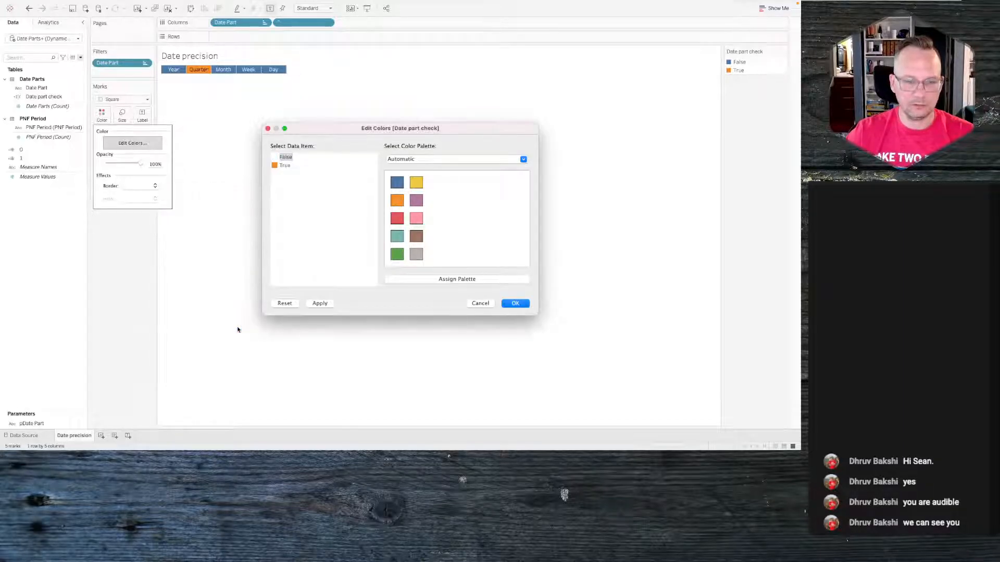
- Set the True item to a light grey at 75% brightness, apply and close the colour editor
{"action": "double_click", "coordinate": [274, 166]}
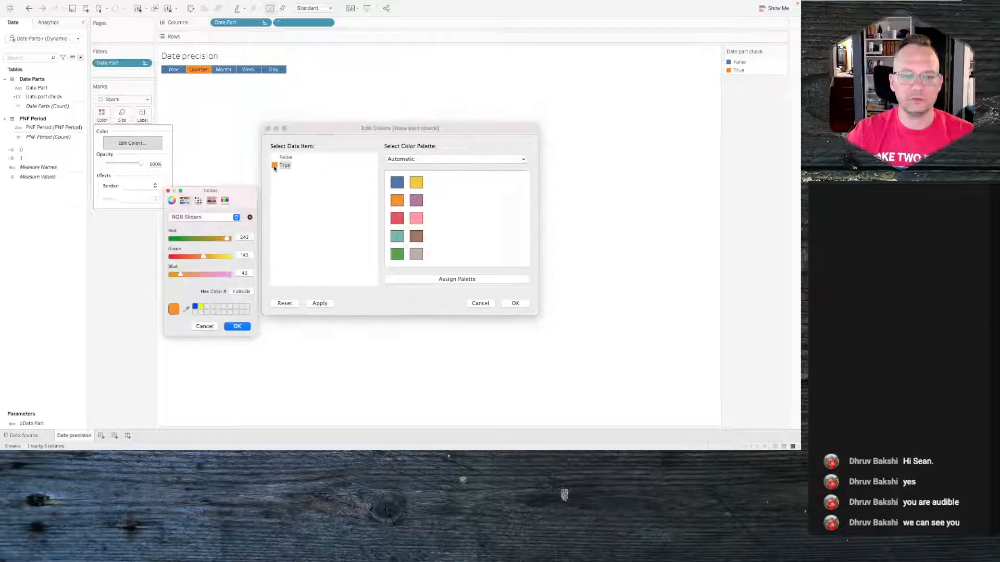
{"action": "left_click", "coordinate": [187, 218]}
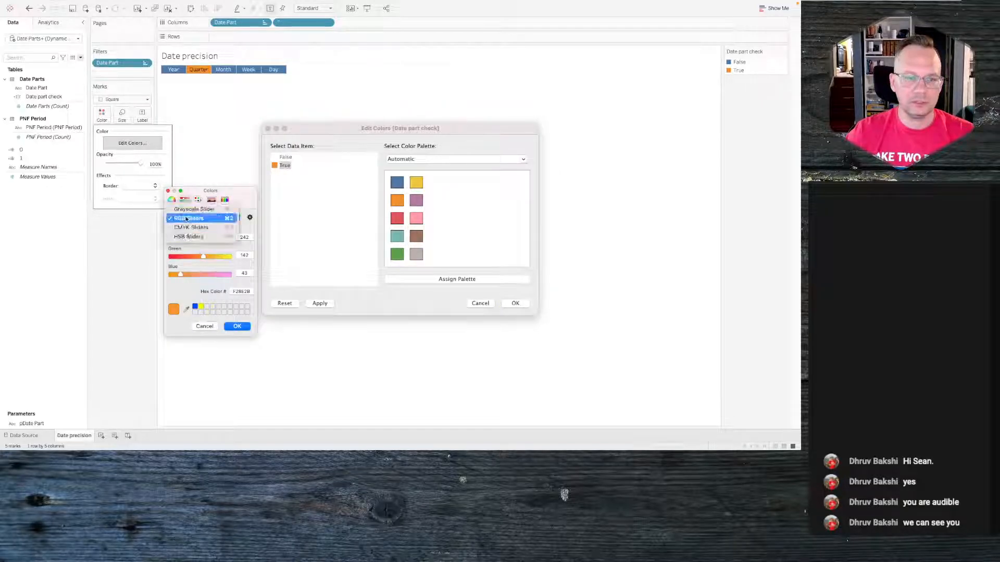
{"action": "left_click", "coordinate": [192, 209]}
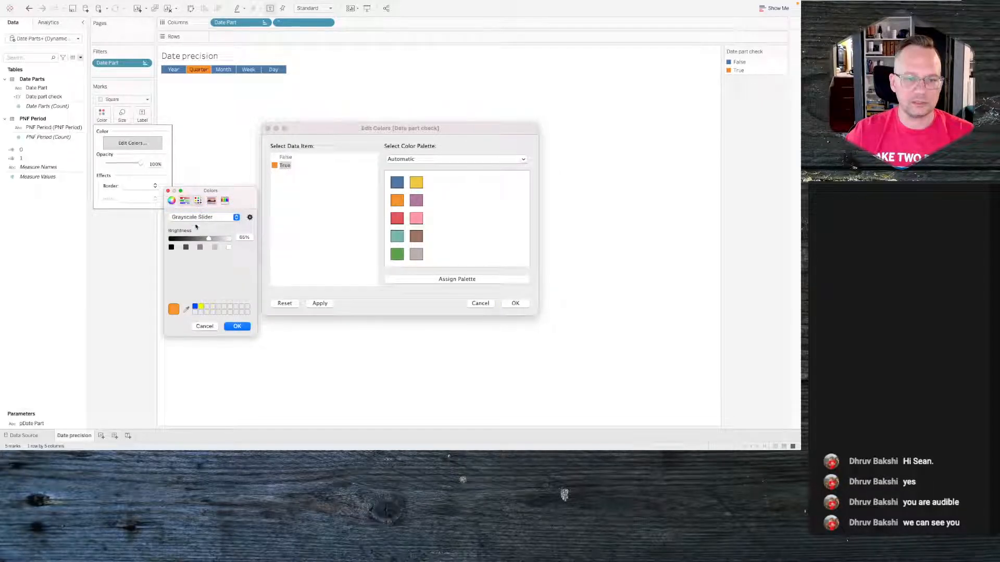
{"action": "left_click", "coordinate": [216, 247]}
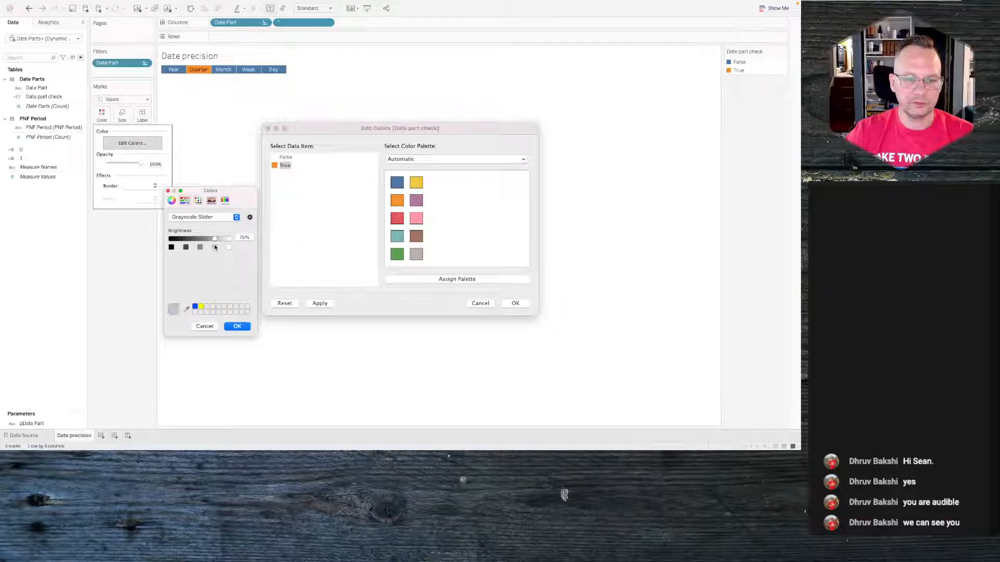
{"action": "left_click", "coordinate": [237, 326]}
{"action": "left_click", "coordinate": [314, 307]}
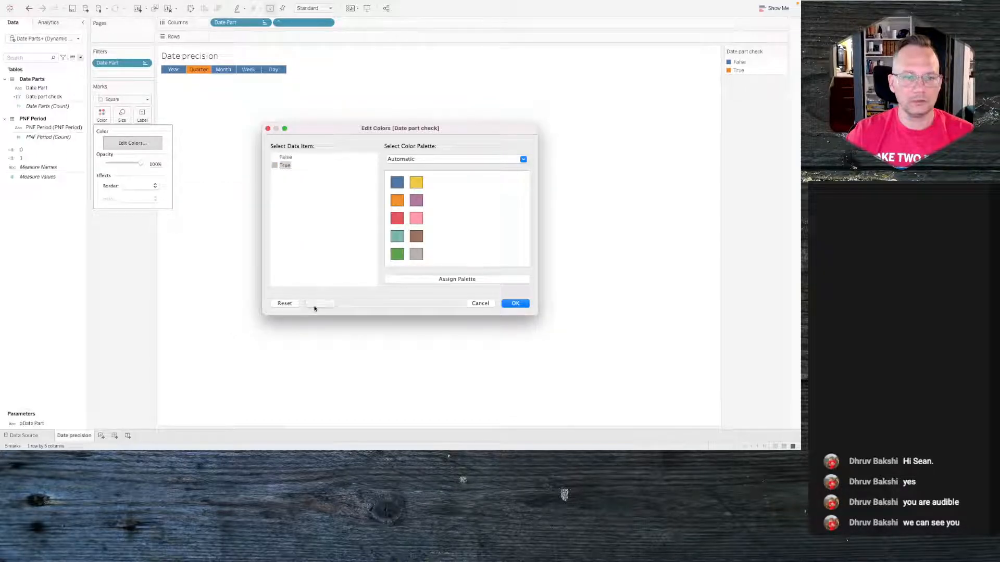
{"action": "left_click", "coordinate": [514, 304]}
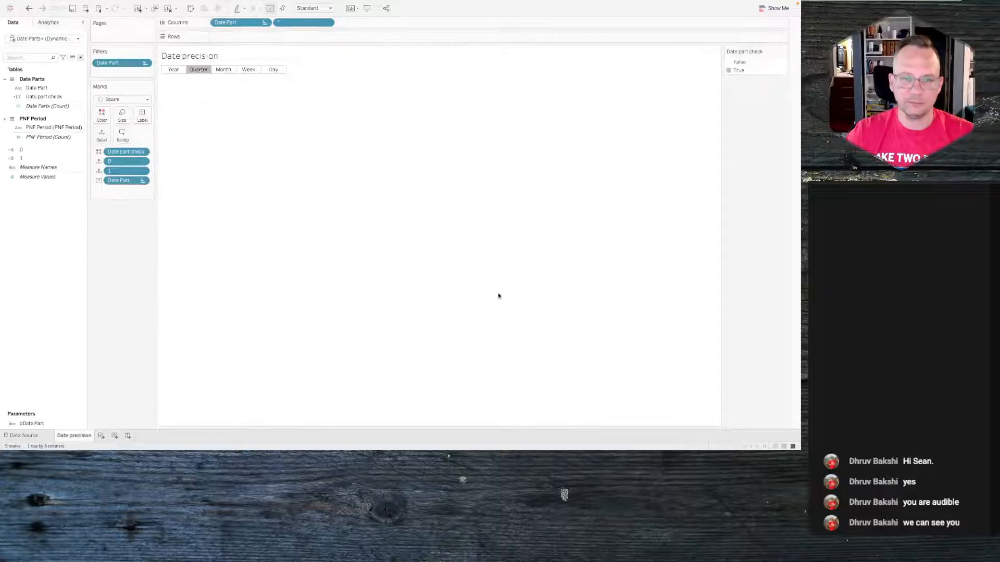
- Open formatting from the header and clear the default cell, pane and header borders
{"action": "right_click", "coordinate": [191, 69]}
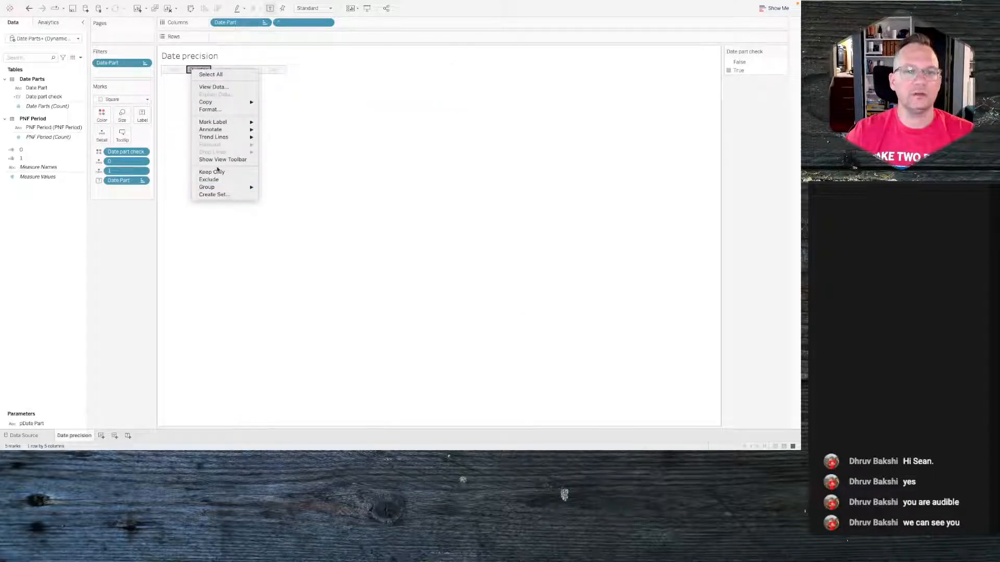
{"action": "left_click", "coordinate": [209, 110]}
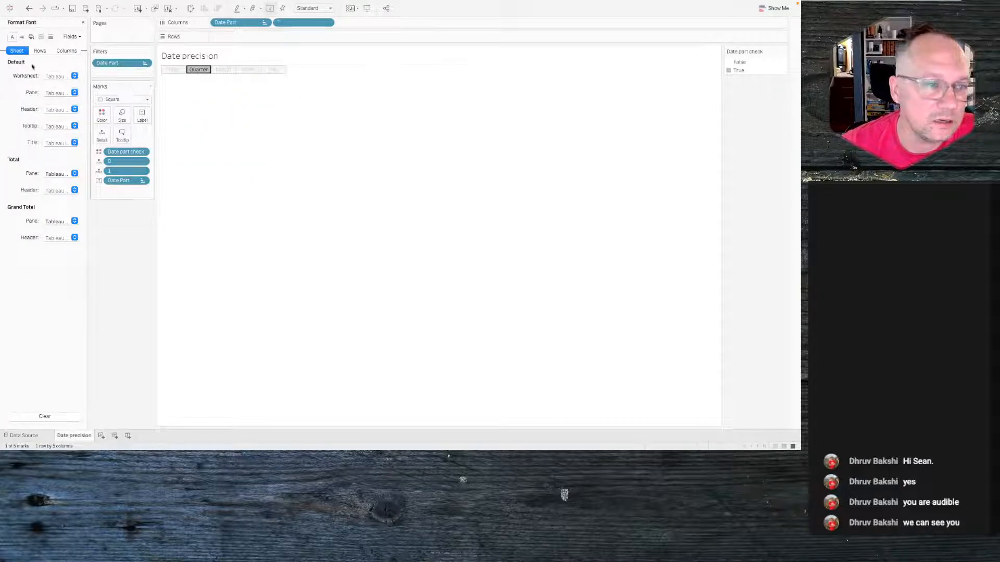
{"action": "left_click", "coordinate": [41, 36]}
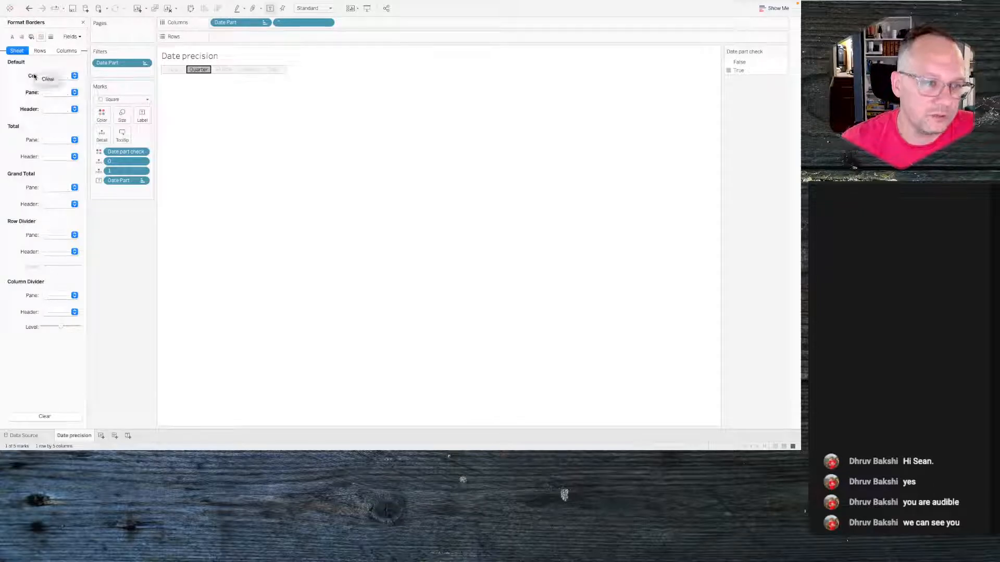
{"action": "left_click", "coordinate": [48, 78]}
{"action": "right_click", "coordinate": [32, 91]}
{"action": "left_click", "coordinate": [44, 92]}
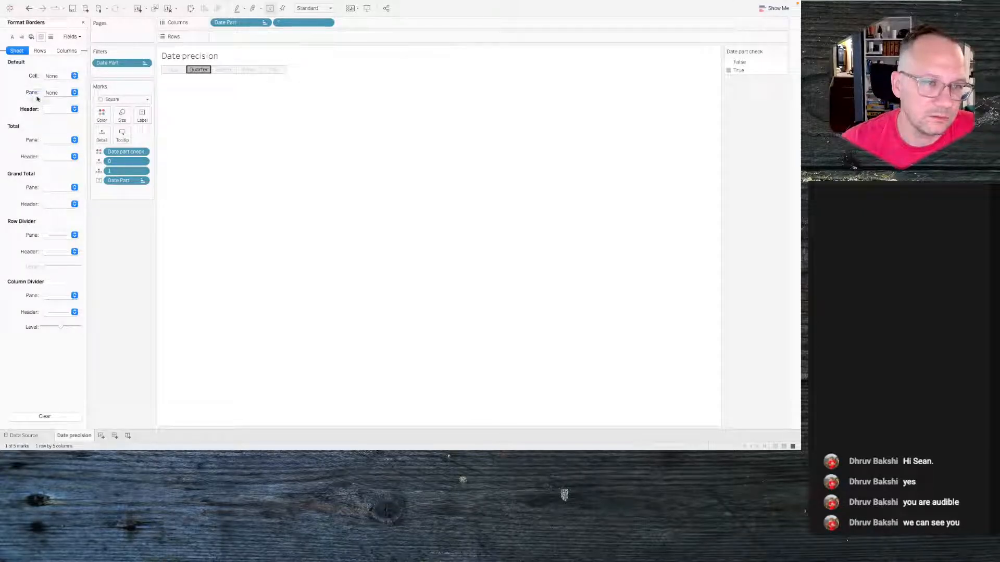
{"action": "right_click", "coordinate": [30, 107]}
{"action": "left_click", "coordinate": [45, 109]}
- Set the row divider to None and the column divider pane to a white line
{"action": "left_click", "coordinate": [53, 237]}
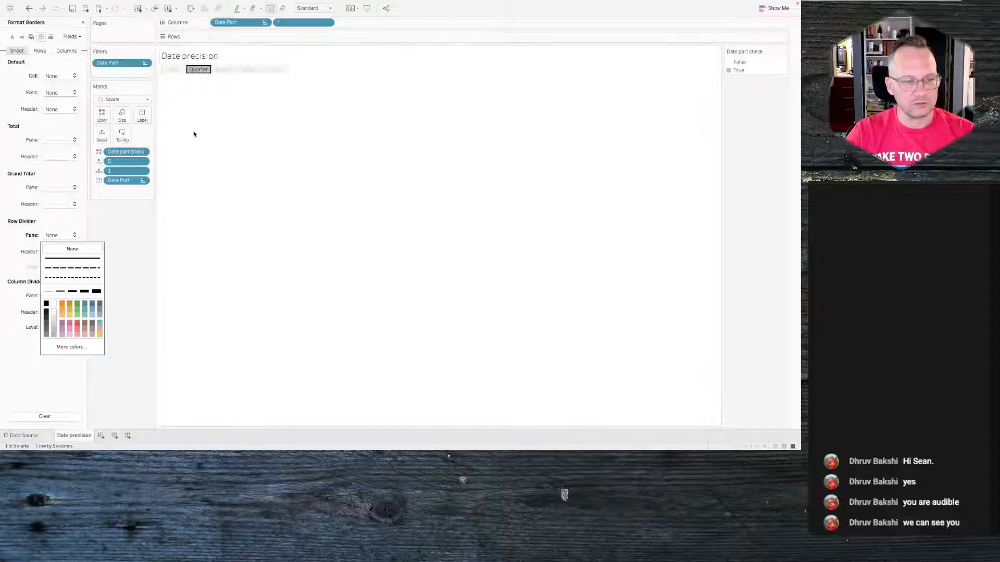
{"action": "left_click", "coordinate": [15, 245]}
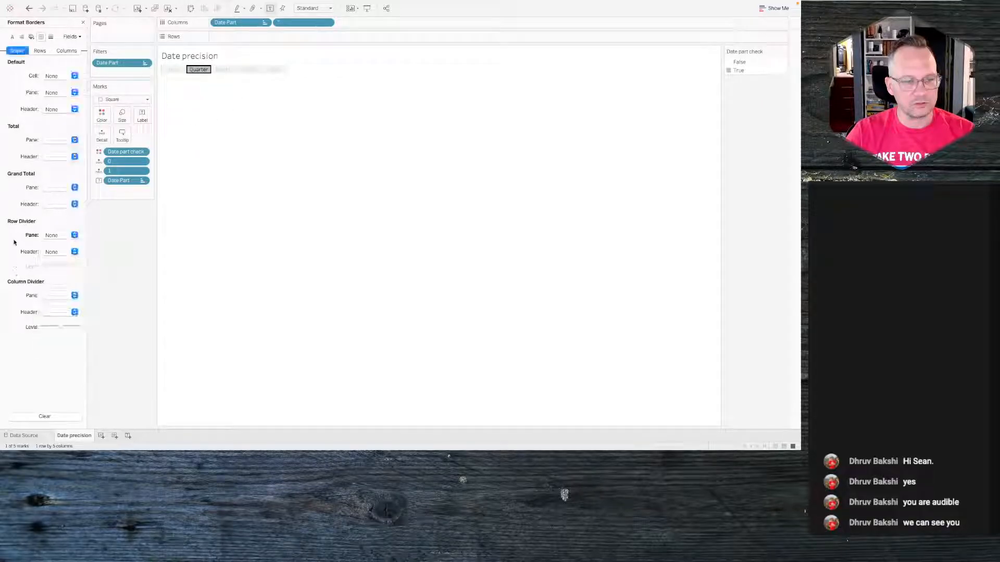
{"action": "left_click", "coordinate": [67, 297]}
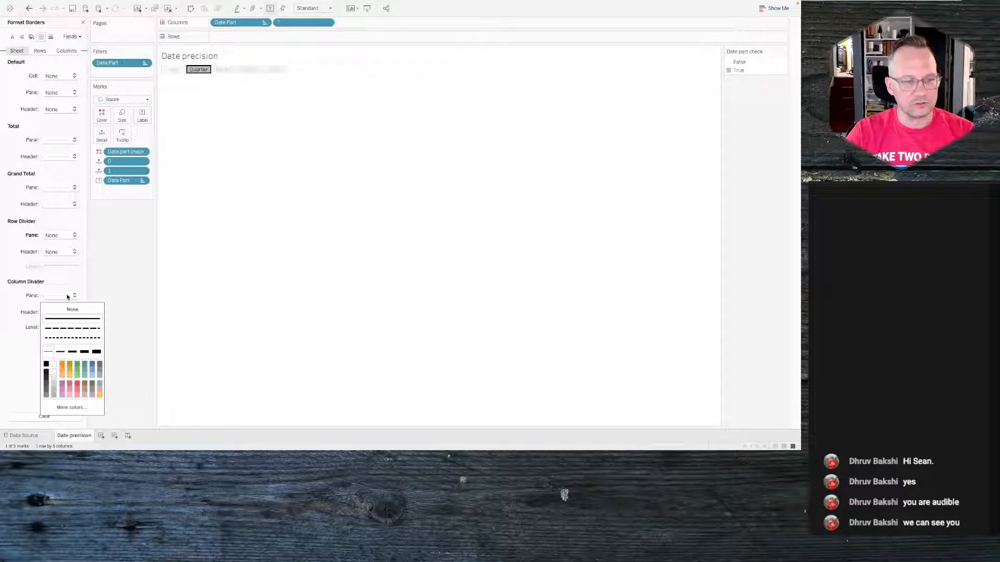
{"action": "left_click", "coordinate": [54, 364]}
- Select the Month and Quarter squares to check the formatting, and close the formatting pane
{"action": "left_click", "coordinate": [254, 196]}
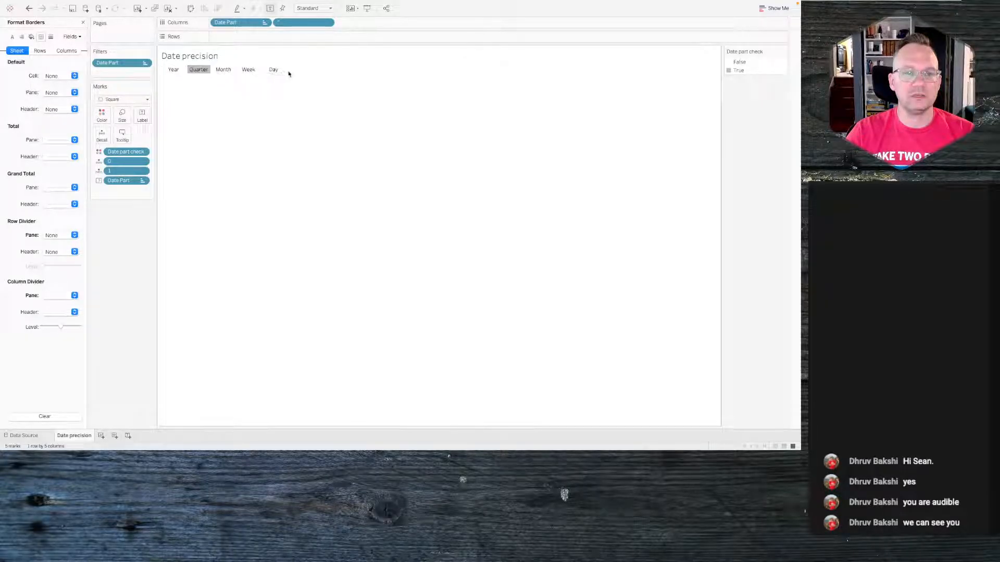
{"action": "left_click", "coordinate": [223, 70]}
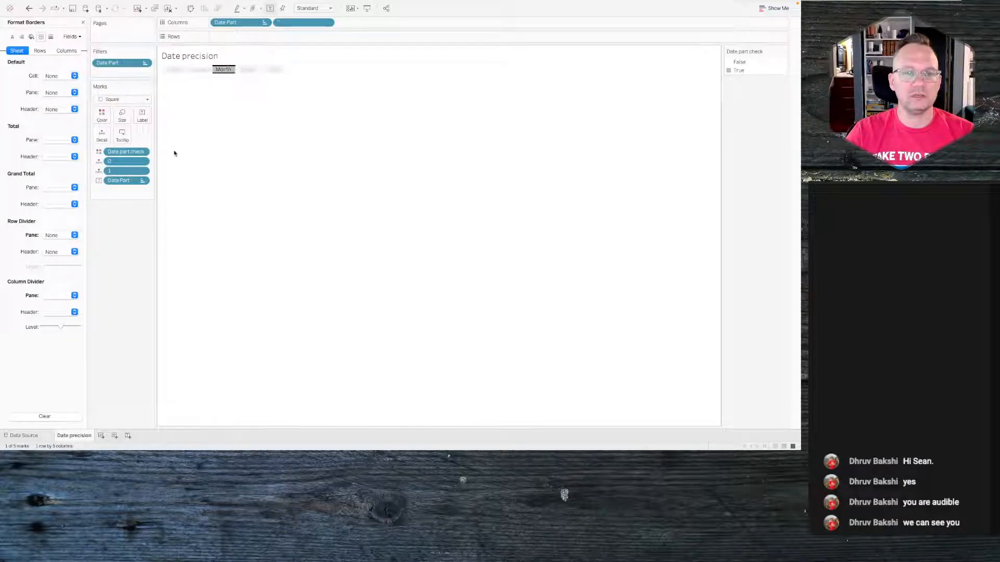
{"action": "left_click", "coordinate": [200, 69]}
{"action": "left_click", "coordinate": [199, 70]}
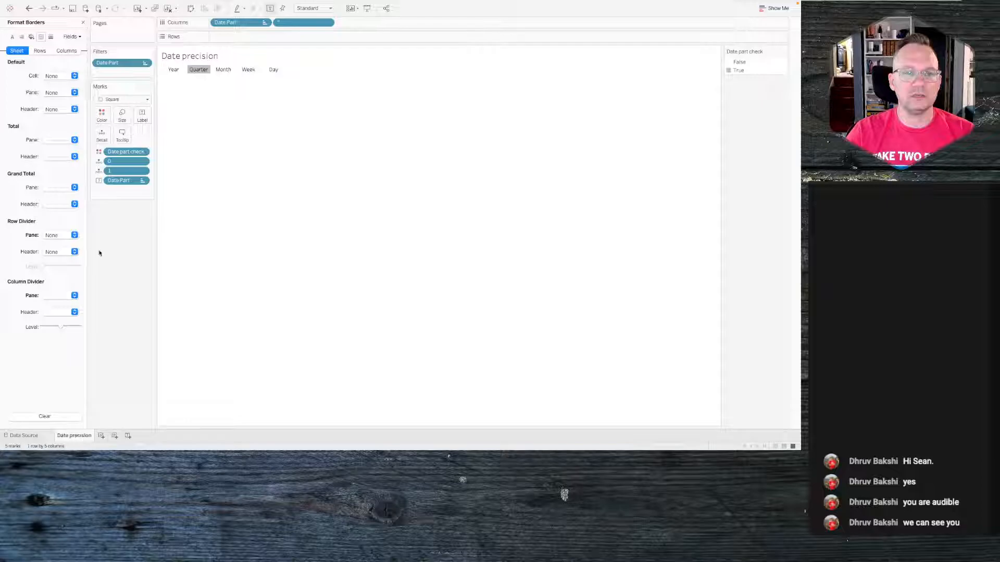
{"action": "left_click", "coordinate": [83, 22]}
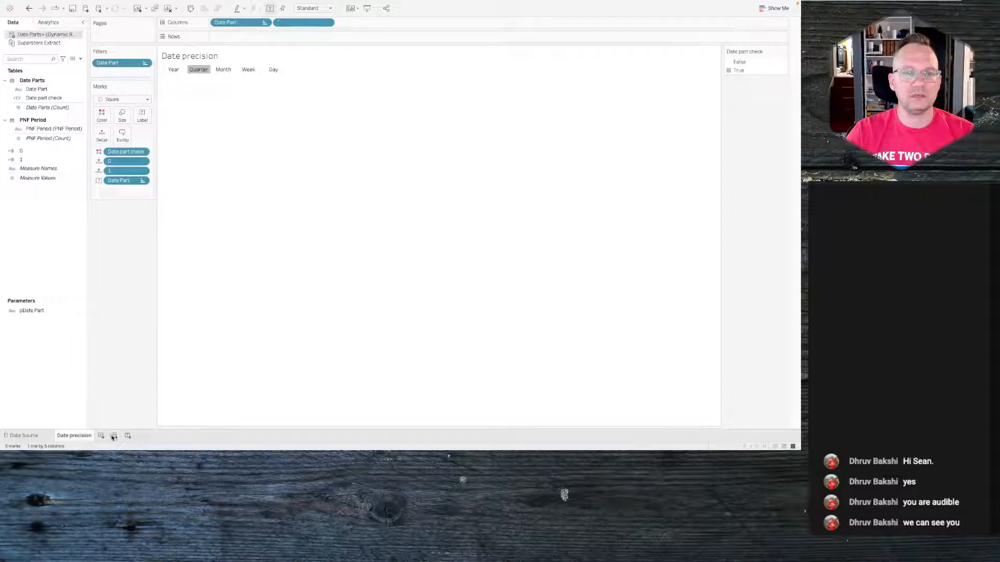
- Glance at the reference viz, add a new worksheet and name it LNF
{"action": "key", "text": "ctrl+Left"}
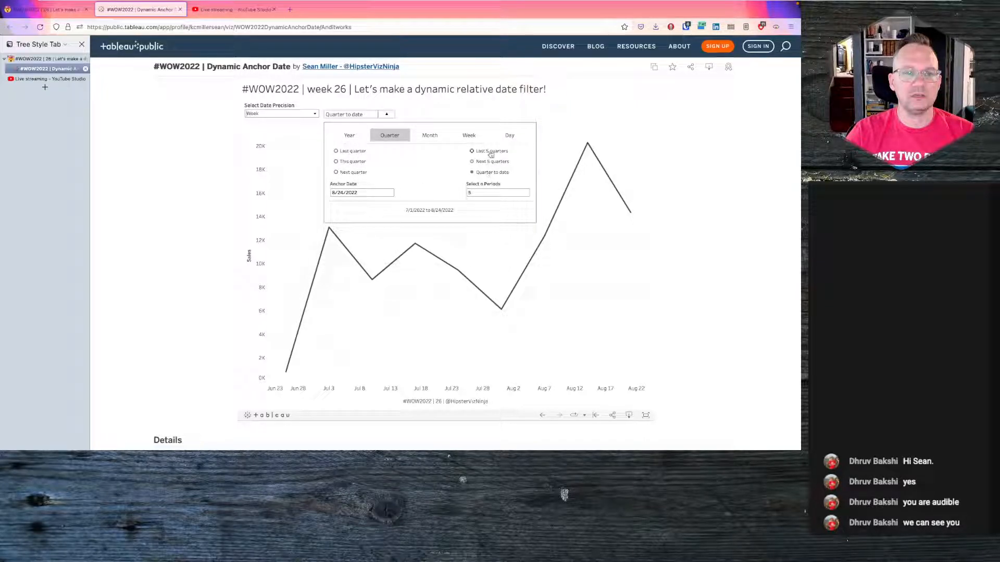
{"action": "key", "text": "alt+Tab"}
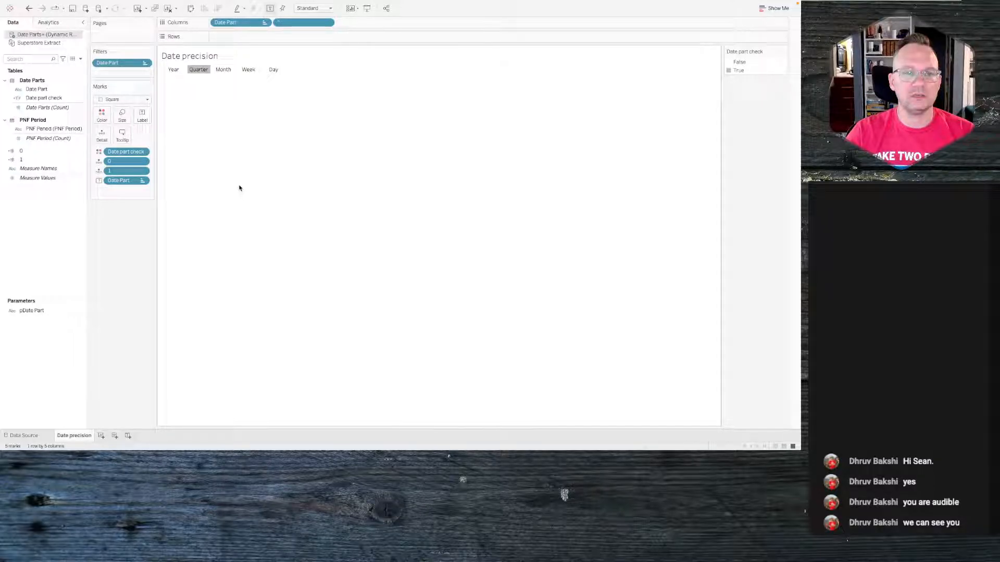
{"action": "left_click", "coordinate": [102, 437]}
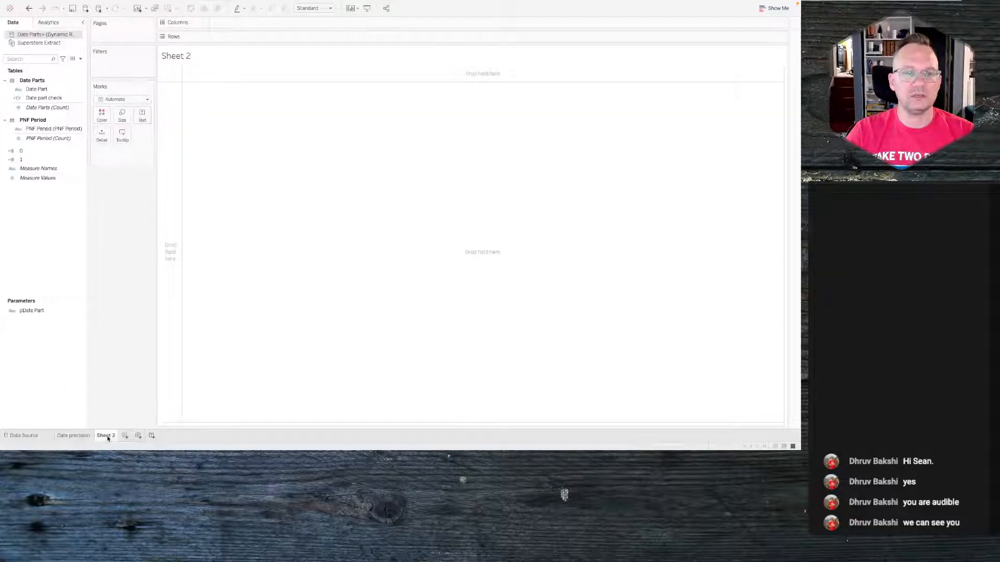
{"action": "double_click", "coordinate": [108, 438]}
{"action": "type", "text": "LAST"}
{"action": "key", "text": "BackSpace"}
{"action": "key", "text": "BackSpace"}
{"action": "key", "text": "BackSpace"}
{"action": "key", "text": "Return"}
- Place PNF Period on Rows in the LNF sheet
{"action": "left_click", "coordinate": [44, 131]}
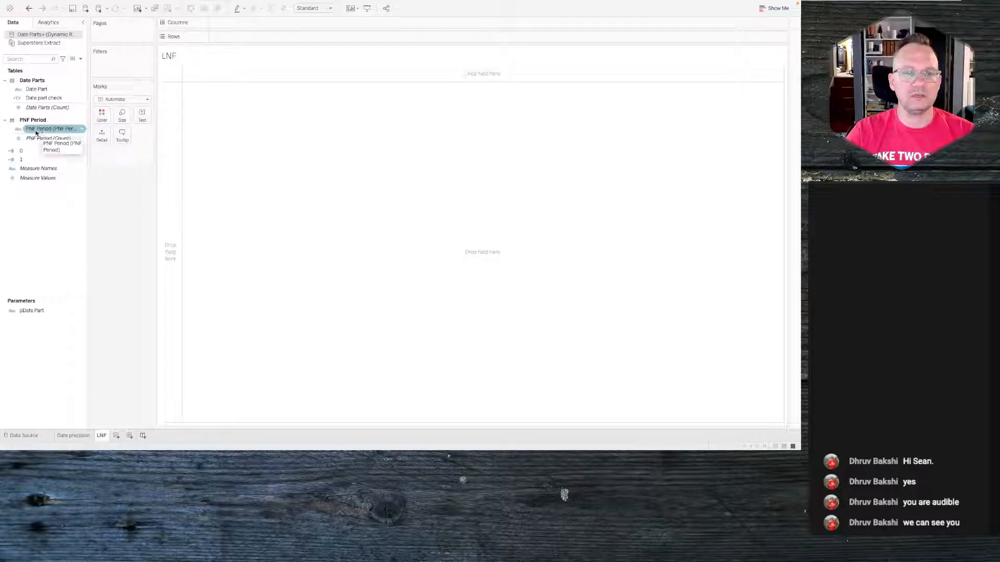
{"action": "left_click_drag", "start_coordinate": [42, 130], "coordinate": [239, 37]}
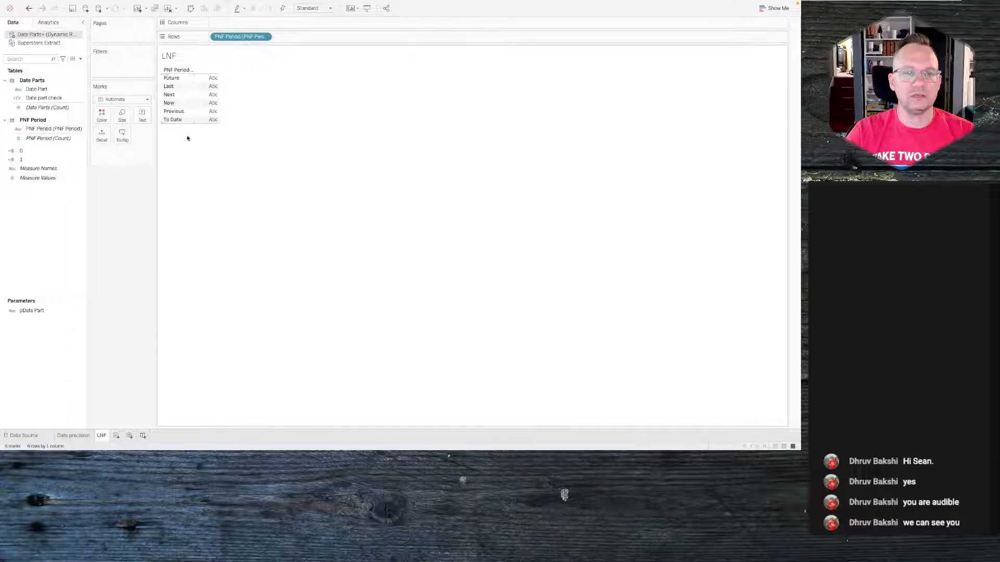
{"action": "left_click_drag", "start_coordinate": [41, 130], "coordinate": [44, 131]}
{"action": "right_click", "coordinate": [44, 131]}
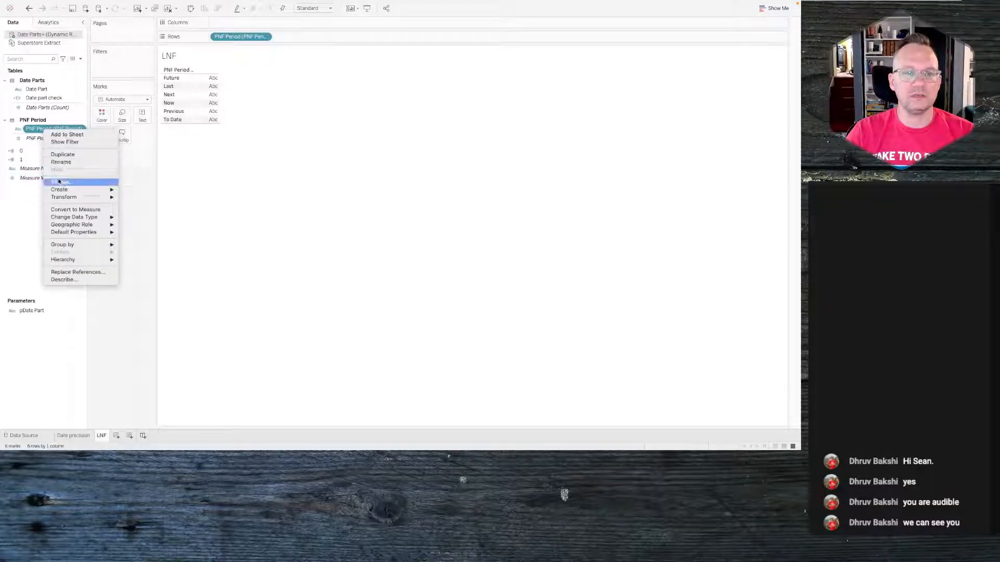
{"action": "left_click", "coordinate": [140, 189]}
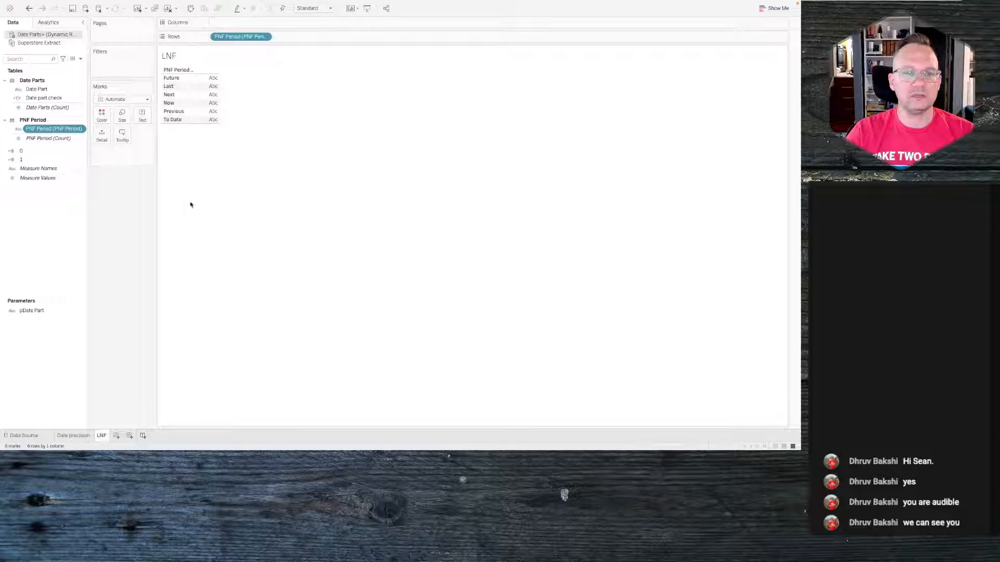
{"action": "mouse_move", "coordinate": [199, 82]}
- Compare with the reference viz and keep only the Future, Last and Now periods in the LNF sheet
{"action": "key", "text": "alt+Tab"}
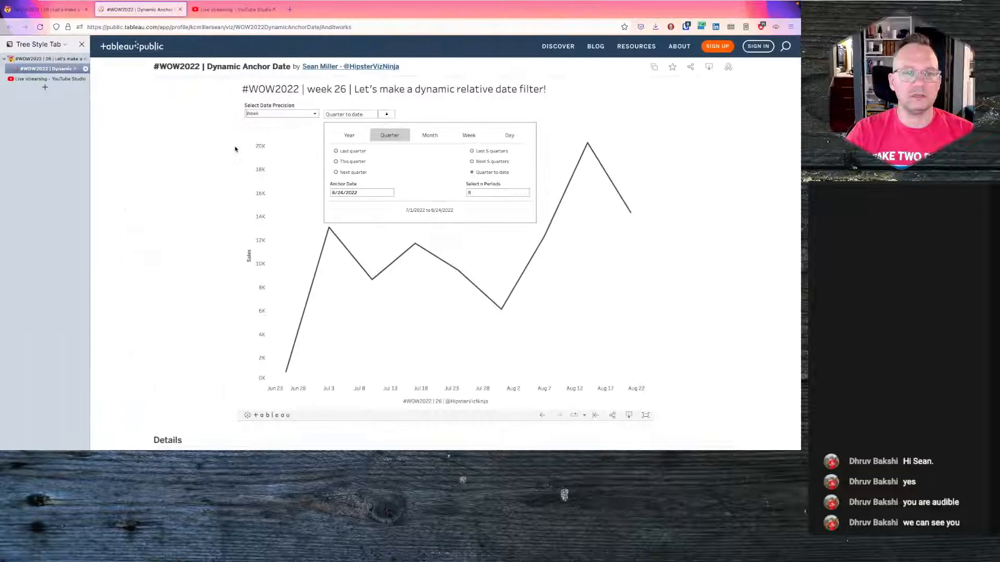
{"action": "key", "text": "alt+Tab"}
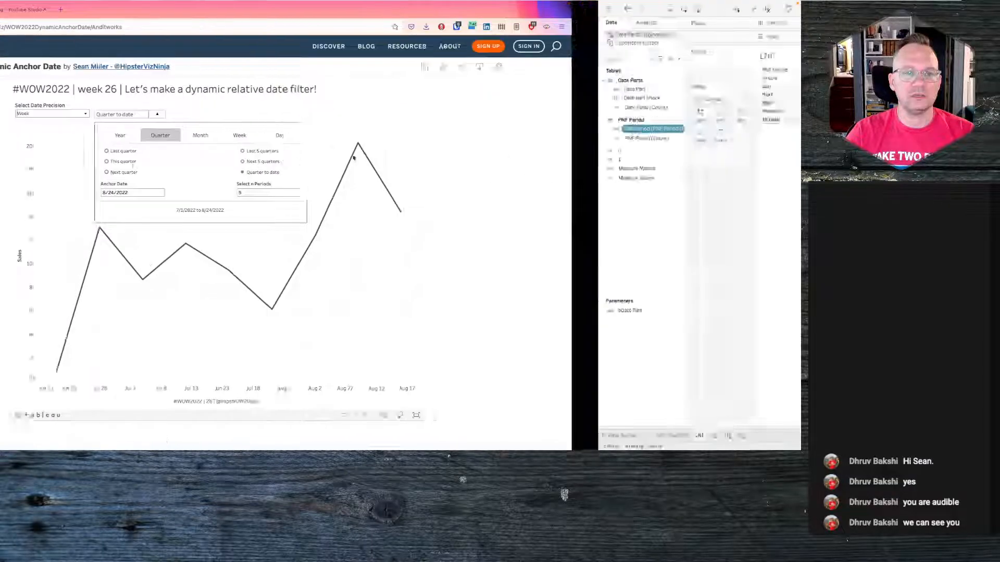
{"action": "left_click", "coordinate": [265, 36]}
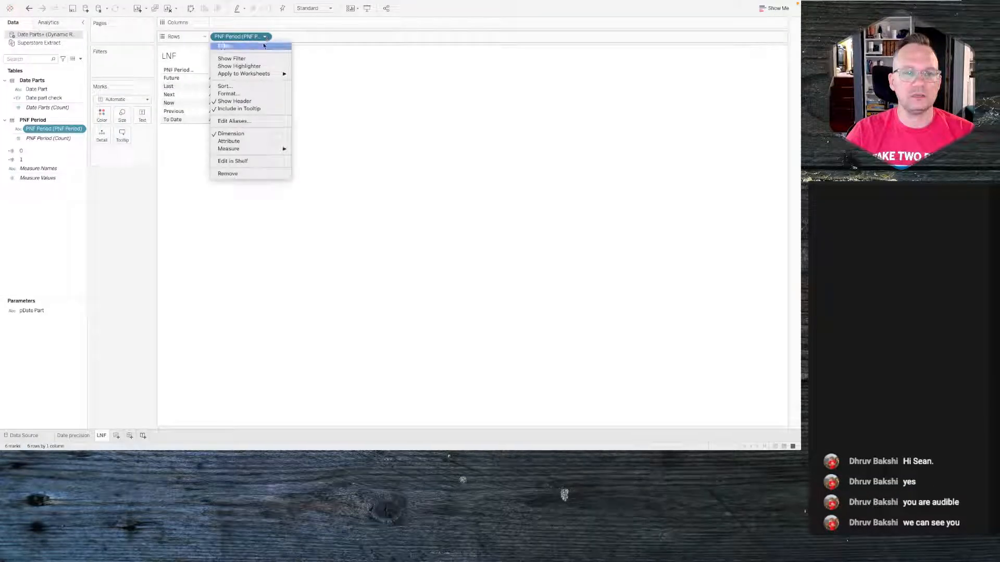
{"action": "left_click", "coordinate": [104, 358]}
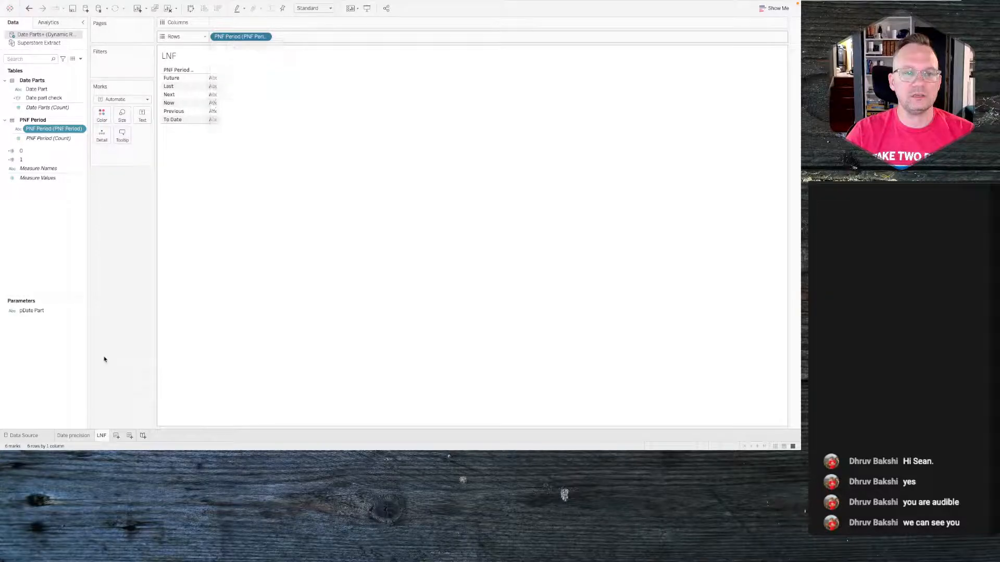
{"action": "left_click", "coordinate": [265, 36]}
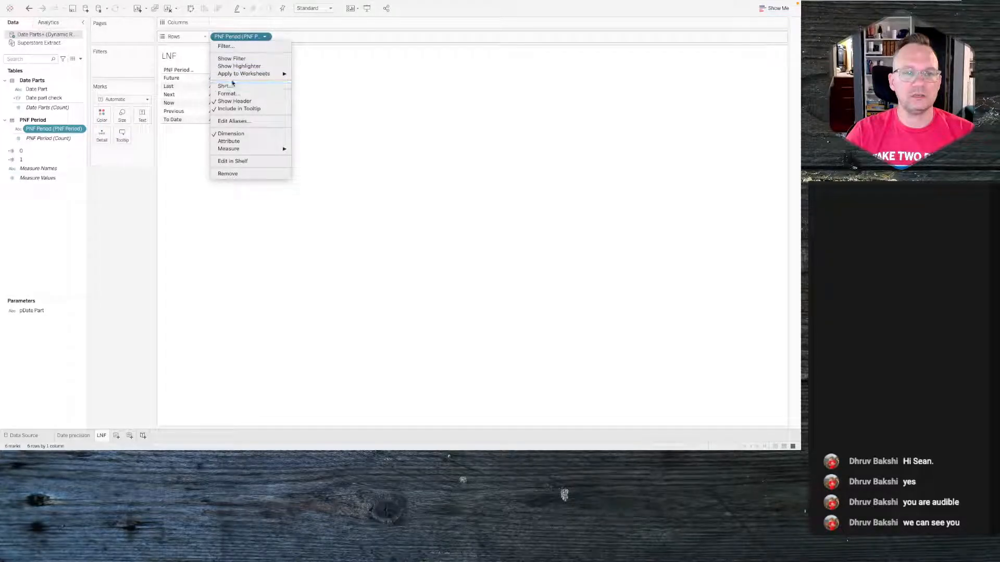
{"action": "left_click", "coordinate": [190, 180]}
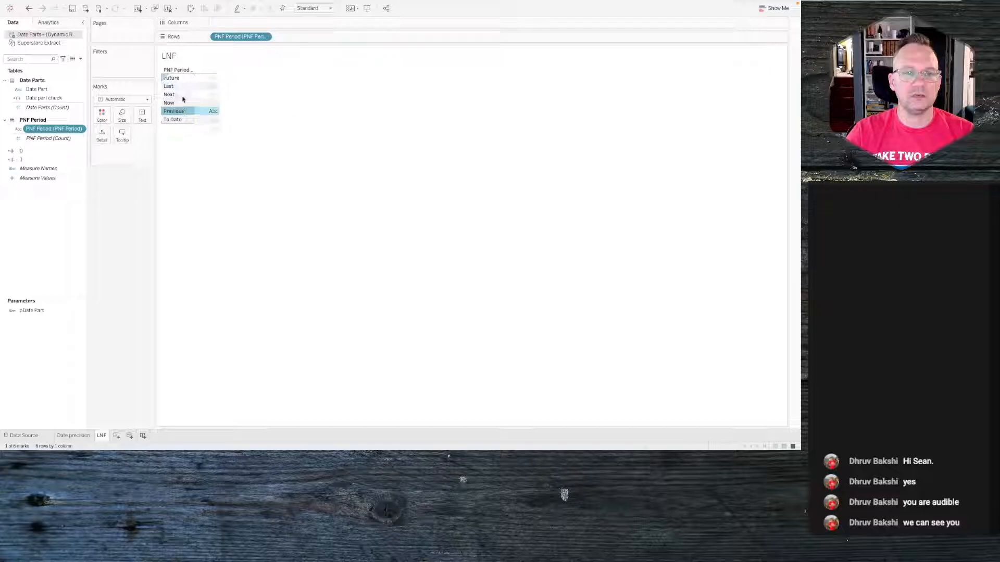
{"action": "left_click", "coordinate": [177, 95]}
{"action": "left_click", "coordinate": [181, 79]}
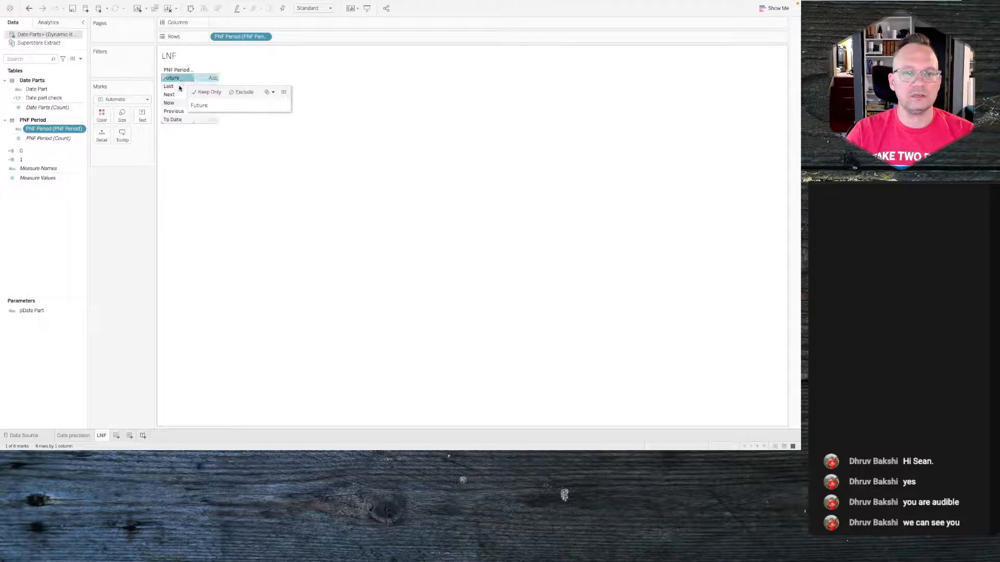
{"action": "left_click", "coordinate": [180, 86], "text": "ctrl"}
{"action": "left_click", "coordinate": [176, 103], "text": "ctrl"}
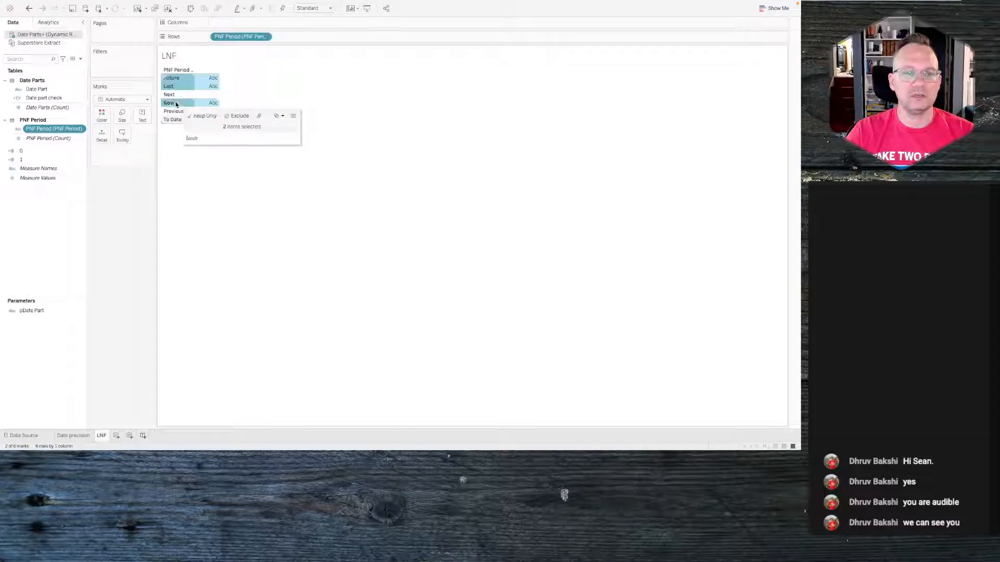
{"action": "left_click", "coordinate": [210, 116]}
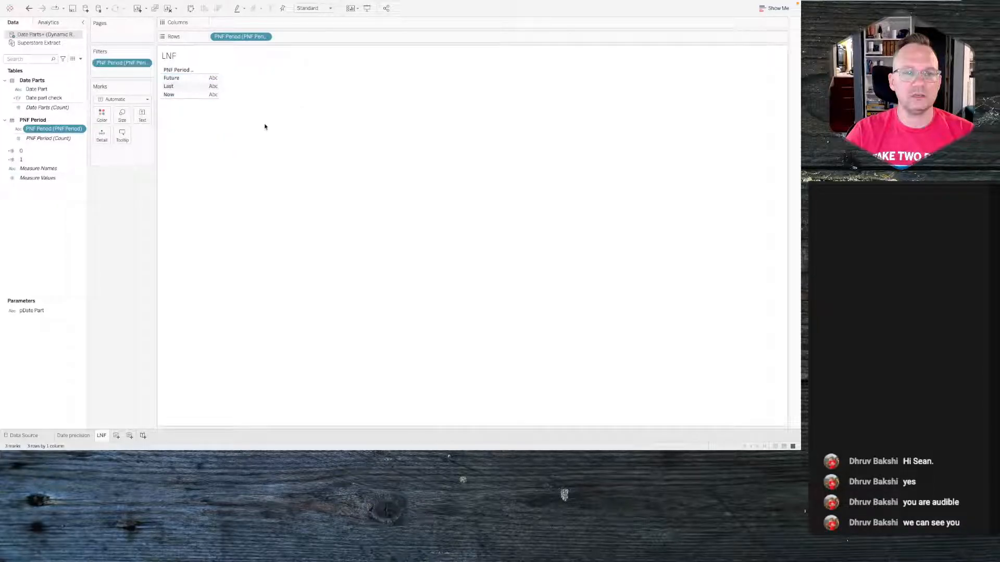
- Check the reference again and move the Last row below Now
{"action": "key", "text": "alt+Tab"}
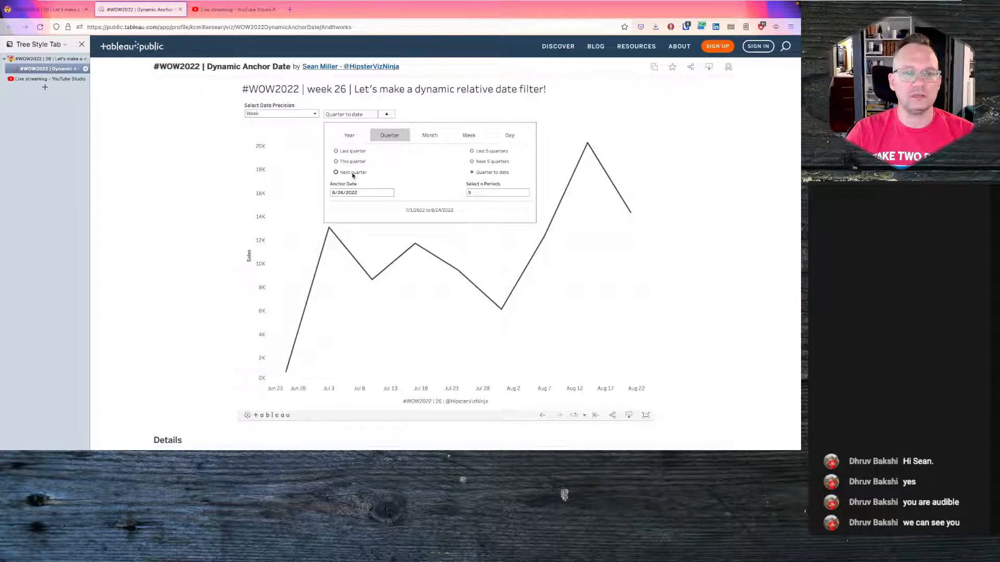
{"action": "key", "text": "alt+Tab"}
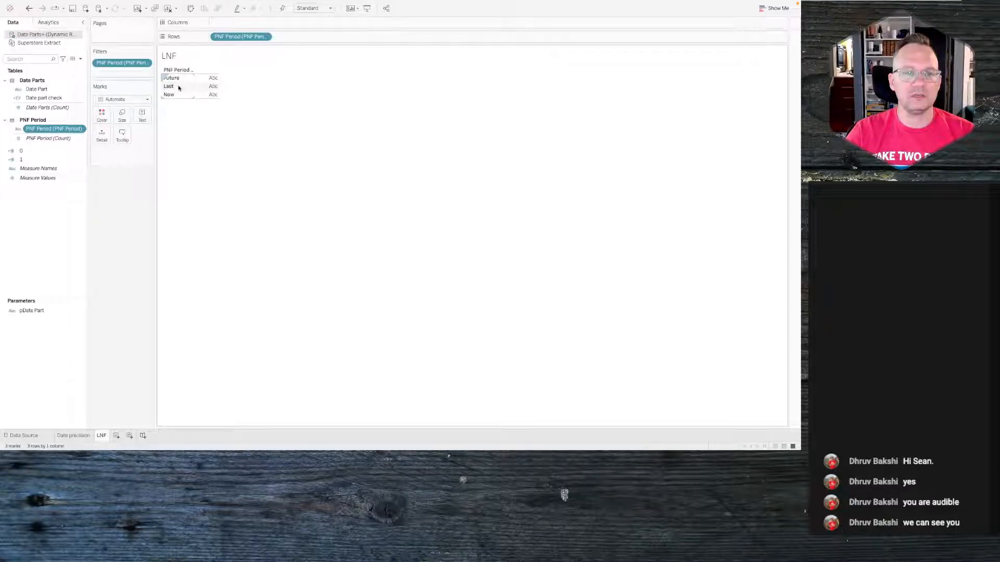
{"action": "left_click_drag", "start_coordinate": [178, 87], "coordinate": [179, 100]}
- Create a new parameter named pPNFTD with the Integer data type
{"action": "right_click", "coordinate": [38, 229]}
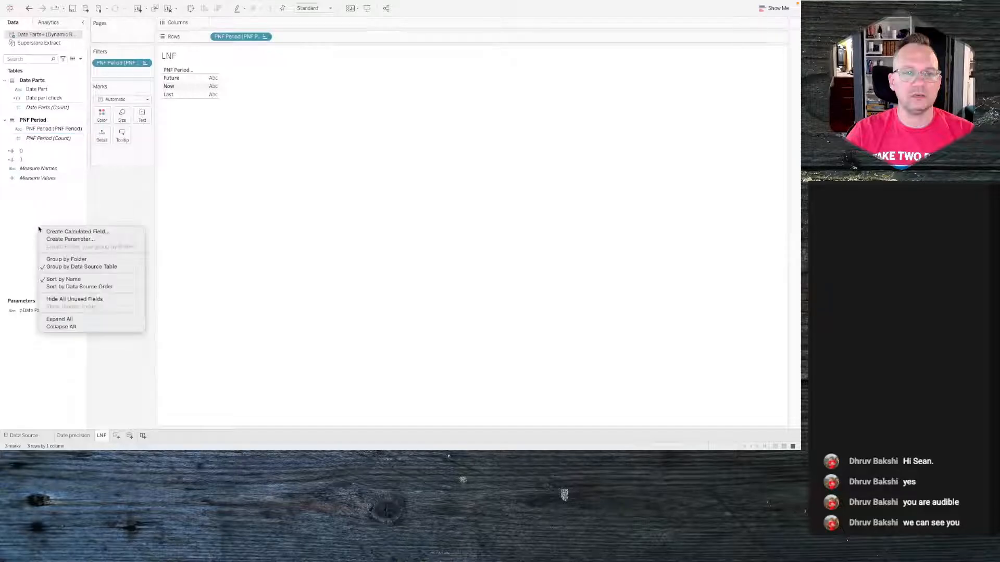
{"action": "left_click", "coordinate": [73, 240]}
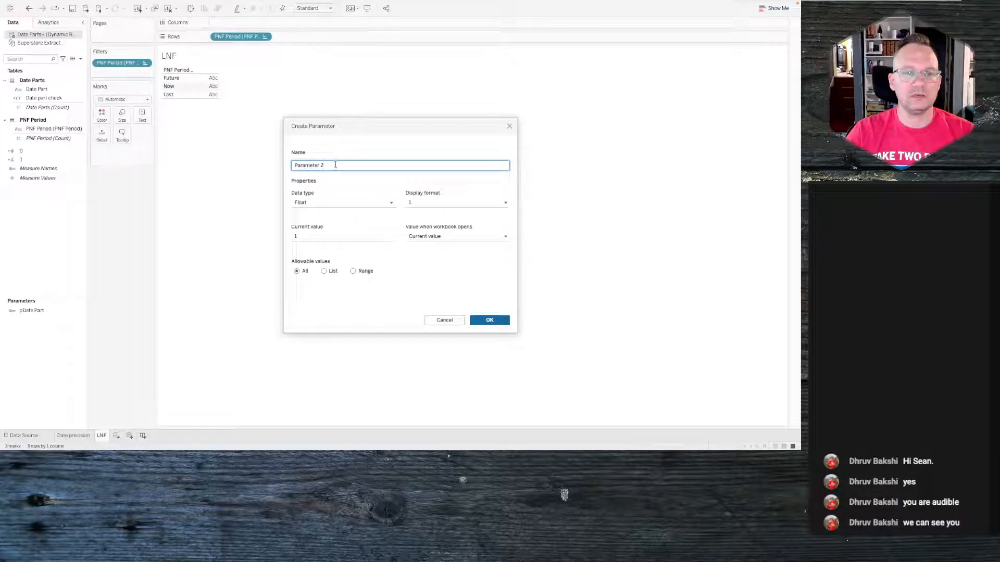
{"action": "left_click_drag", "start_coordinate": [335, 164], "coordinate": [296, 164]}
{"action": "type", "text": "pPNFTD"}
{"action": "left_click", "coordinate": [367, 202]}
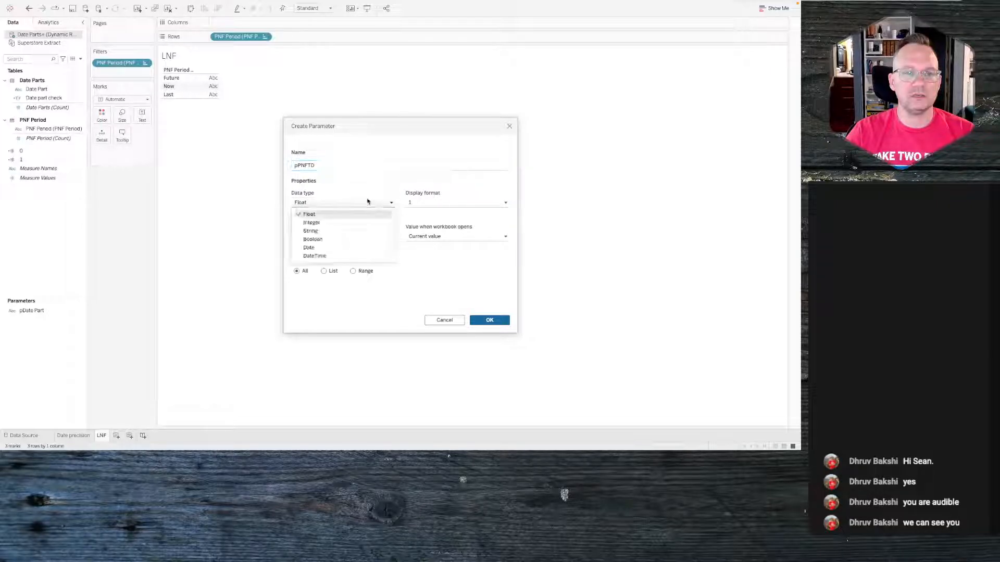
{"action": "left_click", "coordinate": [333, 222]}
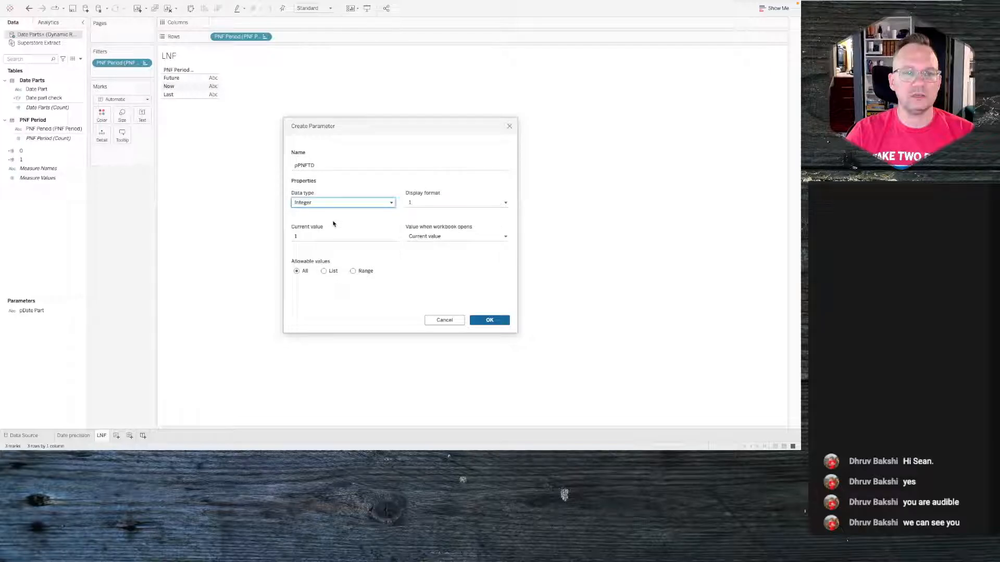
{"action": "left_click", "coordinate": [298, 165]}
{"action": "key", "text": "ctrl+Left"}
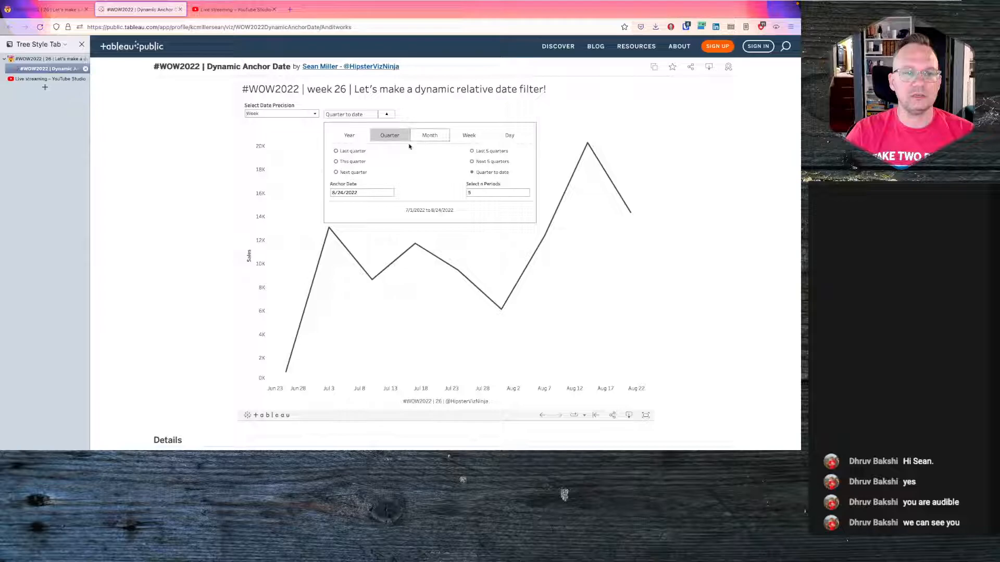
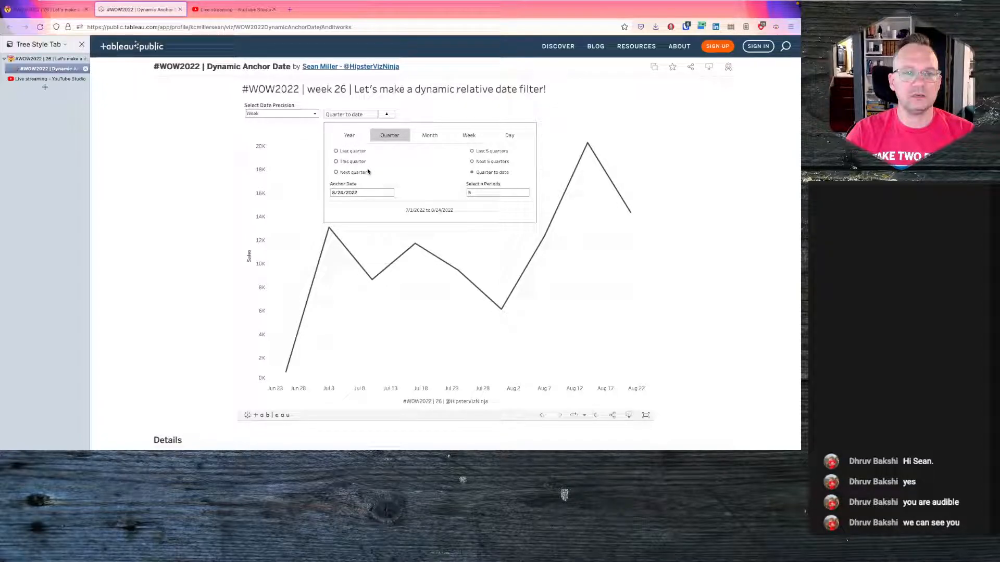
- Change the pPNFTD parameter to the String data type with current value Now and save it
{"action": "key", "text": "ctrl+Right"}
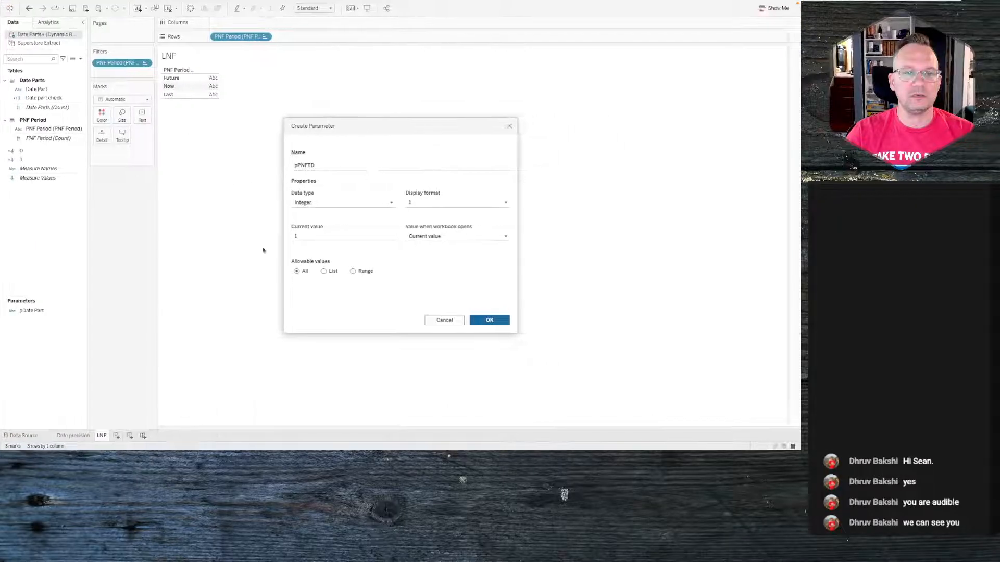
{"action": "left_click", "coordinate": [319, 207]}
{"action": "left_click", "coordinate": [311, 231]}
{"action": "left_click", "coordinate": [309, 236]}
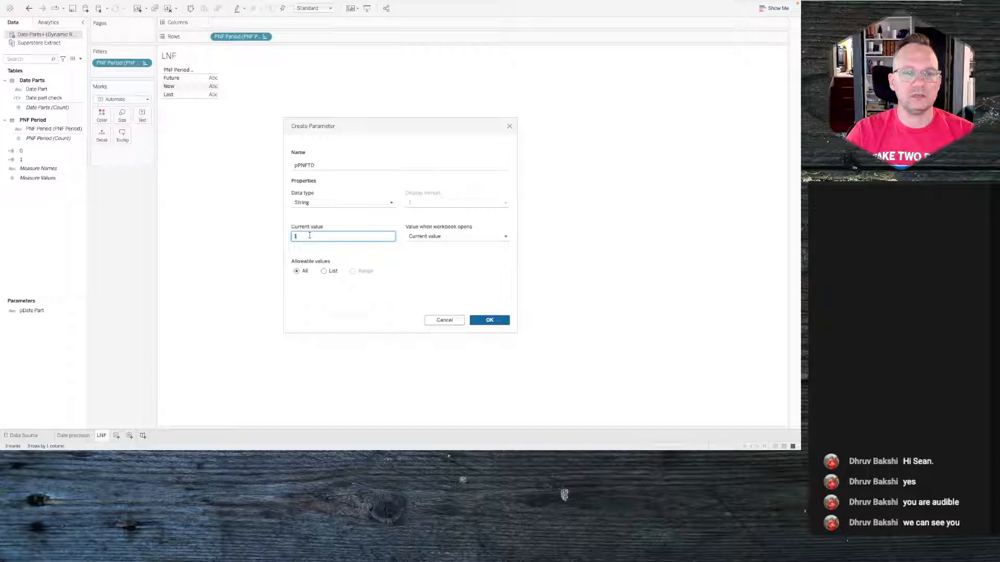
{"action": "type", "text": "Now"}
{"action": "key", "text": "Tab"}
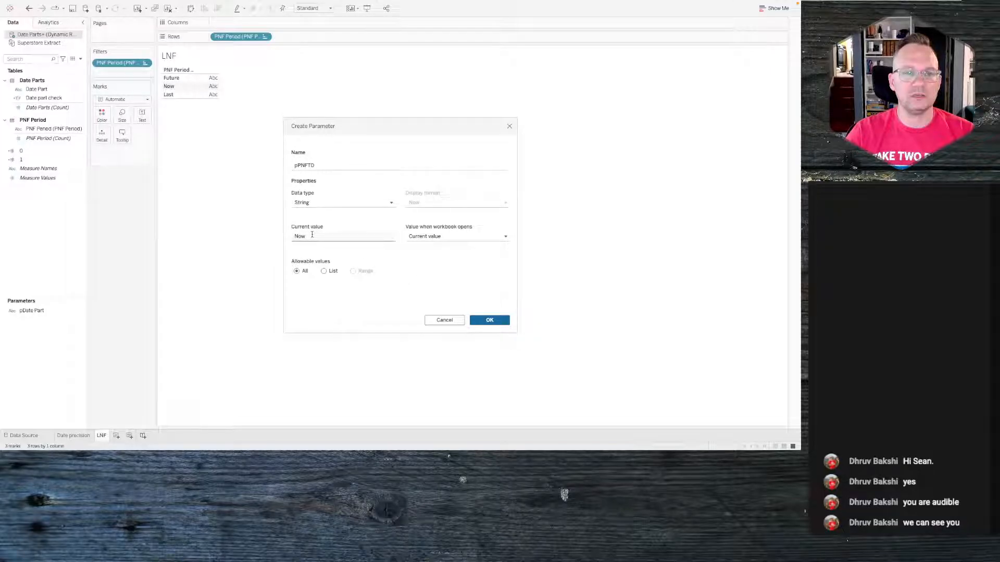
{"action": "left_click", "coordinate": [490, 320]}
{"action": "left_click", "coordinate": [490, 321]}
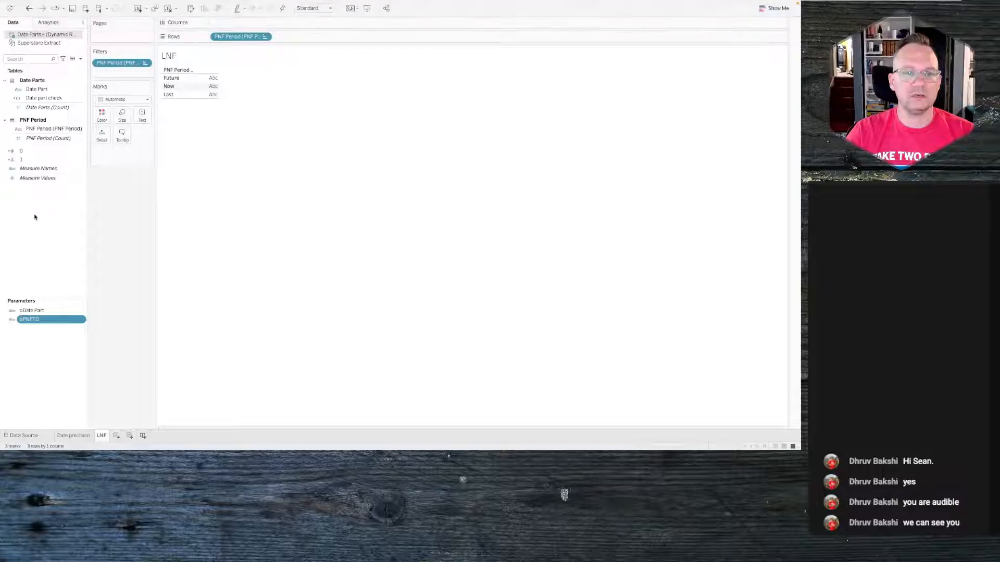
- Create a calculated field named PNF Check with the formula [pPNFTD]=[PNF Period (PNF Period)]
{"action": "right_click", "coordinate": [34, 217]}
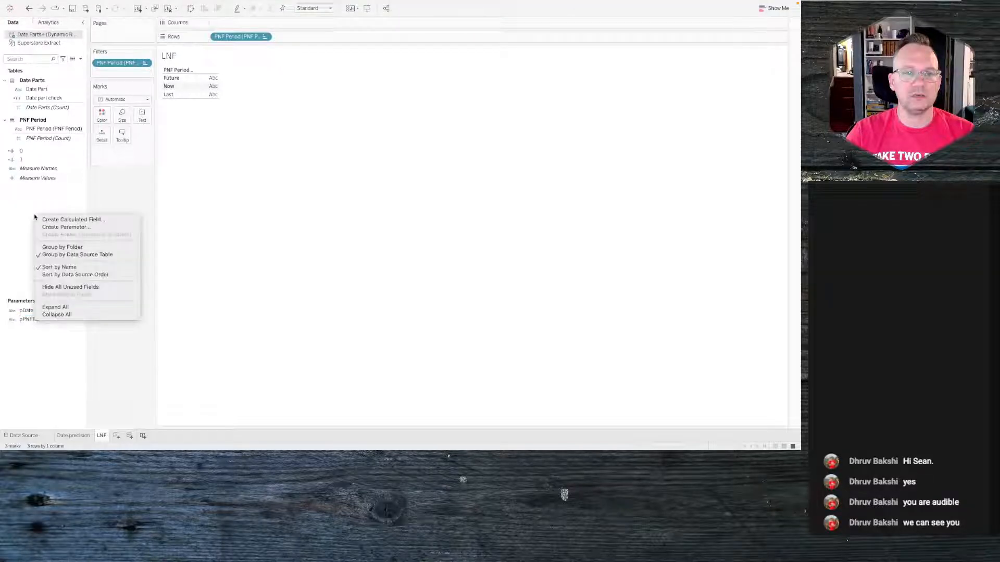
{"action": "left_click", "coordinate": [42, 219]}
{"action": "left_click", "coordinate": [318, 196]}
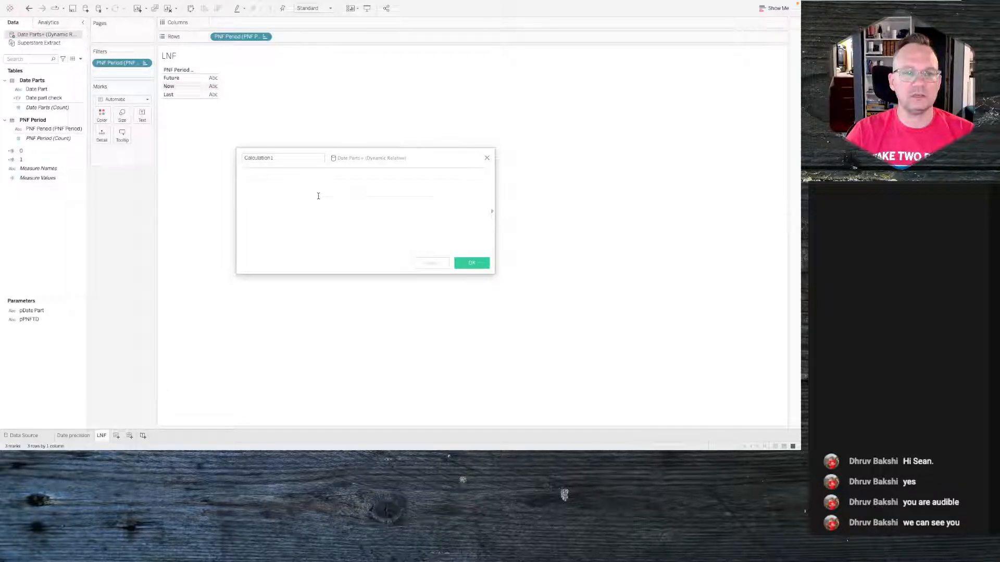
{"action": "left_click", "coordinate": [273, 157]}
{"action": "double_click", "coordinate": [271, 156]}
{"action": "type", "text": "PN"}
{"action": "type", "text": "F Check"}
{"action": "type", "text": "[pPNFTD]="}
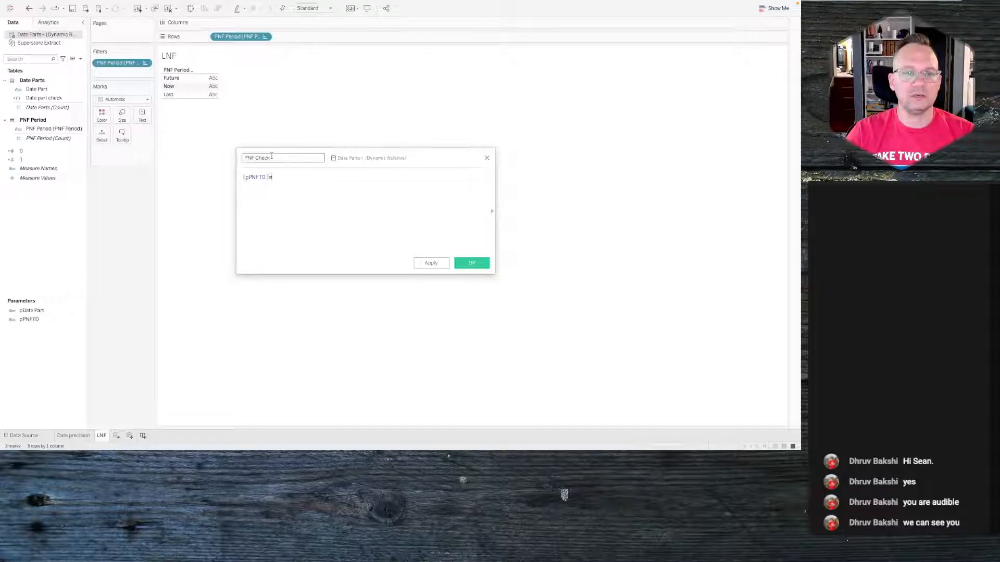
{"action": "type", "text": "[PNF Period"}
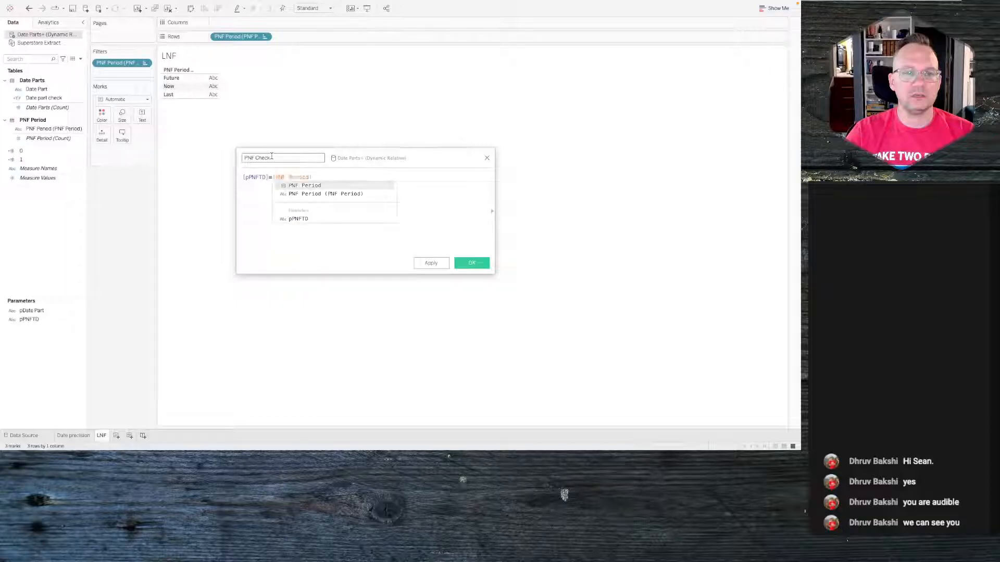
{"action": "key", "text": "Return"}
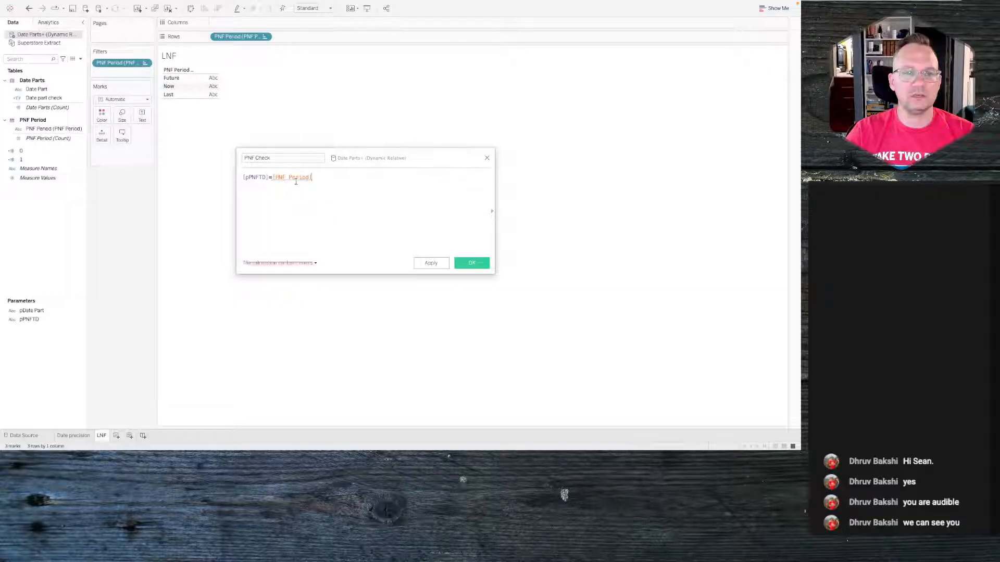
{"action": "mouse_move", "coordinate": [281, 180]}
{"action": "double_click", "coordinate": [279, 179]}
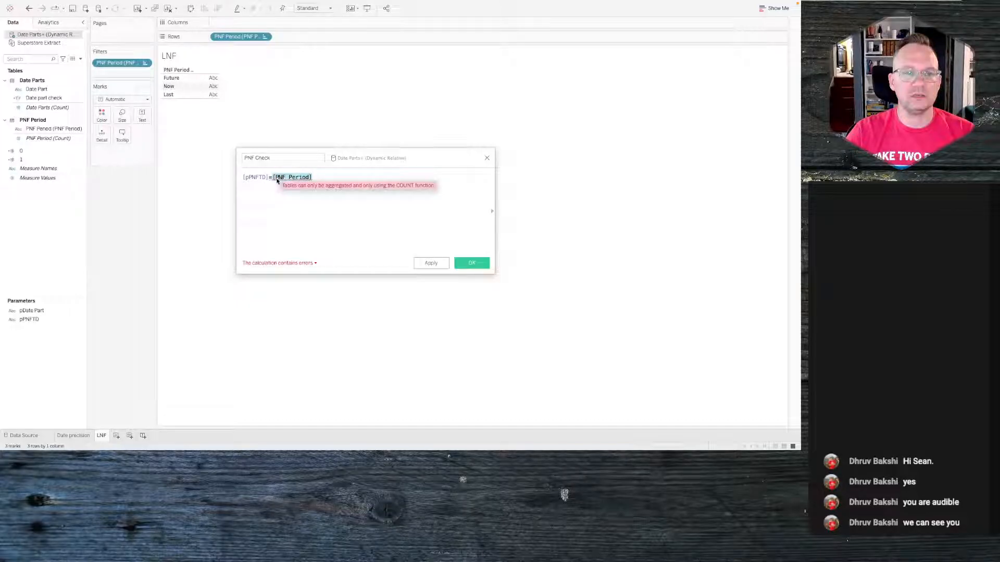
{"action": "type", "text": "pnf"}
{"action": "key", "text": "Down"}
{"action": "key", "text": "Return"}
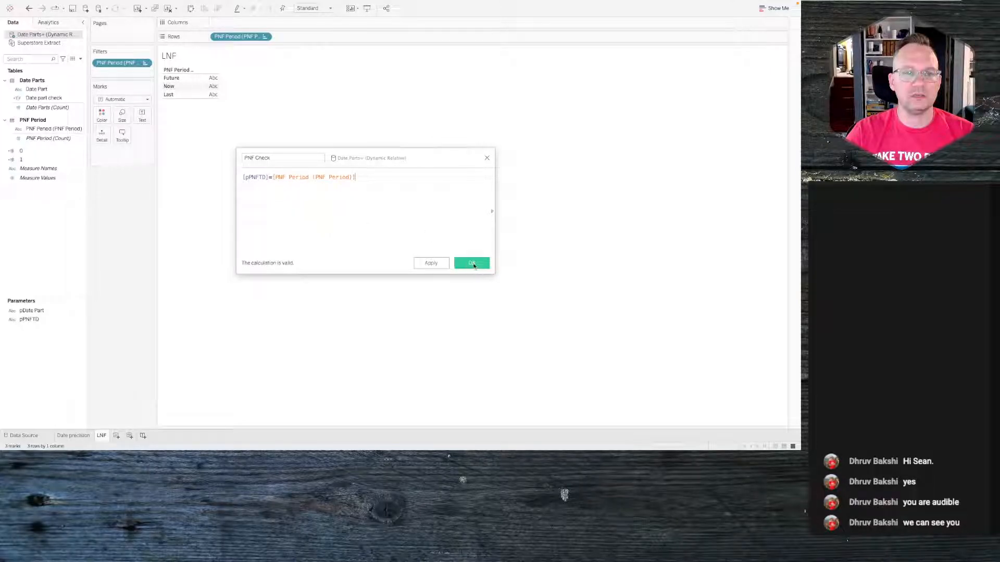
{"action": "left_click", "coordinate": [459, 262]}
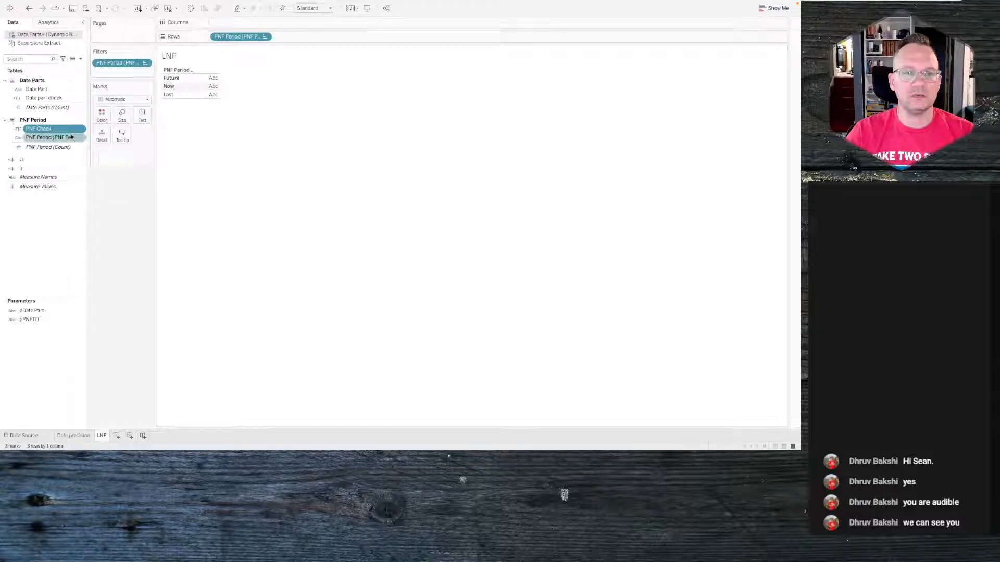
- Set the LNF sheet's mark type to Shape and color the marks by PNF Check
{"action": "left_click", "coordinate": [88, 434]}
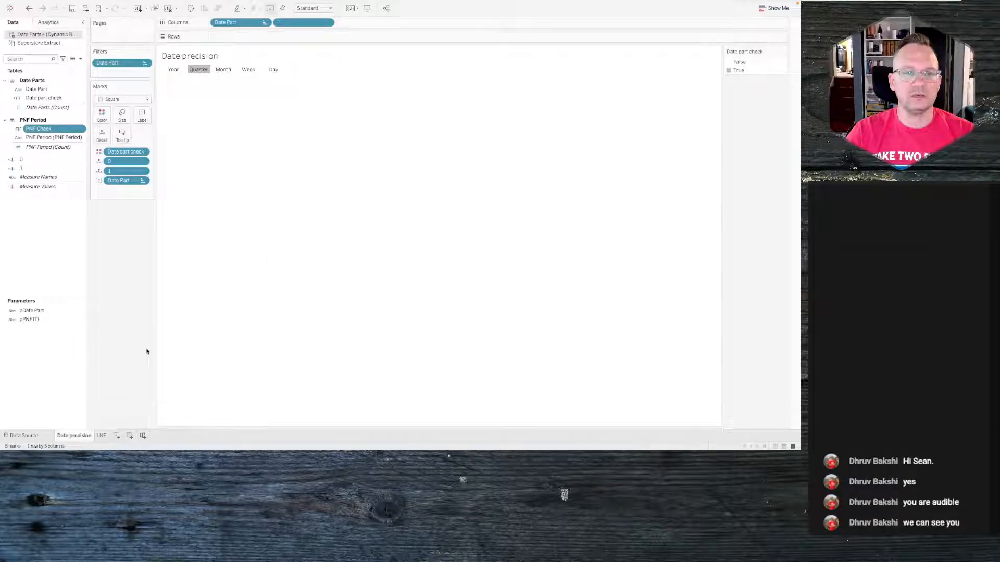
{"action": "key", "text": "ctrl+Left"}
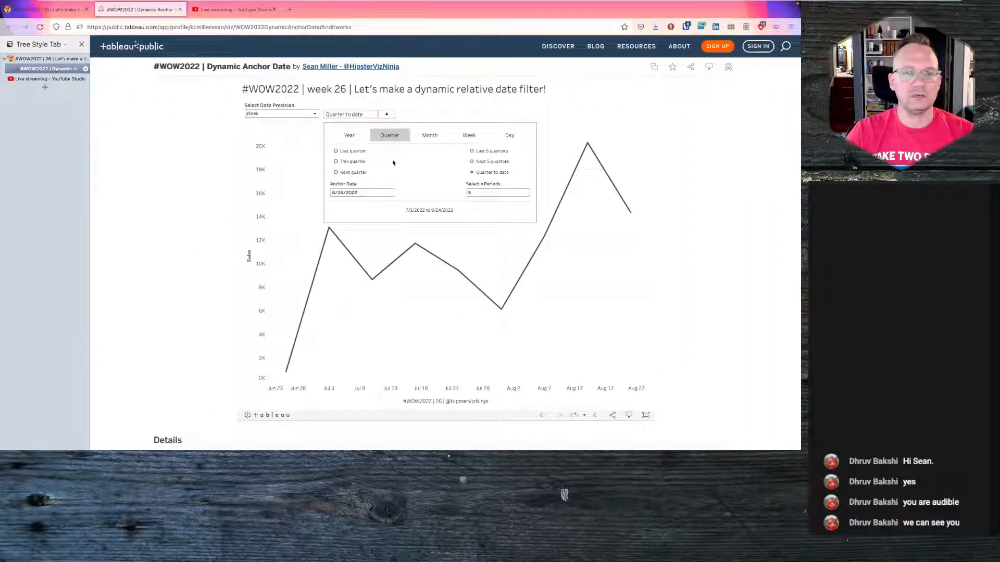
{"action": "key", "text": "ctrl+Right"}
{"action": "left_click", "coordinate": [102, 435]}
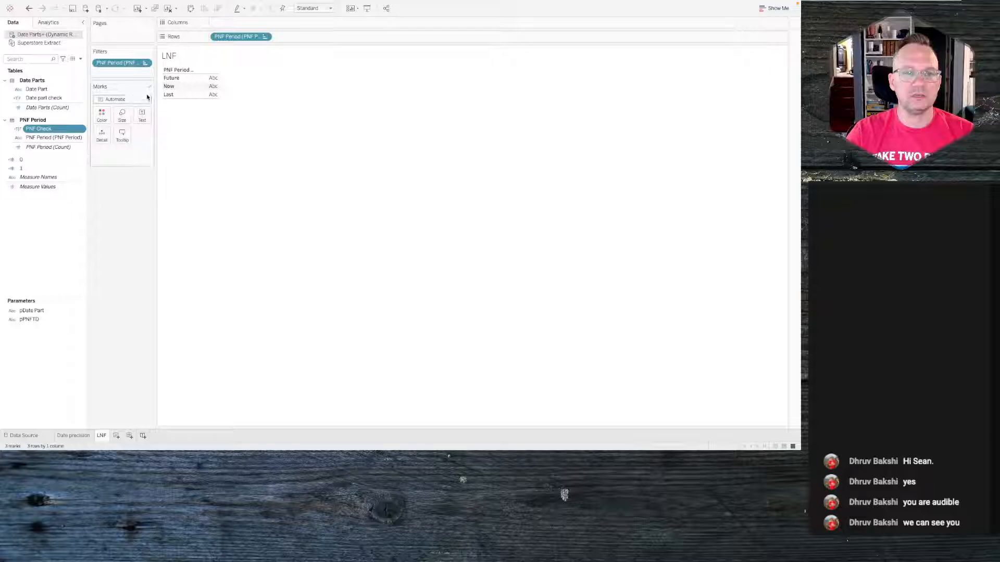
{"action": "left_click", "coordinate": [123, 99]}
{"action": "left_click", "coordinate": [131, 165]}
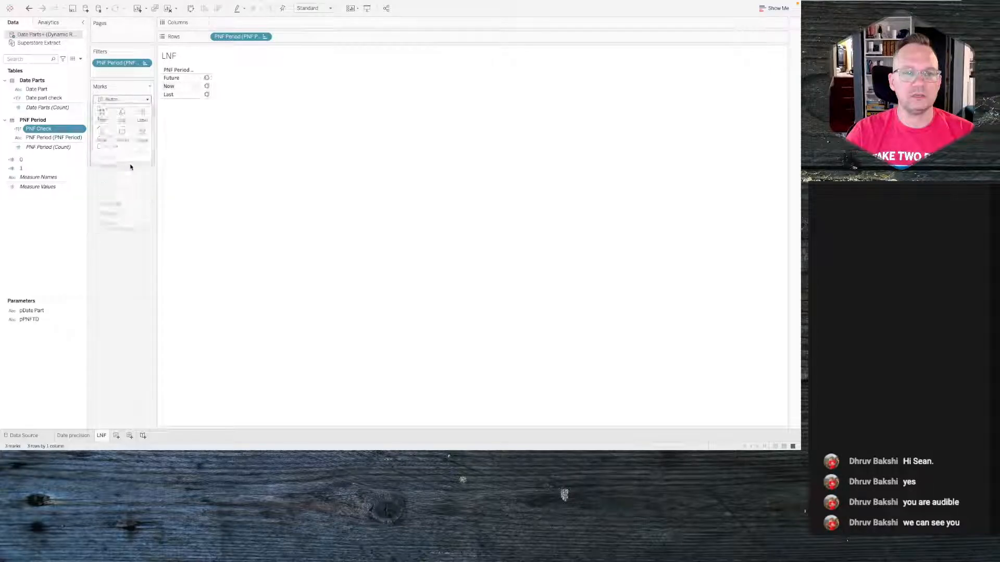
{"action": "left_click_drag", "start_coordinate": [52, 132], "coordinate": [103, 119]}
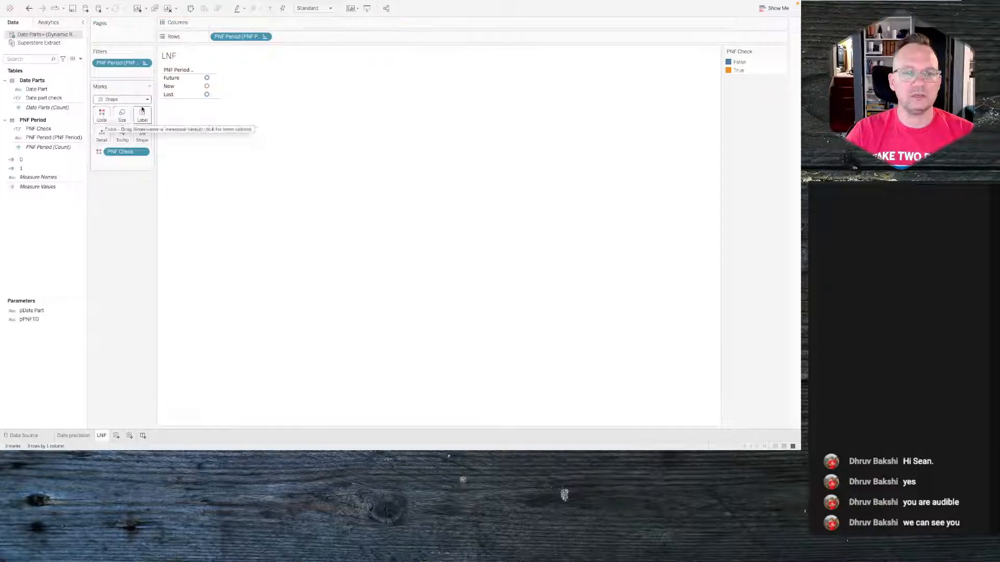
- Change the mark shape to the filled circle from the Filled shape palette
{"action": "left_click", "coordinate": [144, 137]}
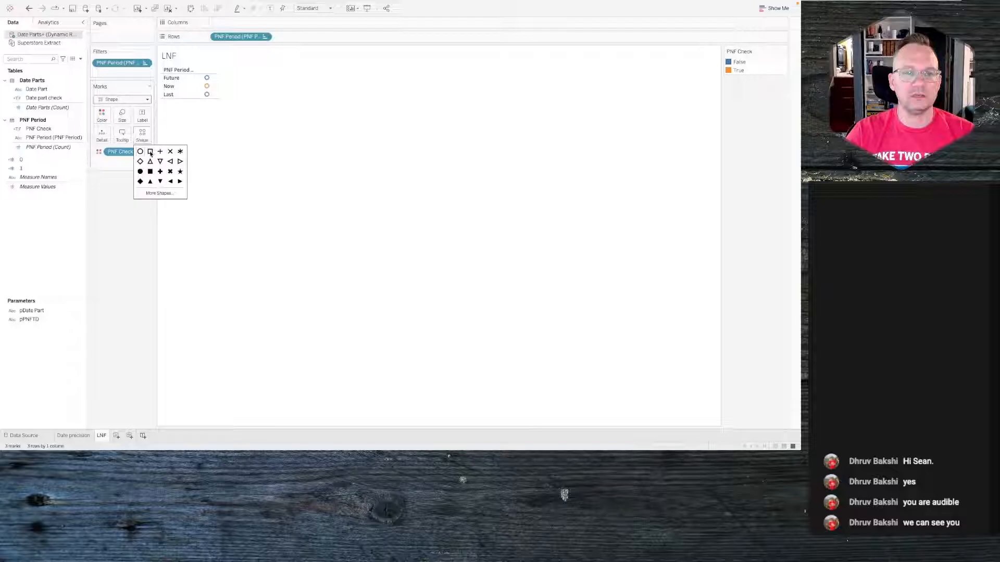
{"action": "left_click", "coordinate": [155, 194]}
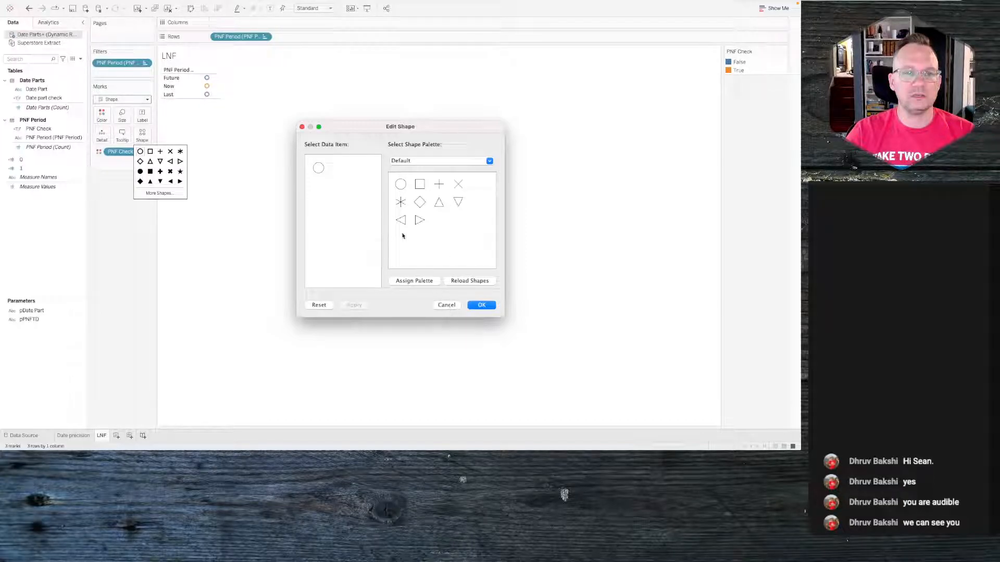
{"action": "left_click", "coordinate": [454, 281]}
{"action": "left_click", "coordinate": [422, 162]}
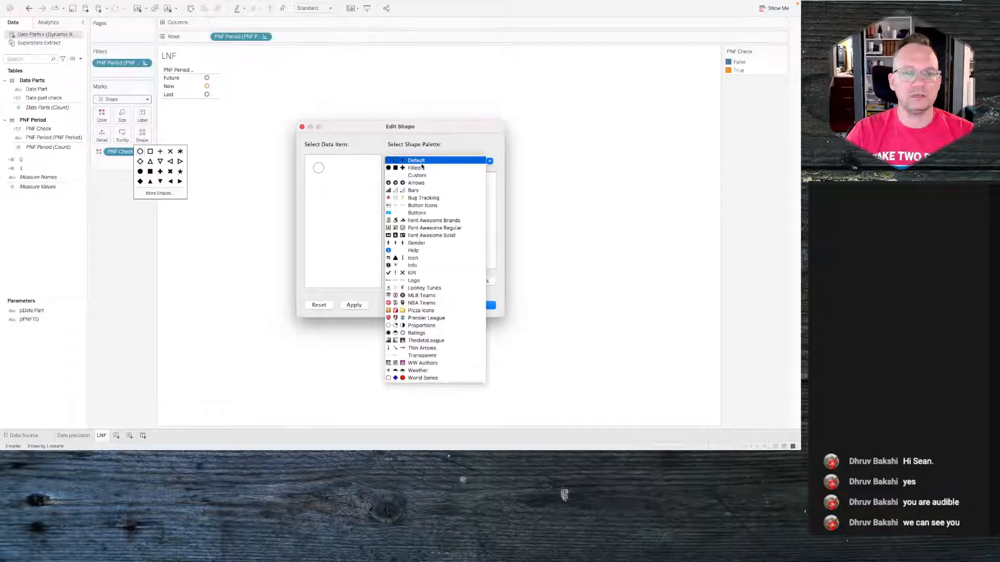
{"action": "left_click", "coordinate": [421, 168]}
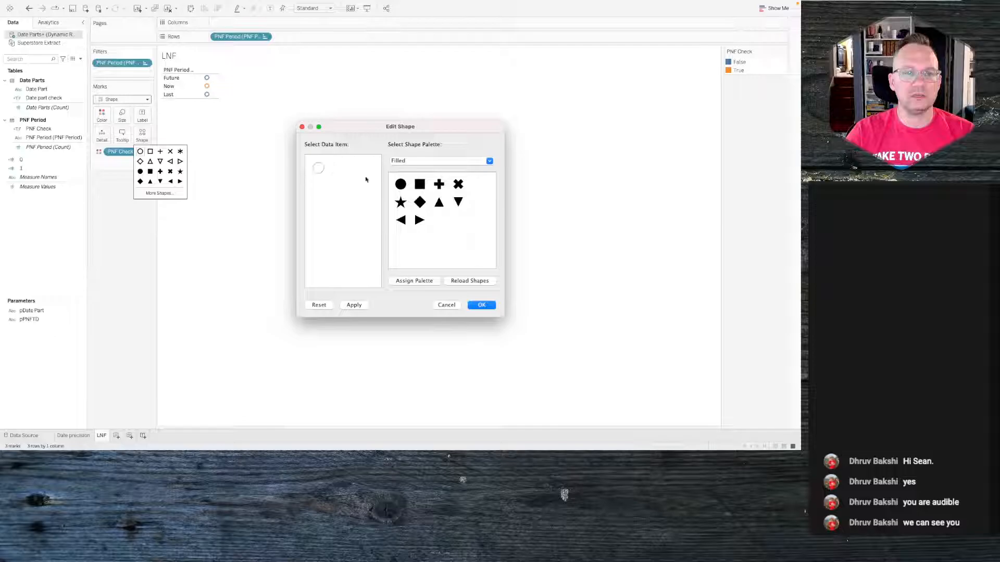
{"action": "left_click", "coordinate": [401, 184]}
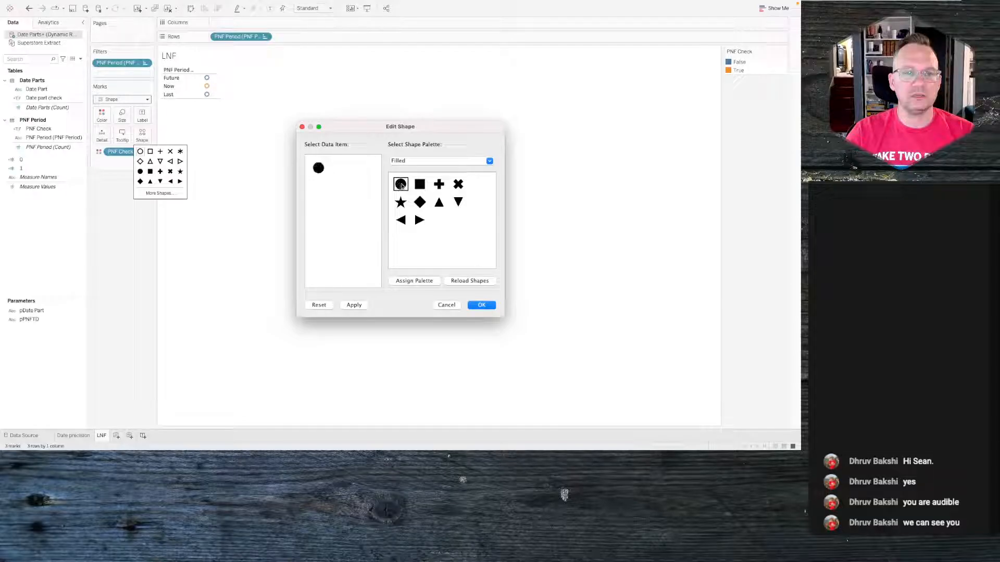
{"action": "left_click", "coordinate": [348, 306]}
{"action": "left_click", "coordinate": [472, 304]}
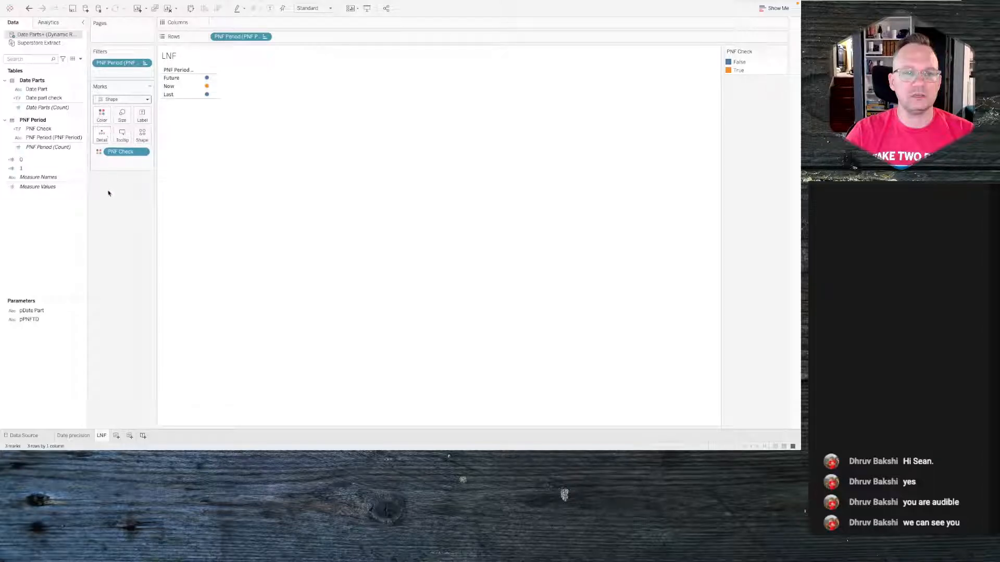
- Reopen the PNF Check calculation and the shape options to review them
{"action": "right_click", "coordinate": [50, 129]}
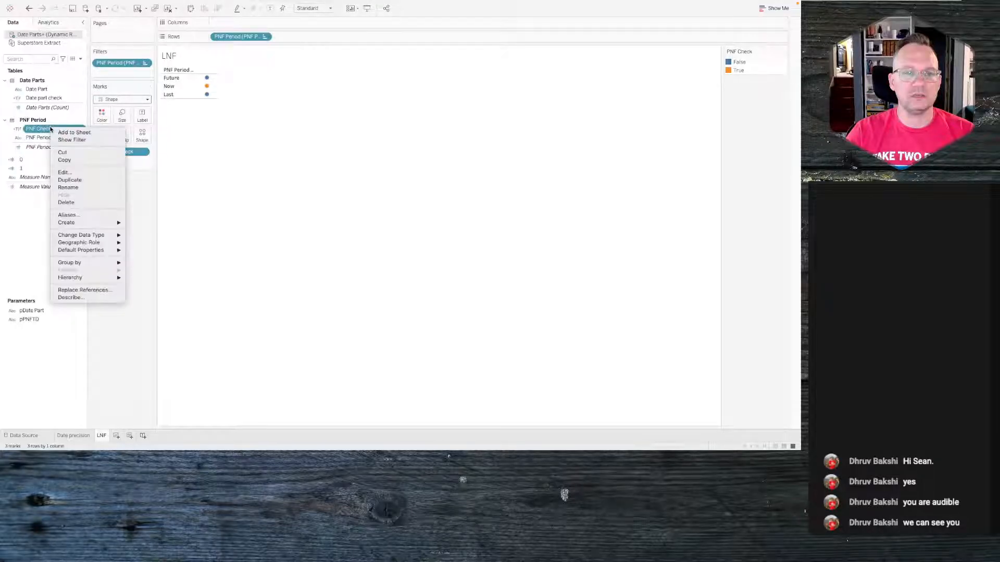
{"action": "left_click", "coordinate": [66, 172]}
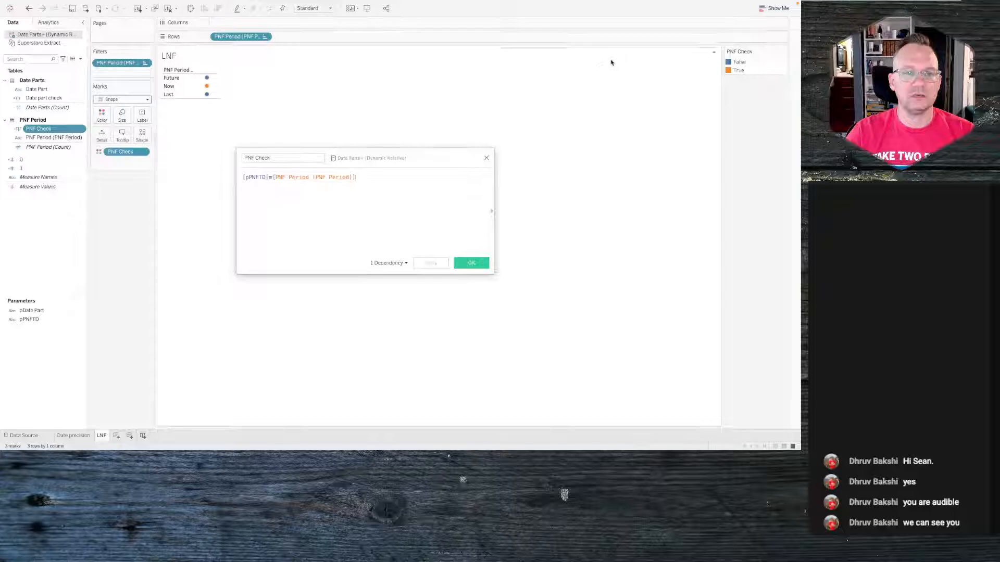
{"action": "left_click", "coordinate": [486, 158]}
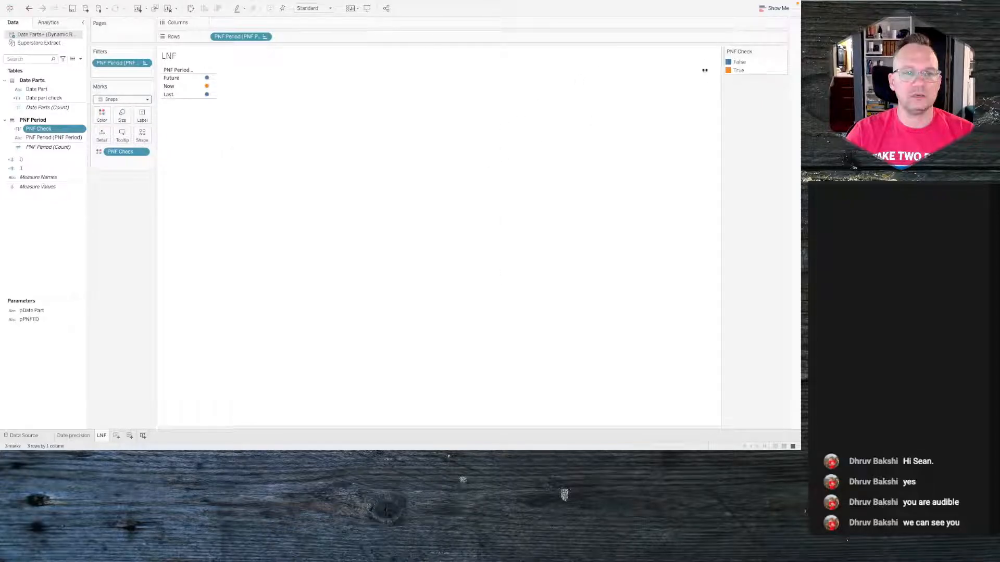
{"action": "left_click", "coordinate": [141, 138]}
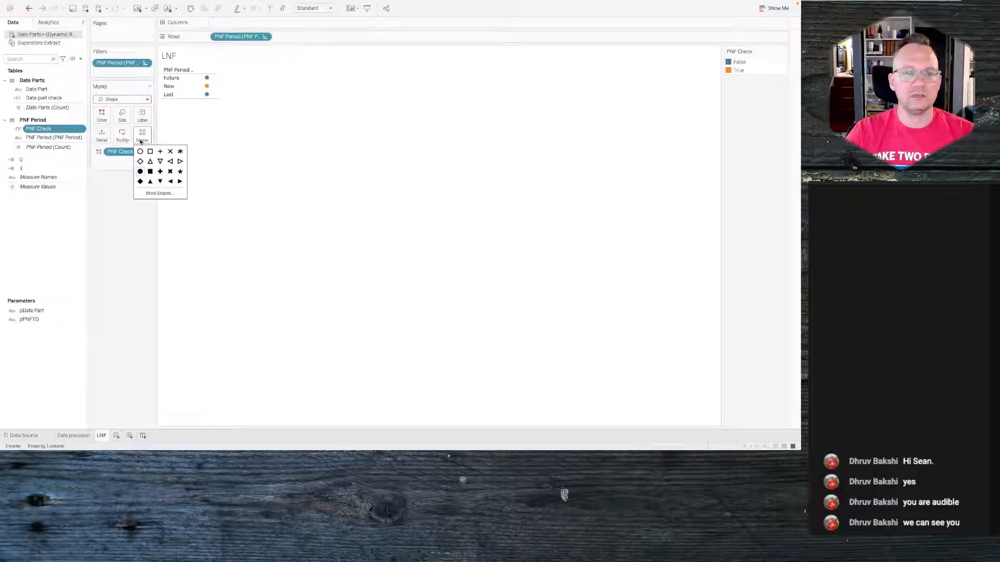
{"action": "left_click", "coordinate": [157, 193]}
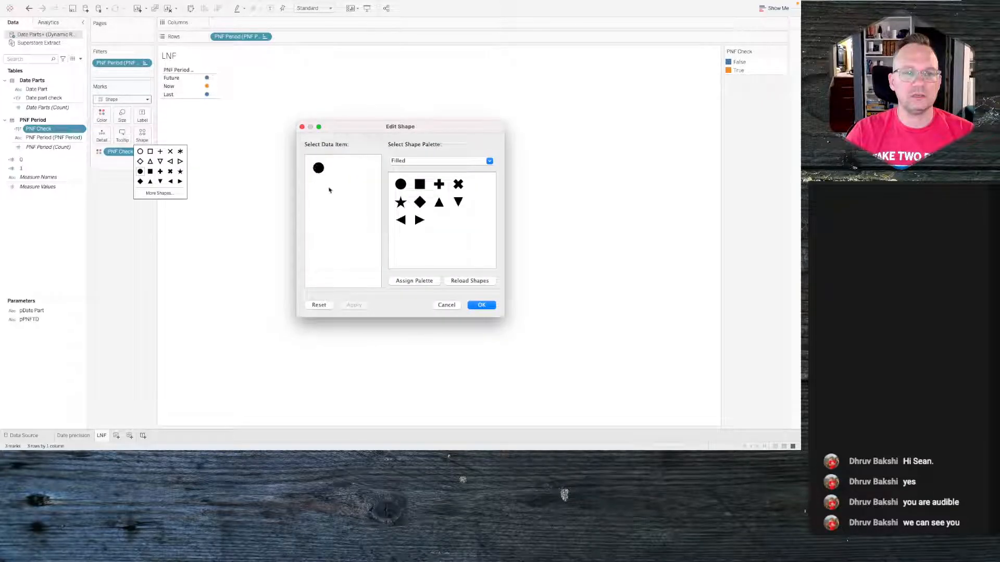
{"action": "left_click", "coordinate": [451, 309]}
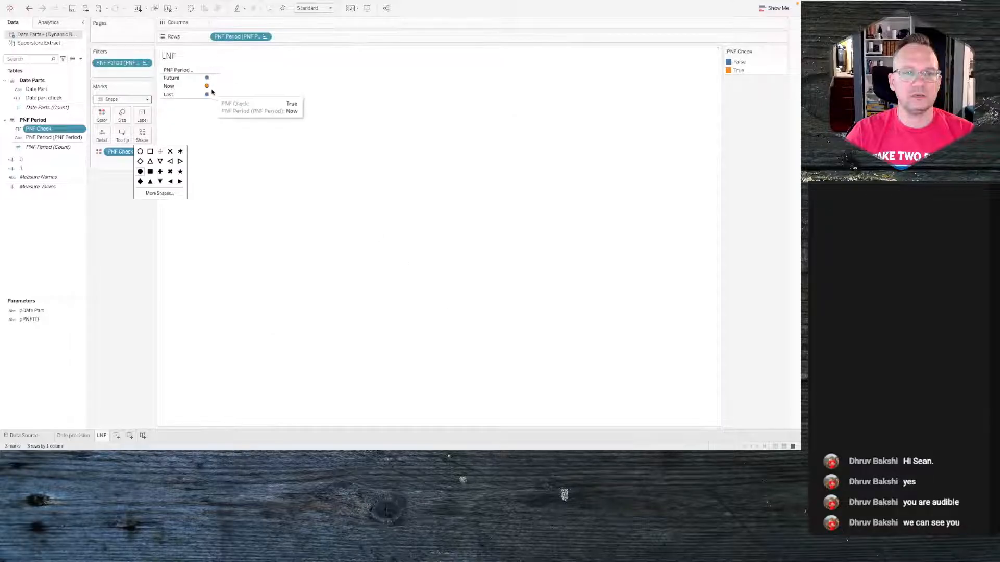
{"action": "mouse_move", "coordinate": [208, 78]}
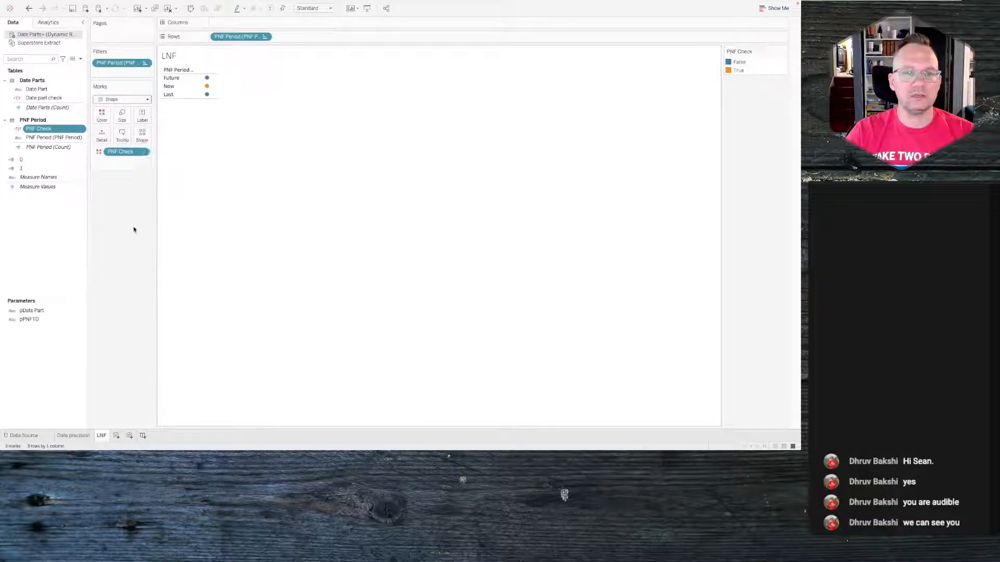
- Try shaping the marks by PNF Period and remove it again
{"action": "left_click_drag", "start_coordinate": [70, 139], "coordinate": [143, 135]}
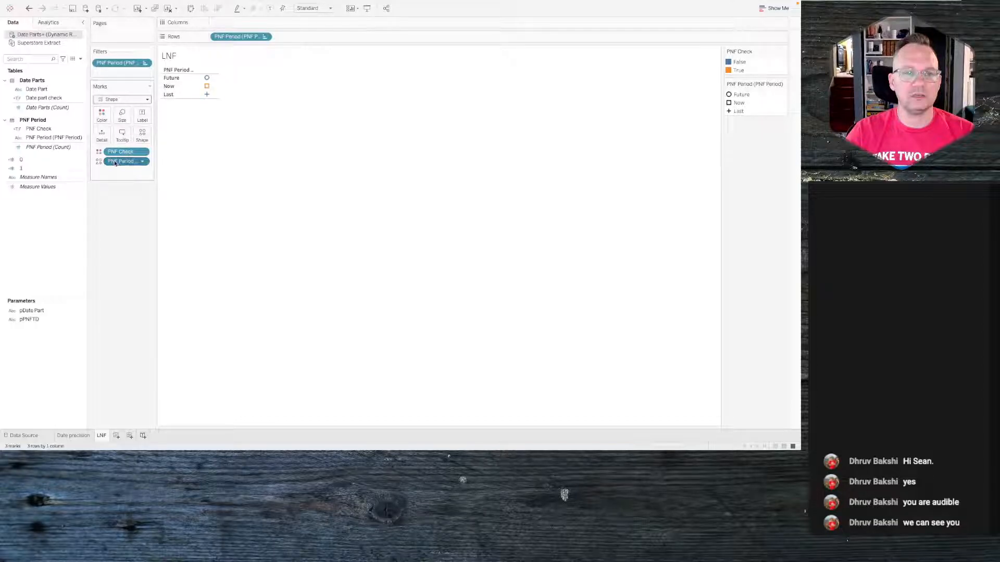
{"action": "left_click_drag", "start_coordinate": [122, 161], "coordinate": [108, 207]}
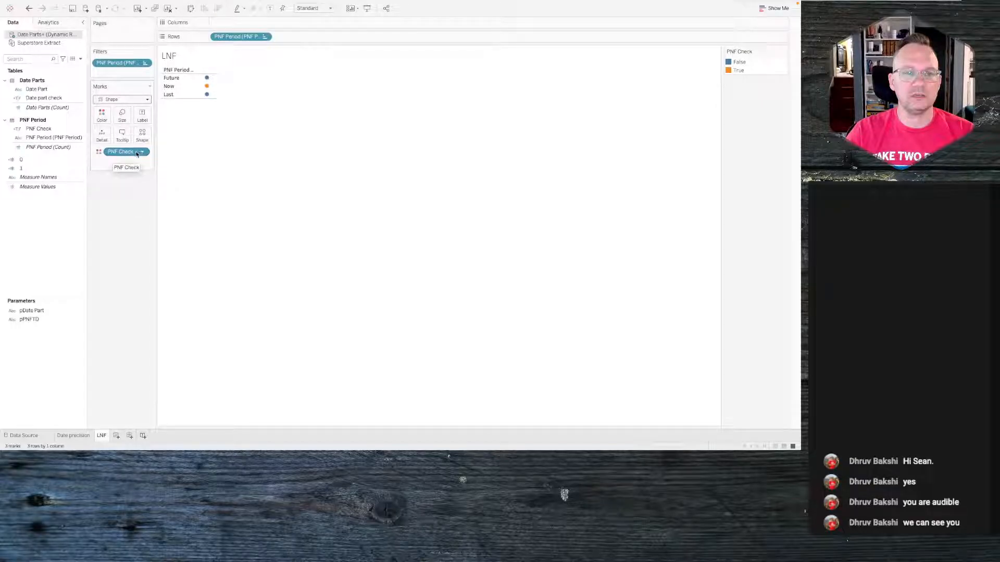
- Put PNF Check on Shape and assign the open circle to False and the filled circle to True
{"action": "mouse_move", "coordinate": [134, 153]}
{"action": "left_mouse_down"}
{"action": "mouse_move", "coordinate": [61, 132]}
{"action": "mouse_move", "coordinate": [141, 136]}
{"action": "left_mouse_up"}
{"action": "left_click", "coordinate": [142, 135]}
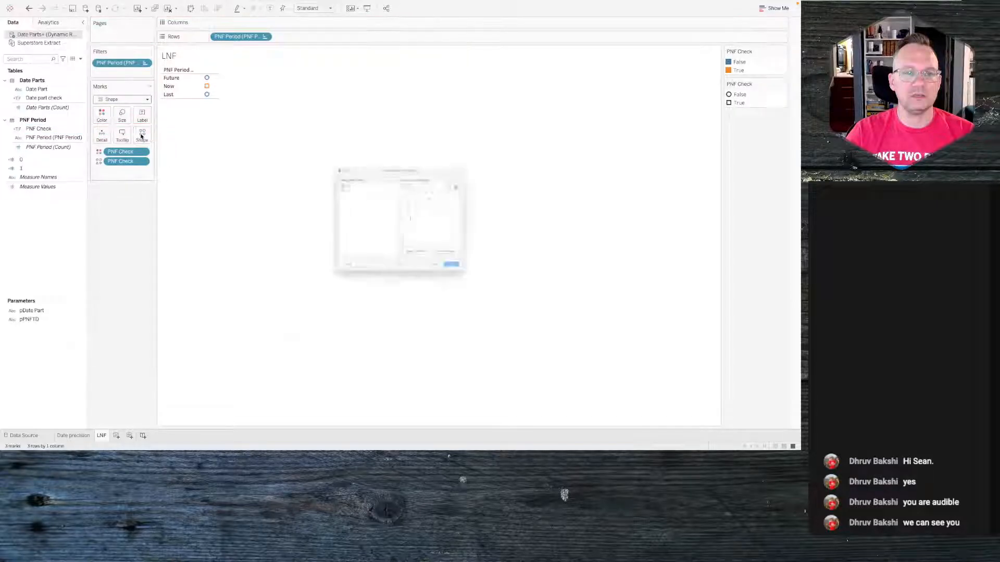
{"action": "left_click", "coordinate": [436, 161]}
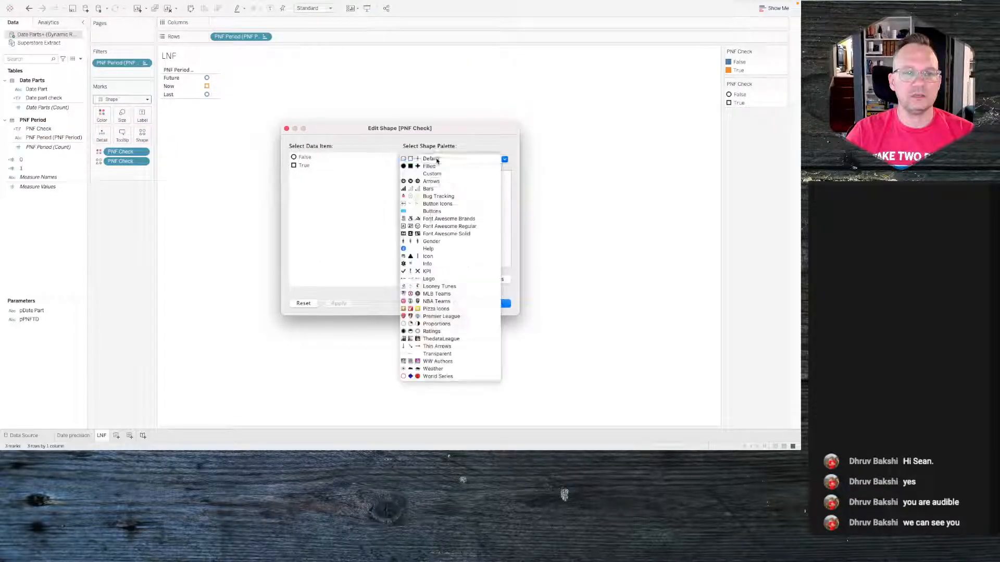
{"action": "left_click", "coordinate": [437, 161]}
{"action": "left_click", "coordinate": [468, 161]}
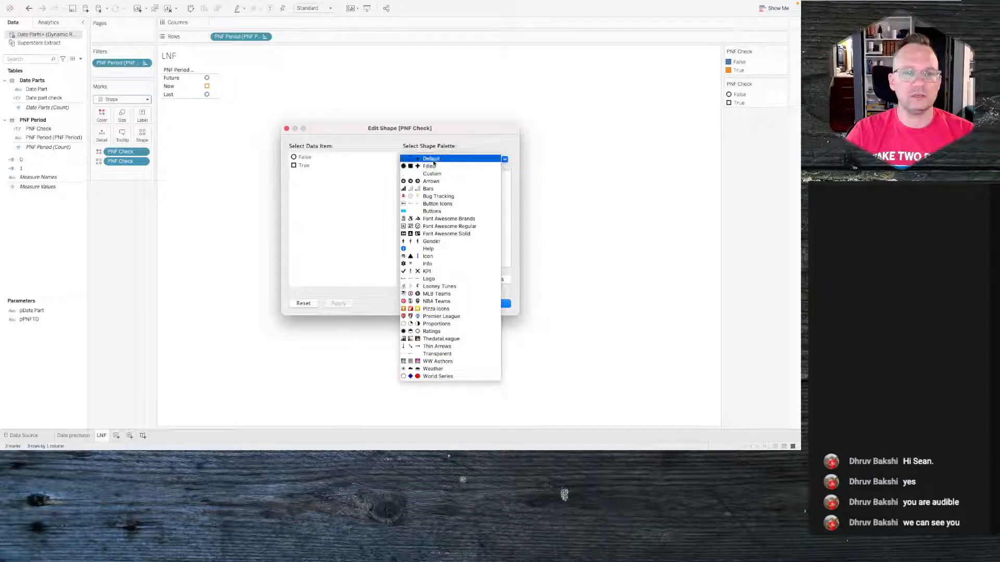
{"action": "left_click", "coordinate": [435, 159]}
{"action": "left_click", "coordinate": [302, 158]}
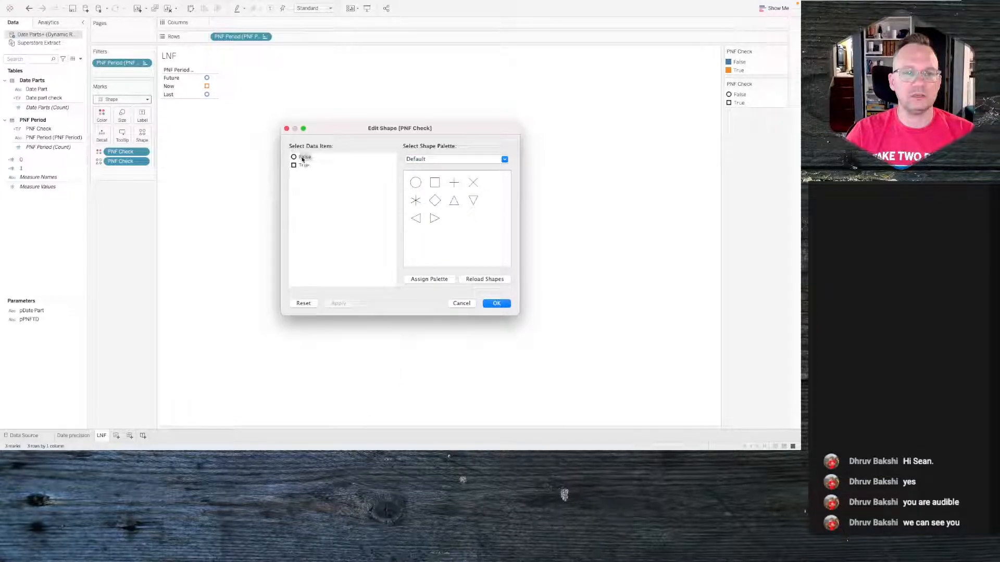
{"action": "left_click", "coordinate": [157, 270]}
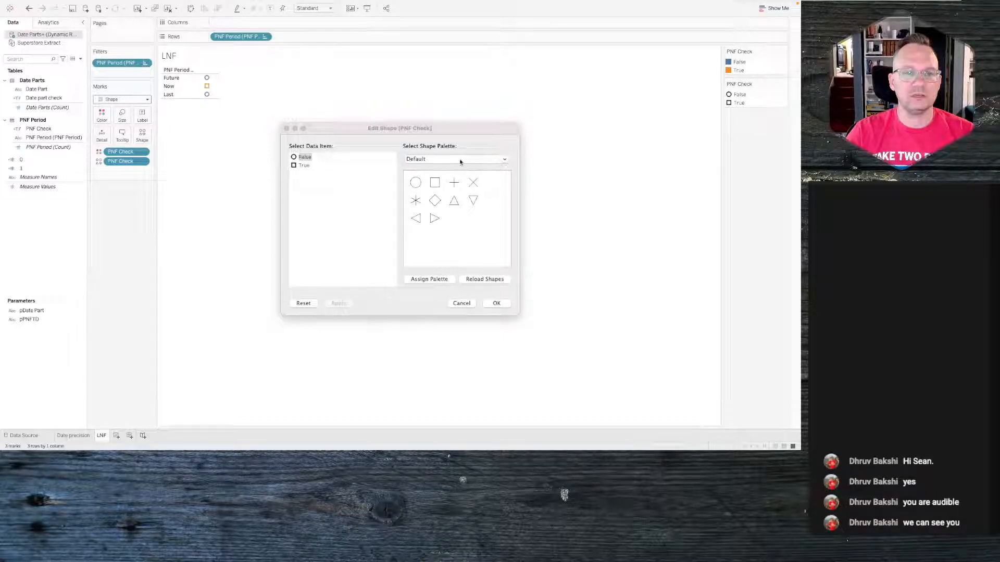
{"action": "left_click", "coordinate": [297, 165]}
{"action": "left_click", "coordinate": [446, 159]}
{"action": "left_click", "coordinate": [446, 168]}
{"action": "left_click", "coordinate": [416, 182]}
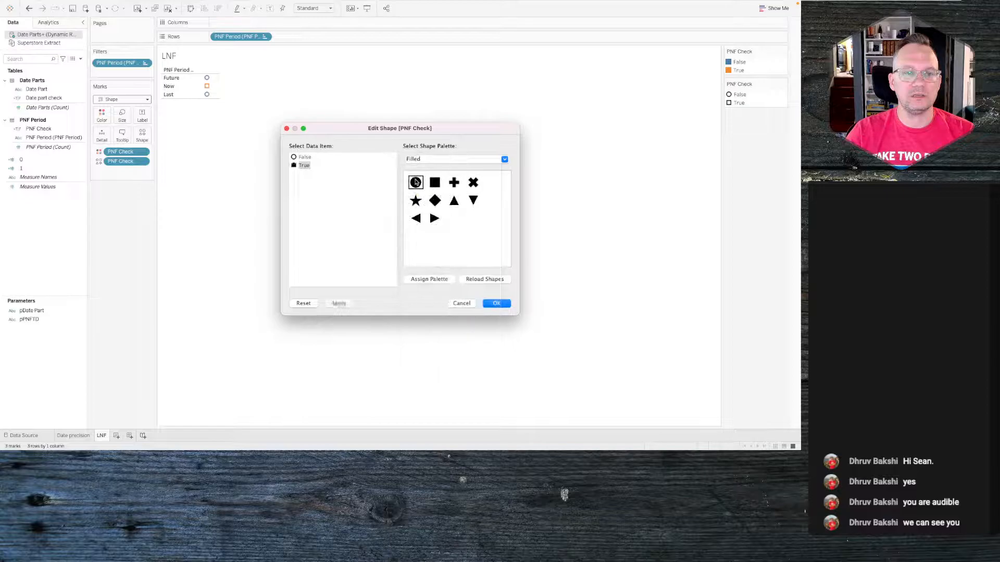
{"action": "left_click", "coordinate": [338, 303]}
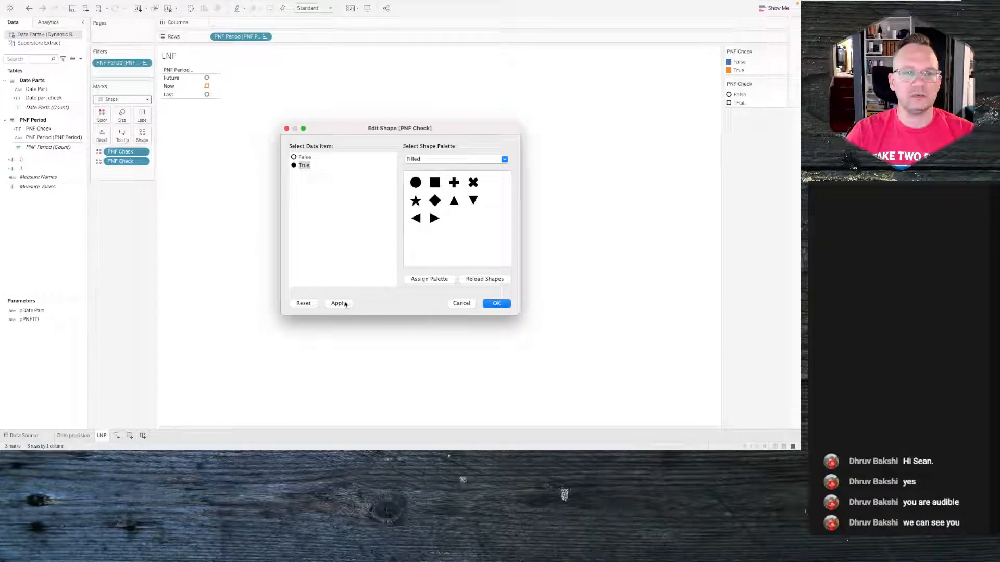
{"action": "left_click", "coordinate": [485, 304]}
- Edit the PNF Check colors so both False and True use the gray swatch
{"action": "left_click", "coordinate": [101, 114]}
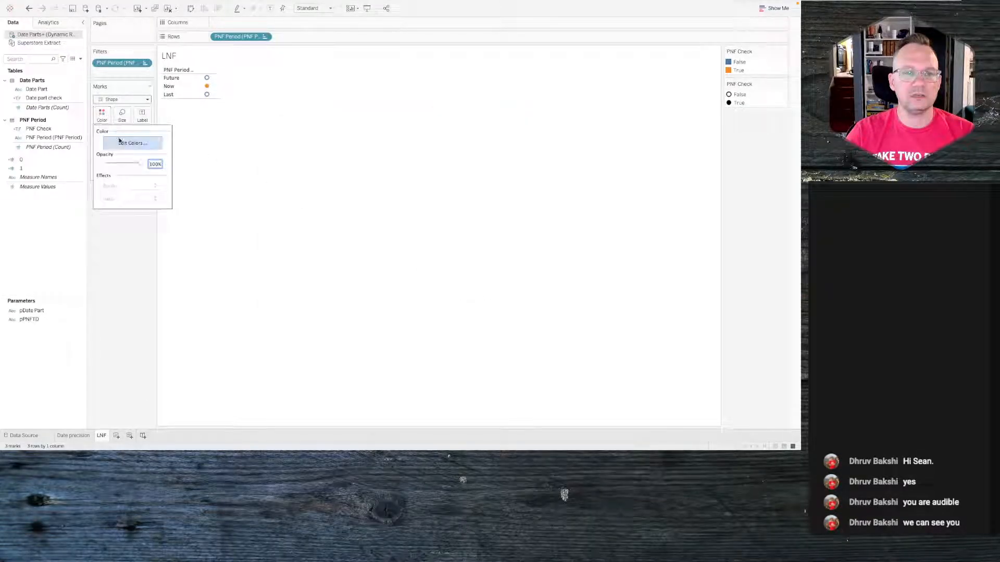
{"action": "left_click", "coordinate": [121, 142]}
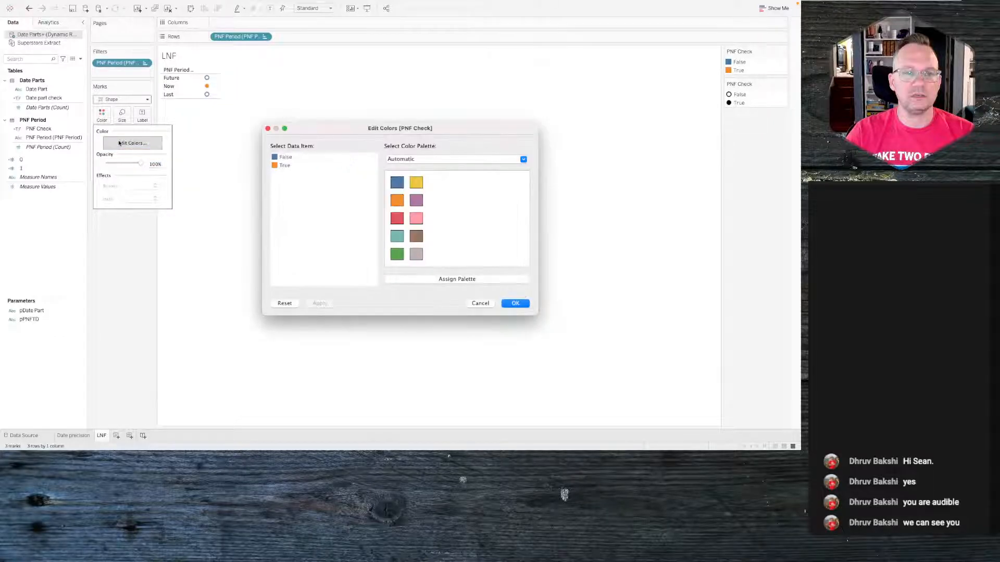
{"action": "left_click", "coordinate": [285, 158]}
{"action": "left_click", "coordinate": [416, 254]}
{"action": "left_click", "coordinate": [285, 166]}
{"action": "left_click", "coordinate": [416, 254]}
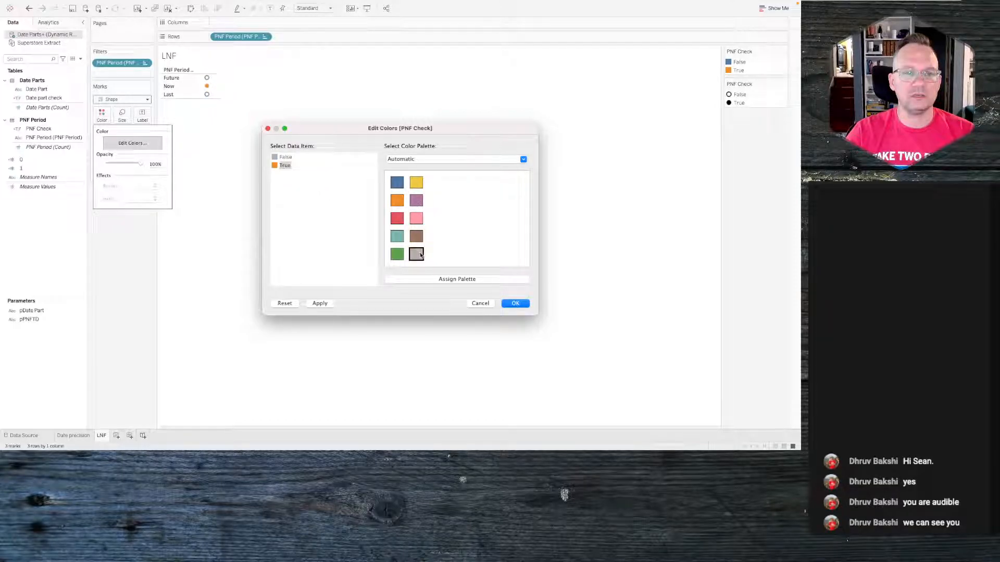
{"action": "left_click", "coordinate": [320, 303]}
{"action": "left_click", "coordinate": [522, 304]}
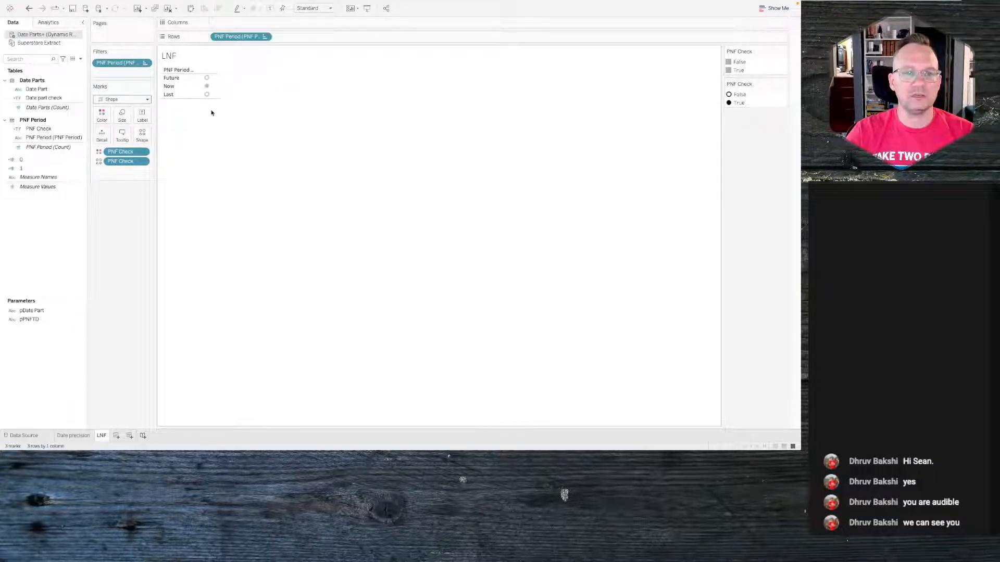
- Switch to the browser to examine the reference viz's period tabs and option labels, then return
{"action": "right_click", "coordinate": [30, 222]}
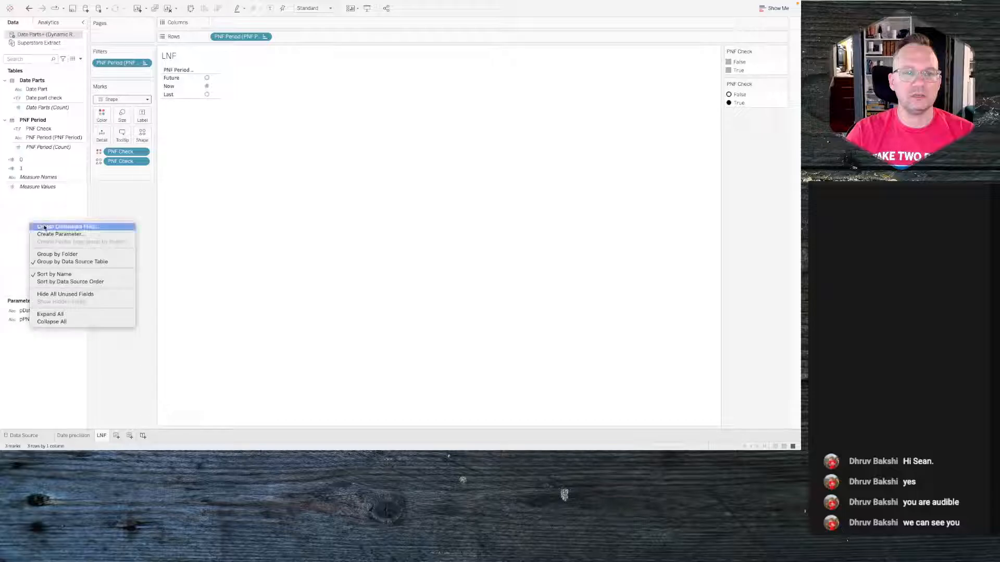
{"action": "left_click", "coordinate": [73, 214]}
{"action": "right_click", "coordinate": [58, 214]}
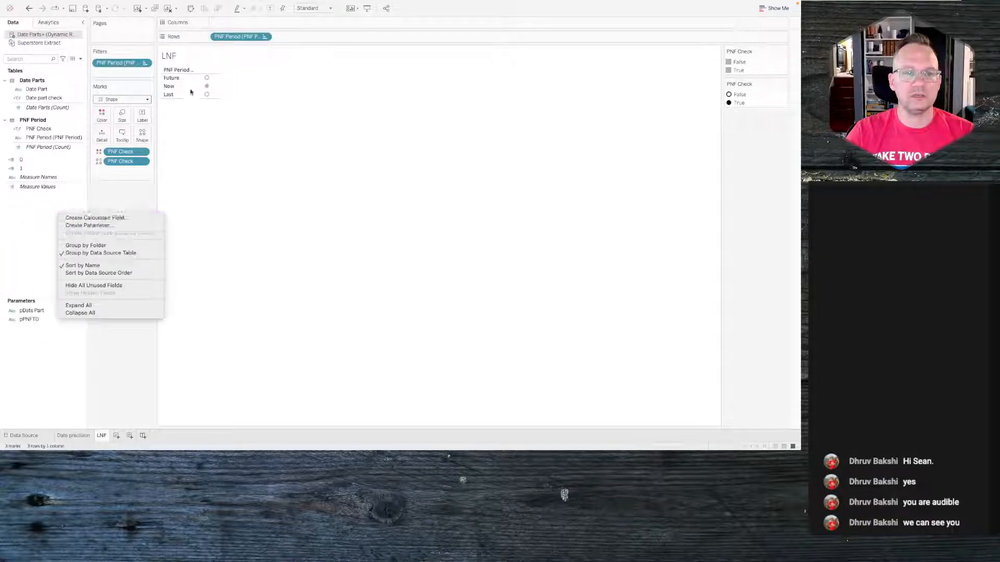
{"action": "key", "text": "ctrl+Left"}
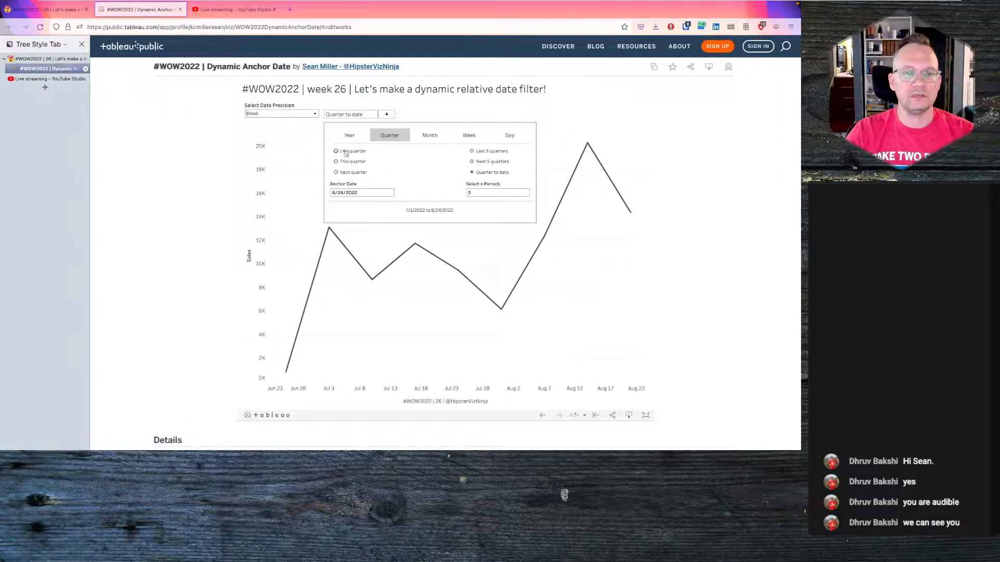
{"action": "left_click", "coordinate": [426, 136]}
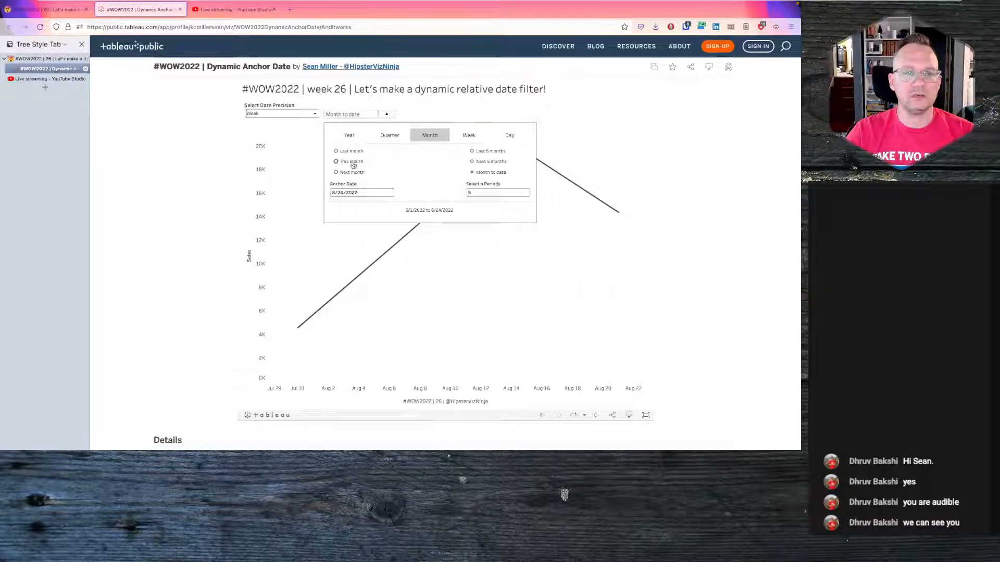
{"action": "left_click", "coordinate": [389, 136]}
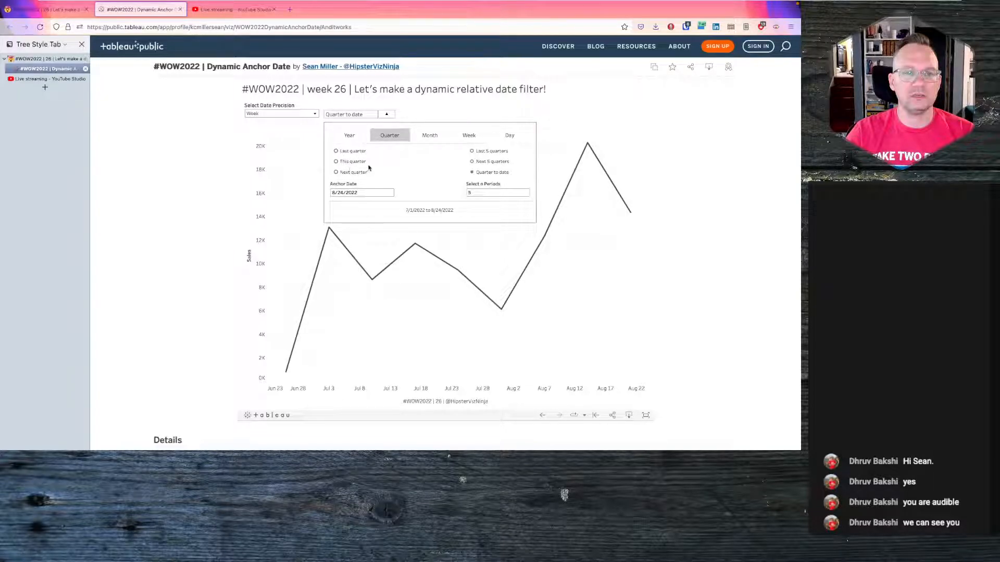
{"action": "key", "text": "ctrl+Right"}
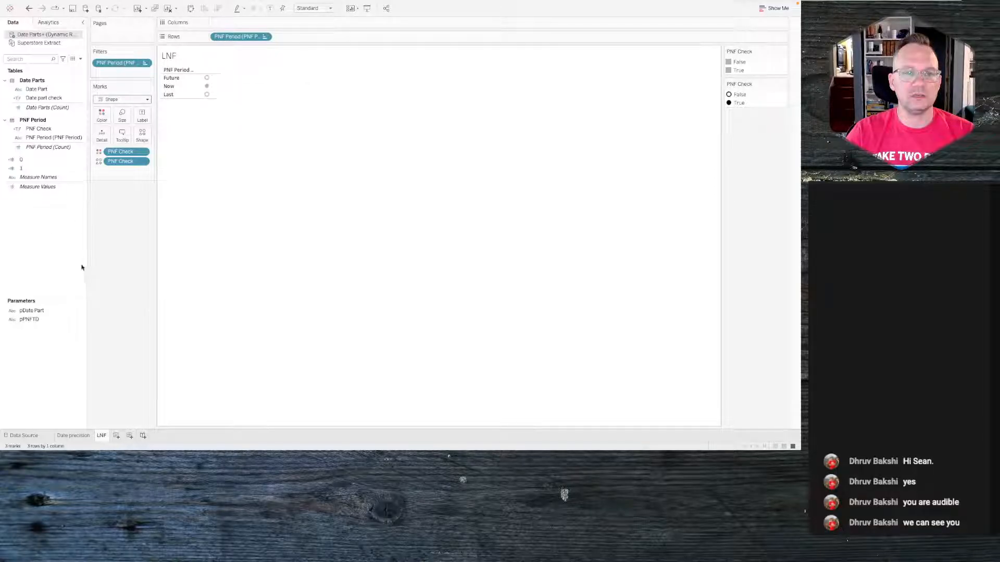
- Create a new calculated field named PNF Text
{"action": "right_click", "coordinate": [47, 233]}
{"action": "left_click", "coordinate": [59, 235]}
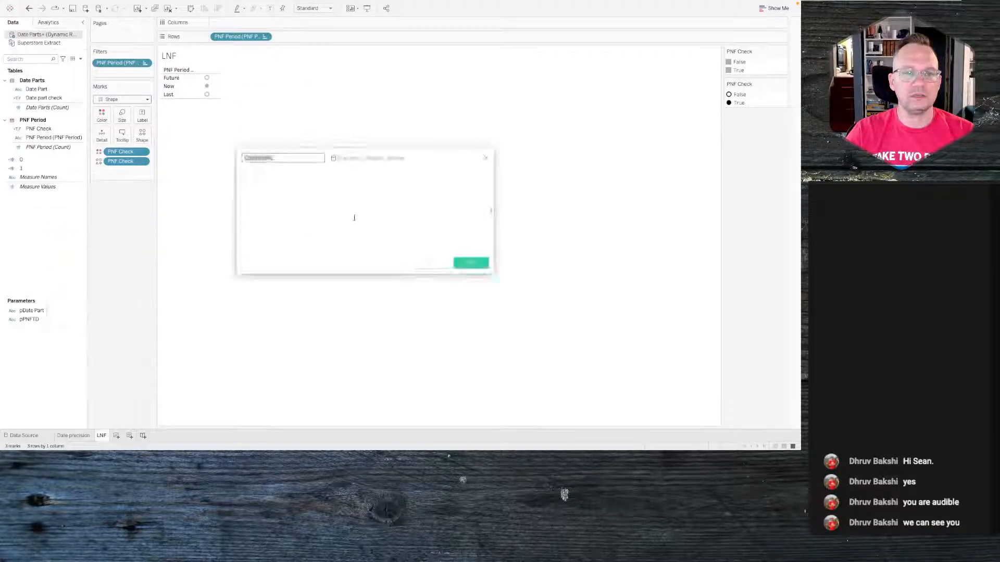
{"action": "type", "text": "PN"}
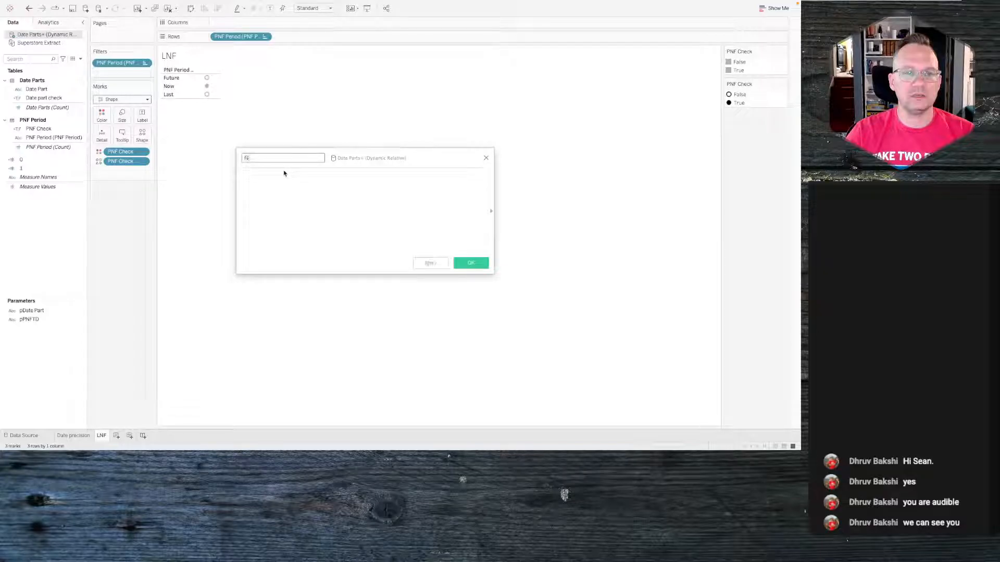
{"action": "type", "text": "F Check"}
{"action": "left_click", "coordinate": [284, 173]}
{"action": "left_click_drag", "start_coordinate": [254, 158], "coordinate": [346, 158]}
{"action": "key", "text": "BackSpace"}
{"action": "type", "text": "Text"}
- Enter the formula CASE [pPNFTD] when "Now" then "This "+[pDate Part] when "Future" then "Next "+[pDate Part] else "Last "+[pDate Part] END
{"action": "left_click", "coordinate": [300, 185]}
{"action": "type", "text": "if"}
{"action": "key", "text": "BackSpace"}
{"action": "key", "text": "BackSpace"}
{"action": "type", "text": "case"}
{"action": "key", "text": "BackSpace"}
{"action": "key", "text": "BackSpace"}
{"action": "key", "text": "BackSpace"}
{"action": "key", "text": "BackSpace"}
{"action": "key", "text": "BackSpace"}
{"action": "type", "text": "CASE "}
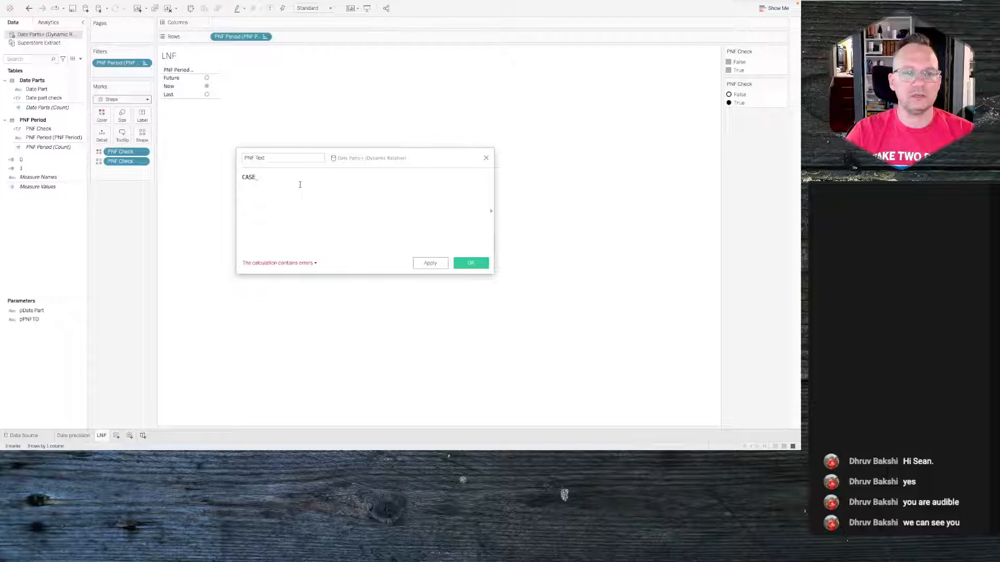
{"action": "type", "text": "IF"}
{"action": "key", "text": "BackSpace"}
{"action": "key", "text": "BackSpace"}
{"action": "key", "text": "BackSpace"}
{"action": "type", "text": "[p"}
{"action": "key", "text": "Return"}
{"action": "type", "text": "when \"now"}
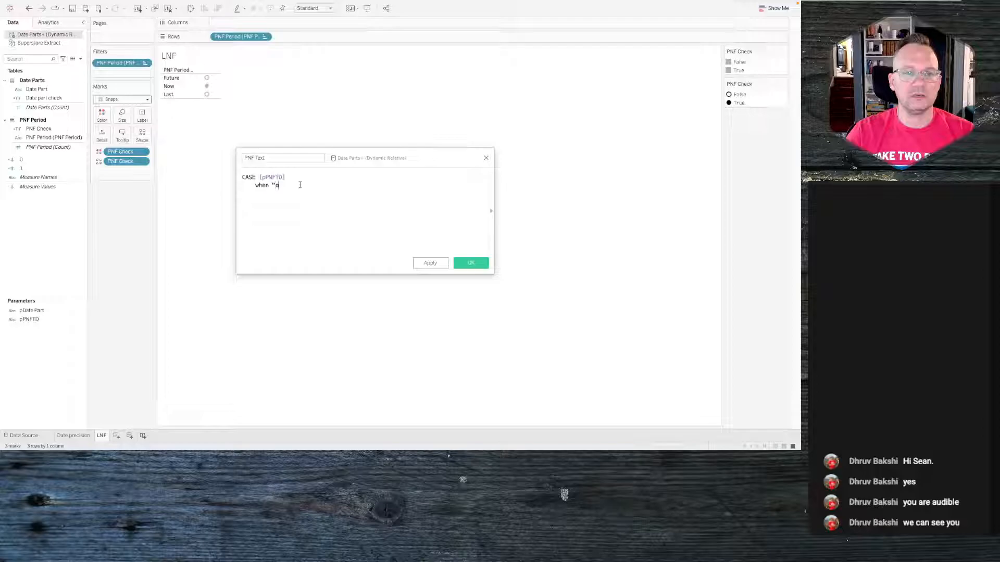
{"action": "type", "text": "ow\" then \"this \"+"}
{"action": "type", "text": "[pDate Part]"}
{"action": "key", "text": "Tab"}
{"action": "type", "text": "when "}
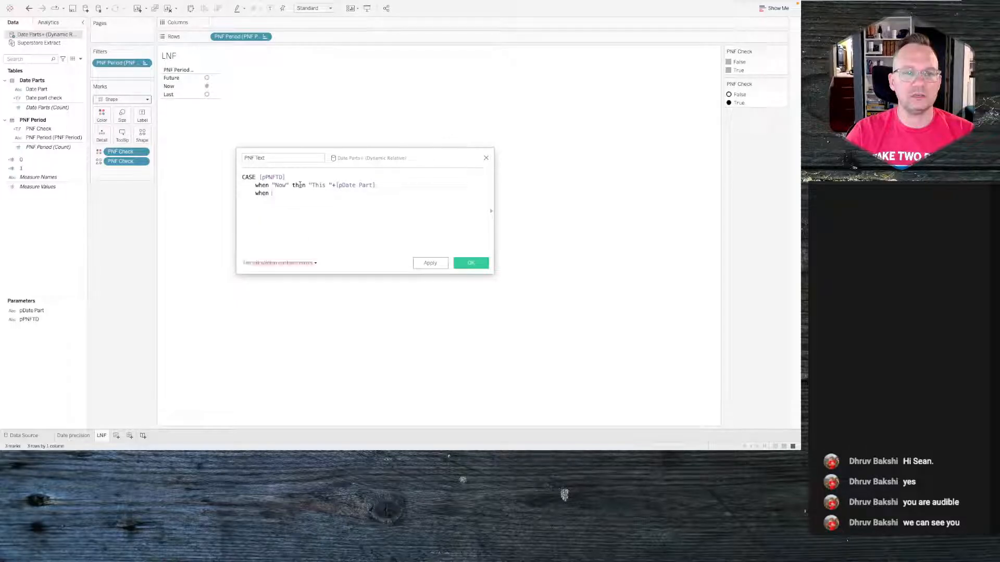
{"action": "type", "text": "\"Future\" then \"th"}
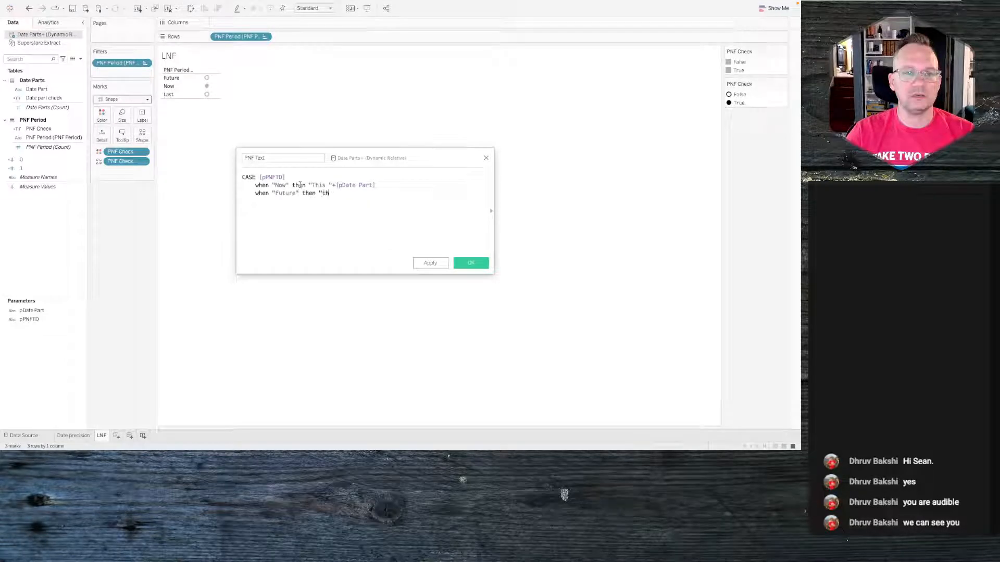
{"action": "type", "text": "is"}
{"action": "type", "text": "N"}
{"action": "type", "text": "ext\""}
{"action": "type", "text": "\""}
{"action": "type", "text": "+pd"}
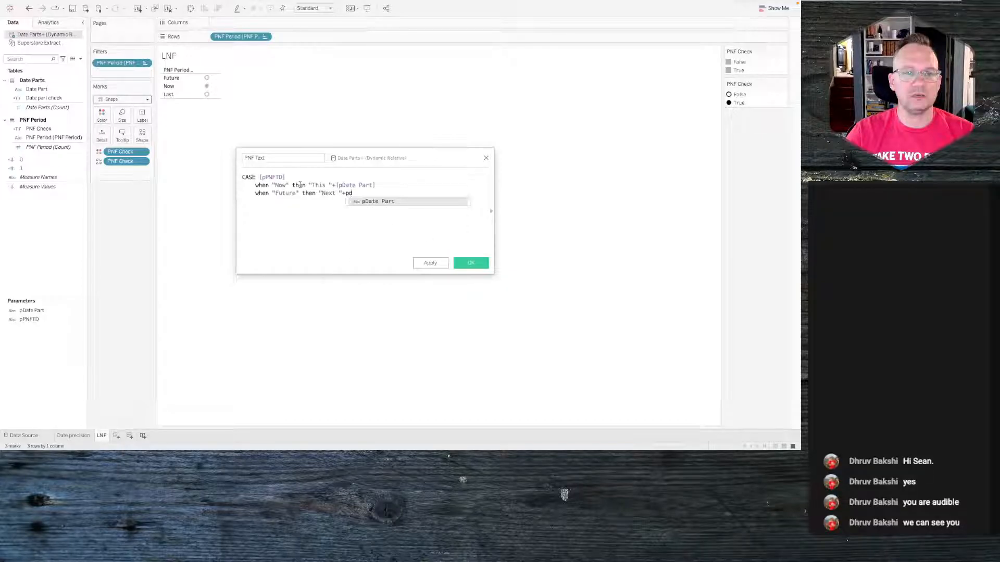
{"action": "key", "text": "Return"}
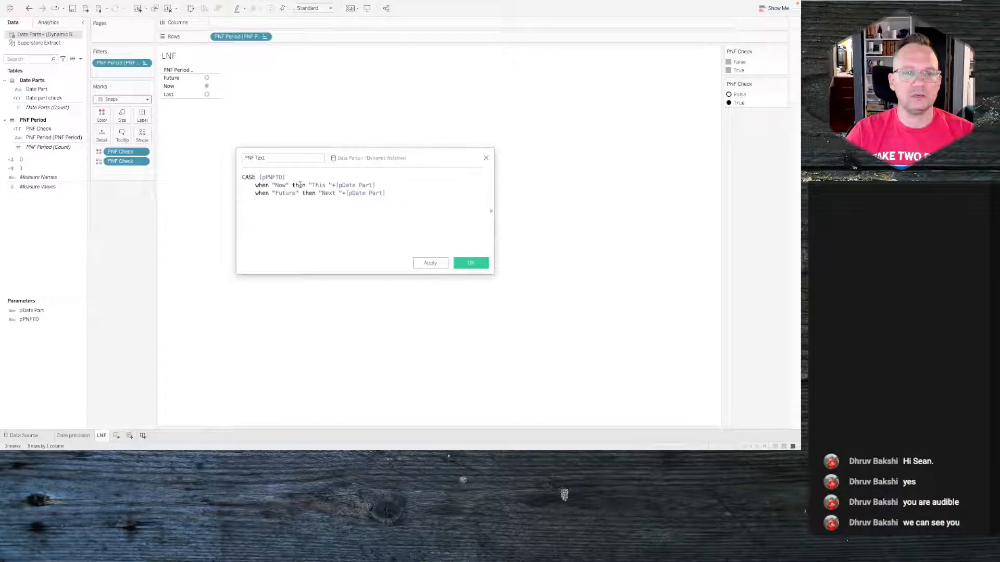
{"action": "type", "text": "else \"last \""}
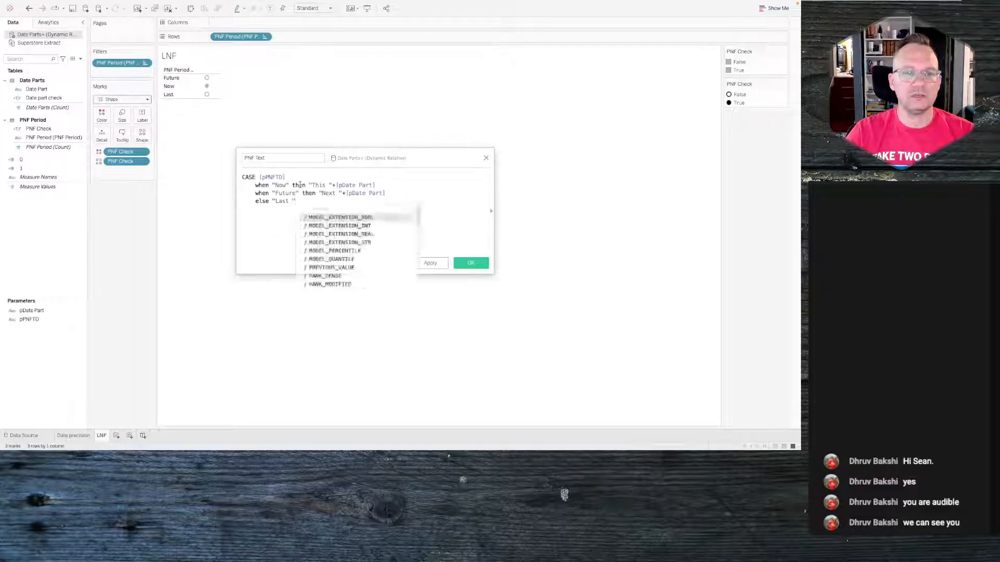
{"action": "type", "text": "+[pDate Part"}
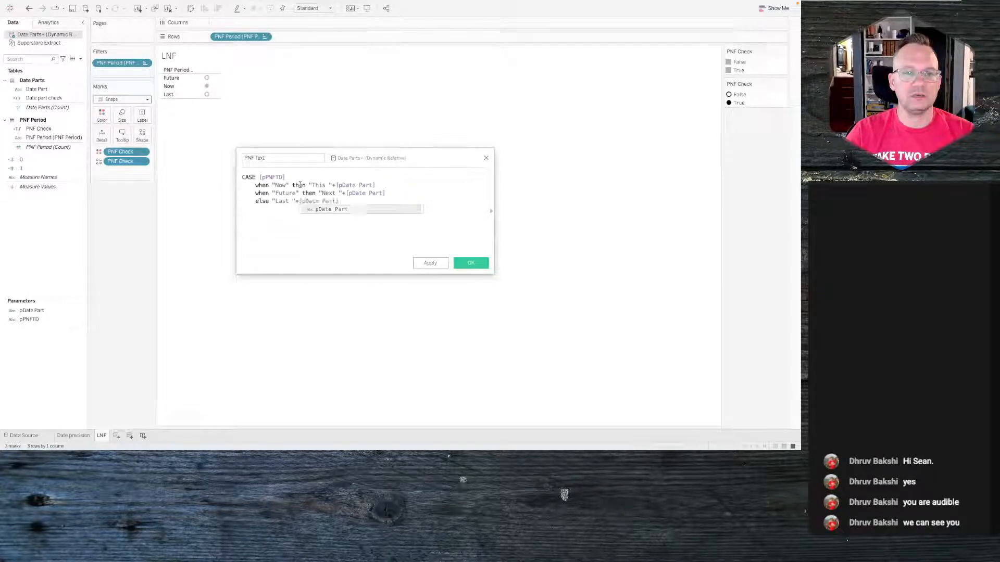
{"action": "key", "text": "Return"}
{"action": "key", "text": "Return"}
{"action": "type", "text": "END"}
{"action": "key", "text": "Return"}
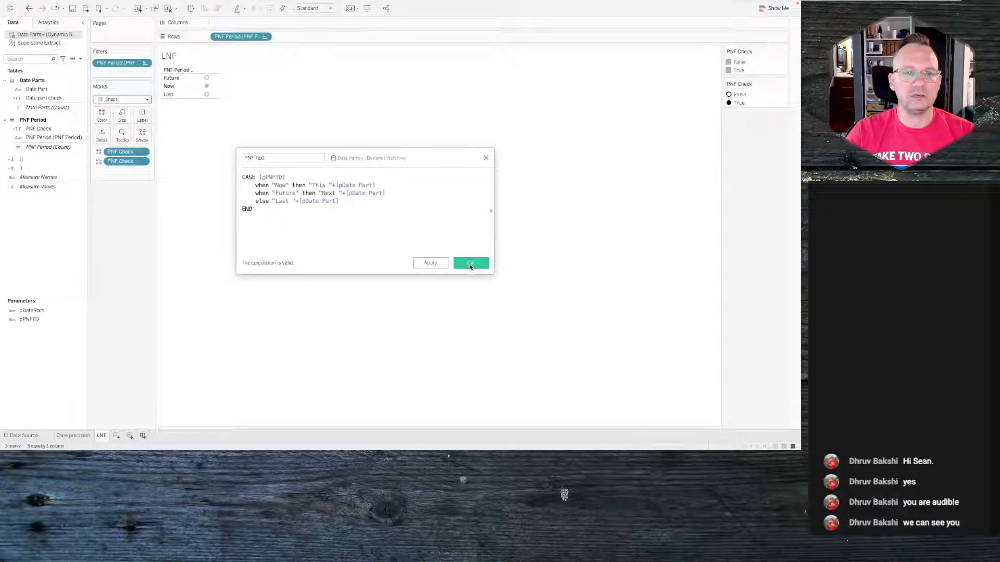
{"action": "left_click", "coordinate": [473, 264]}
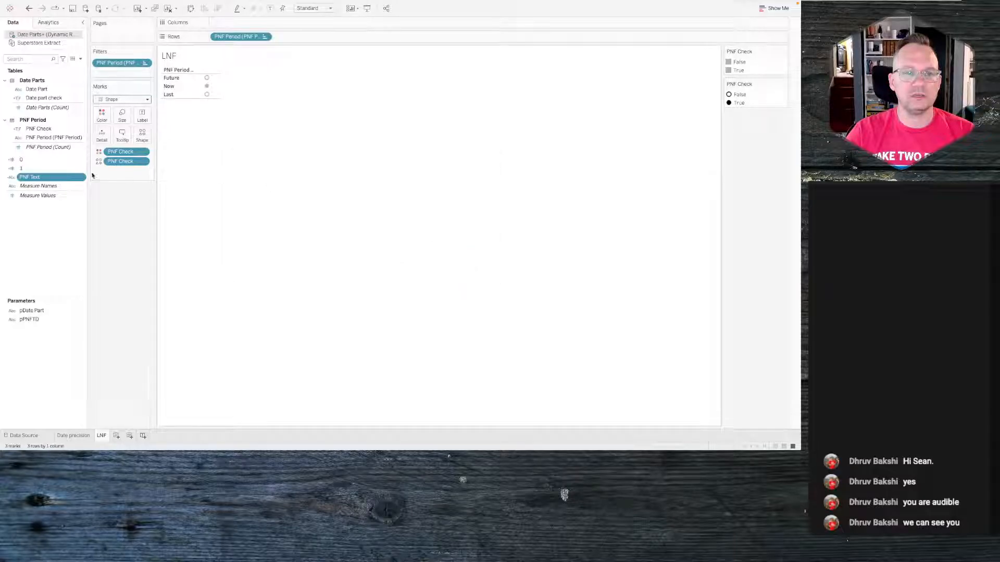
- Label the marks with PNF Text and reopen its calculation for review
{"action": "left_click_drag", "start_coordinate": [52, 177], "coordinate": [143, 115]}
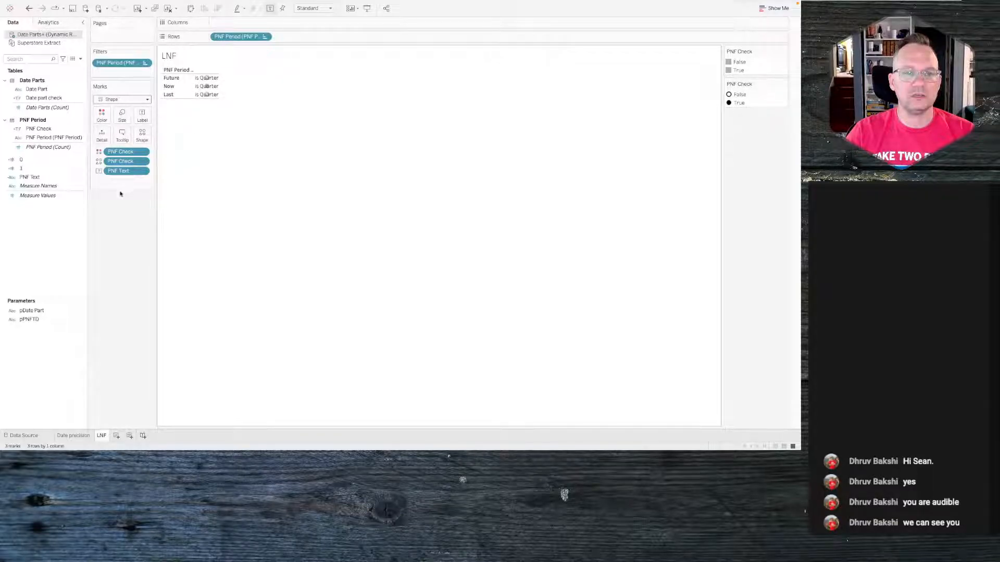
{"action": "mouse_move", "coordinate": [199, 86]}
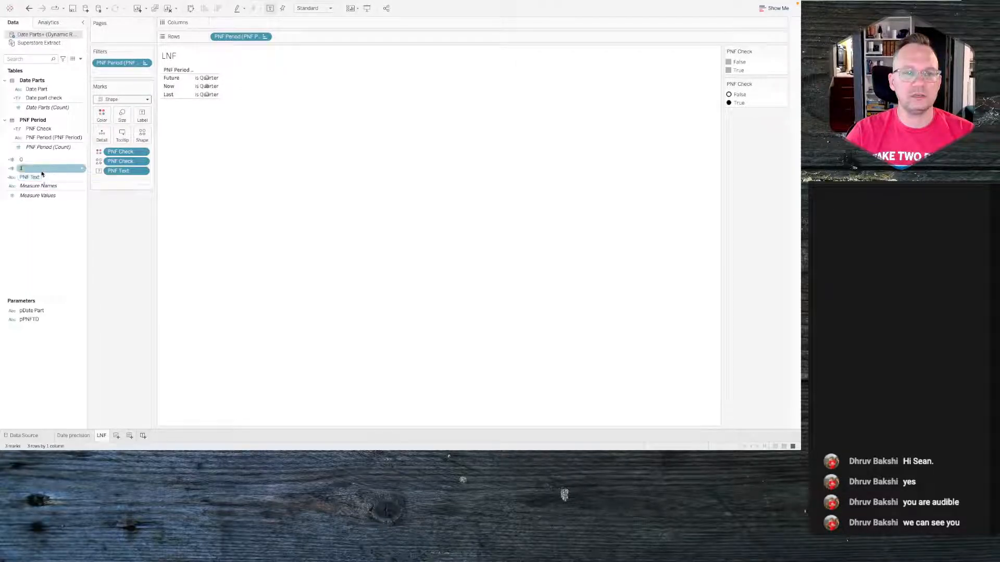
{"action": "right_click", "coordinate": [42, 176]}
{"action": "left_click", "coordinate": [57, 221]}
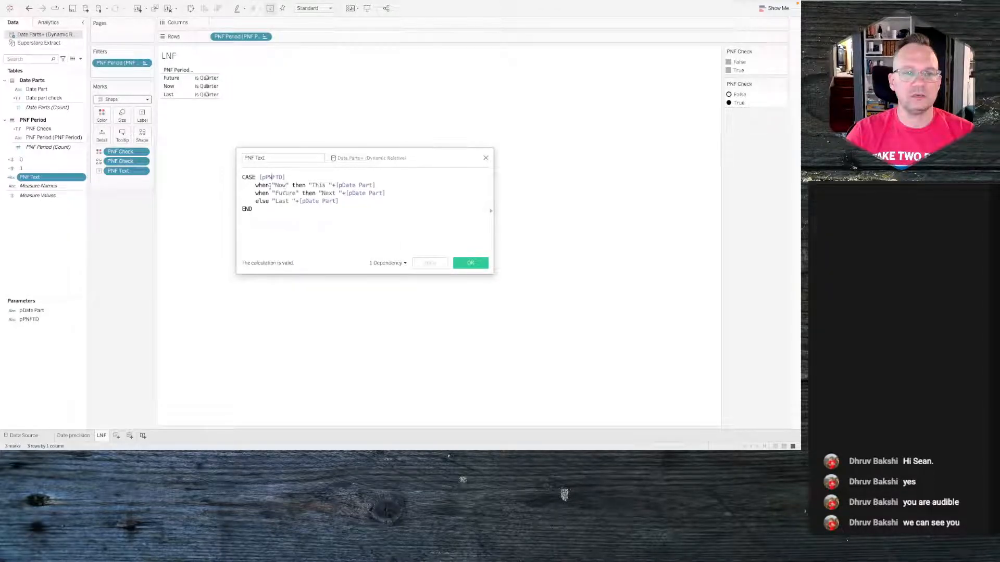
- Show the parameter controls for pDate Part and pPNFTD, and close the calculation editor
{"action": "right_click", "coordinate": [39, 311]}
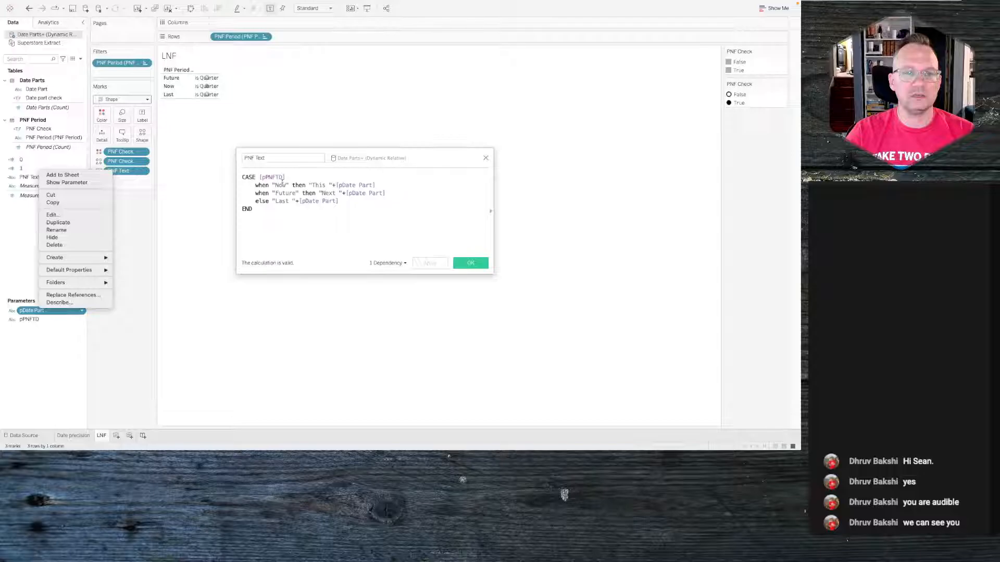
{"action": "left_click", "coordinate": [67, 182]}
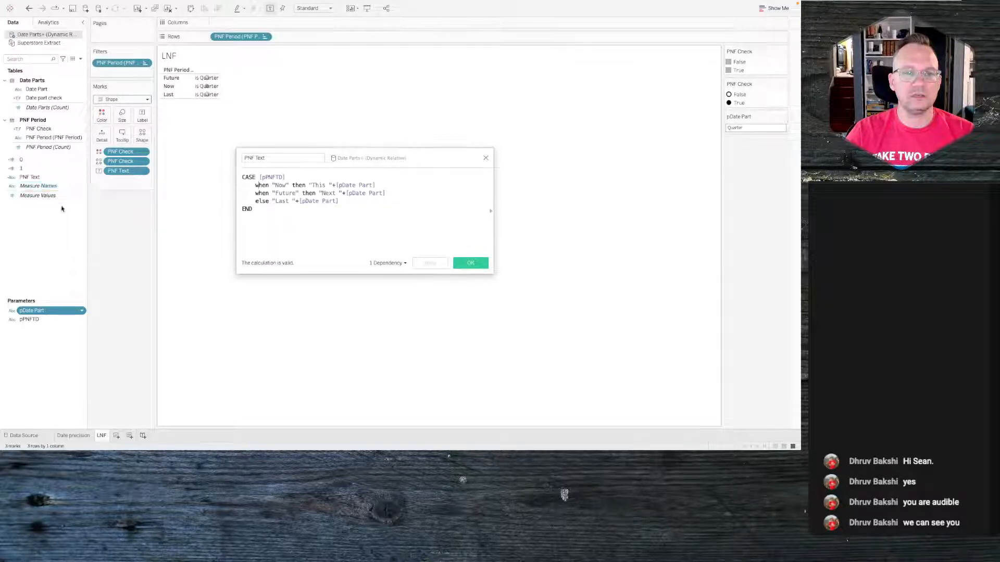
{"action": "right_click", "coordinate": [35, 319]}
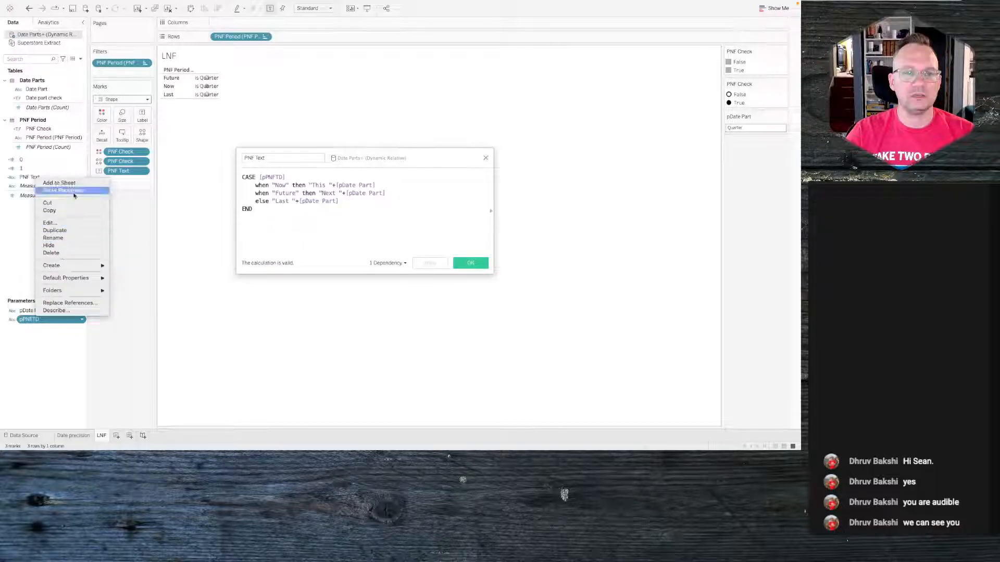
{"action": "left_click", "coordinate": [76, 191]}
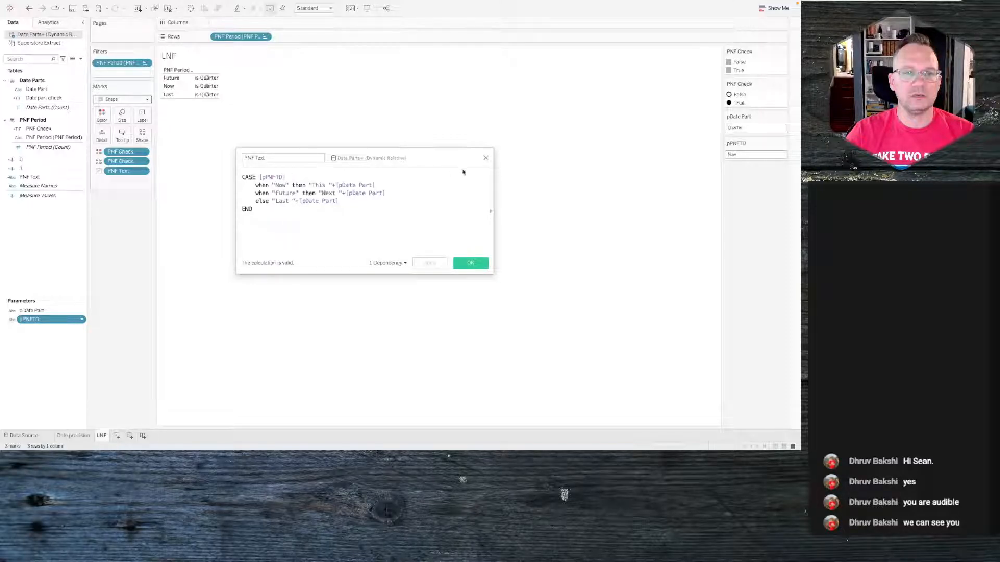
{"action": "left_click", "coordinate": [485, 159]}
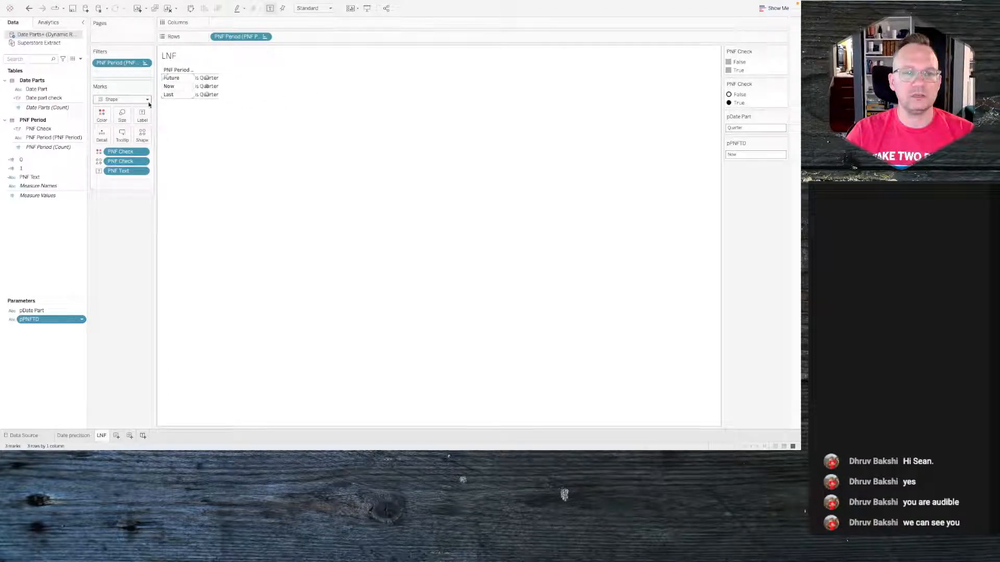
- Edit PNF Text so its CASE tests the PNF Period (PNF Period) field instead of pPNFTD, and apply
{"action": "right_click", "coordinate": [39, 311]}
{"action": "left_click", "coordinate": [37, 286]}
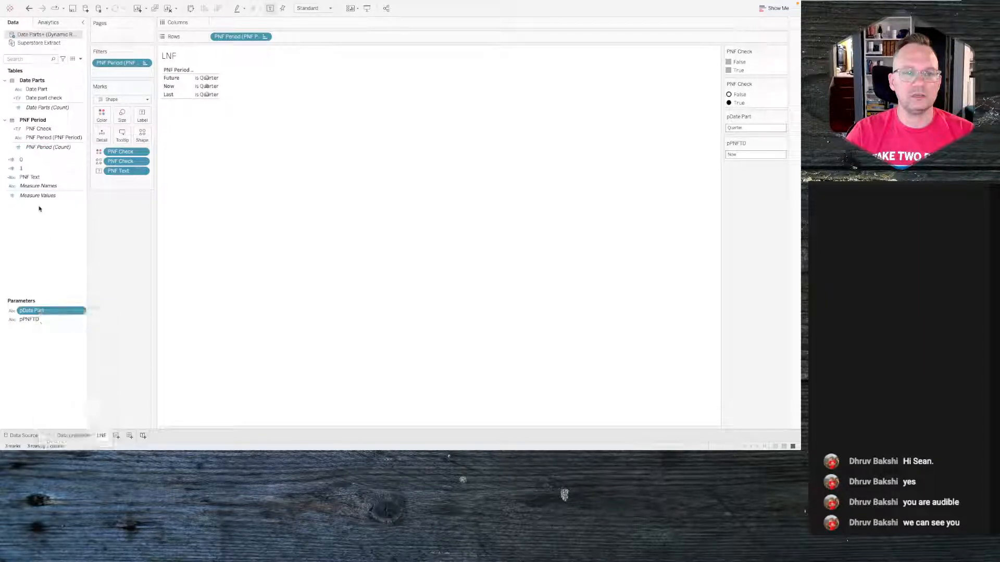
{"action": "right_click", "coordinate": [33, 178]}
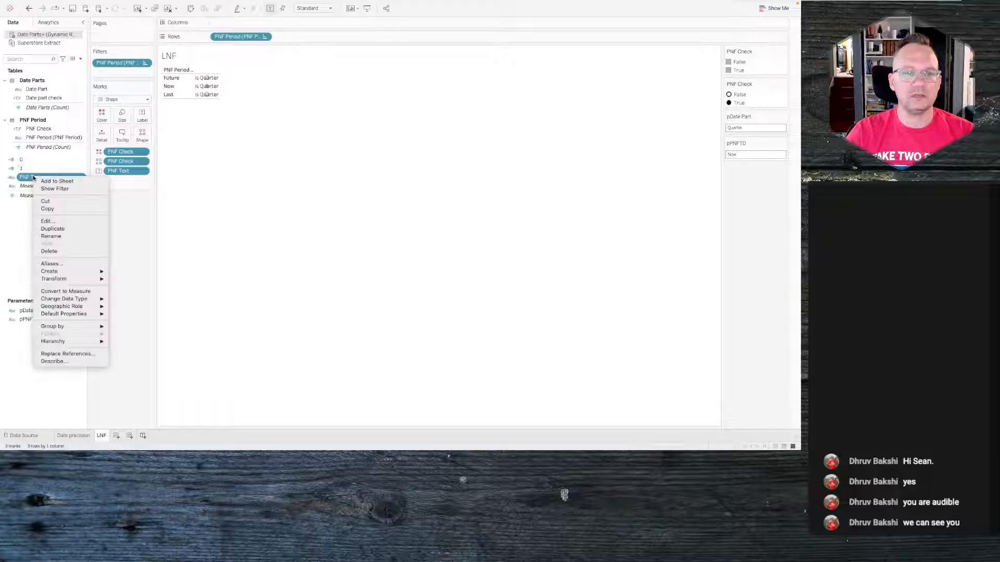
{"action": "left_click", "coordinate": [48, 221]}
{"action": "double_click", "coordinate": [276, 177]}
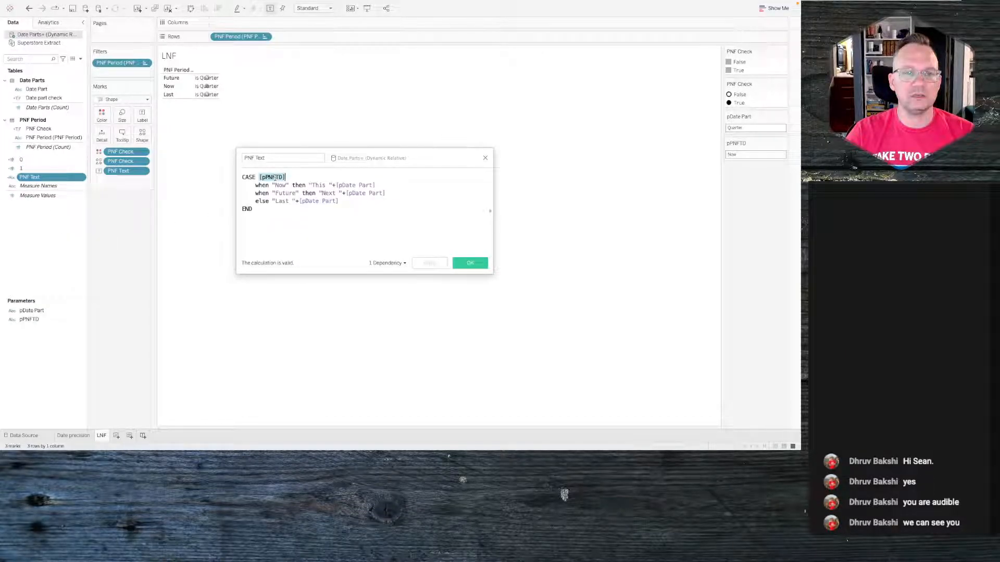
{"action": "type", "text": "pnf"}
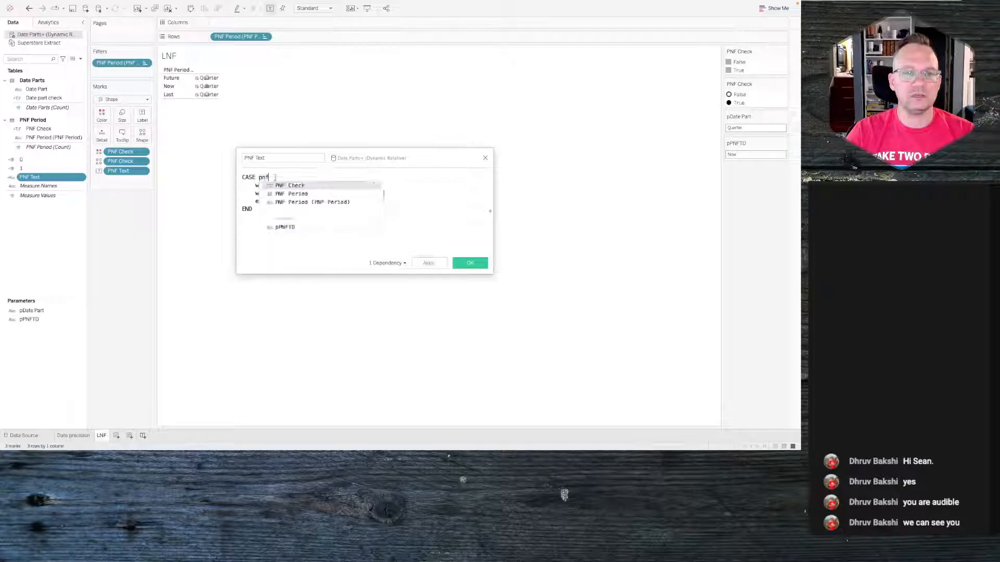
{"action": "key", "text": "Down"}
{"action": "key", "text": "Down"}
{"action": "key", "text": "Return"}
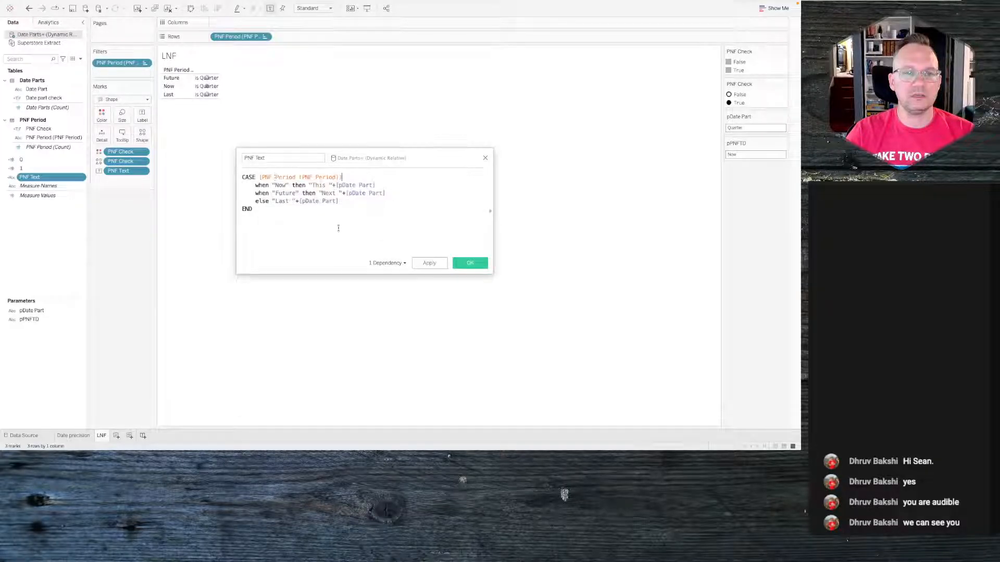
{"action": "left_click", "coordinate": [423, 263]}
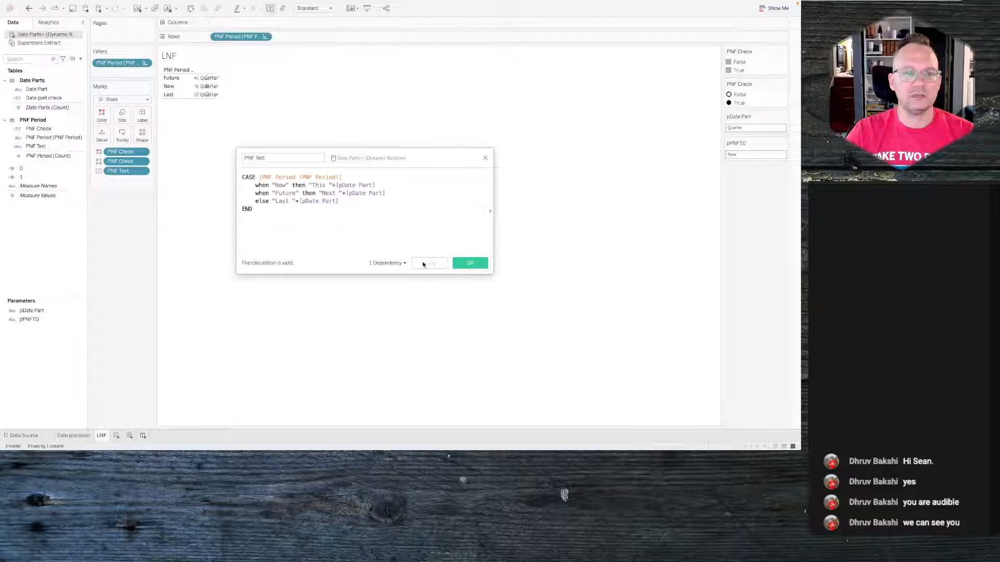
{"action": "left_click", "coordinate": [468, 263]}
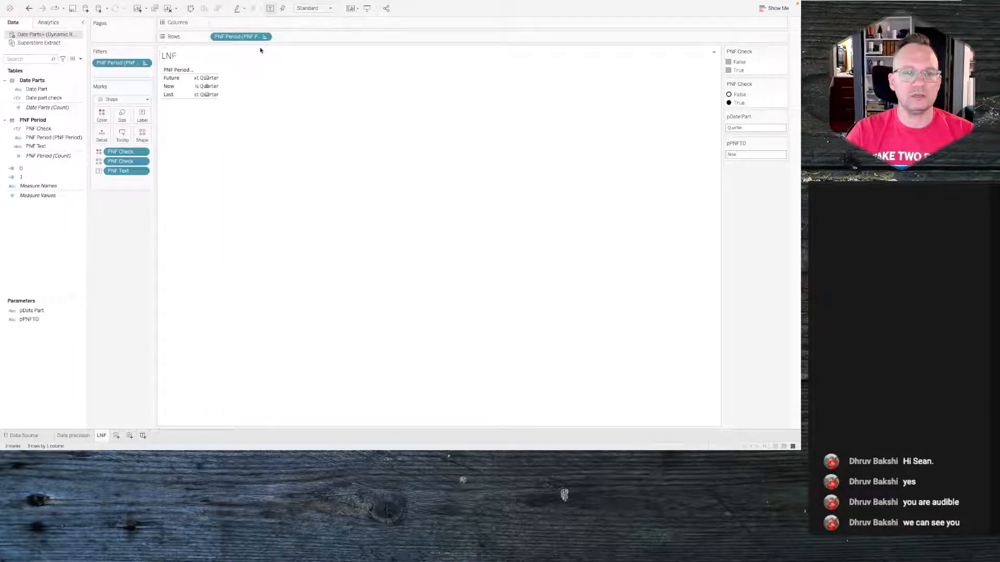
- Set the view to Fit Width and hide the PNF Period row header
{"action": "left_click", "coordinate": [313, 8]}
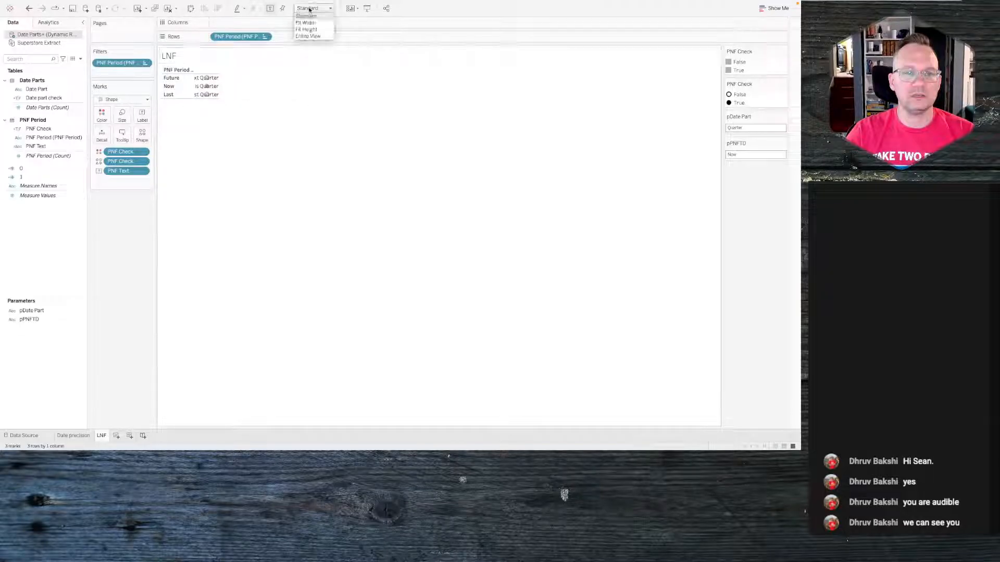
{"action": "left_click", "coordinate": [311, 23]}
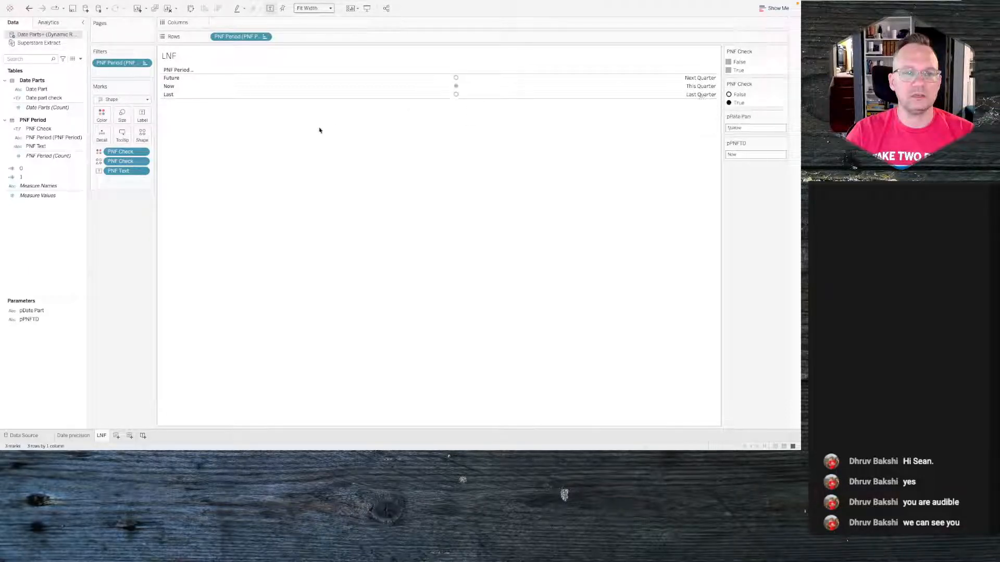
{"action": "left_click", "coordinate": [264, 36]}
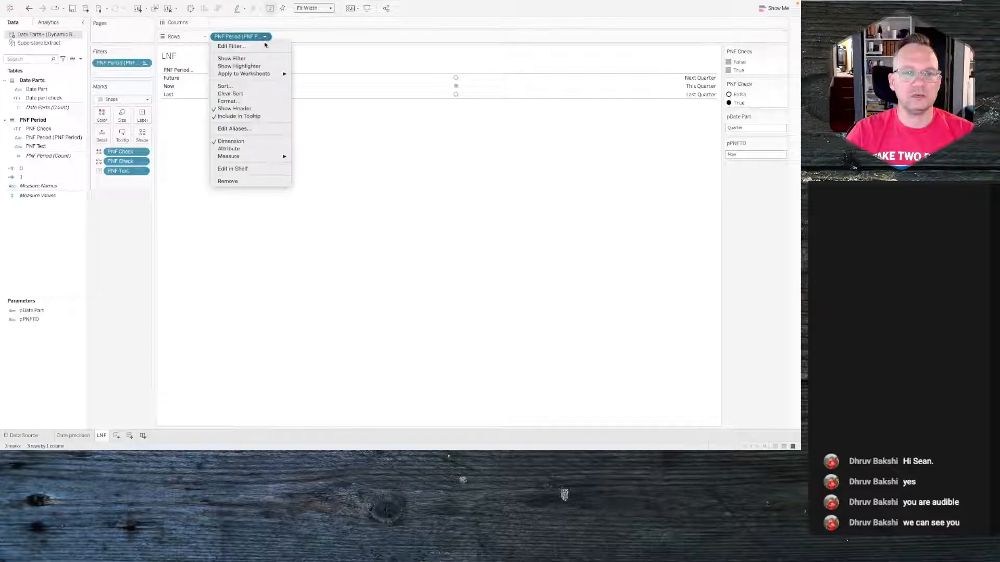
{"action": "left_click", "coordinate": [249, 110]}
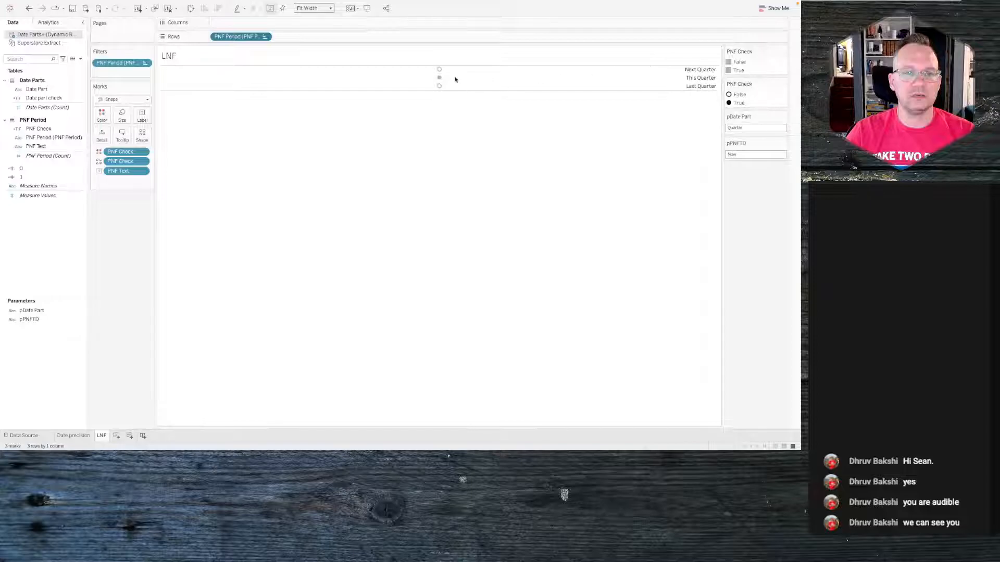
- Try left and right horizontal alignments for the PNF Text mark labels
{"action": "left_click", "coordinate": [142, 115]}
{"action": "left_click", "coordinate": [201, 185]}
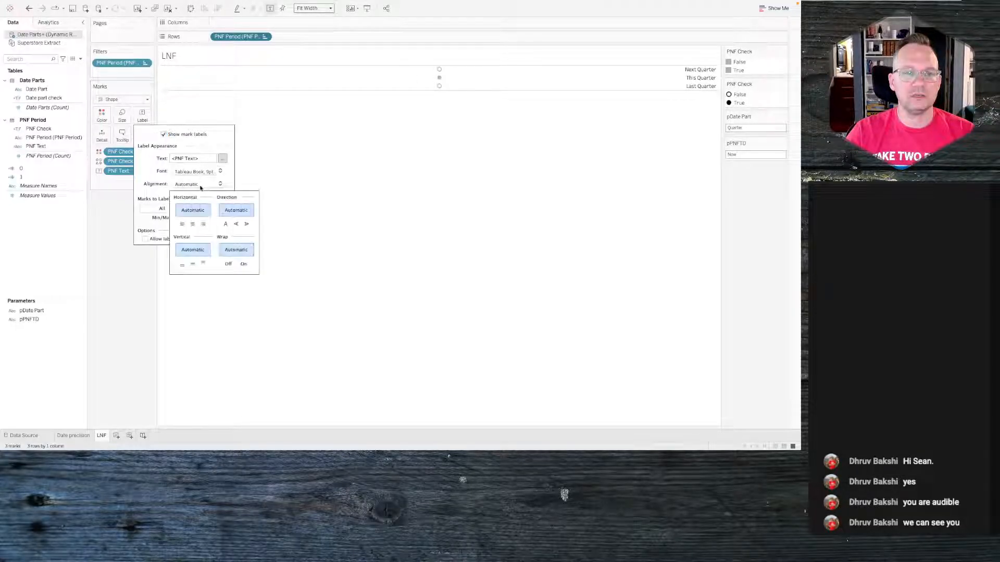
{"action": "left_click", "coordinate": [203, 225]}
{"action": "left_click", "coordinate": [181, 225]}
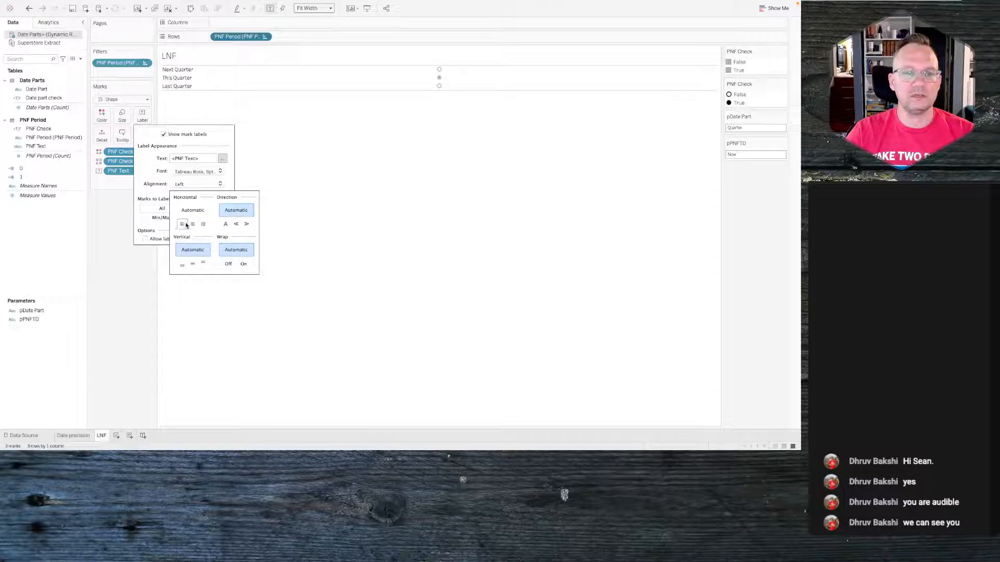
{"action": "left_click", "coordinate": [204, 225]}
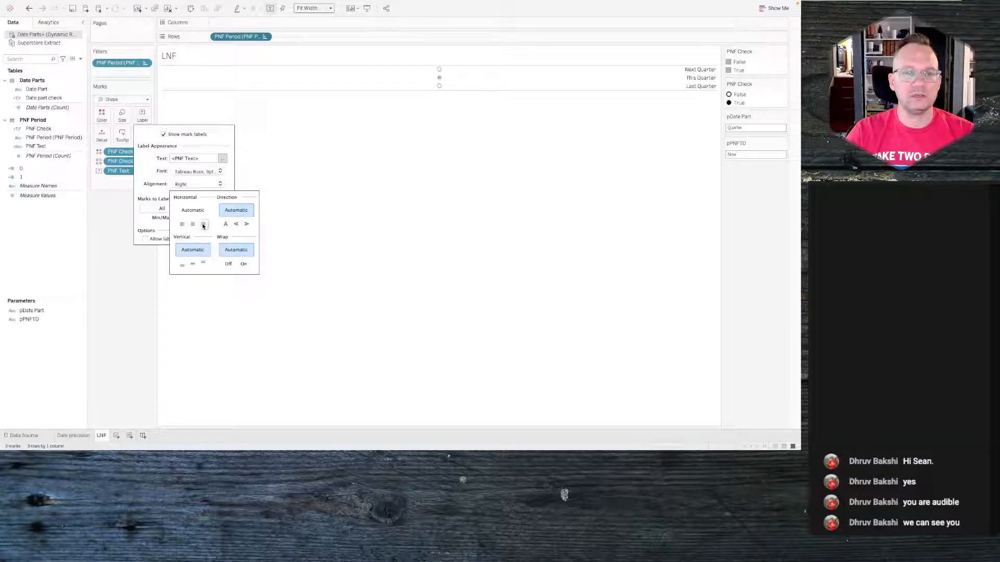
{"action": "left_click", "coordinate": [195, 213]}
{"action": "left_click", "coordinate": [334, 177]}
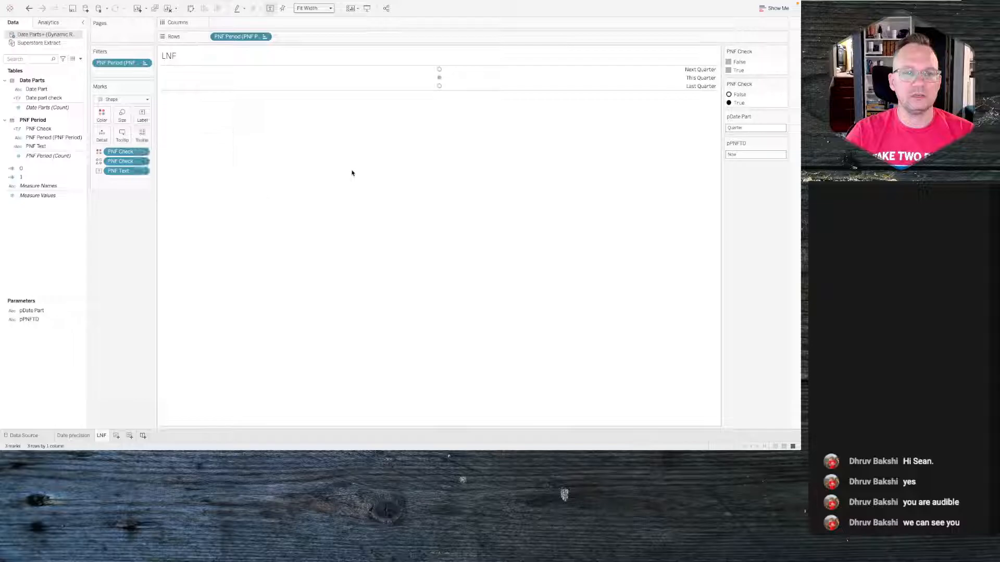
- Add an ad-hoc MIN(0.0) calculation to Columns to place the marks beside their labels
{"action": "double_click", "coordinate": [250, 24]}
{"action": "type", "text": "min("}
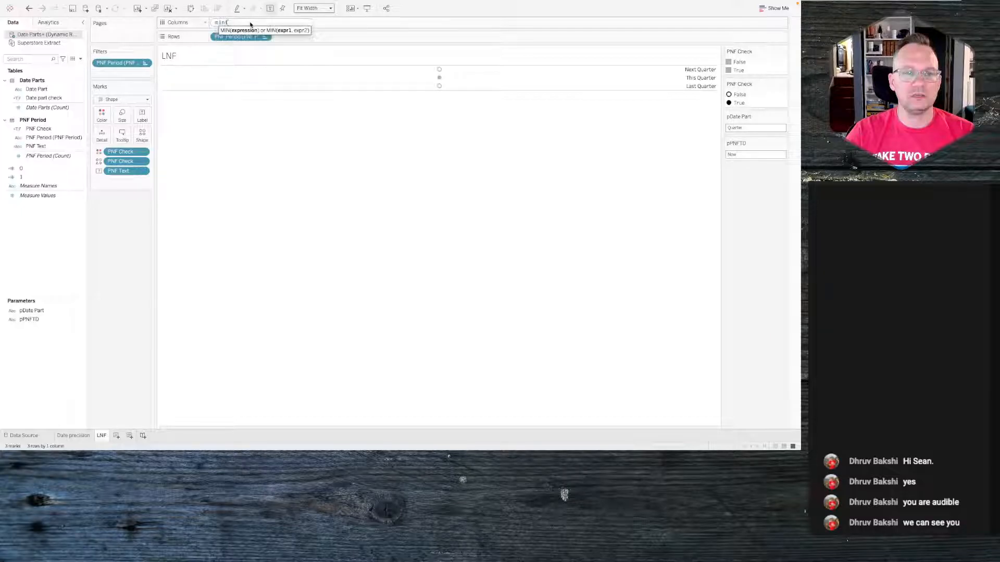
{"action": "type", "text": "0.0)"}
{"action": "key", "text": "Return"}
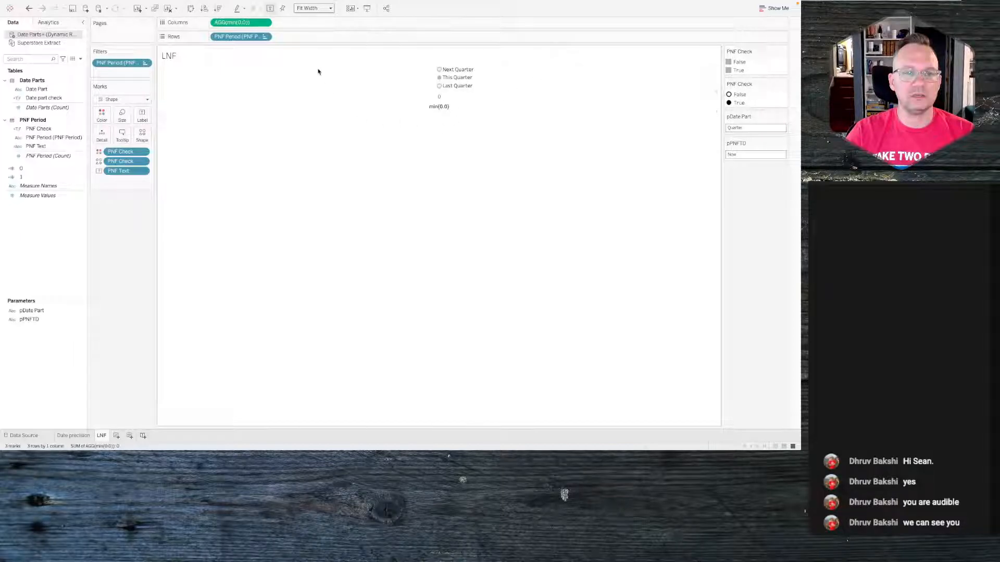
- Switch to the browser to compare the reference viz's period options, then return
{"action": "mouse_move", "coordinate": [458, 72]}
{"action": "key", "text": "ctrl+Left"}
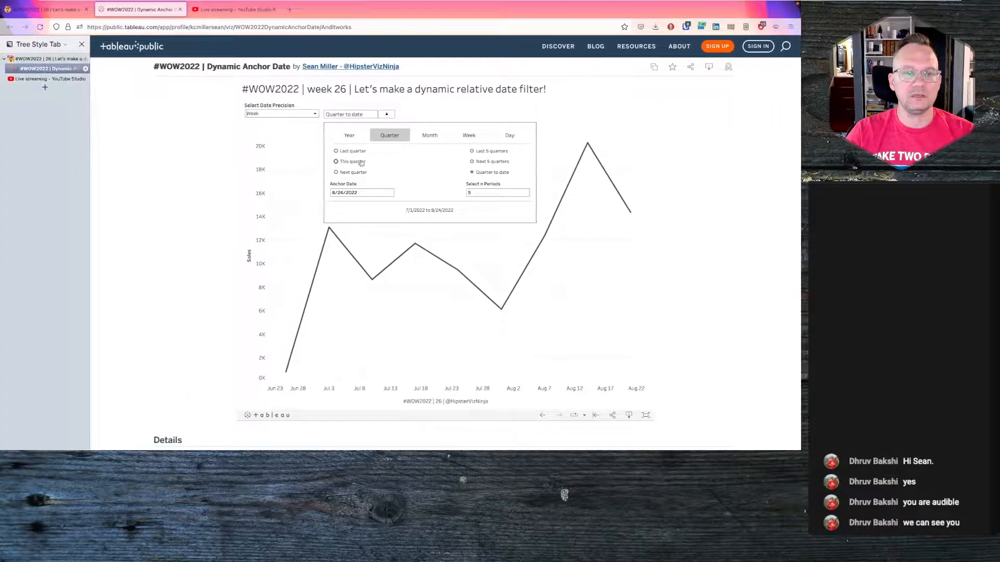
{"action": "key", "text": "ctrl+Right"}
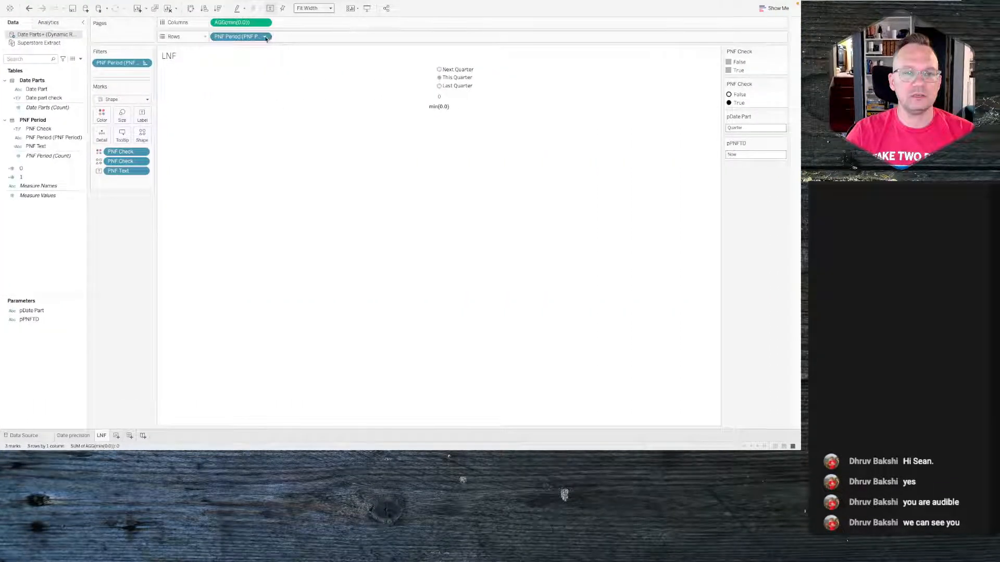
- Open the PNF Period filter settings for review and cancel
{"action": "left_click", "coordinate": [265, 40]}
{"action": "left_click", "coordinate": [247, 49]}
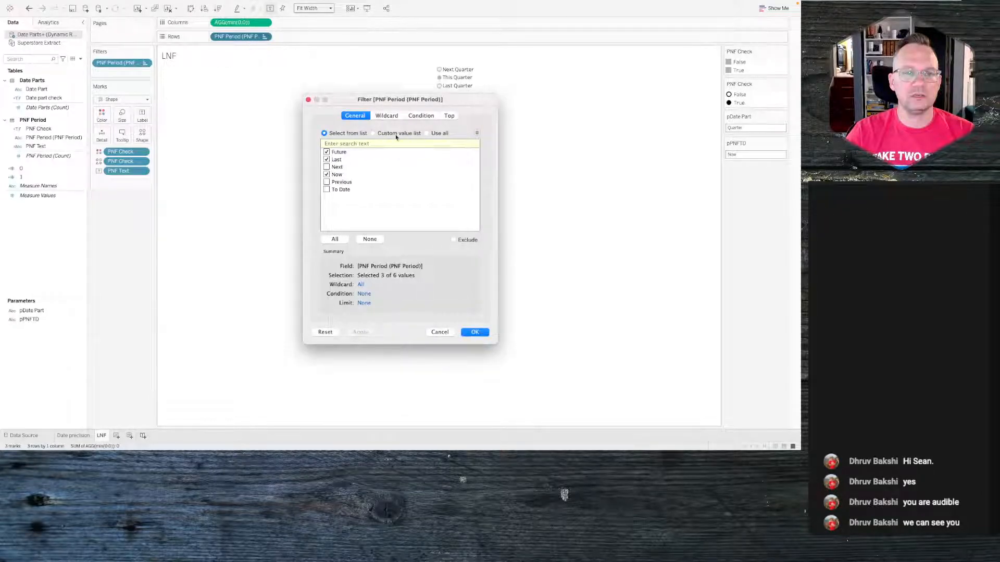
{"action": "left_click", "coordinate": [440, 332]}
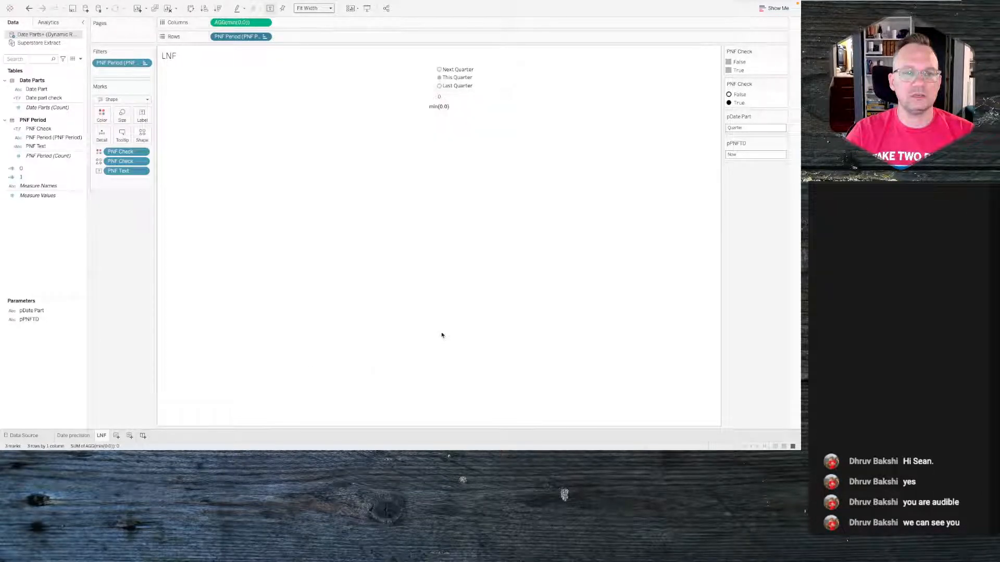
{"action": "left_click", "coordinate": [264, 36]}
{"action": "left_click", "coordinate": [242, 93]}
{"action": "key", "text": "super+z"}
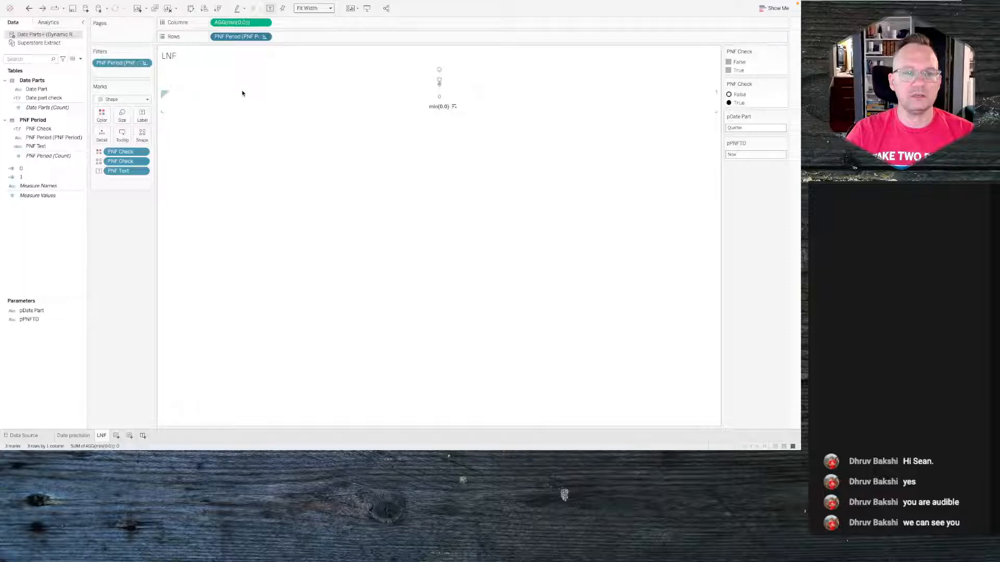
- Sort PNF Period manually in the order Last, Now, Future
{"action": "left_click", "coordinate": [264, 36]}
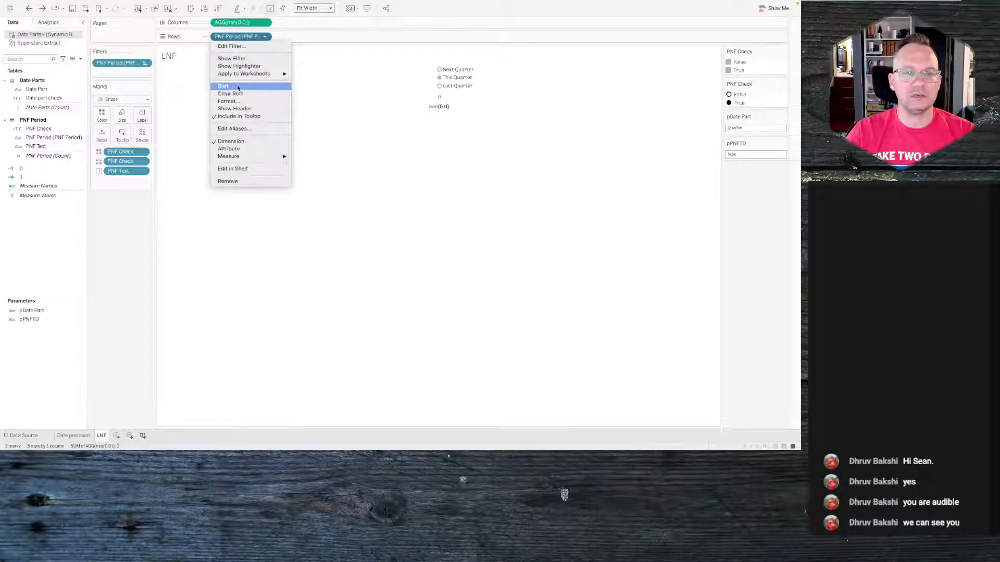
{"action": "left_click", "coordinate": [300, 160]}
{"action": "left_click", "coordinate": [409, 198]}
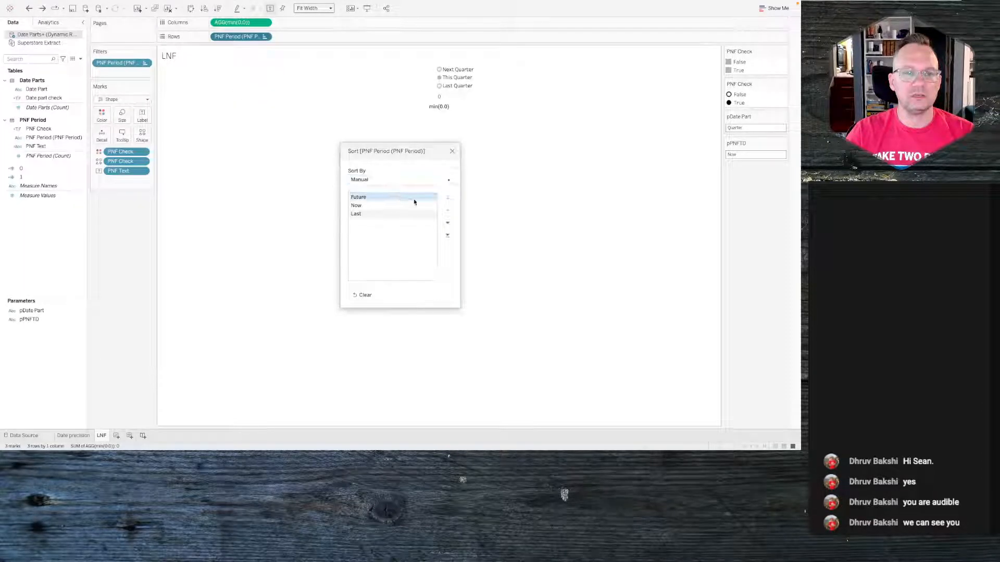
{"action": "left_click", "coordinate": [448, 234]}
{"action": "left_click", "coordinate": [389, 206]}
{"action": "left_click", "coordinate": [447, 210]}
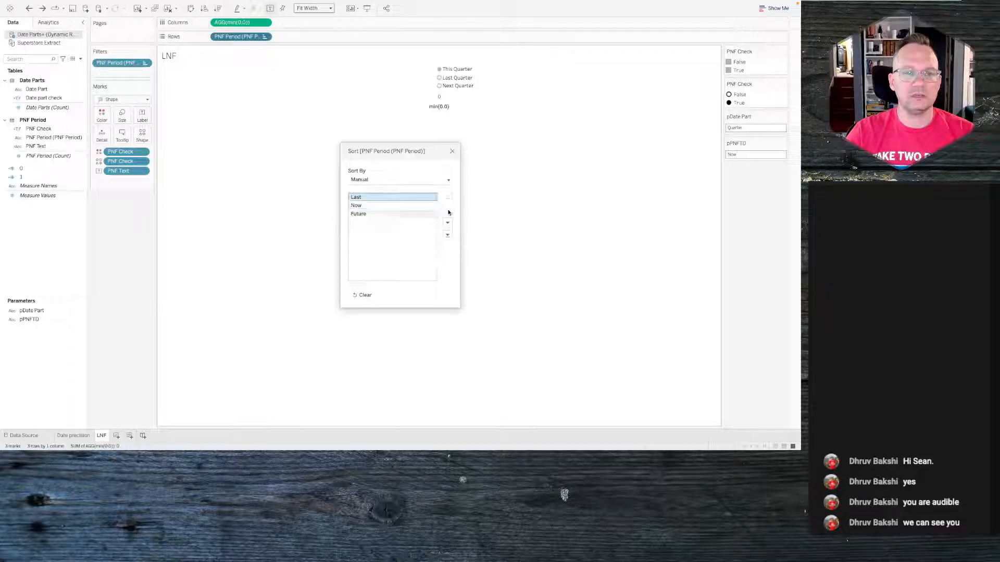
{"action": "left_click", "coordinate": [453, 151]}
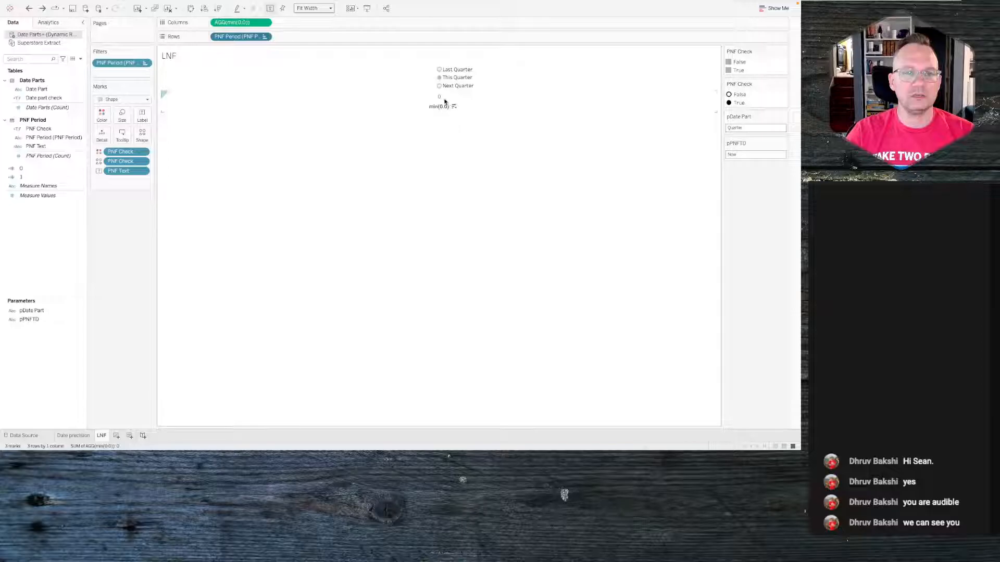
- Remove the sheet's grid lines, zero lines and axis rulers
{"action": "right_click", "coordinate": [323, 89]}
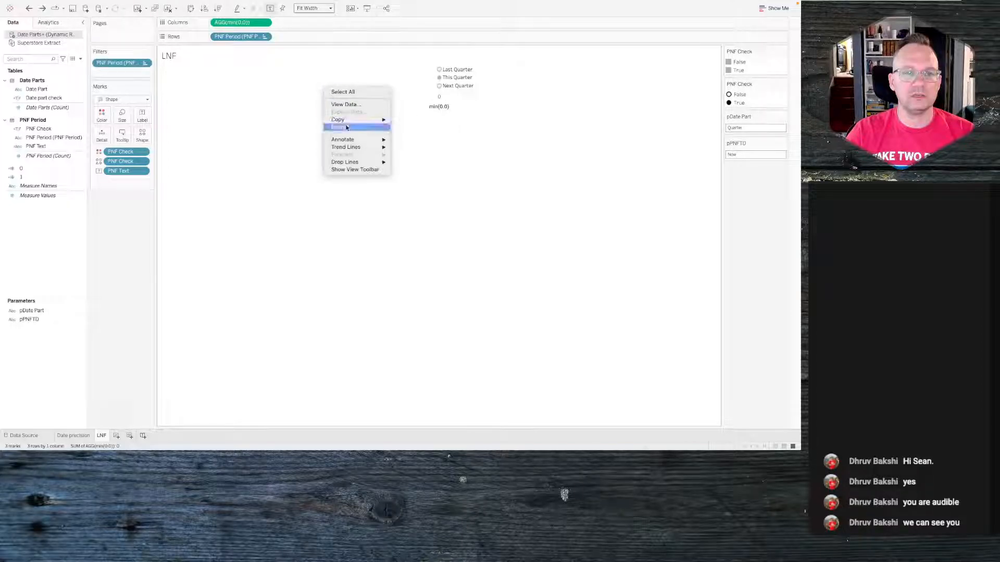
{"action": "left_click", "coordinate": [347, 127]}
{"action": "left_click", "coordinate": [41, 36]}
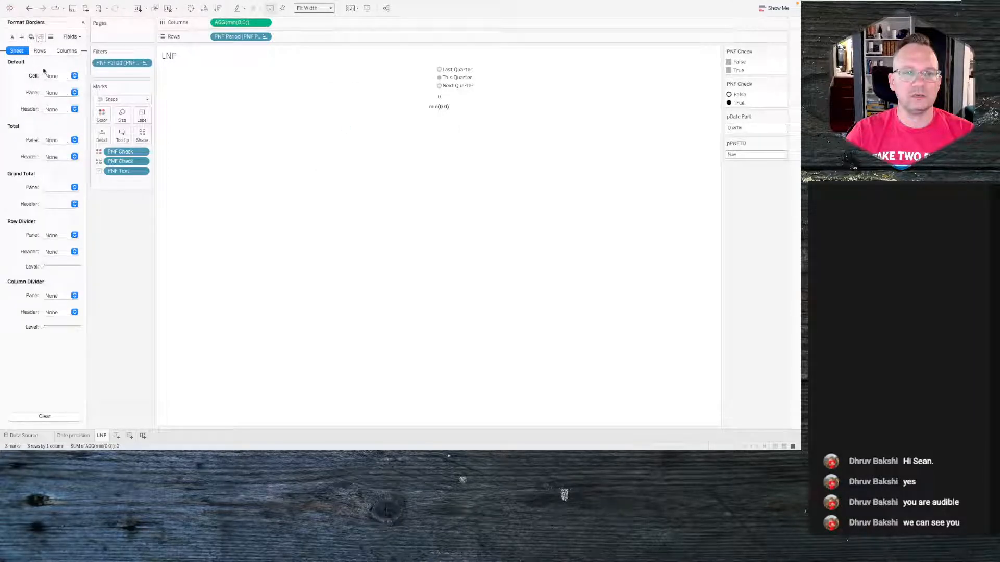
{"action": "left_click", "coordinate": [50, 36]}
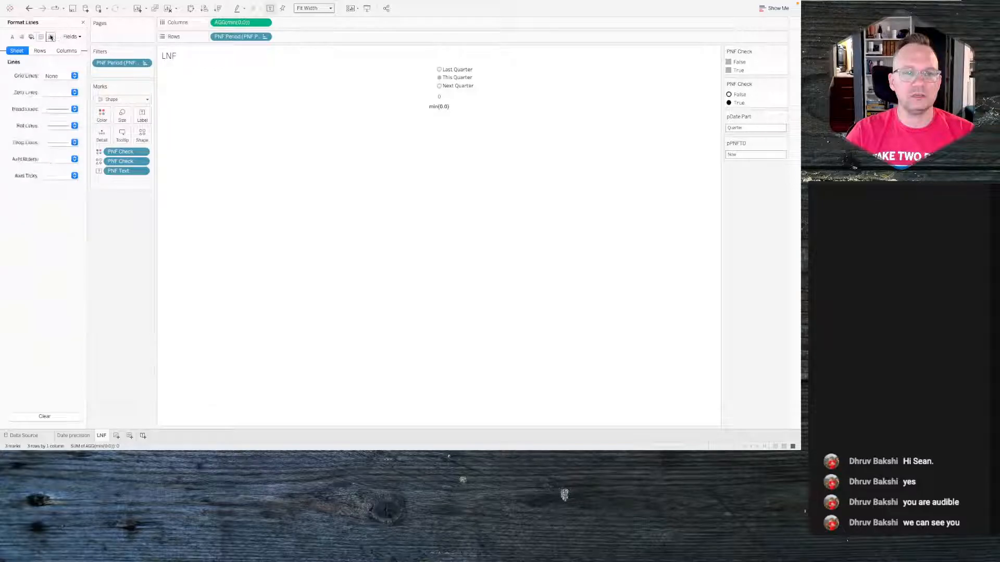
{"action": "left_click", "coordinate": [52, 76]}
{"action": "left_click", "coordinate": [53, 94]}
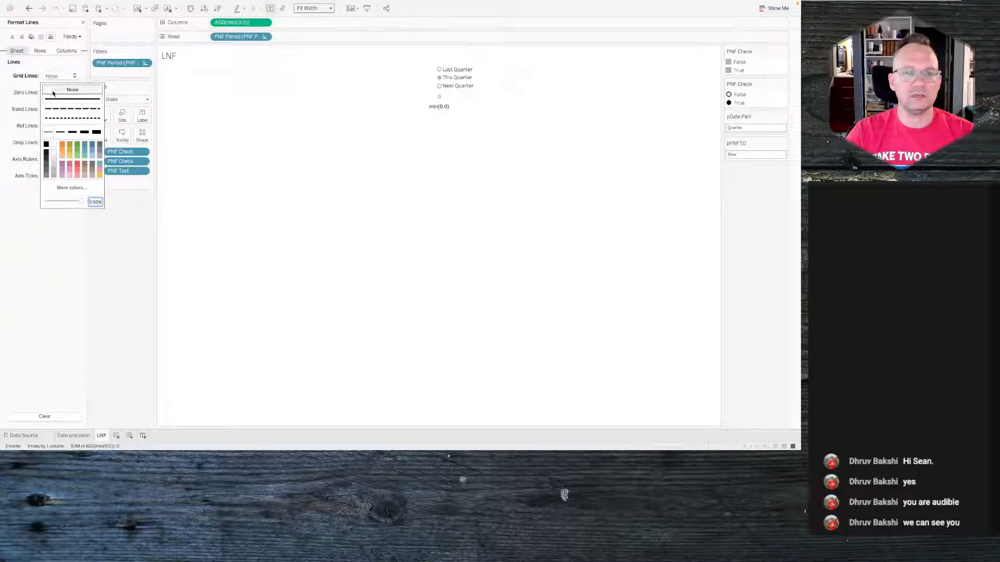
{"action": "left_click", "coordinate": [14, 89]}
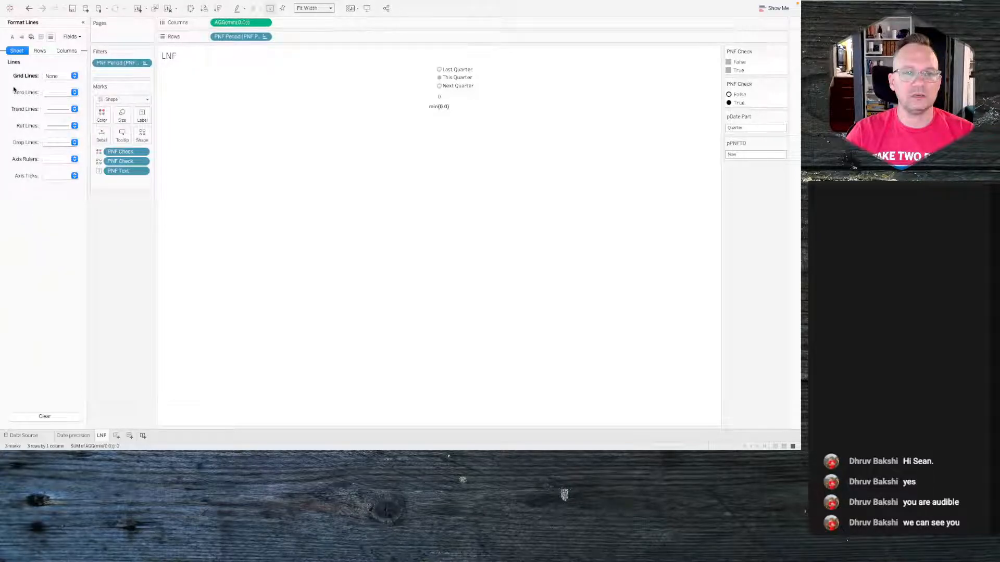
{"action": "left_click", "coordinate": [57, 92]}
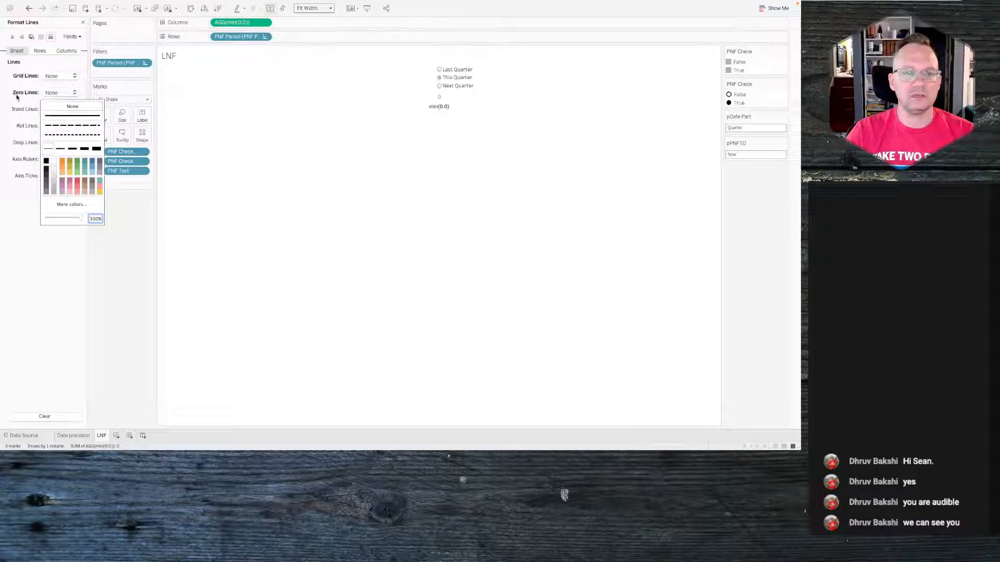
{"action": "left_click", "coordinate": [59, 106]}
{"action": "left_click", "coordinate": [52, 158]}
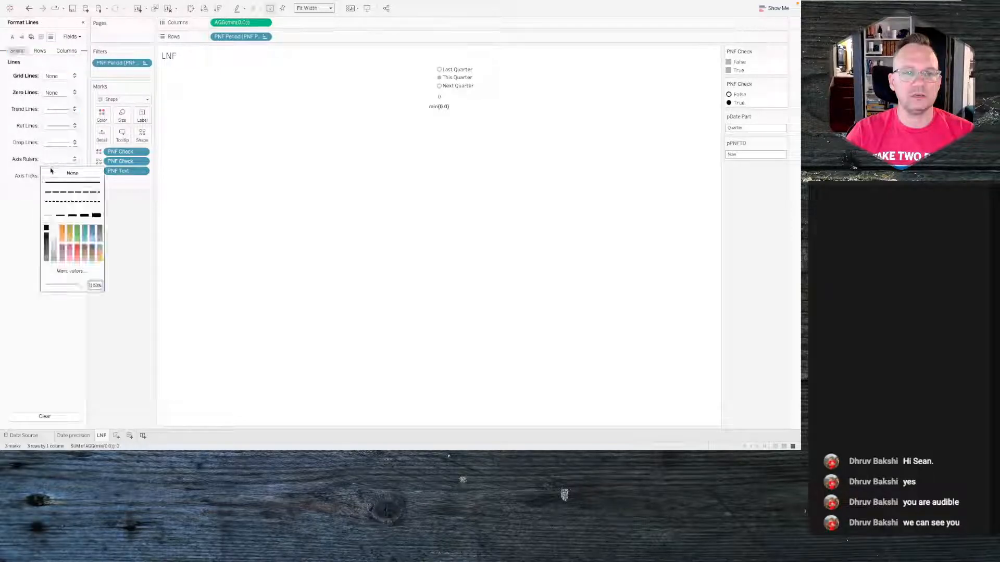
{"action": "left_click", "coordinate": [52, 172]}
{"action": "left_click", "coordinate": [14, 159]}
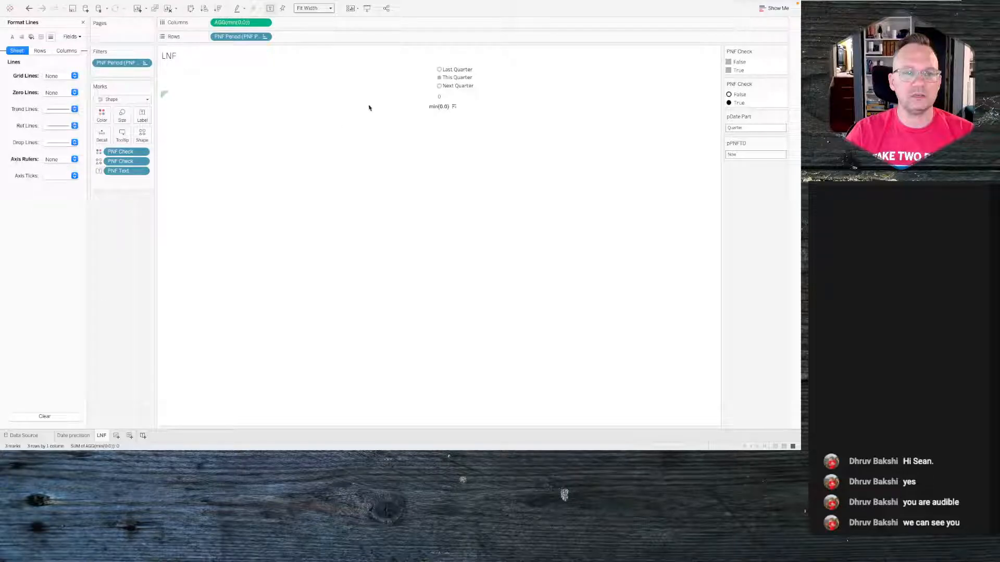
- Hide the MIN(0.0) header and turn off tooltips for the marks
{"action": "left_click", "coordinate": [265, 22]}
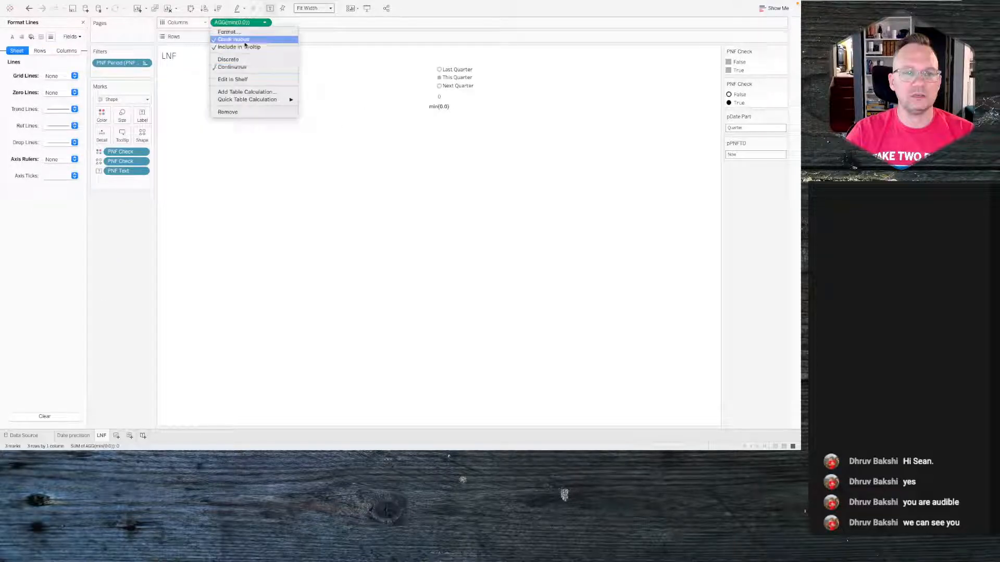
{"action": "left_click", "coordinate": [241, 40]}
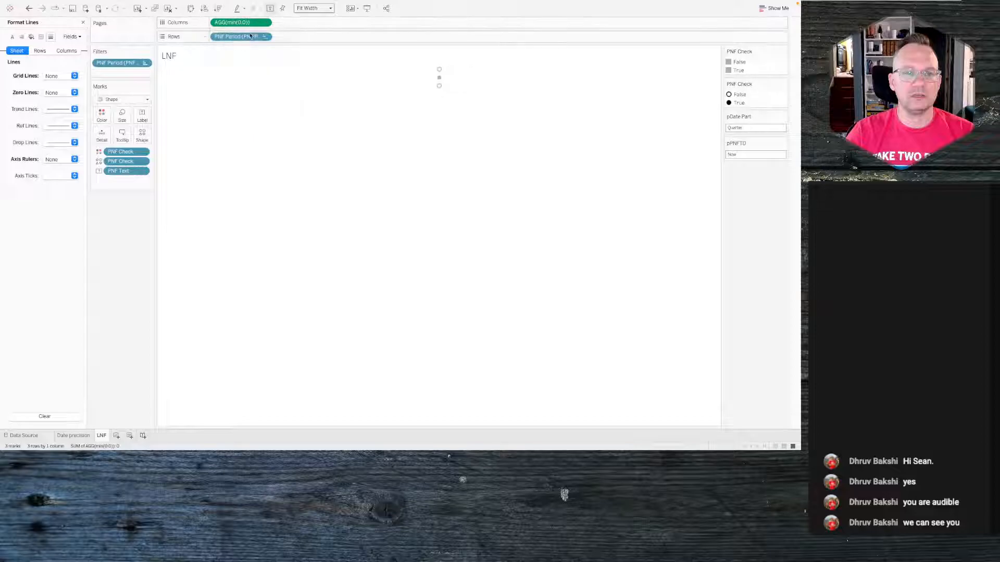
{"action": "left_click", "coordinate": [122, 137]}
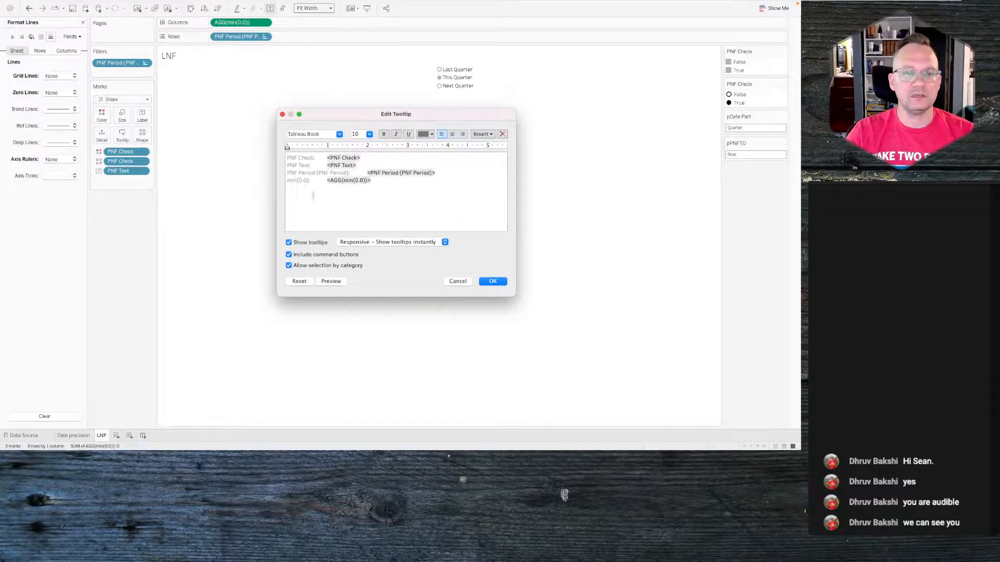
{"action": "left_click", "coordinate": [315, 242]}
{"action": "left_click", "coordinate": [490, 281]}
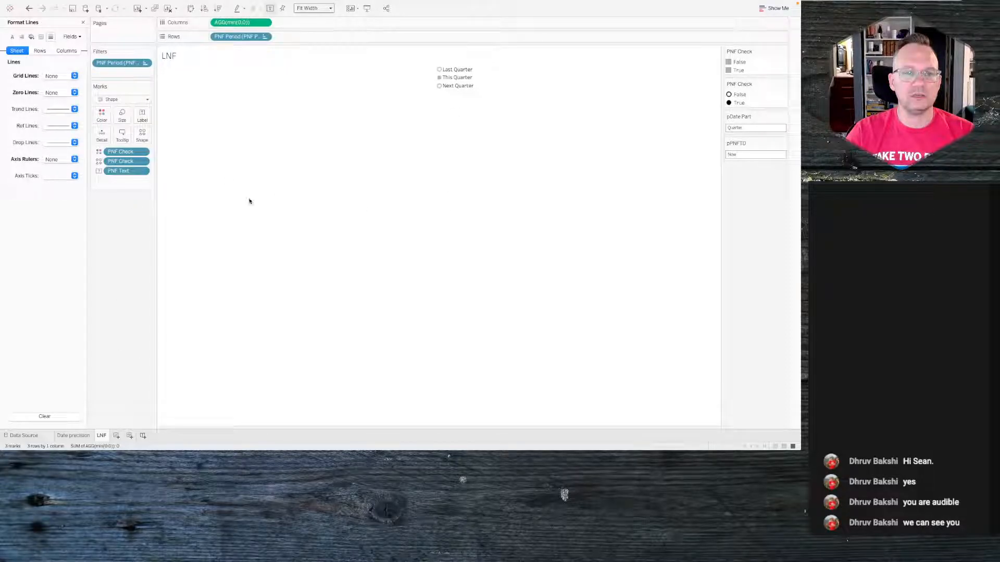
{"action": "left_click", "coordinate": [330, 9]}
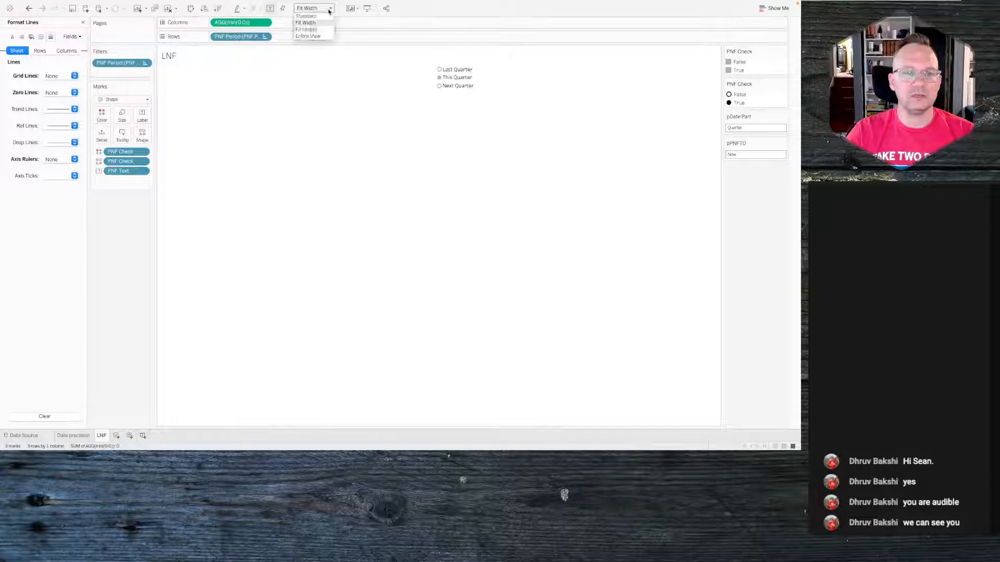
{"action": "left_click", "coordinate": [327, 19]}
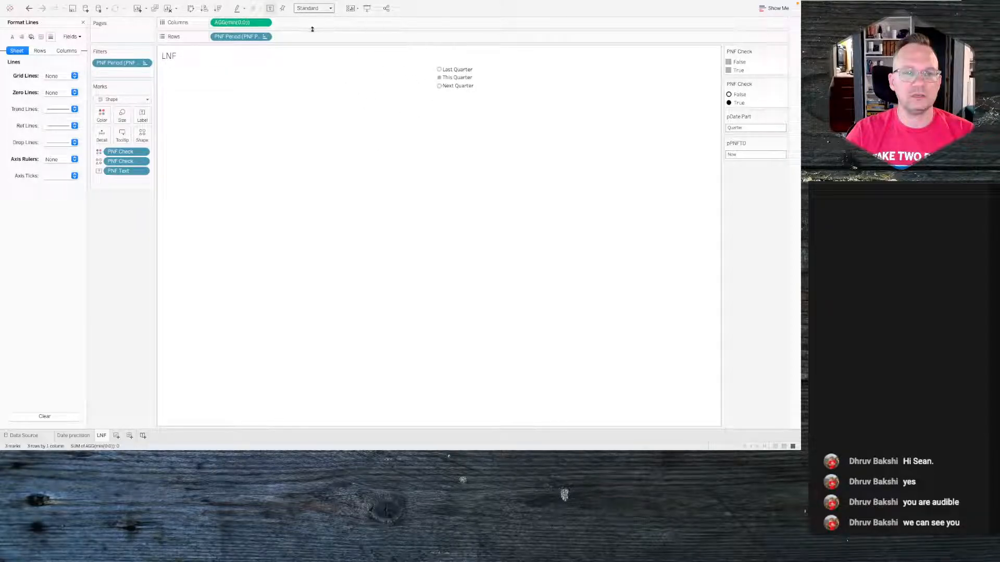
{"action": "left_click", "coordinate": [332, 9]}
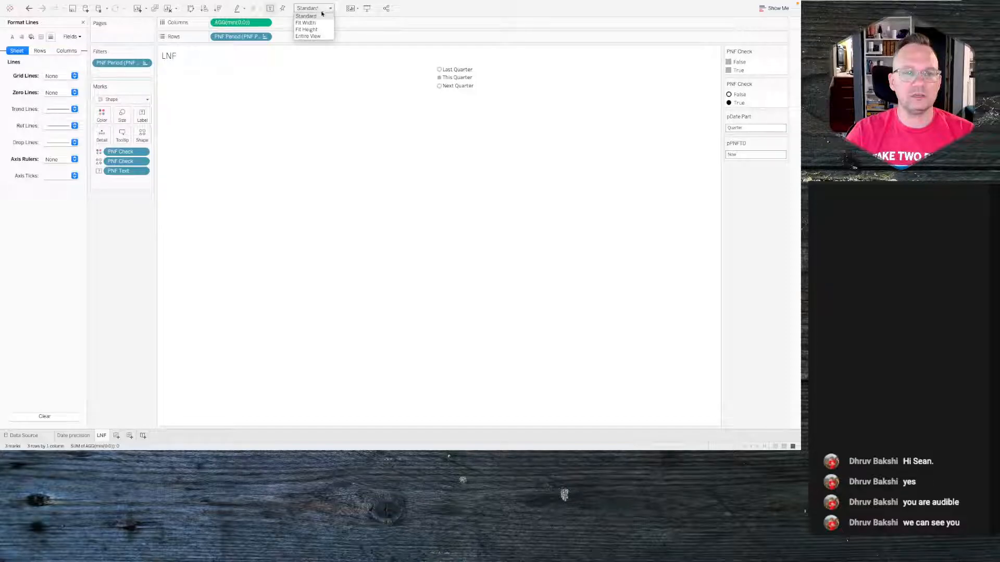
{"action": "left_click", "coordinate": [310, 22]}
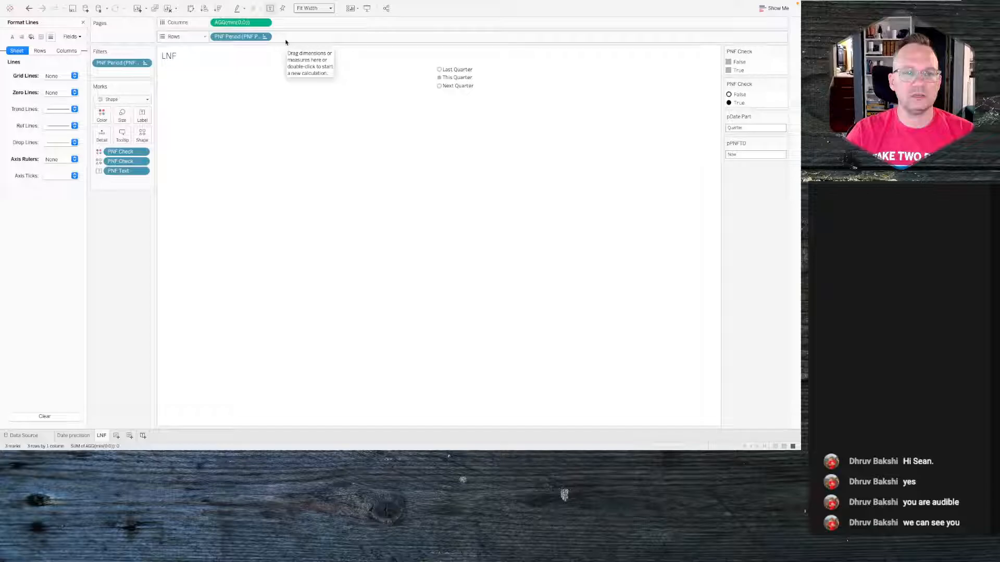
- Show the MIN(0.0) header and fix its axis range with start -1 and end 8
{"action": "left_click", "coordinate": [266, 22]}
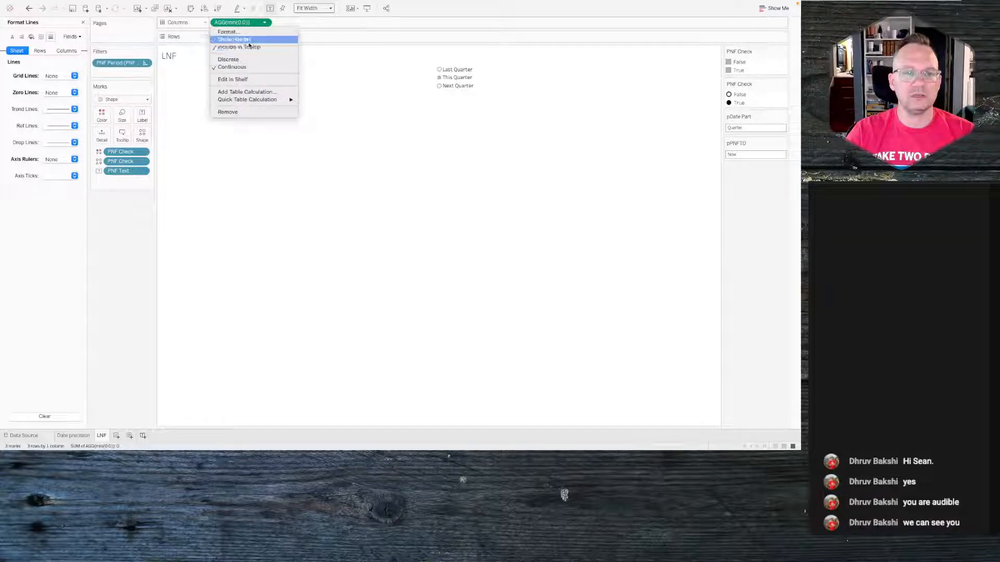
{"action": "left_click", "coordinate": [246, 41]}
{"action": "right_click", "coordinate": [386, 101]}
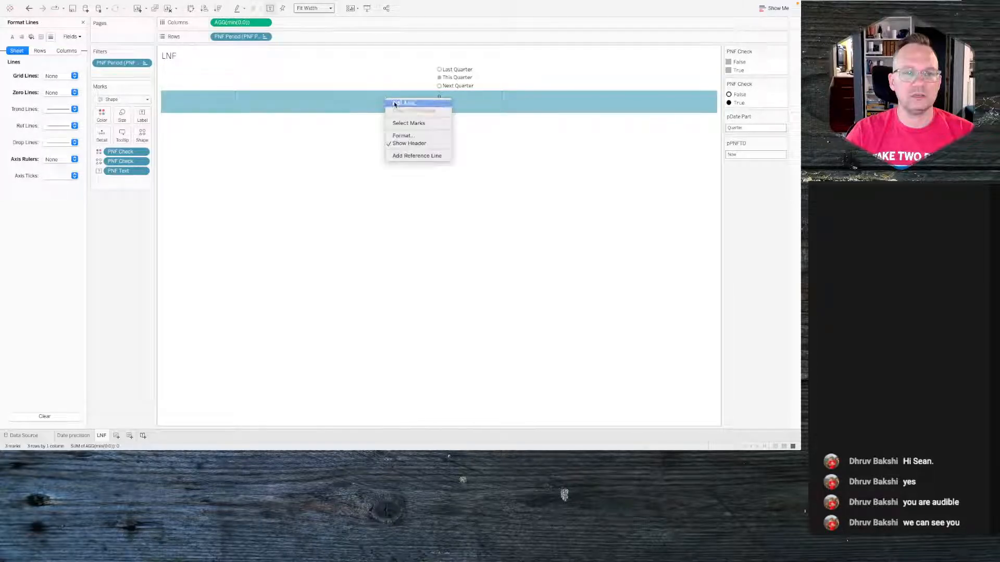
{"action": "left_click", "coordinate": [397, 104]}
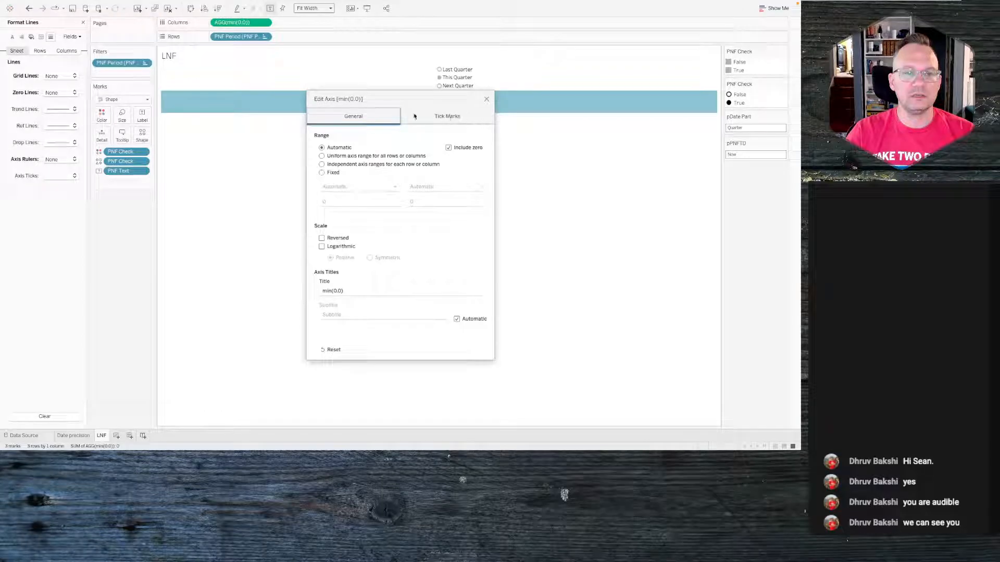
{"action": "left_click", "coordinate": [322, 173]}
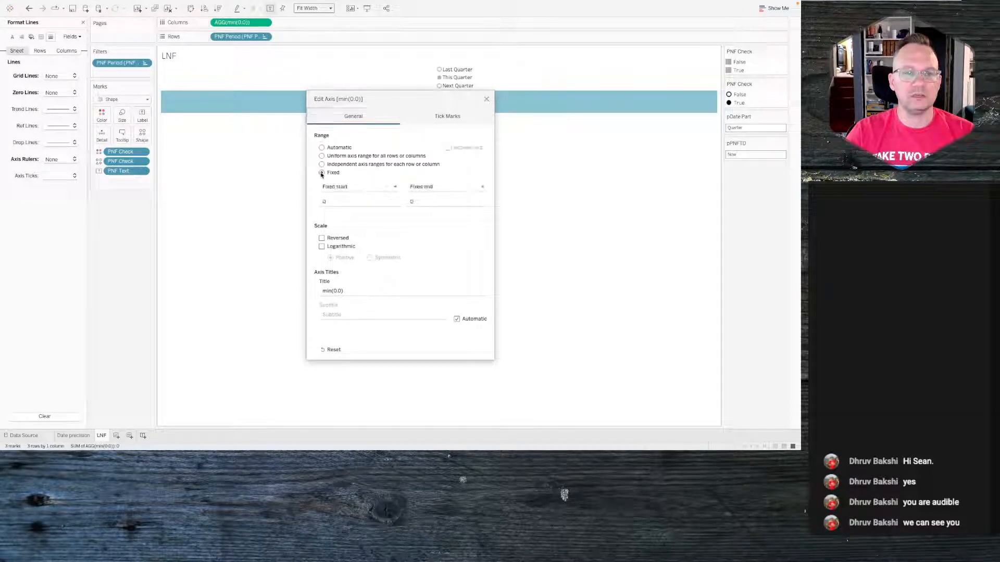
{"action": "left_click", "coordinate": [373, 201]}
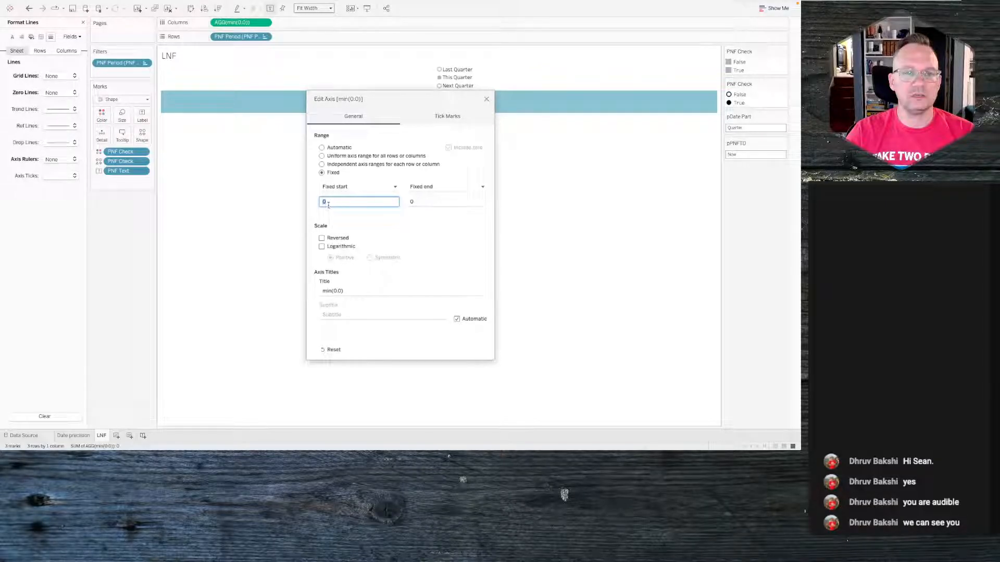
{"action": "left_click", "coordinate": [426, 201]}
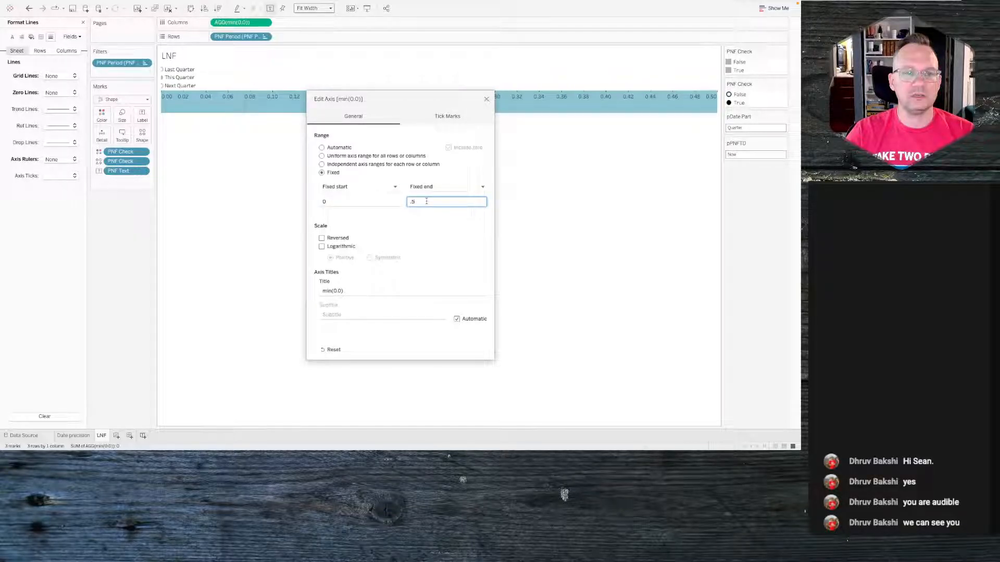
{"action": "left_click", "coordinate": [332, 200]}
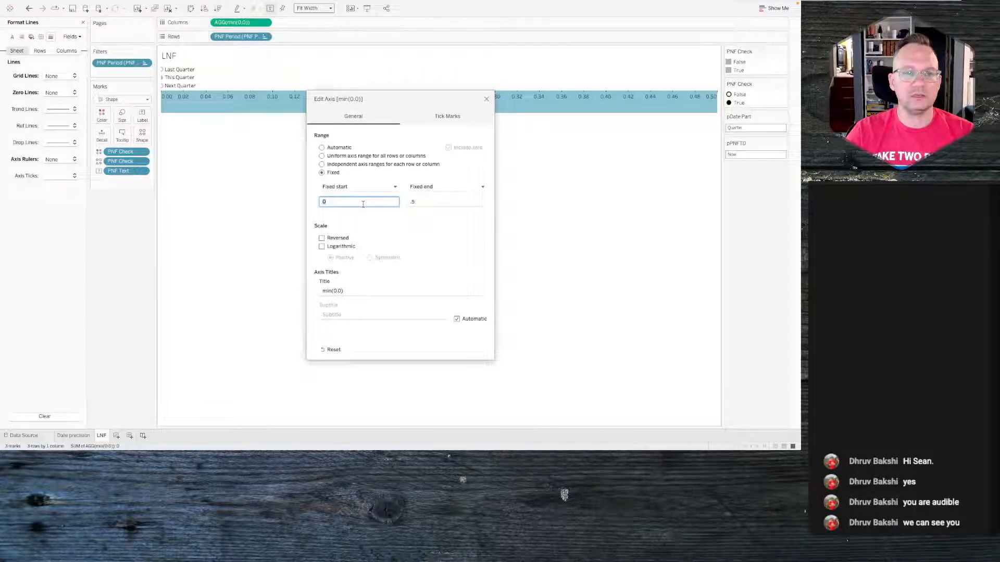
{"action": "type", "text": "-.2"}
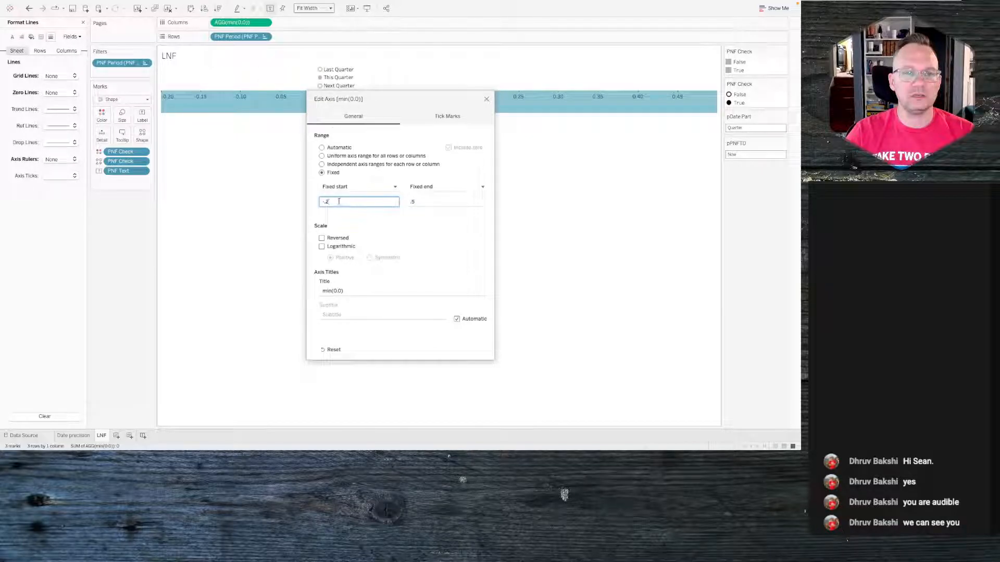
{"action": "left_click", "coordinate": [410, 201]}
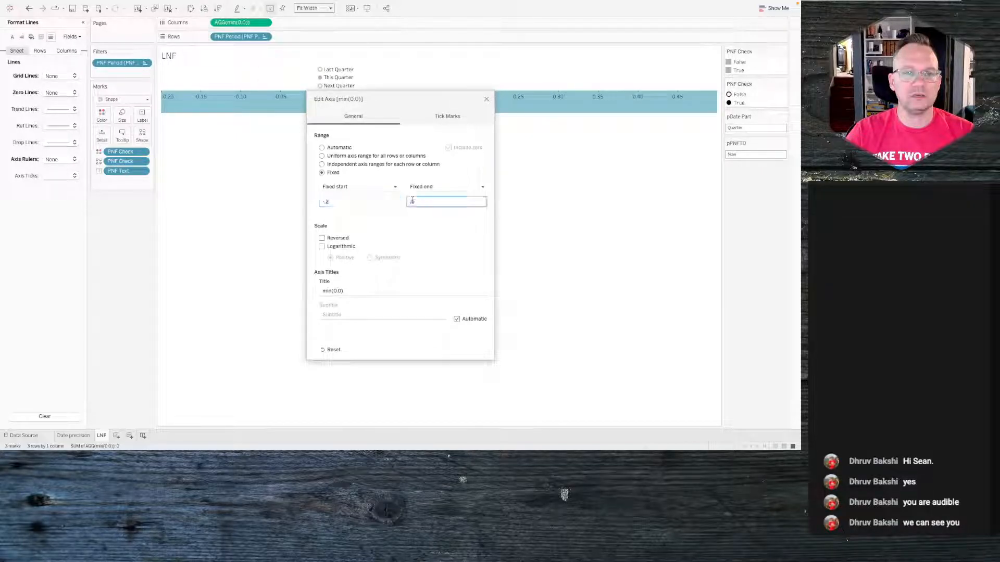
{"action": "left_click", "coordinate": [374, 200]}
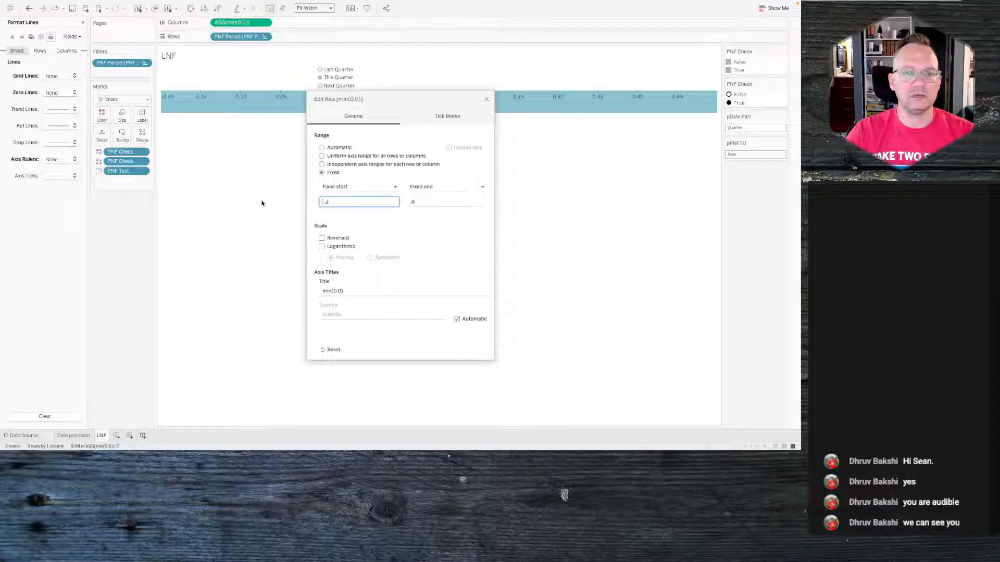
{"action": "type", "text": "0"}
{"action": "left_click", "coordinate": [435, 202]}
{"action": "type", "text": "8"}
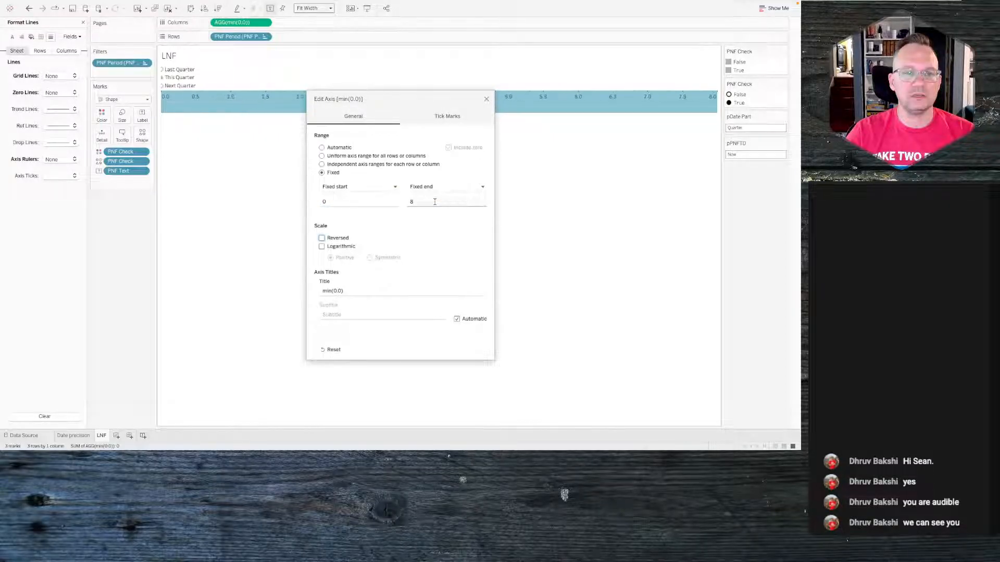
{"action": "left_click", "coordinate": [338, 203]}
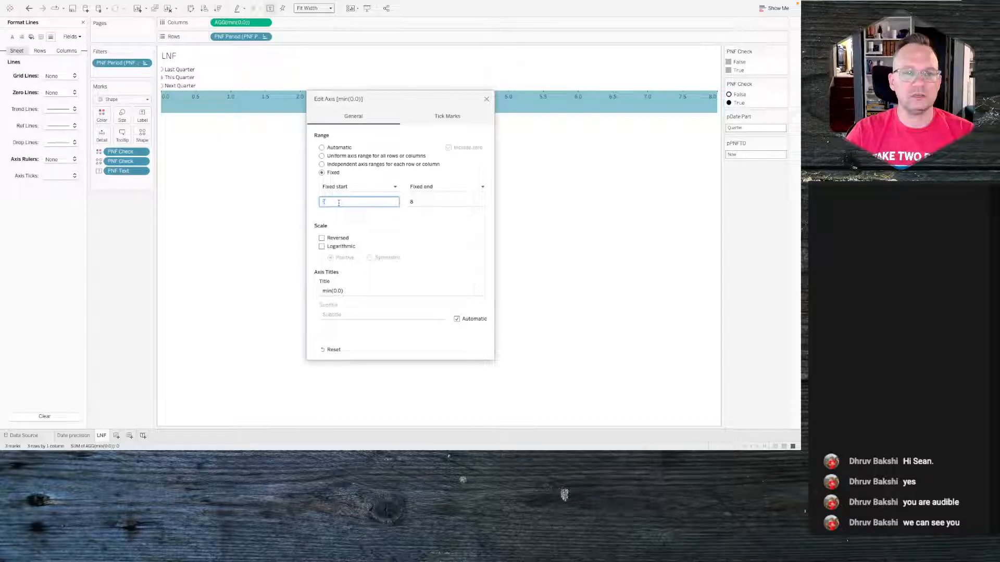
{"action": "type", "text": "-.5"}
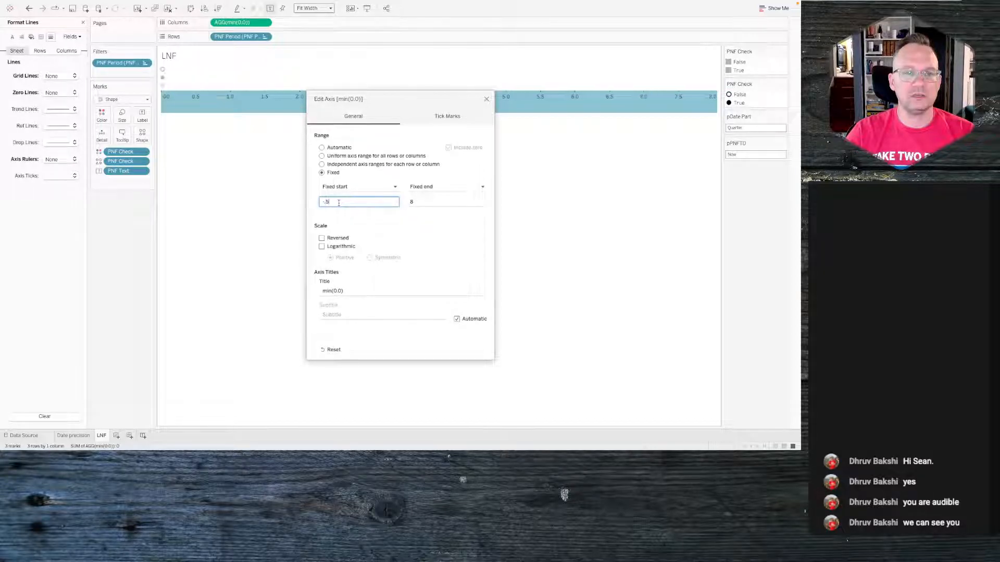
{"action": "key", "text": "BackSpace"}
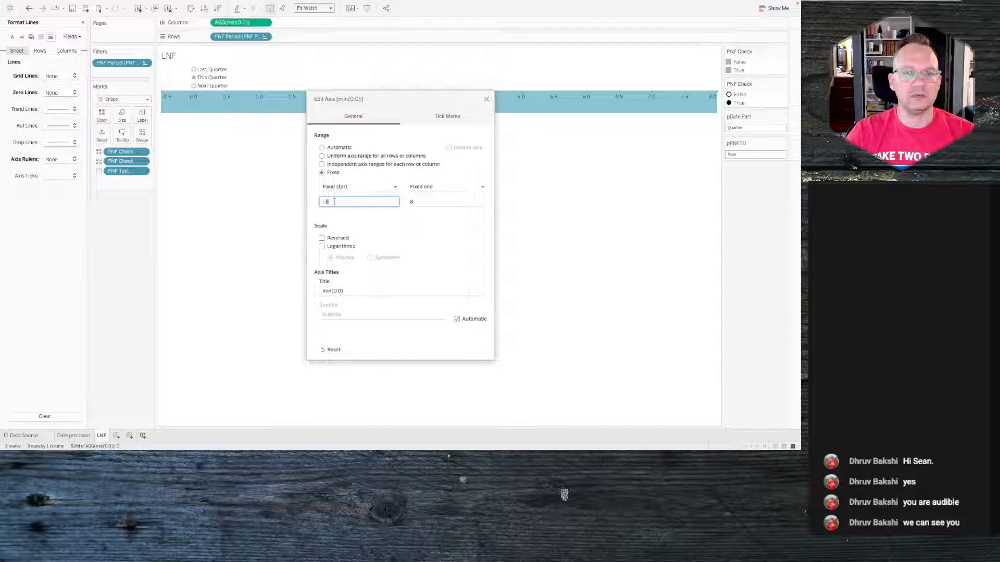
{"action": "type", "text": "1"}
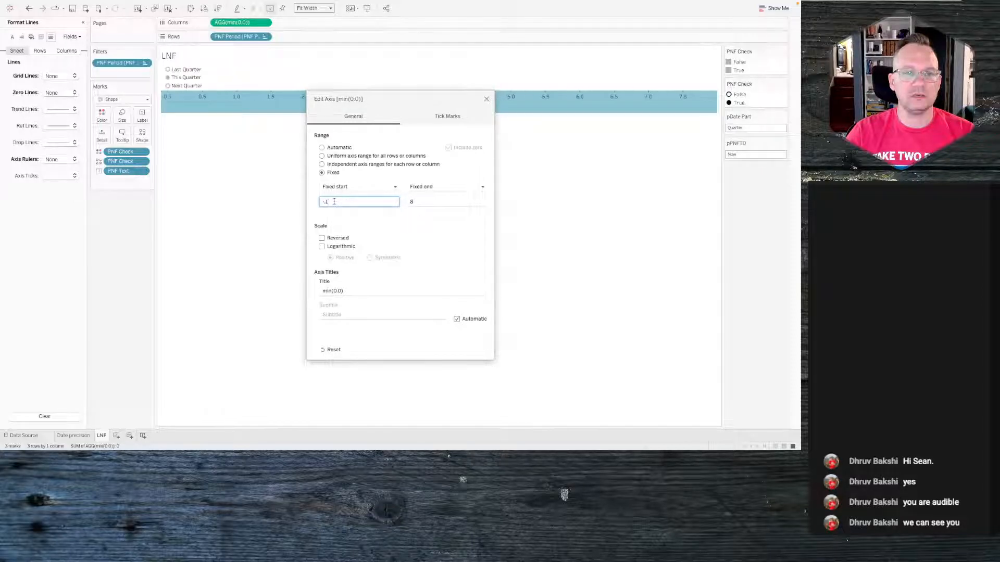
{"action": "left_click", "coordinate": [487, 100]}
- Hide the MIN(0.0) axis header once more
{"action": "right_click", "coordinate": [390, 100]}
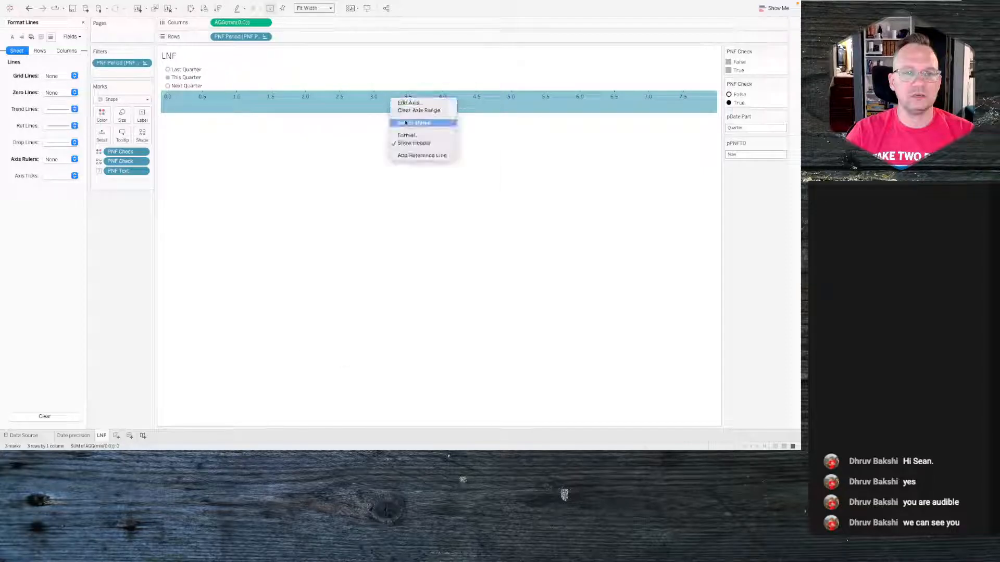
{"action": "left_click", "coordinate": [411, 144]}
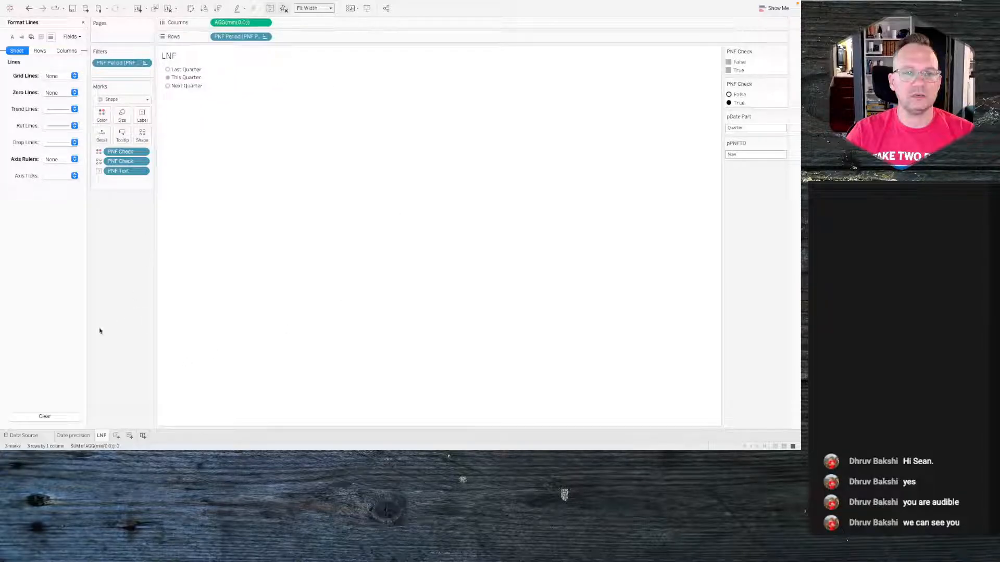
{"action": "left_click", "coordinate": [385, 281]}
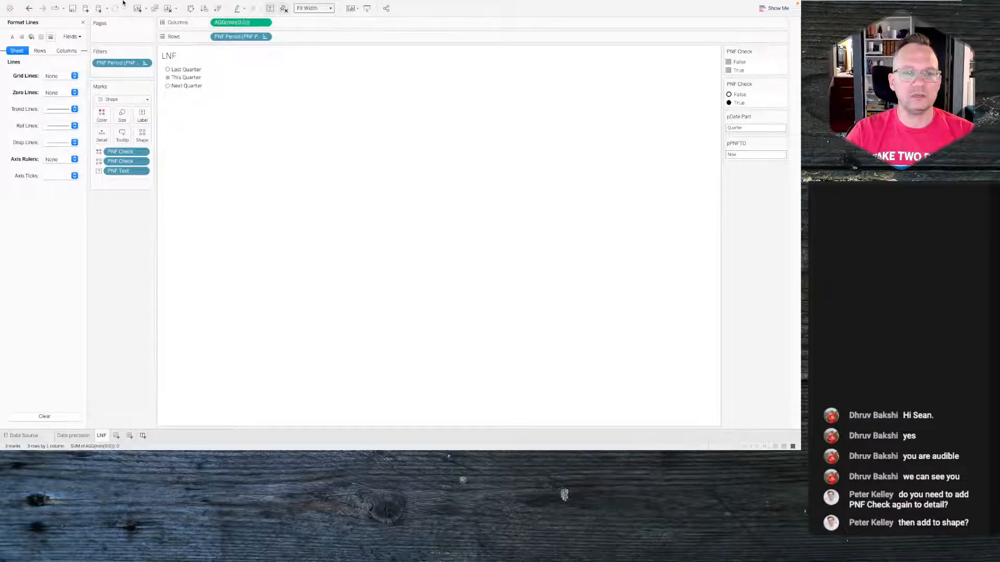
- Rename the existing parameter action to "Date precision" in the workbook's actions
{"action": "left_click", "coordinate": [102, 4]}
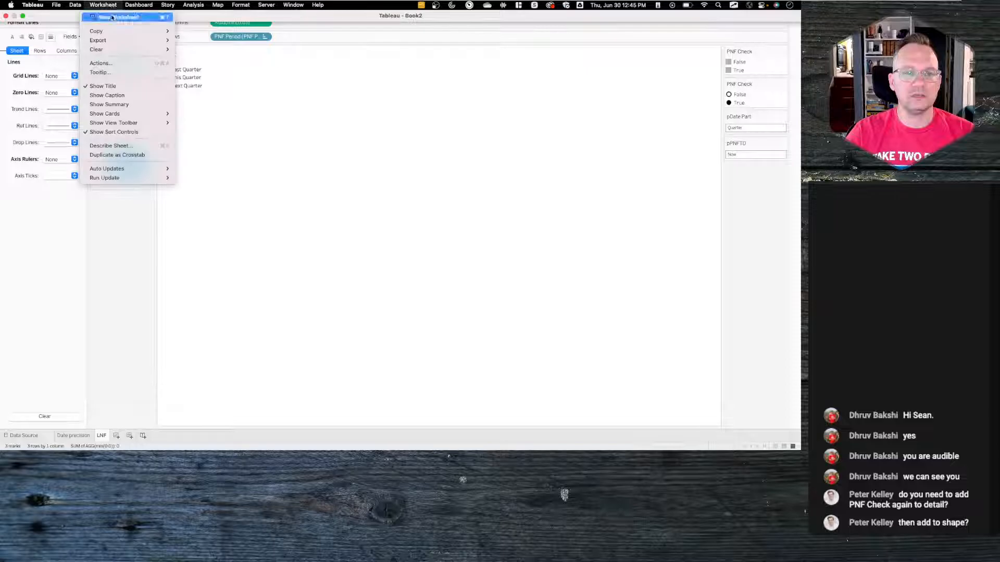
{"action": "left_click", "coordinate": [117, 58]}
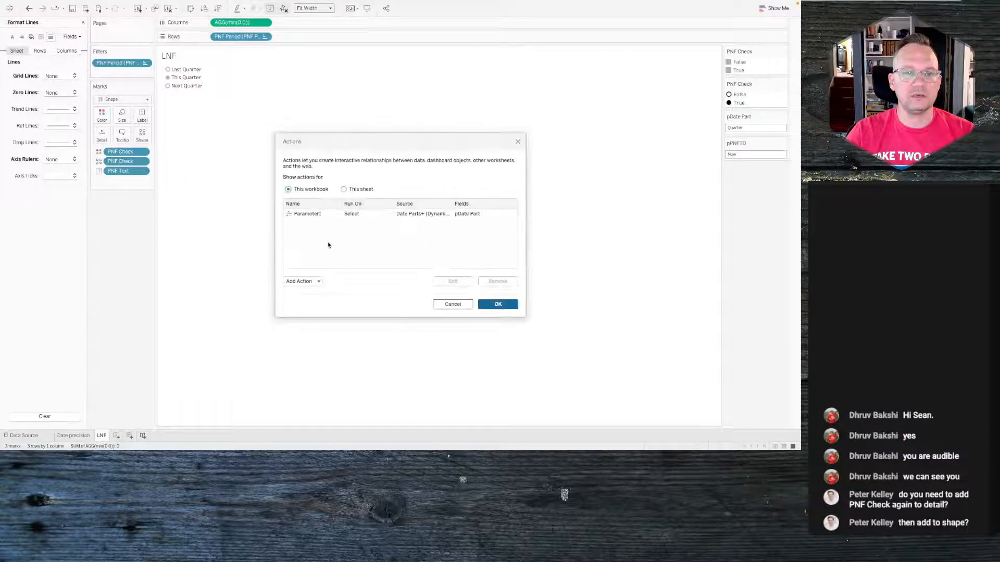
{"action": "left_click", "coordinate": [306, 213]}
{"action": "double_click", "coordinate": [308, 213]}
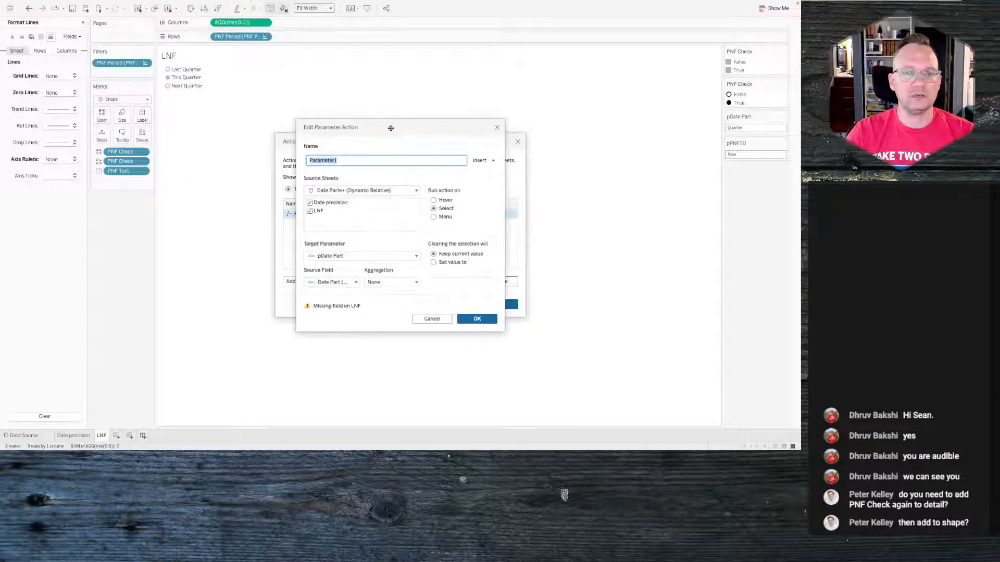
{"action": "type", "text": "Date precision"}
{"action": "left_click", "coordinate": [476, 318]}
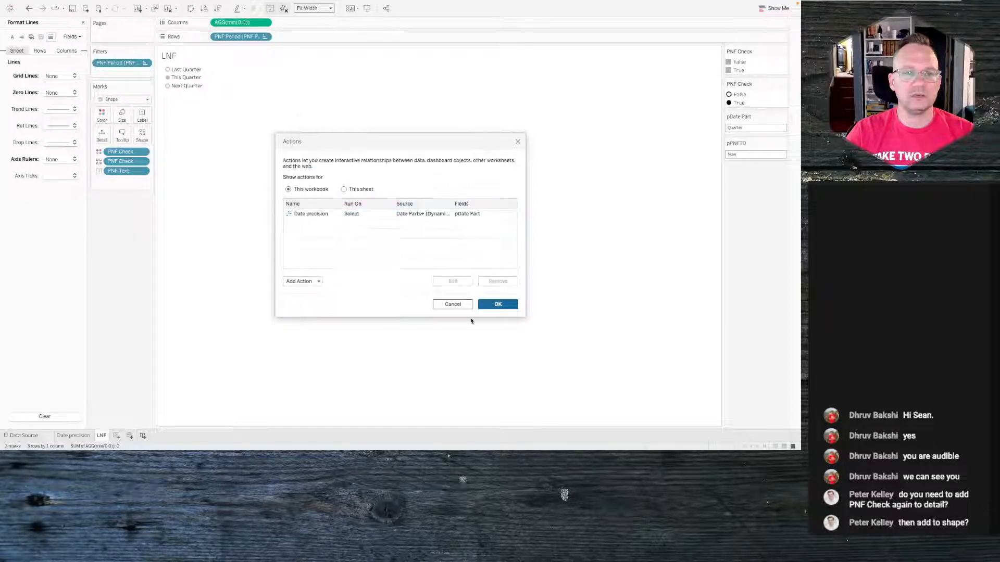
- Add a Change Parameter action named PNFTD using the Date Parts+ (Dynamic Relative) source with only the LNF sheet checked
{"action": "left_click", "coordinate": [298, 282]}
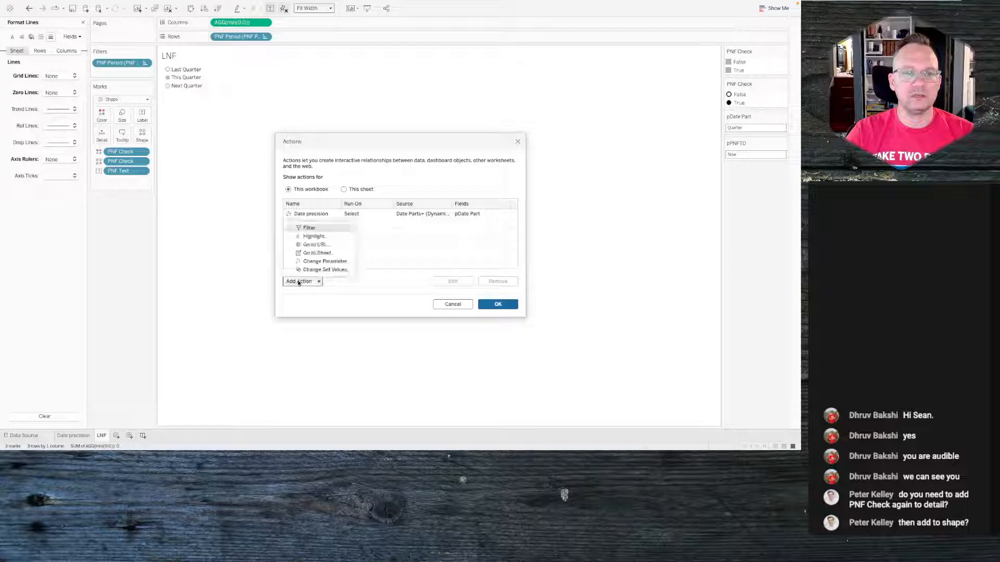
{"action": "left_click", "coordinate": [327, 262]}
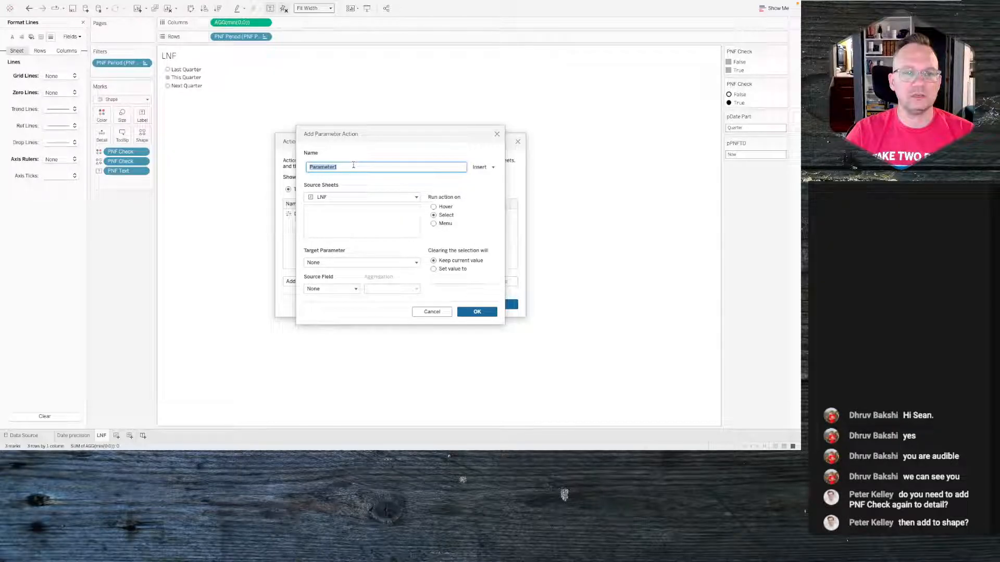
{"action": "type", "text": "PNFTD"}
{"action": "key", "text": "Tab"}
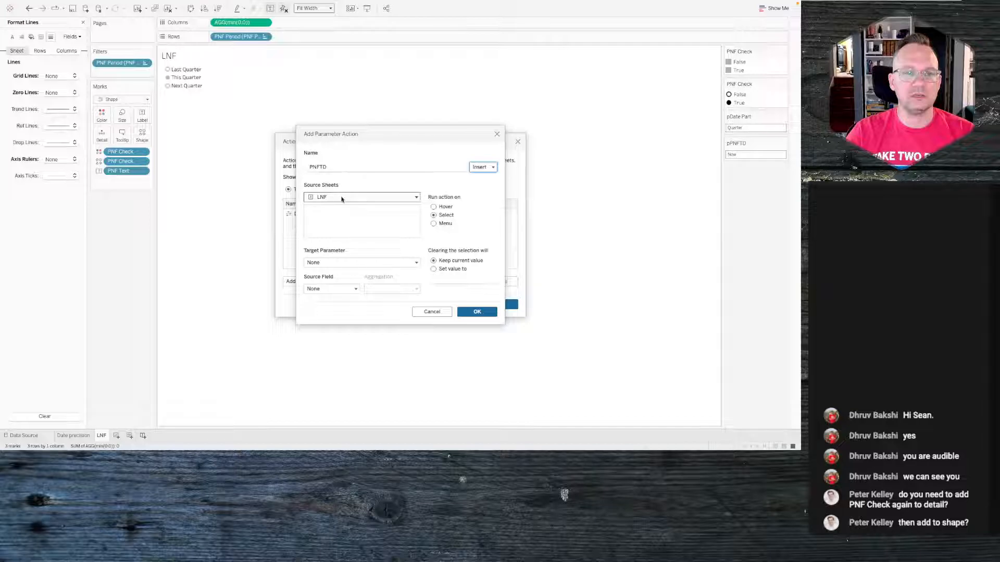
{"action": "left_click", "coordinate": [342, 198]}
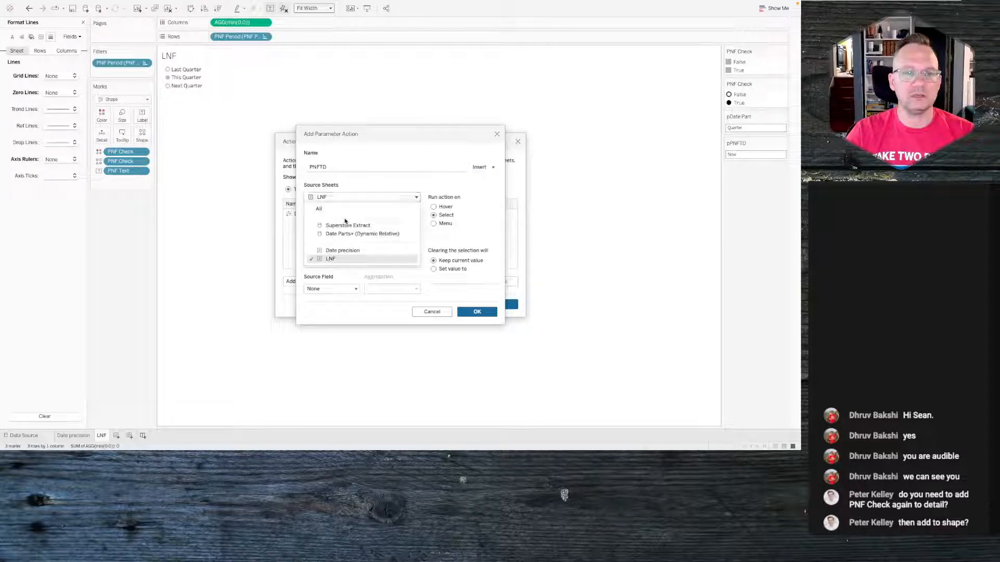
{"action": "left_click", "coordinate": [345, 224]}
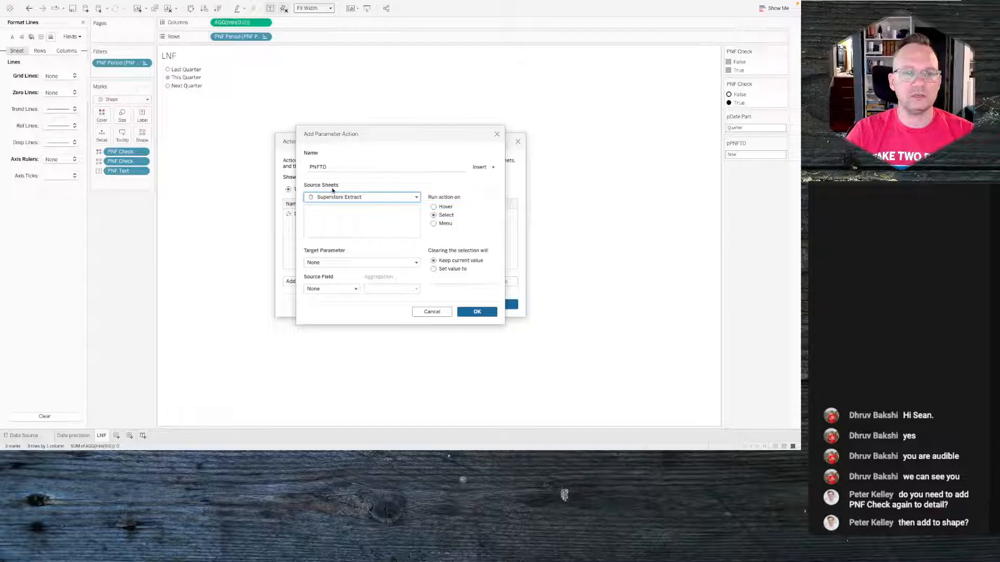
{"action": "left_click", "coordinate": [333, 197]}
{"action": "left_click", "coordinate": [343, 199]}
{"action": "left_click", "coordinate": [336, 236]}
{"action": "left_click", "coordinate": [309, 210]}
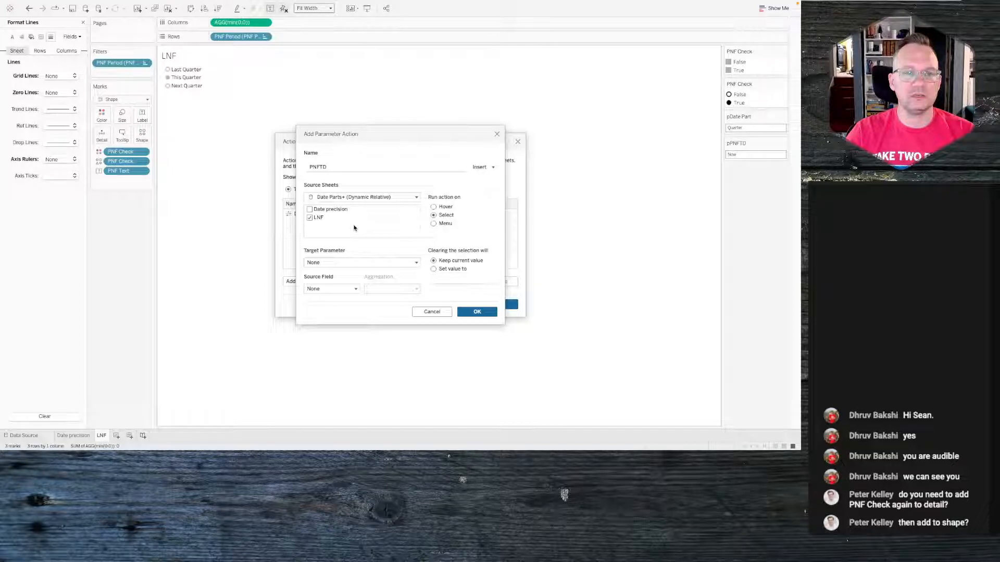
{"action": "left_click", "coordinate": [355, 199]}
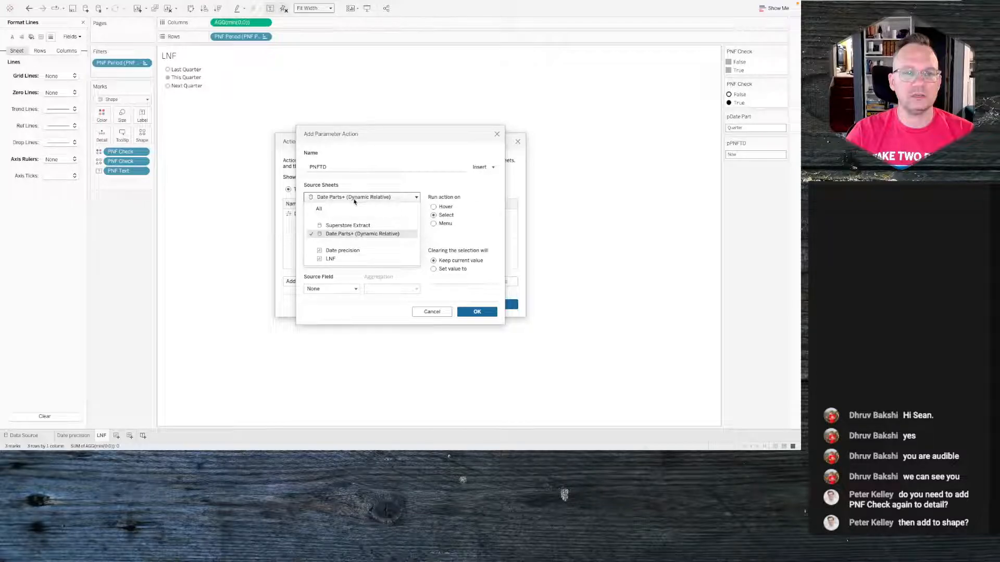
{"action": "left_click", "coordinate": [354, 199]}
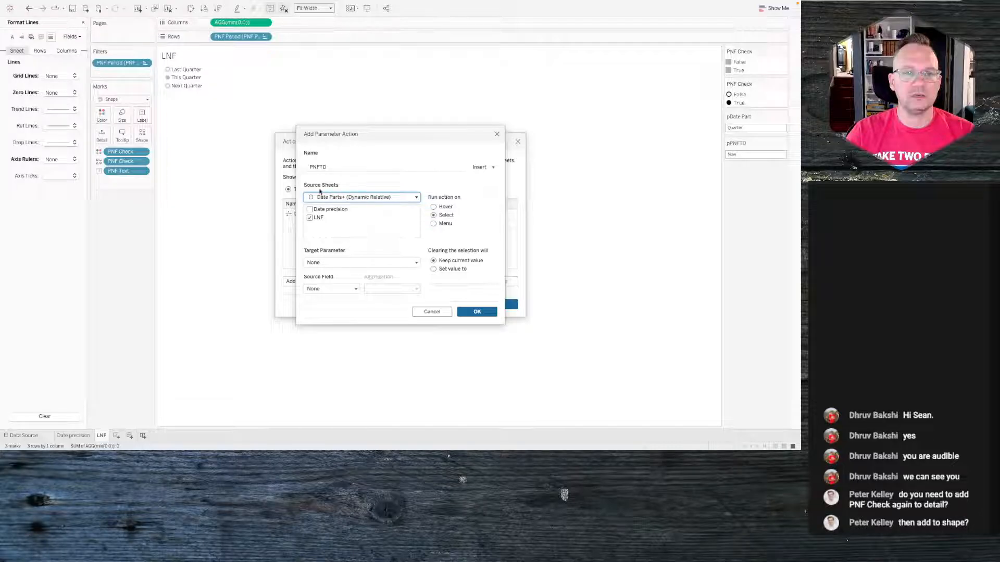
{"action": "left_click", "coordinate": [362, 197]}
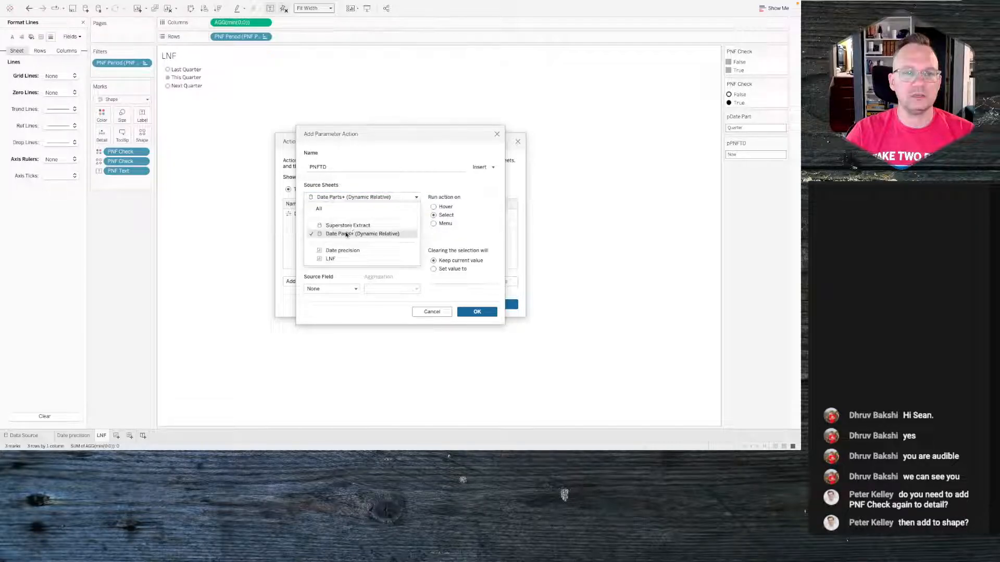
{"action": "scroll", "coordinate": [346, 234], "scroll_direction": "down", "scroll_amount": 2}
{"action": "left_click", "coordinate": [310, 217]}
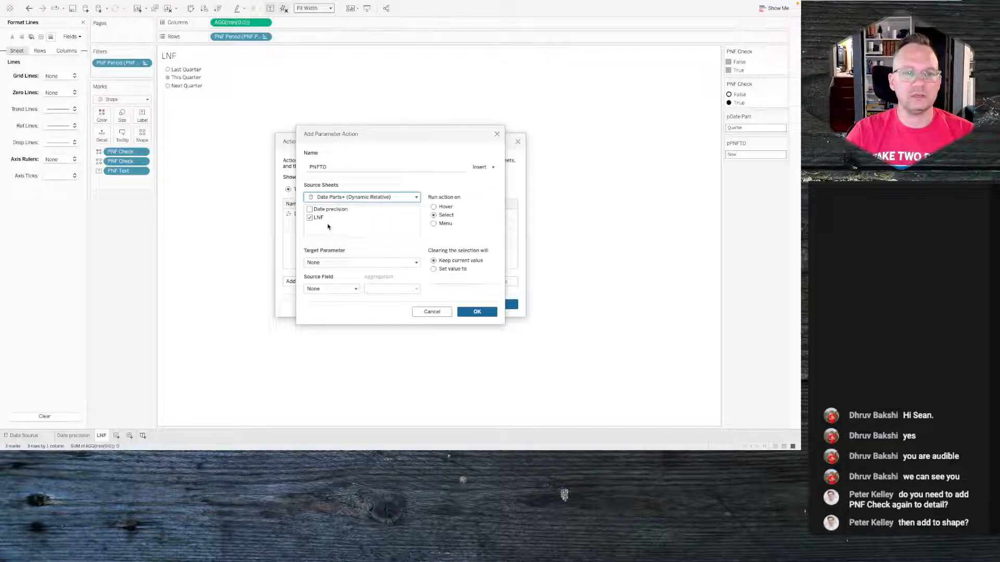
- Set the PNFTD action's target parameter to pPNFTD and its source field to PNF Period, and confirm
{"action": "left_click", "coordinate": [329, 265]}
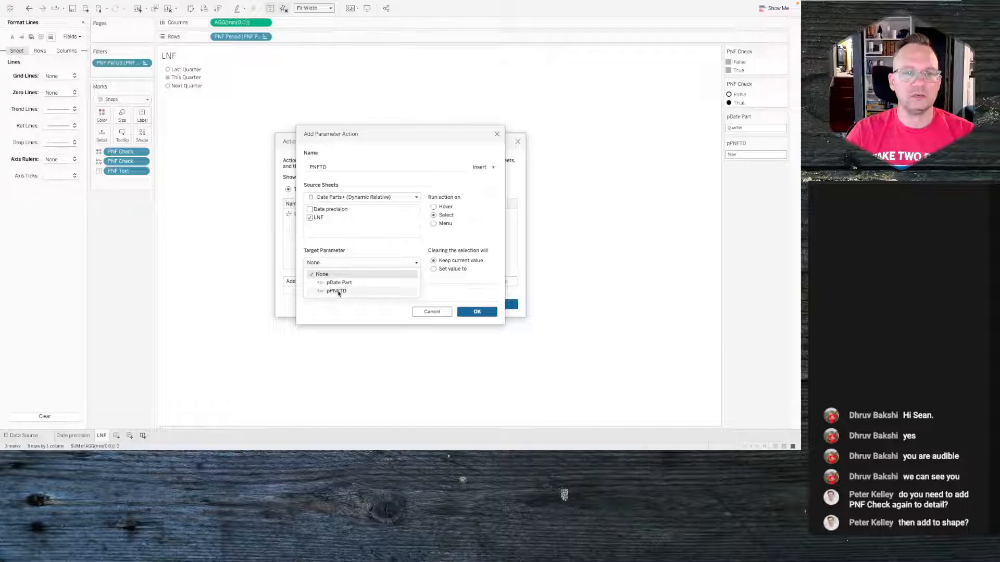
{"action": "left_click", "coordinate": [338, 292]}
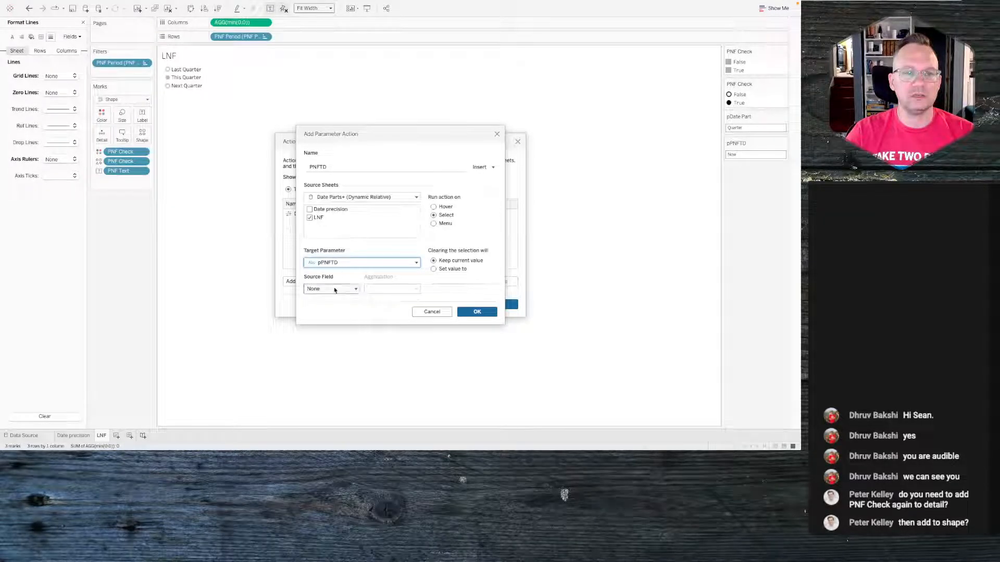
{"action": "left_click", "coordinate": [331, 290]}
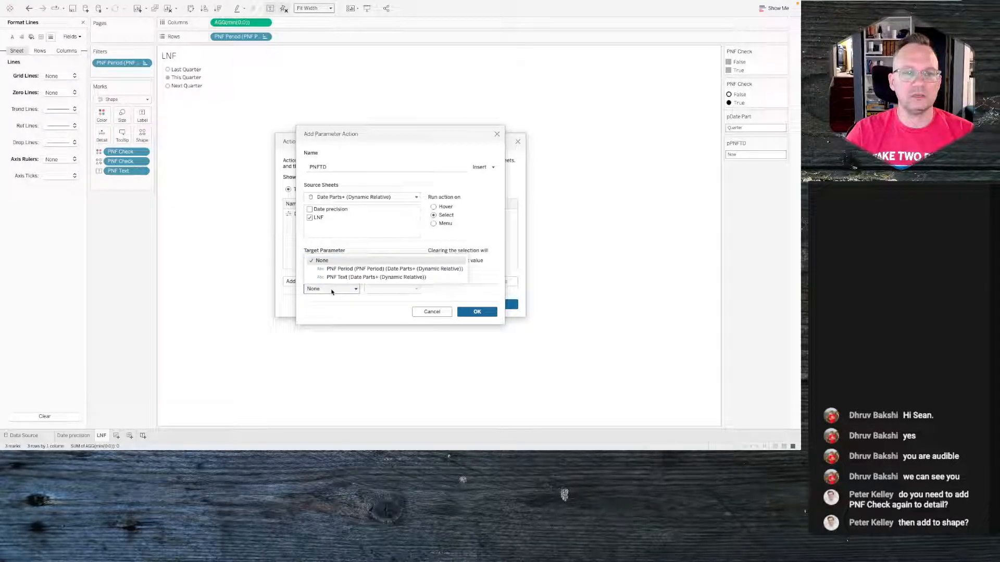
{"action": "left_click", "coordinate": [358, 270]}
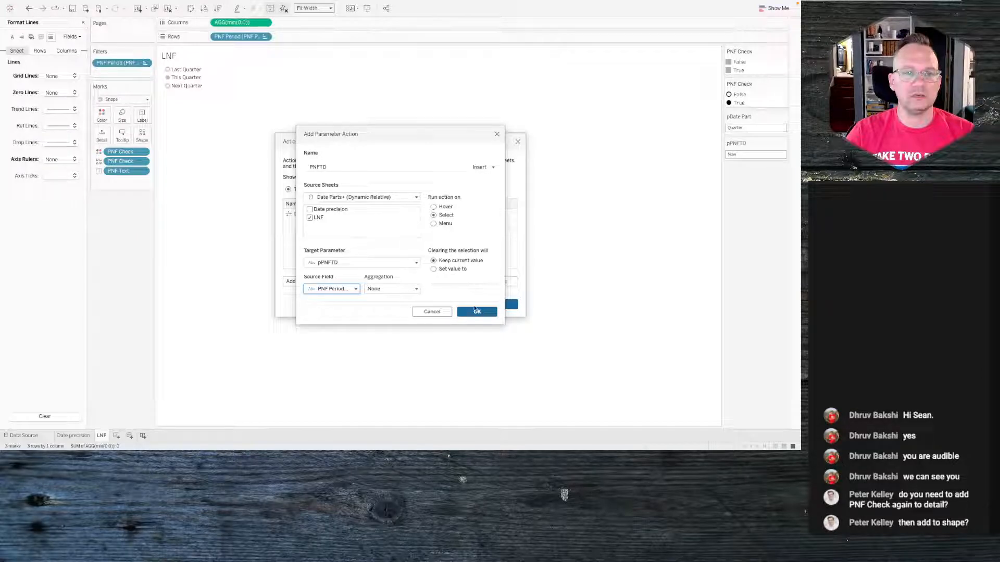
{"action": "left_click", "coordinate": [474, 310]}
{"action": "left_click", "coordinate": [495, 306]}
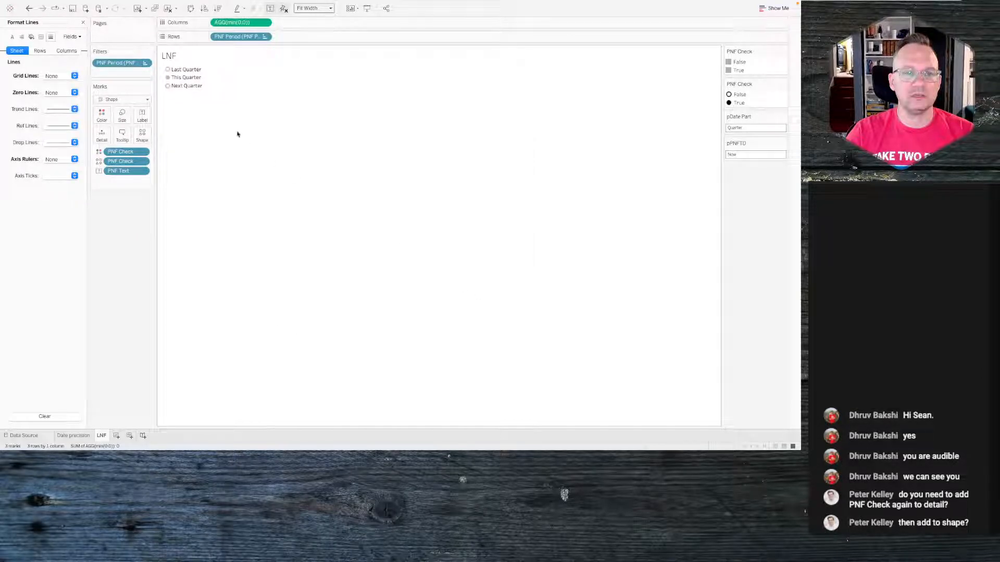
- Test the new action by selecting and deselecting Next Quarter on the LNF sheet
{"action": "left_click", "coordinate": [168, 86]}
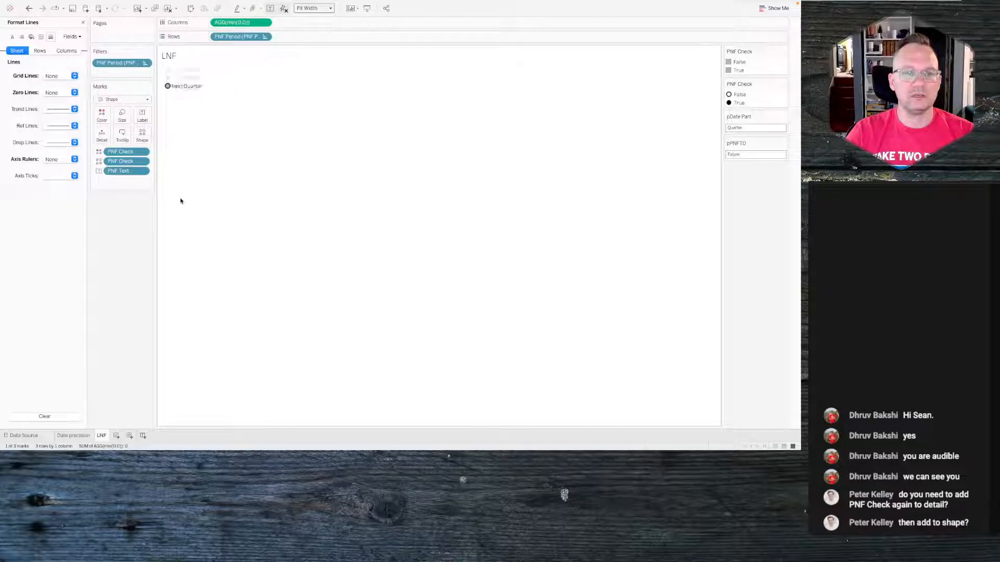
{"action": "left_click", "coordinate": [187, 78]}
{"action": "left_click", "coordinate": [178, 255]}
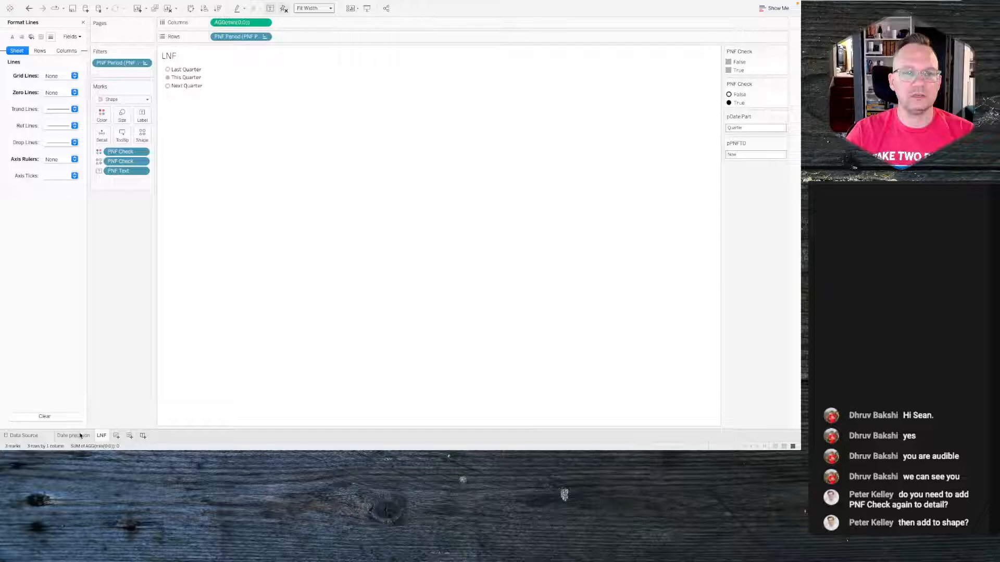
- Switch the date precision to Month and then Day on the Date precision sheet, checking LNF in between
{"action": "left_click", "coordinate": [78, 436]}
{"action": "left_click", "coordinate": [227, 69]}
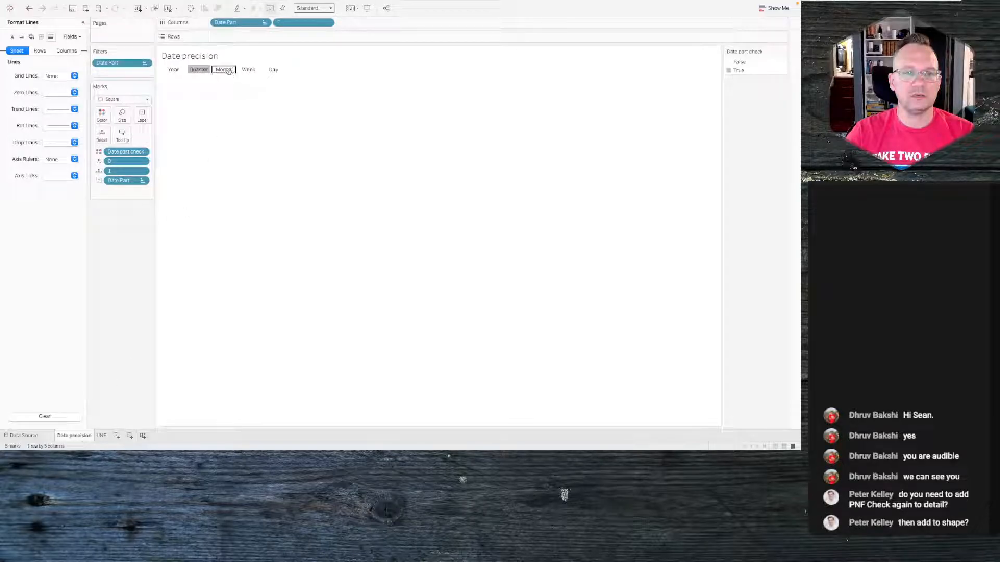
{"action": "left_click", "coordinate": [172, 319]}
{"action": "left_click", "coordinate": [102, 437]}
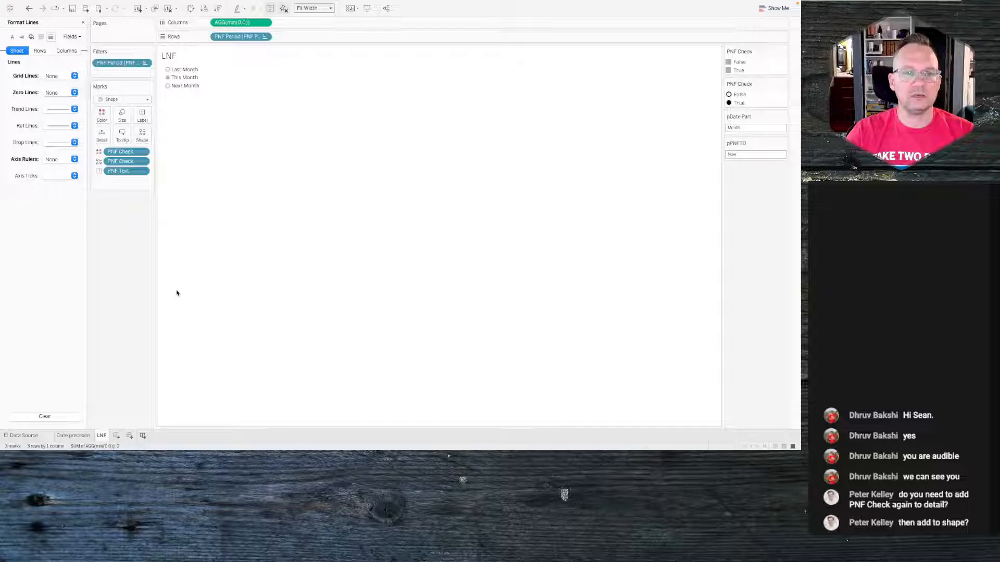
{"action": "left_click", "coordinate": [83, 439]}
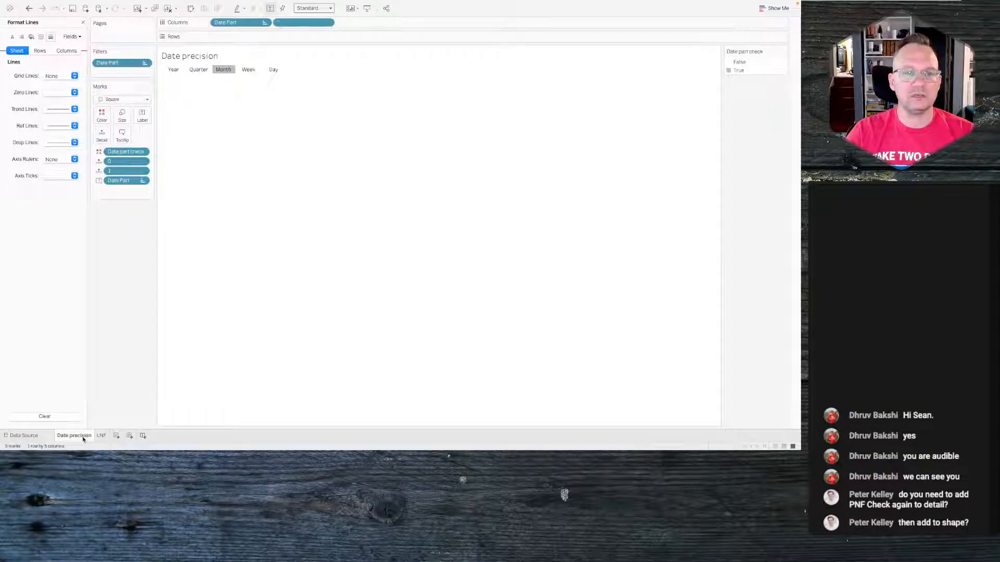
{"action": "left_click", "coordinate": [274, 70]}
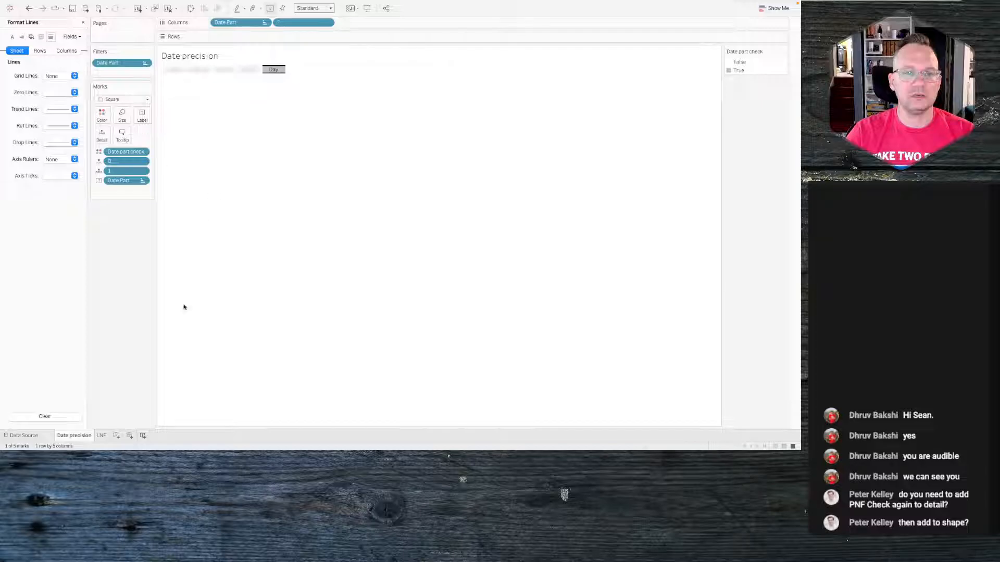
{"action": "left_click", "coordinate": [102, 436]}
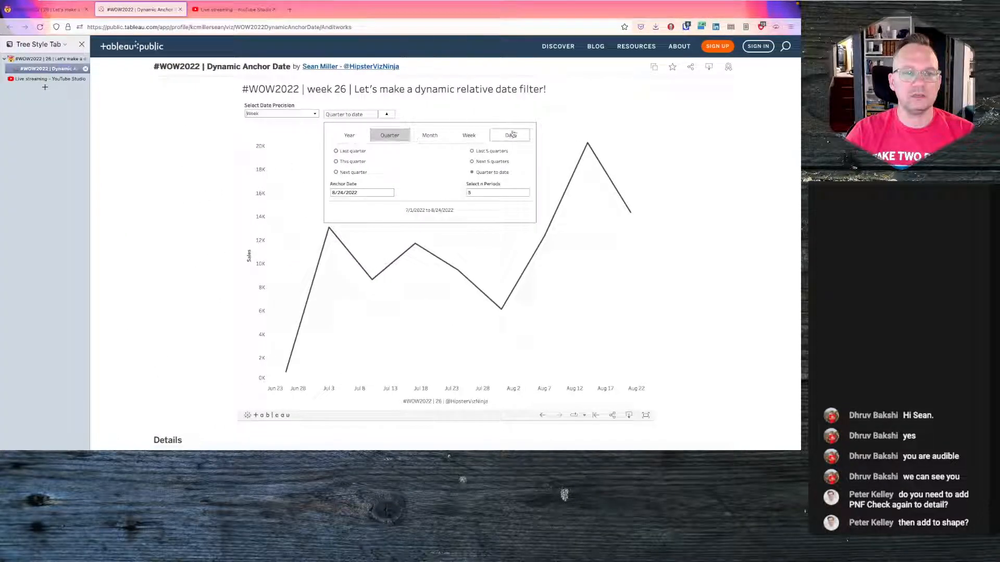
- Examine the reference viz's Day options in the browser and compare them with the LNF sheet
{"action": "left_click", "coordinate": [512, 134]}
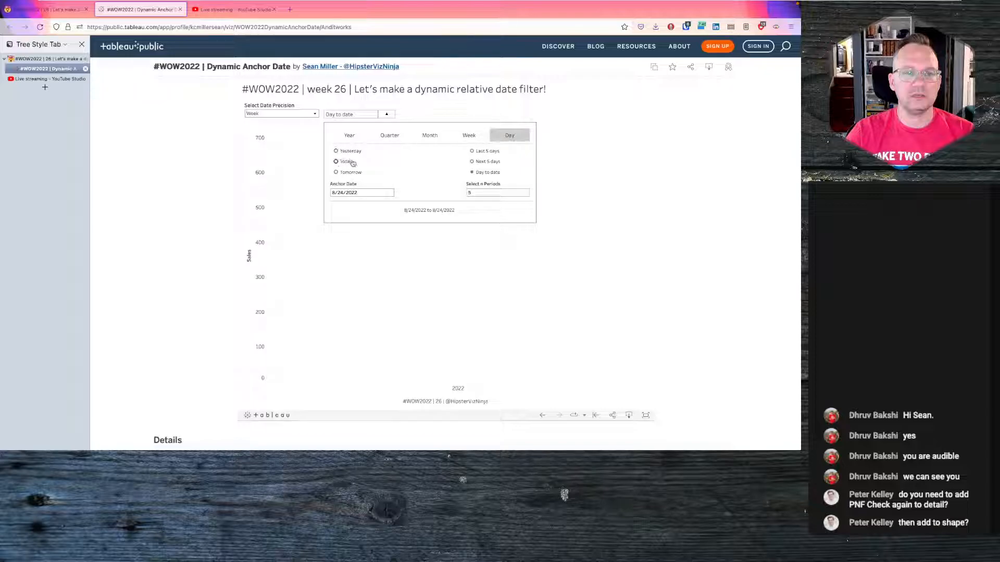
{"action": "key", "text": "ctrl+Right"}
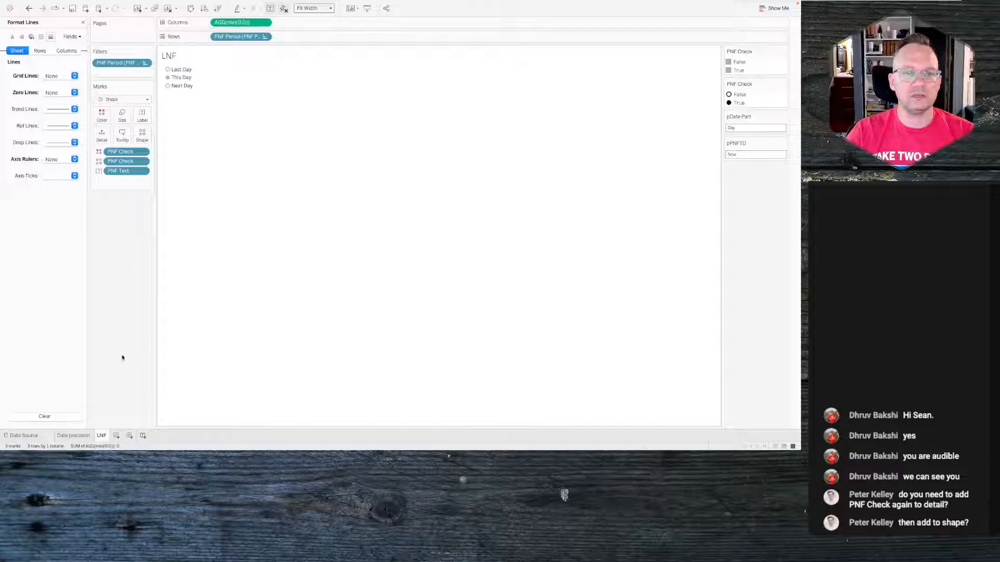
{"action": "mouse_move", "coordinate": [84, 440]}
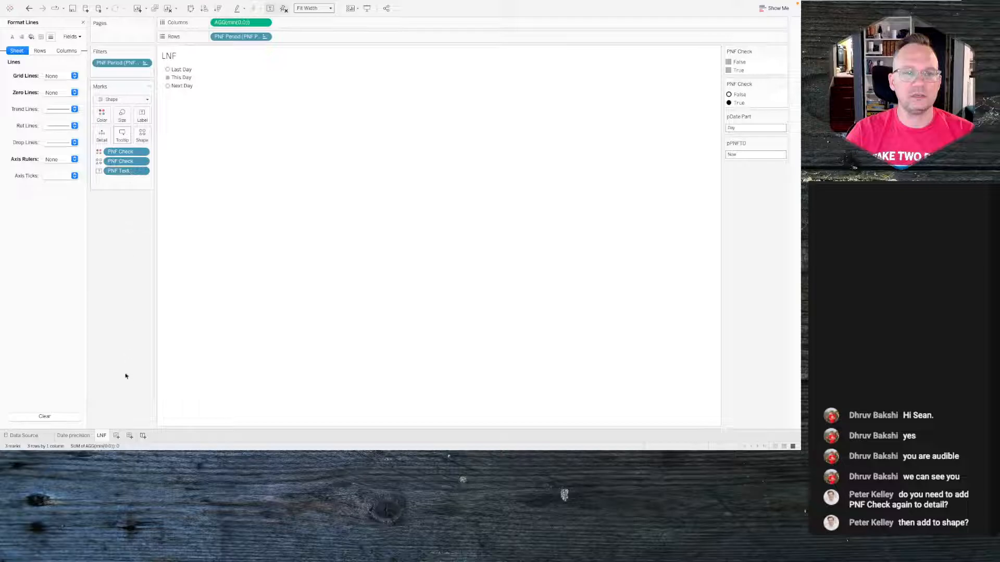
{"action": "right_click", "coordinate": [102, 436]}
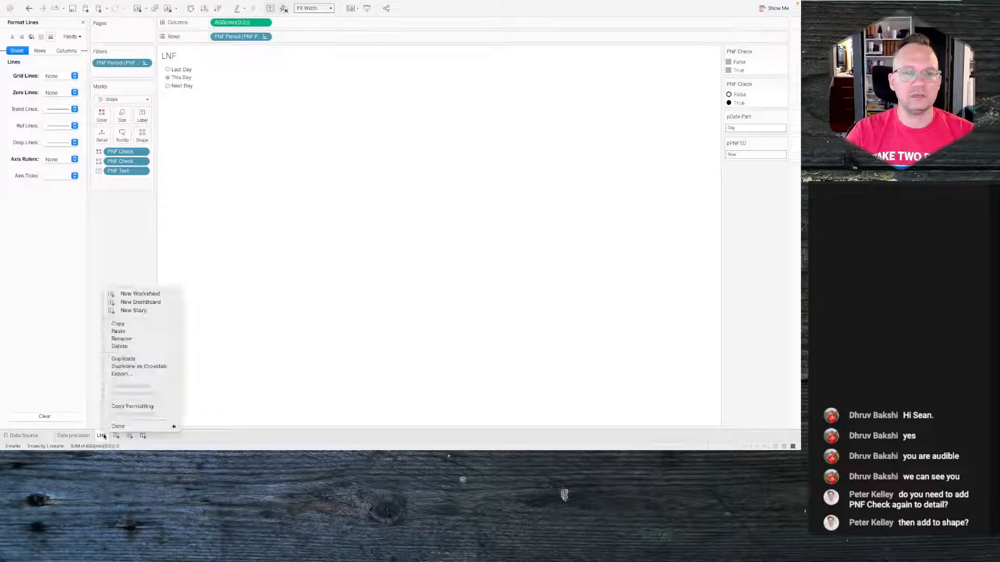
{"action": "left_click", "coordinate": [89, 349]}
{"action": "key", "text": "ctrl+Left"}
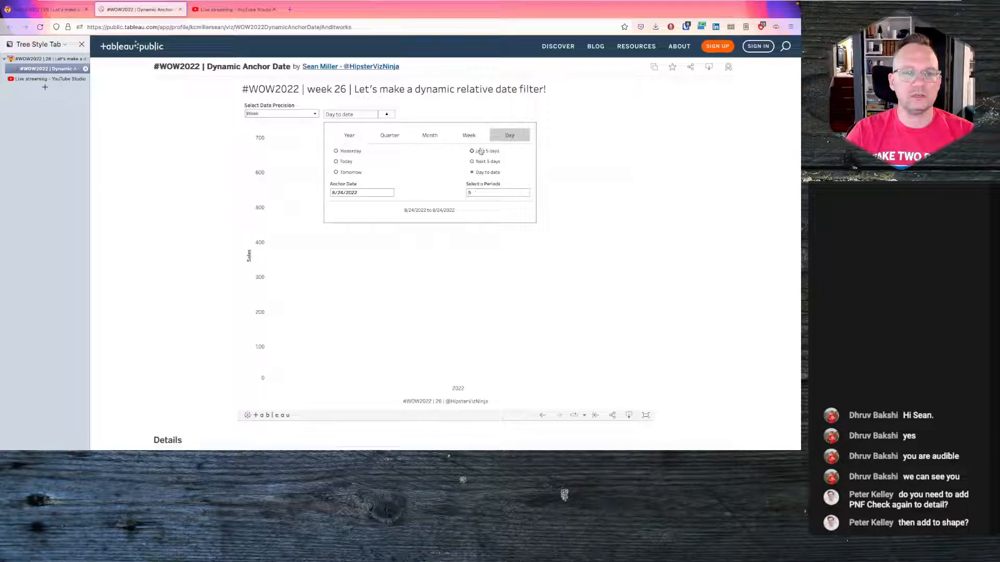
{"action": "key", "text": "alt+Tab"}
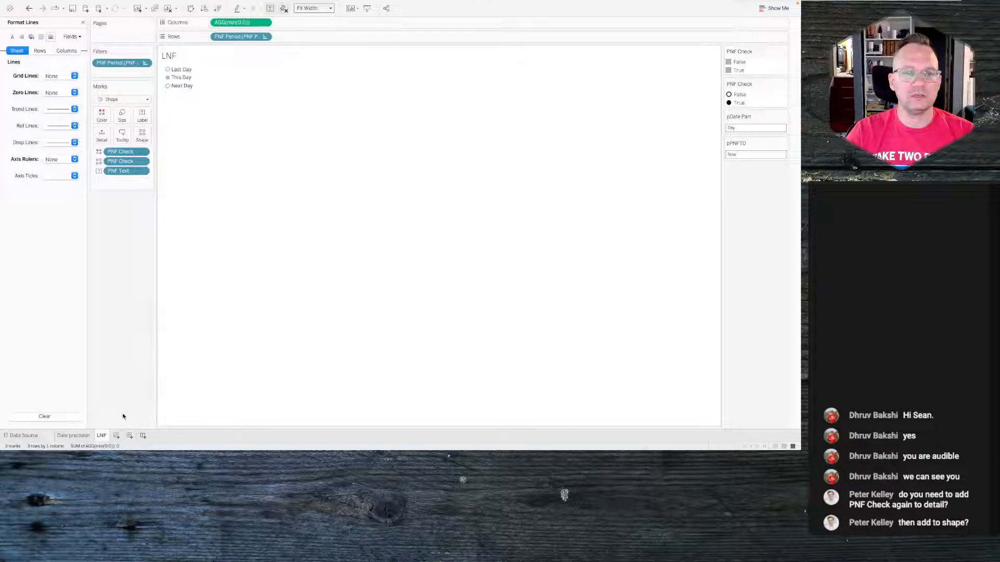
- Duplicate the LNF sheet and filter the copy's PNF Period to Next, Previous and To Date
{"action": "right_click", "coordinate": [101, 436]}
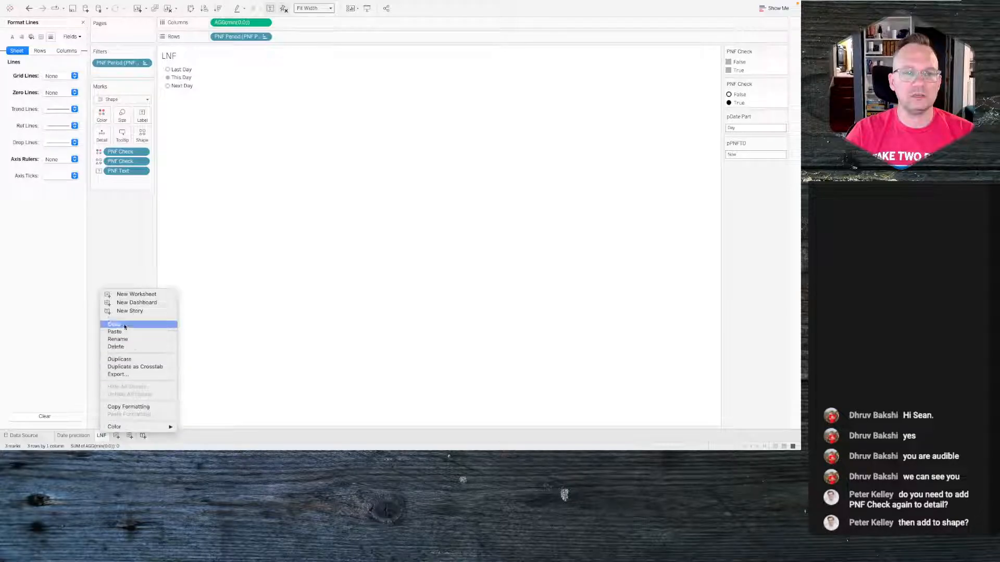
{"action": "left_click", "coordinate": [129, 360]}
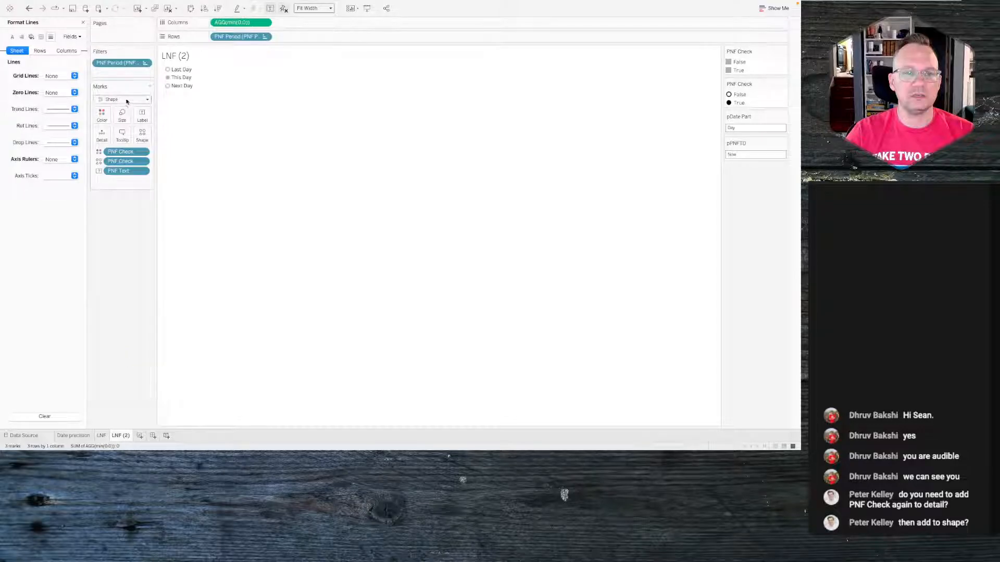
{"action": "left_click", "coordinate": [146, 68]}
{"action": "left_click", "coordinate": [156, 65]}
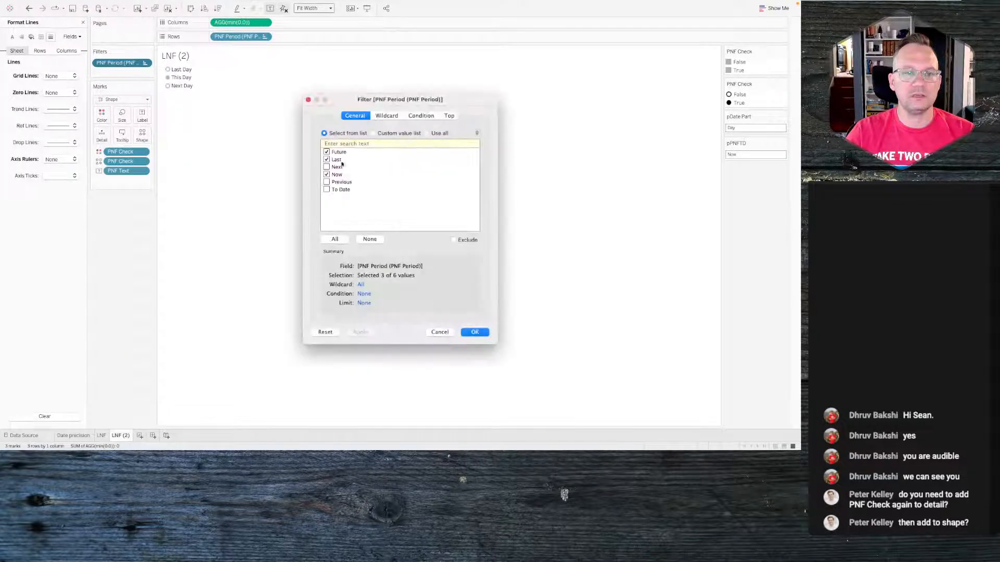
{"action": "left_click", "coordinate": [327, 152]}
{"action": "left_click", "coordinate": [327, 159]}
{"action": "left_click", "coordinate": [327, 167]}
{"action": "left_click", "coordinate": [327, 174]}
{"action": "left_click", "coordinate": [326, 182]}
{"action": "left_click", "coordinate": [327, 175]}
{"action": "left_click", "coordinate": [326, 189]}
{"action": "left_click", "coordinate": [476, 333]}
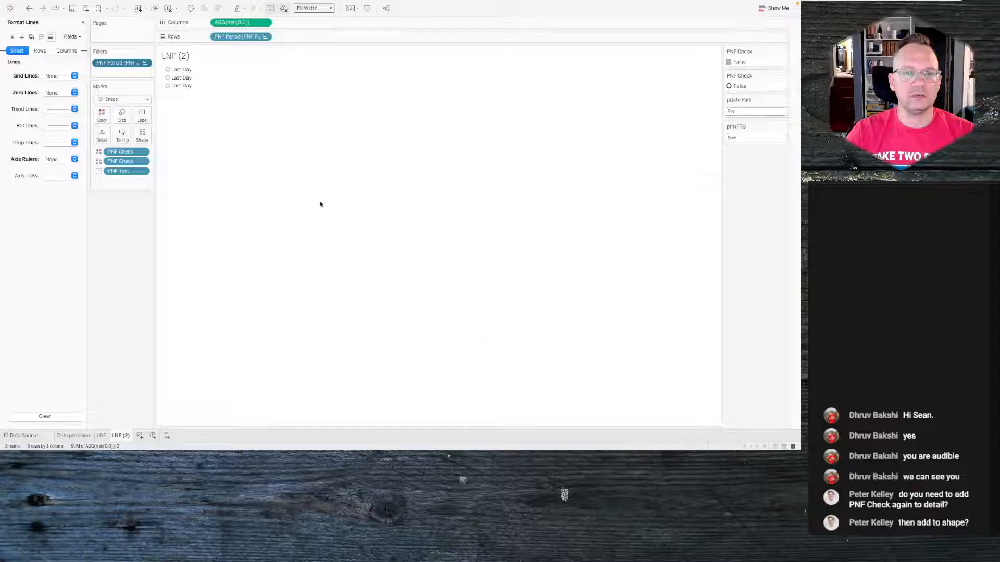
- Open the PNF Text calculation for editing and show the PNF Period header on the LNF (2) rows
{"action": "left_click", "coordinate": [83, 24]}
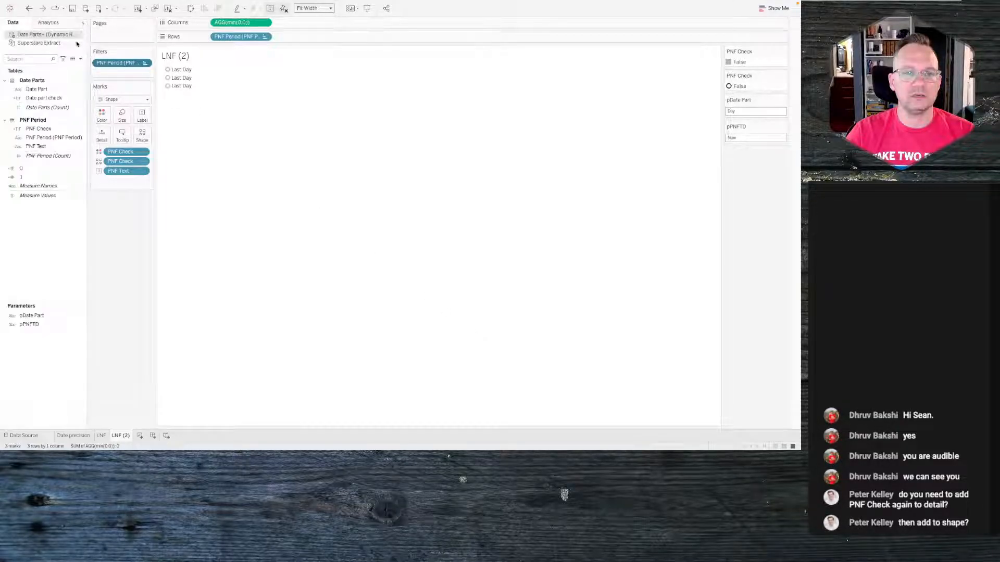
{"action": "right_click", "coordinate": [45, 146]}
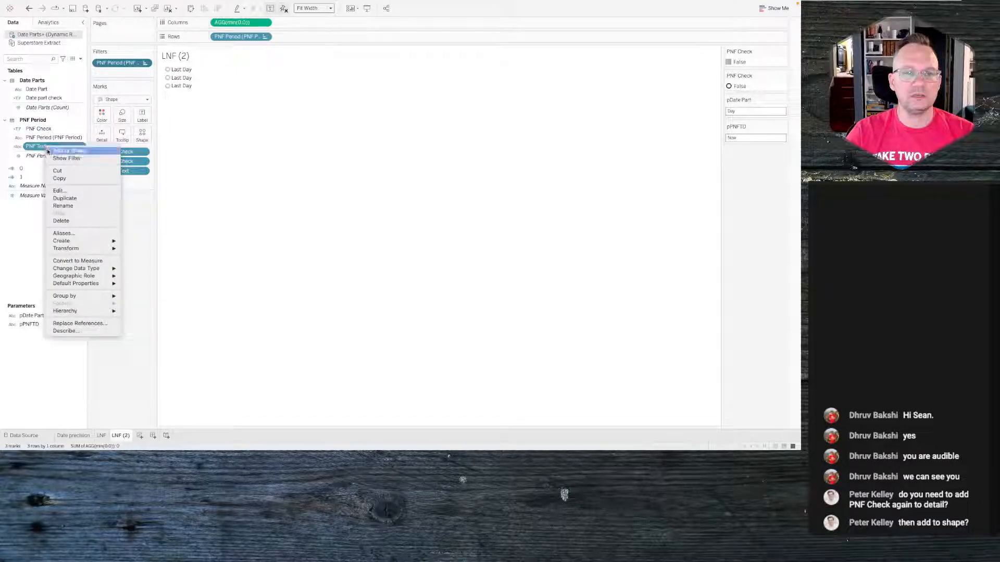
{"action": "left_click", "coordinate": [61, 190]}
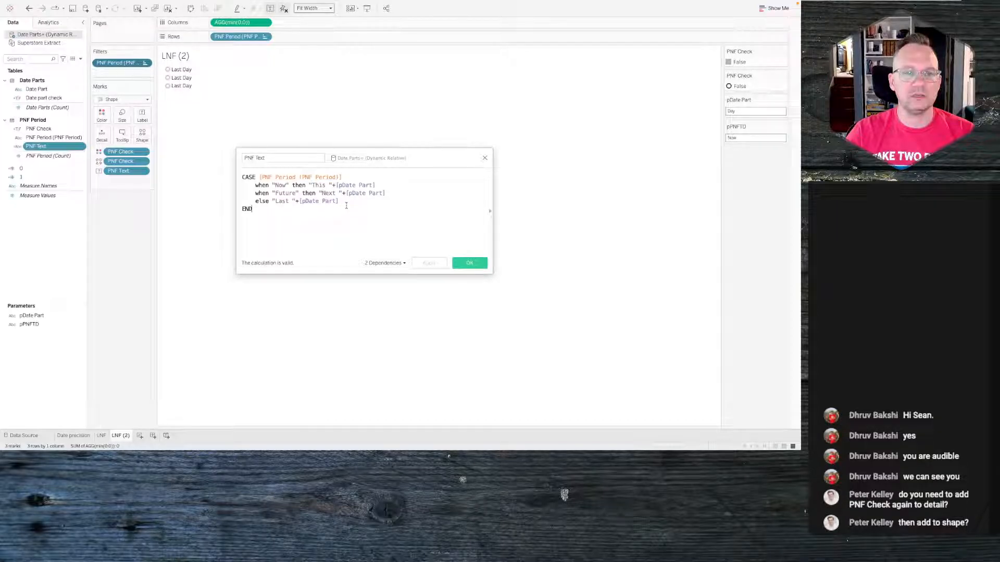
{"action": "left_click", "coordinate": [264, 37]}
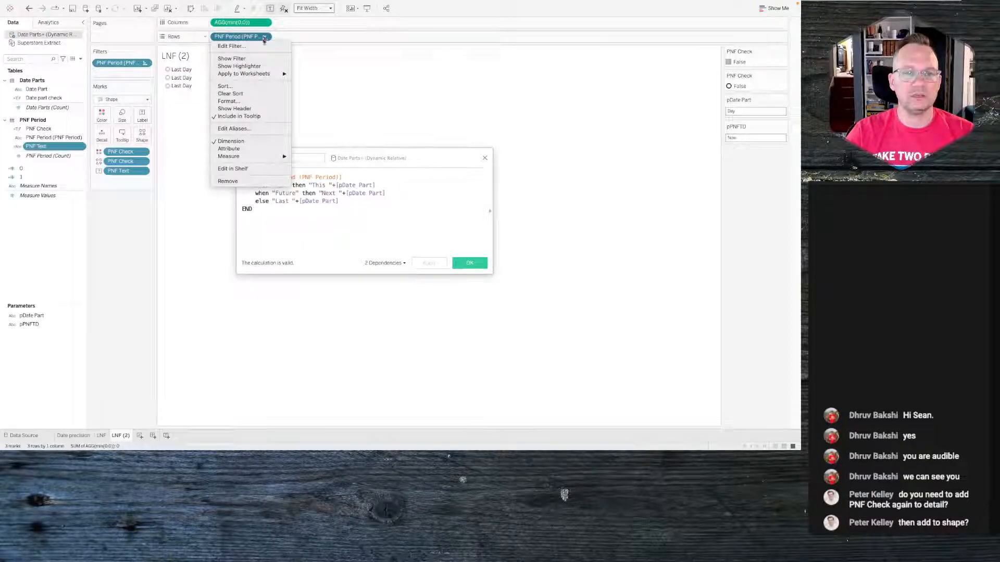
{"action": "left_click", "coordinate": [244, 108]}
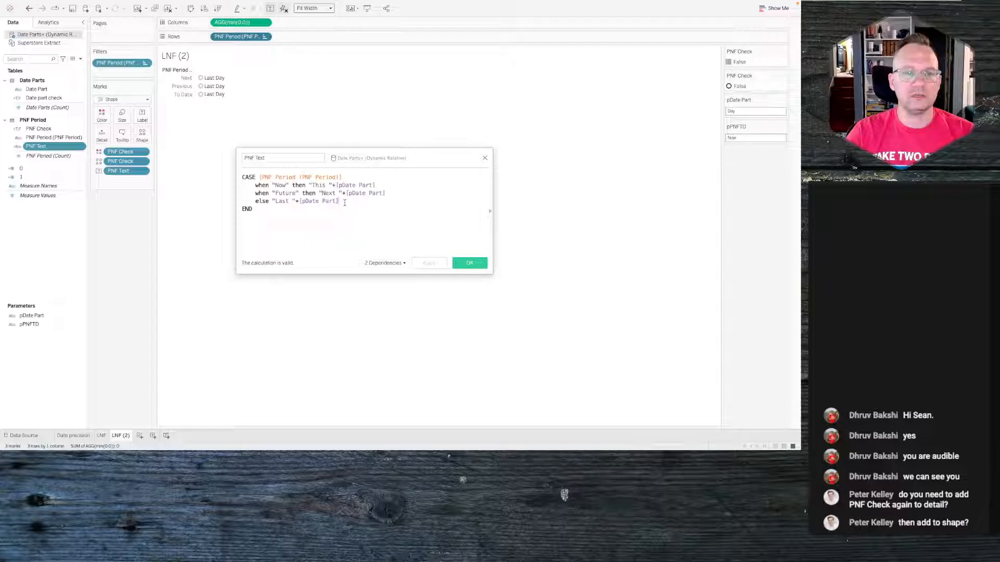
- In PNF Text, replace the else branch with a when clause and start a new when "Next" line
{"action": "left_click_drag", "start_coordinate": [269, 201], "coordinate": [255, 201]}
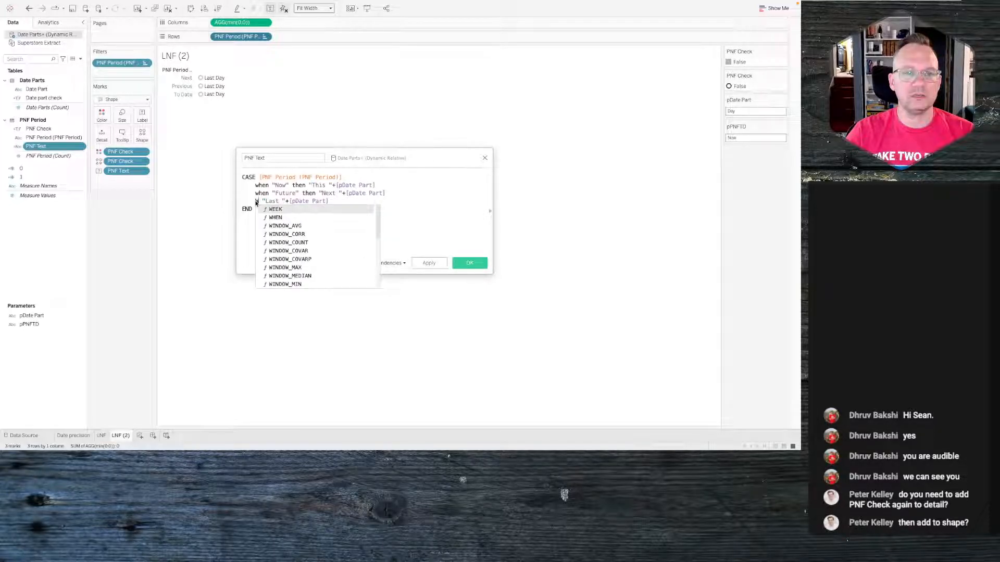
{"action": "type", "text": "hebn"}
{"action": "key", "text": "BackSpace"}
{"action": "key", "text": "BackSpace"}
{"action": "key", "text": "BackSpace"}
{"action": "key", "text": "BackSpace"}
{"action": "key", "text": "BackSpace"}
{"action": "type", "text": "when"}
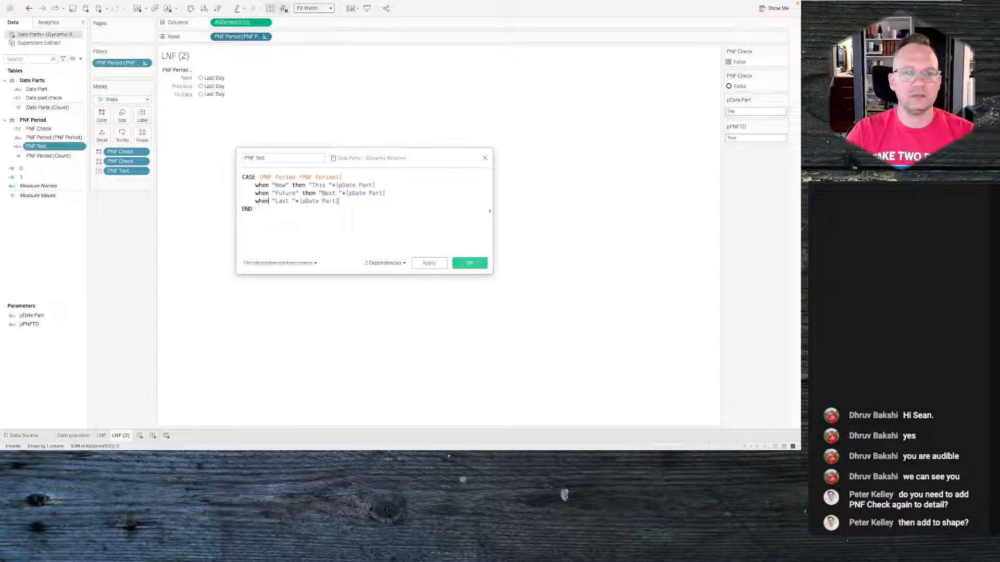
{"action": "key", "text": "Return"}
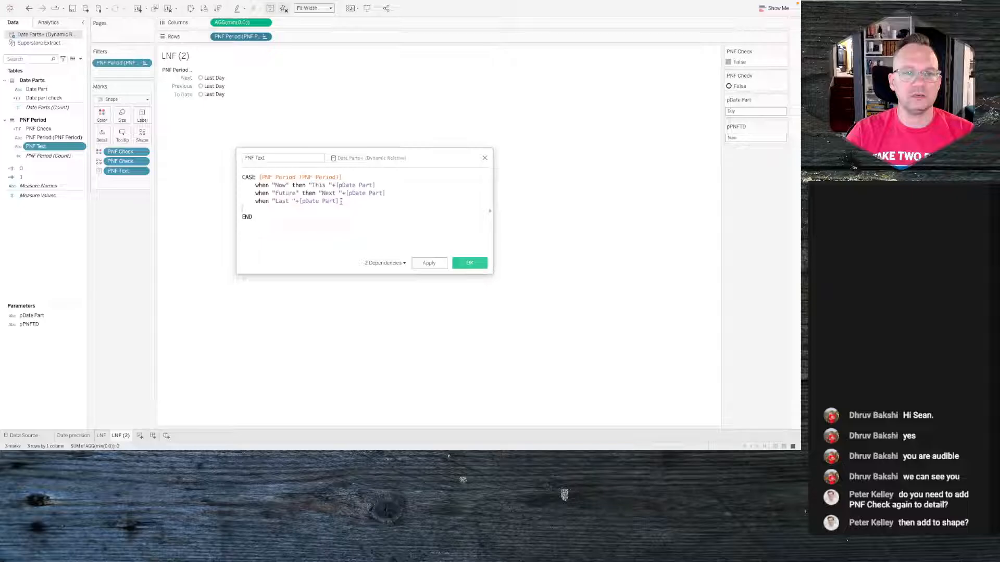
{"action": "key", "text": "Tab"}
{"action": "type", "text": "when \"Next\""}
- Show the PNF Period header on the LNF sheet
{"action": "left_click", "coordinate": [102, 436]}
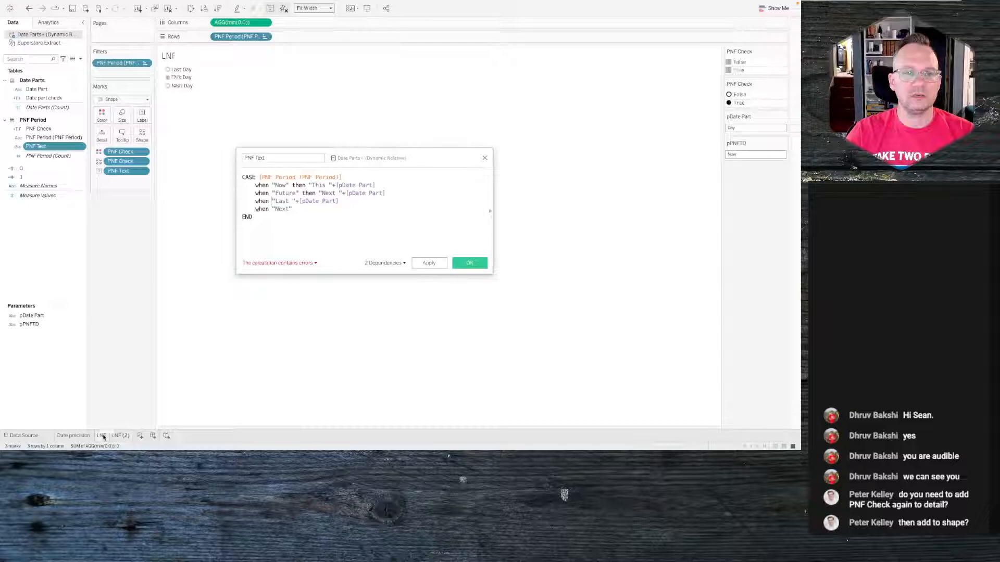
{"action": "left_click", "coordinate": [265, 37]}
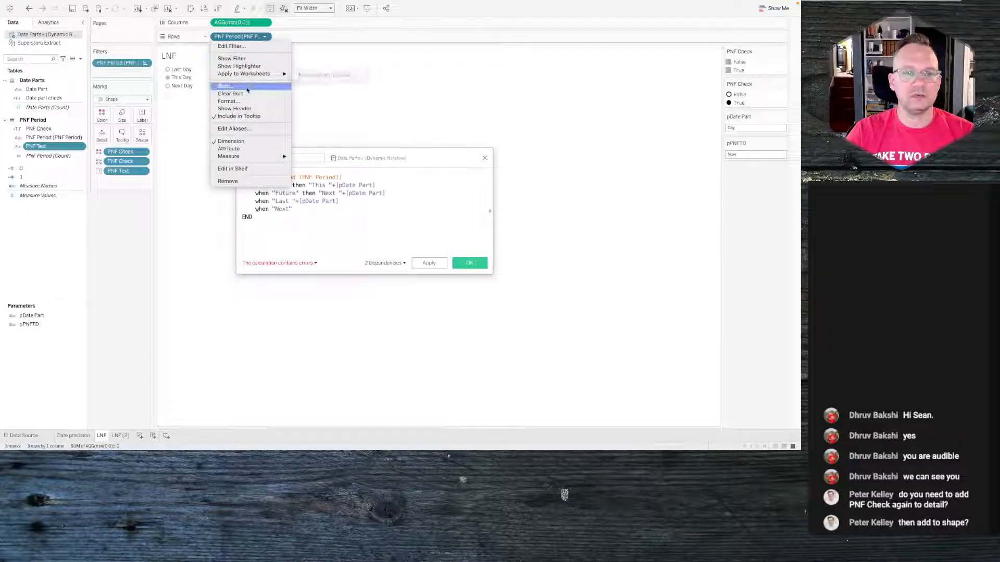
{"action": "left_click", "coordinate": [241, 108]}
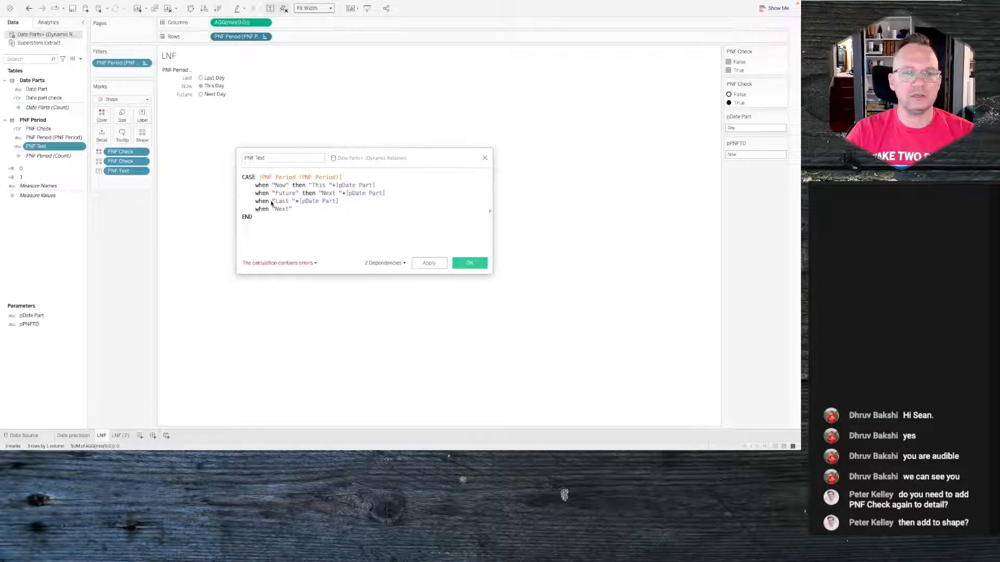
- Rewrite the third branch as when "Last" then "Last "+[pDate Part]
{"action": "type", "text": "a"}
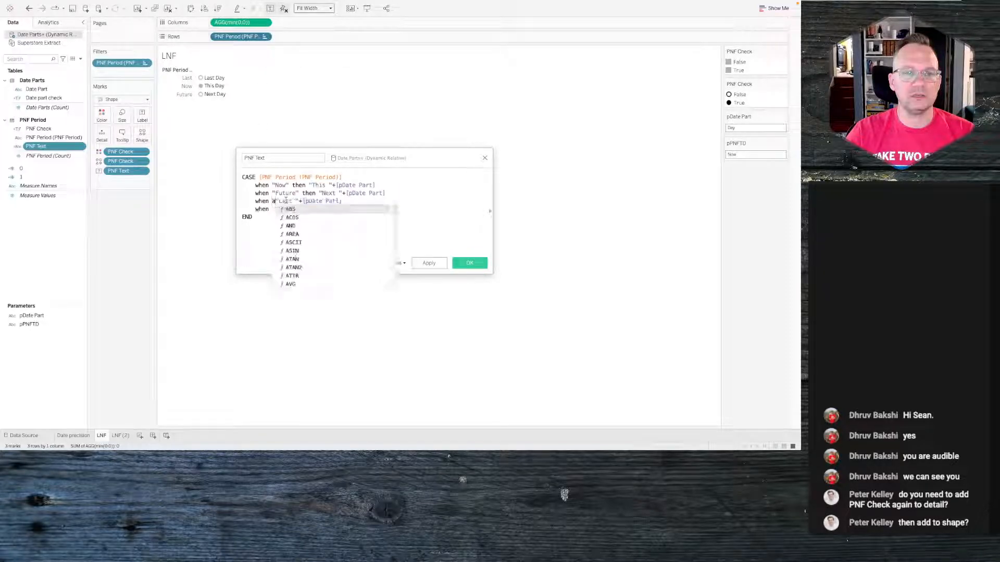
{"action": "key", "text": "BackSpace"}
{"action": "key", "text": "BackSpace"}
{"action": "type", "text": "\"La"}
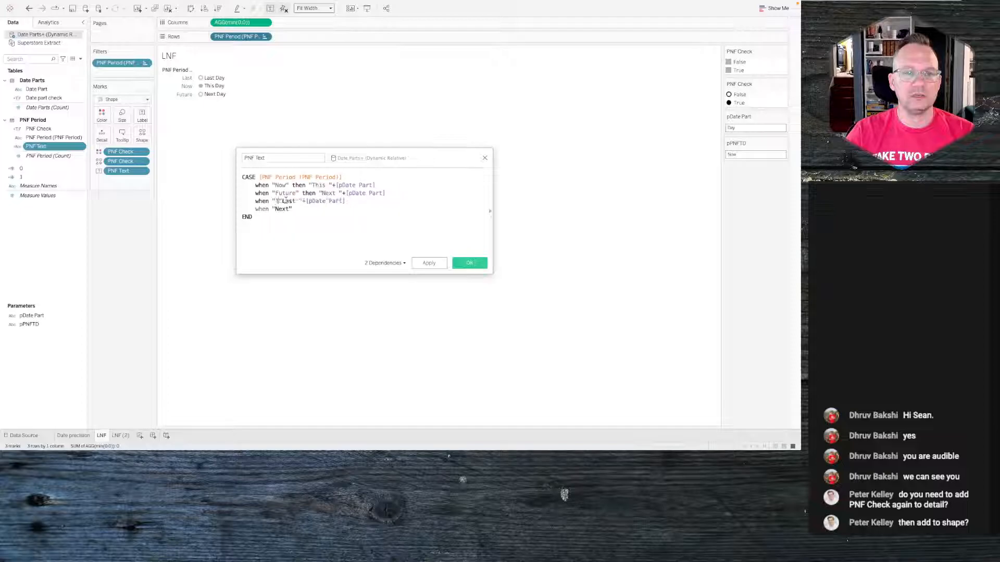
{"action": "type", "text": "st\" then "}
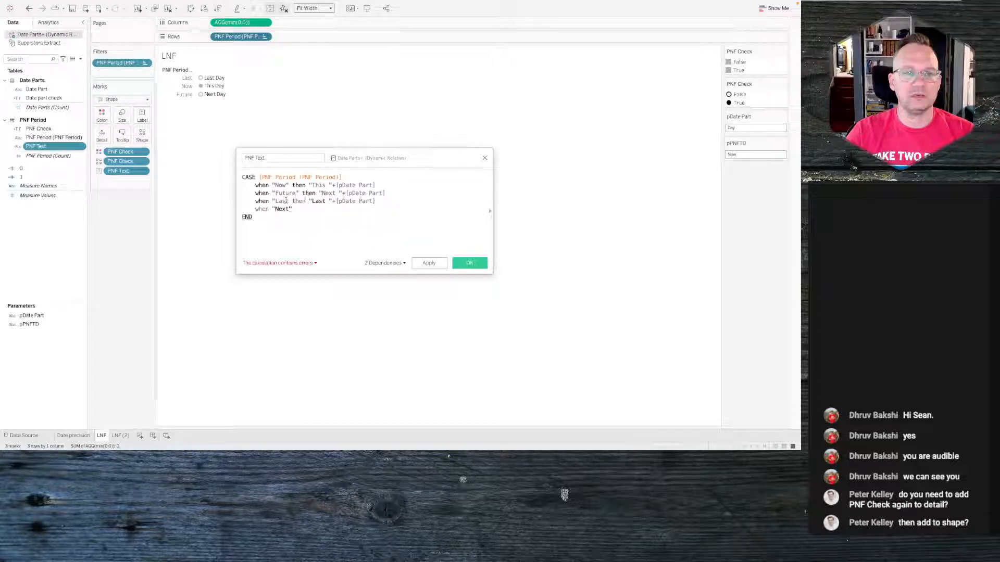
{"action": "type", "text": "\""}
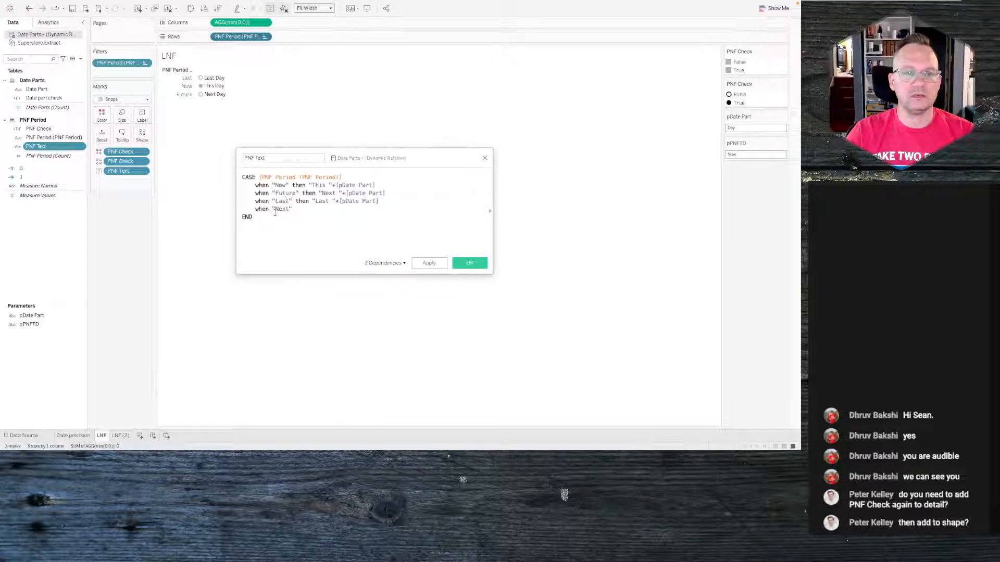
- Hide the PNF Period header on the LNF sheet again and return to LNF (2)
{"action": "left_click", "coordinate": [264, 37]}
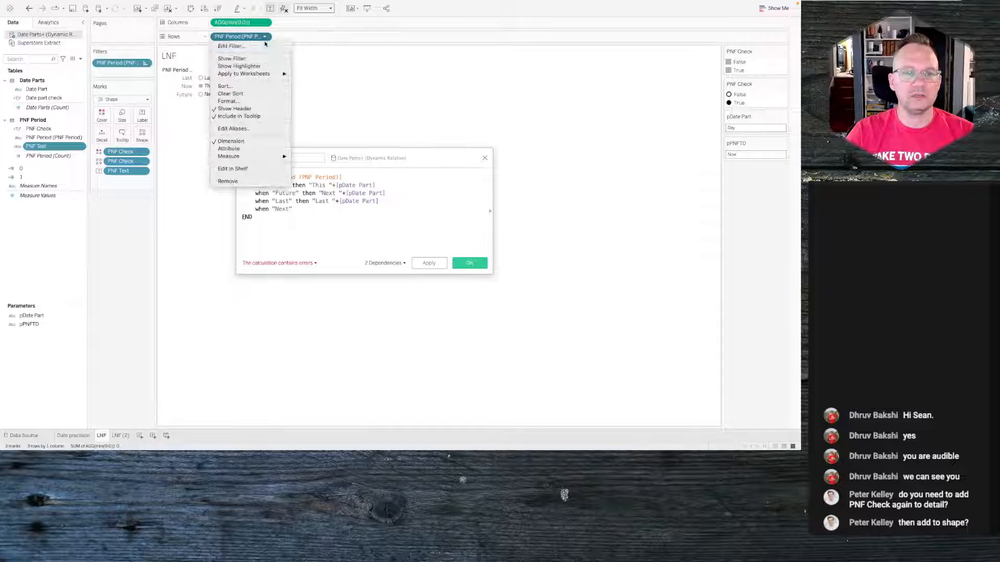
{"action": "left_click", "coordinate": [248, 108]}
{"action": "left_click", "coordinate": [124, 436]}
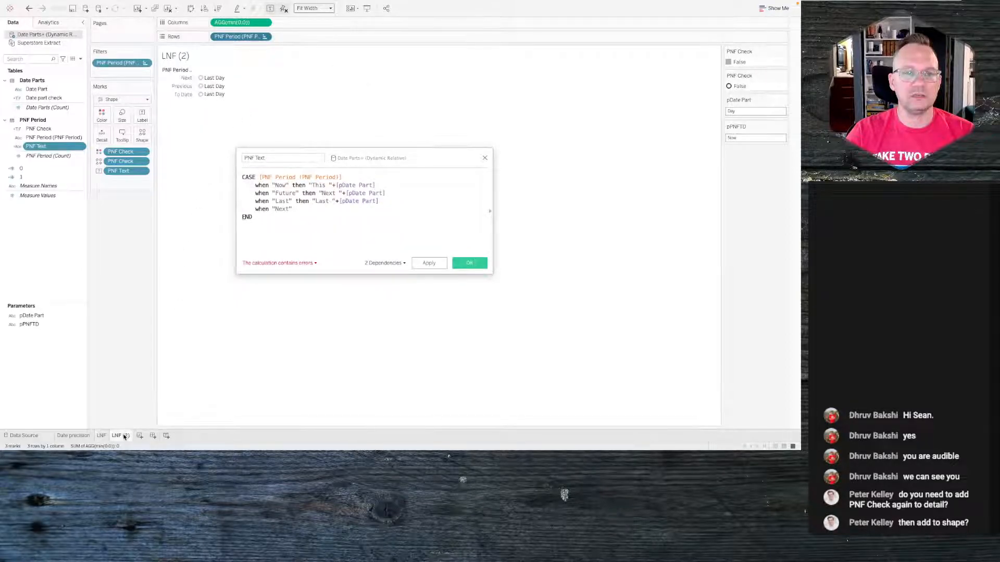
- Add then after "Next" in the last branch and compare with the reference viz's Day options in the browser
{"action": "left_click", "coordinate": [298, 208]}
{"action": "type", "text": "then"}
{"action": "key", "text": "ctrl+Right"}
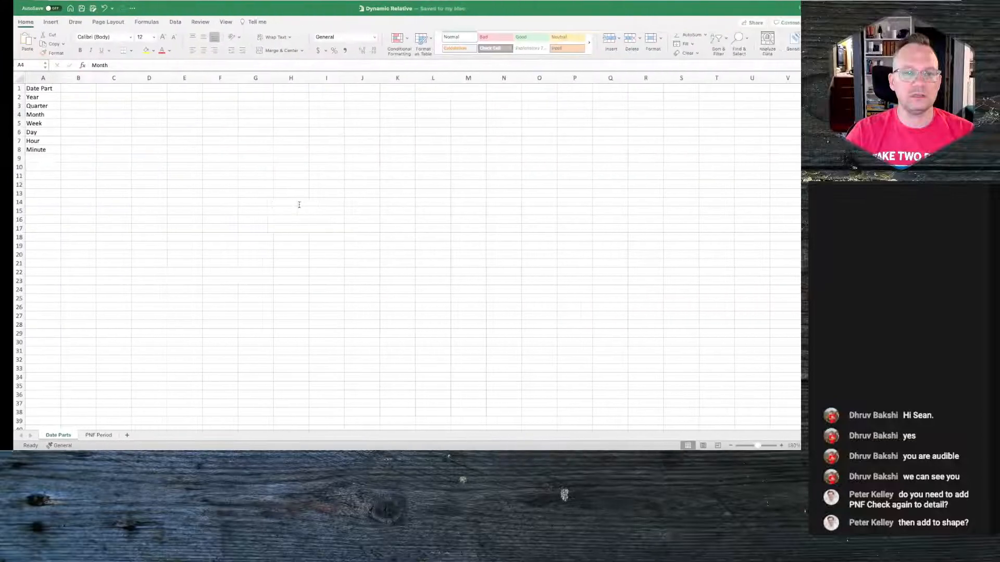
{"action": "key", "text": "ctrl+Left"}
{"action": "key", "text": "ctrl+Left"}
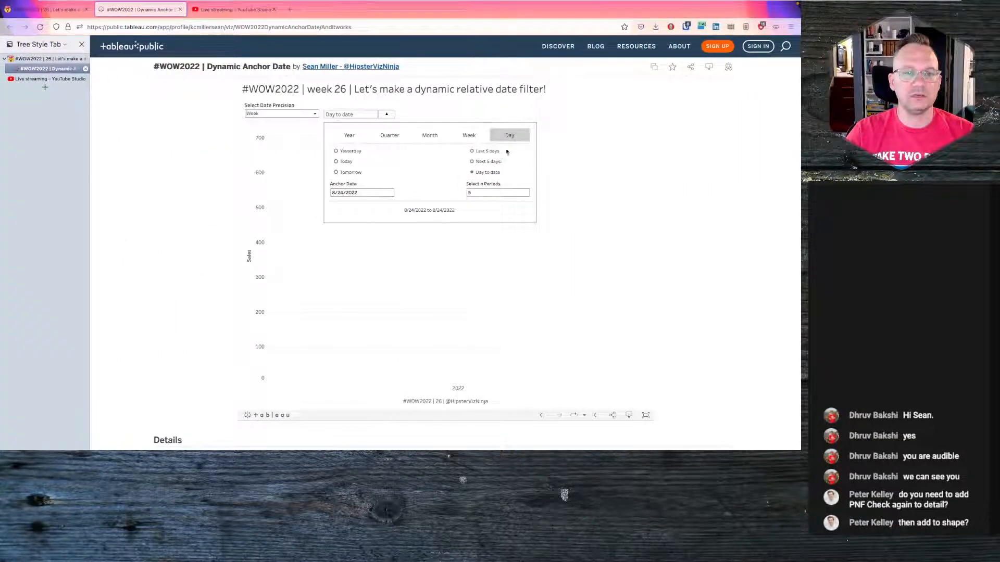
{"action": "key", "text": "ctrl+Right"}
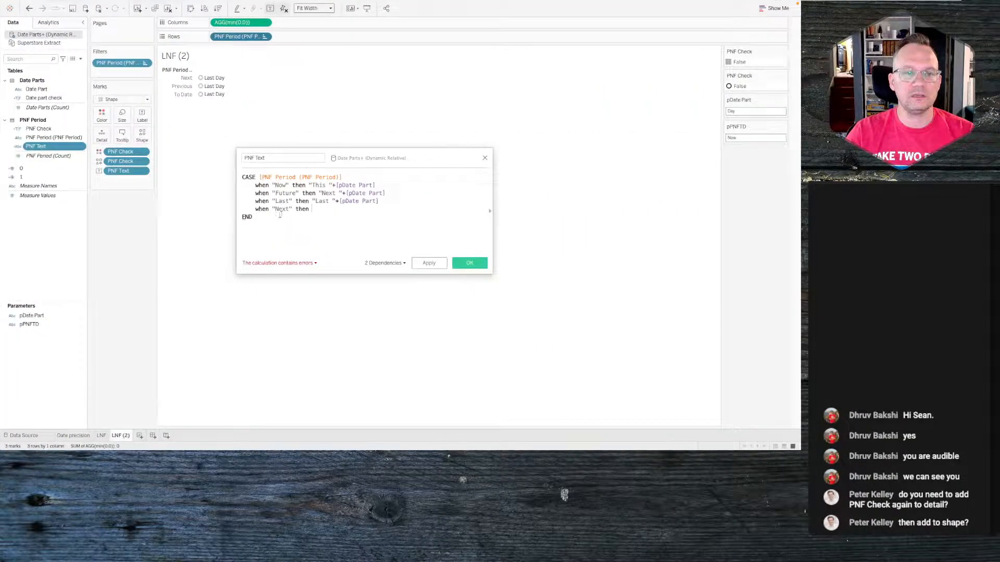
{"action": "key", "text": "ctrl+Left"}
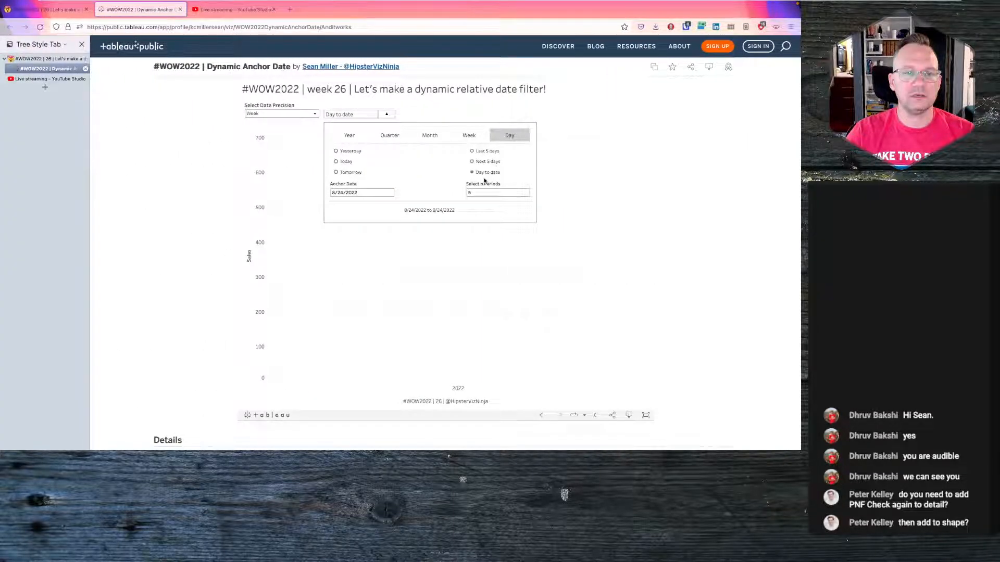
{"action": "key", "text": "ctrl+Right"}
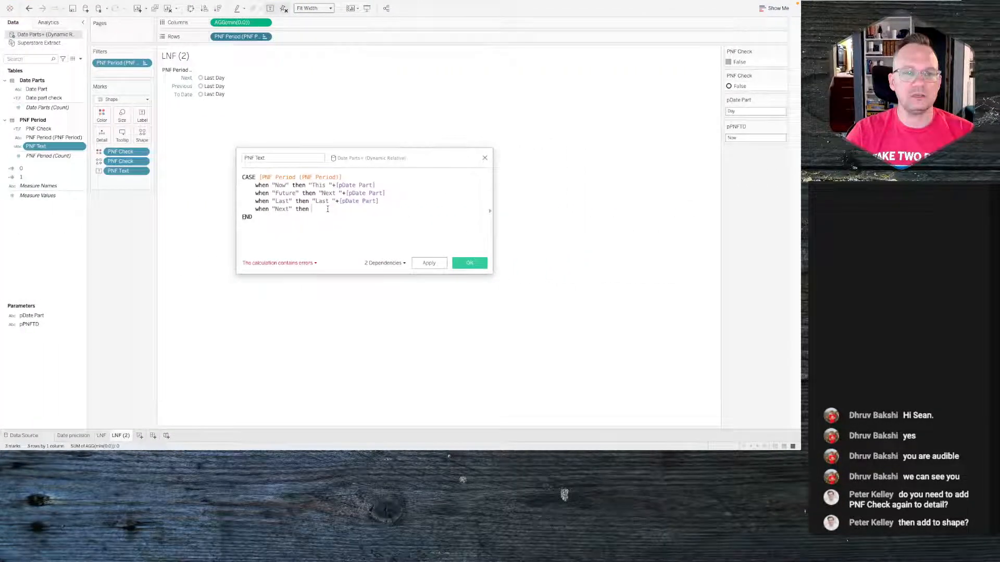
- Complete the Next branch as "Next "+"insert"+" "+[Date Part] and save the PNF Text calculation
{"action": "type", "text": "\"Next \"+insert\""}
{"action": "left_click", "coordinate": [339, 209]}
{"action": "type", "text": "\""}
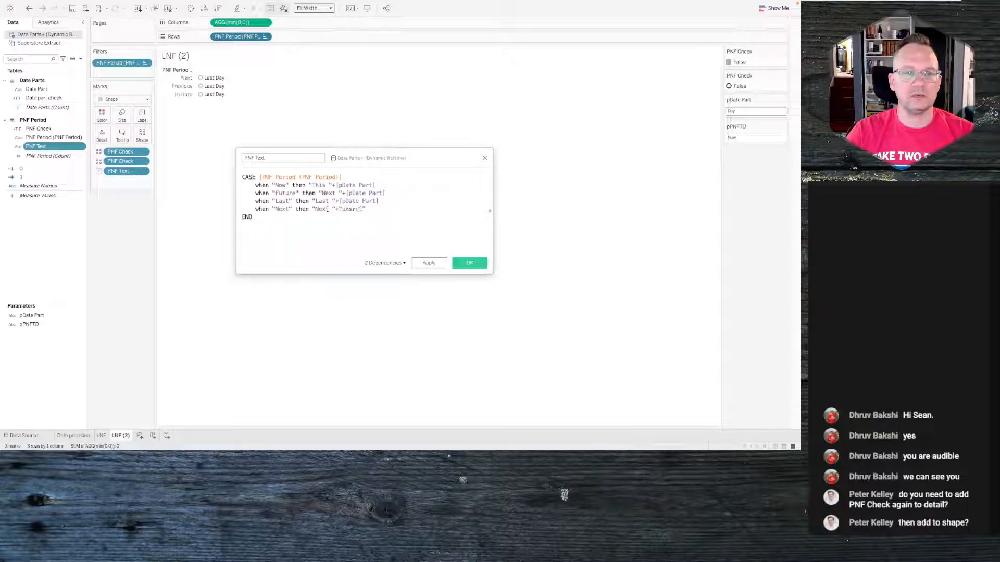
{"action": "left_click", "coordinate": [383, 206]}
{"action": "type", "text": "+\" \"+date"}
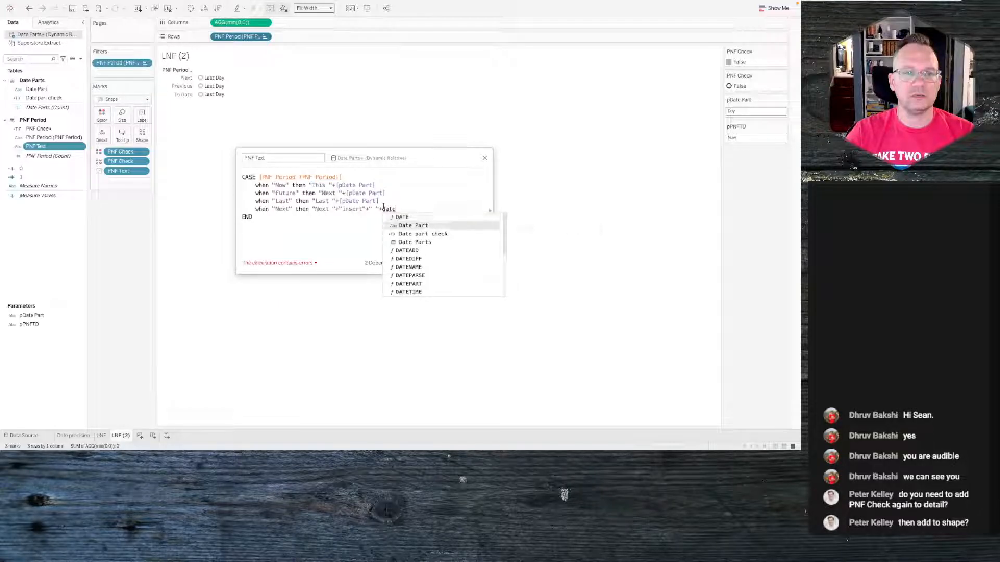
{"action": "key", "text": "Return"}
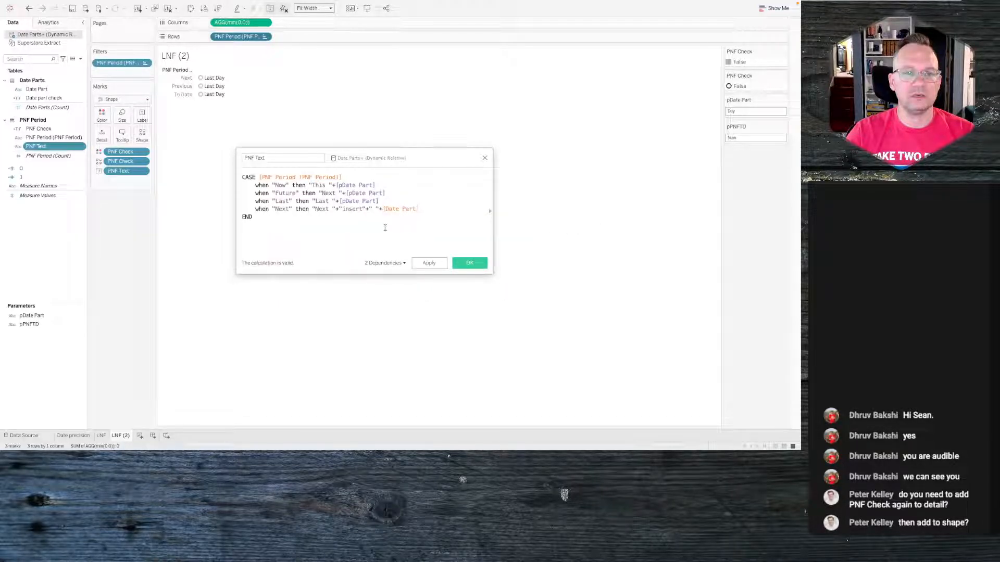
{"action": "left_click", "coordinate": [465, 266]}
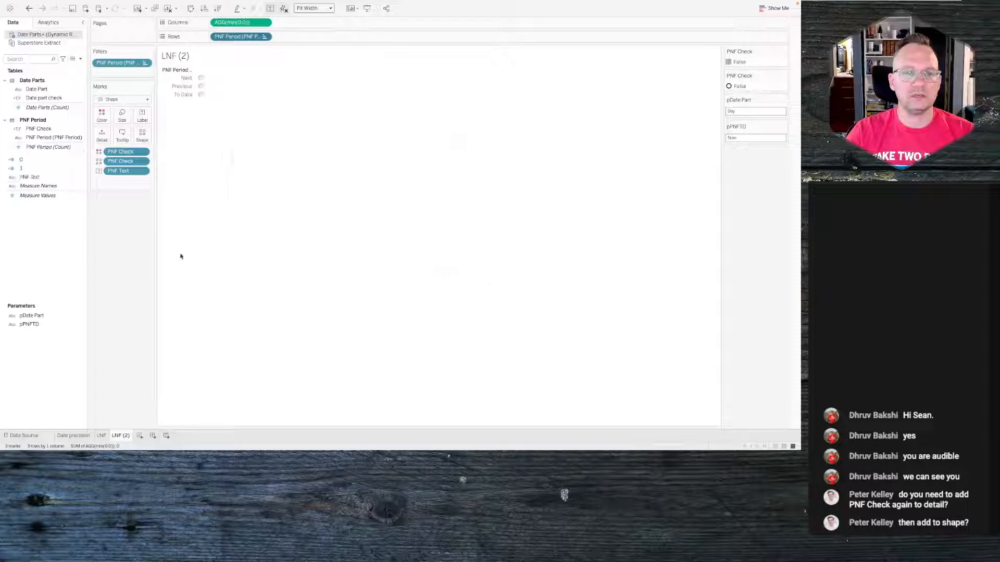
- Create an integer parameter named Last n periods with a current value of 5
{"action": "right_click", "coordinate": [63, 255]}
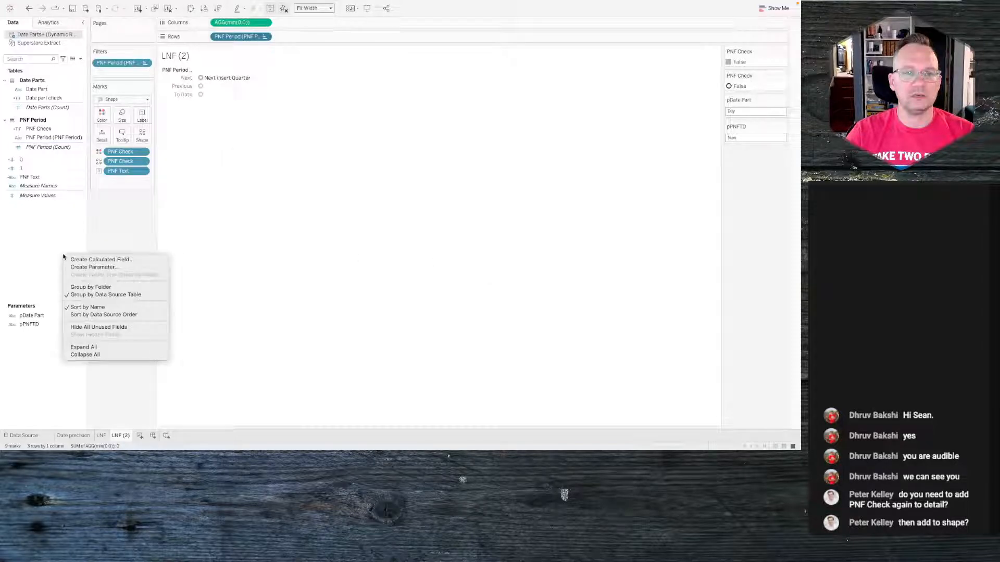
{"action": "left_click", "coordinate": [93, 267]}
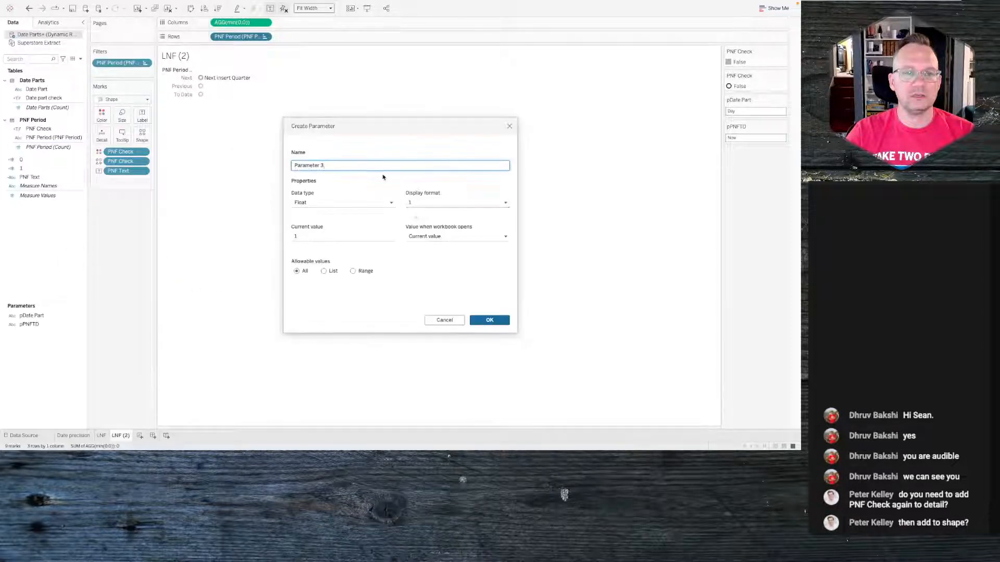
{"action": "triple_click", "coordinate": [327, 166]}
{"action": "type", "text": "Last n periods"}
{"action": "left_click", "coordinate": [328, 202]}
{"action": "left_click", "coordinate": [317, 222]}
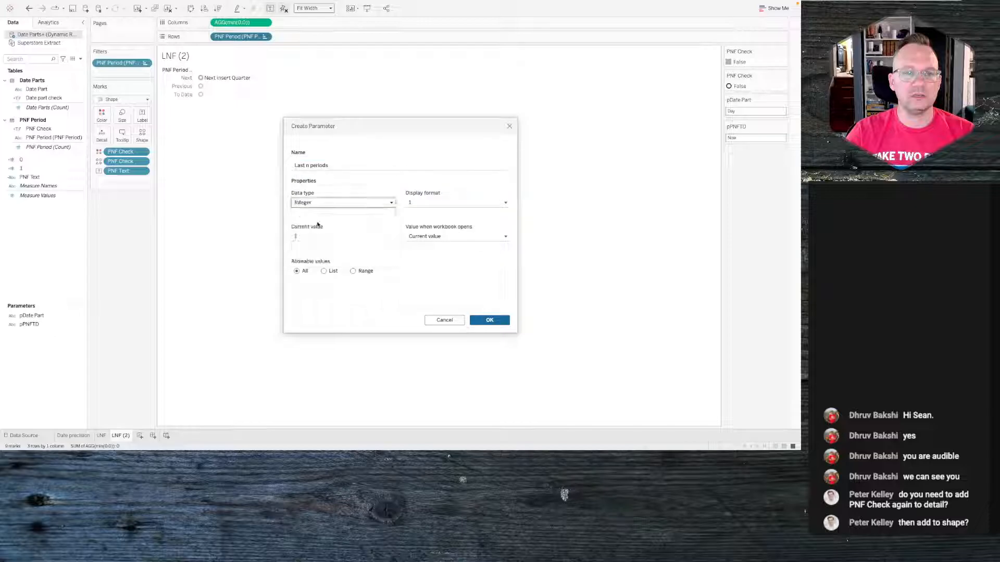
{"action": "left_click", "coordinate": [318, 237]}
{"action": "key", "text": "BackSpace"}
{"action": "type", "text": "5"}
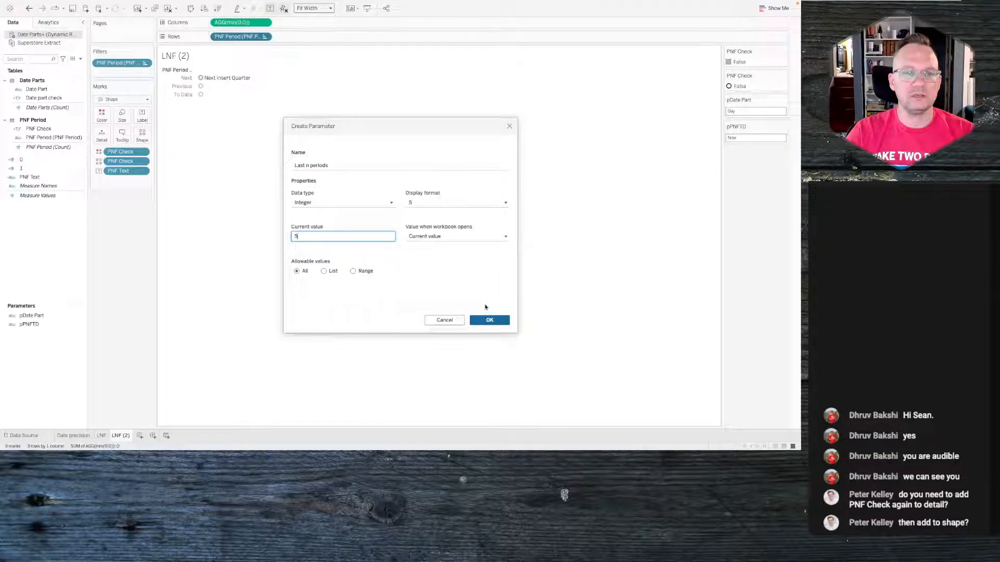
{"action": "left_click", "coordinate": [480, 323]}
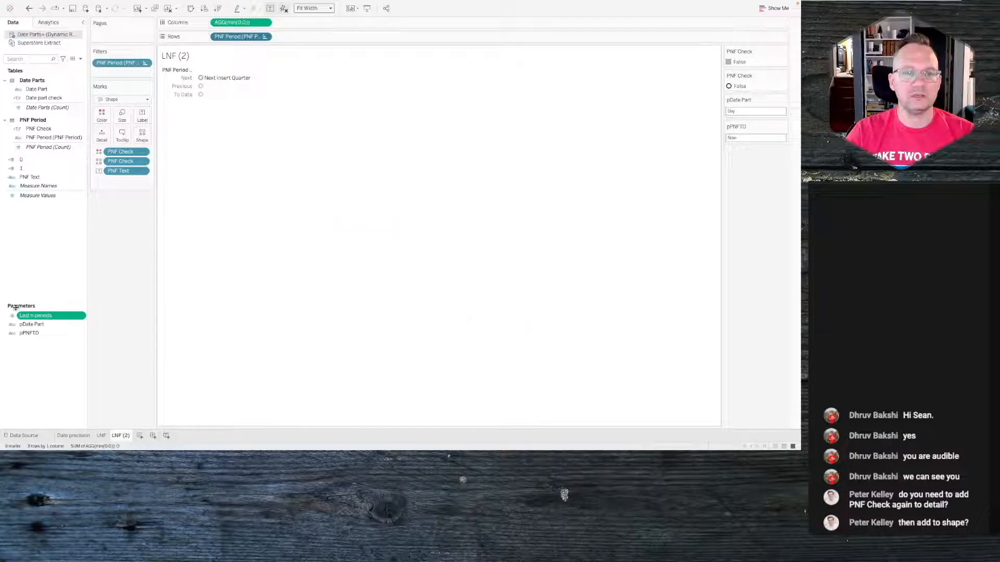
- Edit the PNF Text calculation, replacing "insert" in the Next branch with str([Last n periods])
{"action": "left_click", "coordinate": [38, 179]}
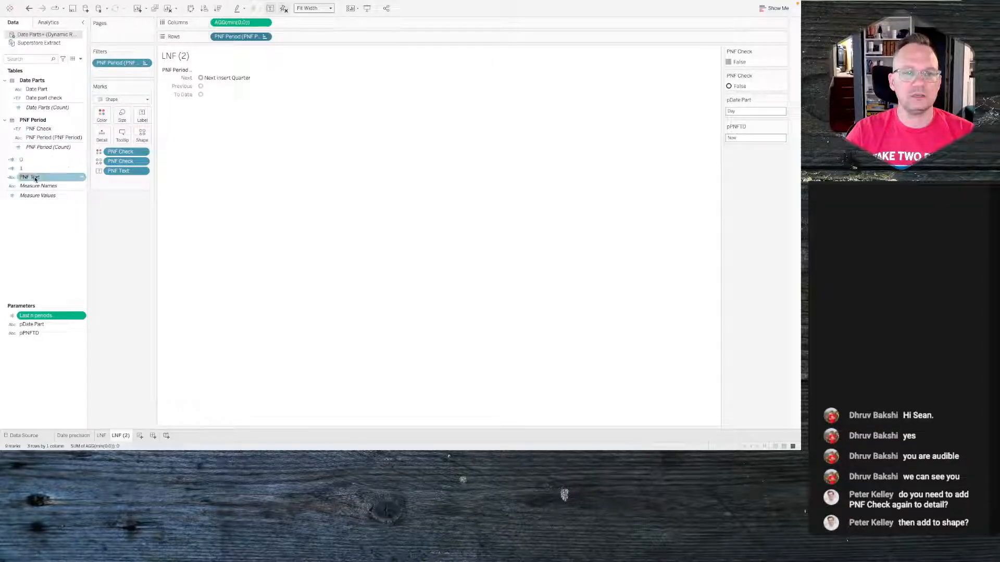
{"action": "right_click", "coordinate": [35, 178]}
{"action": "left_click", "coordinate": [51, 223]}
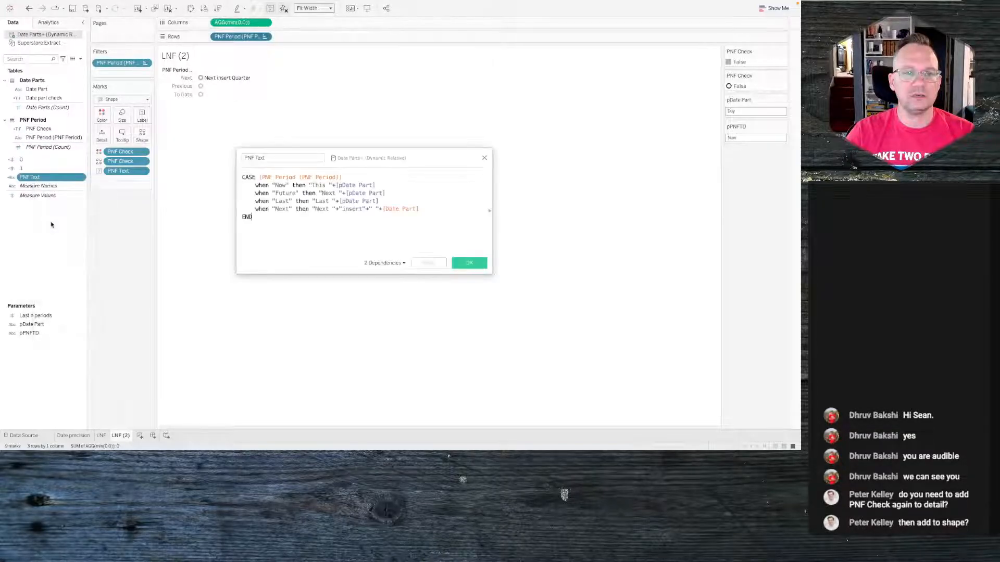
{"action": "left_click", "coordinate": [363, 209]}
{"action": "left_click_drag", "start_coordinate": [363, 208], "coordinate": [339, 208]}
{"action": "type", "text": "str("}
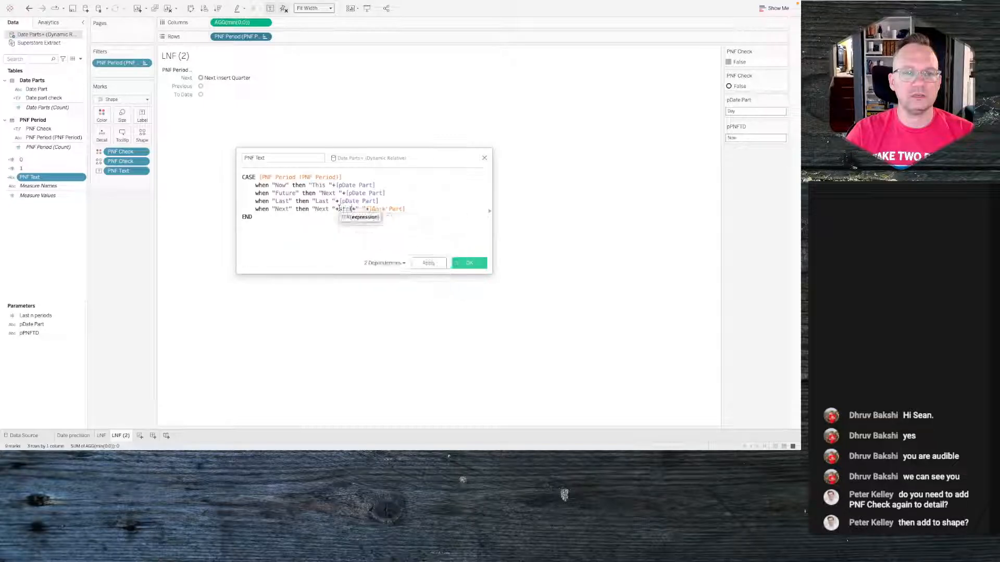
{"action": "type", "text": "last"}
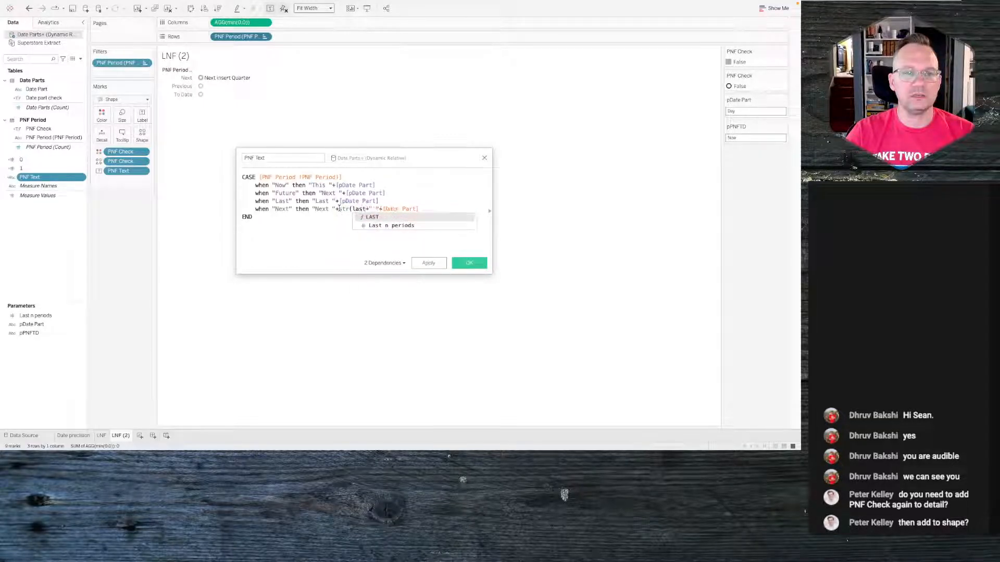
{"action": "key", "text": "Down"}
{"action": "key", "text": "Return"}
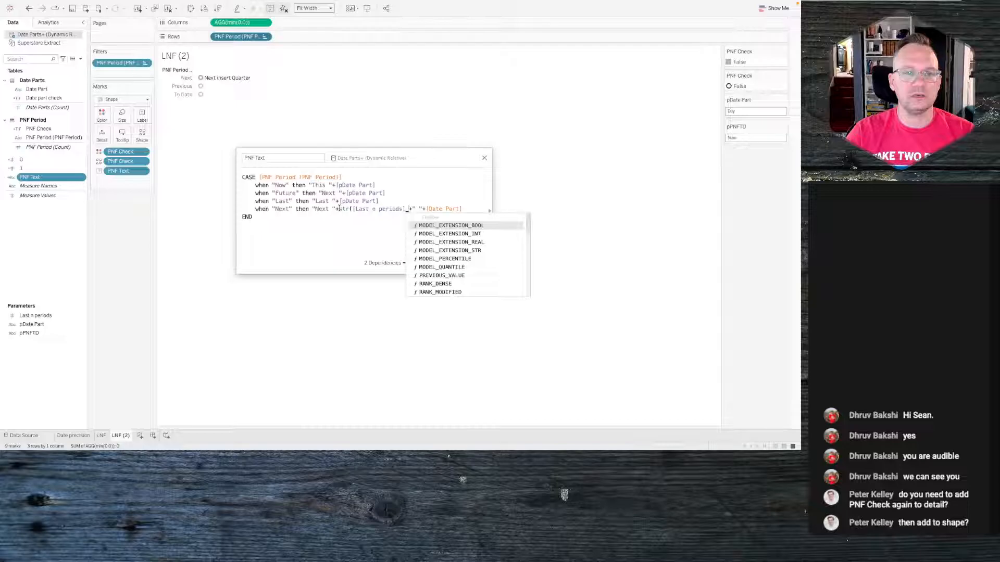
{"action": "type", "text": ")"}
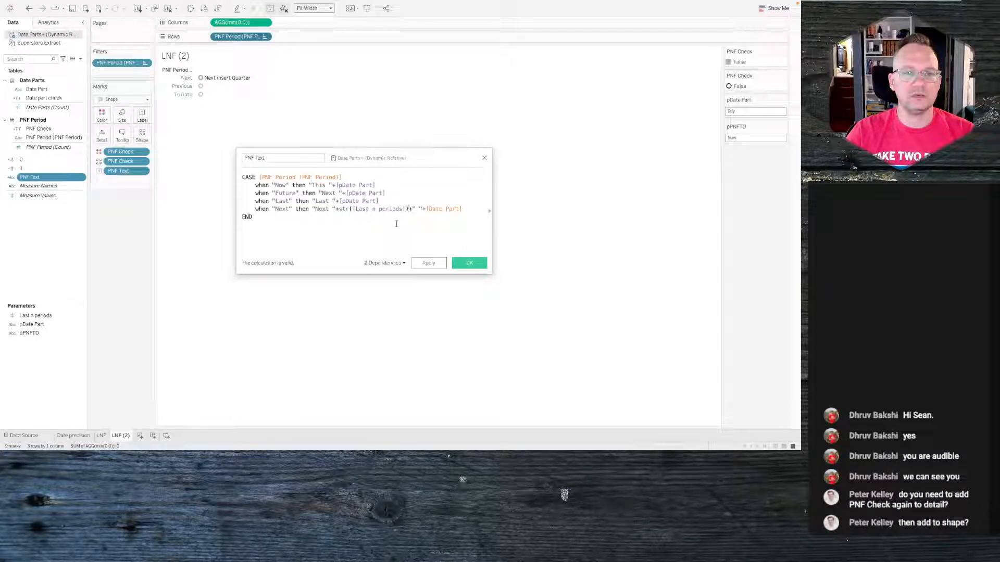
- Apply the calculation, then append +"s" to the Next branch of PNF Text and apply again
{"action": "left_click", "coordinate": [428, 261]}
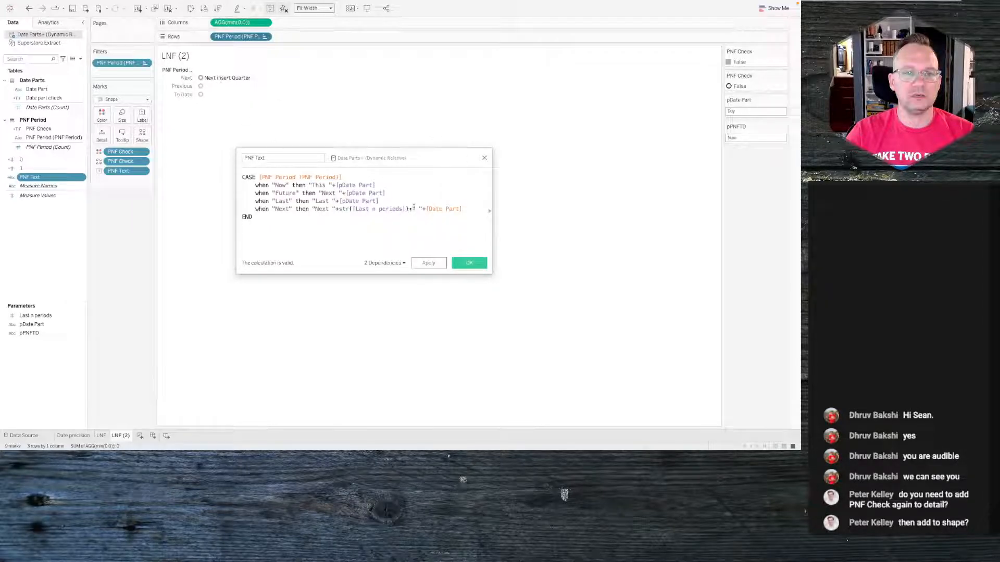
{"action": "left_click", "coordinate": [425, 263]}
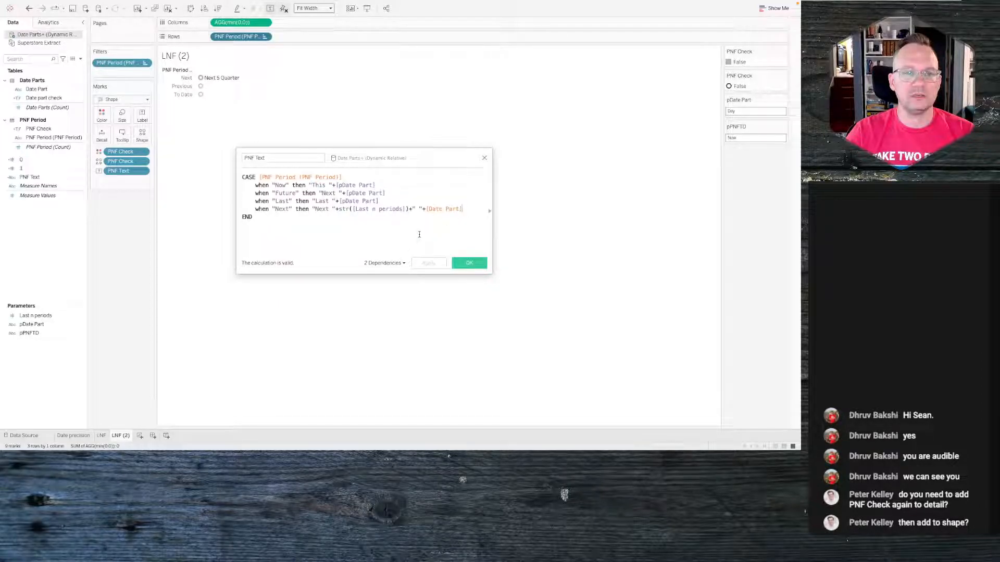
{"action": "type", "text": "+\"s\""}
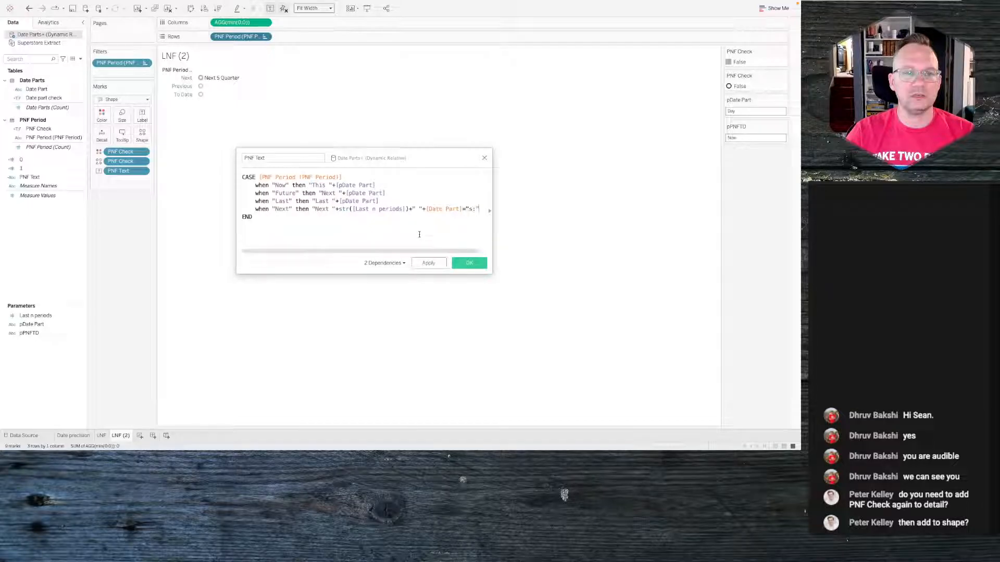
{"action": "key", "text": "BackSpace"}
{"action": "key", "text": "BackSpace"}
{"action": "key", "text": "BackSpace"}
{"action": "key", "text": "BackSpace"}
{"action": "type", "text": "+\"s\""}
{"action": "left_click", "coordinate": [440, 266]}
- Start a new branch in the PNF Text calculation: when "Previous" then "
{"action": "key", "text": "Return"}
{"action": "type", "text": "w"}
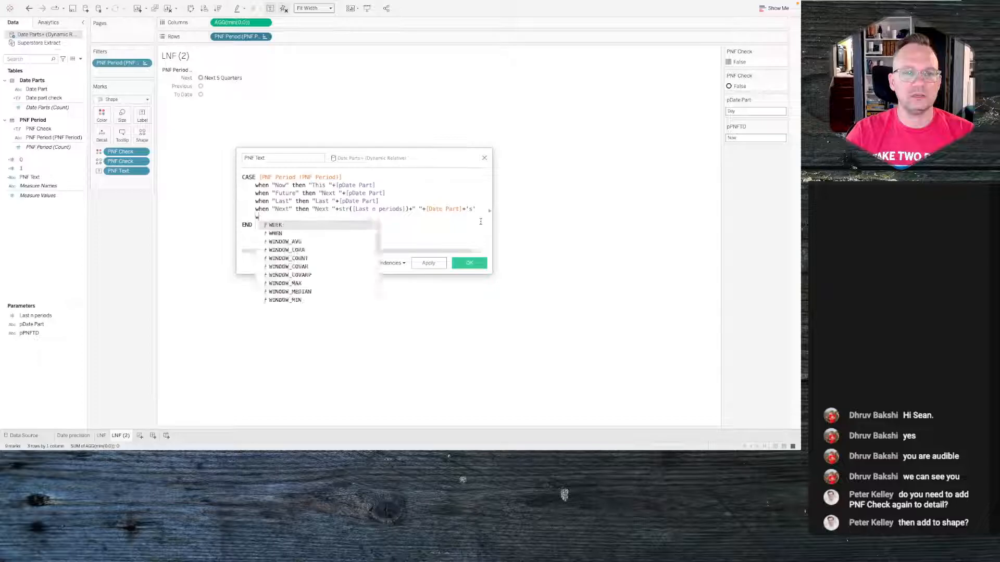
{"action": "type", "text": "hen \"Previo"}
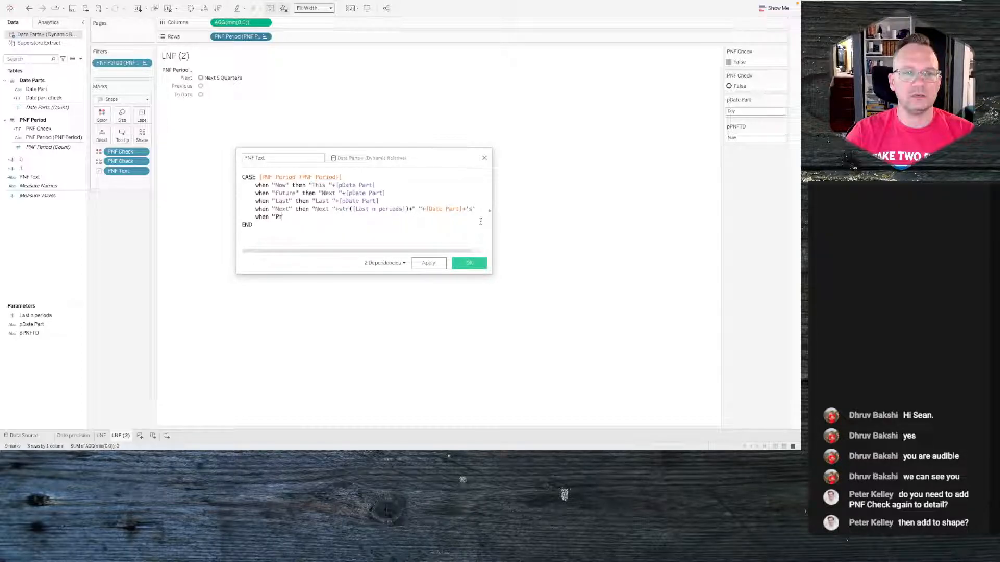
{"action": "key", "text": "BackSpace"}
{"action": "key", "text": "BackSpace"}
{"action": "key", "text": "BackSpace"}
{"action": "key", "text": "BackSpace"}
{"action": "type", "text": "evious"}
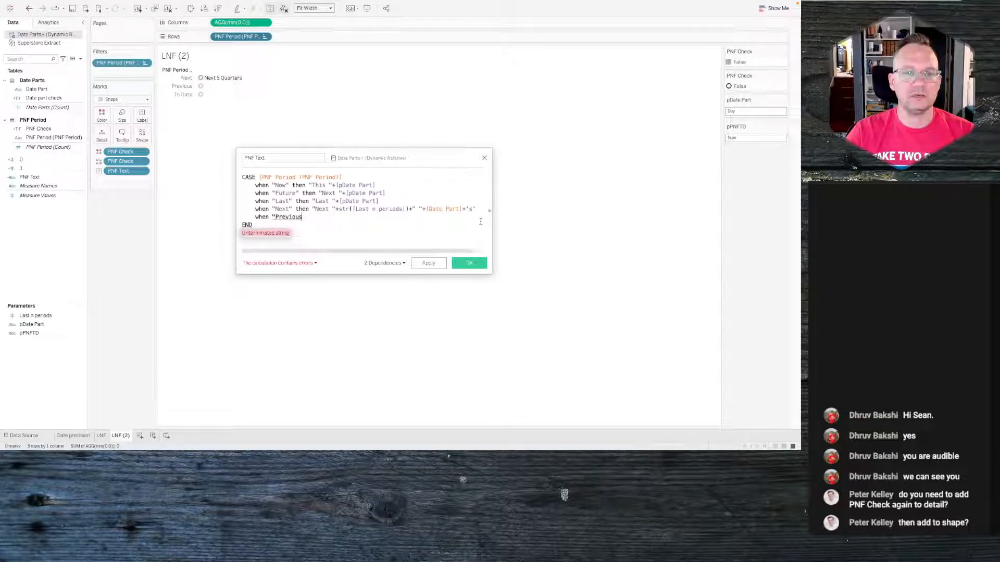
{"action": "type", "text": "\" then "}
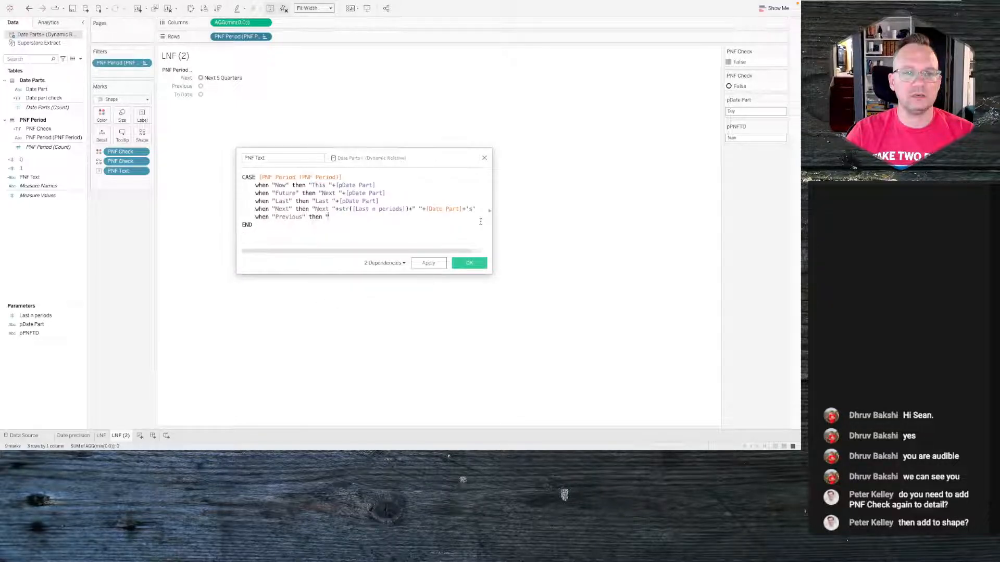
{"action": "type", "text": "\""}
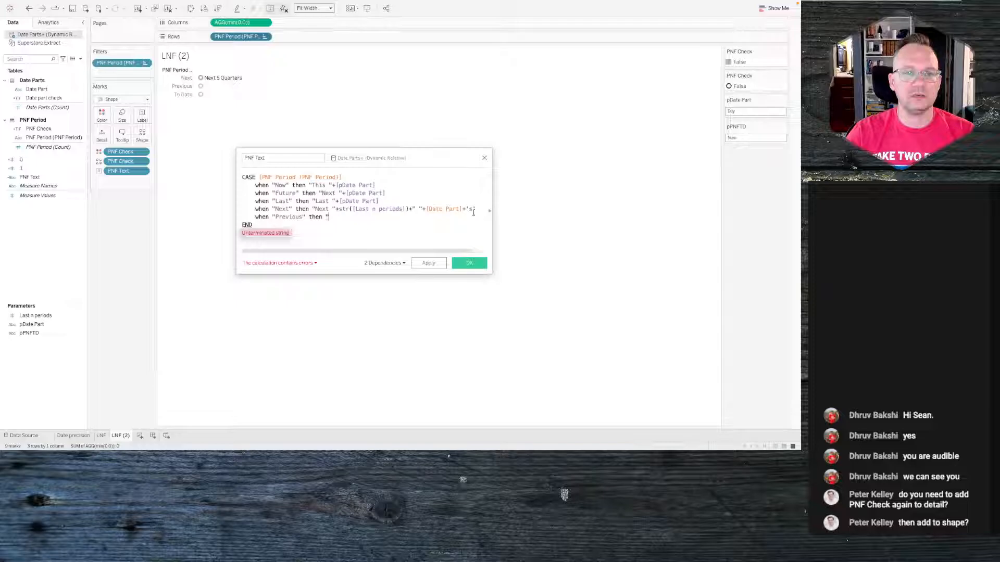
- Complete the Previous branch by copying the Next branch's expression, changing its text to "Previous ", and apply
{"action": "left_click_drag", "start_coordinate": [475, 209], "coordinate": [319, 211]}
{"action": "key", "text": "ctrl+c"}
{"action": "left_click", "coordinate": [345, 217]}
{"action": "key", "text": "ctrl+v"}
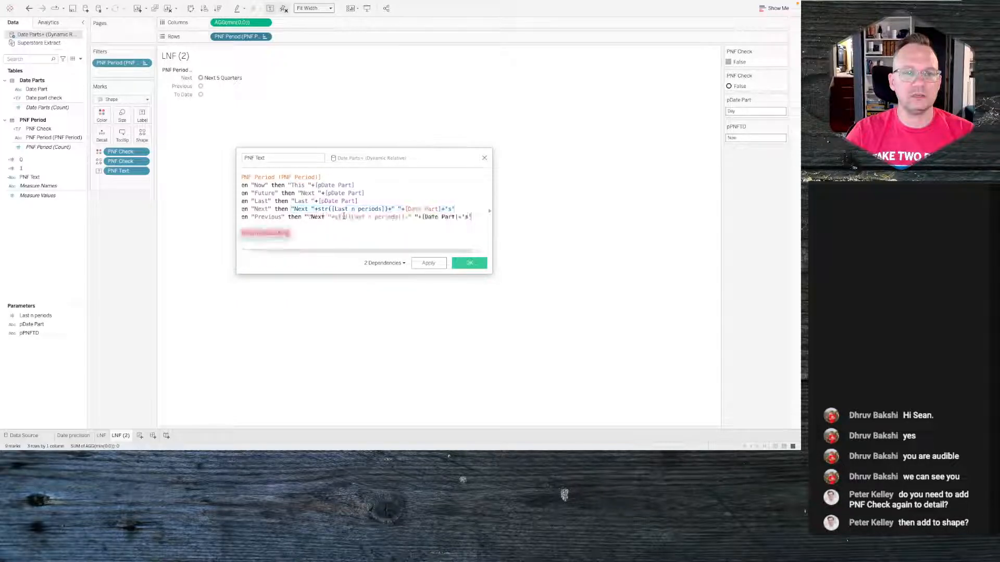
{"action": "left_click", "coordinate": [310, 217]}
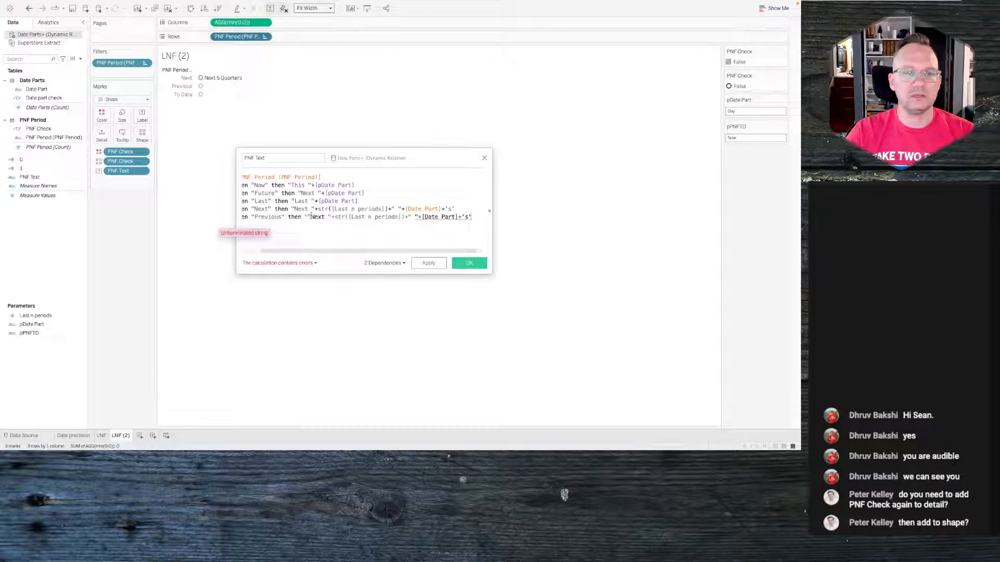
{"action": "key", "text": "BackSpace"}
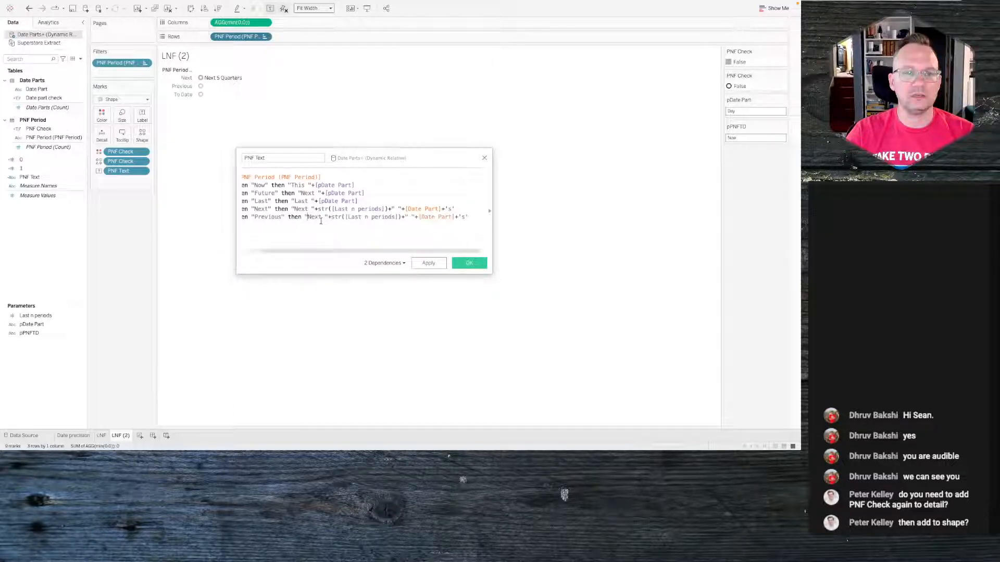
{"action": "double_click", "coordinate": [313, 217]}
{"action": "type", "text": "Prev"}
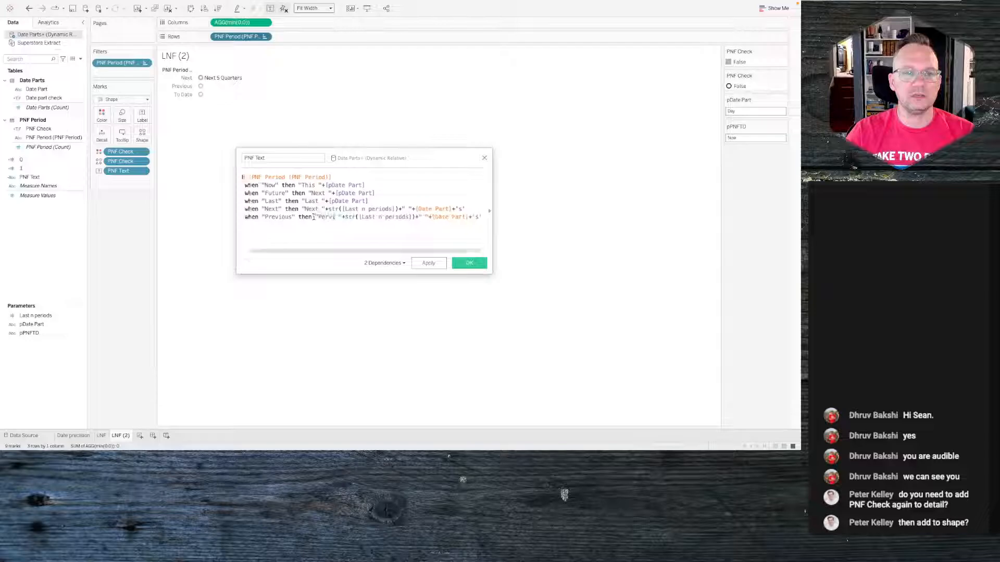
{"action": "type", "text": "ious"}
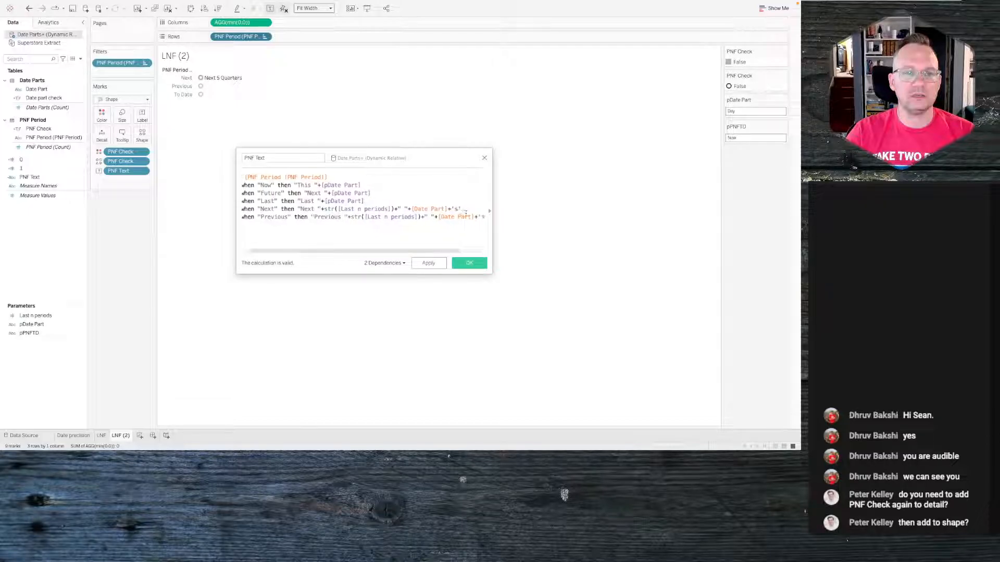
{"action": "left_click", "coordinate": [429, 263]}
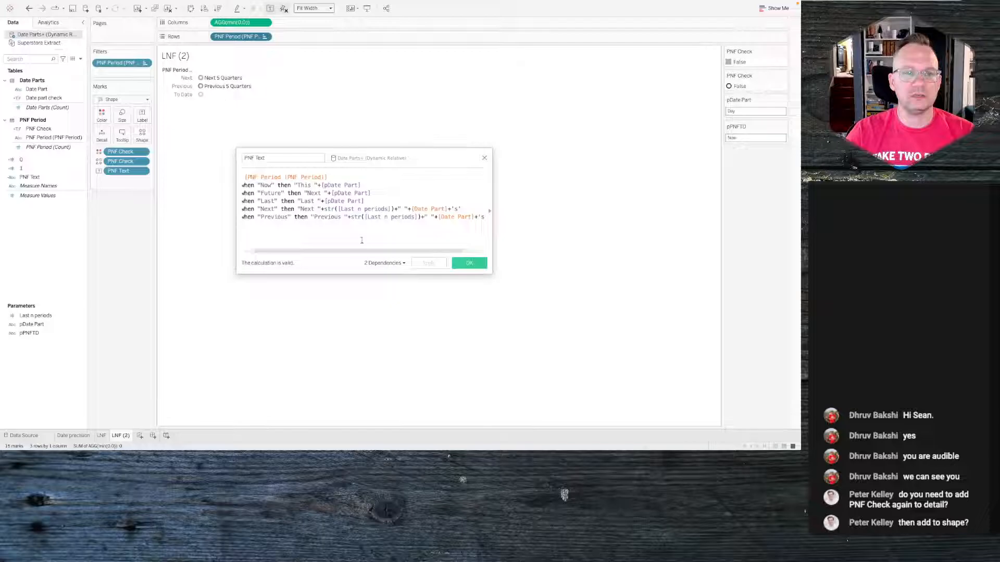
- Add a when "To Date" then branch to the PNF Text calculation
{"action": "scroll", "coordinate": [361, 240], "scroll_direction": "right", "scroll_amount": 2}
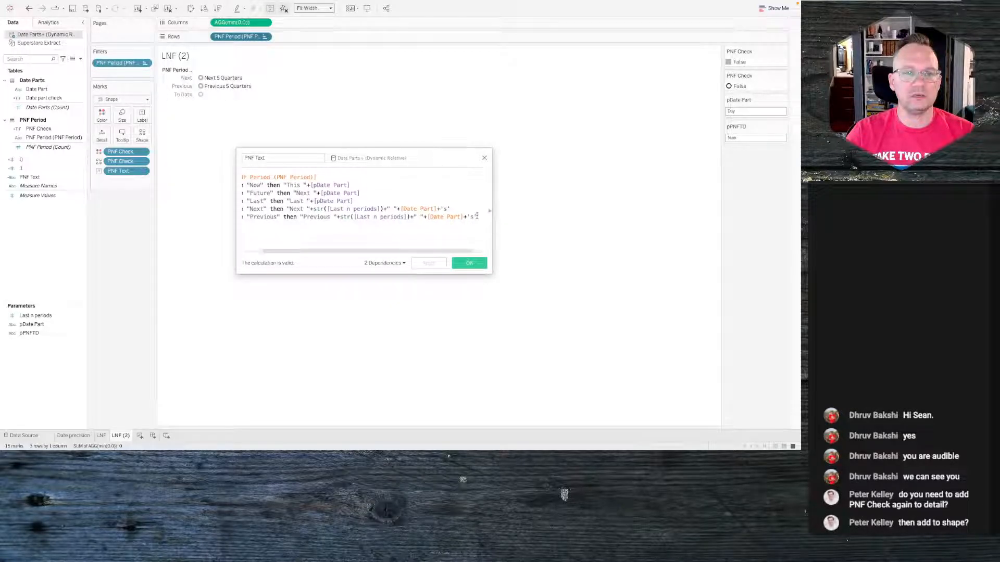
{"action": "scroll", "coordinate": [478, 216], "scroll_direction": "left", "scroll_amount": 2}
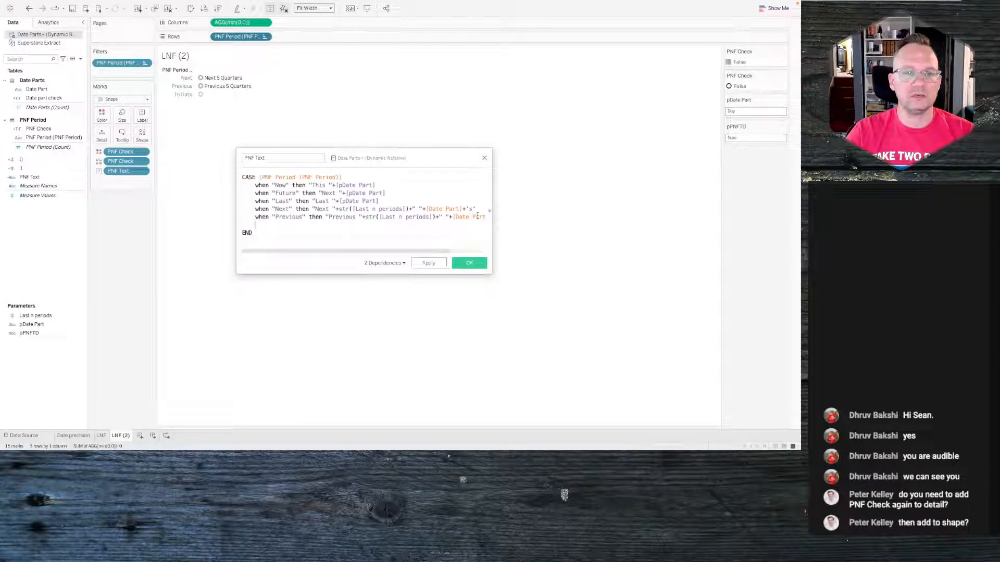
{"action": "type", "text": "when \"To Date\" then "}
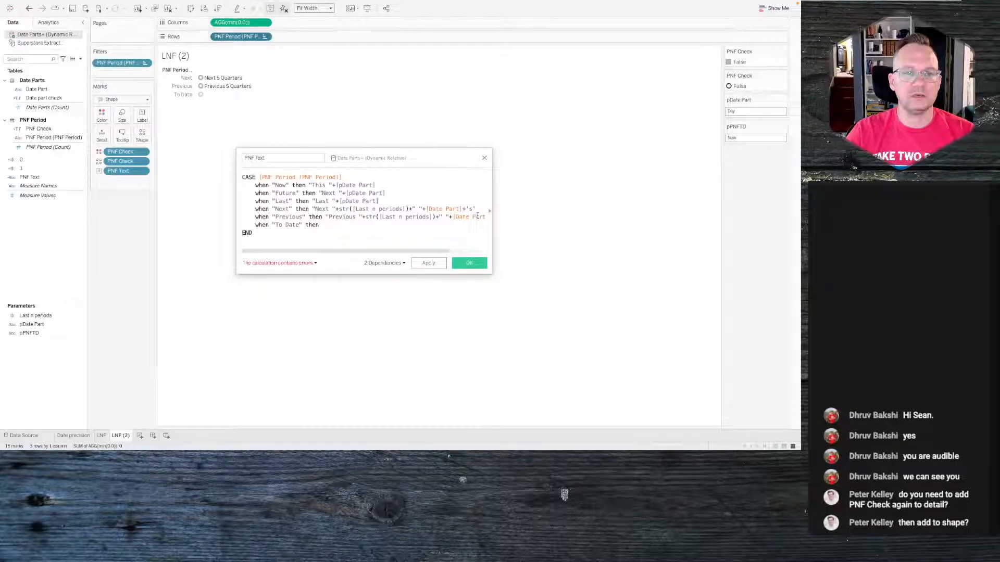
{"action": "type", "text": "\""}
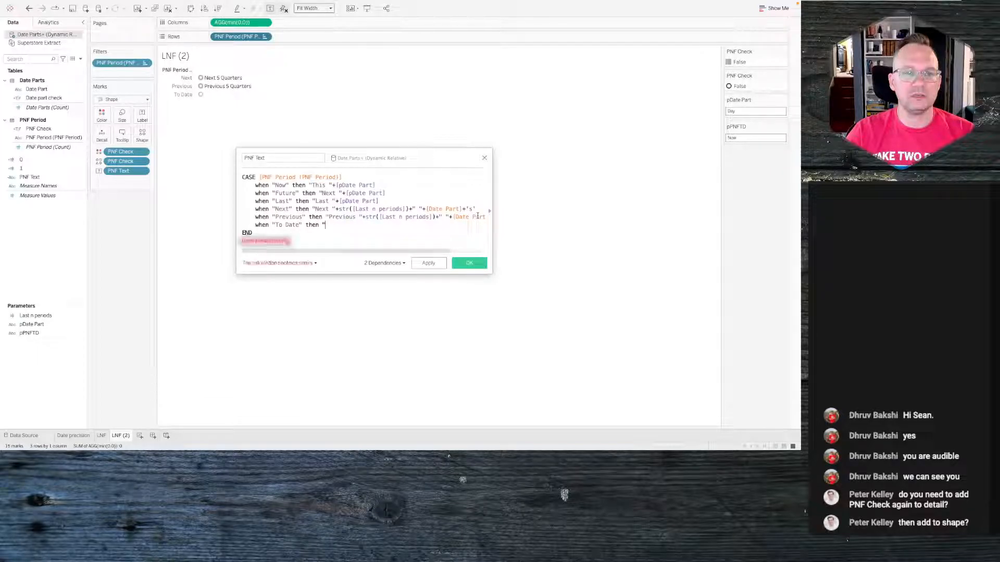
- Replace [Date Part] with [pDate Part] in the Next and Previous branches
{"action": "double_click", "coordinate": [446, 210]}
{"action": "type", "text": "da"}
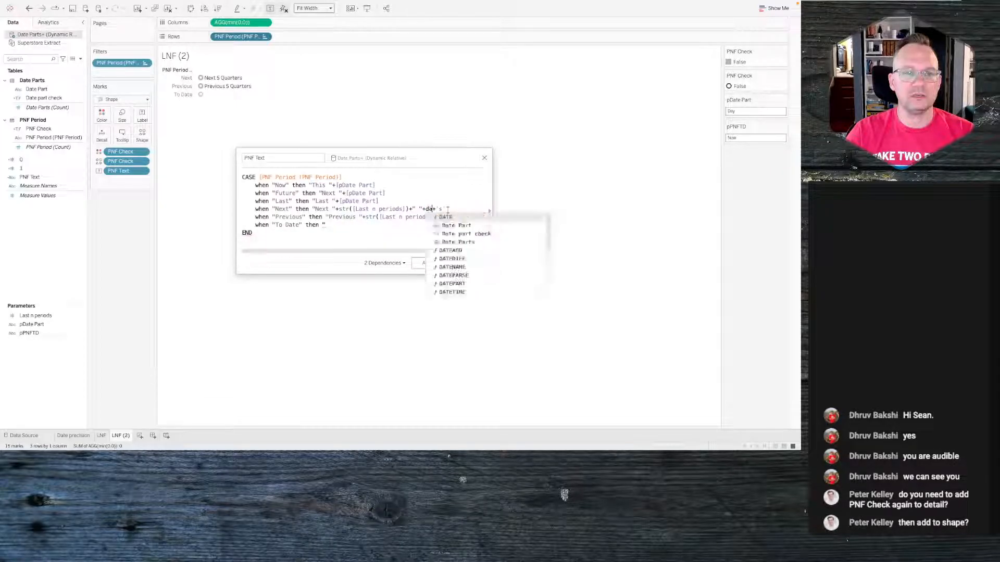
{"action": "key", "text": "BackSpace"}
{"action": "key", "text": "BackSpace"}
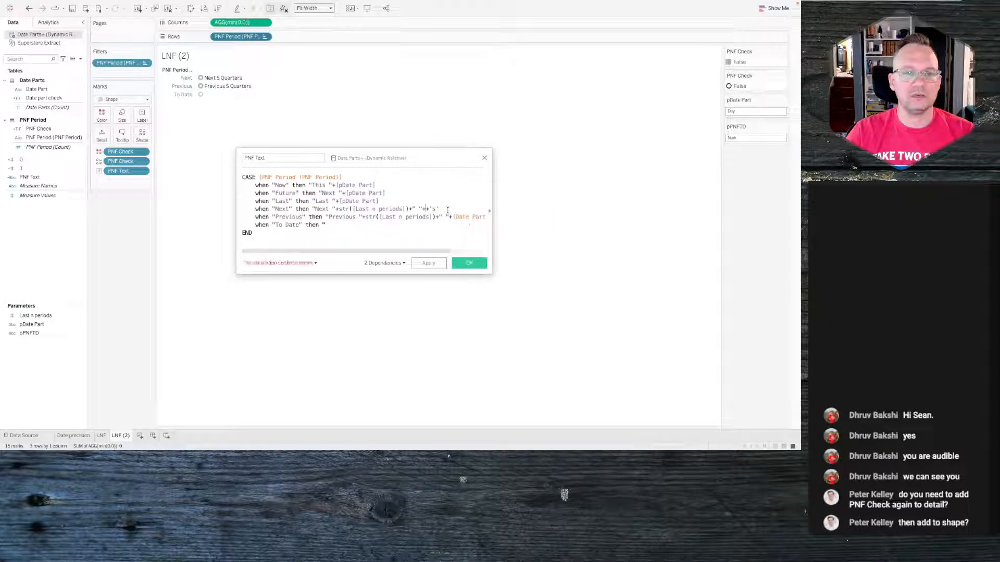
{"action": "type", "text": "[pDate Part]"}
{"action": "key", "text": "Return"}
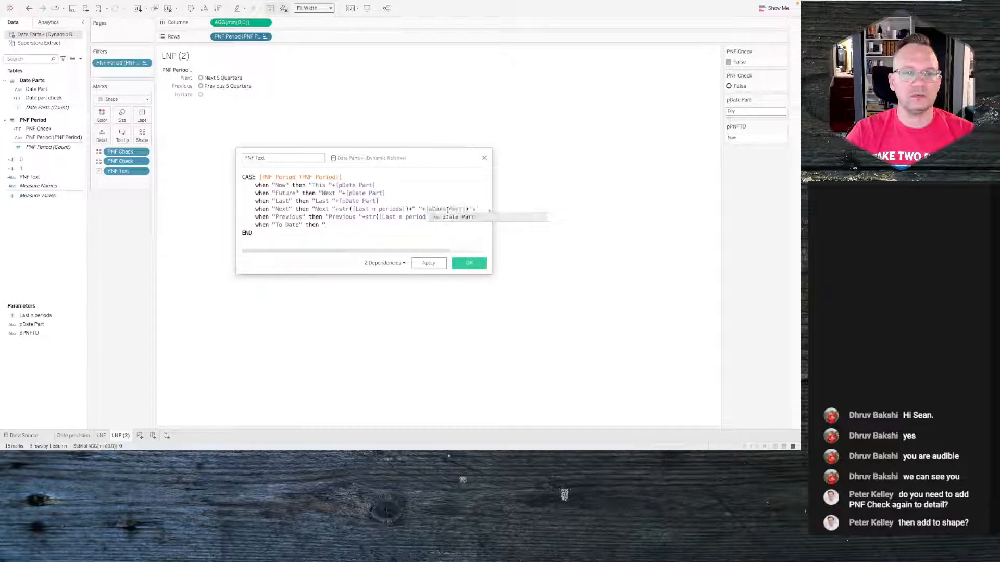
{"action": "double_click", "coordinate": [472, 216]}
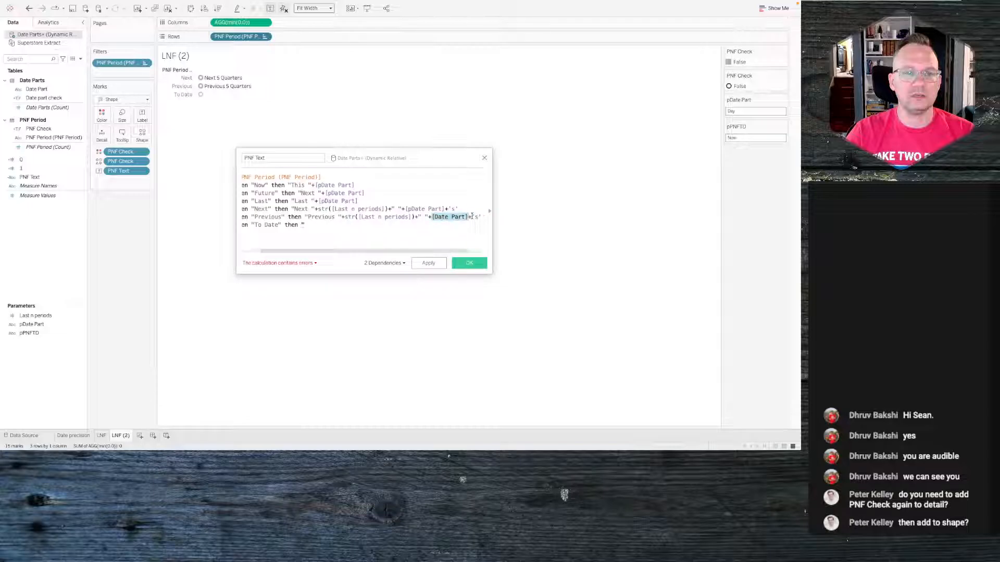
{"action": "type", "text": "[pDate Part]"}
{"action": "key", "text": "Return"}
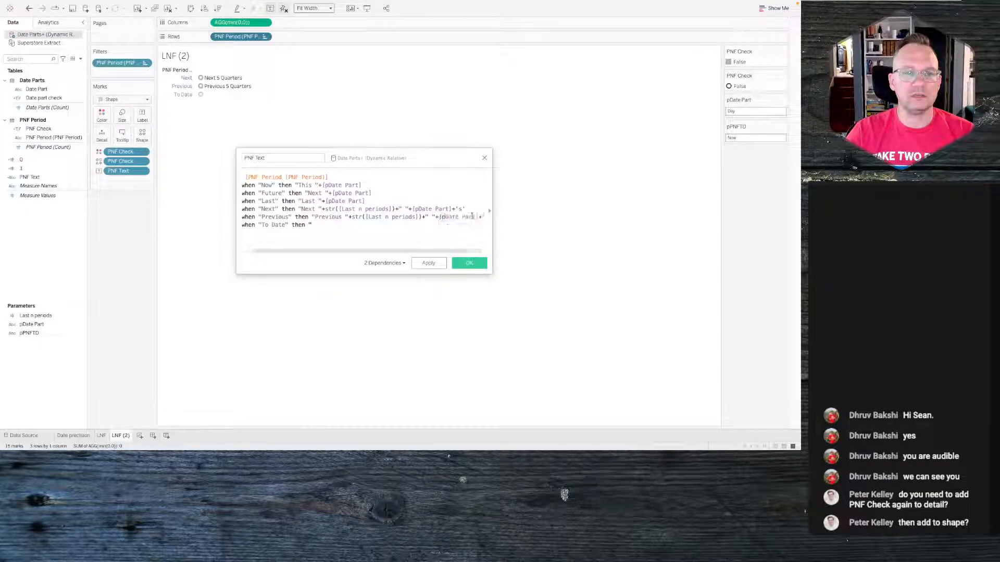
- Complete the To Date branch as [pDate Part]+" to date", then apply and save the calculation
{"action": "left_click", "coordinate": [417, 226]}
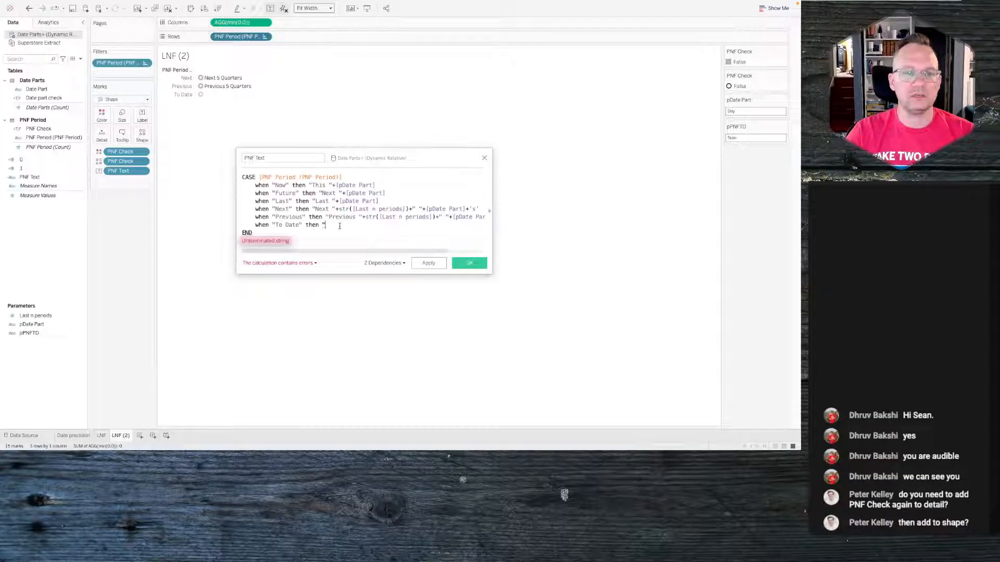
{"action": "type", "text": "pd"}
{"action": "key", "text": "BackSpace"}
{"action": "key", "text": "BackSpace"}
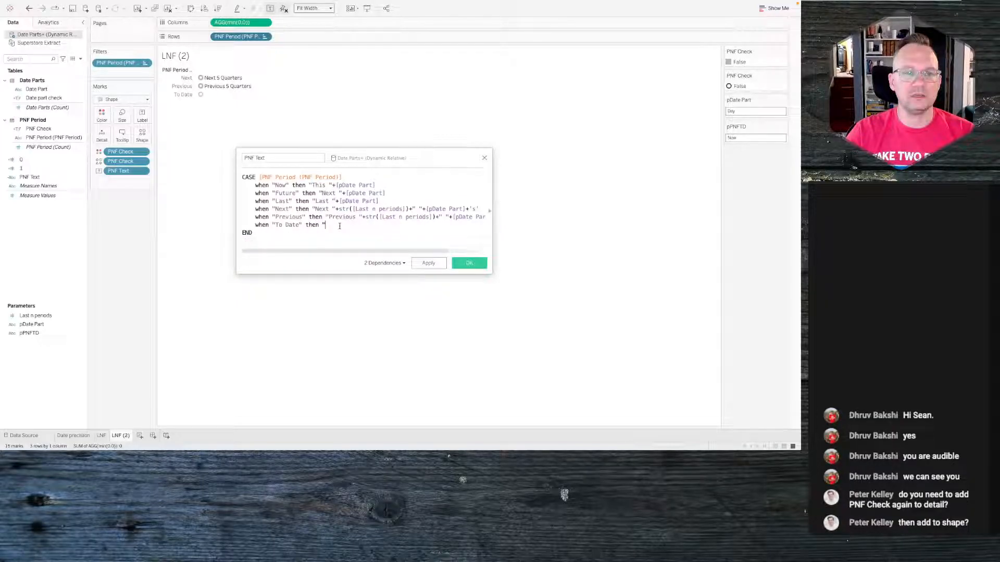
{"action": "key", "text": "BackSpace"}
{"action": "type", "text": "pd"}
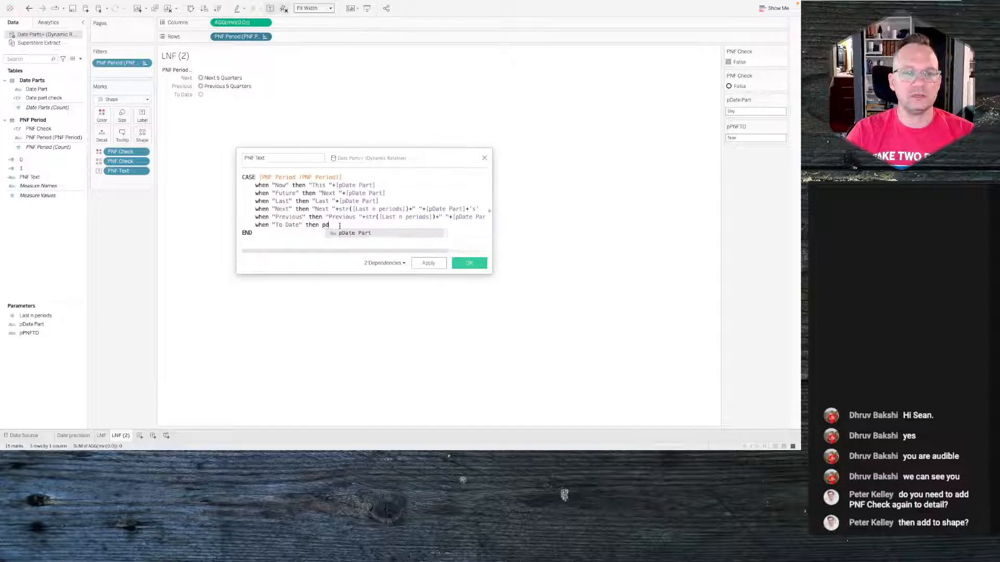
{"action": "key", "text": "Return"}
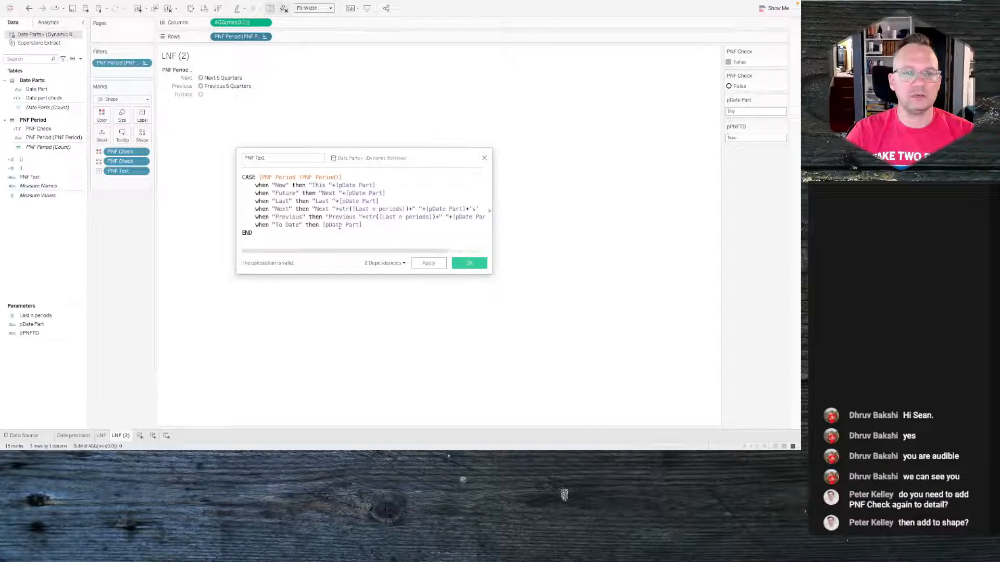
{"action": "type", "text": "+\" to date\""}
{"action": "left_click", "coordinate": [428, 263]}
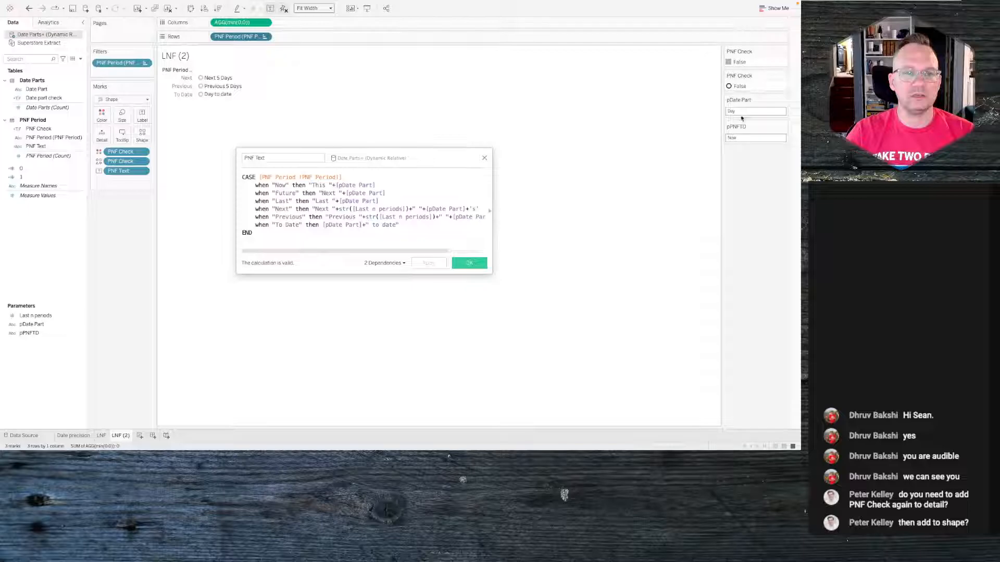
{"action": "left_click", "coordinate": [469, 264]}
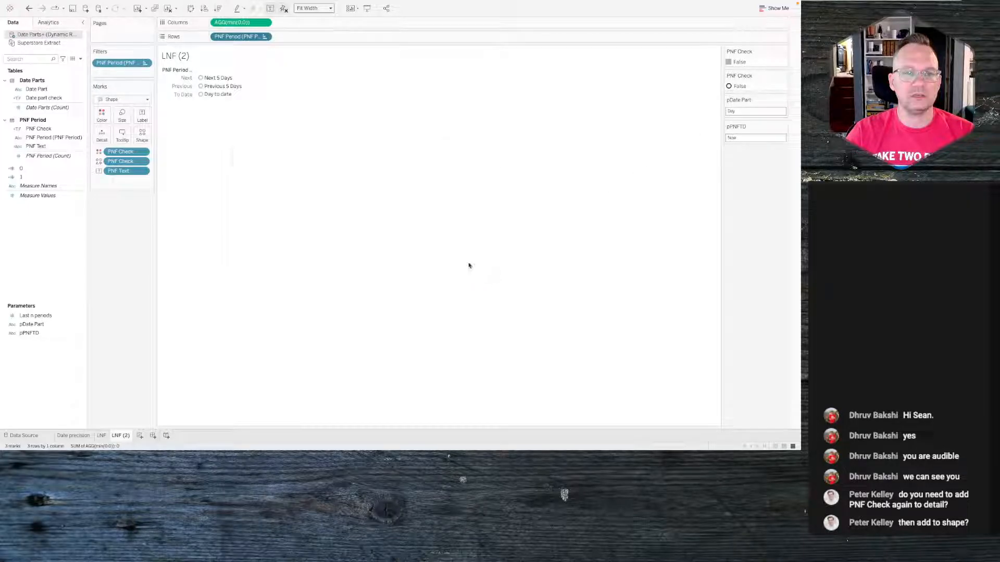
- Switch between the Date precision, LNF and LNF (2) sheets to check the period labels
{"action": "left_click", "coordinate": [83, 436]}
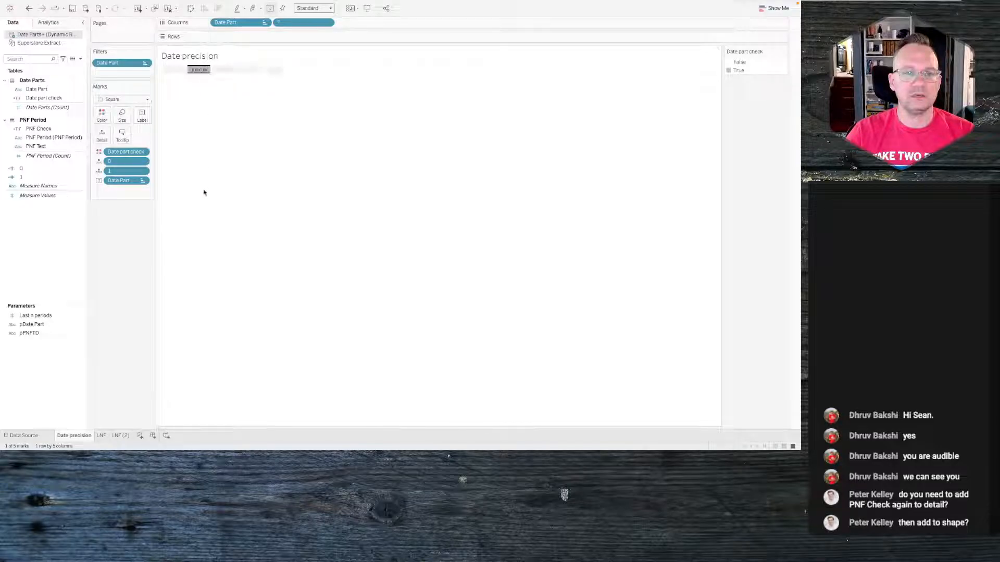
{"action": "left_click", "coordinate": [119, 435]}
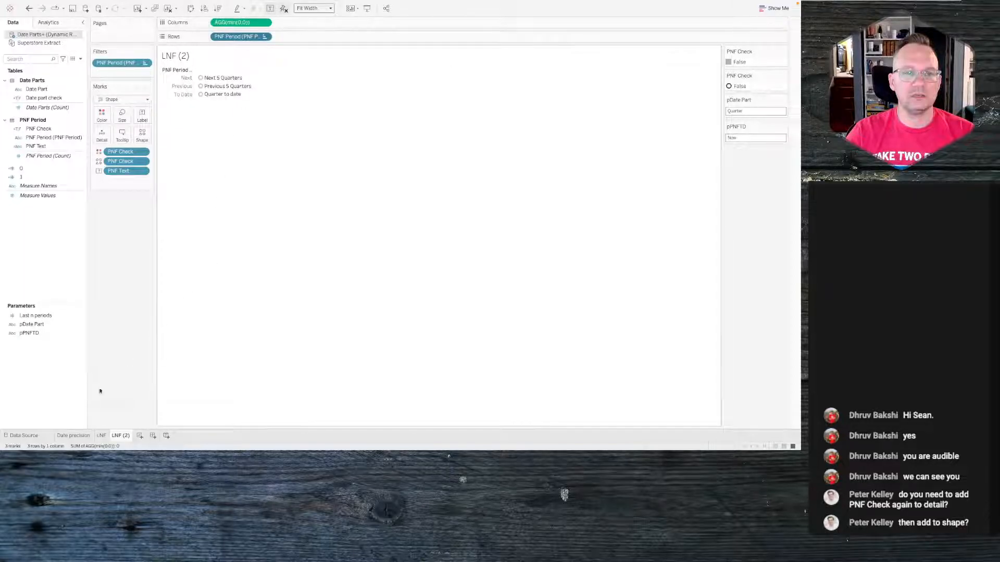
{"action": "left_click", "coordinate": [101, 435]}
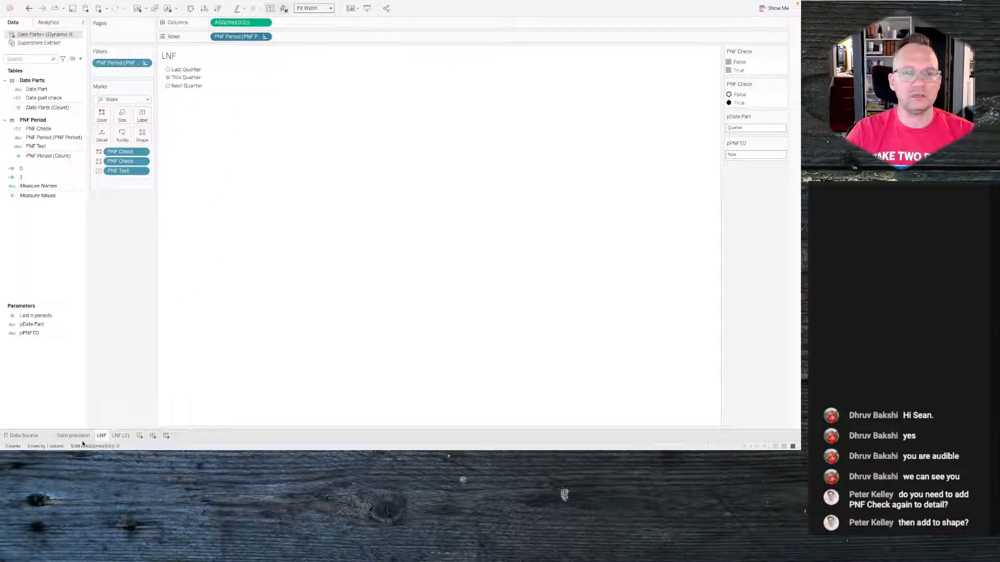
{"action": "left_click", "coordinate": [74, 436]}
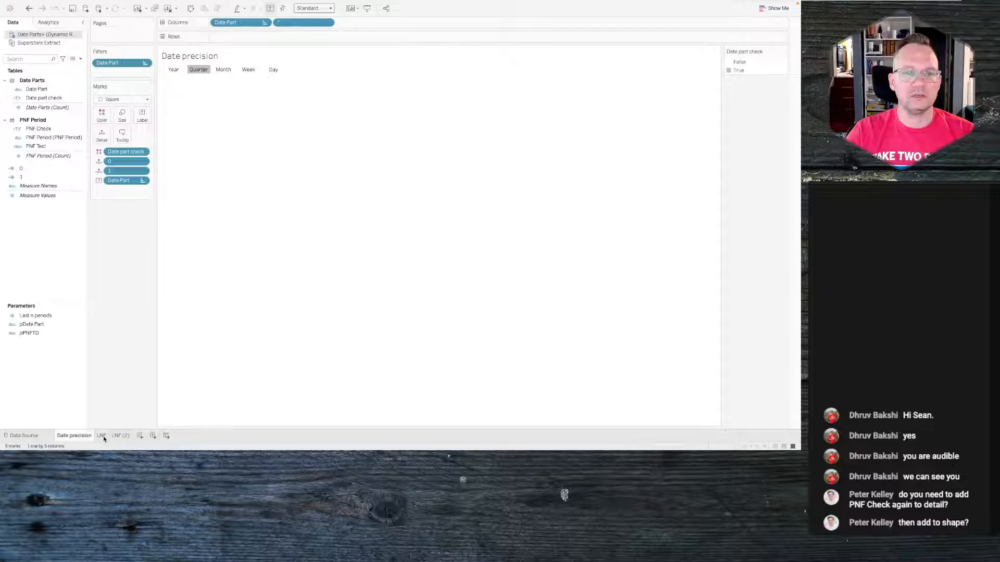
{"action": "left_click", "coordinate": [120, 436]}
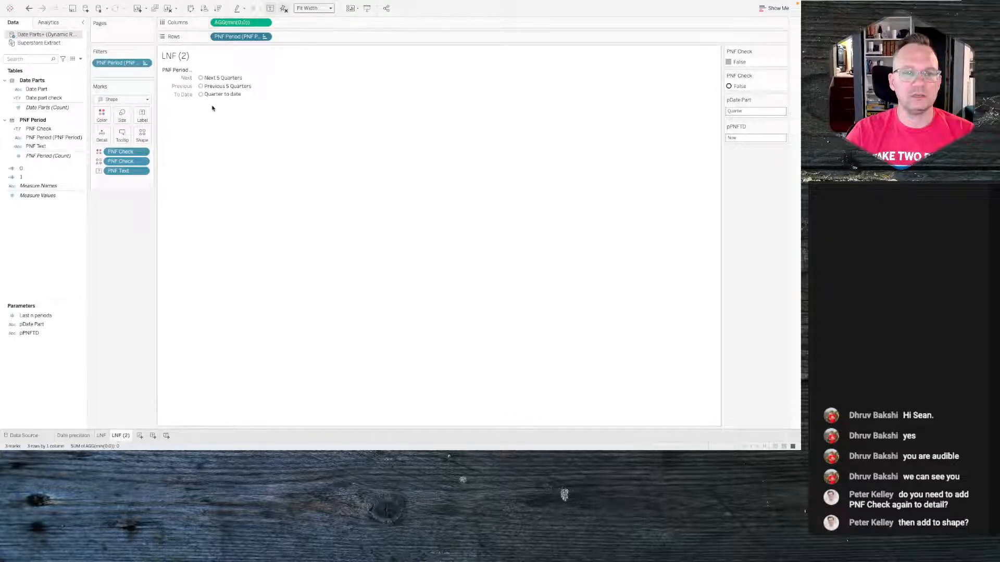
- Edit the PNFTD parameter action so it runs on both the LNF and LNF (2) source sheets
{"action": "mouse_move", "coordinate": [147, 3]}
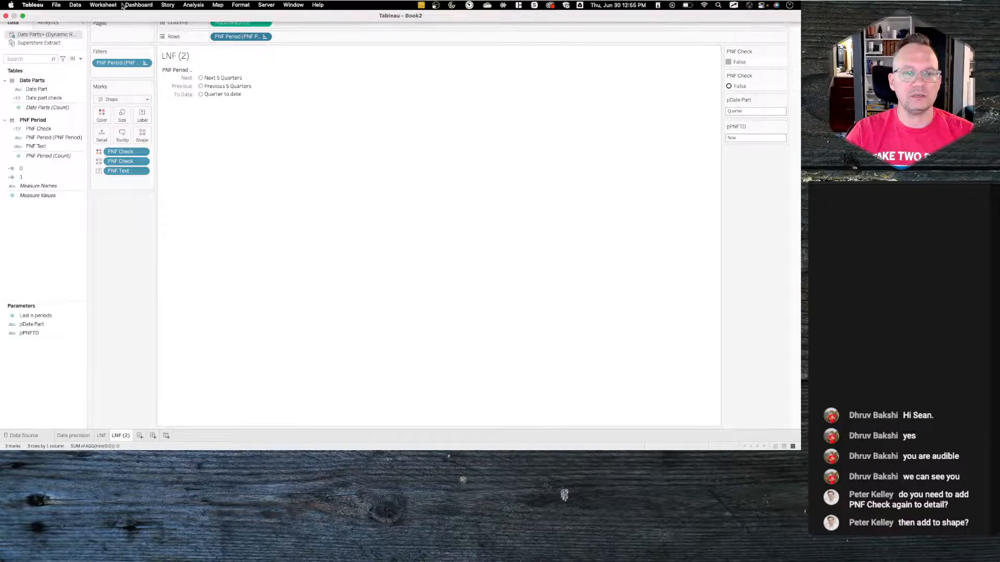
{"action": "left_click", "coordinate": [103, 5]}
{"action": "left_click", "coordinate": [111, 63]}
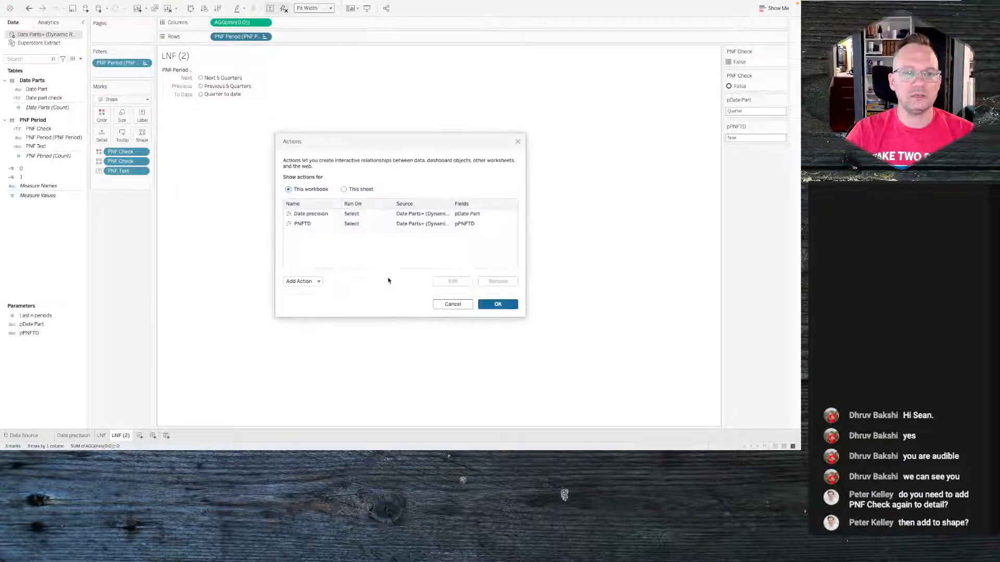
{"action": "double_click", "coordinate": [313, 223]}
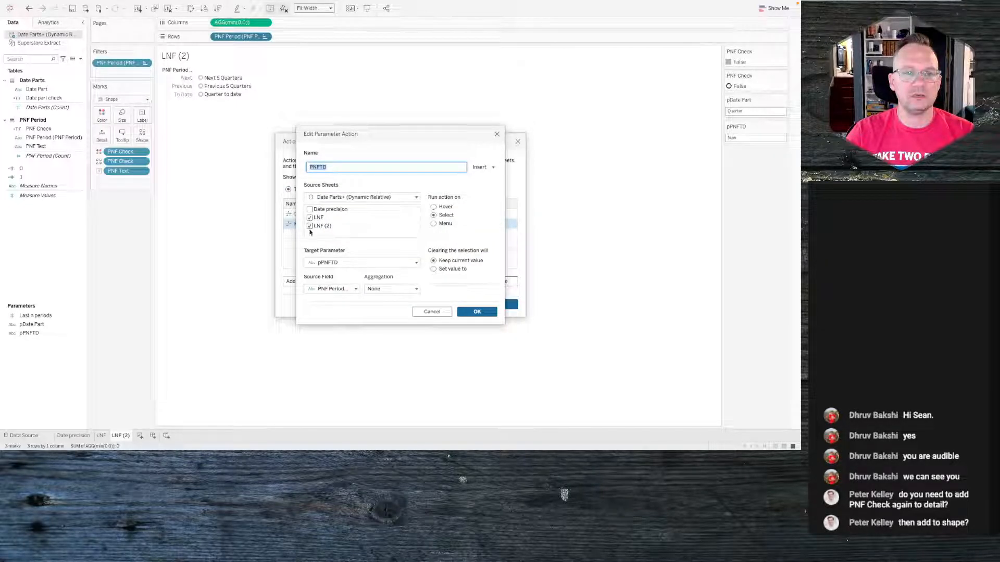
{"action": "left_click", "coordinate": [477, 311]}
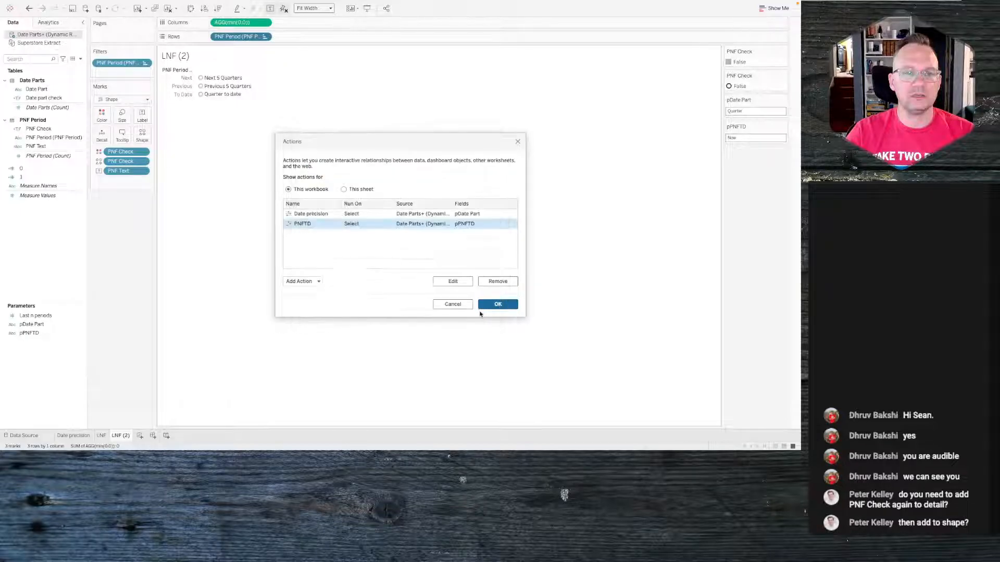
{"action": "left_click", "coordinate": [497, 307]}
- Select Previous 5 Quarters and switch between the LNF and LNF (2) sheets to check the action
{"action": "left_click", "coordinate": [223, 87]}
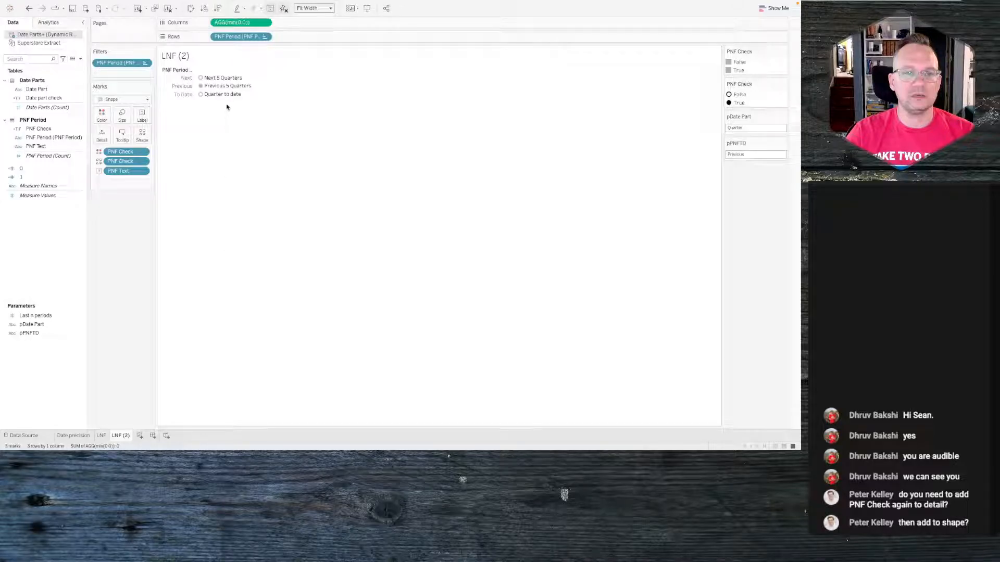
{"action": "left_click", "coordinate": [102, 435]}
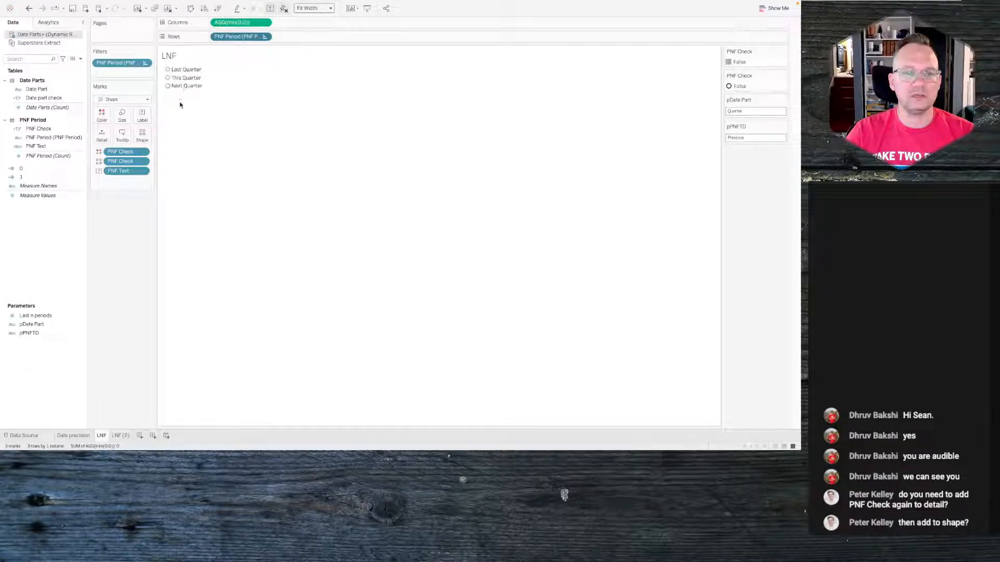
{"action": "left_click", "coordinate": [121, 435]}
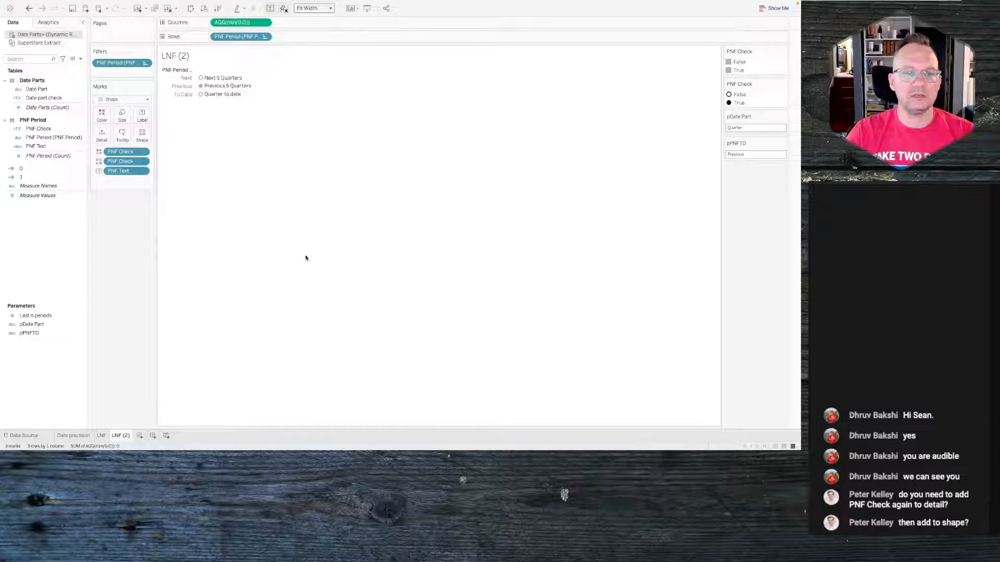
{"action": "left_click", "coordinate": [101, 435]}
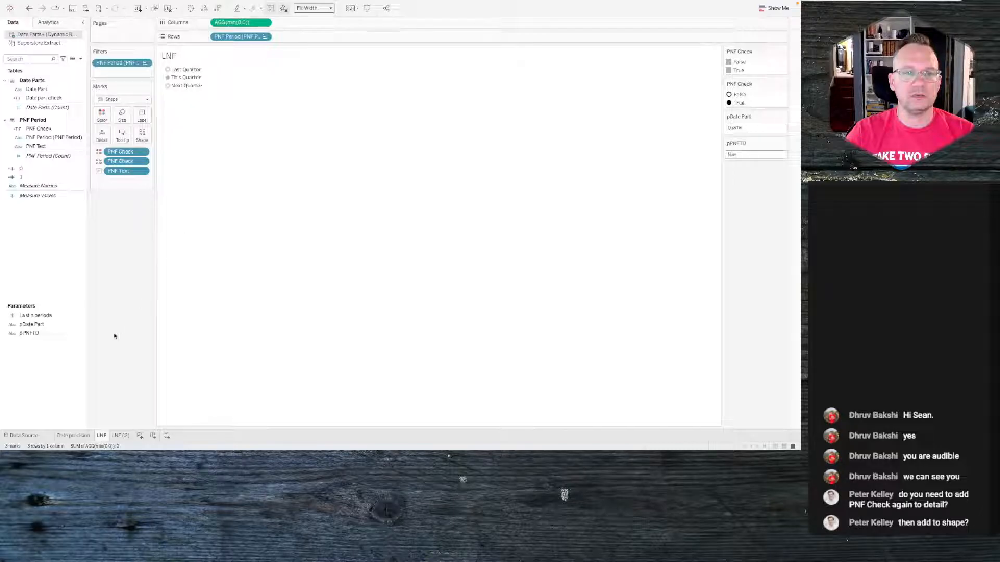
{"action": "right_click", "coordinate": [64, 239]}
{"action": "left_click", "coordinate": [78, 244]}
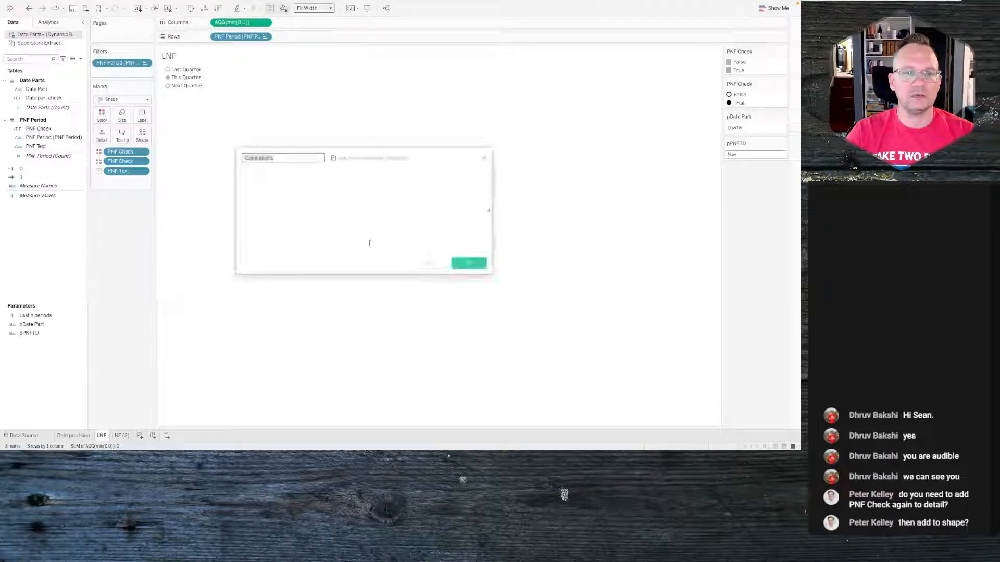
{"action": "left_click", "coordinate": [480, 156]}
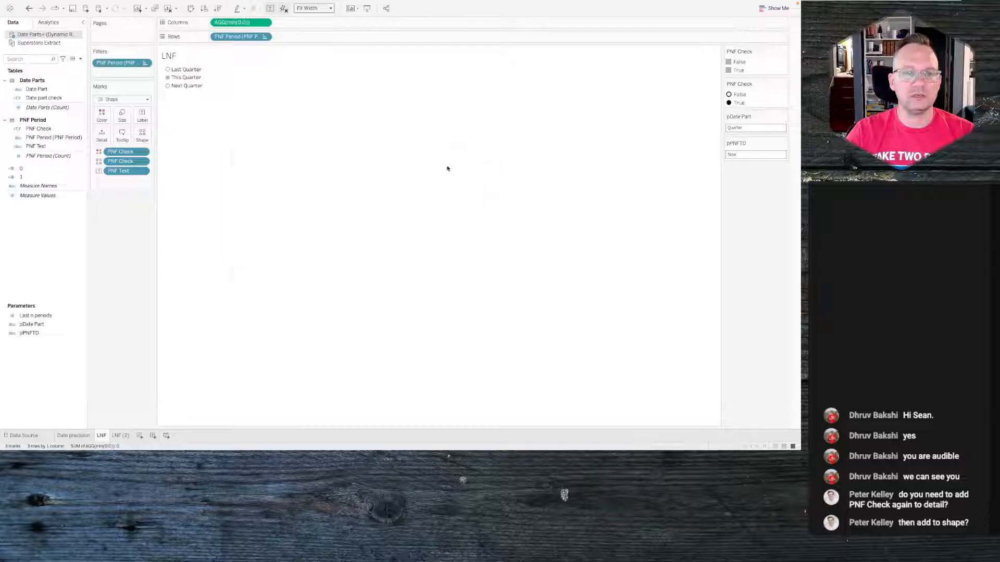
- Create a new parameter named Anchor Date with the Date data type
{"action": "right_click", "coordinate": [29, 238]}
{"action": "left_click", "coordinate": [47, 251]}
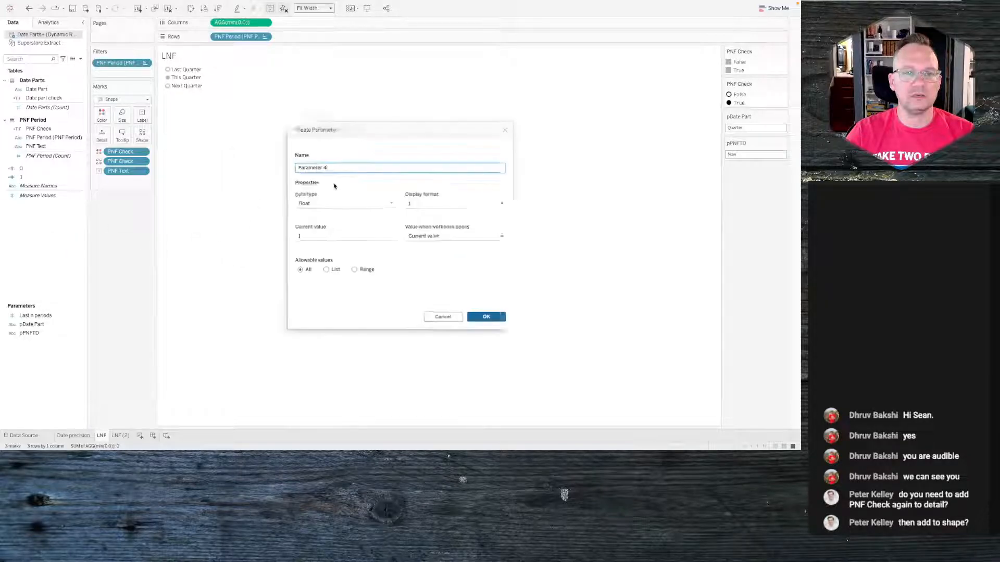
{"action": "triple_click", "coordinate": [358, 164]}
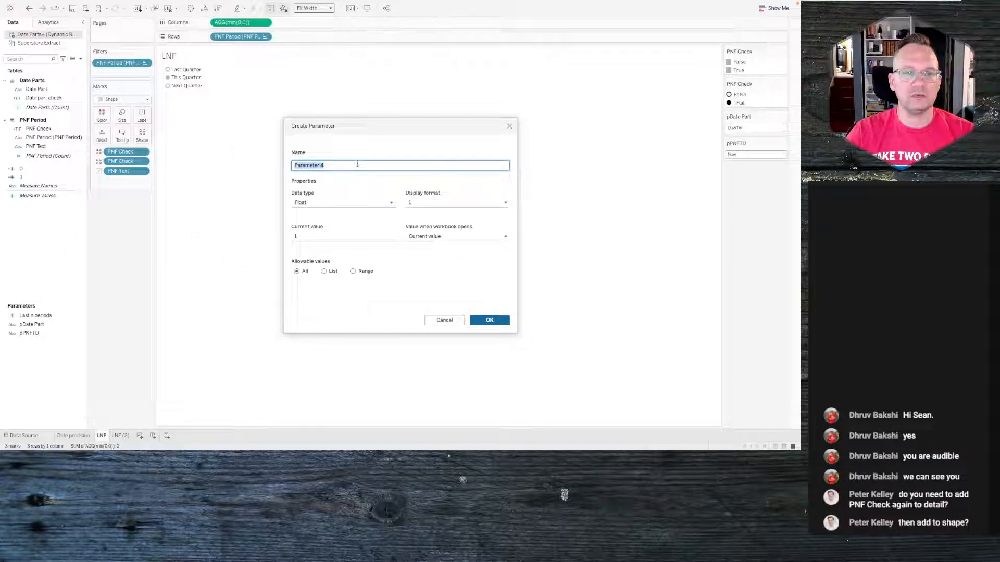
{"action": "type", "text": "Anchor Date"}
{"action": "left_click", "coordinate": [322, 203]}
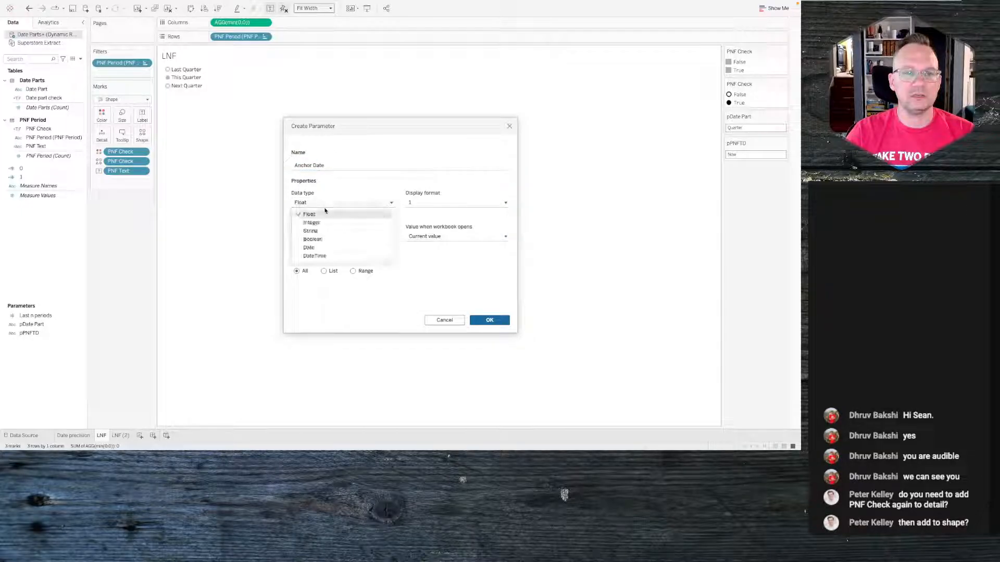
{"action": "left_click", "coordinate": [318, 248]}
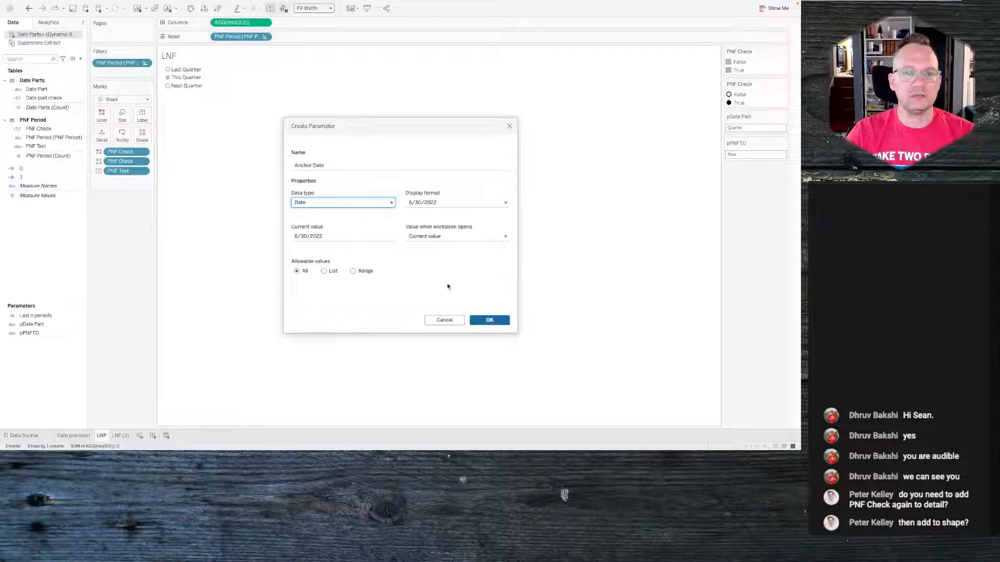
{"action": "left_click", "coordinate": [497, 321]}
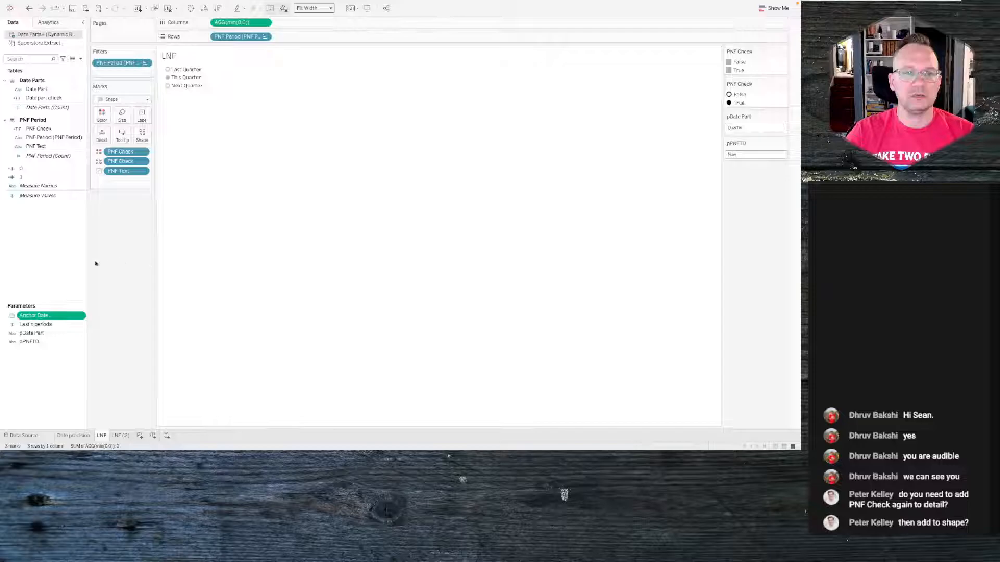
- Start a calculated field named Default Anchor Date in the Superstore Extract data source
{"action": "left_click", "coordinate": [38, 43]}
{"action": "right_click", "coordinate": [29, 193]}
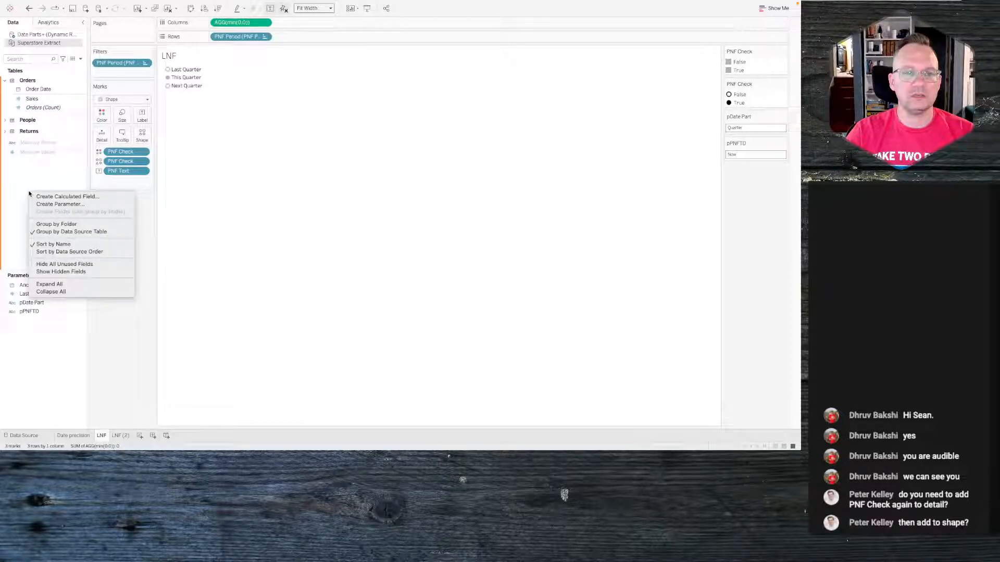
{"action": "left_click", "coordinate": [58, 197]}
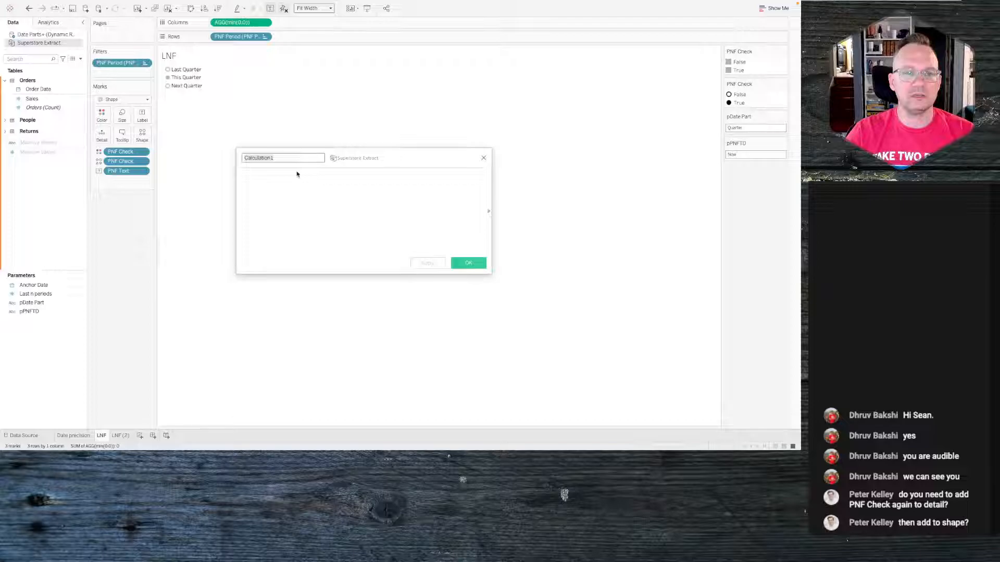
{"action": "type", "text": "Default"}
{"action": "type", "text": " Alc"}
{"action": "type", "text": "hor Date"}
{"action": "left_click", "coordinate": [297, 174]}
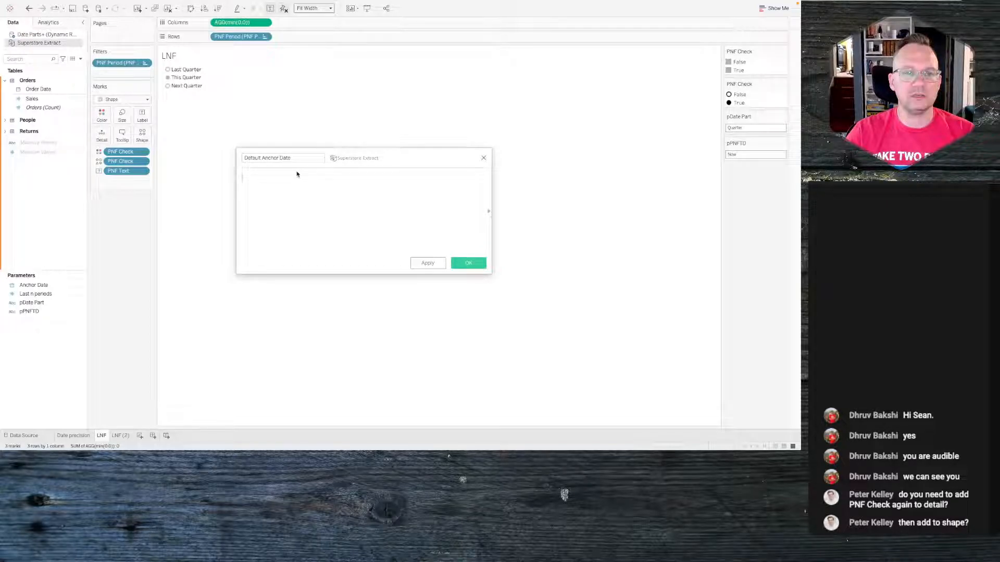
- Enter the formula {MAX({MAX([Order Date])})} for Default Anchor Date, then apply and save it
{"action": "type", "text": "("}
{"action": "type", "text": "MAX()"}
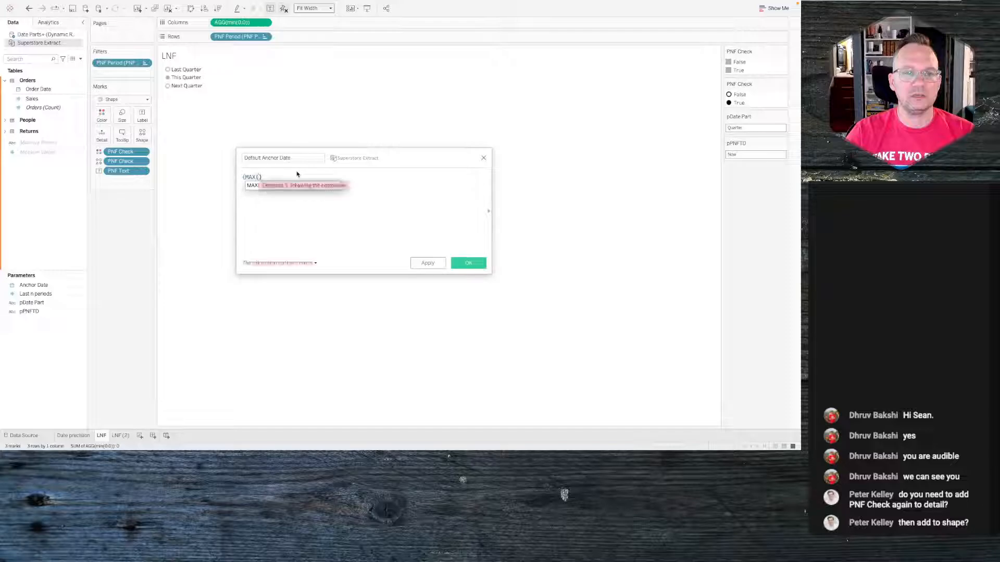
{"action": "key", "text": "Return"}
{"action": "key", "text": "Tab"}
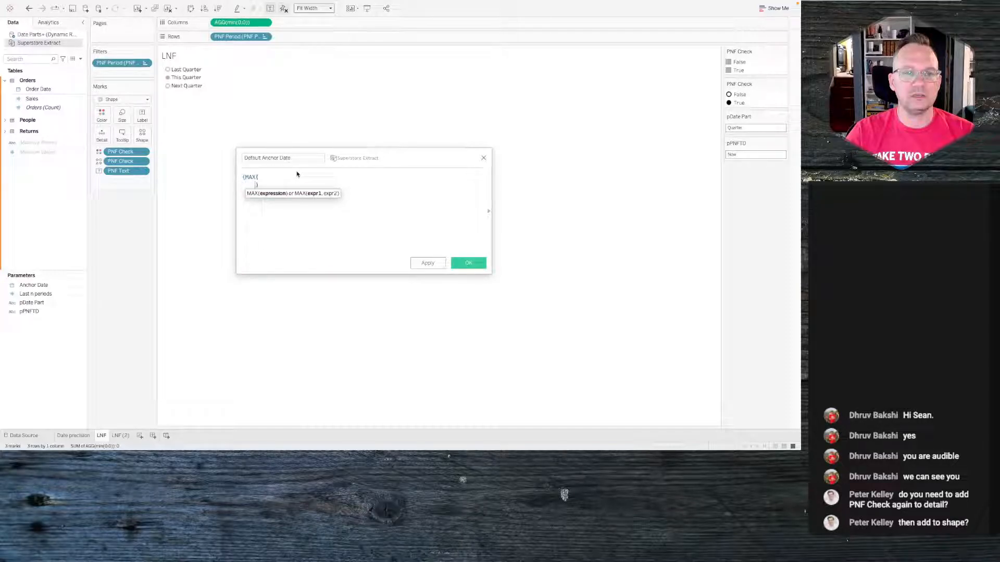
{"action": "type", "text": "MAX()"}
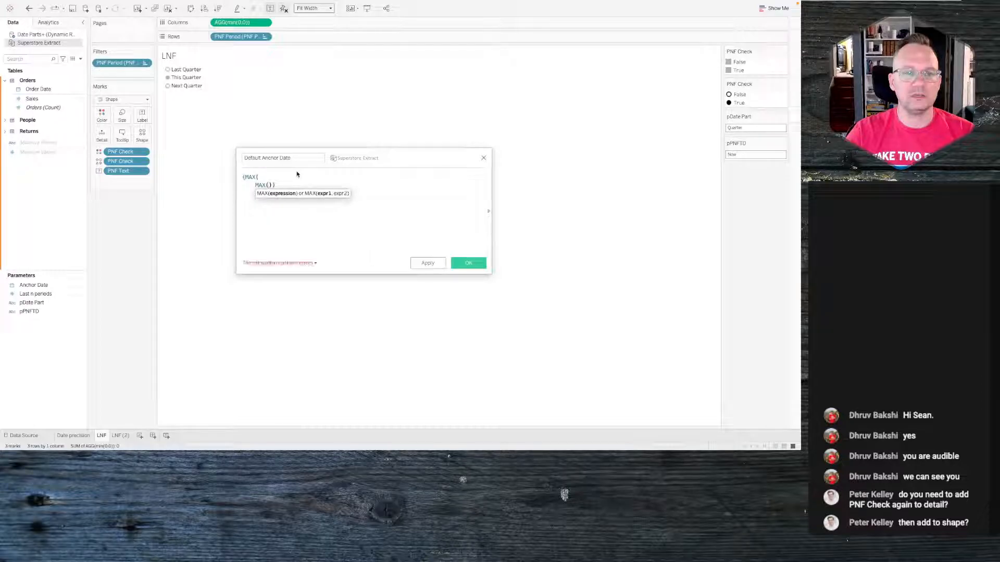
{"action": "left_click", "coordinate": [256, 186]}
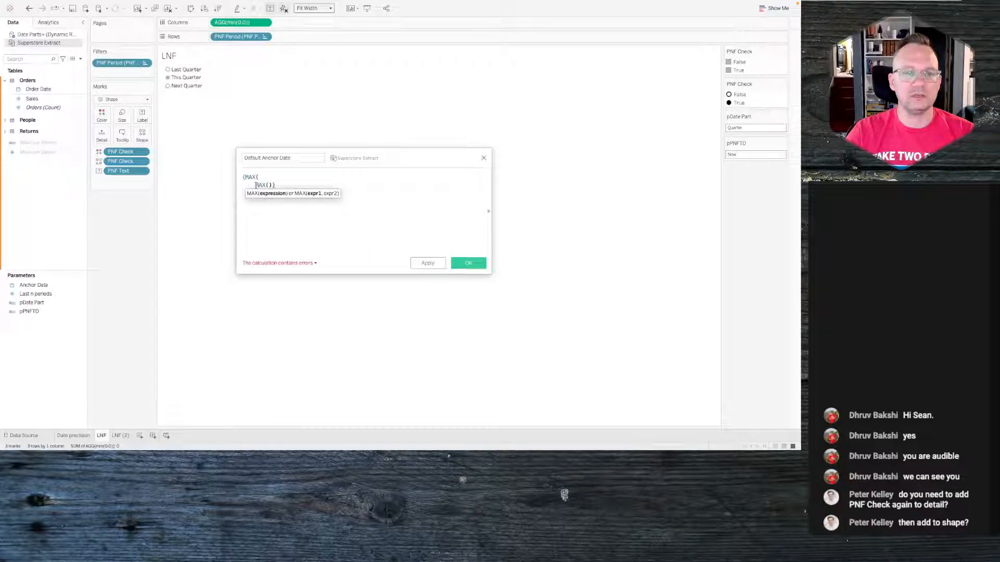
{"action": "type", "text": "{"}
{"action": "left_click", "coordinate": [271, 185]}
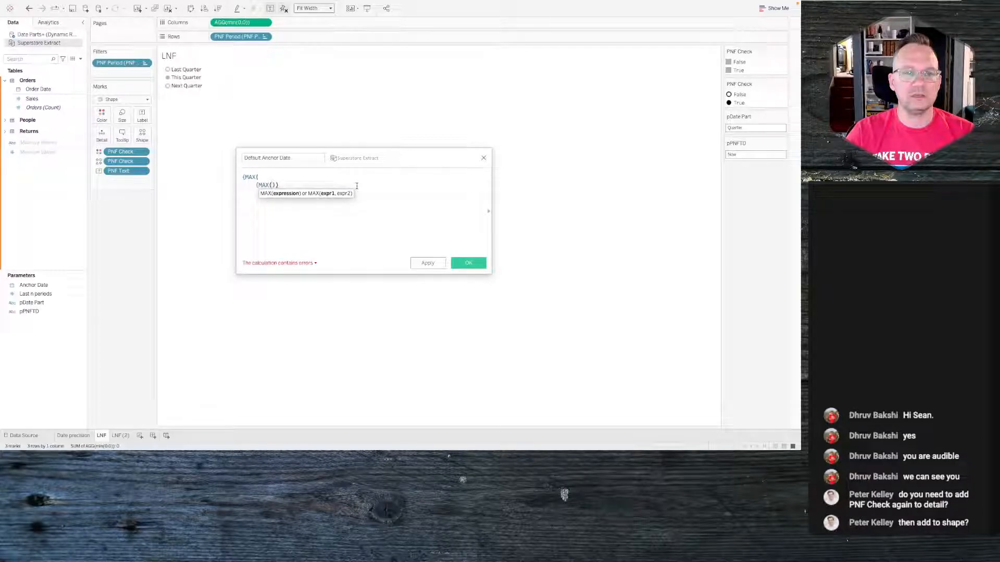
{"action": "type", "text": "[Order Date]"}
{"action": "key", "text": "Return"}
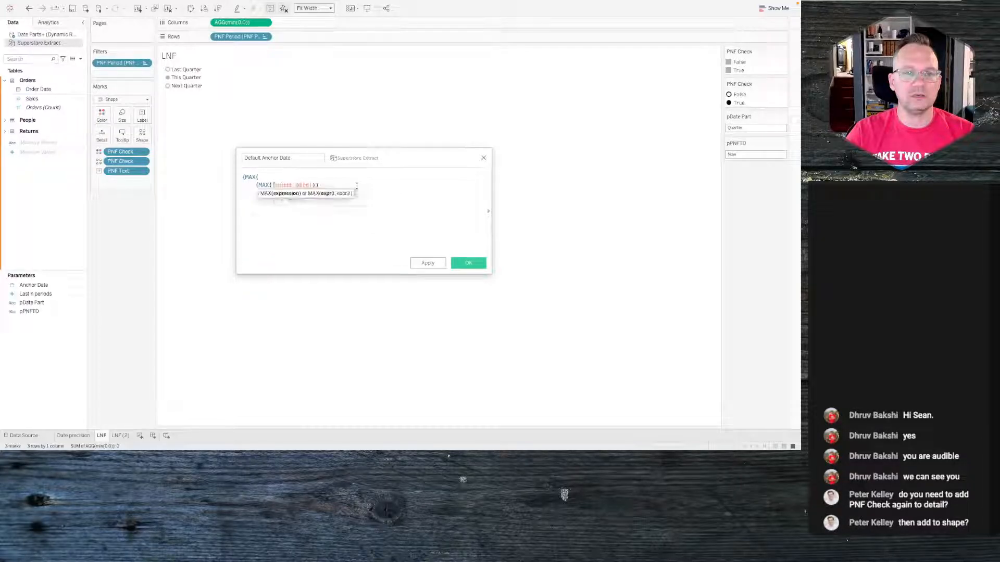
{"action": "key", "text": "Right"}
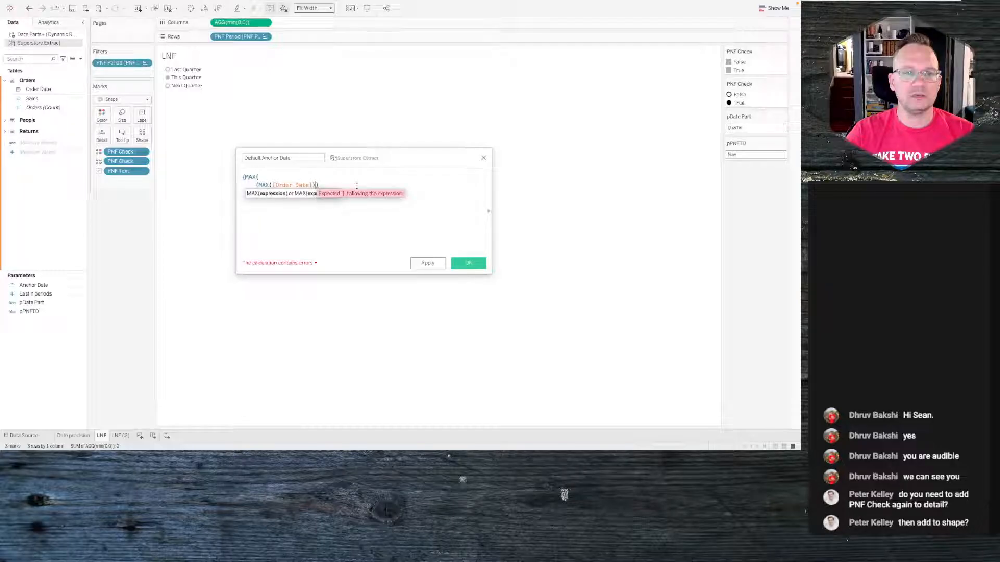
{"action": "key", "text": "Return"}
{"action": "key", "text": "BackSpace"}
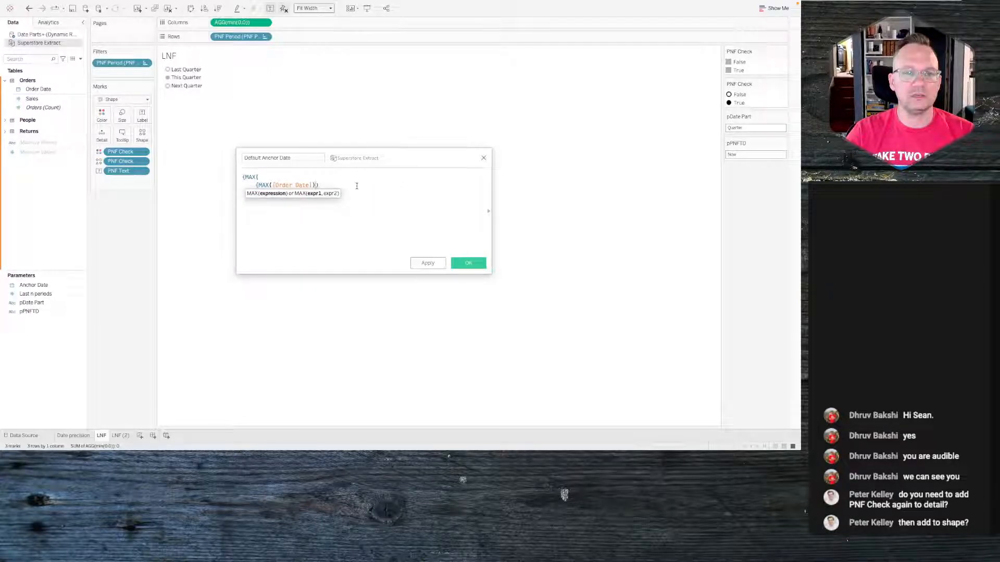
{"action": "type", "text": "}"}
{"action": "key", "text": "Return"}
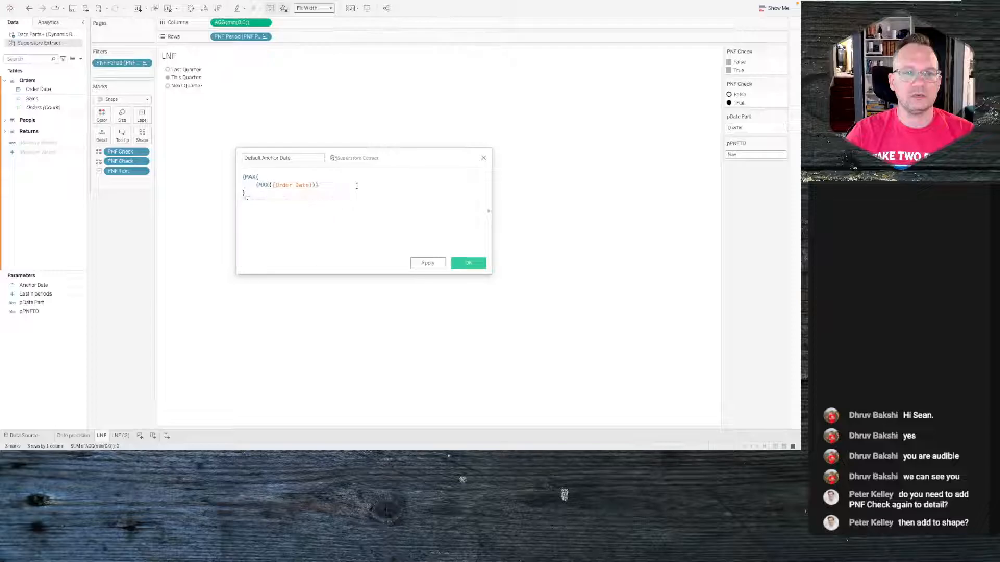
{"action": "type", "text": "}"}
{"action": "left_click", "coordinate": [428, 263]}
{"action": "left_click", "coordinate": [468, 263]}
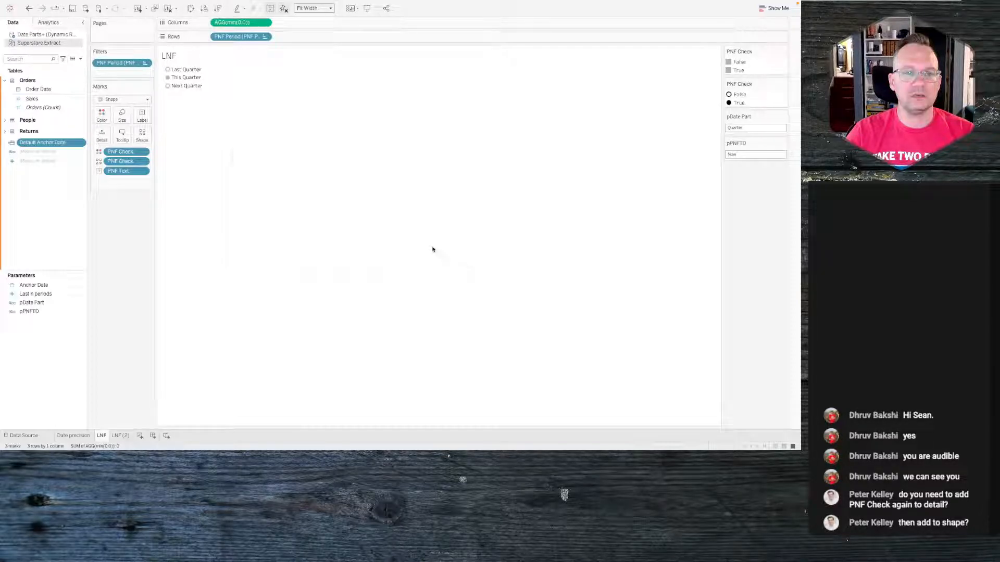
- Set the Anchor Date parameter's value when the workbook opens to Default Anchor Date
{"action": "right_click", "coordinate": [37, 284]}
{"action": "left_click", "coordinate": [37, 255]}
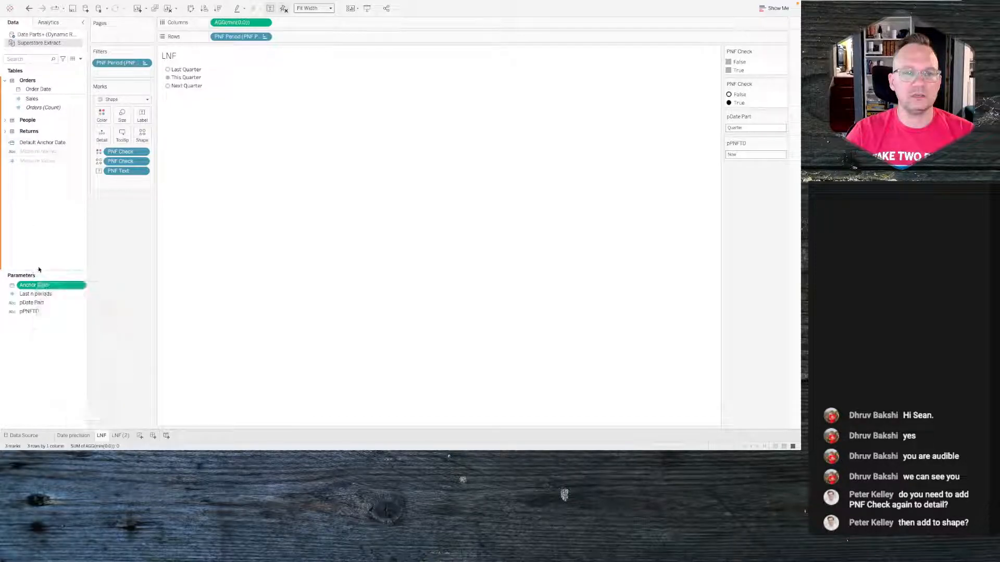
{"action": "right_click", "coordinate": [37, 286]}
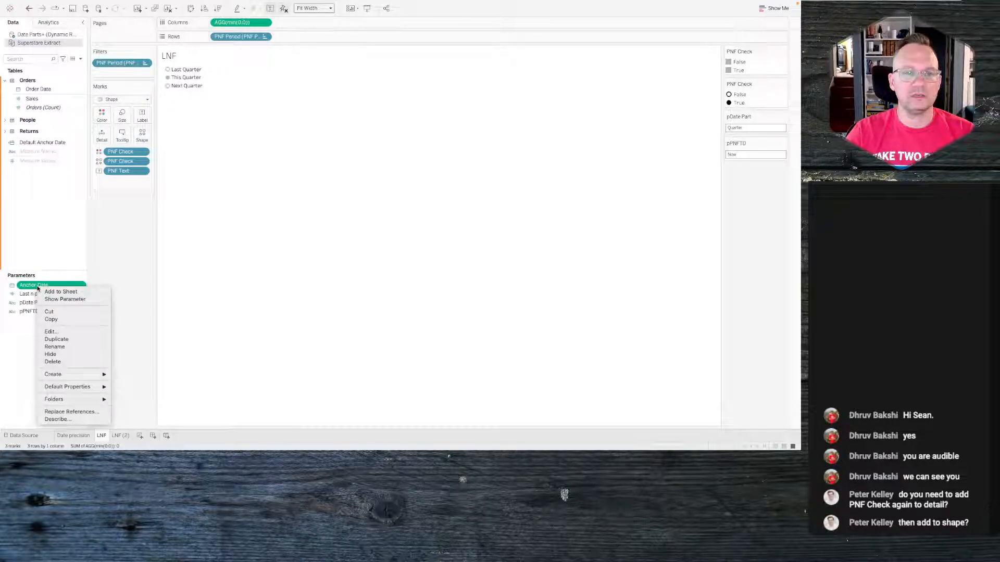
{"action": "left_click", "coordinate": [69, 334]}
{"action": "left_click", "coordinate": [443, 235]}
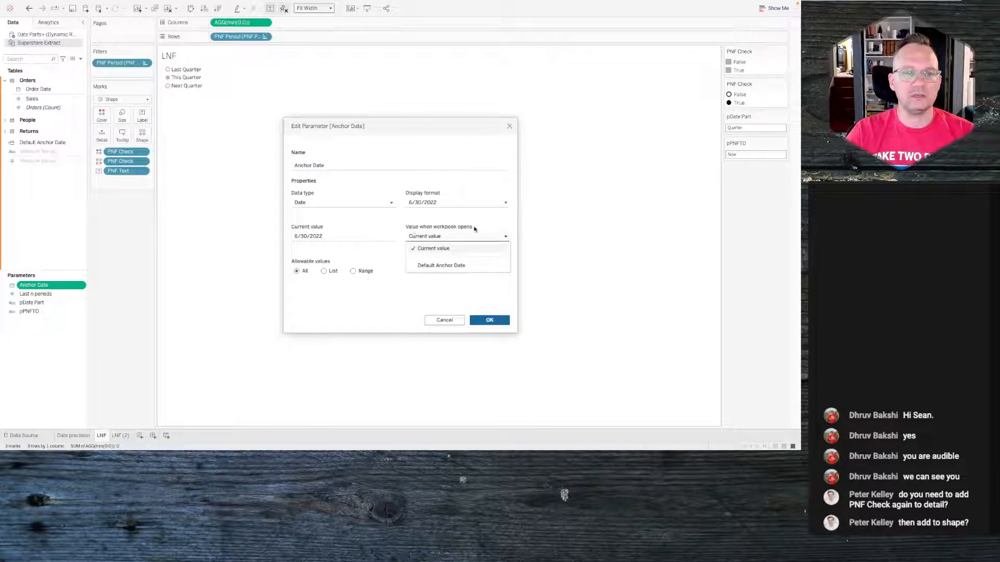
{"action": "left_click", "coordinate": [451, 265]}
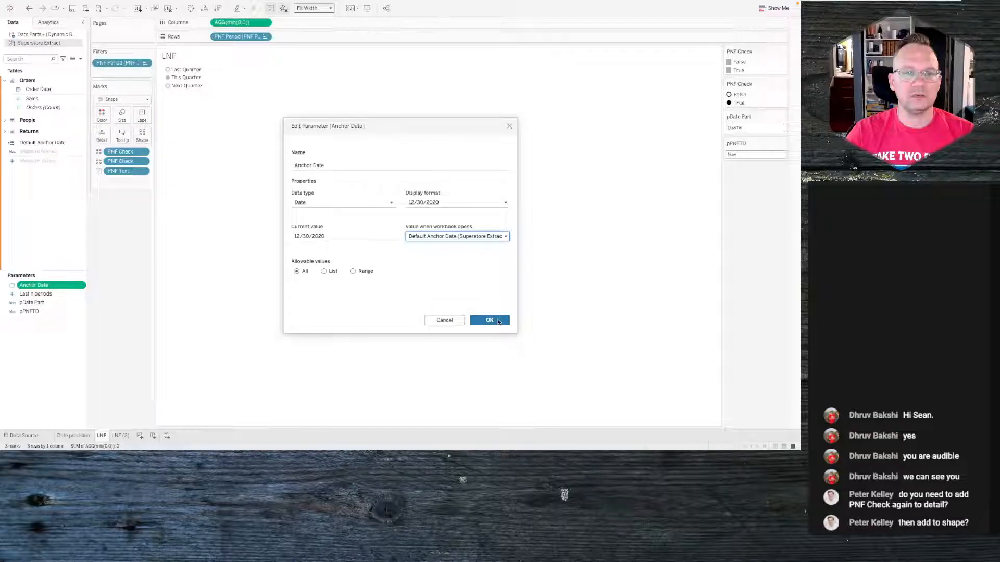
{"action": "left_click", "coordinate": [498, 320]}
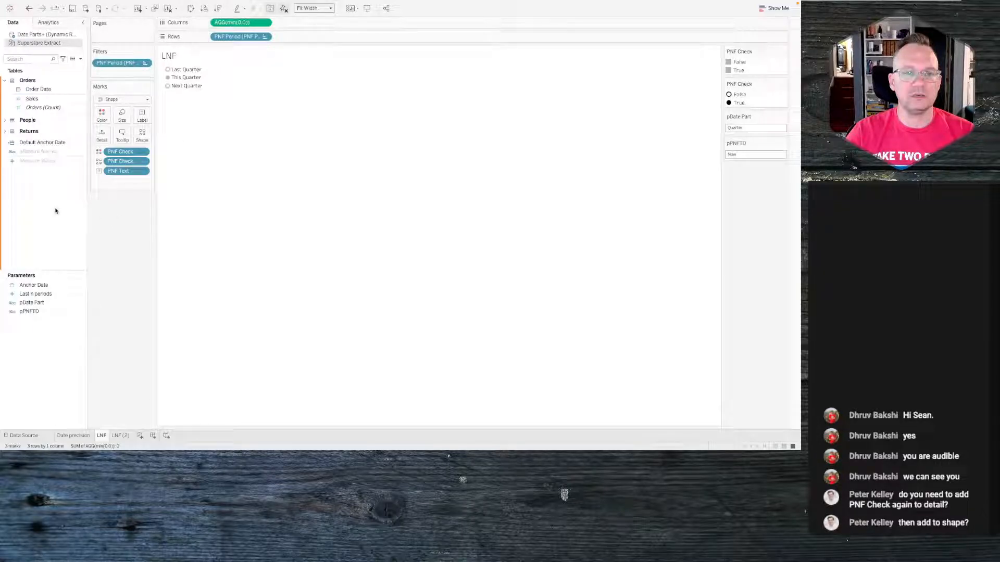
- Switch to the browser to review the published WOW2022 week 26 dynamic anchor date viz
{"action": "key", "text": "alt+Tab"}
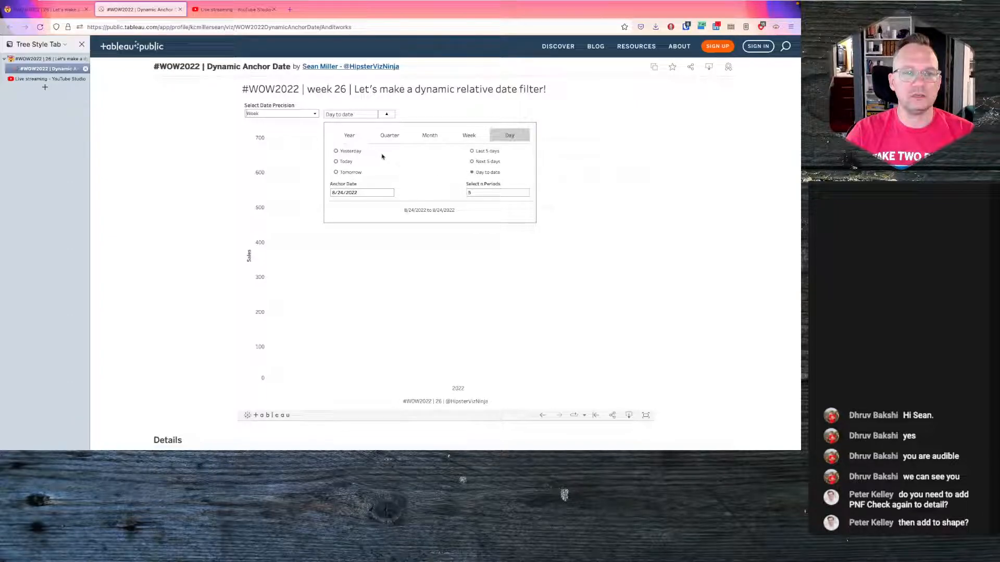
{"action": "left_click", "coordinate": [393, 137]}
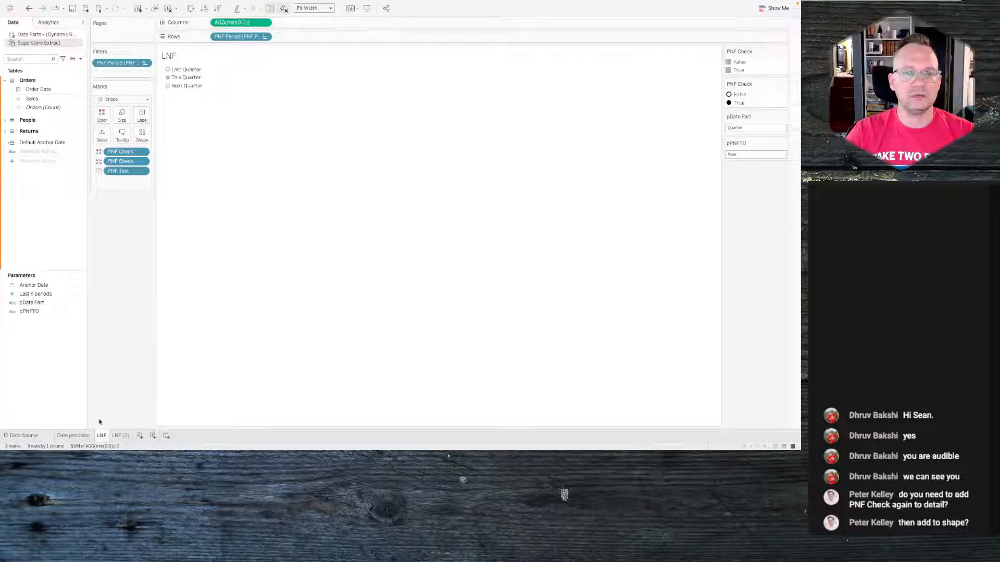
- Glance at the published viz in the browser and return to the workbook
{"action": "mouse_move", "coordinate": [80, 437]}
{"action": "key", "text": "ctrl+Left"}
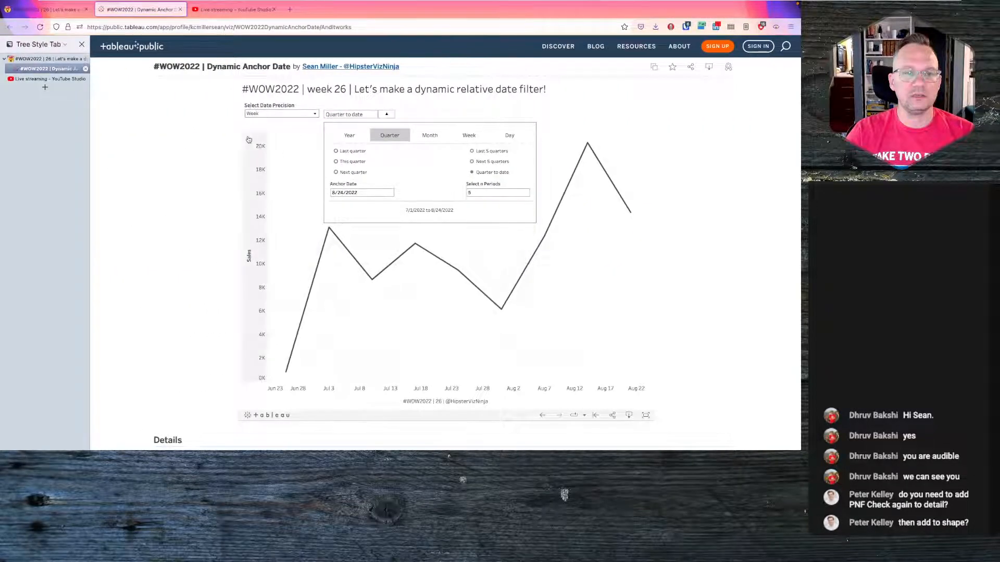
{"action": "key", "text": "ctrl+Right"}
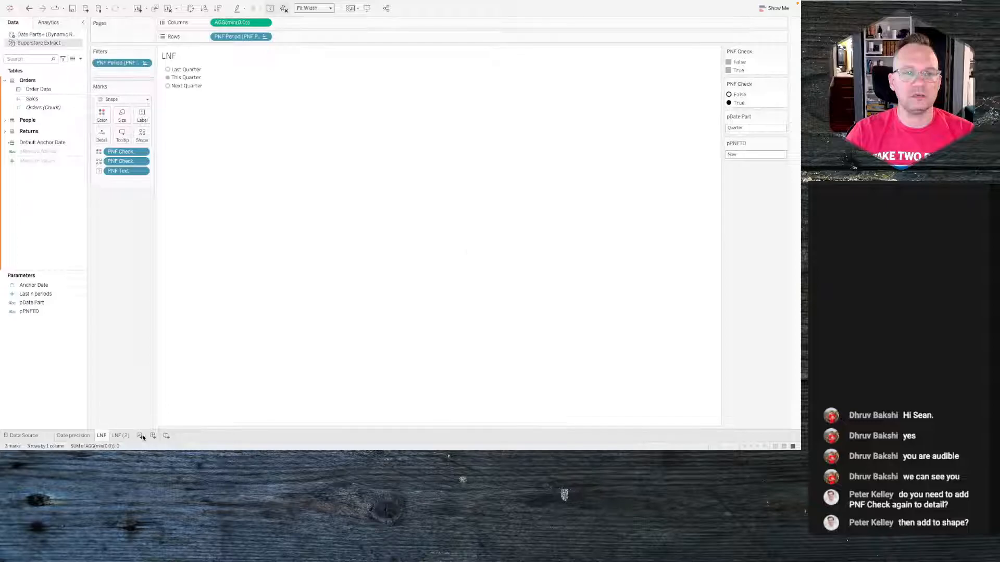
- On a new worksheet, create a string parameter named Date Precision
{"action": "left_click", "coordinate": [140, 436]}
{"action": "right_click", "coordinate": [42, 249]}
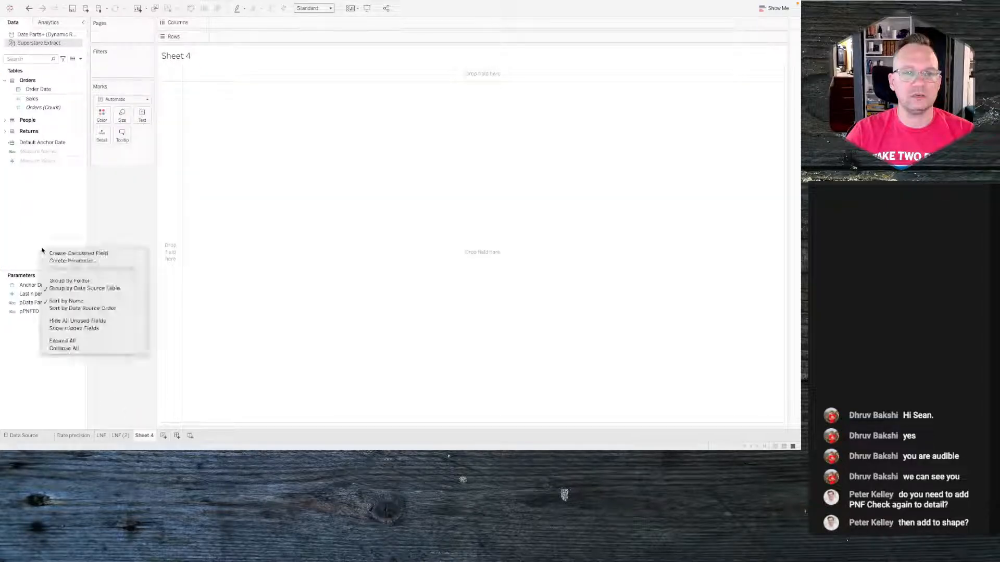
{"action": "left_click", "coordinate": [76, 261]}
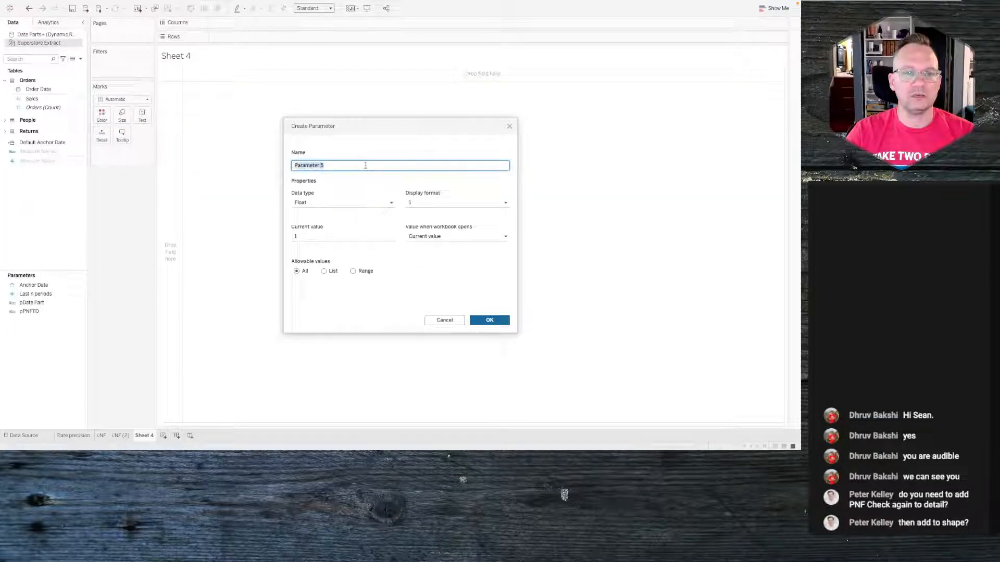
{"action": "type", "text": "Date Pra"}
{"action": "type", "text": "cision"}
{"action": "key", "text": "Tab"}
{"action": "key", "text": "Down"}
{"action": "key", "text": "Down"}
{"action": "key", "text": "Down"}
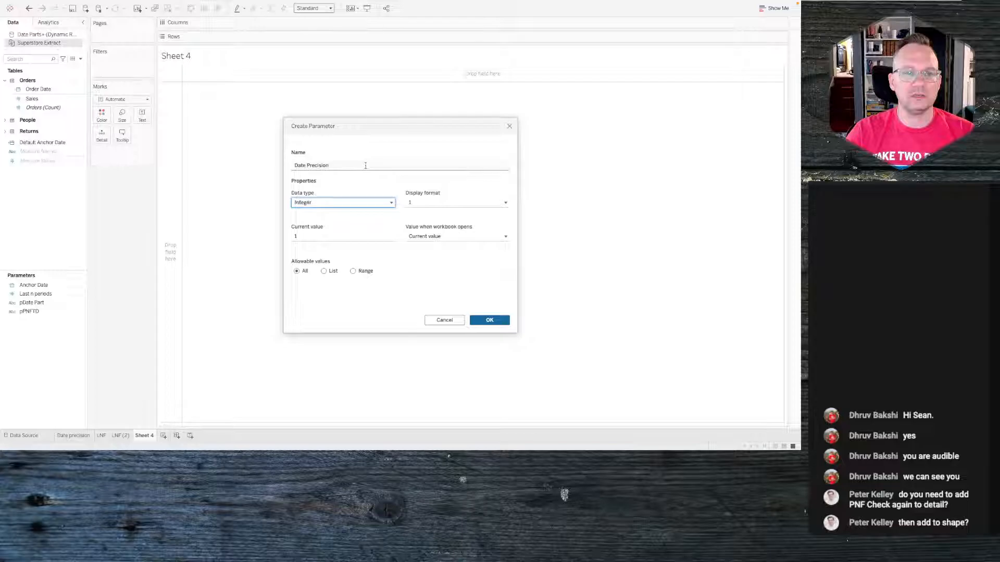
{"action": "key", "text": "Up"}
{"action": "key", "text": "Tab"}
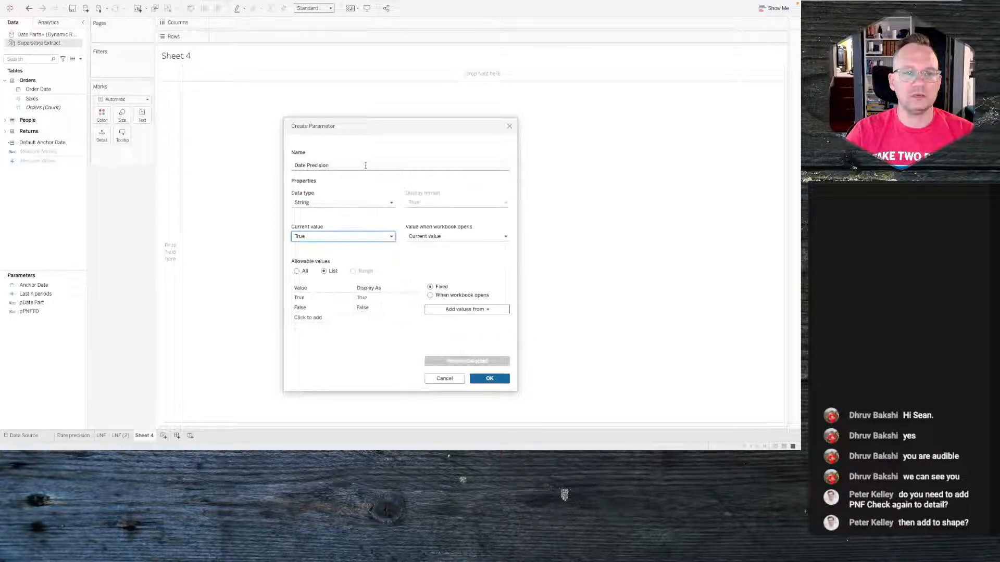
- Set the parameter's allowable values to a list of day, week, month, quarter and year
{"action": "left_click", "coordinate": [296, 270]}
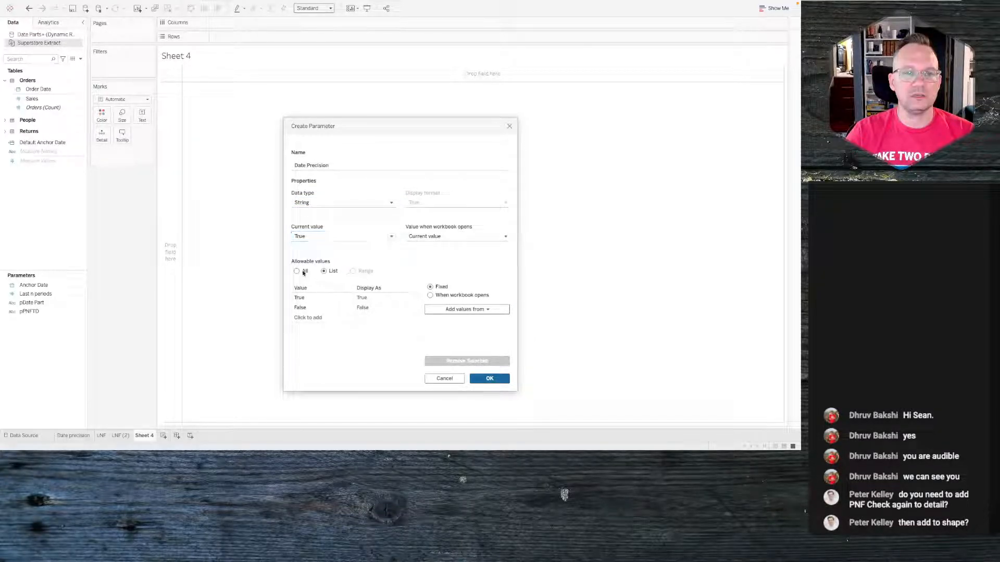
{"action": "left_click", "coordinate": [323, 271]}
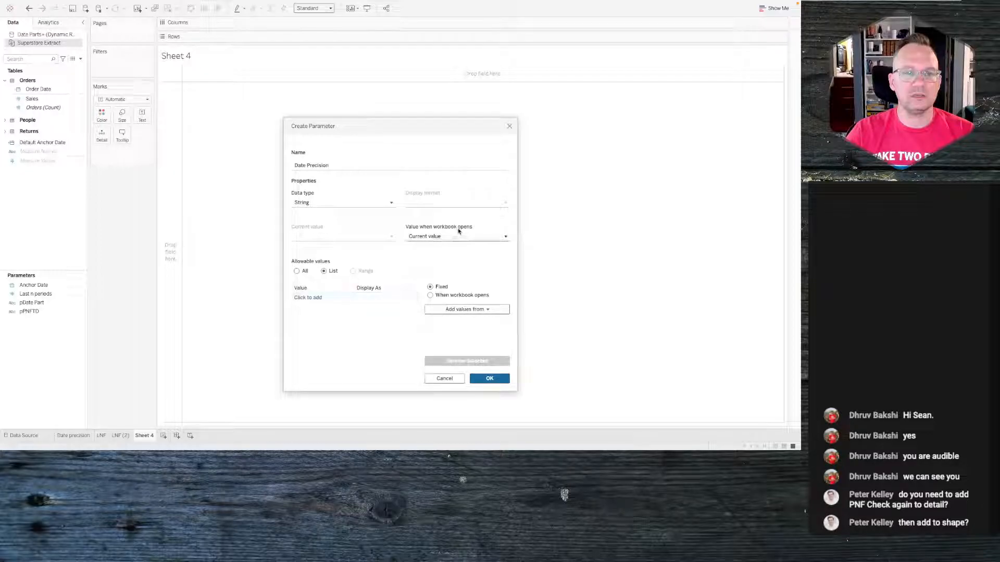
{"action": "left_click", "coordinate": [319, 297]}
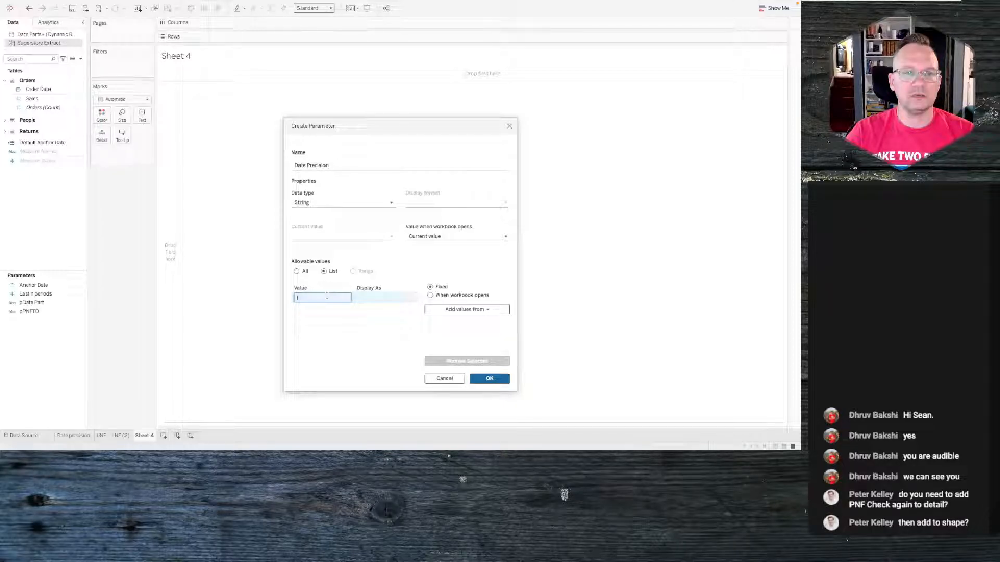
{"action": "type", "text": "day"}
{"action": "key", "text": "Return"}
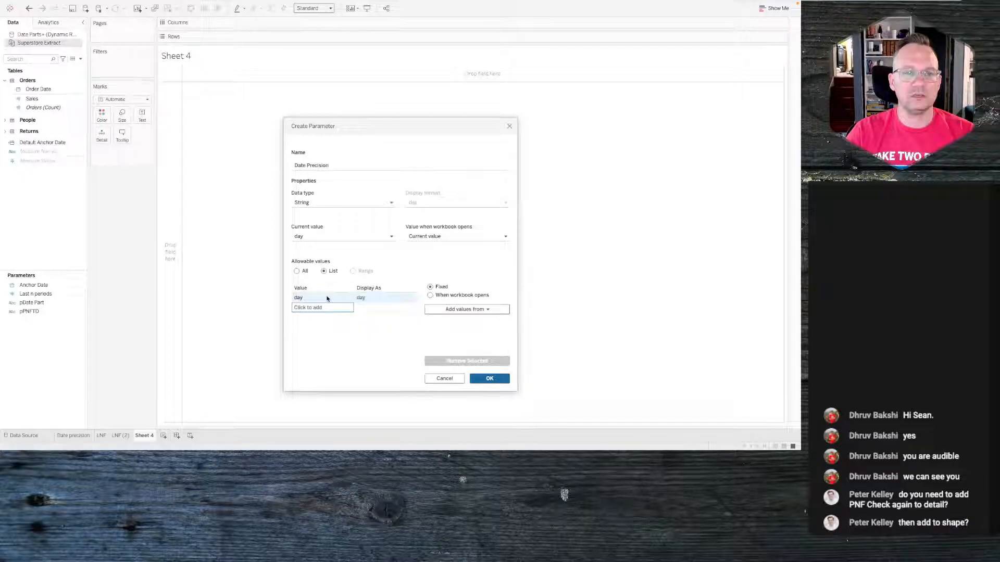
{"action": "left_click", "coordinate": [323, 308]}
{"action": "type", "text": "wee"}
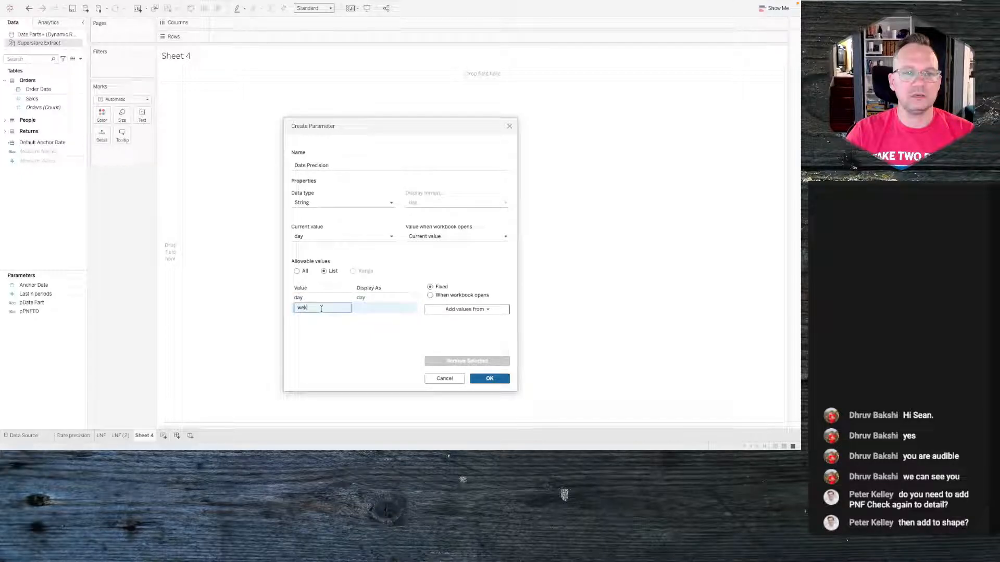
{"action": "type", "text": "k"}
{"action": "key", "text": "Return"}
{"action": "type", "text": "month"}
{"action": "key", "text": "Return"}
{"action": "type", "text": "quarter"}
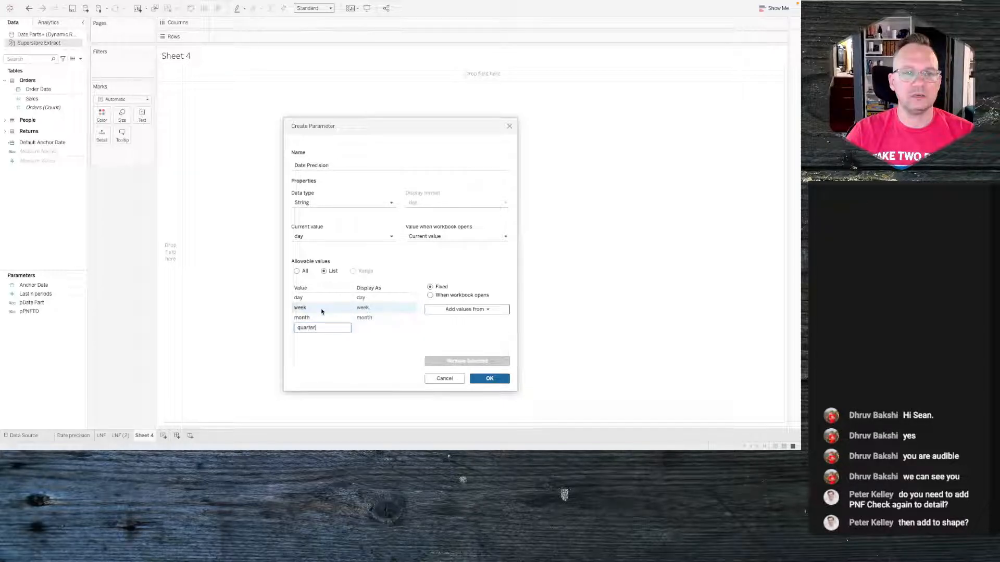
{"action": "key", "text": "Return"}
{"action": "type", "text": "Yea"}
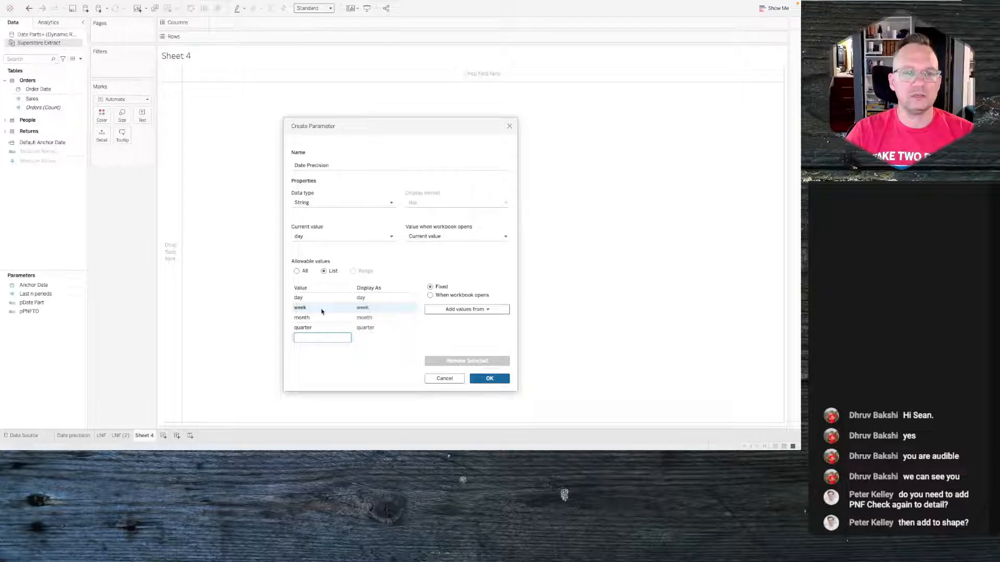
{"action": "type", "text": "r"}
{"action": "key", "text": "Return"}
- Set the list's display names to Day, Week, Month, Quarter and Year and confirm the parameter
{"action": "left_click", "coordinate": [364, 298]}
{"action": "left_click", "coordinate": [363, 297]}
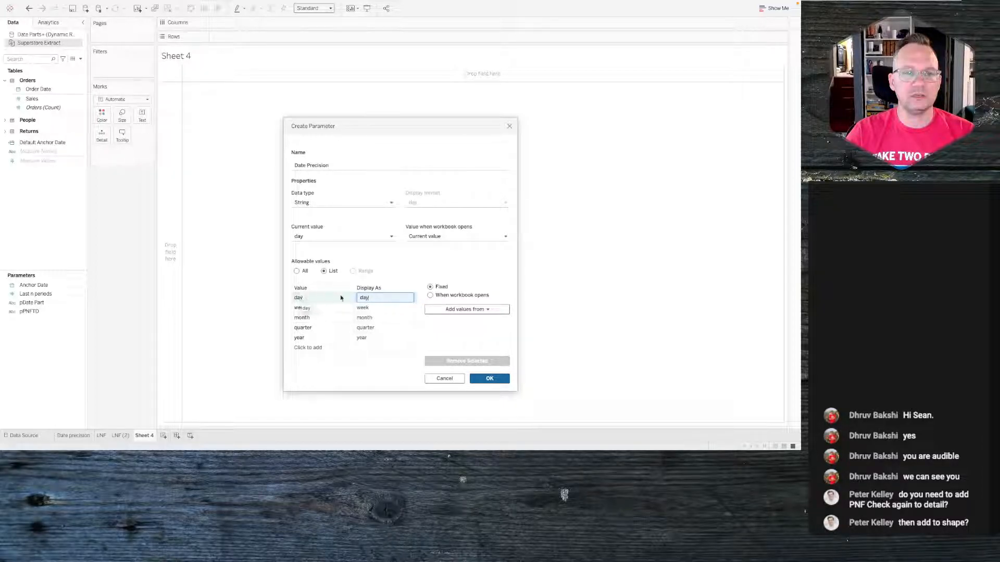
{"action": "left_click", "coordinate": [364, 297]}
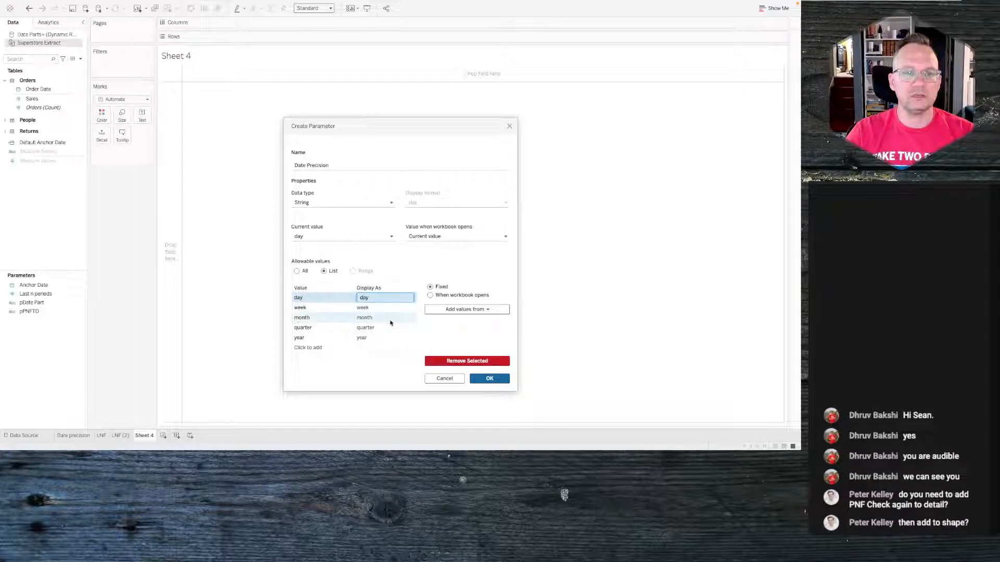
{"action": "key", "text": "BackSpace"}
{"action": "type", "text": "D"}
{"action": "left_click", "coordinate": [363, 308]}
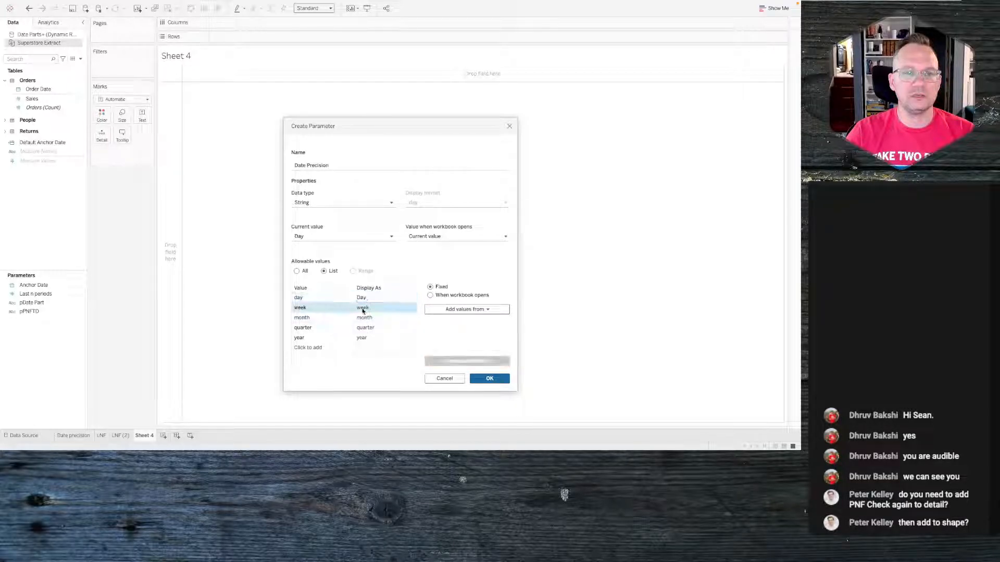
{"action": "left_click", "coordinate": [362, 307]}
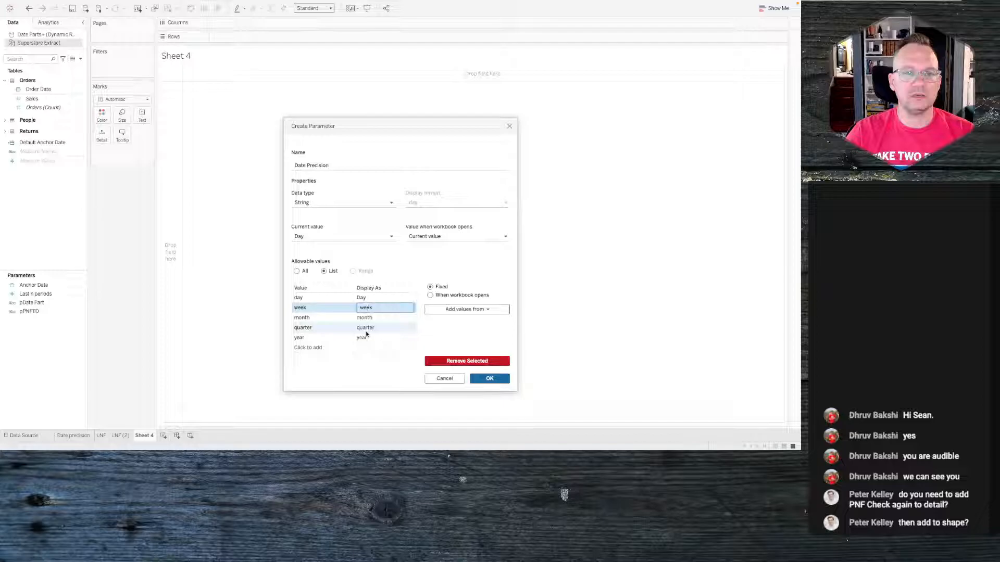
{"action": "key", "text": "BackSpace"}
{"action": "type", "text": "D"}
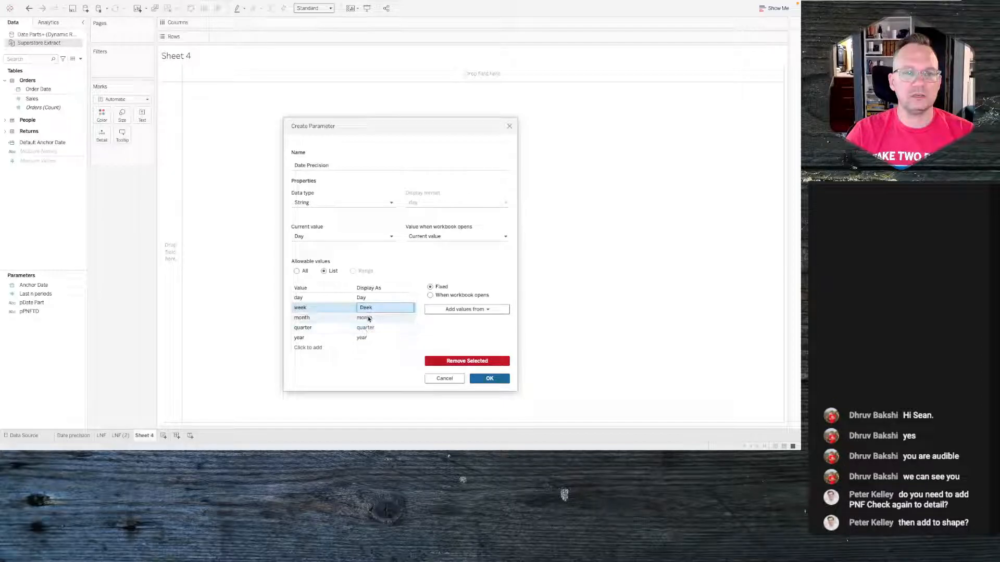
{"action": "key", "text": "BackSpace"}
{"action": "type", "text": "W"}
{"action": "left_click", "coordinate": [368, 319]}
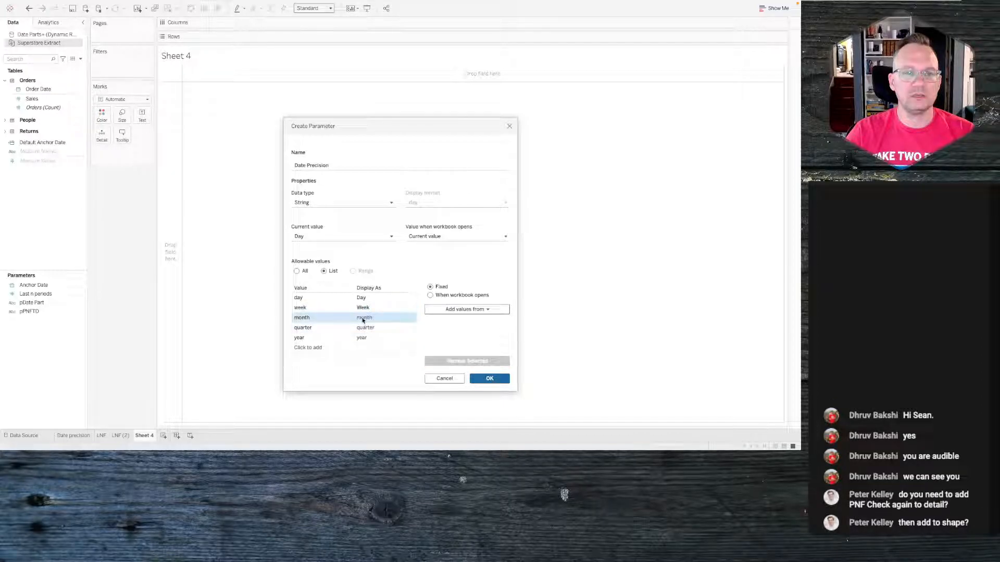
{"action": "left_click", "coordinate": [363, 318]}
{"action": "left_click", "coordinate": [348, 320]}
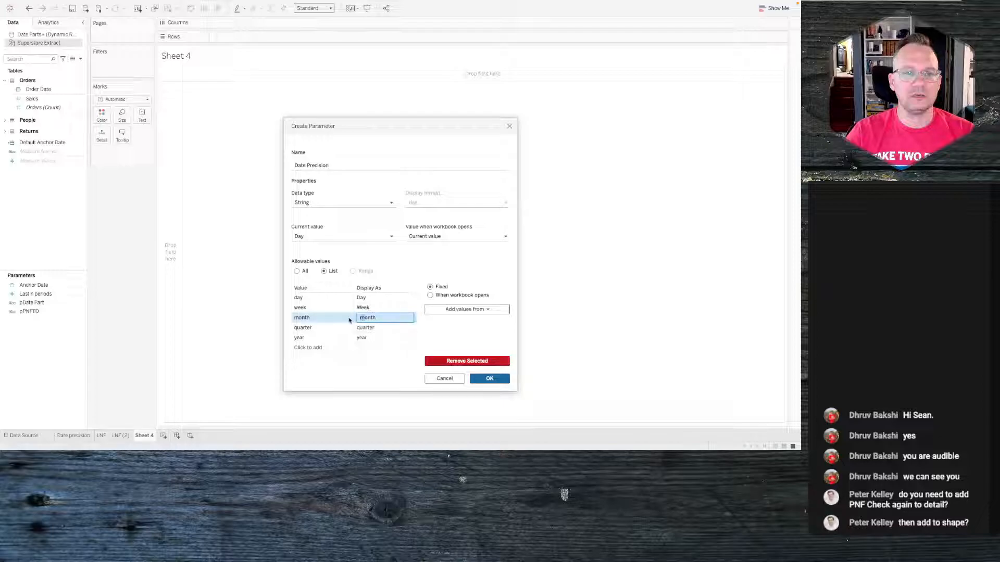
{"action": "left_click", "coordinate": [359, 328]}
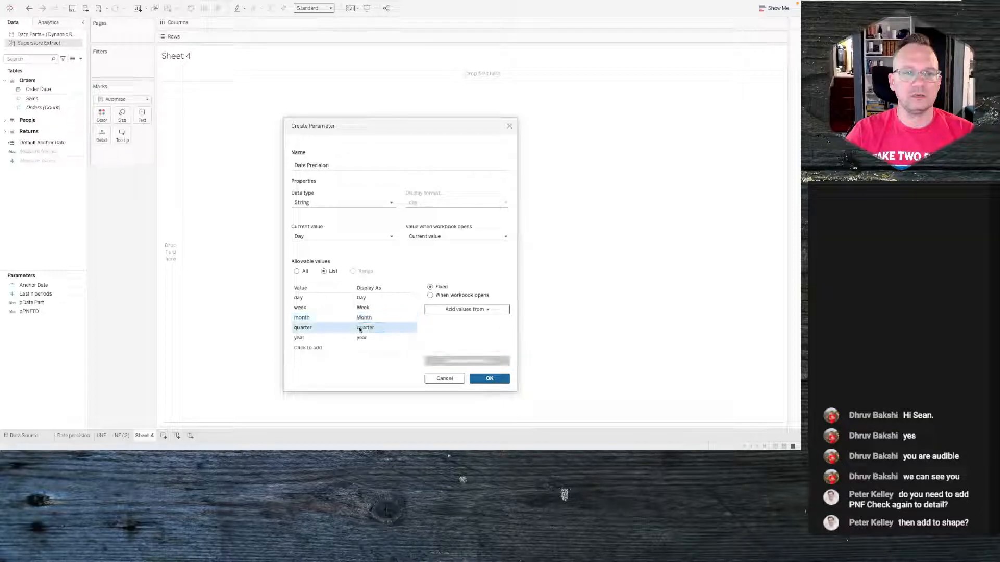
{"action": "left_click", "coordinate": [359, 328]}
{"action": "left_click", "coordinate": [313, 328]}
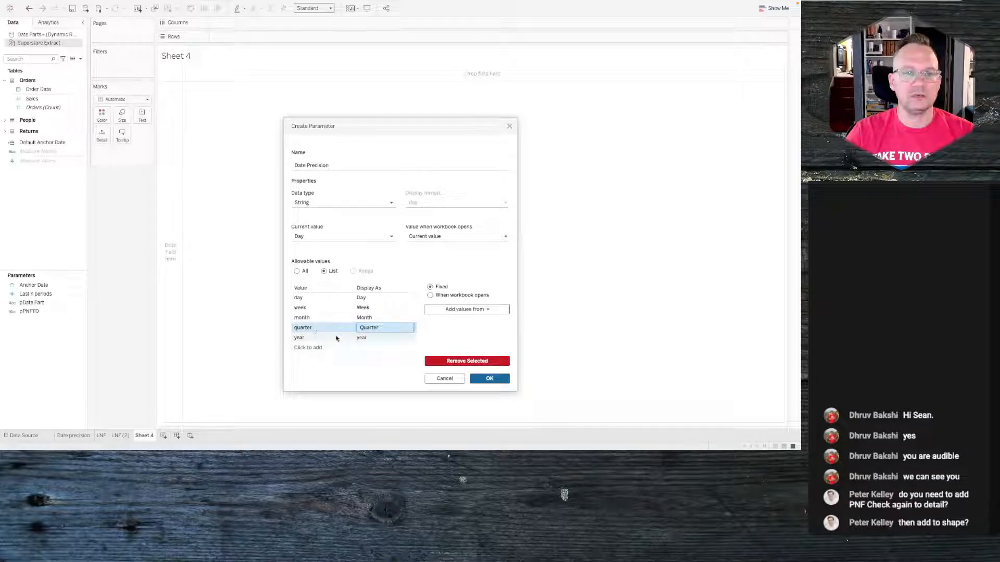
{"action": "left_click", "coordinate": [362, 339]}
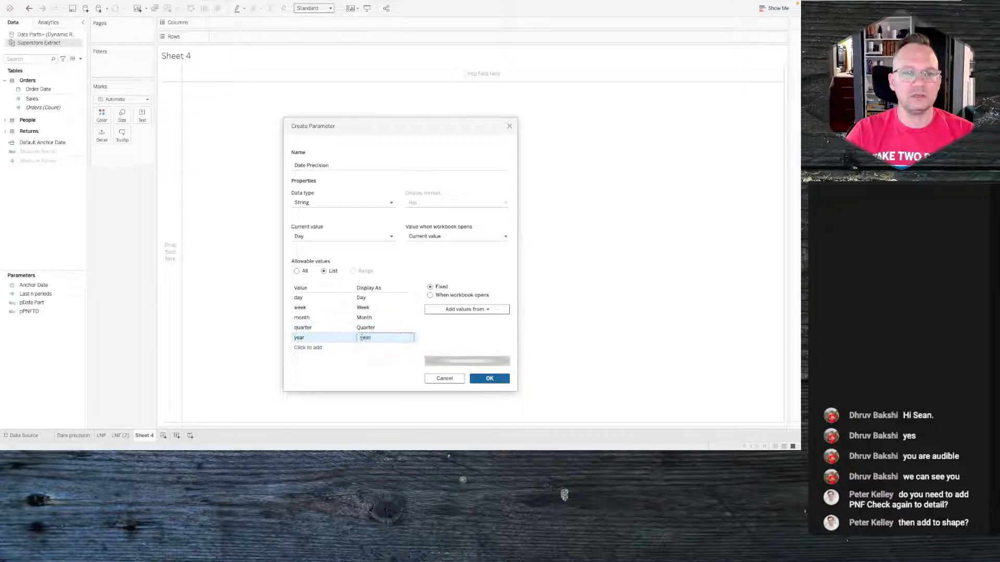
{"action": "left_click", "coordinate": [358, 339]}
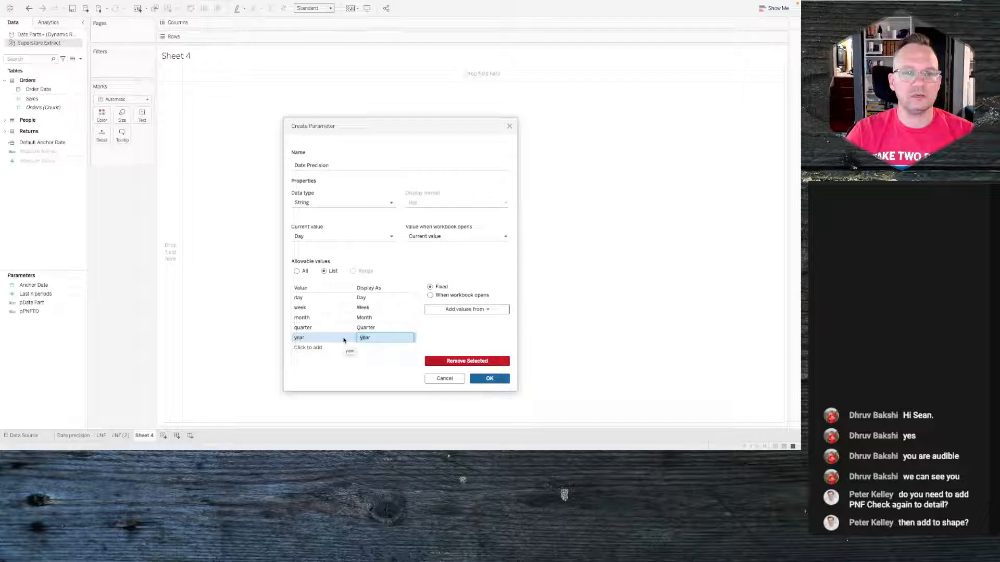
{"action": "key", "text": "BackSpace"}
{"action": "type", "text": "Y"}
{"action": "left_click", "coordinate": [456, 330]}
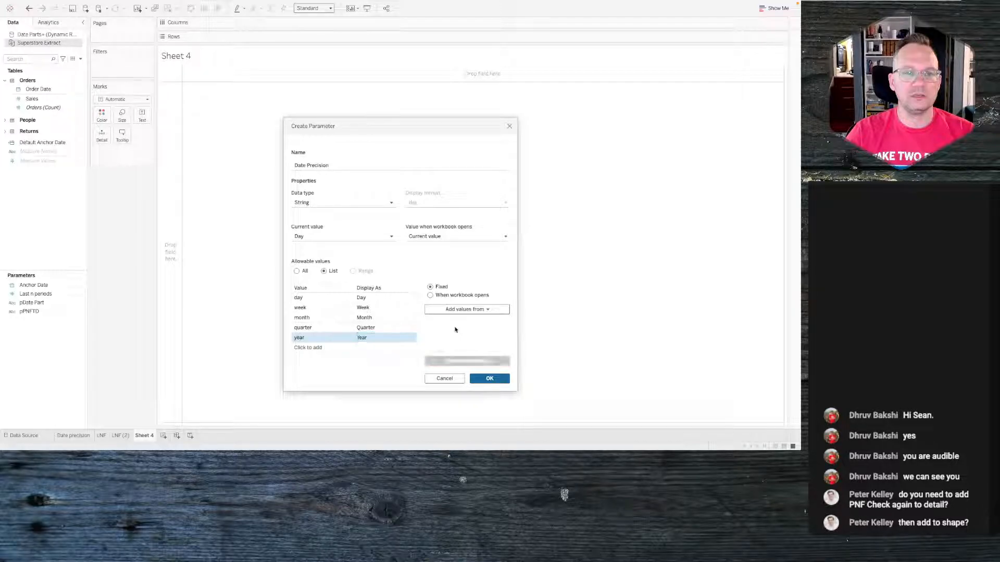
{"action": "left_click", "coordinate": [494, 381]}
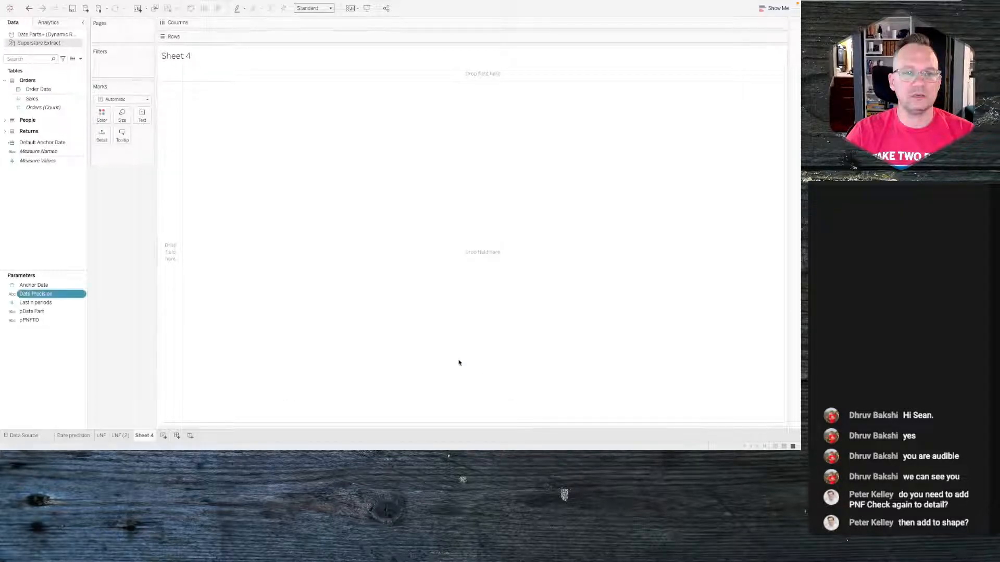
- Show the Date Precision parameter control on the worksheet
{"action": "right_click", "coordinate": [43, 309]}
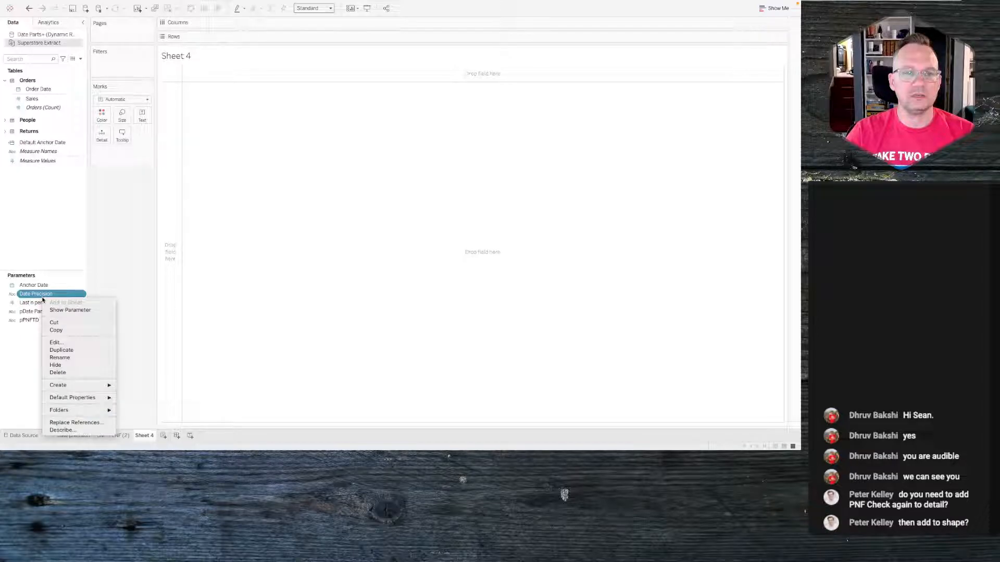
{"action": "left_click", "coordinate": [76, 311]}
{"action": "left_click", "coordinate": [781, 63]}
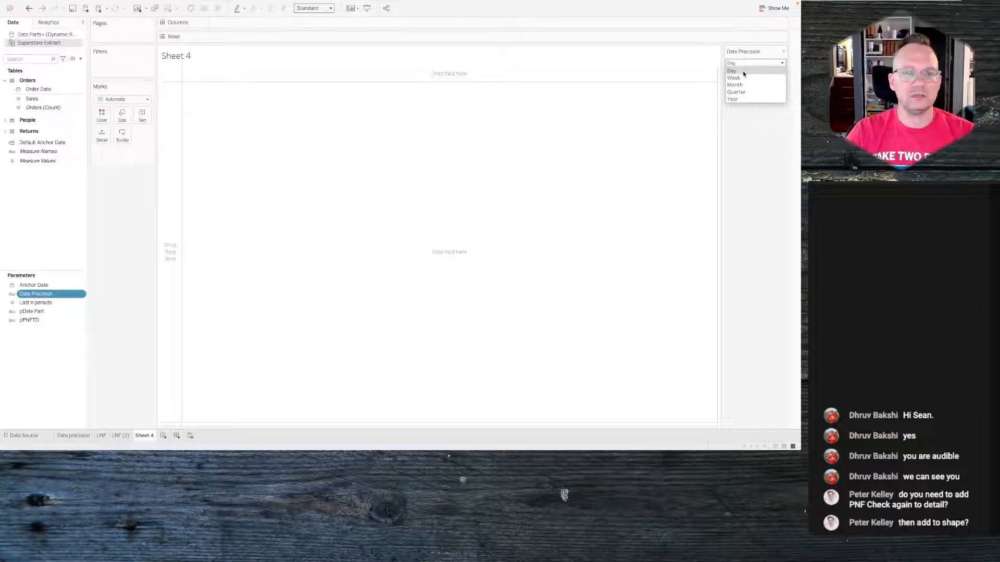
{"action": "left_click", "coordinate": [740, 153]}
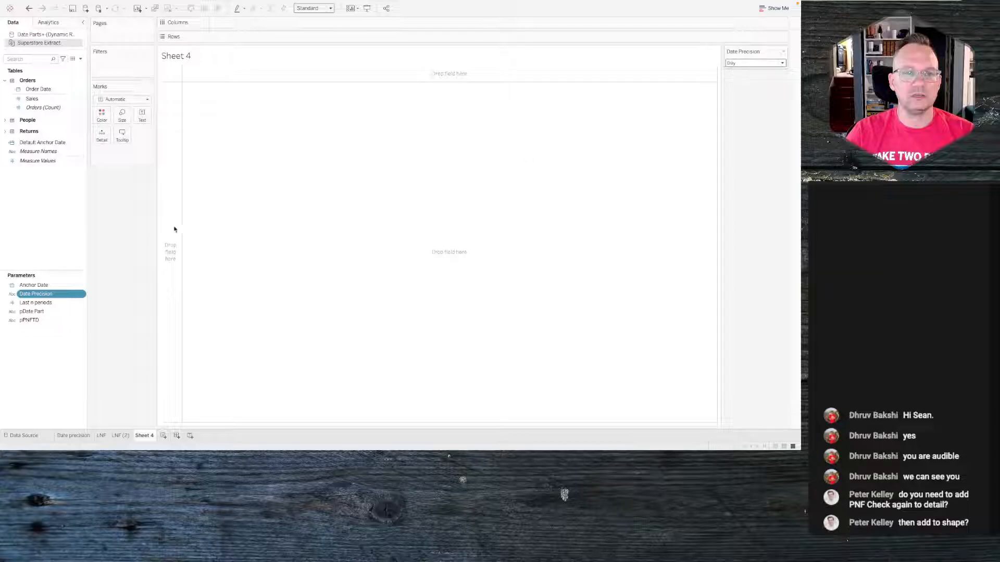
{"action": "left_click", "coordinate": [50, 209]}
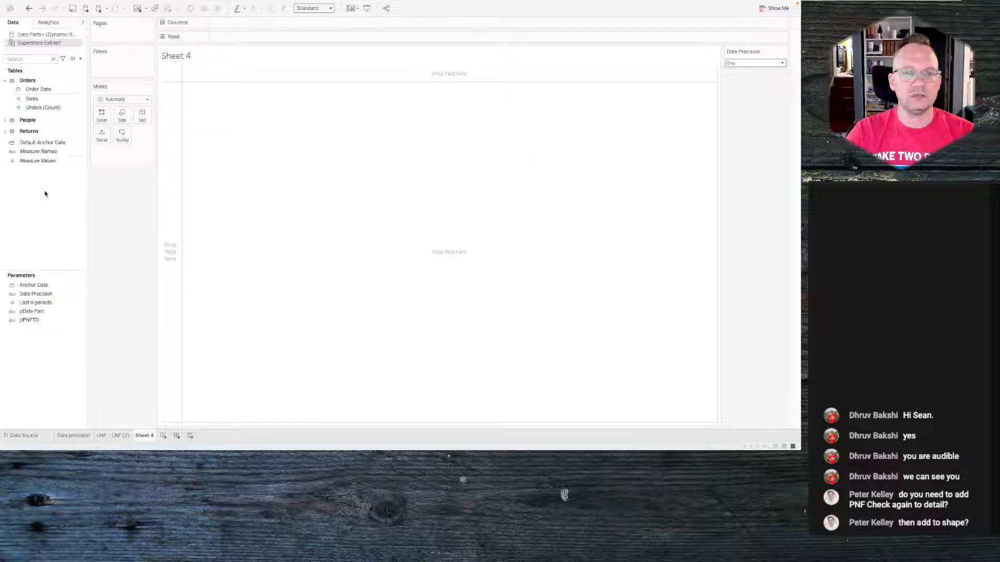
- Create a new calculated field and name it Precision Date
{"action": "right_click", "coordinate": [46, 192]}
{"action": "left_click", "coordinate": [55, 197]}
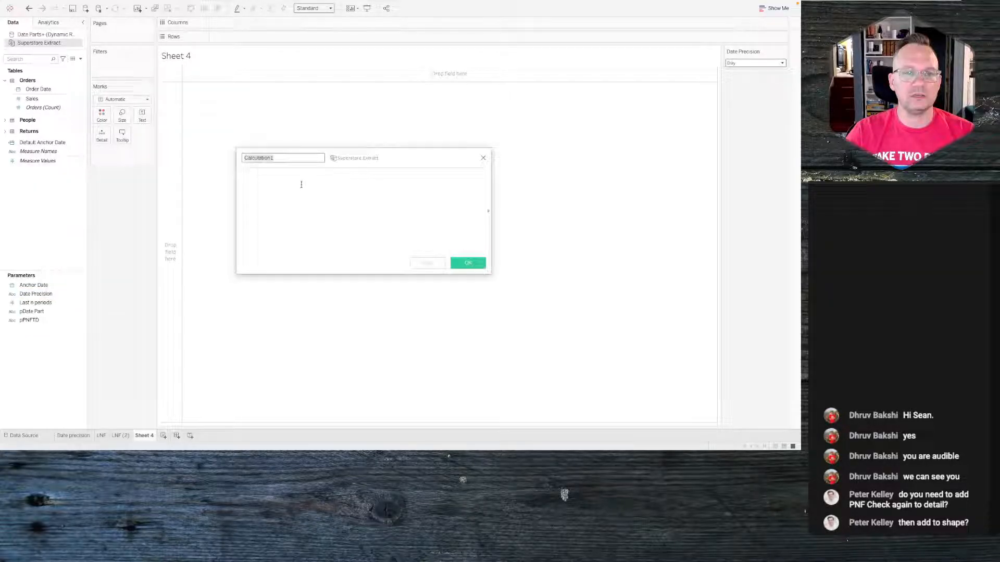
{"action": "double_click", "coordinate": [287, 161]}
{"action": "left_click", "coordinate": [284, 183]}
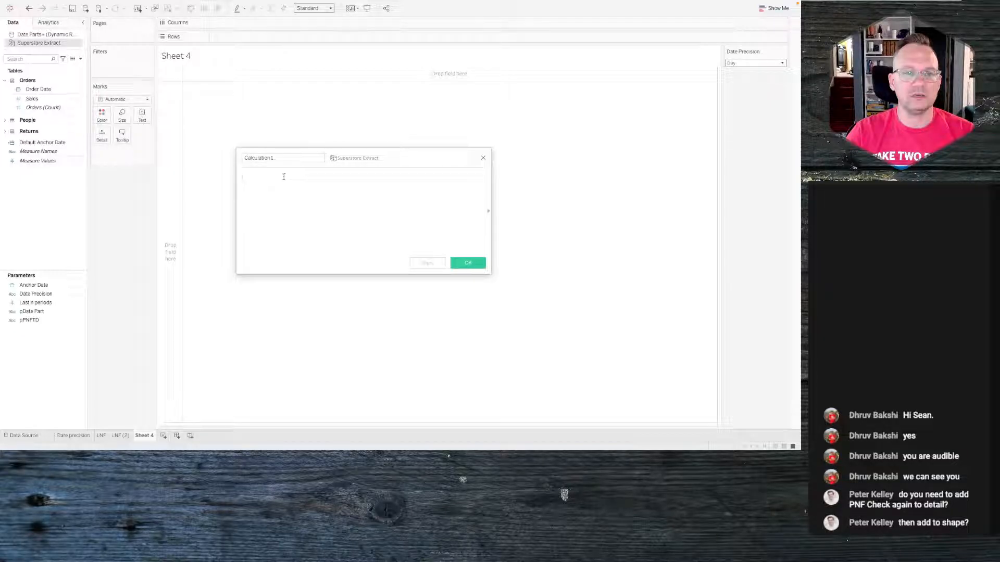
{"action": "double_click", "coordinate": [280, 158]}
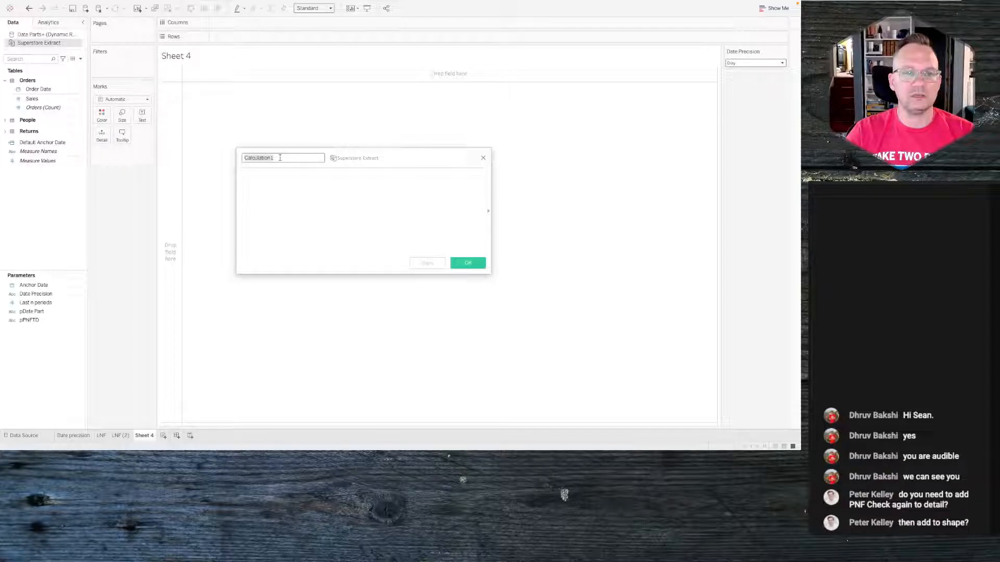
{"action": "type", "text": "Date"}
{"action": "key", "text": "BackSpace"}
{"action": "type", "text": "Precision"}
{"action": "key", "text": "BackSpace"}
{"action": "type", "text": "ion Date"}
{"action": "key", "text": "Tab"}
- Enter the formula DATETRUNC([Date Precision],[Order Date]) and confirm the calculated field
{"action": "type", "text": "datetr"}
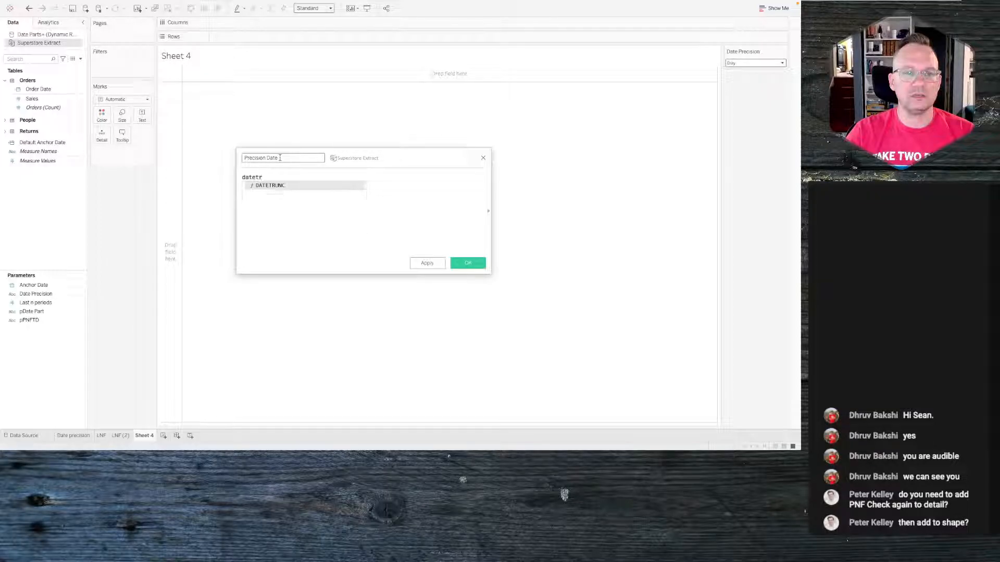
{"action": "key", "text": "Return"}
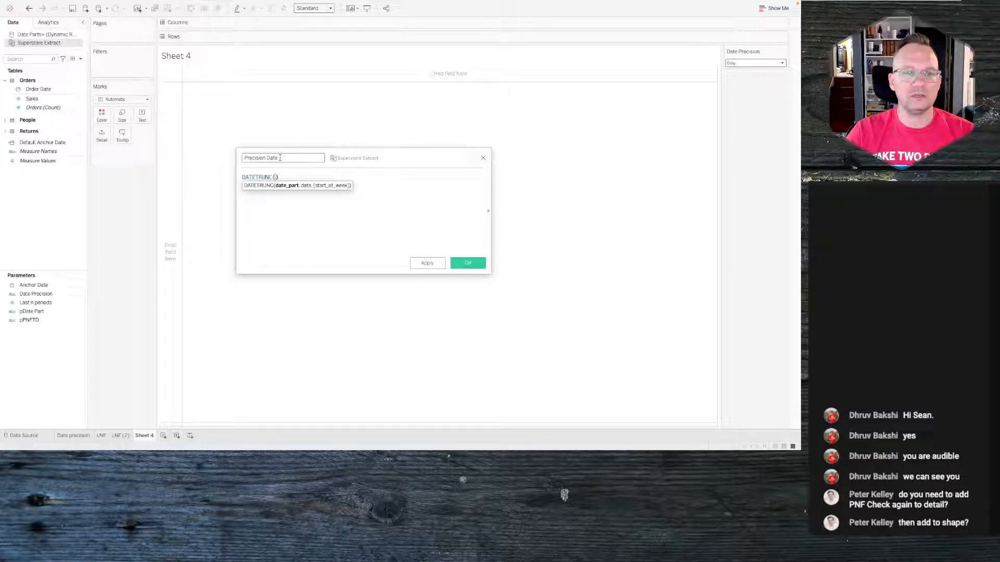
{"action": "type", "text": "date"}
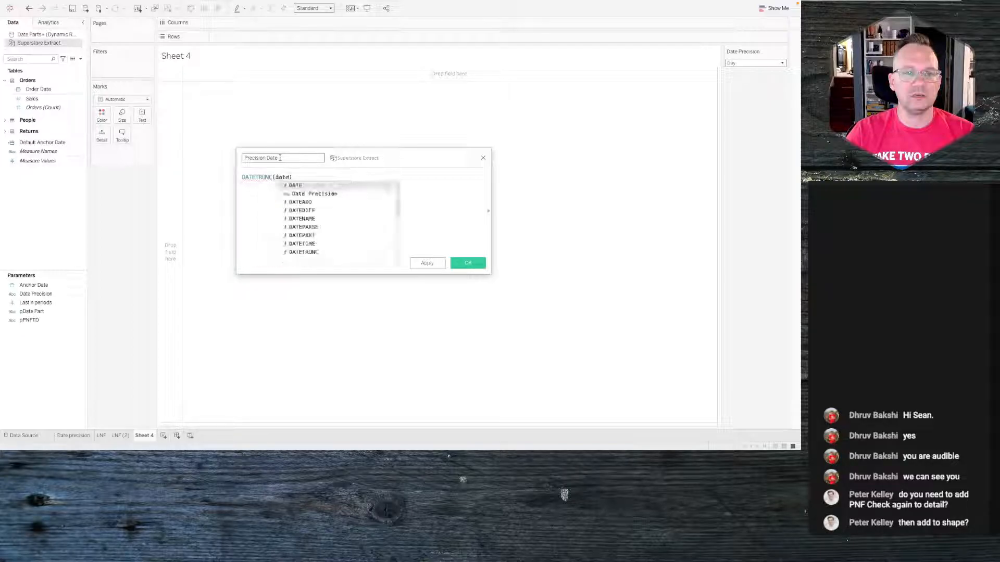
{"action": "key", "text": "Down"}
{"action": "key", "text": "Return"}
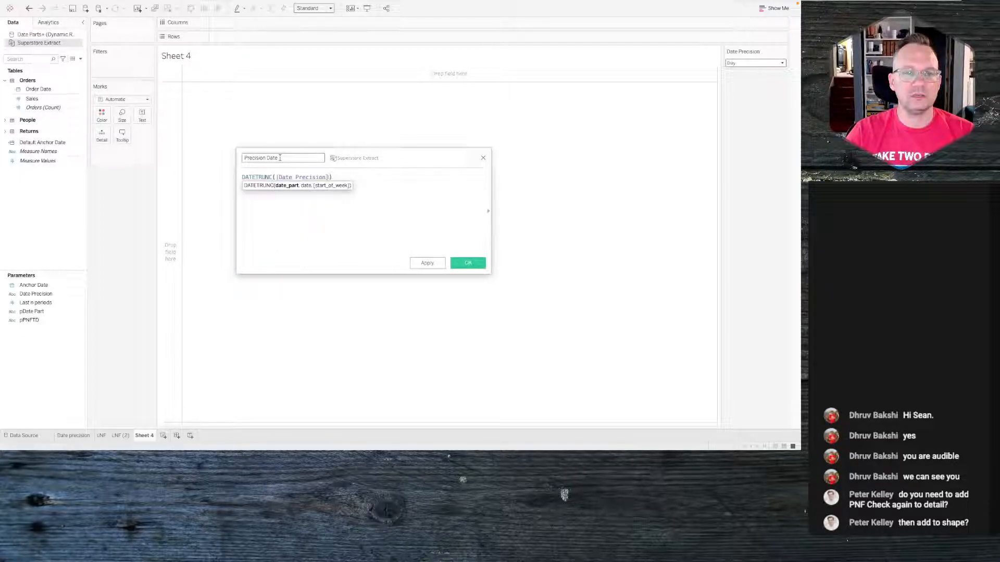
{"action": "type", "text": ",irder"}
{"action": "key", "text": "BackSpace"}
{"action": "key", "text": "BackSpace"}
{"action": "key", "text": "BackSpace"}
{"action": "key", "text": "BackSpace"}
{"action": "key", "text": "BackSpace"}
{"action": "type", "text": "oder"}
{"action": "key", "text": "BackSpace"}
{"action": "key", "text": "BackSpace"}
{"action": "key", "text": "BackSpace"}
{"action": "type", "text": "rder"}
{"action": "key", "text": "Return"}
{"action": "left_click", "coordinate": [300, 241]}
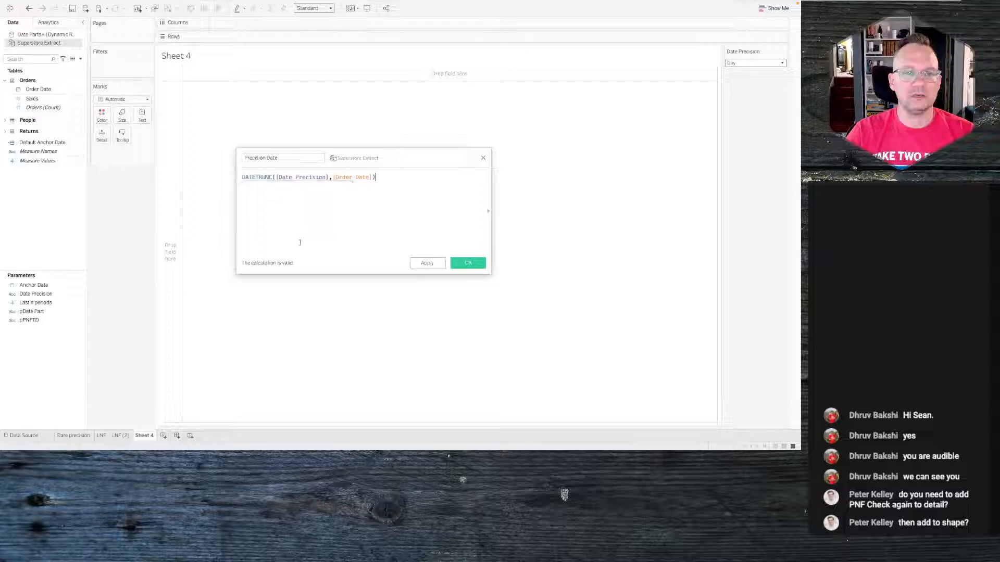
{"action": "left_click", "coordinate": [302, 179]}
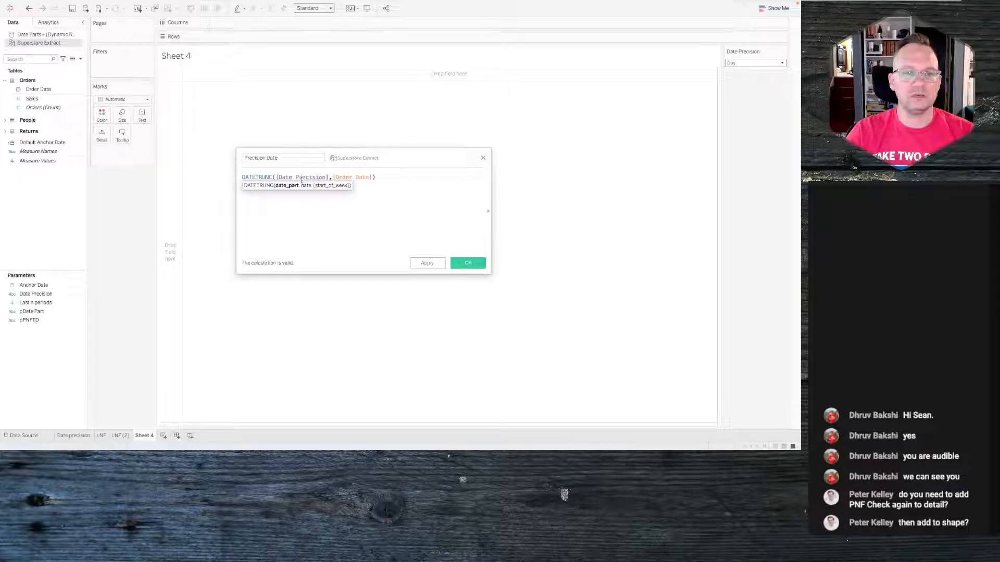
{"action": "left_click", "coordinate": [462, 264]}
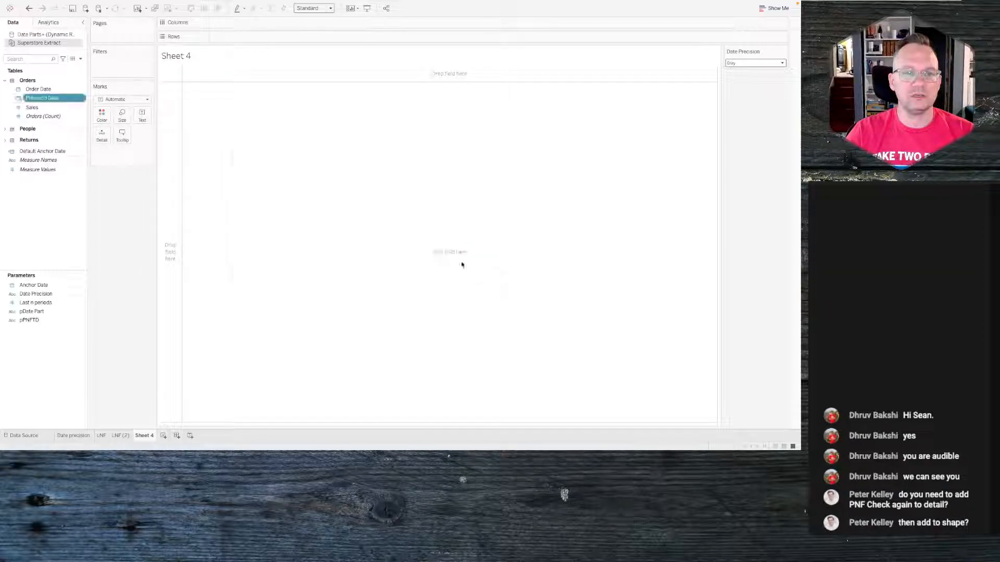
- Change Precision Date's data type to Date and convert it to continuous
{"action": "left_click", "coordinate": [18, 99]}
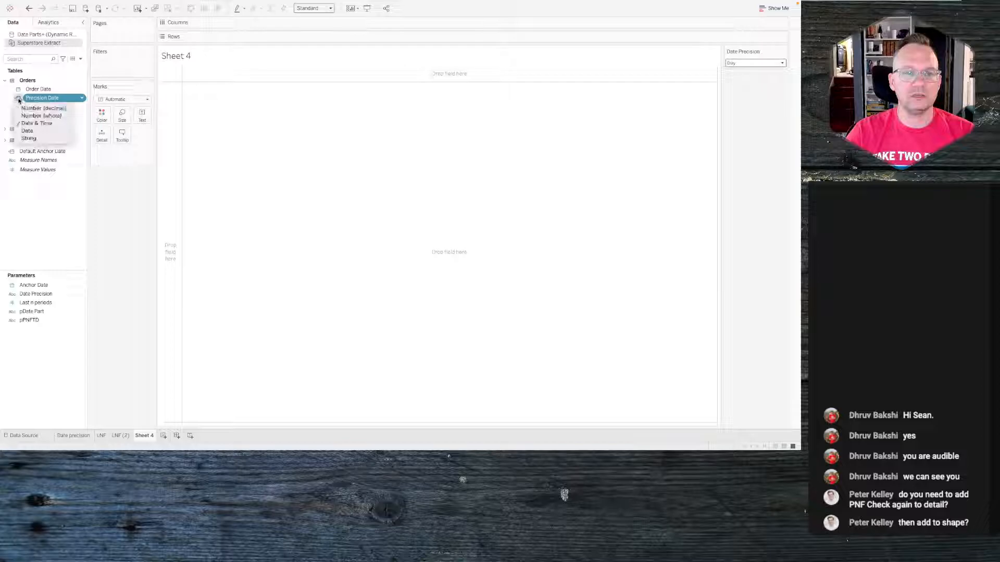
{"action": "left_click", "coordinate": [29, 131]}
{"action": "right_click", "coordinate": [43, 100]}
{"action": "left_click", "coordinate": [42, 124]}
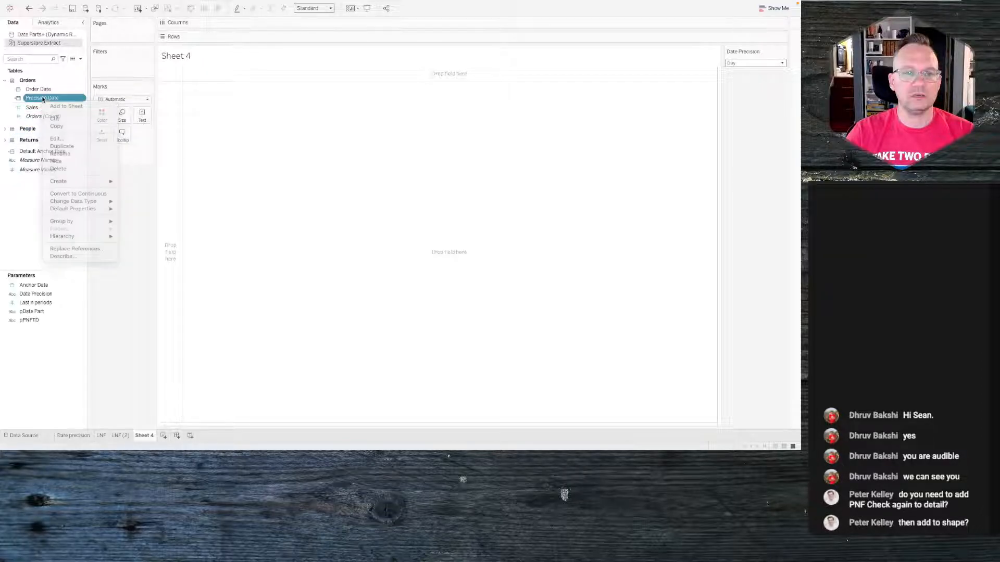
{"action": "right_click", "coordinate": [48, 97]}
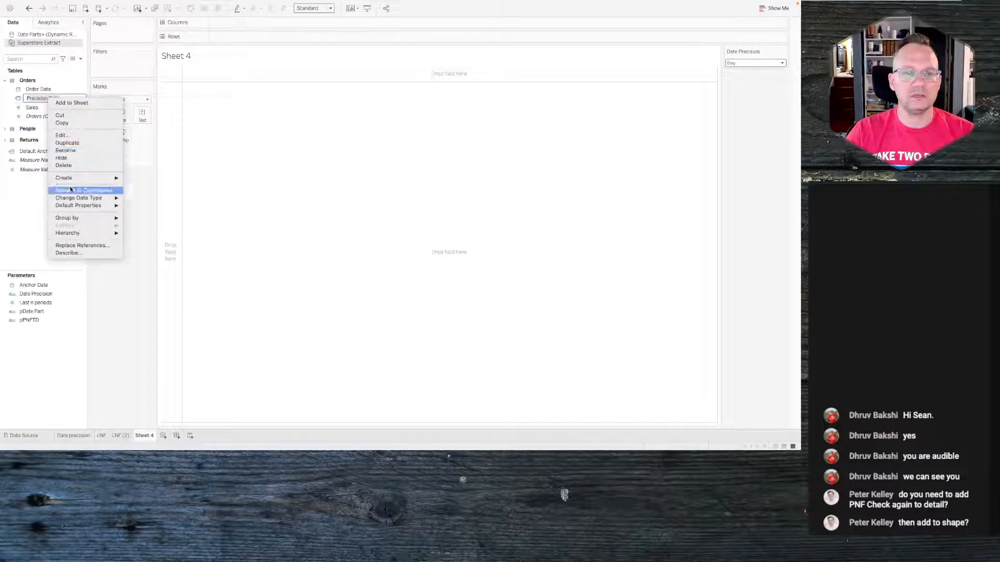
{"action": "left_click", "coordinate": [83, 190]}
- Add Precision Date to Columns and set it to show the exact date
{"action": "left_click_drag", "start_coordinate": [42, 98], "coordinate": [246, 23]}
{"action": "left_click", "coordinate": [268, 22]}
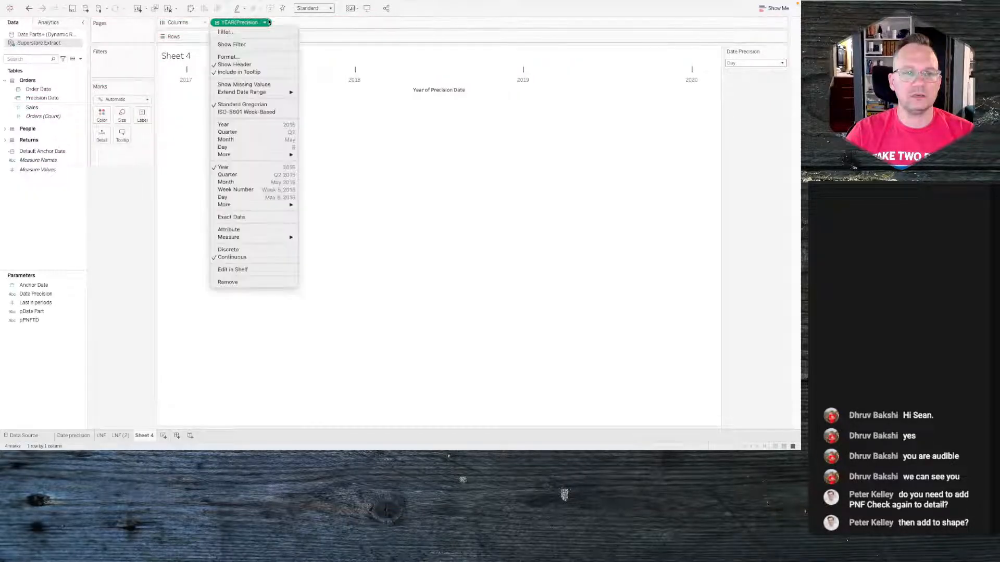
{"action": "left_click", "coordinate": [249, 217]}
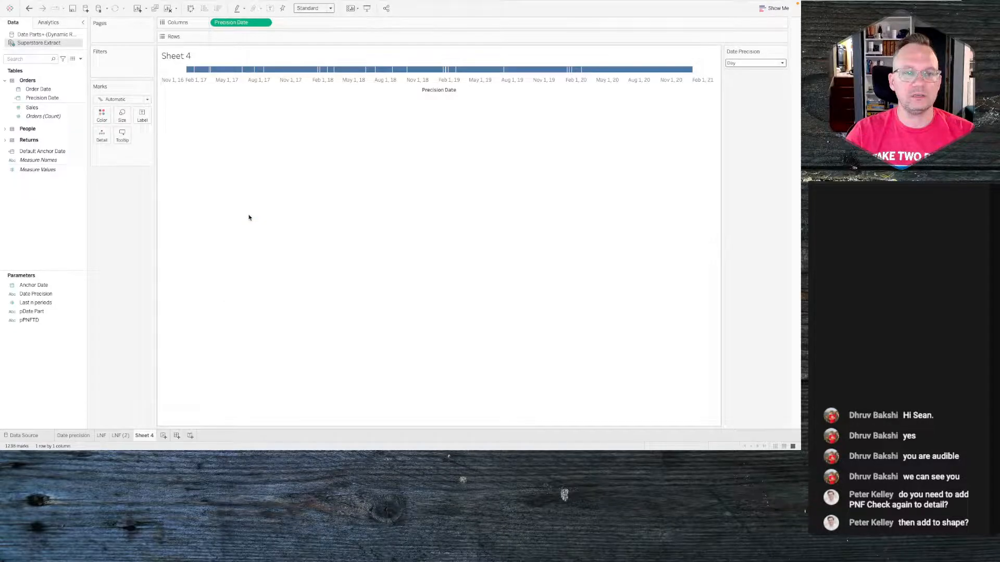
- Add Sales to Rows to plot sales over Precision Date
{"action": "left_click", "coordinate": [746, 63]}
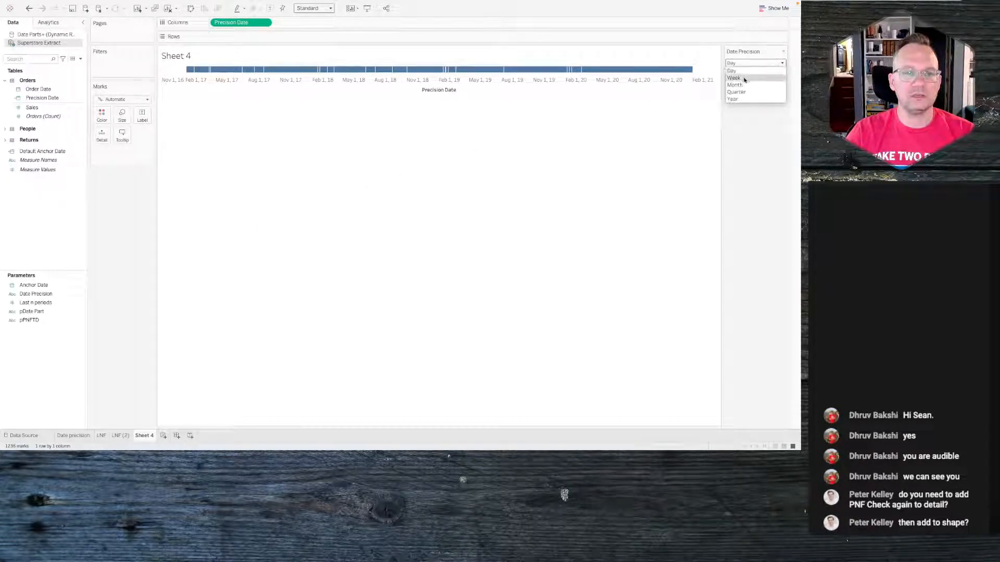
{"action": "left_click", "coordinate": [50, 151]}
{"action": "left_click_drag", "start_coordinate": [32, 107], "coordinate": [245, 38]}
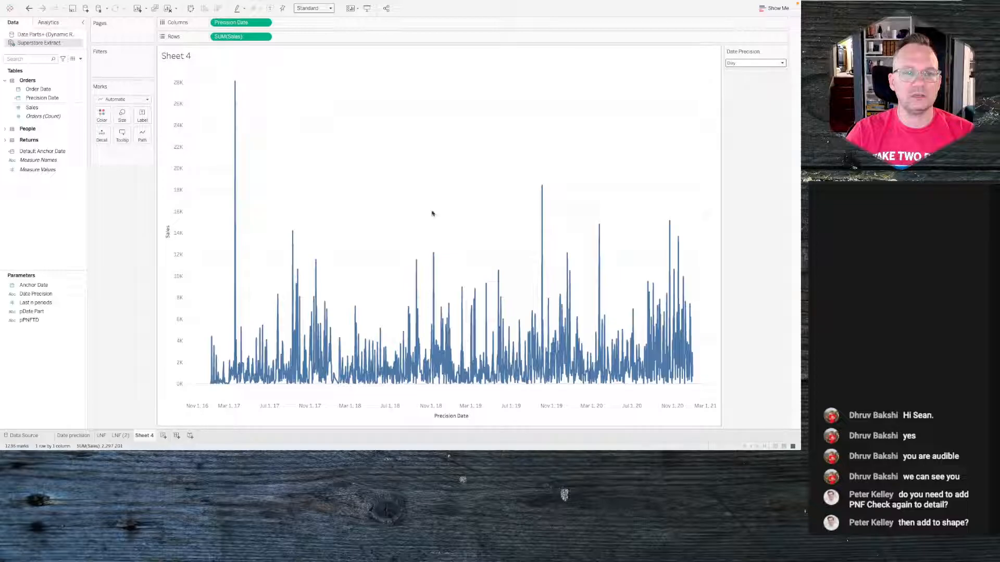
- Test the Date Precision control by switching through Week, Month, Quarter, Year and Day, ending on Week
{"action": "left_click", "coordinate": [745, 63]}
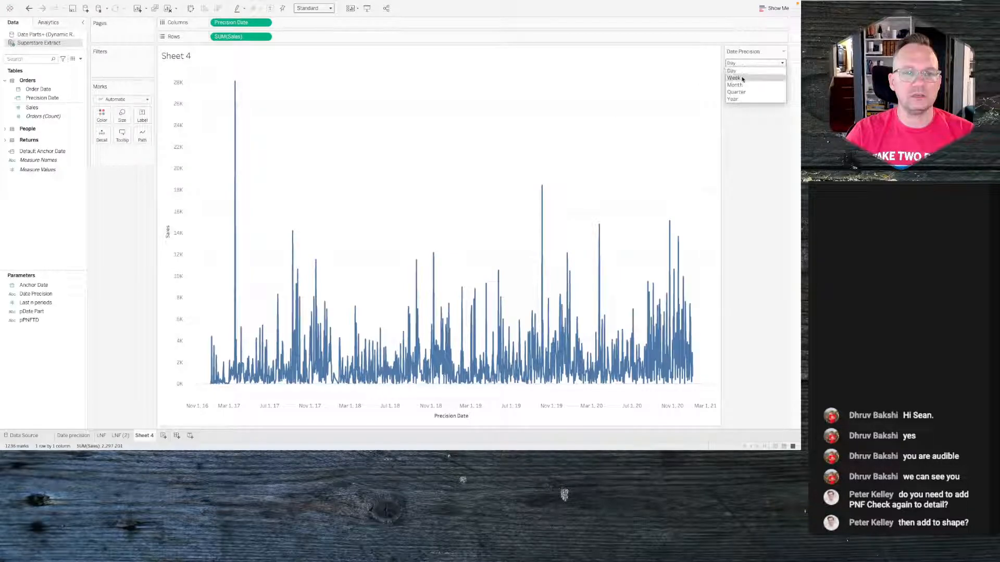
{"action": "left_click", "coordinate": [742, 78]}
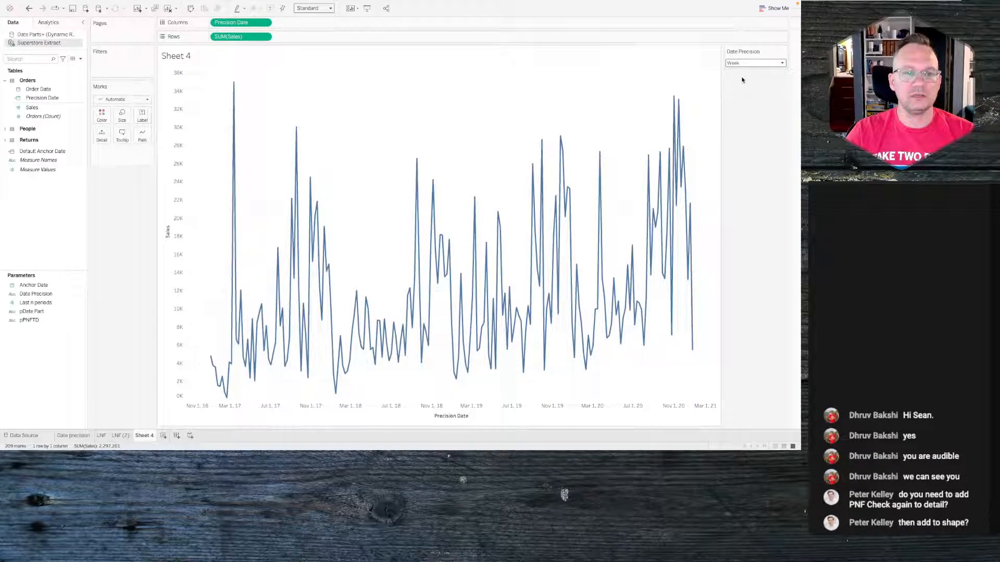
{"action": "left_click", "coordinate": [744, 63]}
{"action": "left_click", "coordinate": [742, 85]}
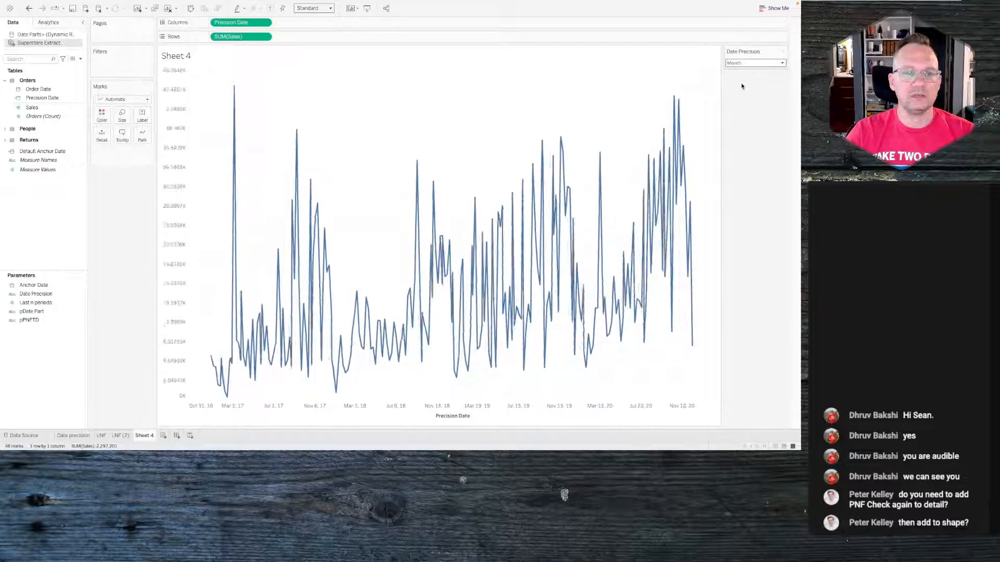
{"action": "left_click", "coordinate": [743, 63]}
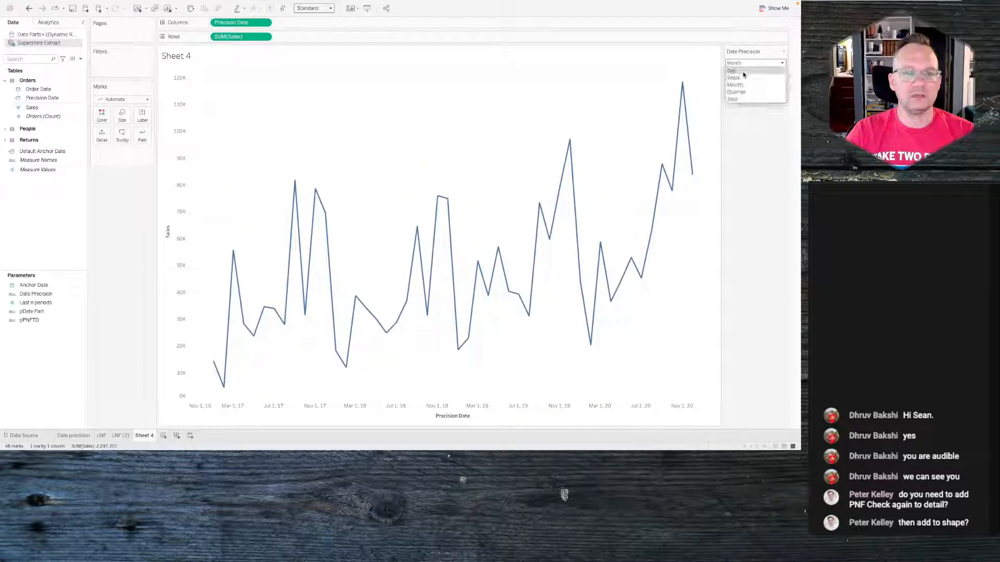
{"action": "left_click", "coordinate": [742, 92]}
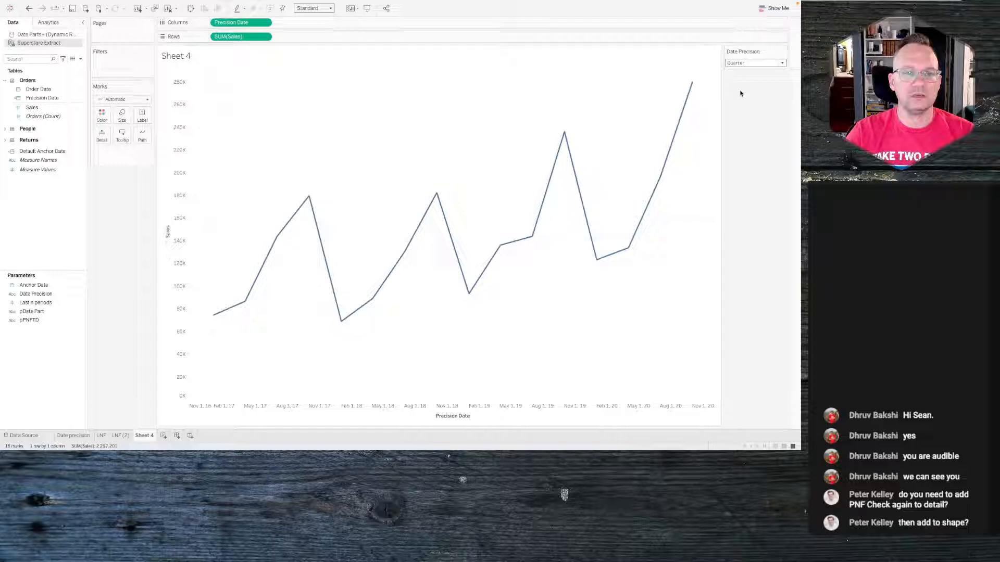
{"action": "left_click", "coordinate": [745, 64]}
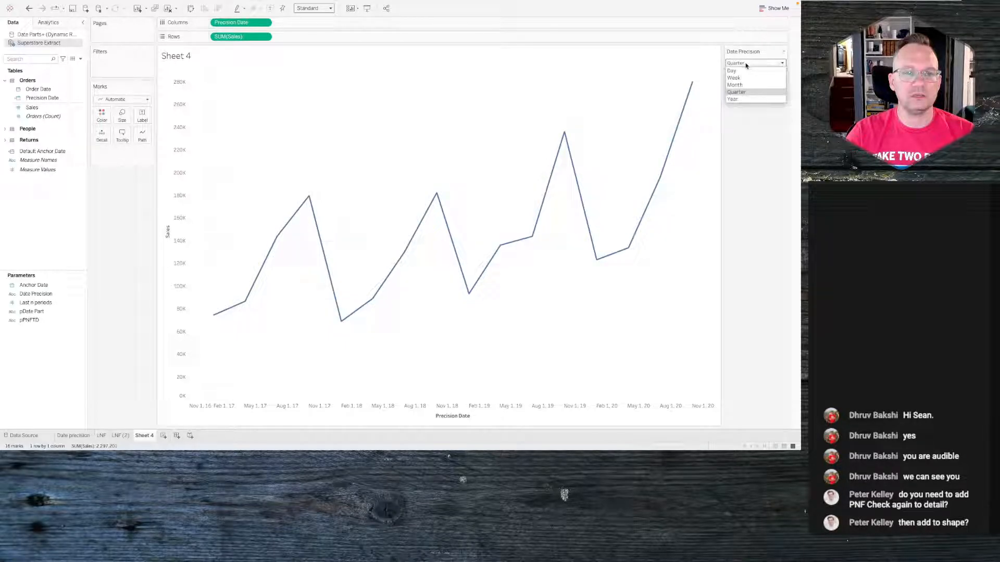
{"action": "left_click", "coordinate": [735, 99]}
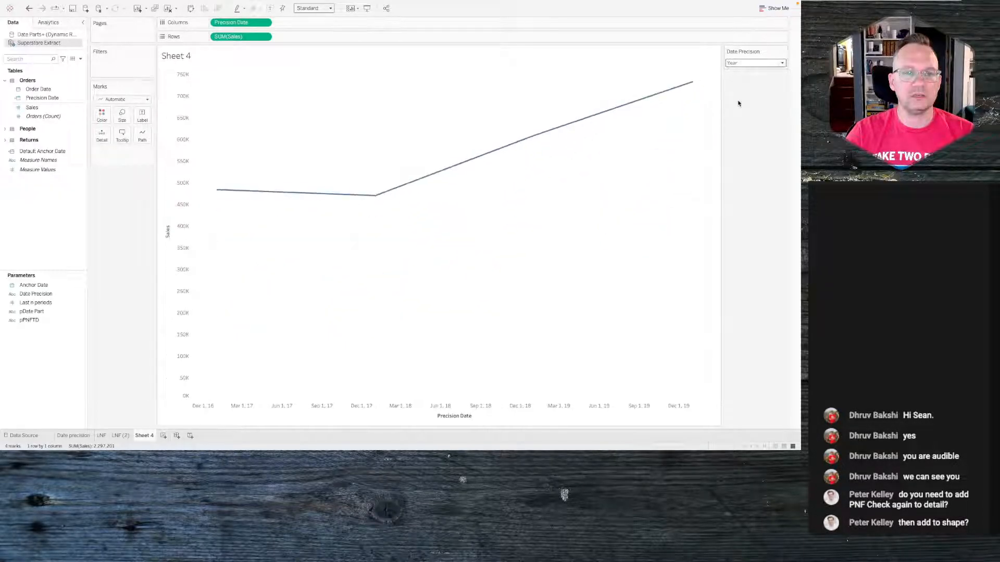
{"action": "left_click", "coordinate": [740, 64]}
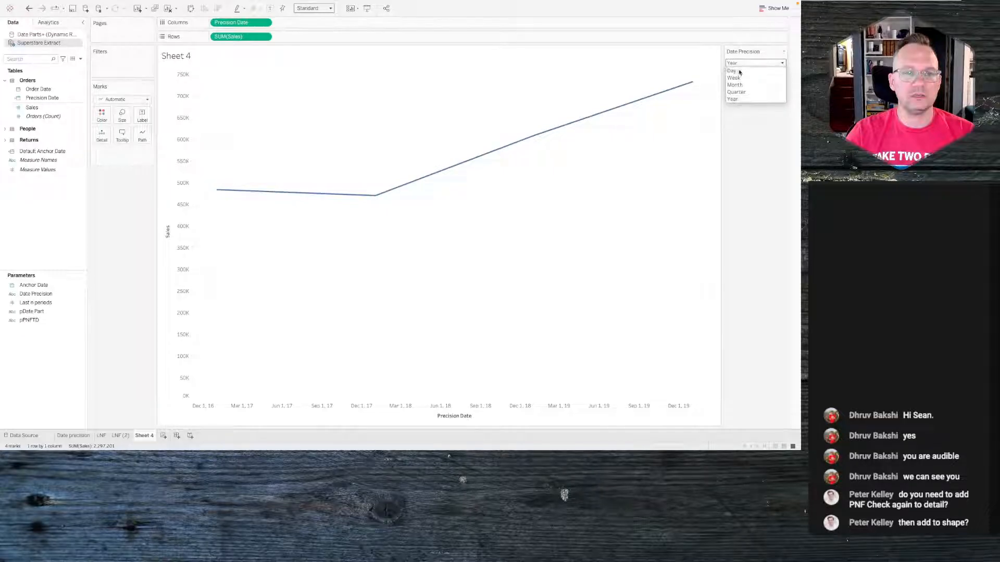
{"action": "left_click", "coordinate": [739, 72]}
{"action": "left_click", "coordinate": [742, 64]}
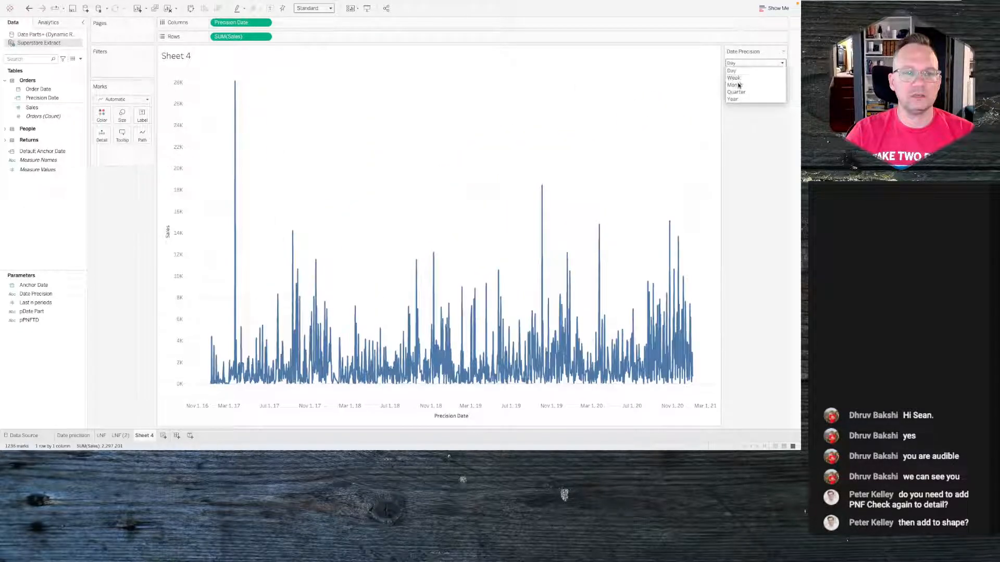
{"action": "left_click", "coordinate": [737, 86]}
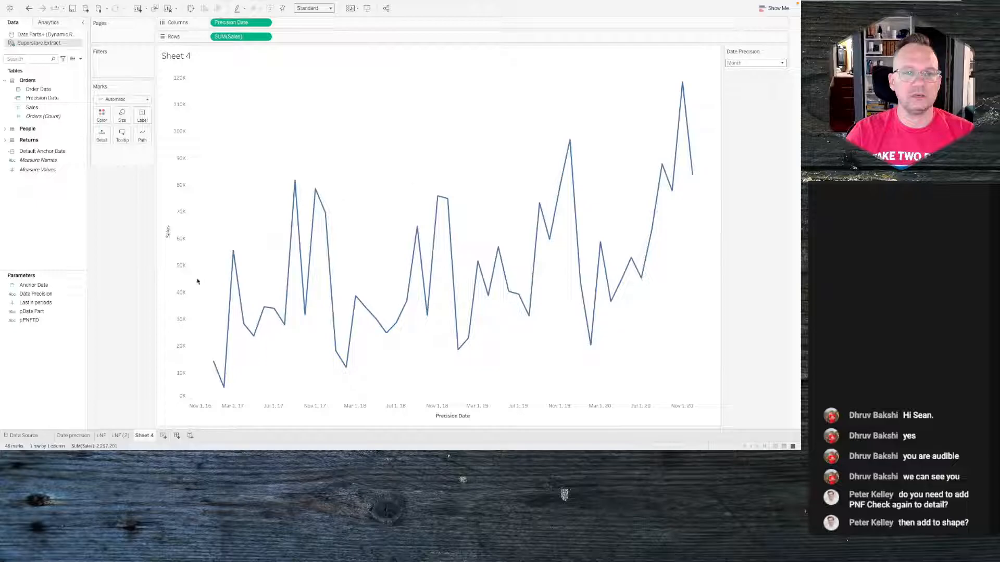
{"action": "left_click", "coordinate": [73, 293]}
{"action": "left_click", "coordinate": [755, 63]}
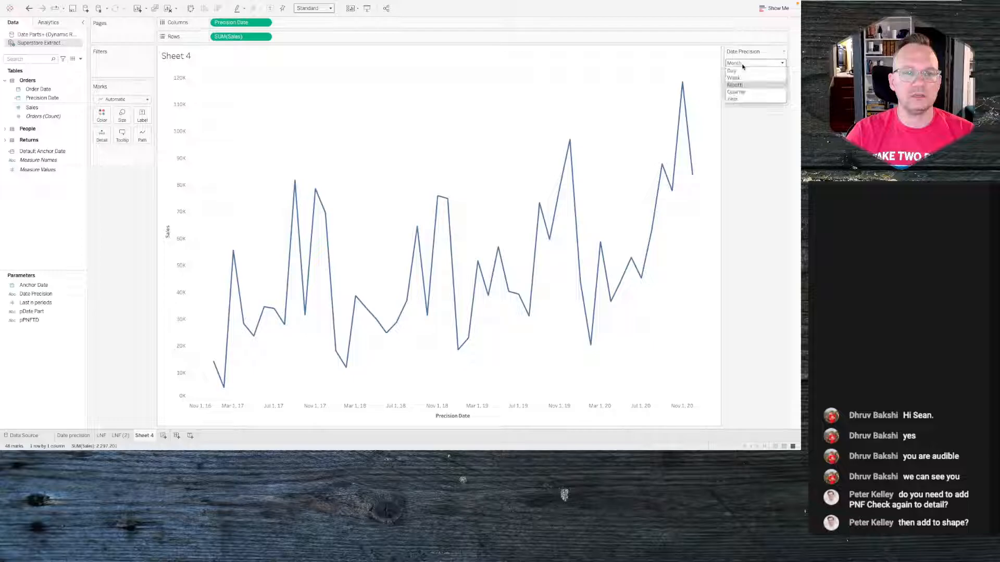
{"action": "left_click", "coordinate": [750, 76]}
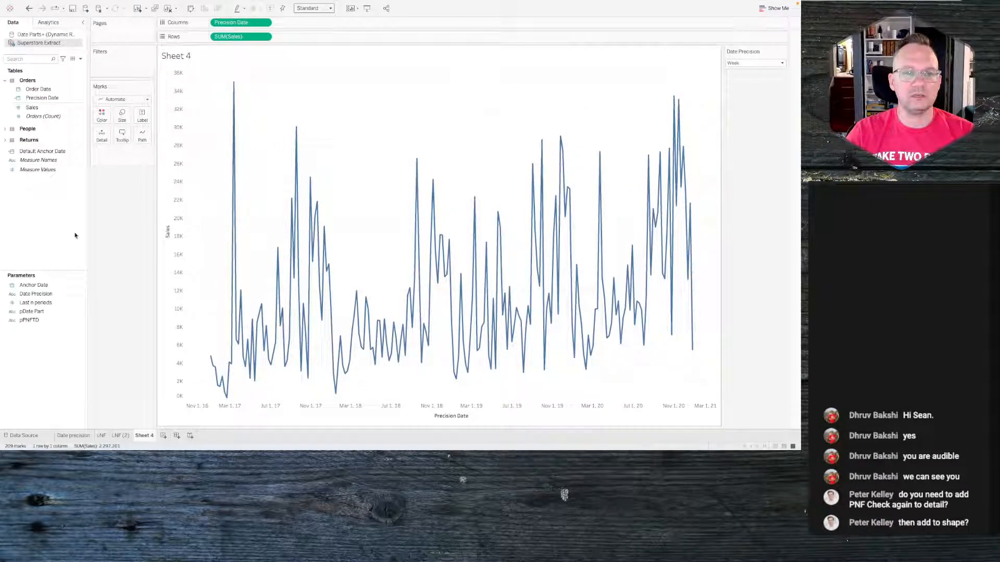
- Open the Date Precision parameter settings to review its current value and list, then close them
{"action": "left_click", "coordinate": [39, 286]}
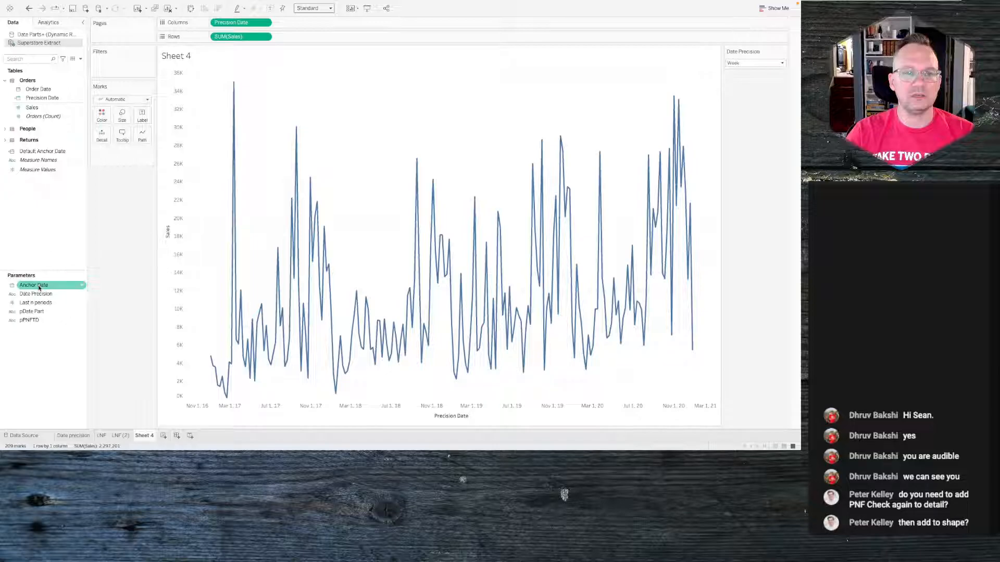
{"action": "right_click", "coordinate": [39, 285]}
{"action": "right_click", "coordinate": [32, 295]}
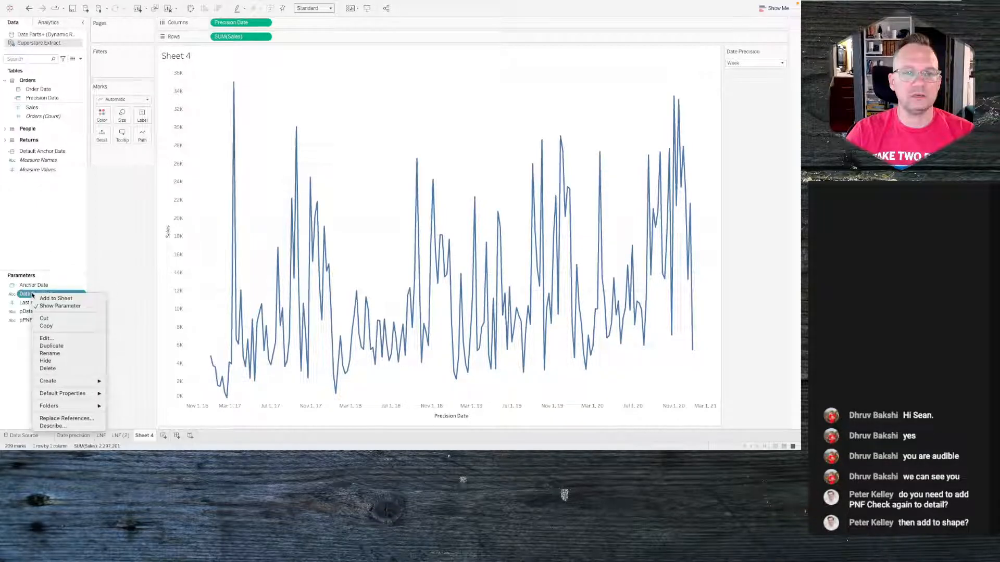
{"action": "left_click", "coordinate": [47, 338]}
{"action": "left_click", "coordinate": [325, 215]}
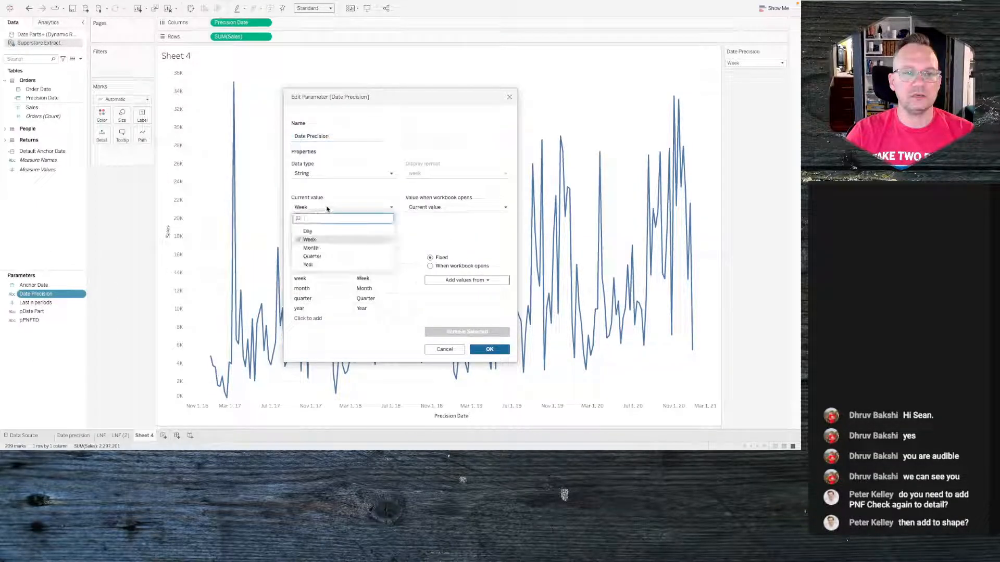
{"action": "left_click", "coordinate": [466, 301]}
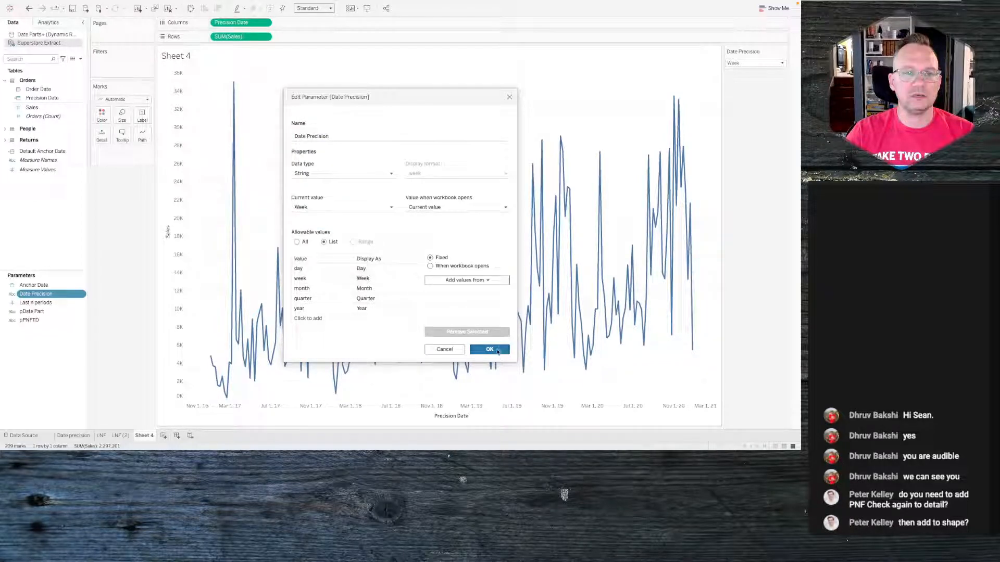
{"action": "left_click", "coordinate": [497, 349]}
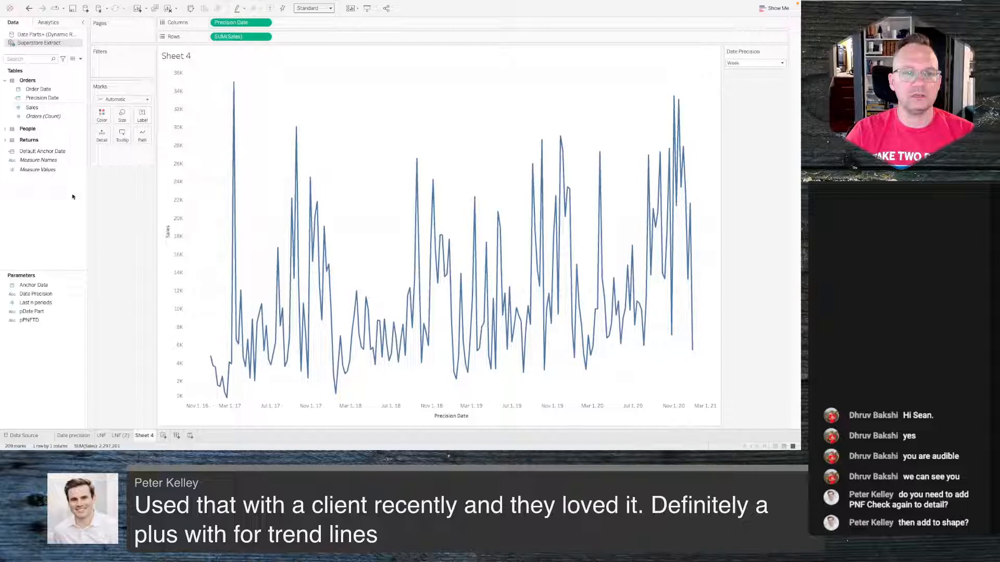
{"action": "right_click", "coordinate": [44, 212]}
{"action": "left_click", "coordinate": [67, 217]}
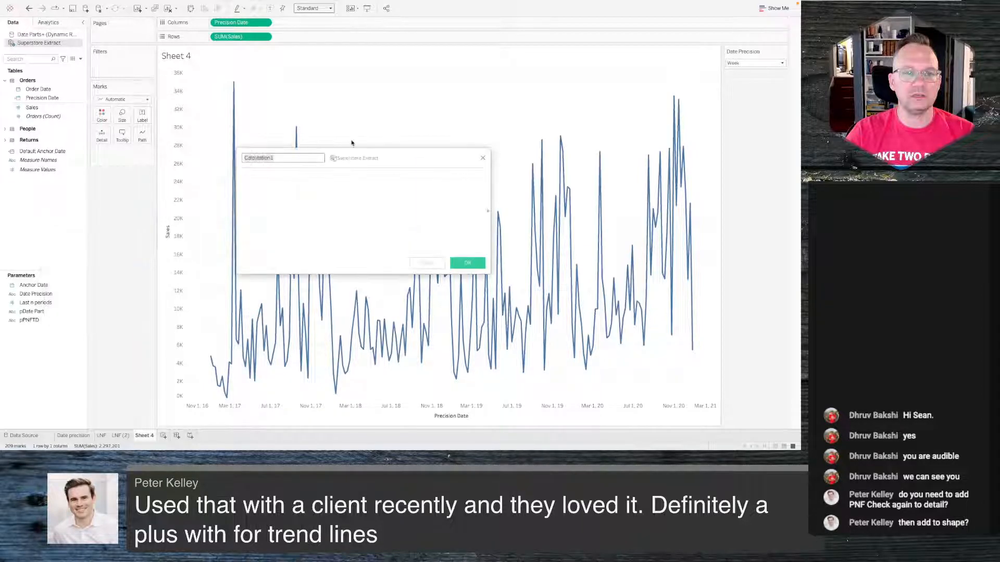
{"action": "left_click", "coordinate": [337, 208]}
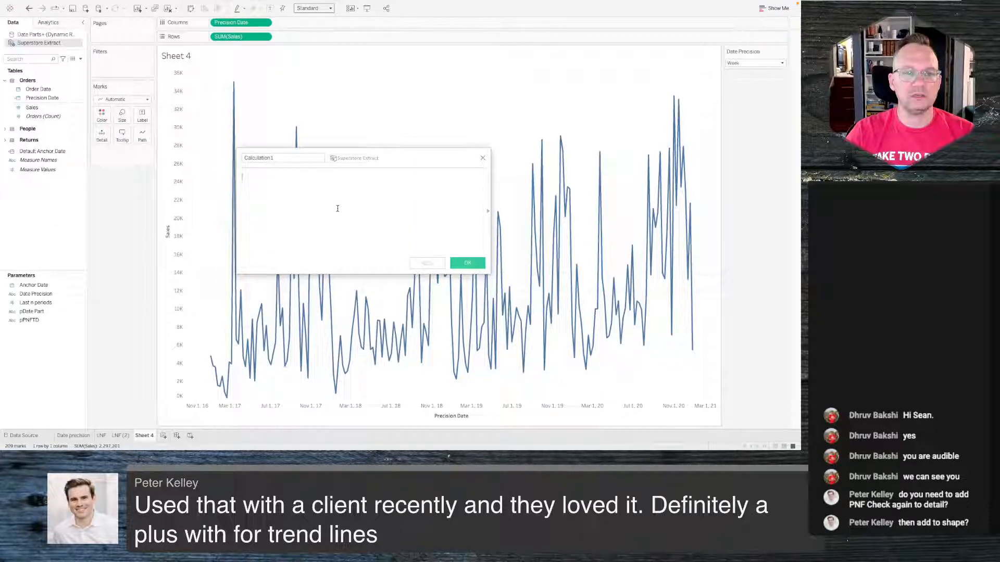
{"action": "left_click", "coordinate": [483, 158]}
- Create a calculated field named Date Part and start its formula with CASE [pDate Part] WHEN, glancing at the Date precision and LNF sheets
{"action": "right_click", "coordinate": [34, 193]}
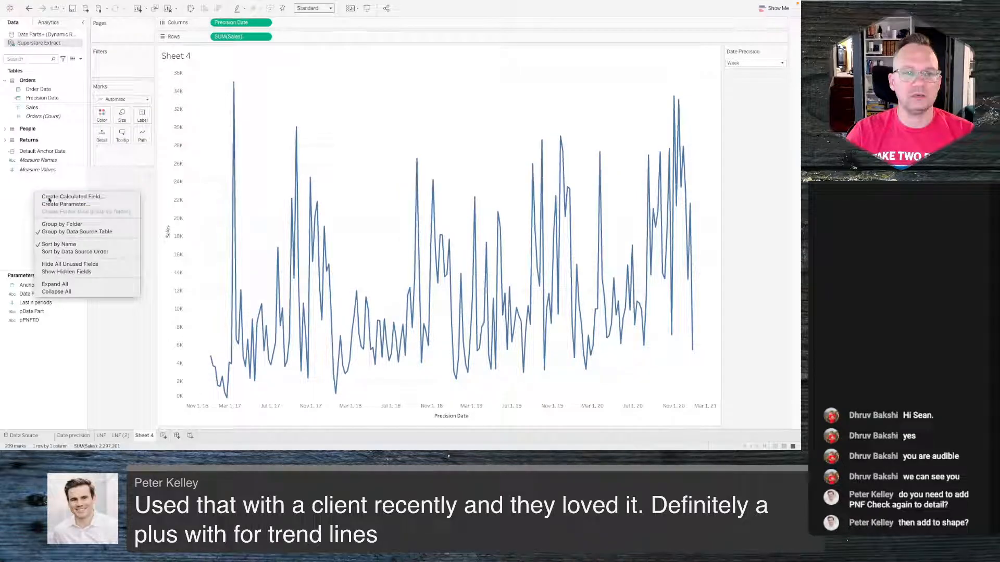
{"action": "left_click", "coordinate": [51, 197]}
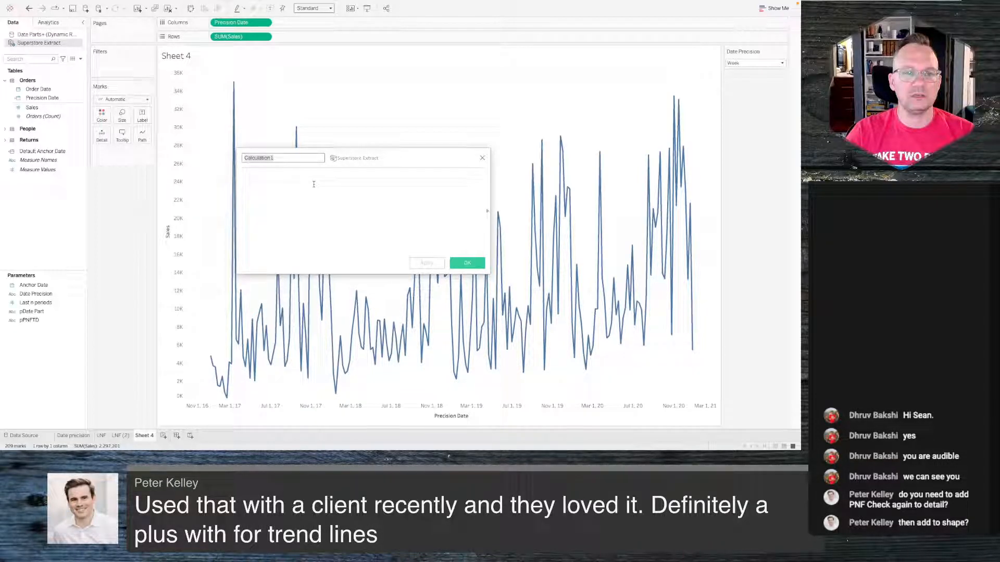
{"action": "type", "text": "Order Trunc"}
{"action": "key", "text": "BackSpace"}
{"action": "key", "text": "BackSpace"}
{"action": "key", "text": "BackSpace"}
{"action": "key", "text": "BackSpace"}
{"action": "key", "text": "BackSpace"}
{"action": "key", "text": "BackSpace"}
{"action": "key", "text": "BackSpace"}
{"action": "key", "text": "BackSpace"}
{"action": "key", "text": "BackSpace"}
{"action": "key", "text": "BackSpace"}
{"action": "key", "text": "BackSpace"}
{"action": "type", "text": "Date Part"}
{"action": "left_click", "coordinate": [313, 184]}
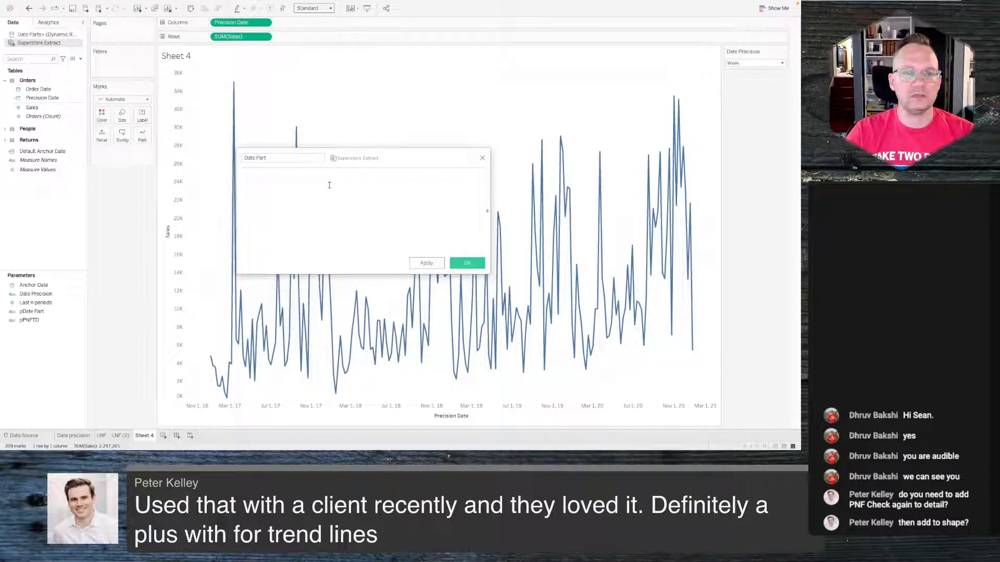
{"action": "type", "text": "case"}
{"action": "key", "text": "Return"}
{"action": "key", "text": "BackSpace"}
{"action": "type", "text": "[pDate Part]"}
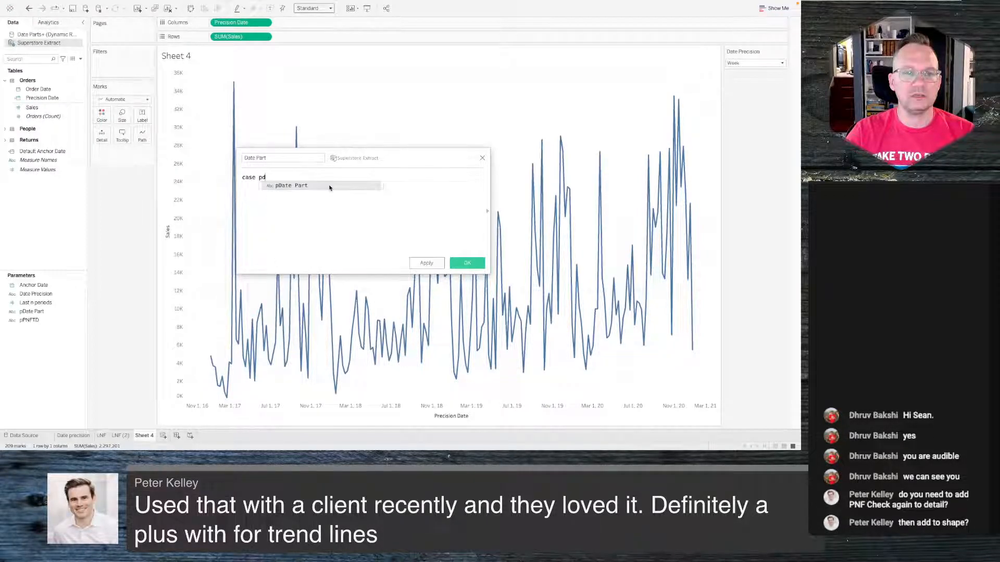
{"action": "key", "text": "Return"}
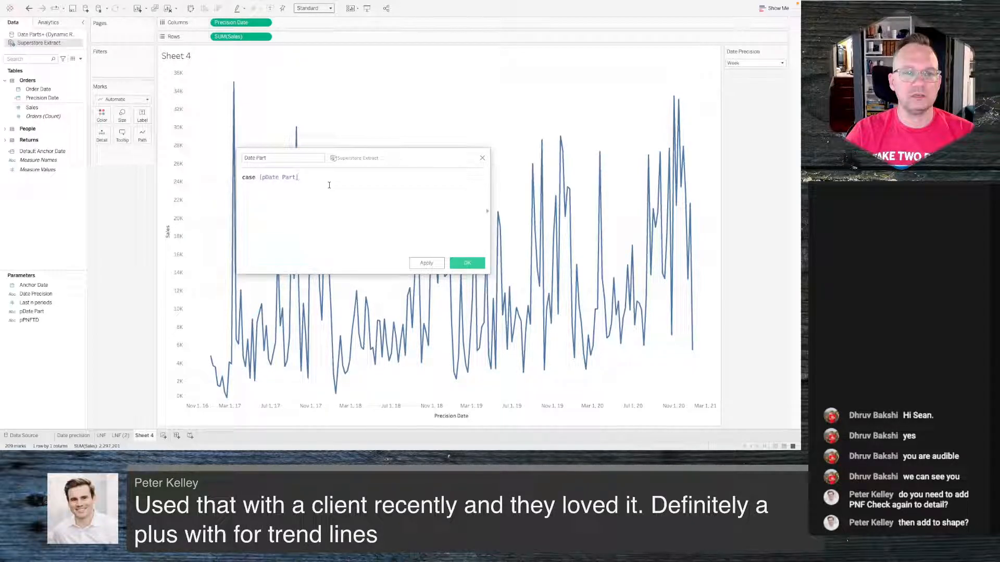
{"action": "type", "text": "whe"}
{"action": "key", "text": "Return"}
{"action": "left_click", "coordinate": [103, 436]}
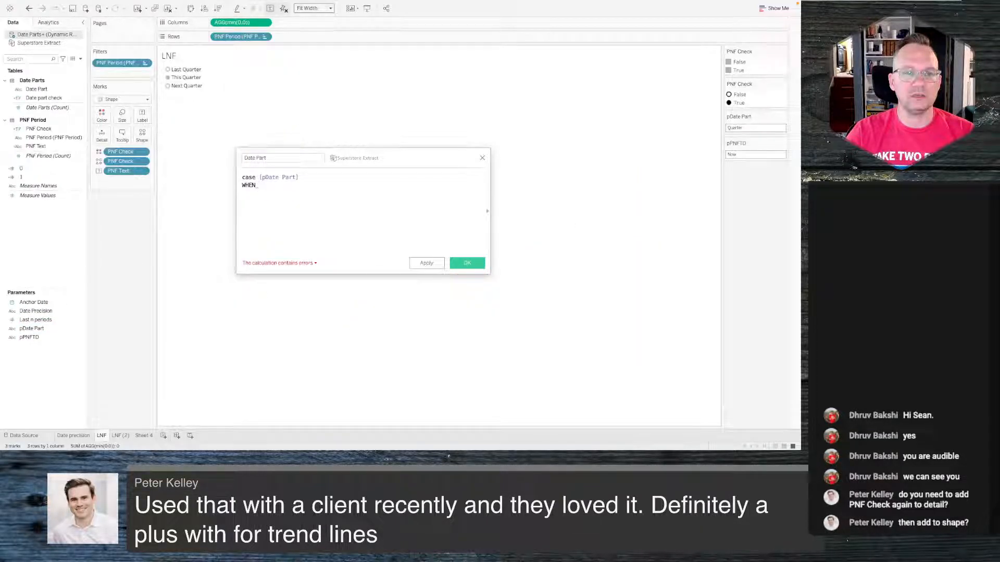
{"action": "left_click", "coordinate": [73, 436]}
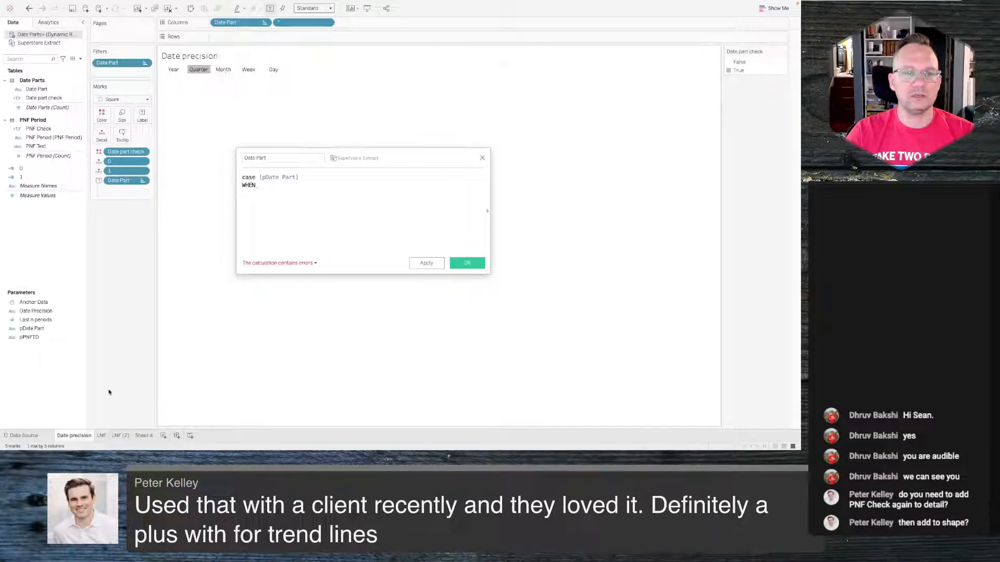
{"action": "left_click", "coordinate": [101, 436]}
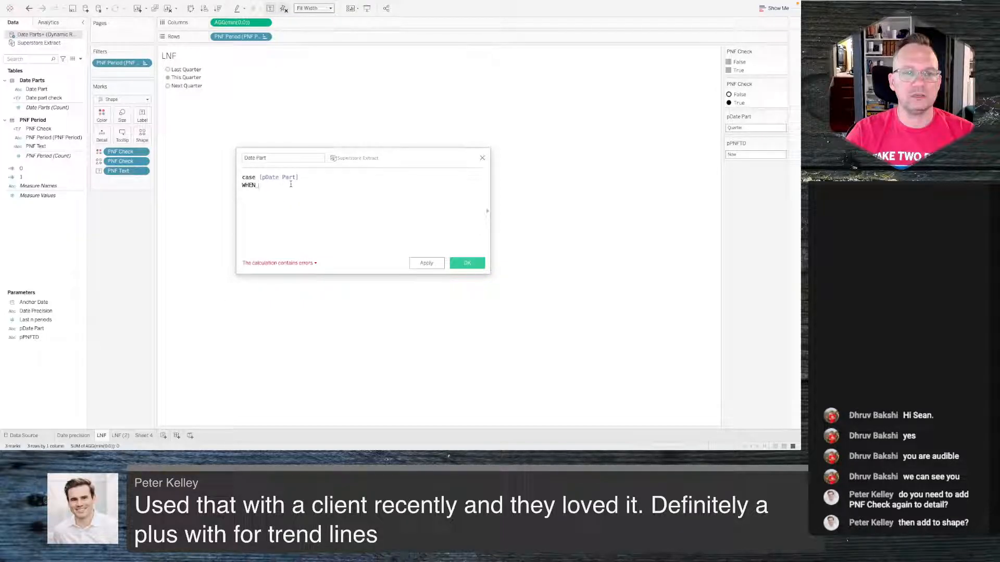
- Add the branch 'Year' then DATETRUNC('year',[Order Date]) to the Date Part formula
{"action": "type", "text": "'Year' then datetr"}
{"action": "key", "text": "Return"}
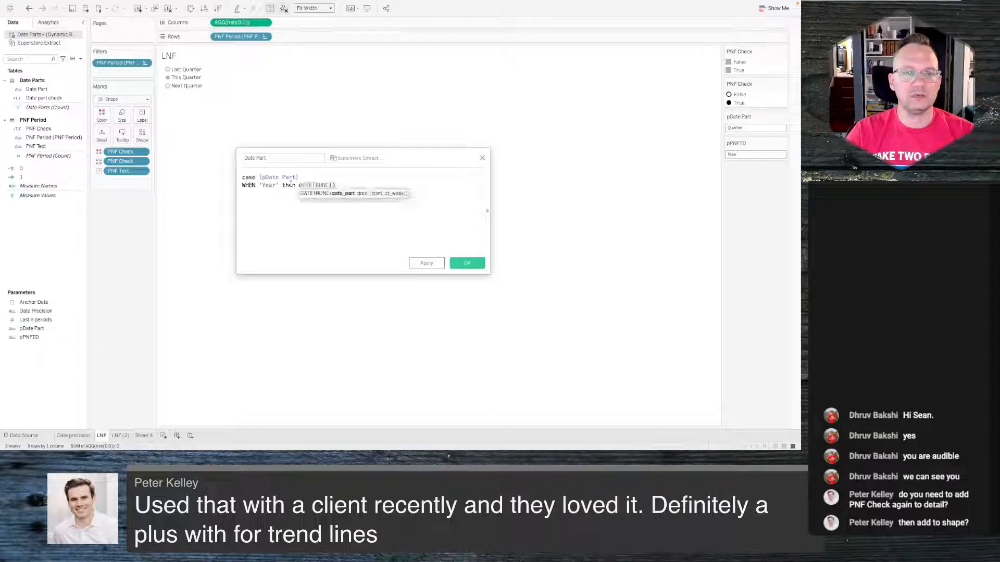
{"action": "type", "text": "'year'"}
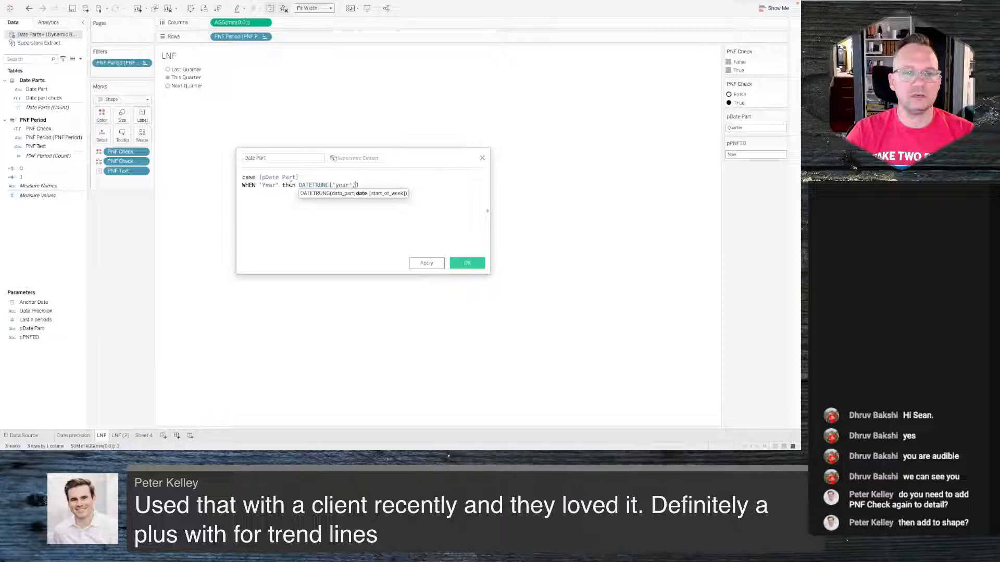
{"action": "type", "text": ","}
{"action": "type", "text": "[Order Date]"}
{"action": "key", "text": "Return"}
{"action": "key", "text": "Right"}
{"action": "key", "text": "Return"}
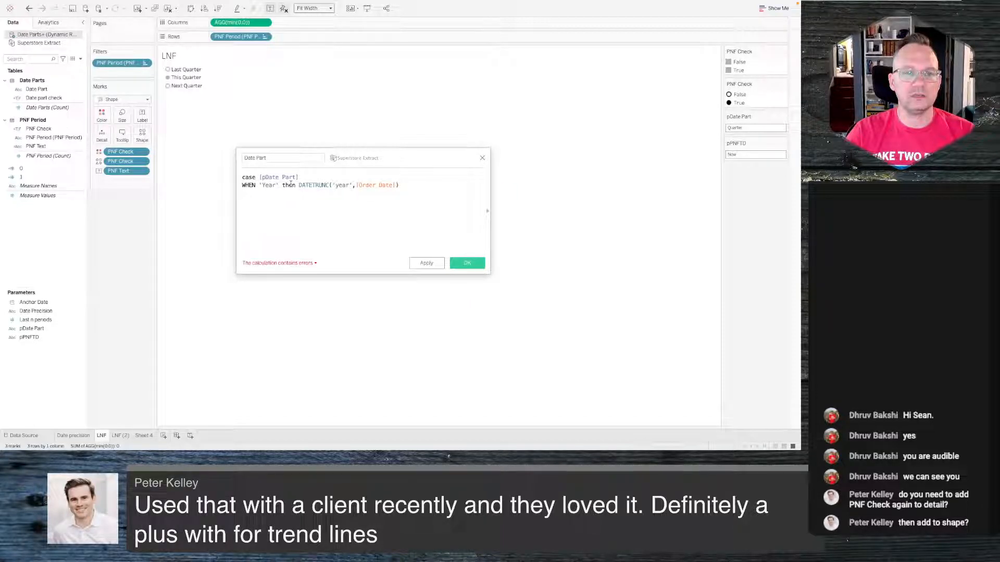
- Add a new line WHEN 'Quarter' then DATETRUNC('quarter',[Order Date]) to the formula
{"action": "type", "text": "when"}
{"action": "key", "text": "BackSpace"}
{"action": "key", "text": "BackSpace"}
{"action": "key", "text": "BackSpace"}
{"action": "key", "text": "BackSpace"}
{"action": "type", "text": "When"}
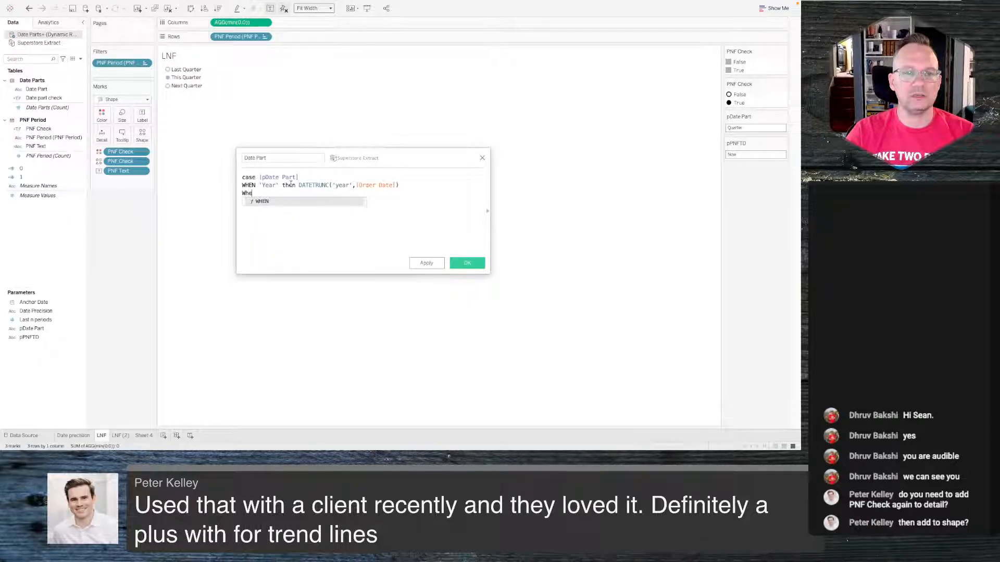
{"action": "key", "text": "BackSpace"}
{"action": "key", "text": "BackSpace"}
{"action": "key", "text": "BackSpace"}
{"action": "key", "text": "BackSpace"}
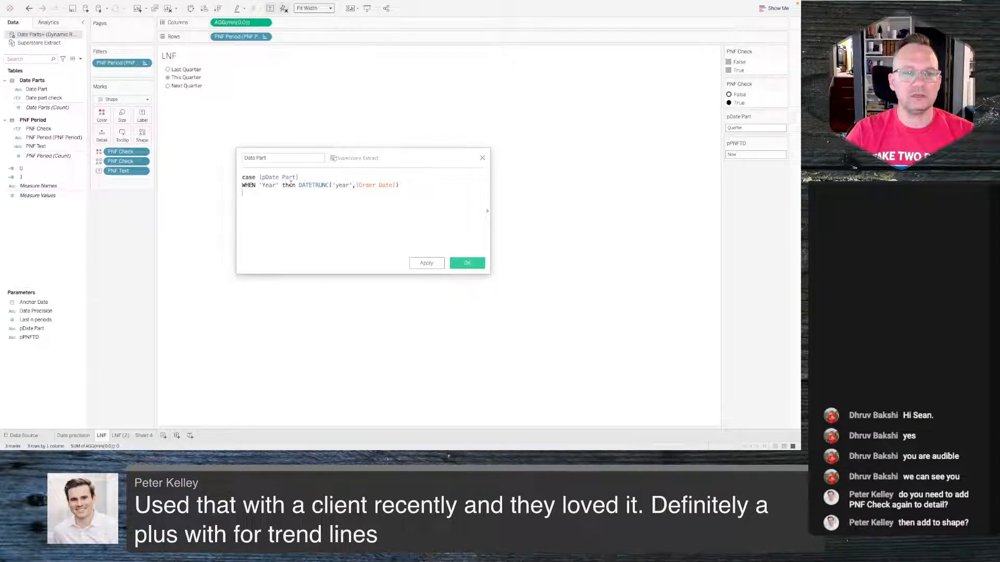
{"action": "type", "text": "WHEN Quarter then datet"}
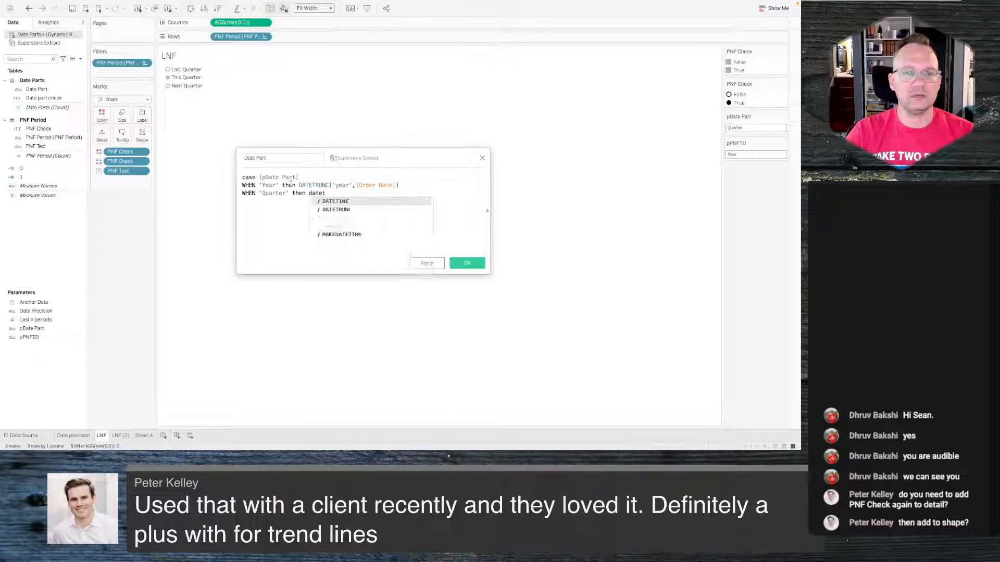
{"action": "key", "text": "Down"}
{"action": "key", "text": "Return"}
{"action": "type", "text": "'q"}
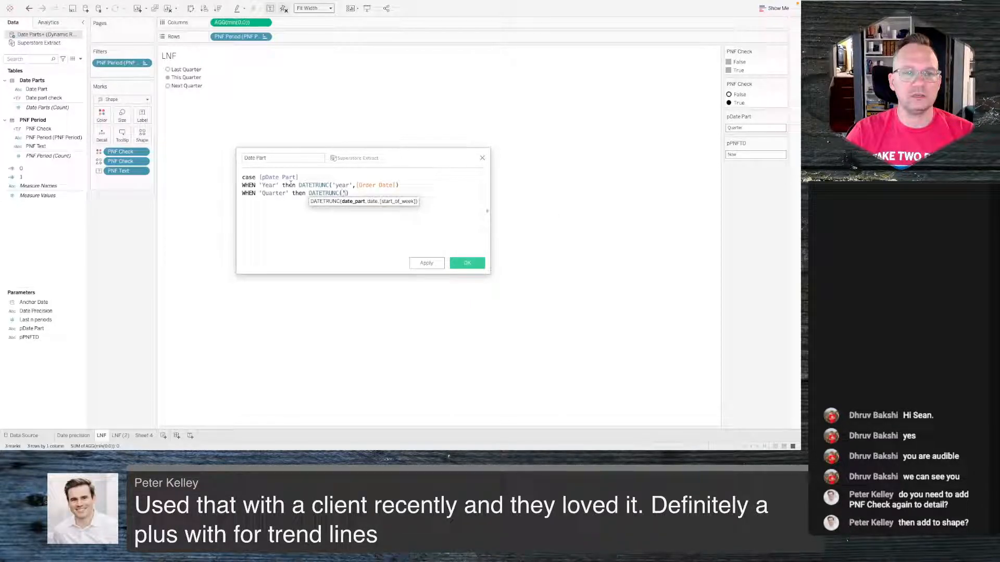
{"action": "type", "text": "uarter',"}
{"action": "type", "text": ",[Order Date]"}
{"action": "key", "text": "Return"}
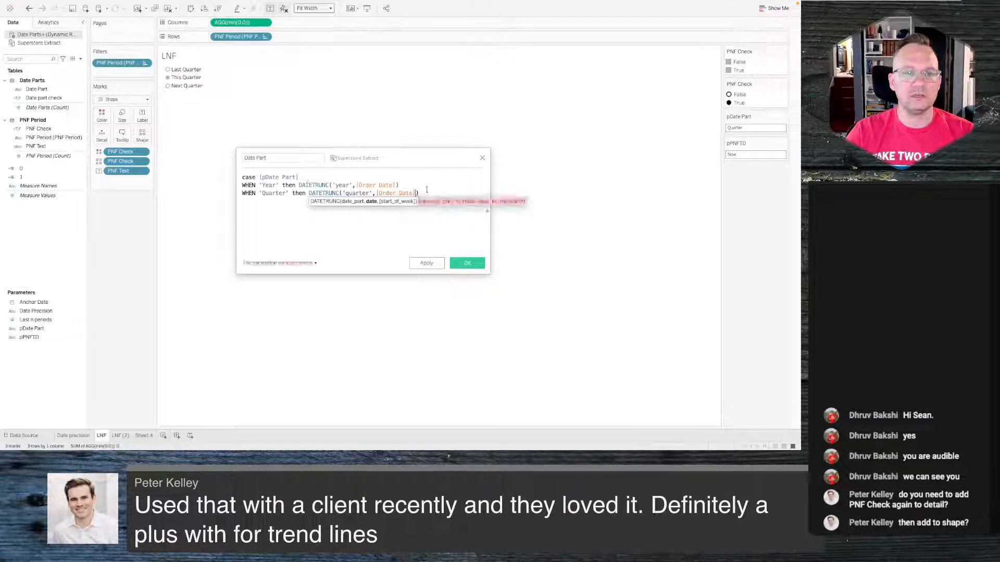
- Duplicate the Quarter line three times below it in the formula
{"action": "left_click_drag", "start_coordinate": [423, 193], "coordinate": [234, 193]}
{"action": "key", "text": "ctrl+c"}
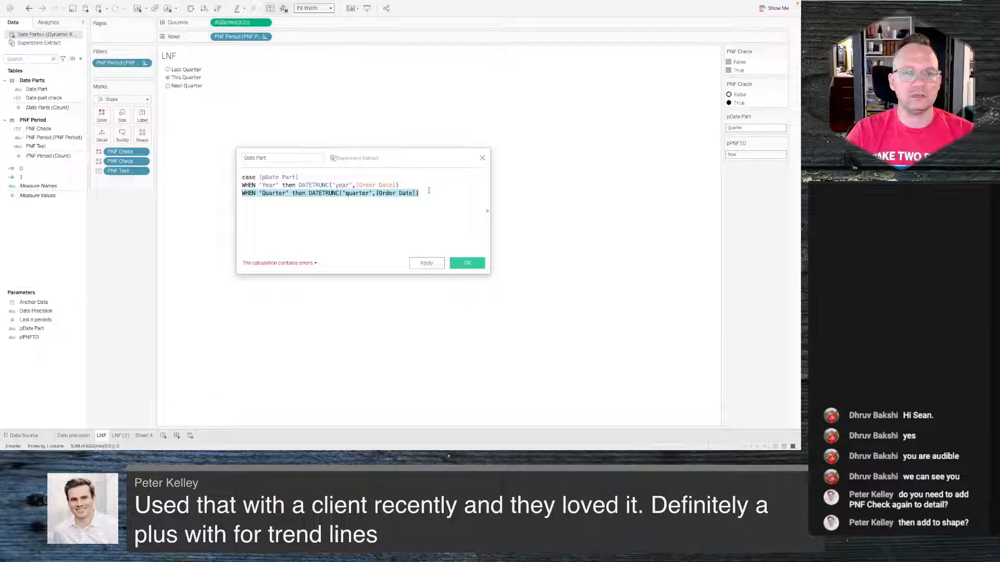
{"action": "left_click", "coordinate": [432, 191]}
{"action": "key", "text": "Return"}
{"action": "key", "text": "ctrl+v"}
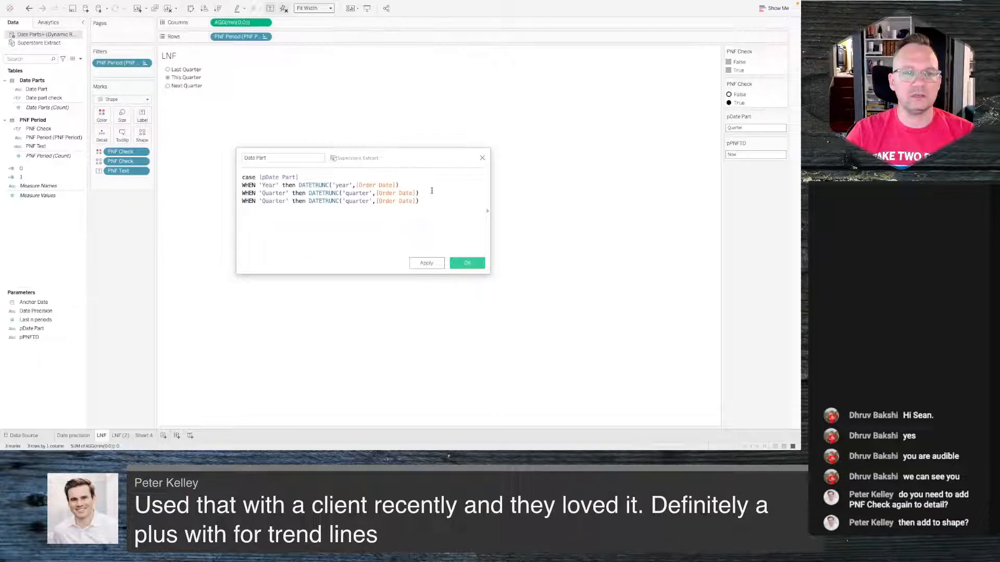
{"action": "key", "text": "Return"}
{"action": "key", "text": "ctrl+v"}
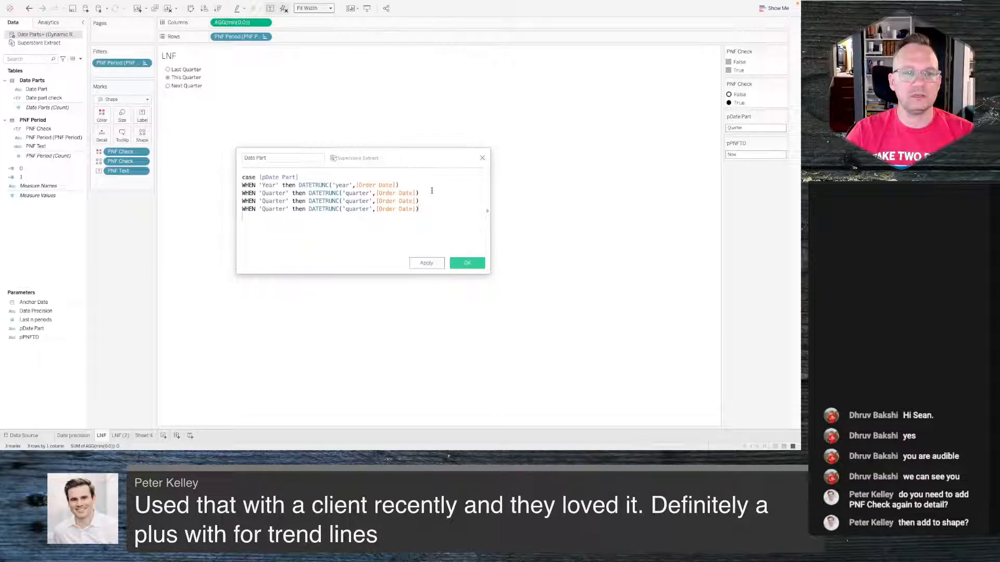
{"action": "key", "text": "ctrl+v"}
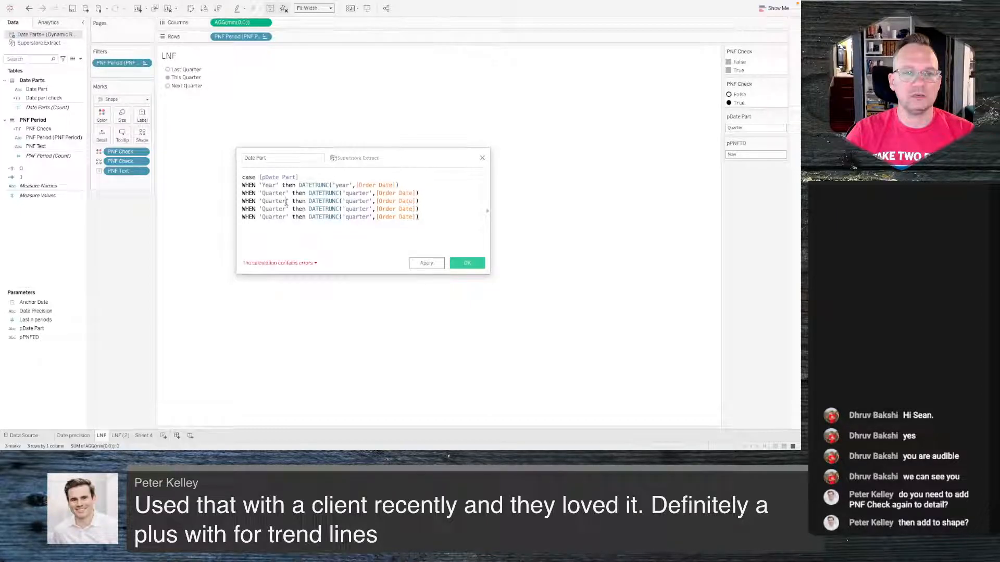
- Relabel the three duplicated WHEN conditions as 'Month', 'Week' and 'Day'
{"action": "left_click_drag", "start_coordinate": [286, 201], "coordinate": [263, 209]}
{"action": "type", "text": "Month"}
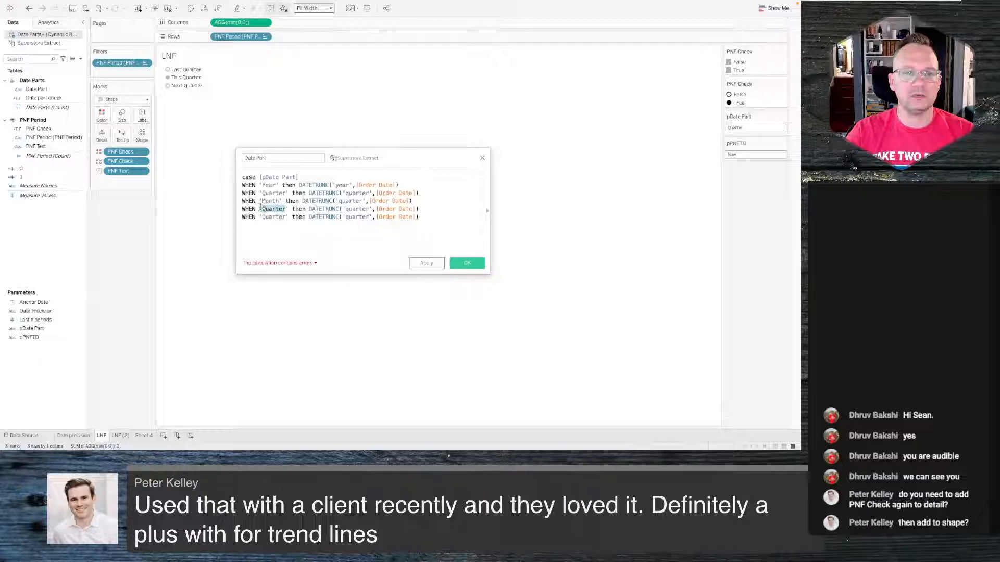
{"action": "type", "text": "Week"}
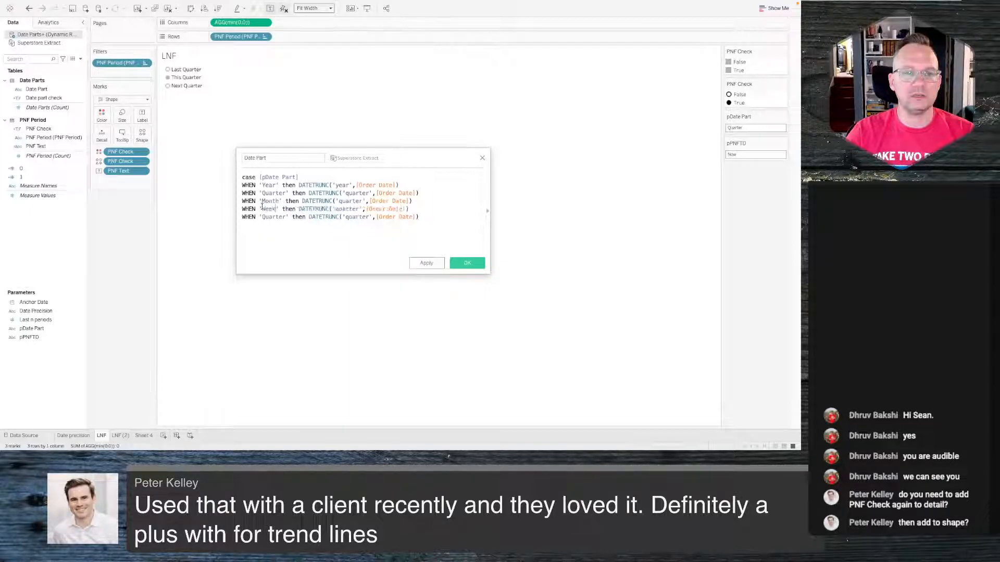
{"action": "left_click_drag", "start_coordinate": [286, 217], "coordinate": [259, 217]}
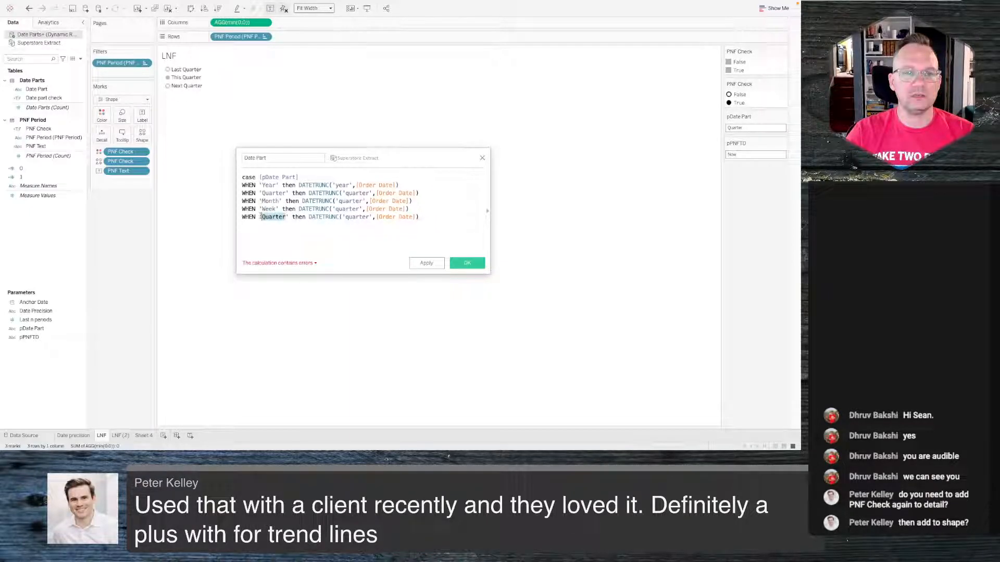
{"action": "type", "text": "Day"}
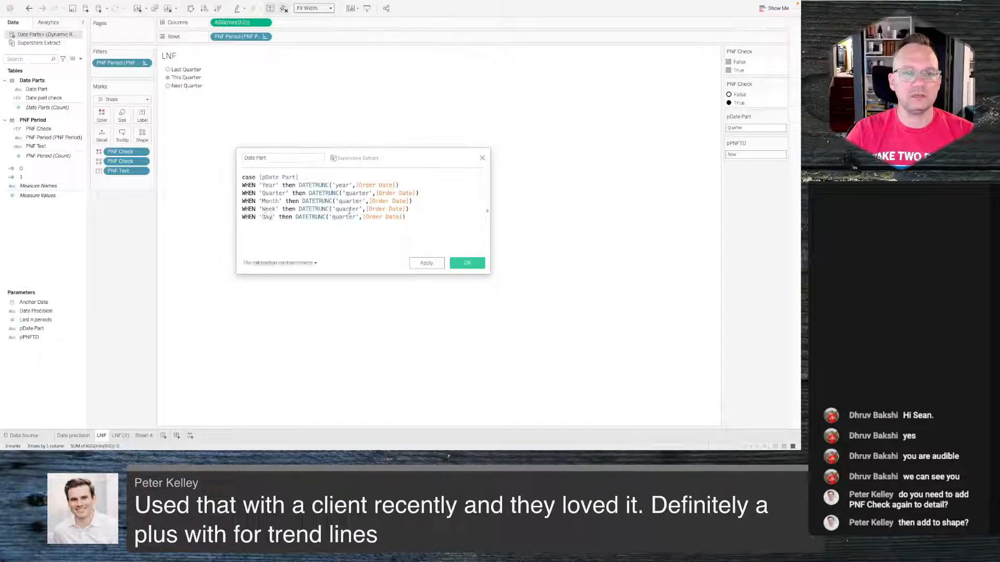
- Change the DATETRUNC date parts on those lines to 'month', 'week' and 'day' respectively
{"action": "left_click_drag", "start_coordinate": [363, 201], "coordinate": [339, 201]}
{"action": "type", "text": "month"}
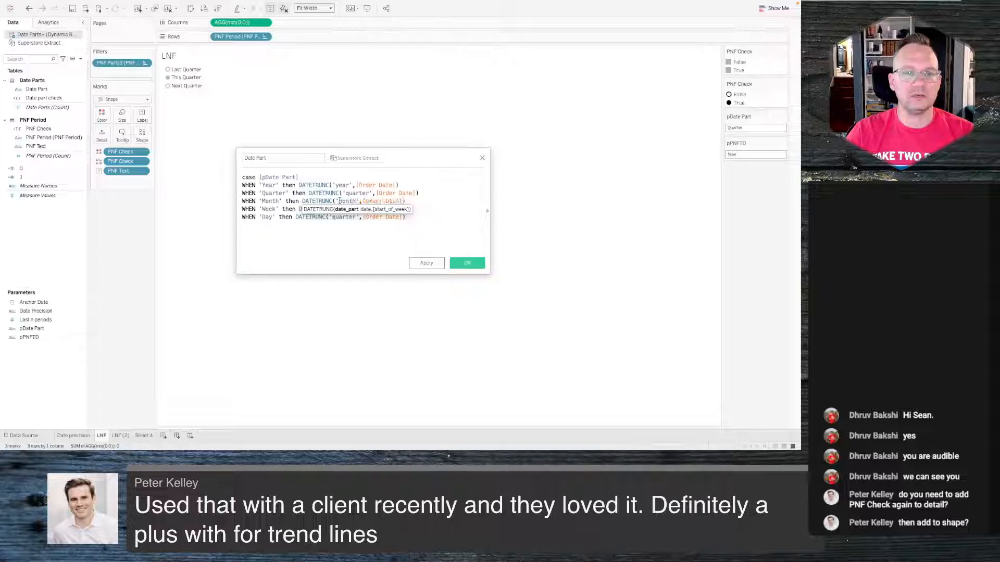
{"action": "double_click", "coordinate": [348, 209]}
{"action": "type", "text": "week',[Order Date])"}
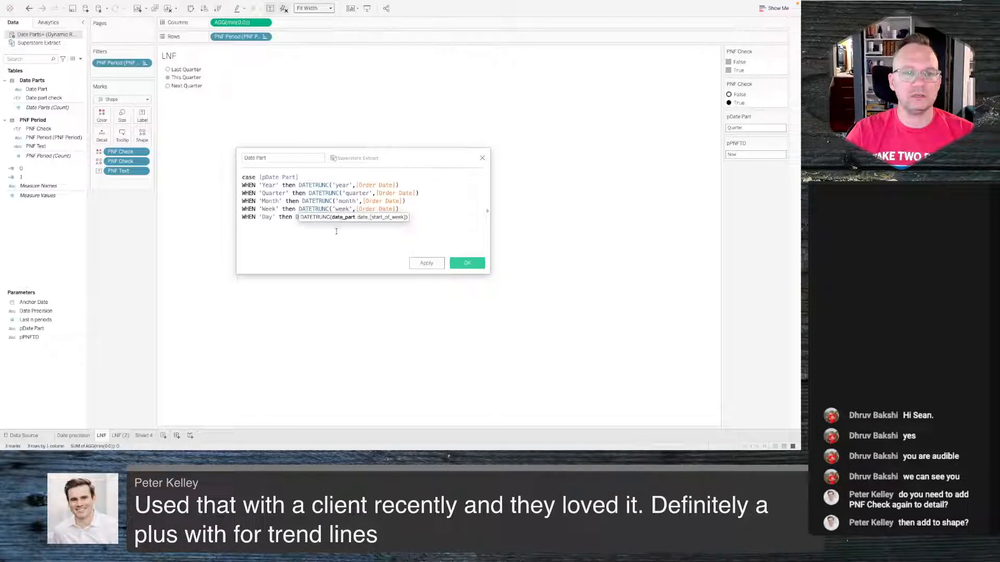
{"action": "double_click", "coordinate": [340, 216]}
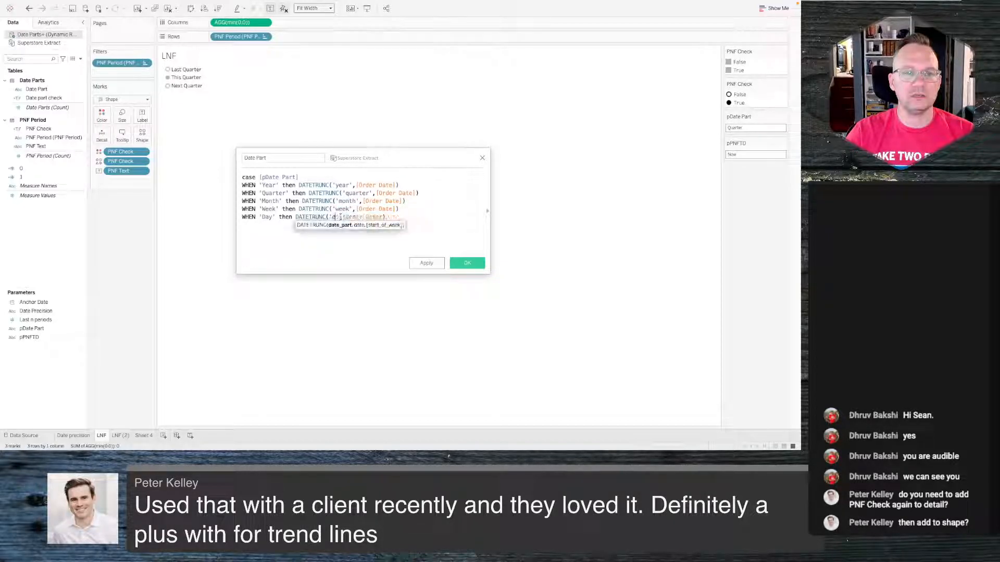
{"action": "type", "text": "day"}
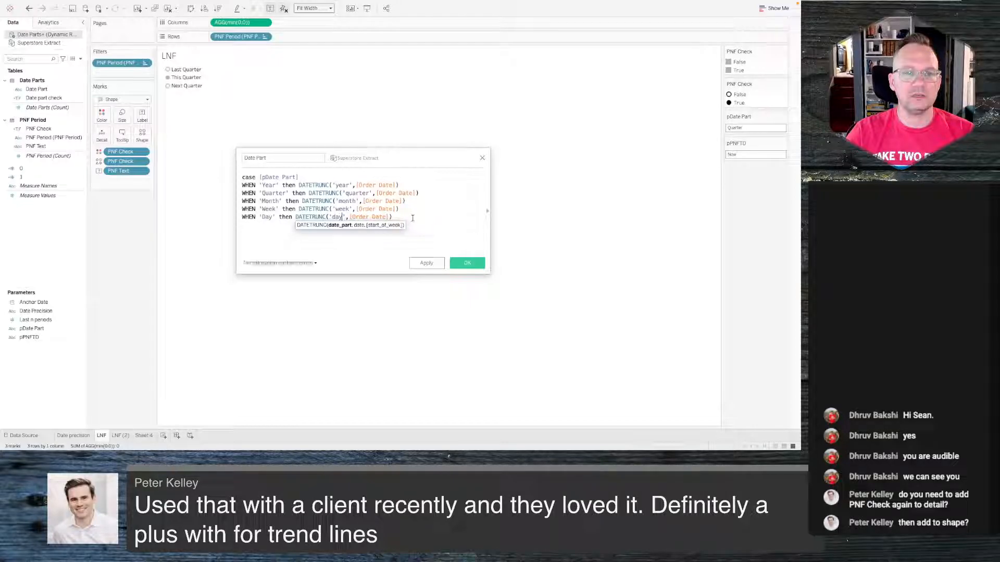
- Close the CASE statement with END and save the Date Part calculation
{"action": "left_click", "coordinate": [413, 218]}
{"action": "key", "text": "Return"}
{"action": "type", "text": "END"}
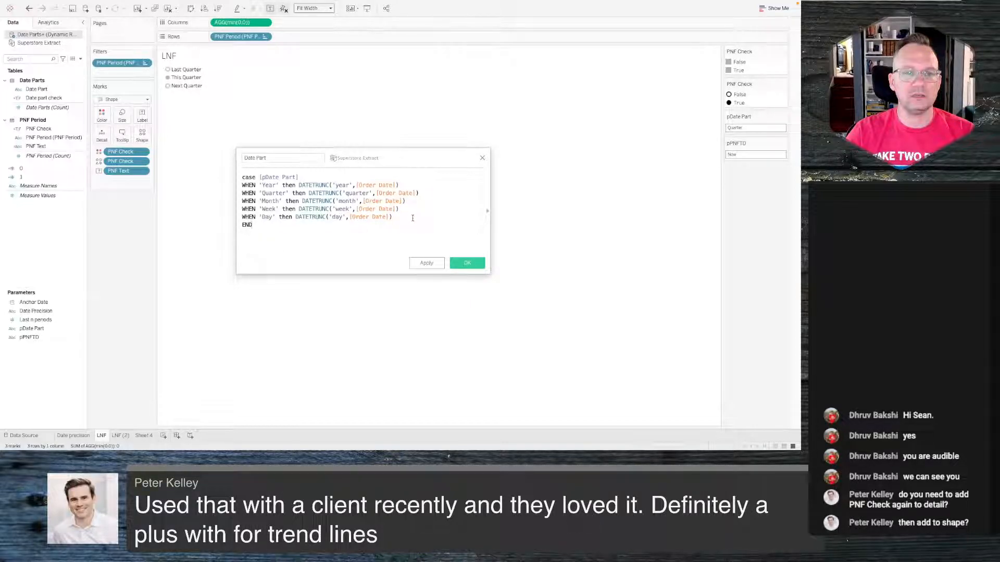
{"action": "left_click", "coordinate": [250, 157]}
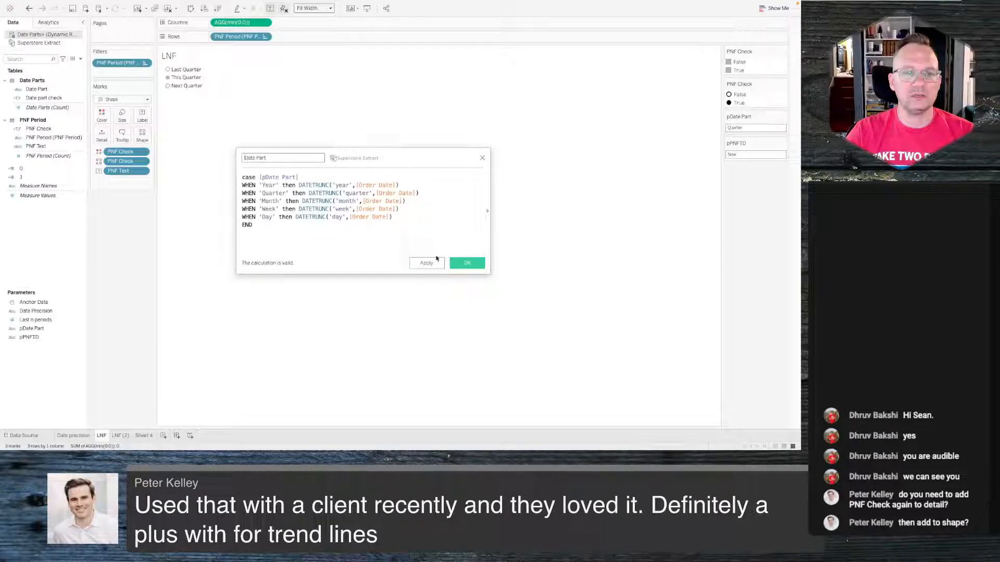
{"action": "left_click", "coordinate": [467, 263]}
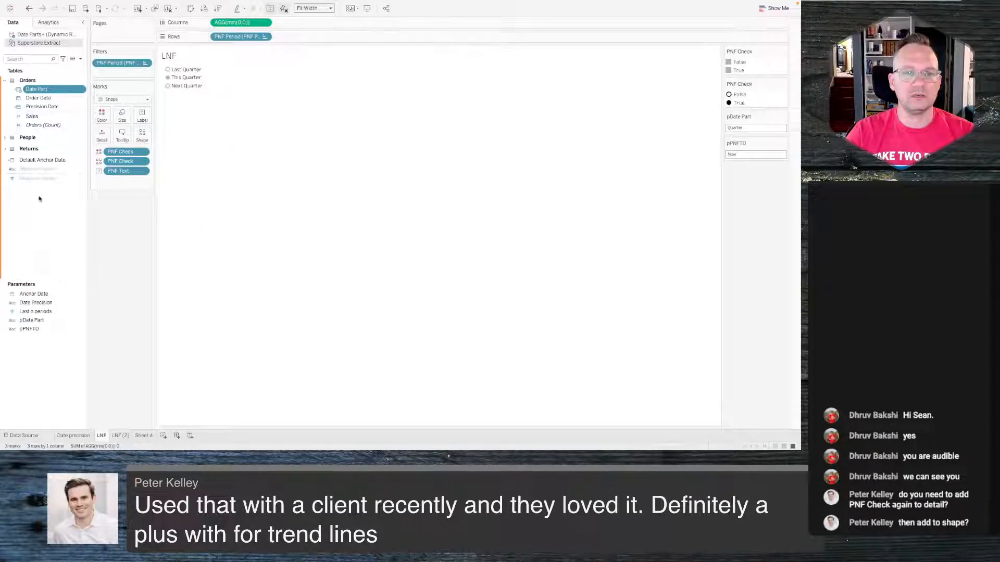
- Change the Date Part field's data type to Date
{"action": "left_click", "coordinate": [19, 90]}
{"action": "left_click", "coordinate": [35, 124]}
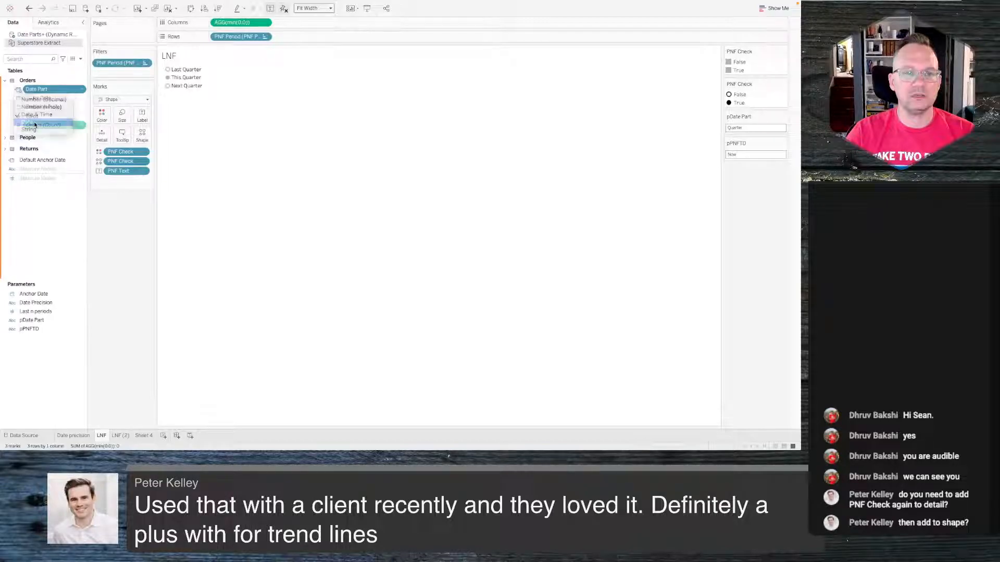
{"action": "right_click", "coordinate": [30, 223]}
{"action": "left_click", "coordinate": [52, 229]}
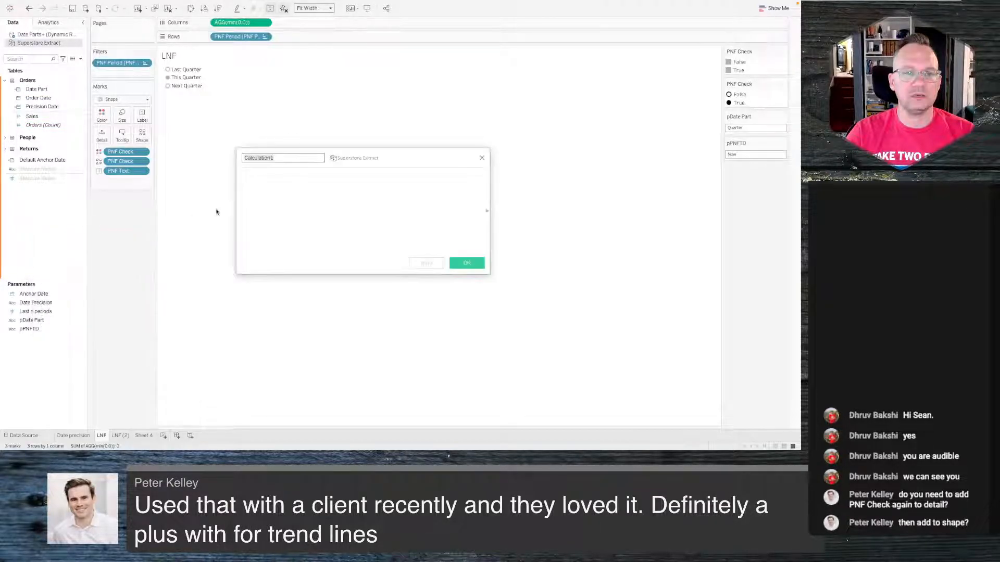
{"action": "left_click", "coordinate": [481, 158]}
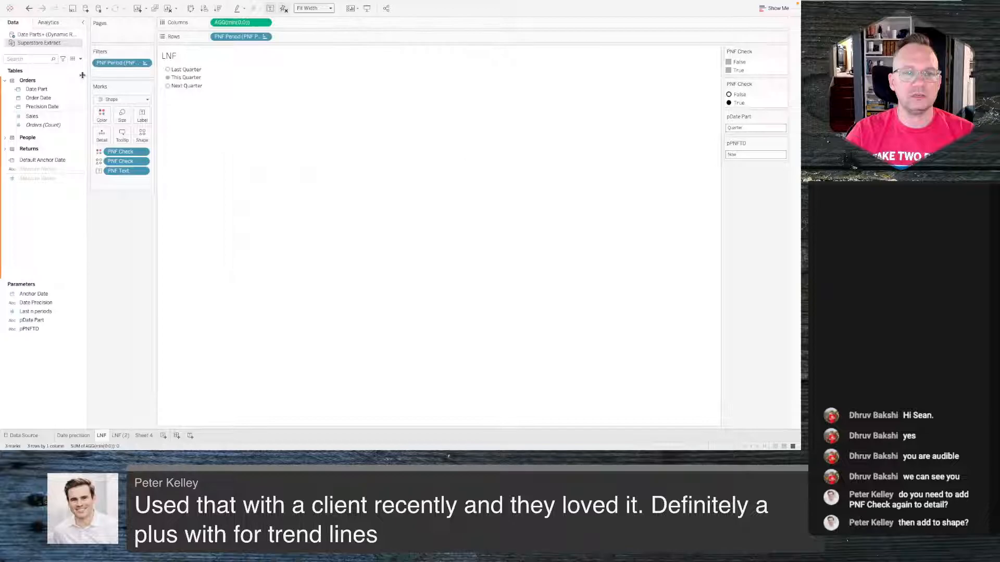
- Duplicate the Date Part calculated field and rename the copy to 'Anchor part'
{"action": "right_click", "coordinate": [40, 92]}
{"action": "left_click", "coordinate": [57, 138]}
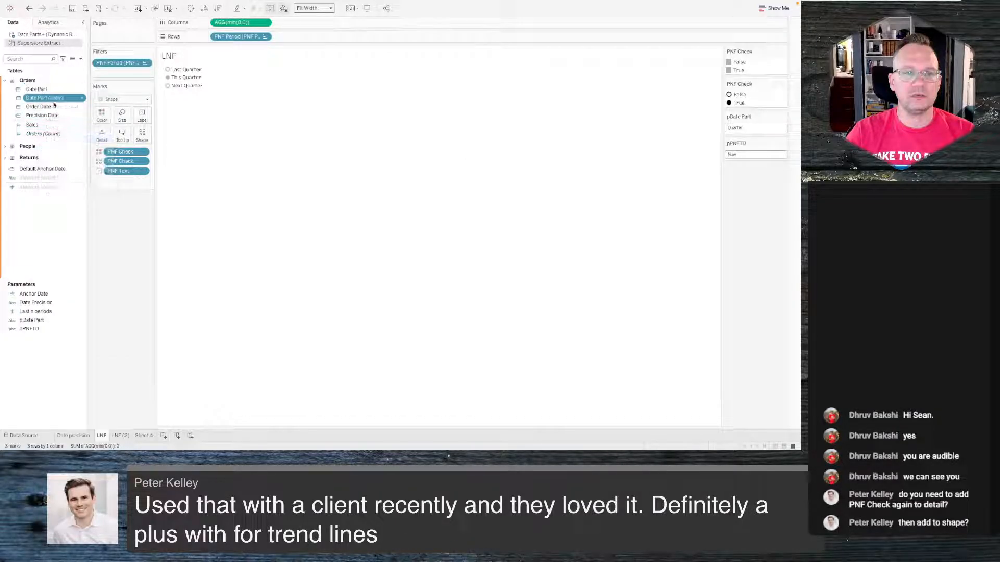
{"action": "right_click", "coordinate": [53, 100]}
{"action": "left_click", "coordinate": [66, 138]}
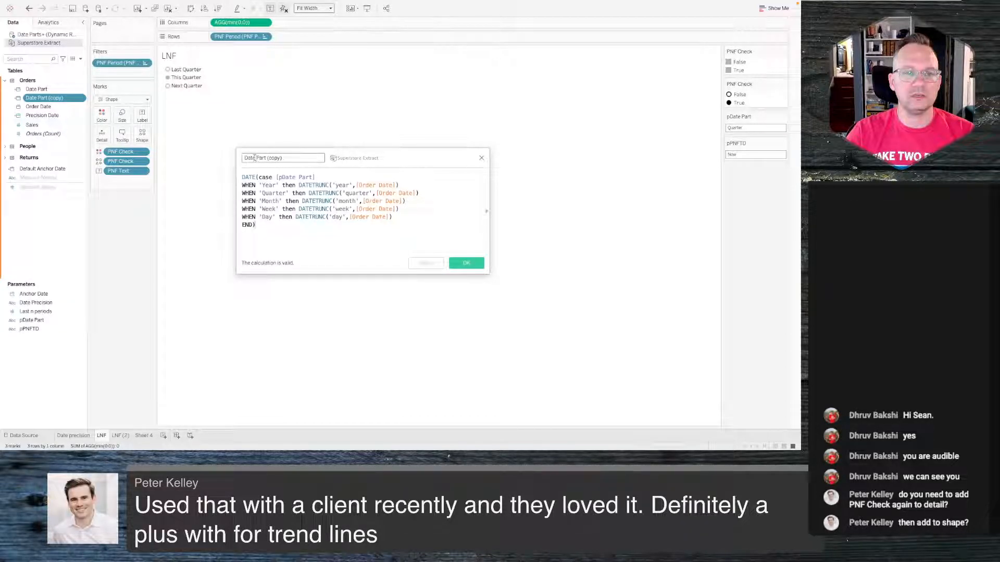
{"action": "left_click_drag", "start_coordinate": [255, 158], "coordinate": [218, 159]}
{"action": "type", "text": "Anch"}
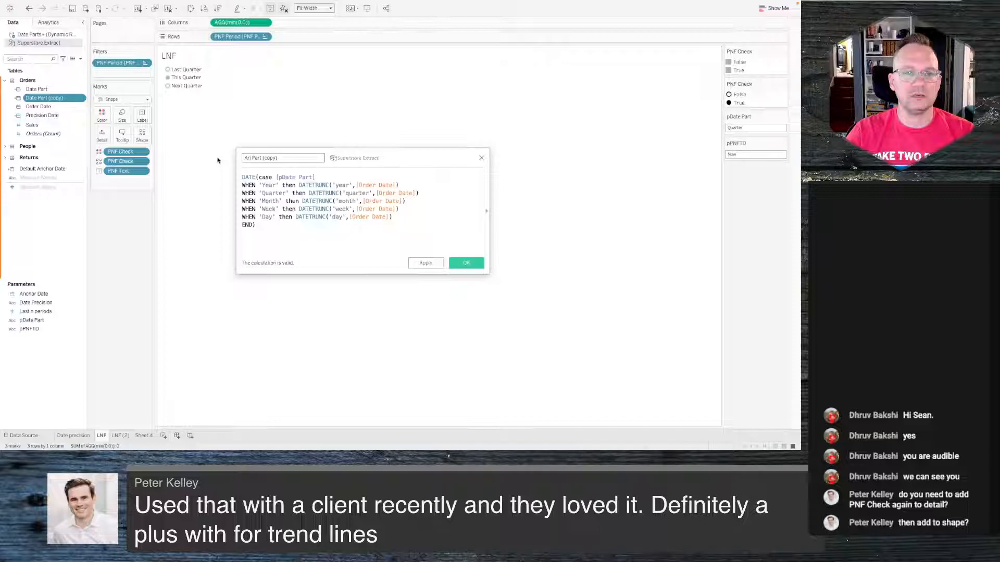
{"action": "type", "text": "or"}
{"action": "key", "text": "BackSpace"}
{"action": "type", "text": "p"}
{"action": "left_click_drag", "start_coordinate": [272, 158], "coordinate": [319, 157]}
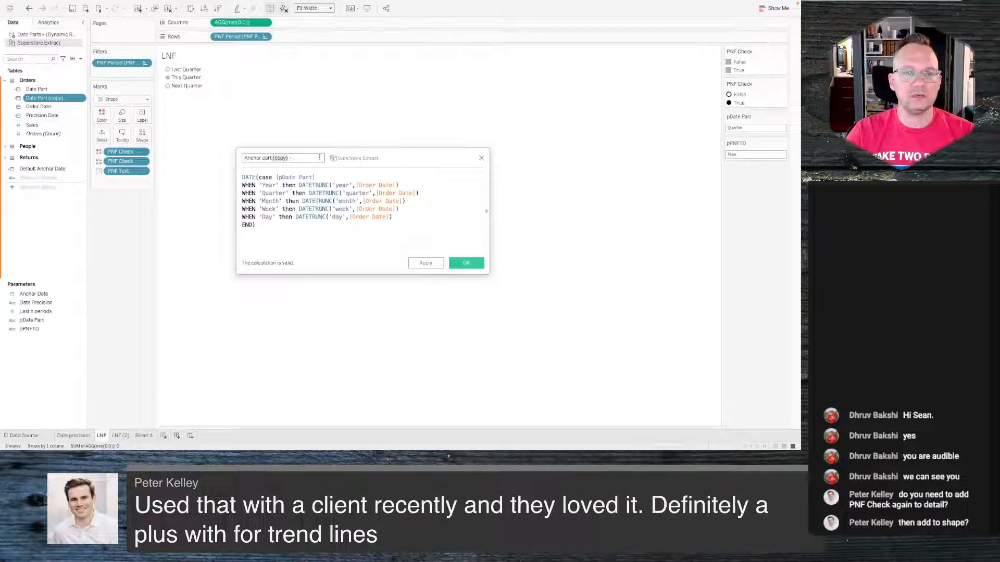
{"action": "key", "text": "BackSpace"}
- Replace [Order Date] with [Anchor Date] in all five DATETRUNC lines of Anchor part and save the calculation
{"action": "double_click", "coordinate": [374, 186]}
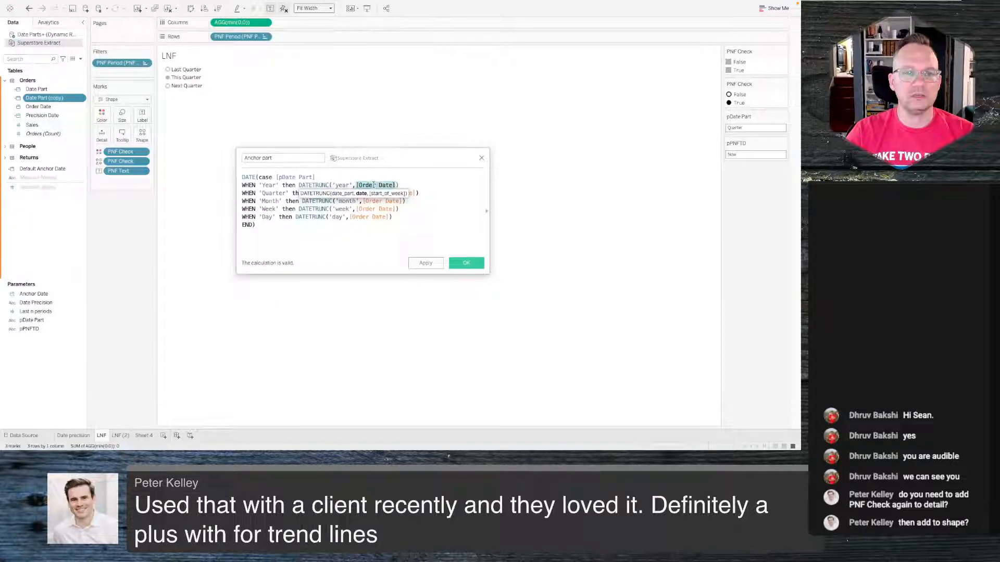
{"action": "type", "text": "[Anchor Date]"}
{"action": "key", "text": "Return"}
{"action": "double_click", "coordinate": [373, 185]}
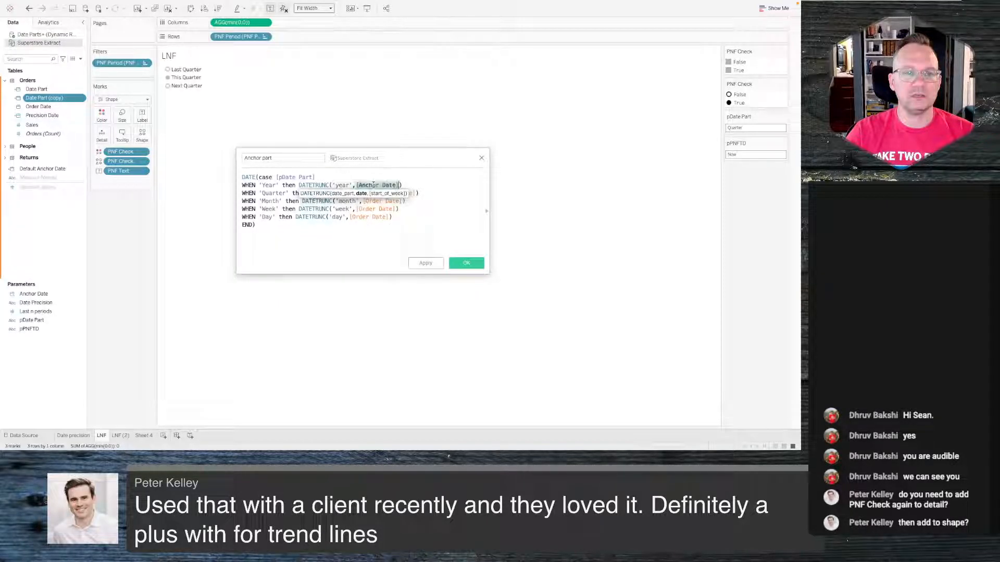
{"action": "left_click", "coordinate": [383, 237]}
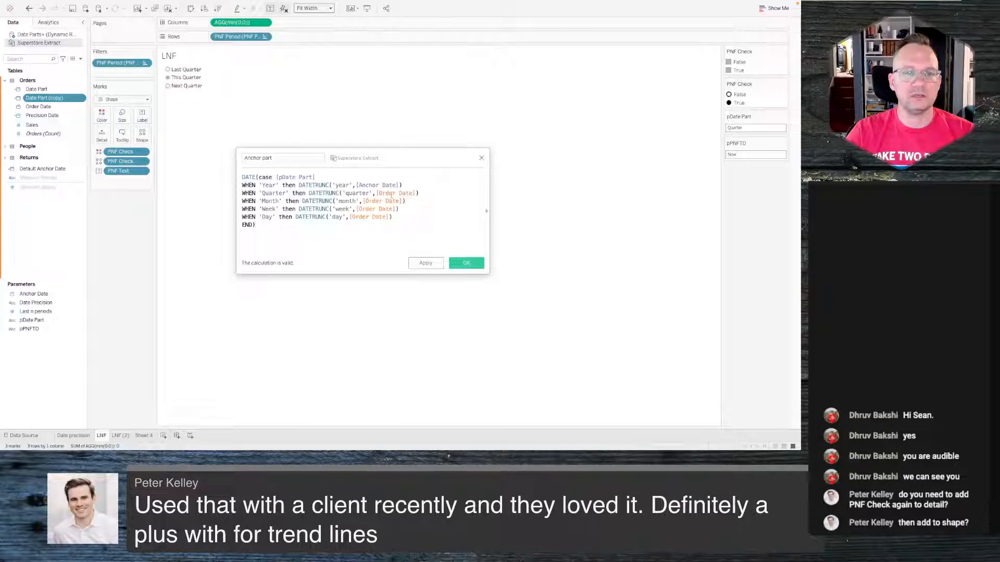
{"action": "double_click", "coordinate": [391, 194]}
{"action": "type", "text": "[Anchor Date]"}
{"action": "double_click", "coordinate": [385, 201]}
{"action": "type", "text": "[Anchor Date]"}
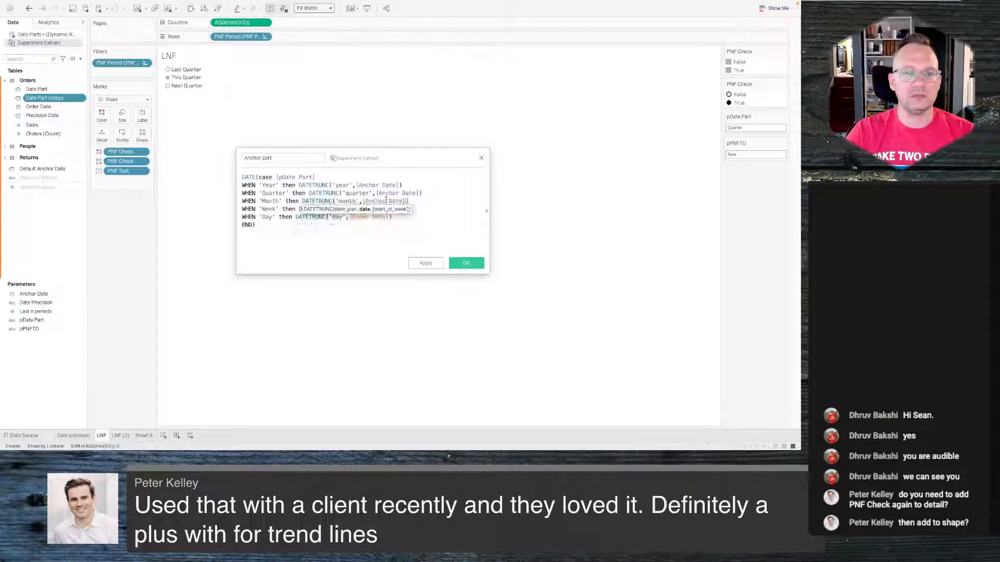
{"action": "double_click", "coordinate": [374, 209]}
{"action": "type", "text": "[Anchor Date]"}
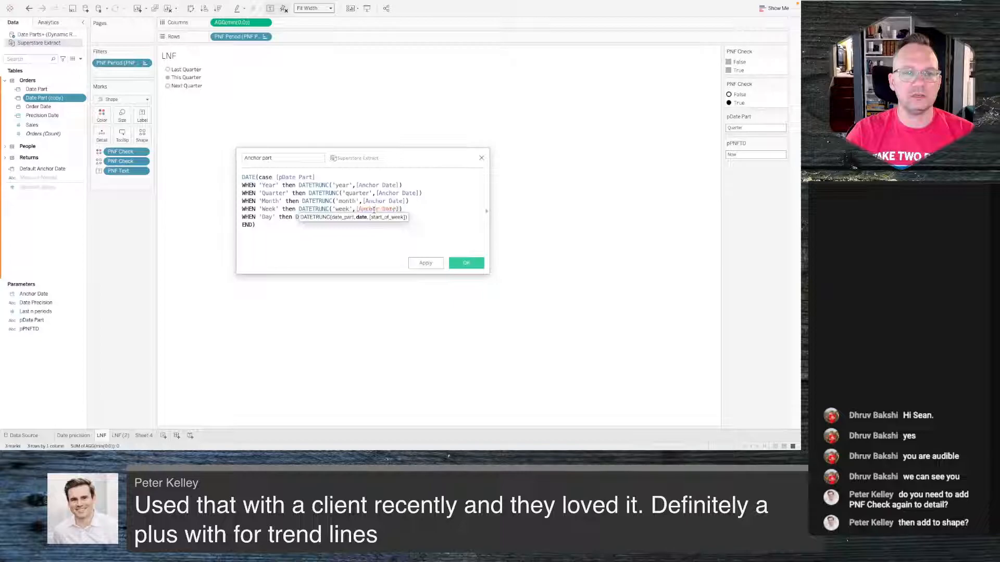
{"action": "double_click", "coordinate": [373, 216]}
{"action": "key", "text": "ctrl+v"}
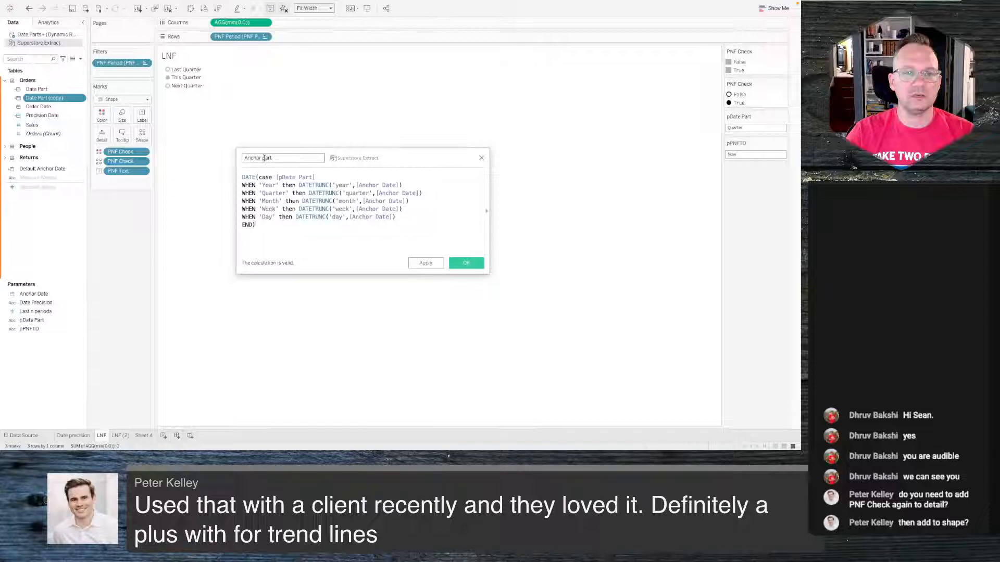
{"action": "left_click", "coordinate": [465, 263]}
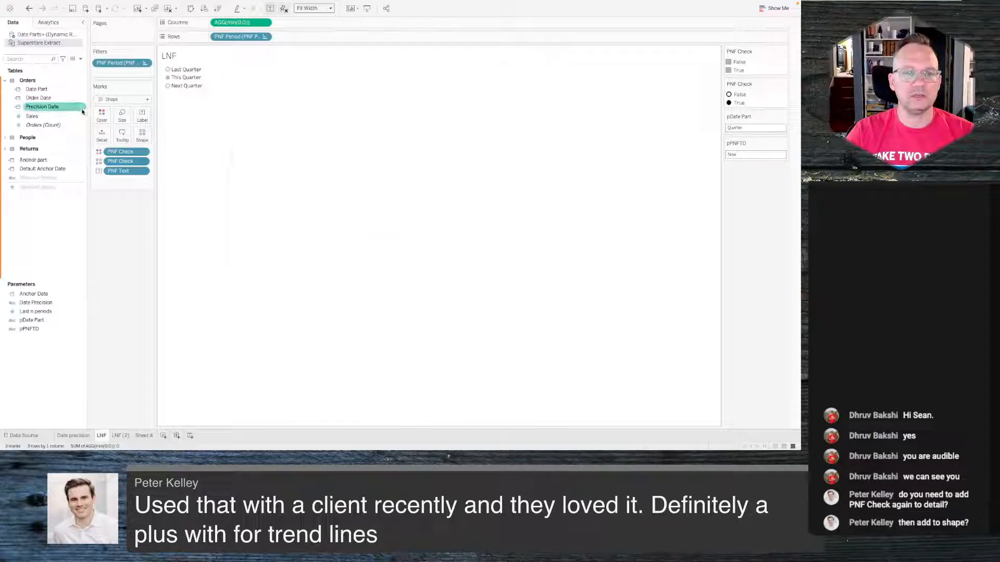
- Rename the Date Part field to 'Date part'
{"action": "right_click", "coordinate": [56, 92]}
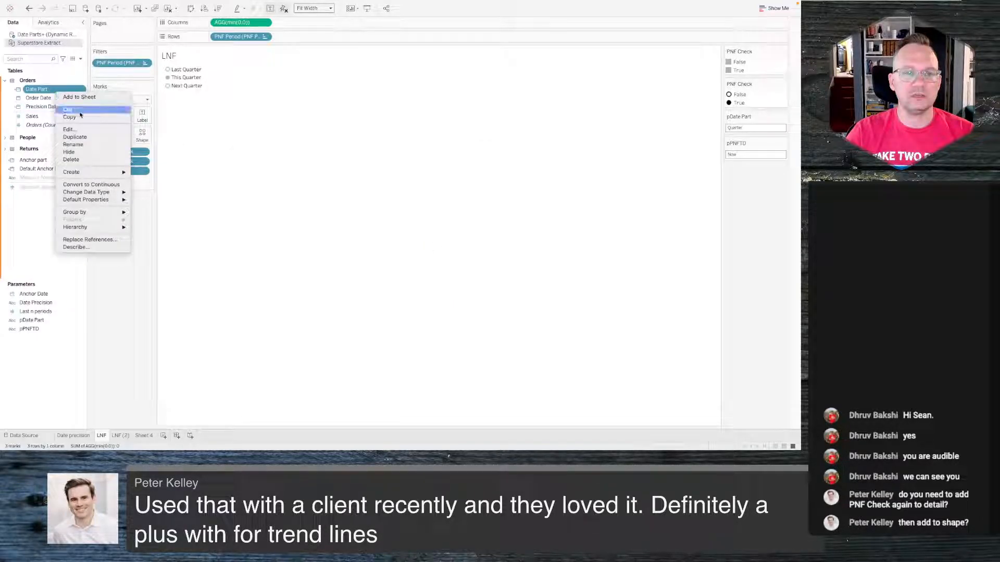
{"action": "left_click", "coordinate": [73, 144]}
{"action": "left_click", "coordinate": [41, 89]}
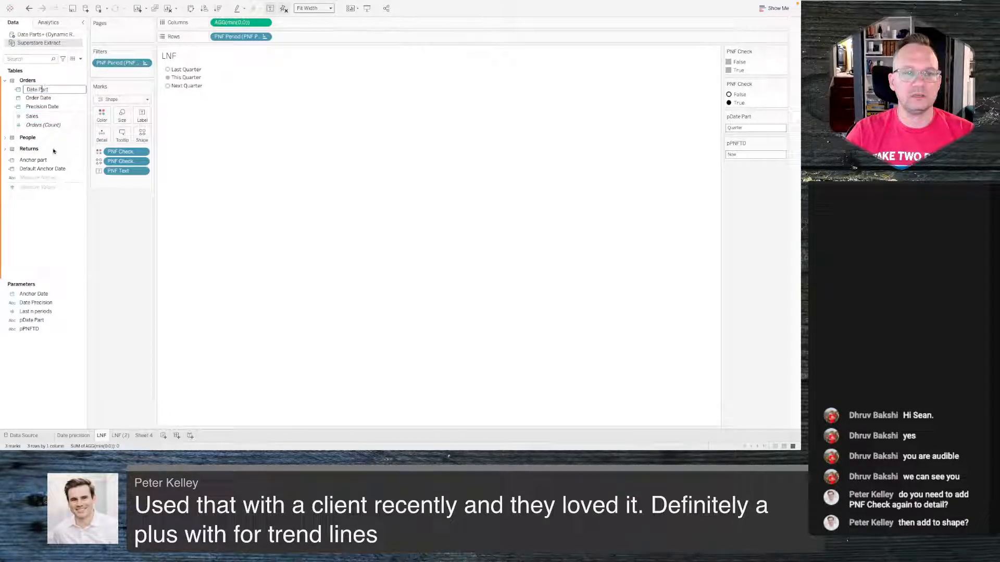
{"action": "key", "text": "BackSpace"}
{"action": "type", "text": "p"}
{"action": "left_click", "coordinate": [62, 225]}
{"action": "left_click", "coordinate": [44, 242]}
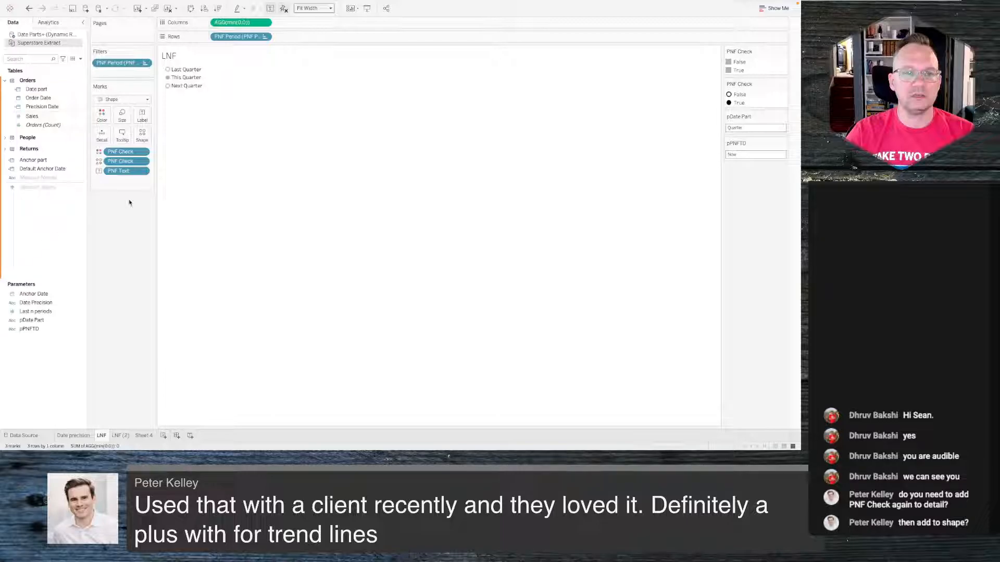
- Rename the Sheet 4 worksheet, which holds the sales line chart, as 'Trend'
{"action": "left_click", "coordinate": [68, 435]}
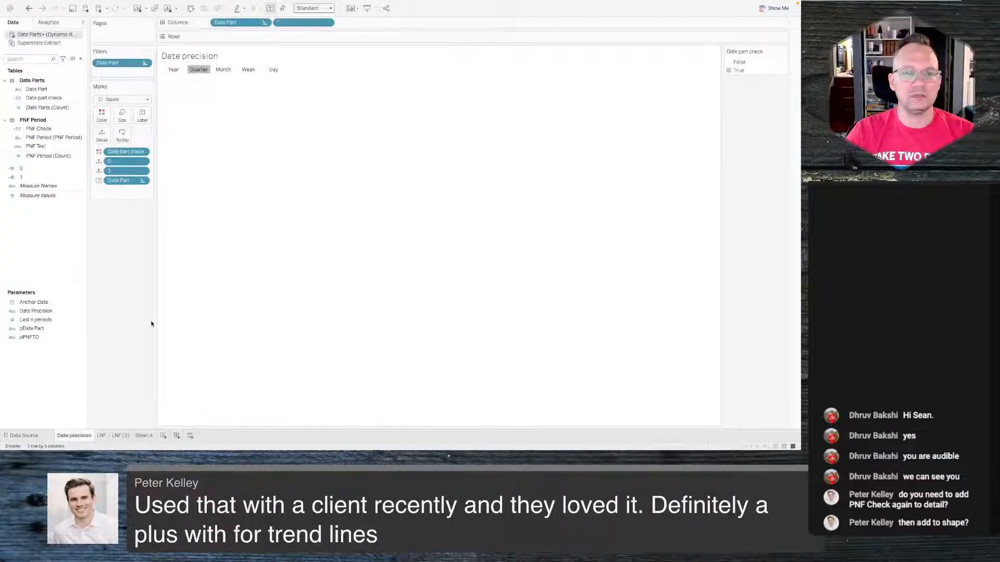
{"action": "left_click", "coordinate": [144, 435]}
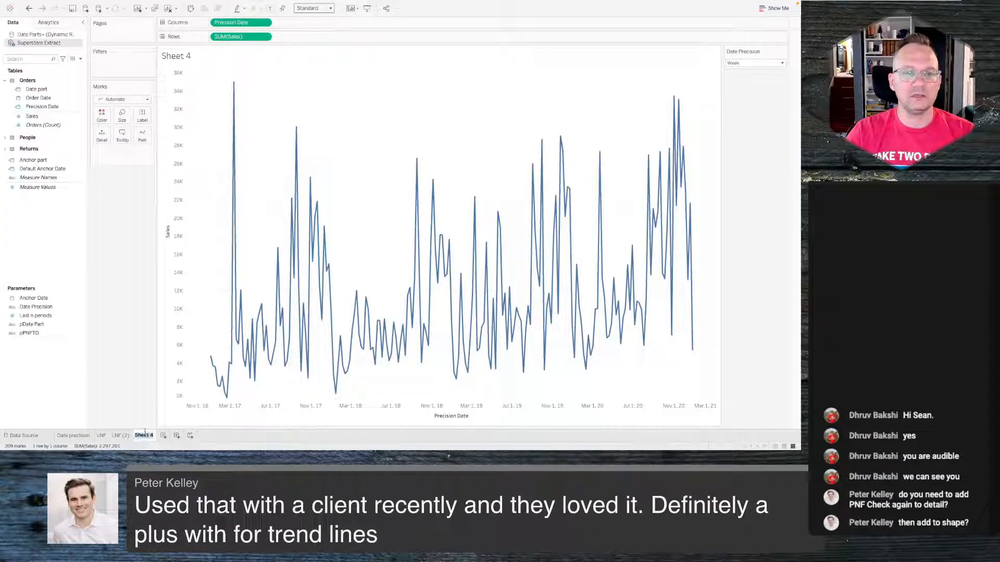
{"action": "type", "text": "Trend"}
{"action": "key", "text": "Return"}
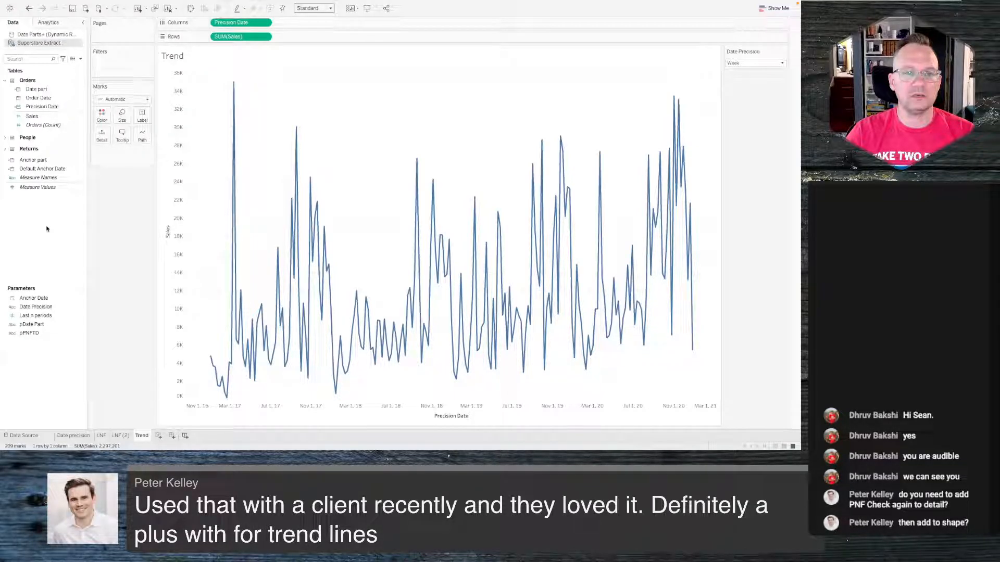
- Review the Date precision, LNF and LNF (2) sheets by switching between them
{"action": "left_click", "coordinate": [77, 435]}
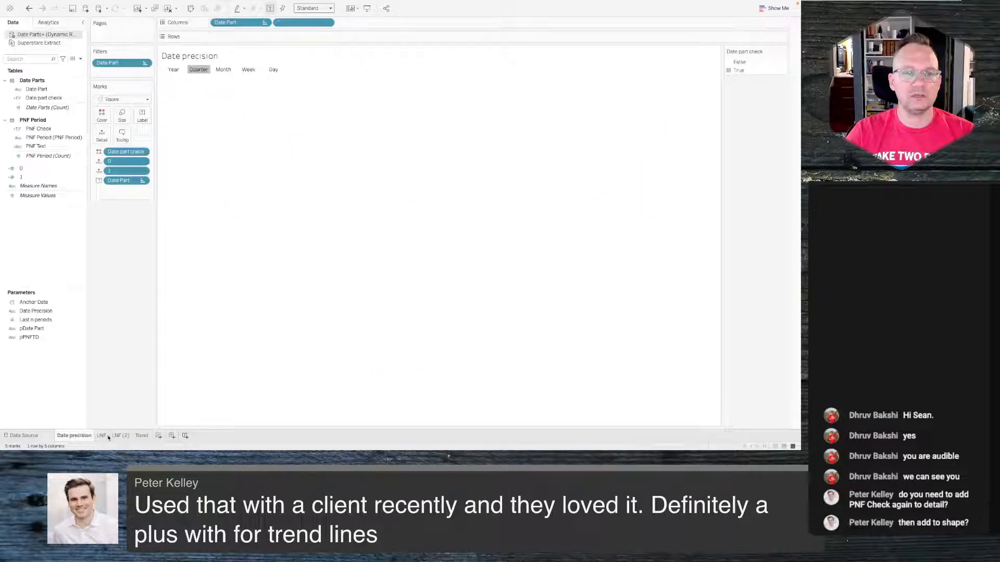
{"action": "left_click", "coordinate": [102, 435]}
{"action": "left_click", "coordinate": [120, 435]}
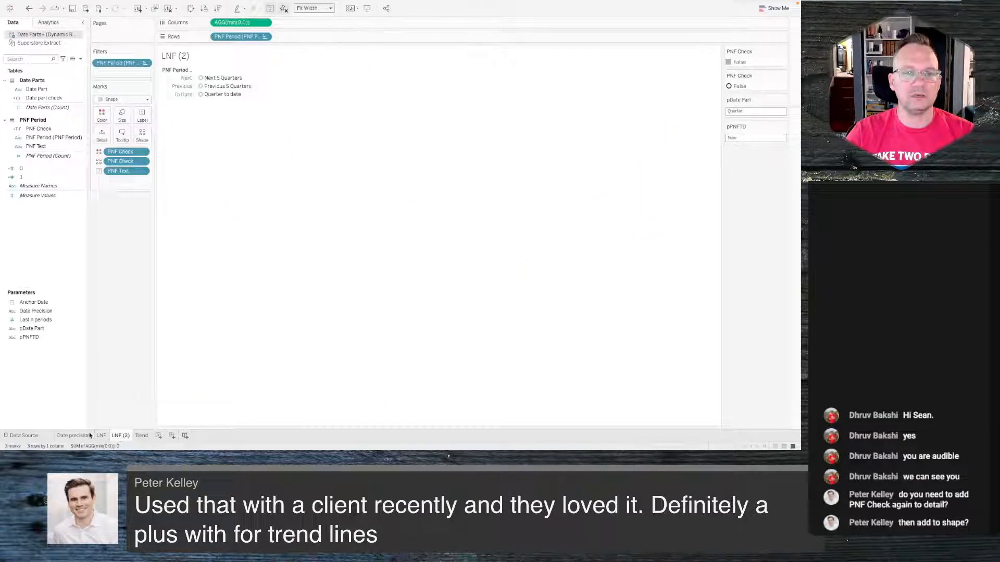
{"action": "left_click", "coordinate": [88, 435]}
{"action": "left_click", "coordinate": [101, 435]}
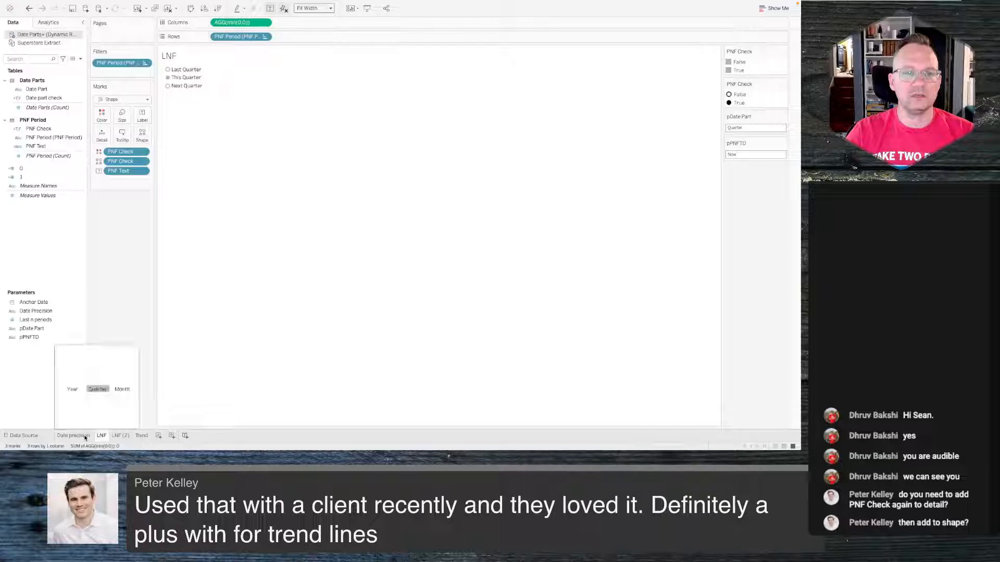
{"action": "mouse_move", "coordinate": [86, 440]}
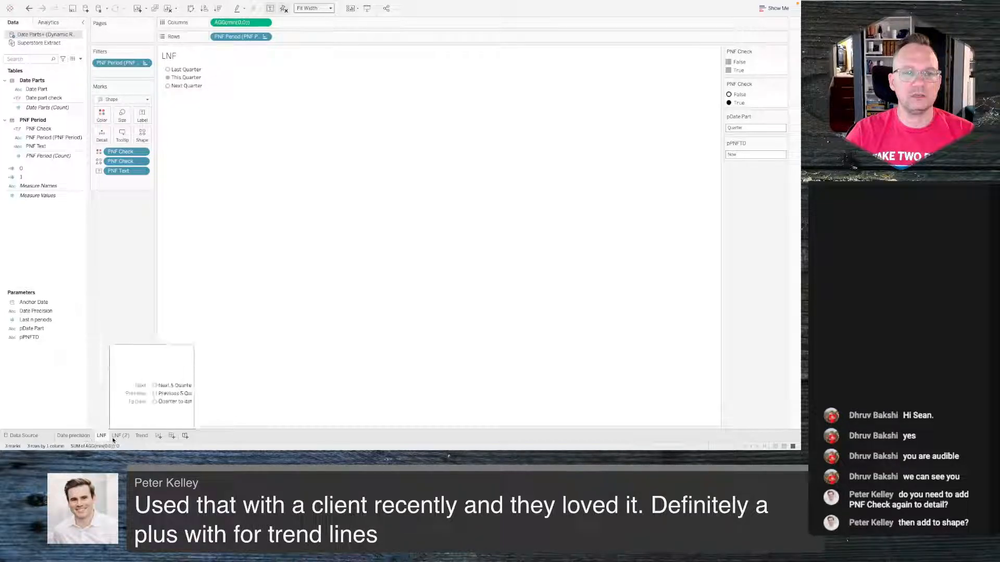
{"action": "left_click", "coordinate": [75, 440]}
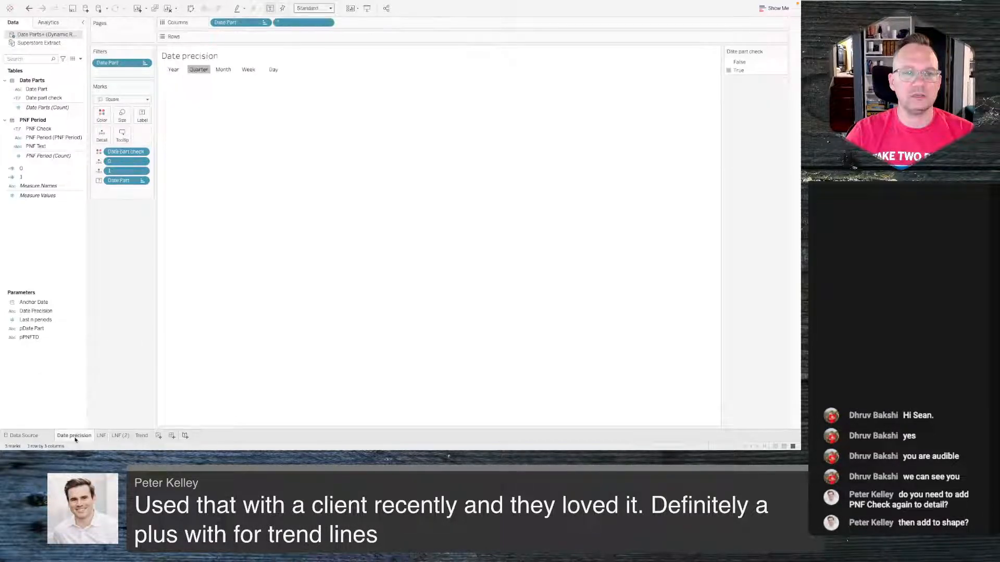
{"action": "left_click", "coordinate": [102, 436]}
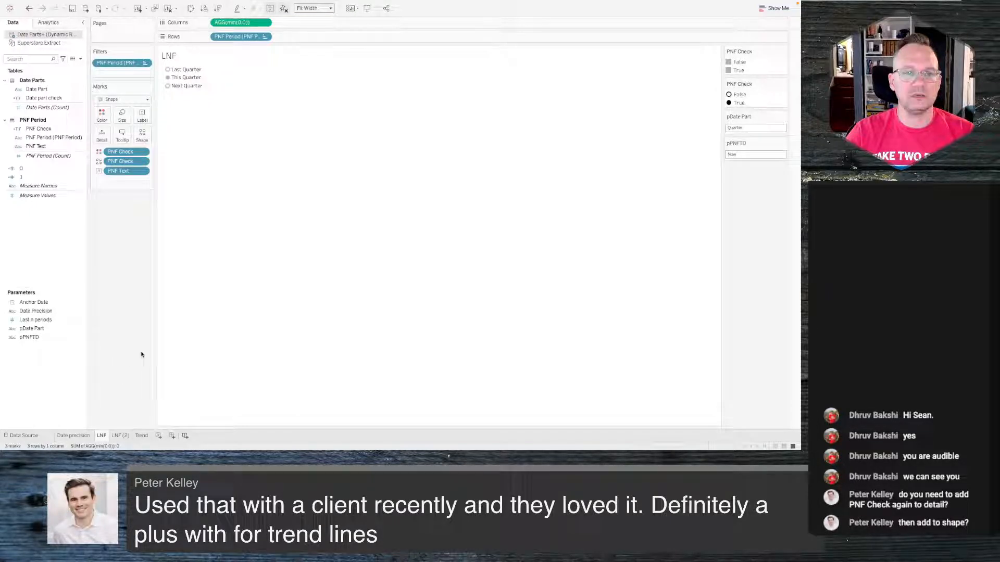
{"action": "left_click", "coordinate": [78, 437]}
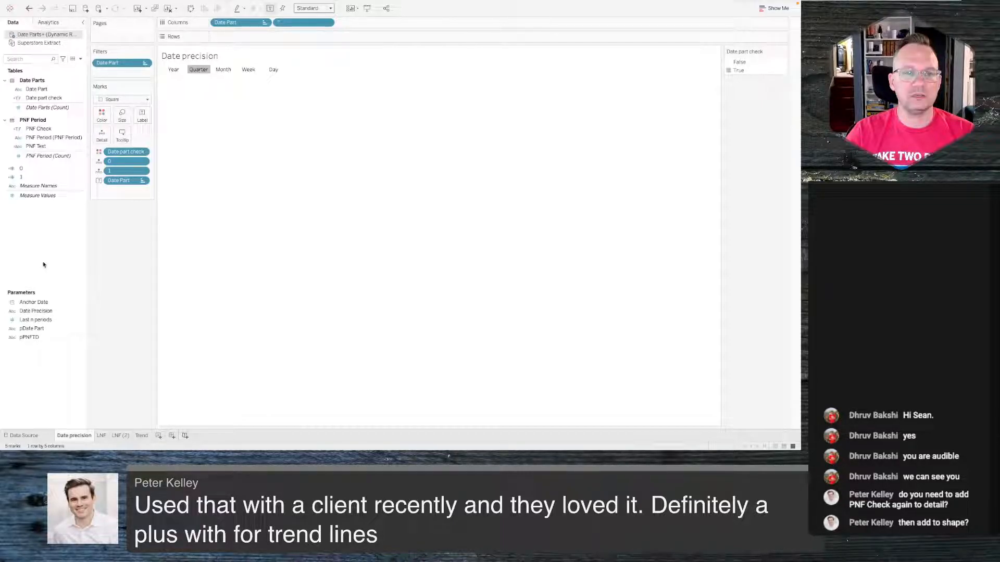
- Create a calculated field named 'Date Filter' in the Date Parts data source and enlarge its editor
{"action": "right_click", "coordinate": [37, 219]}
{"action": "left_click", "coordinate": [46, 223]}
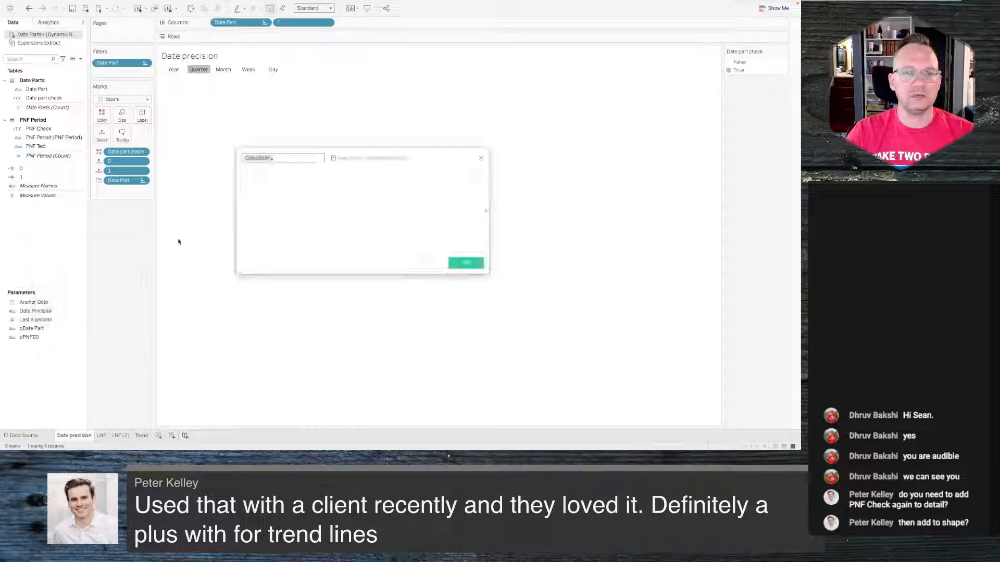
{"action": "left_click_drag", "start_coordinate": [393, 159], "coordinate": [394, 48]}
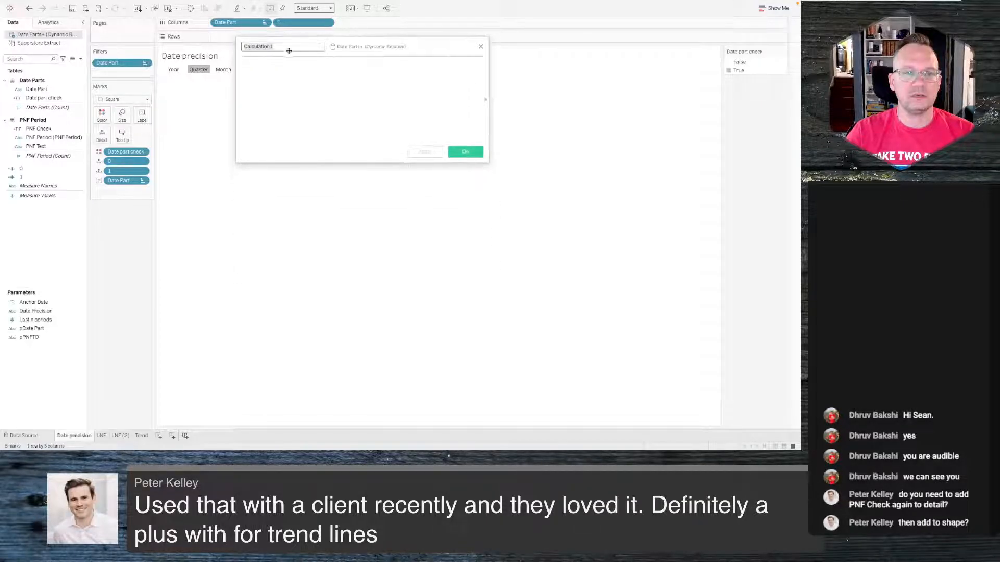
{"action": "left_click_drag", "start_coordinate": [486, 160], "coordinate": [733, 434]}
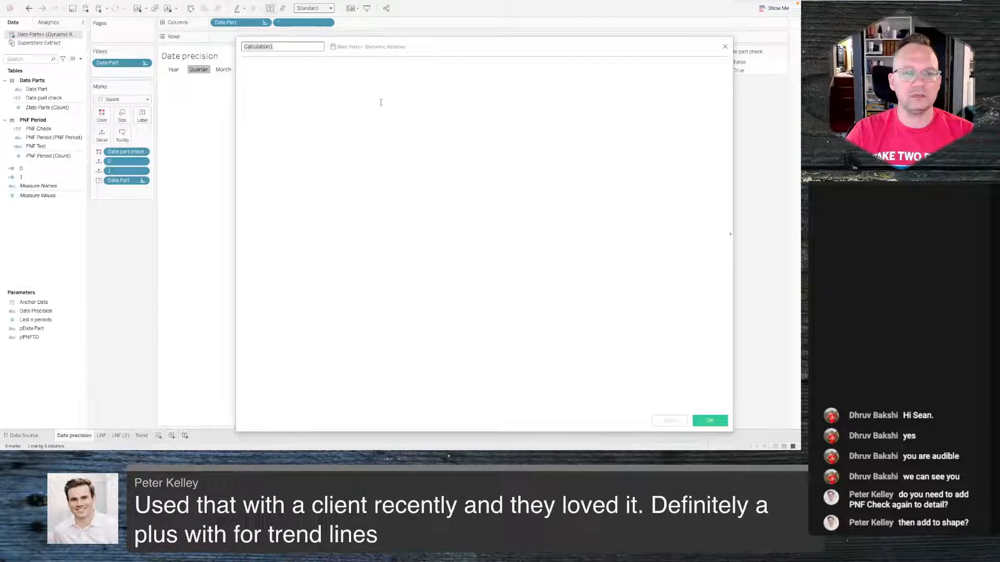
{"action": "type", "text": "Date Filter"}
{"action": "key", "text": "Tab"}
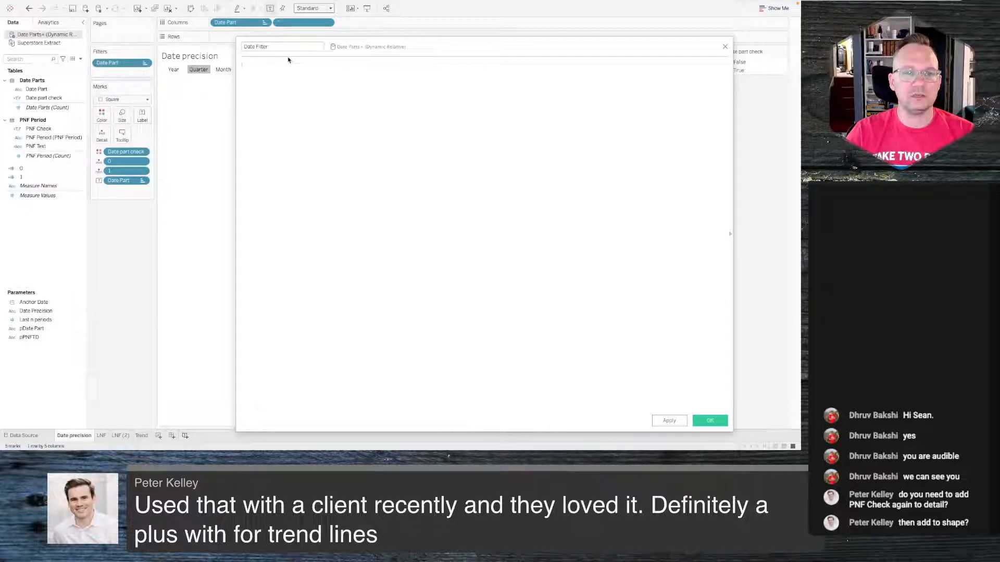
- Start the formula with CASE [pDate Part] WHEN 'Day' then
{"action": "type", "text": "CASE  pf"}
{"action": "key", "text": "BackSpace"}
{"action": "type", "text": "d"}
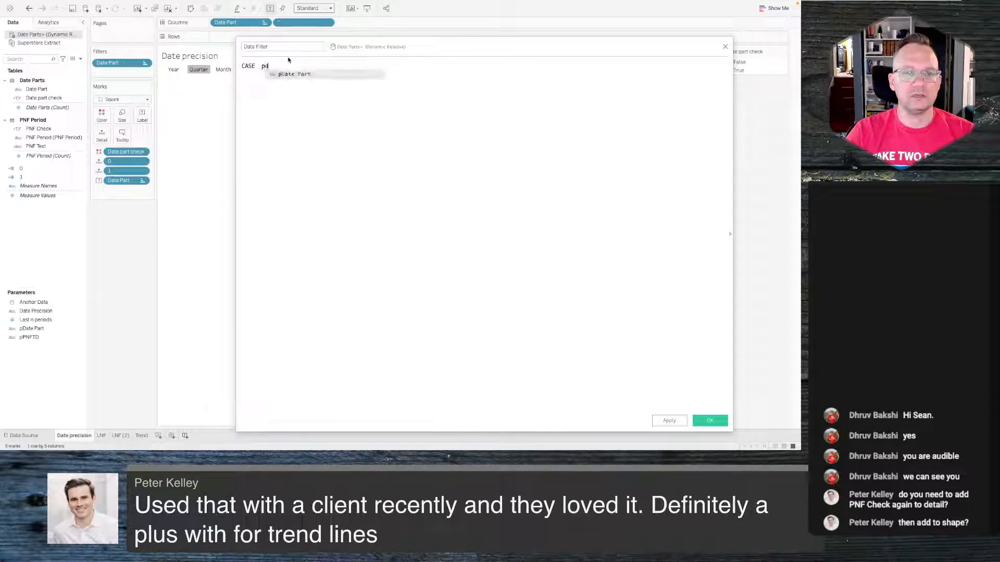
{"action": "key", "text": "Return"}
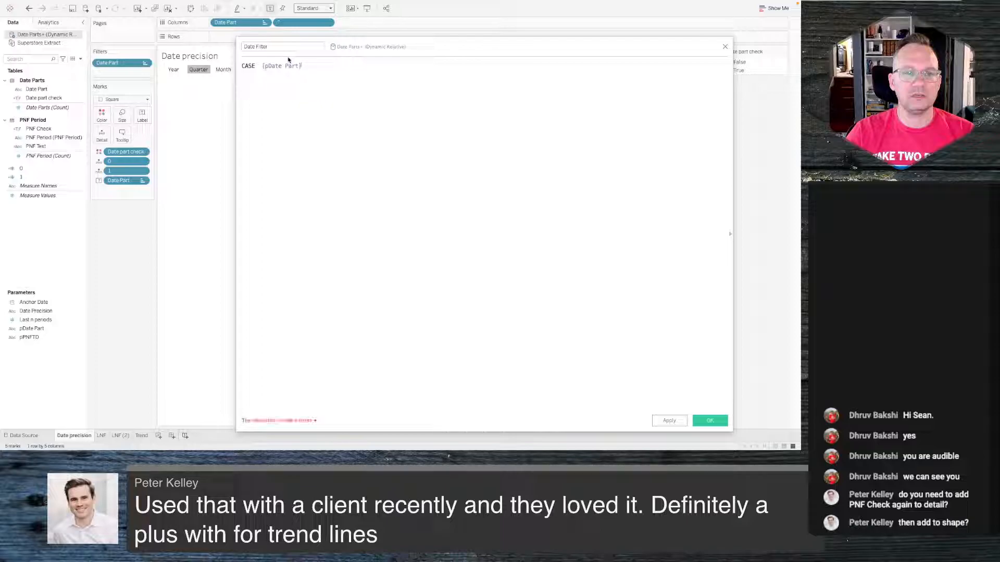
{"action": "key", "text": "Return"}
{"action": "type", "text": "WHEN '"}
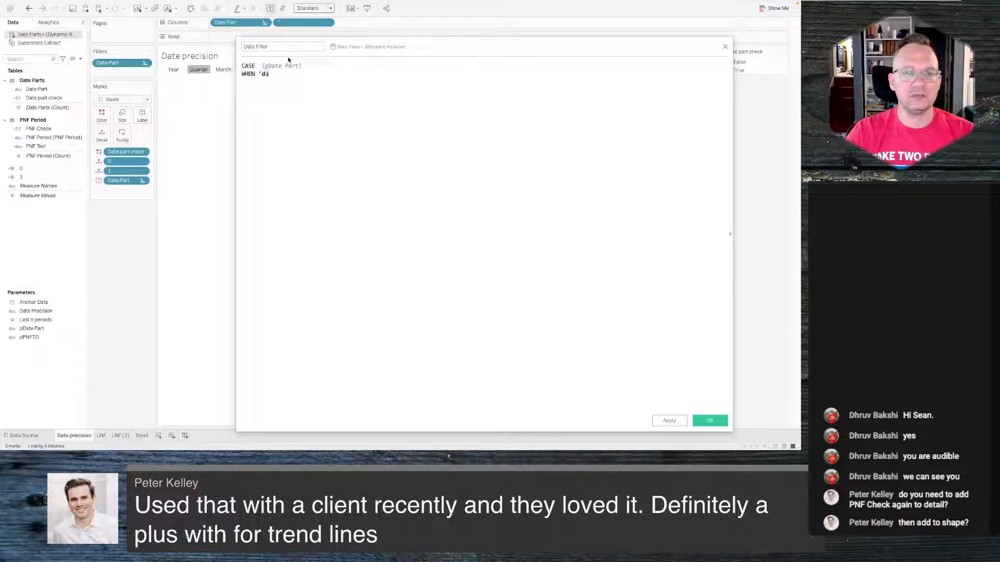
{"action": "type", "text": "Day' then"}
{"action": "key", "text": "Tab"}
{"action": "key", "text": "Tab"}
{"action": "key", "text": "Tab"}
{"action": "key", "text": "Tab"}
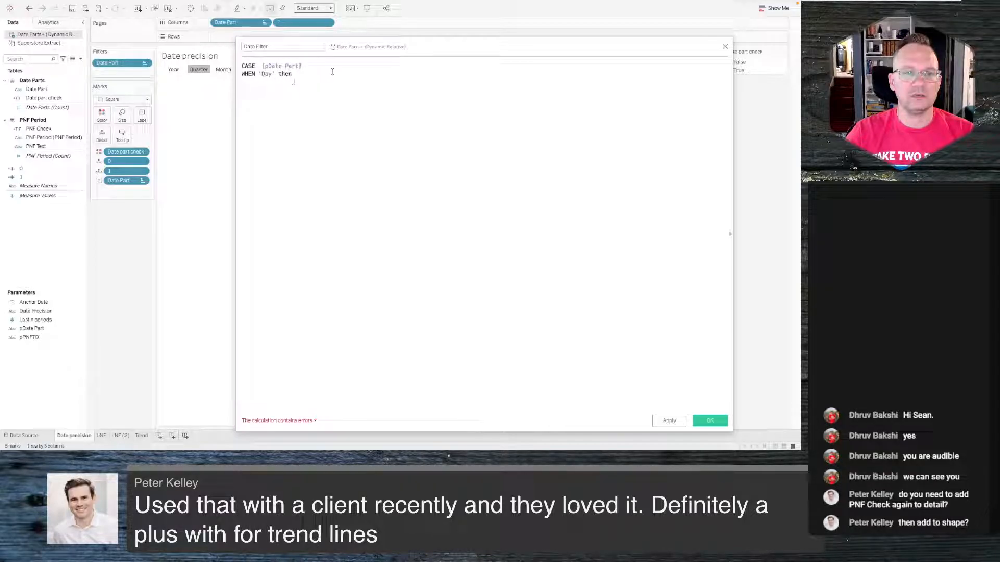
- Add a nested CASE [pPNFTD] with a WHEN "Now" then branch referencing the Anchor part field from Superstore Extract
{"action": "type", "text": "CASE "}
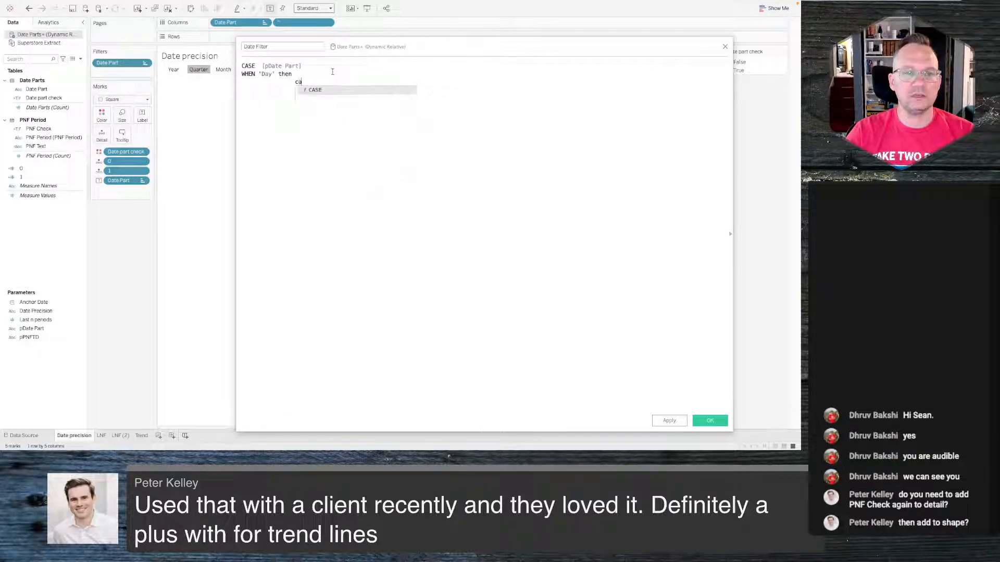
{"action": "type", "text": "pnf"}
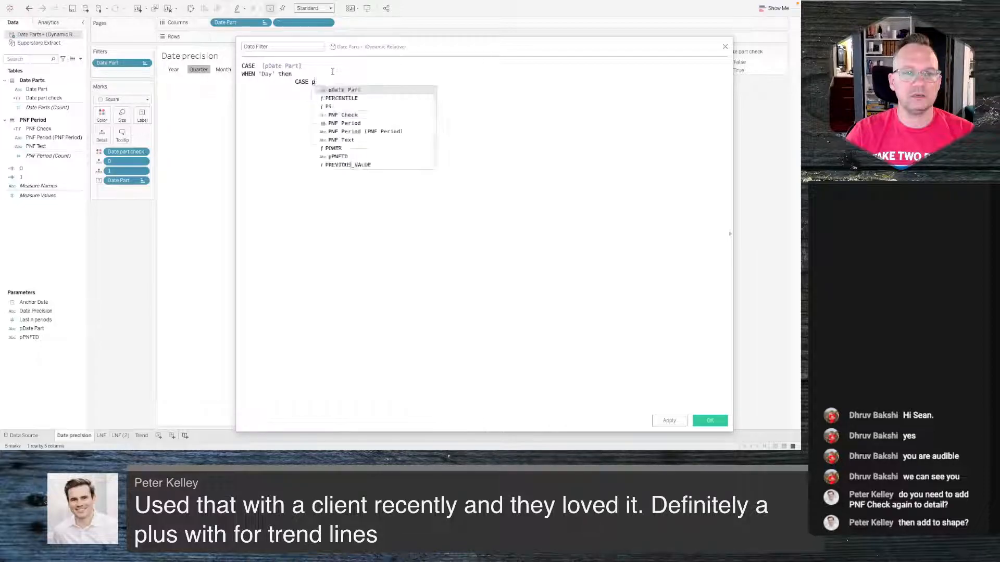
{"action": "key", "text": "Down"}
{"action": "key", "text": "Down"}
{"action": "key", "text": "Down"}
{"action": "key", "text": "Down"}
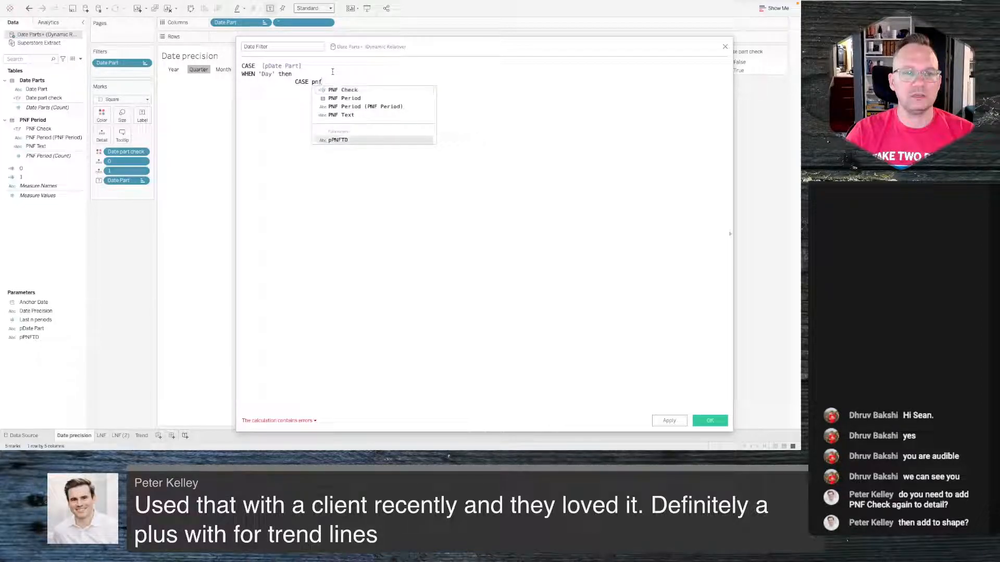
{"action": "key", "text": "Return"}
{"action": "key", "text": "Return"}
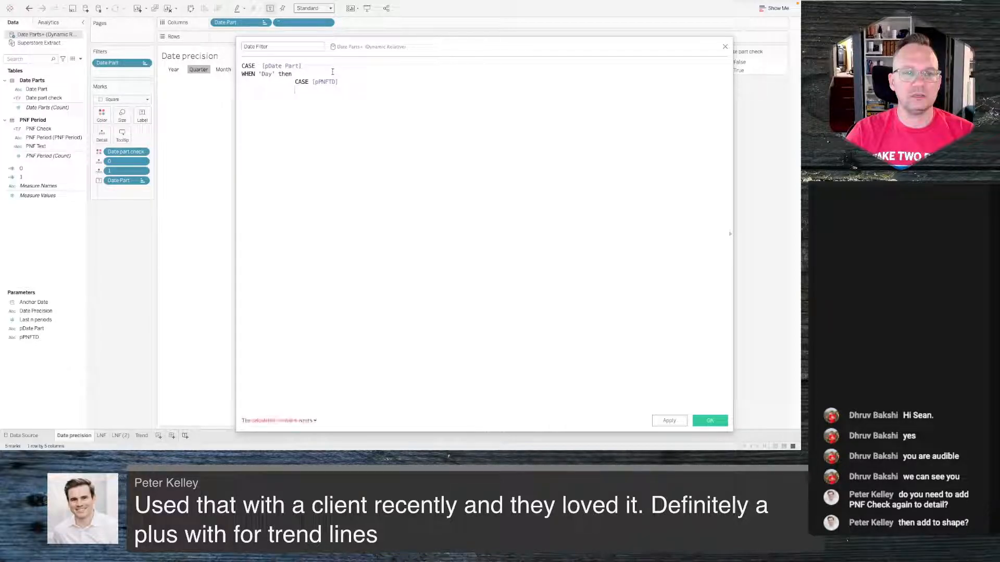
{"action": "type", "text": "whe"}
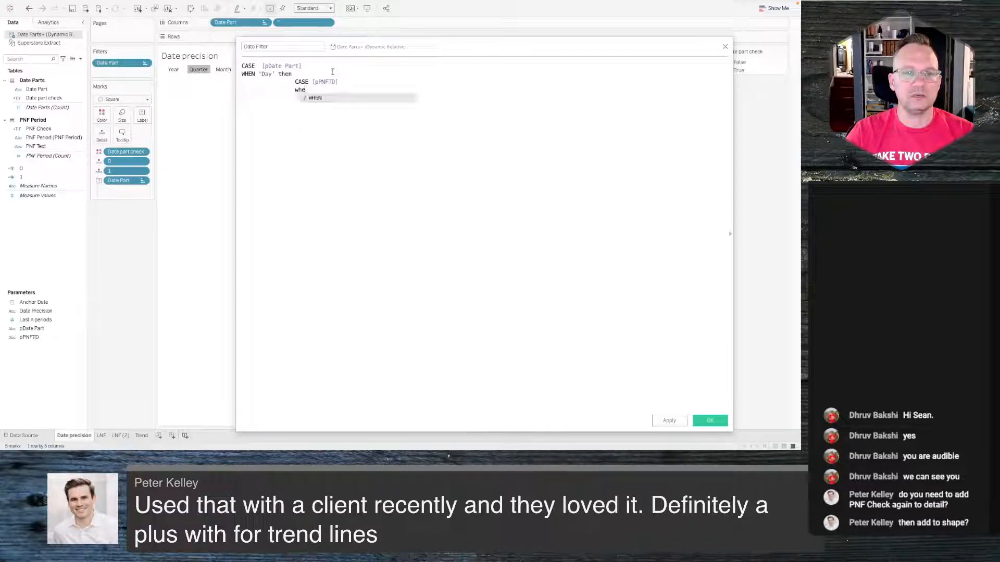
{"action": "type", "text": "n \"now"}
{"action": "key", "text": "BackSpace"}
{"action": "key", "text": "BackSpace"}
{"action": "key", "text": "BackSpace"}
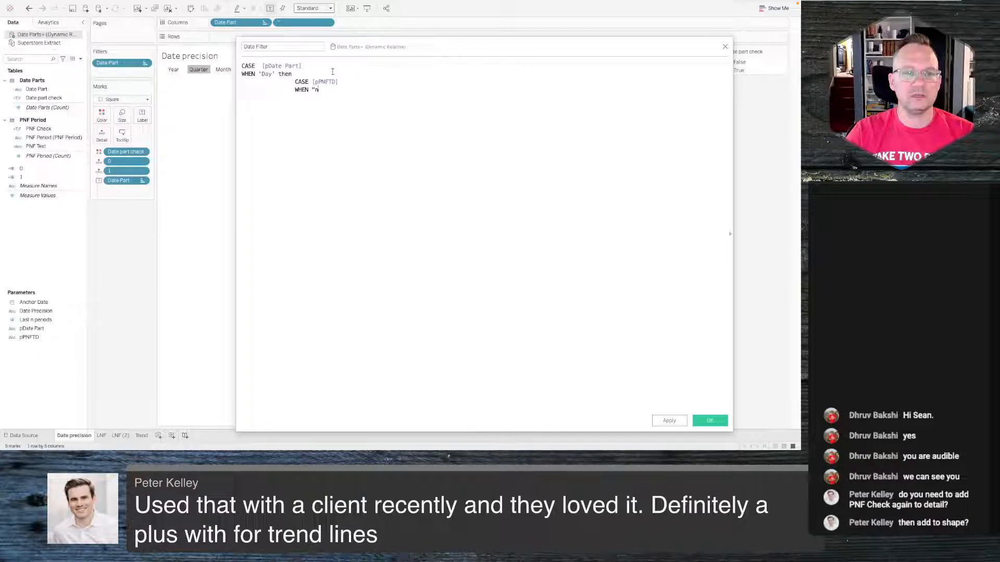
{"action": "type", "text": "Now\" then anch"}
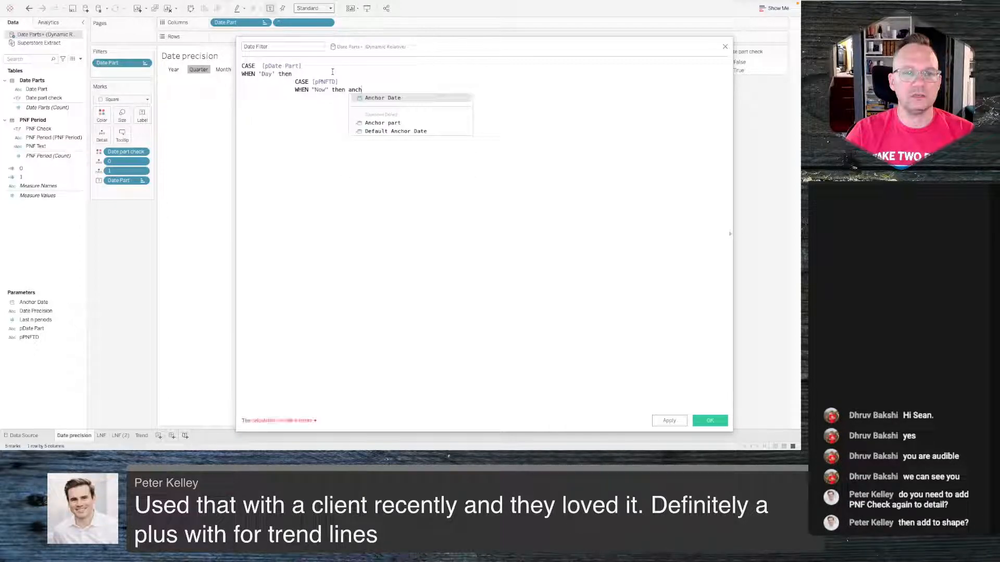
{"action": "key", "text": "Up"}
{"action": "key", "text": "Up"}
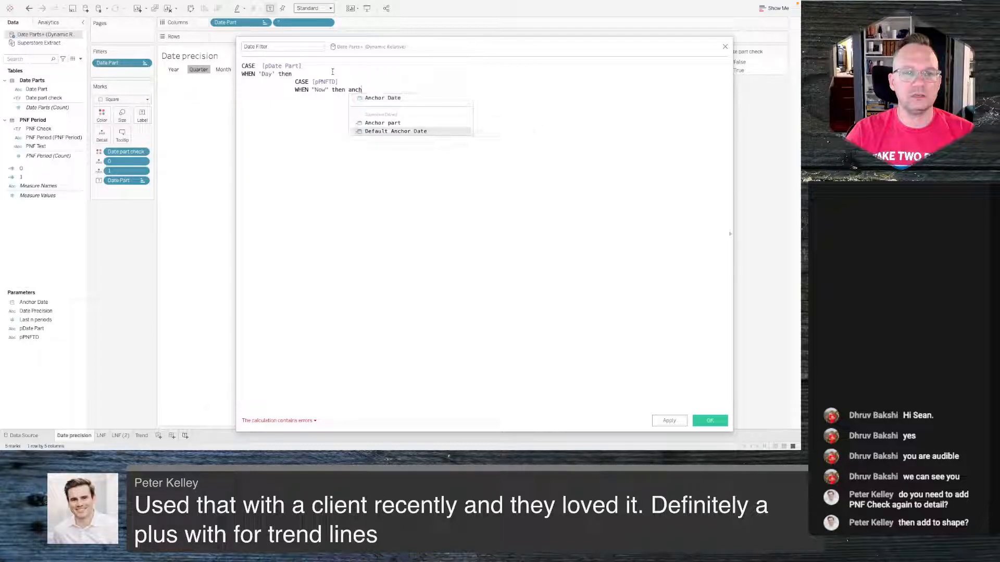
{"action": "key", "text": "Return"}
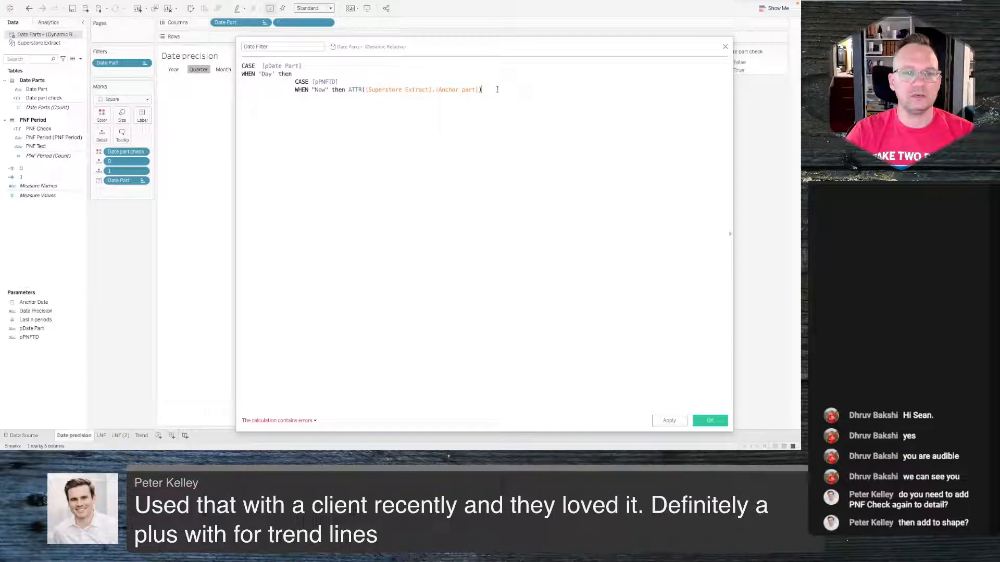
- Cut the whole formula and close the calculation editor without saving
{"action": "key", "text": "ctrl+a"}
{"action": "key", "text": "ctrl+c"}
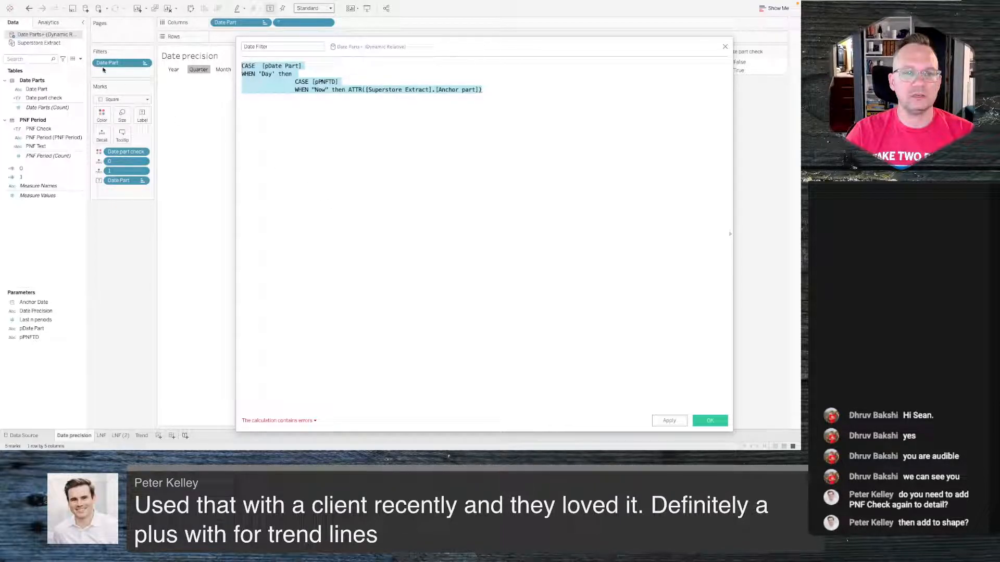
{"action": "key", "text": "BackSpace"}
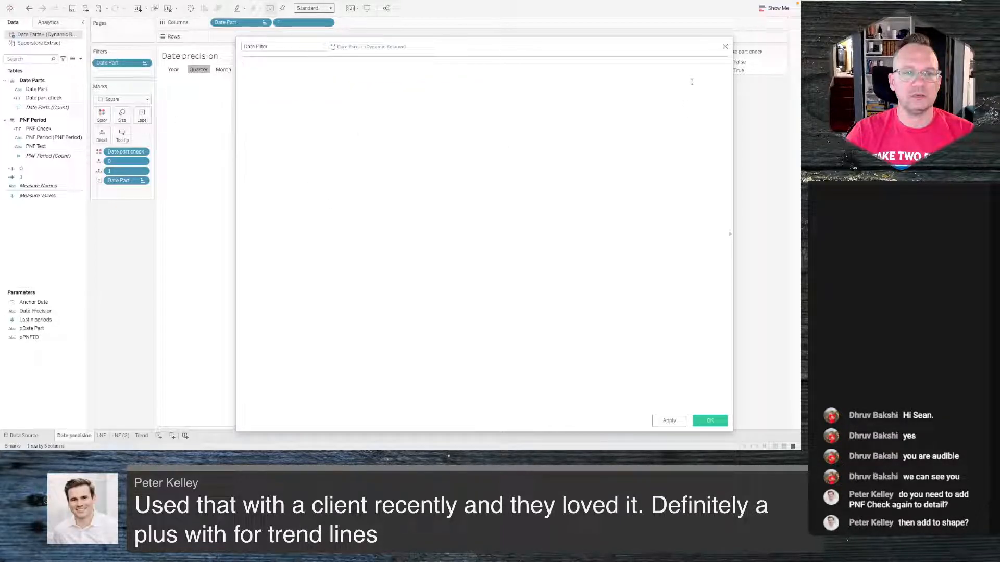
{"action": "left_click", "coordinate": [724, 47]}
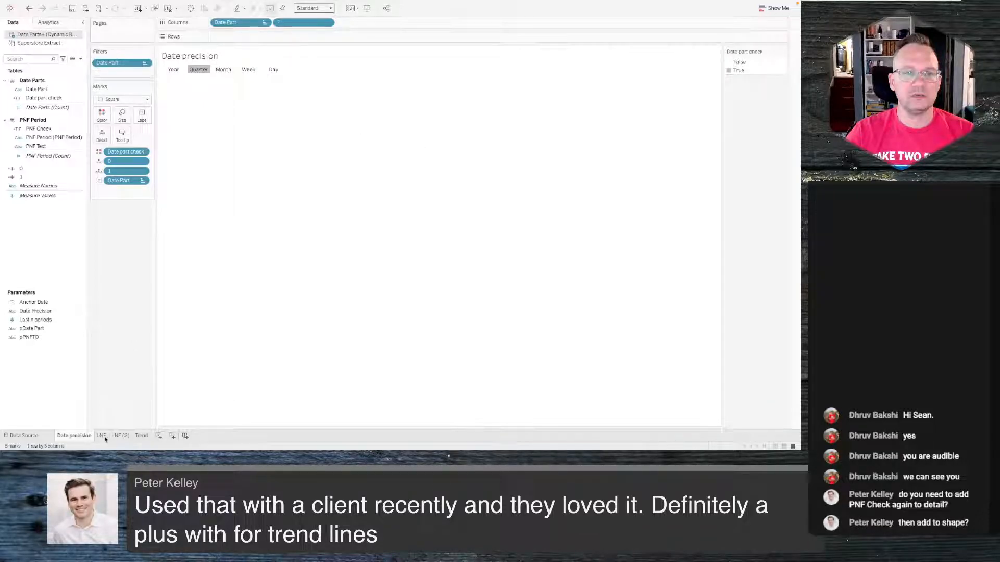
- On the Trend sheet, create a 'Date Filter' calculated field in Superstore Extract and paste the formula
{"action": "left_click", "coordinate": [142, 435]}
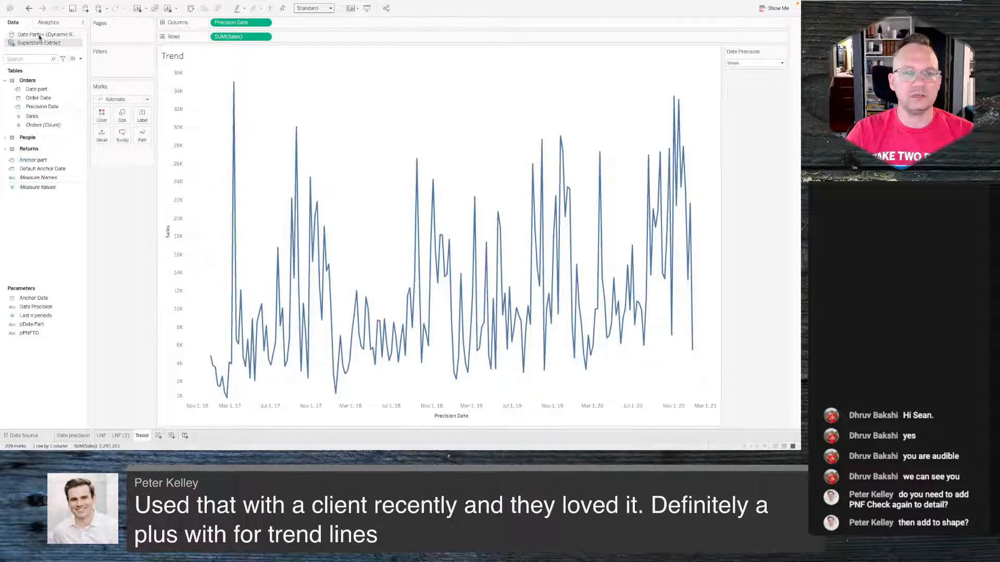
{"action": "right_click", "coordinate": [43, 225]}
{"action": "left_click", "coordinate": [60, 230]}
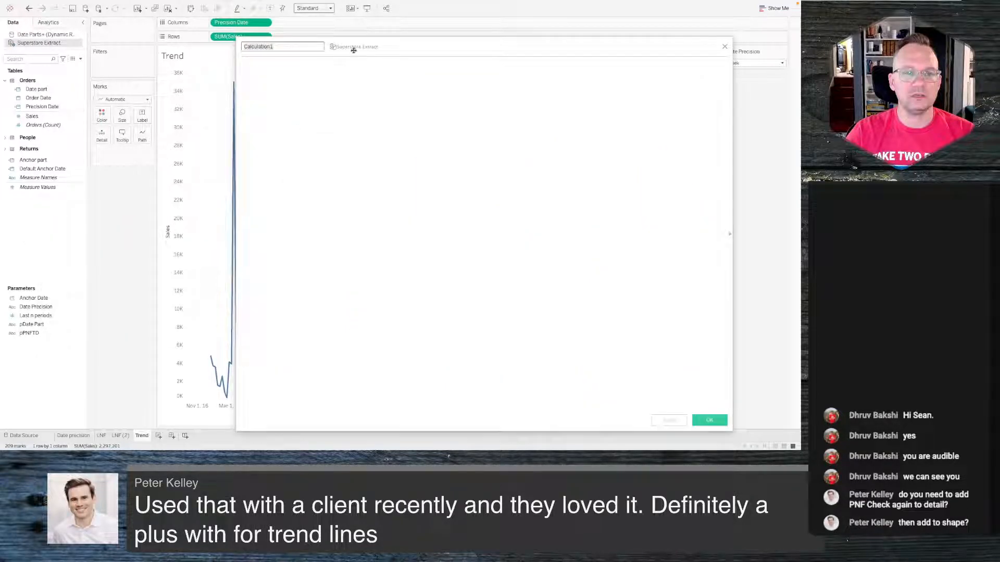
{"action": "type", "text": "Date Filter"}
{"action": "key", "text": "Tab"}
{"action": "key", "text": "ctrl+v"}
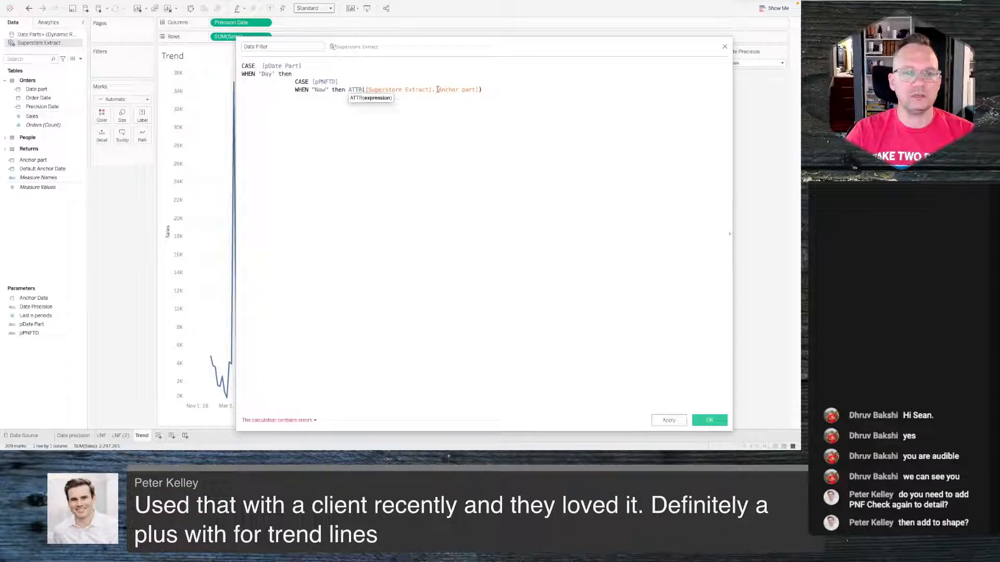
- Change the Now branch to [Anchor part] = [Date part], removing the ATTR wrapper
{"action": "left_click_drag", "start_coordinate": [437, 90], "coordinate": [348, 89]}
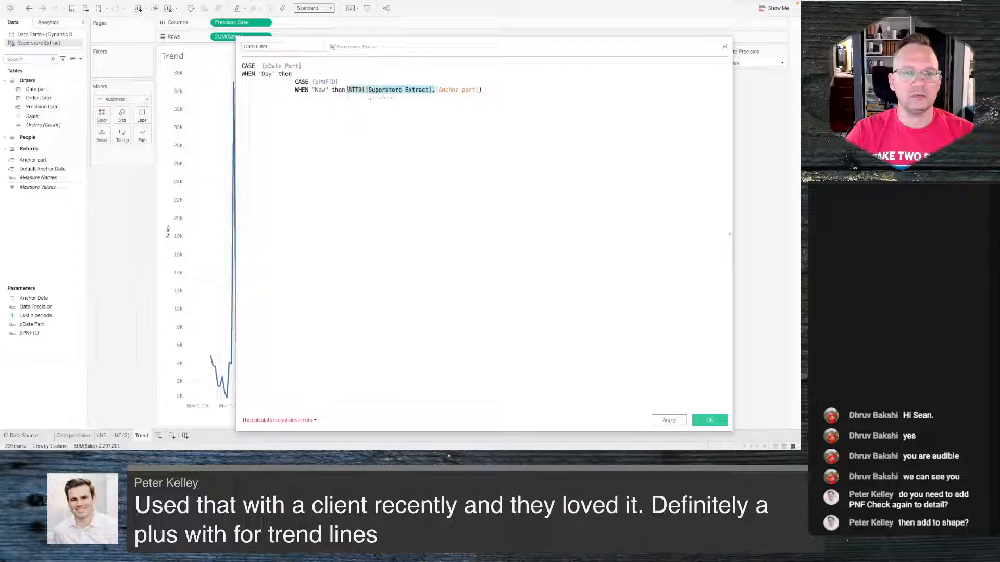
{"action": "key", "text": "BackSpace"}
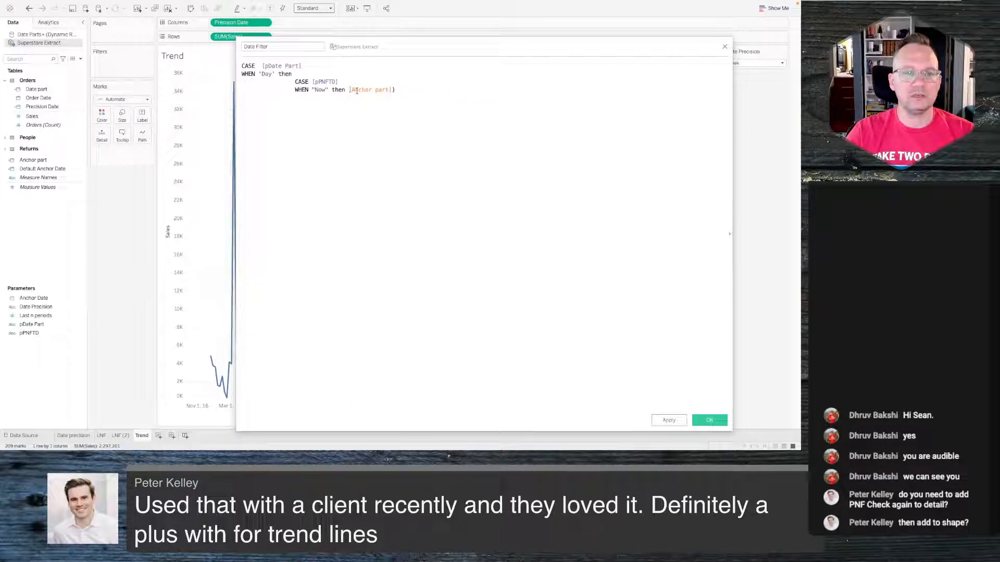
{"action": "left_click", "coordinate": [400, 88]}
{"action": "key", "text": "BackSpace"}
{"action": "type", "text": "e"}
{"action": "type", "text": "date"}
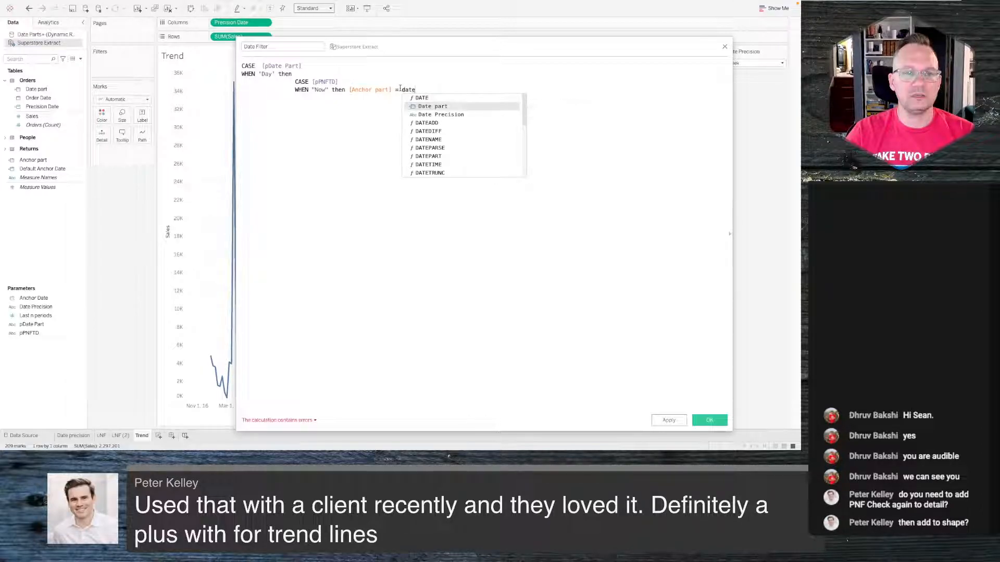
{"action": "key", "text": "Return"}
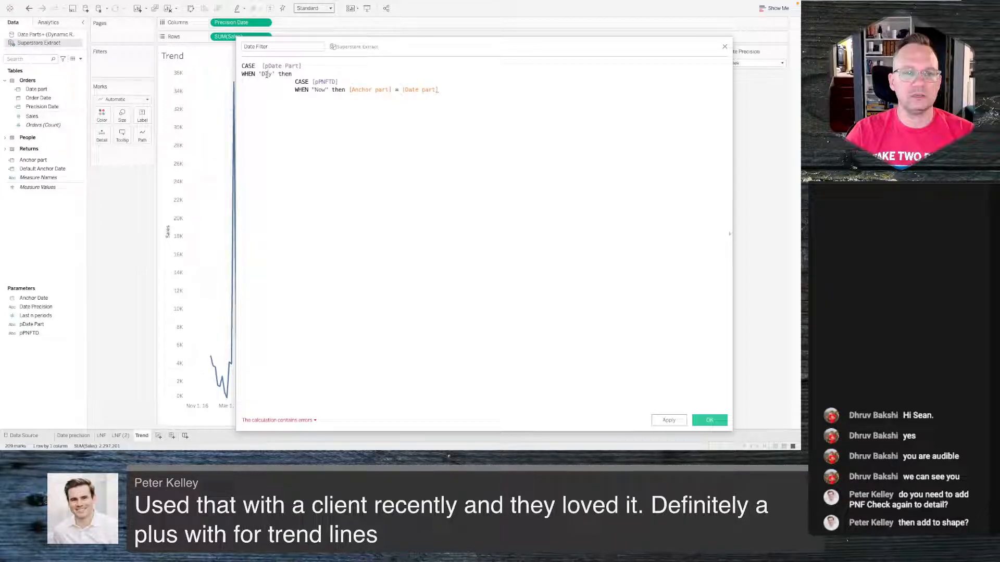
- Begin a WHEN "Previous" then branch with a DATEADD call on a new line
{"action": "left_click", "coordinate": [55, 307]}
{"action": "key", "text": "Return"}
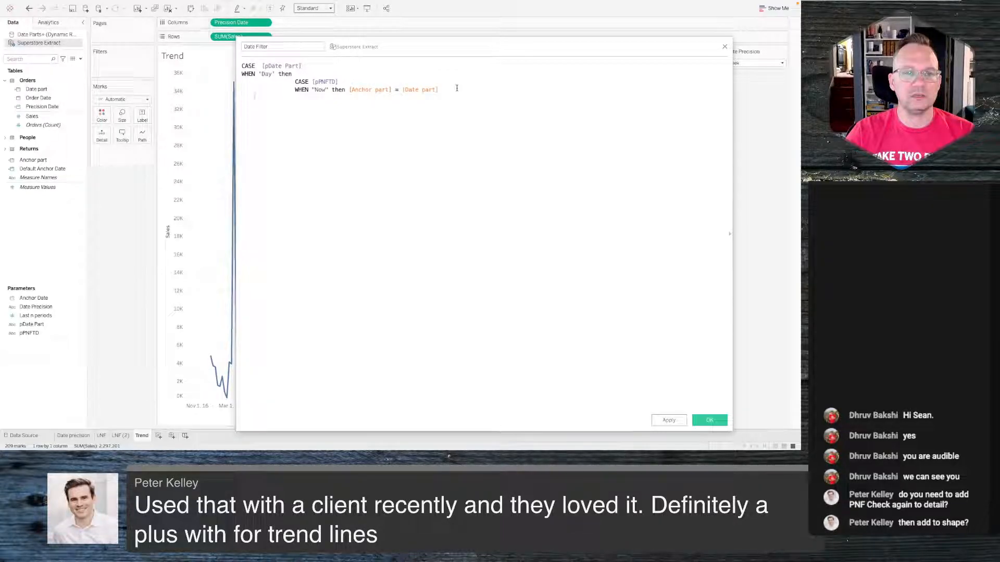
{"action": "type", "text": "wh"}
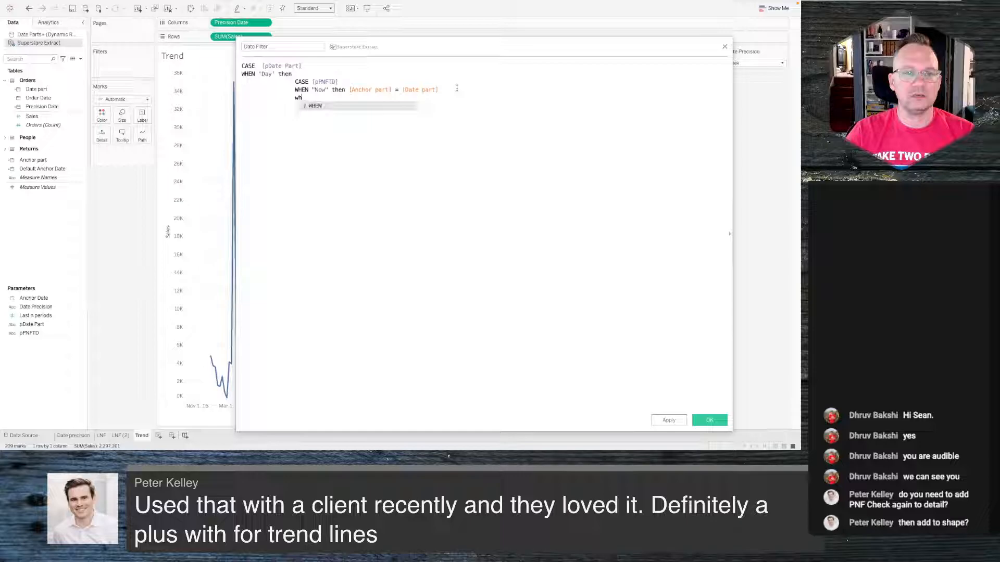
{"action": "key", "text": "Return"}
{"action": "type", "text": "\""}
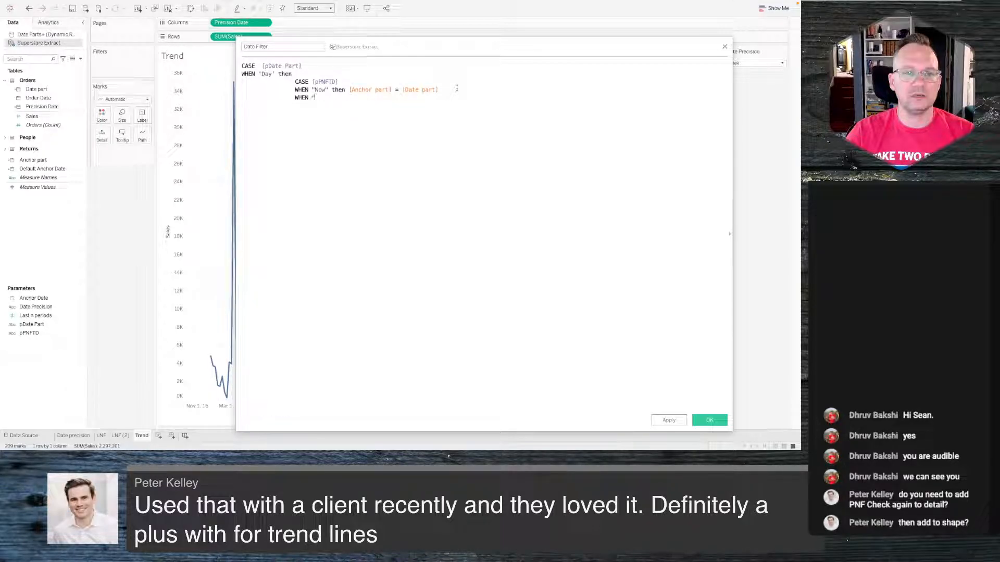
{"action": "type", "text": "Now"}
{"action": "key", "text": "BackSpace"}
{"action": "key", "text": "BackSpace"}
{"action": "type", "text": "Previous\" then DATEADD("}
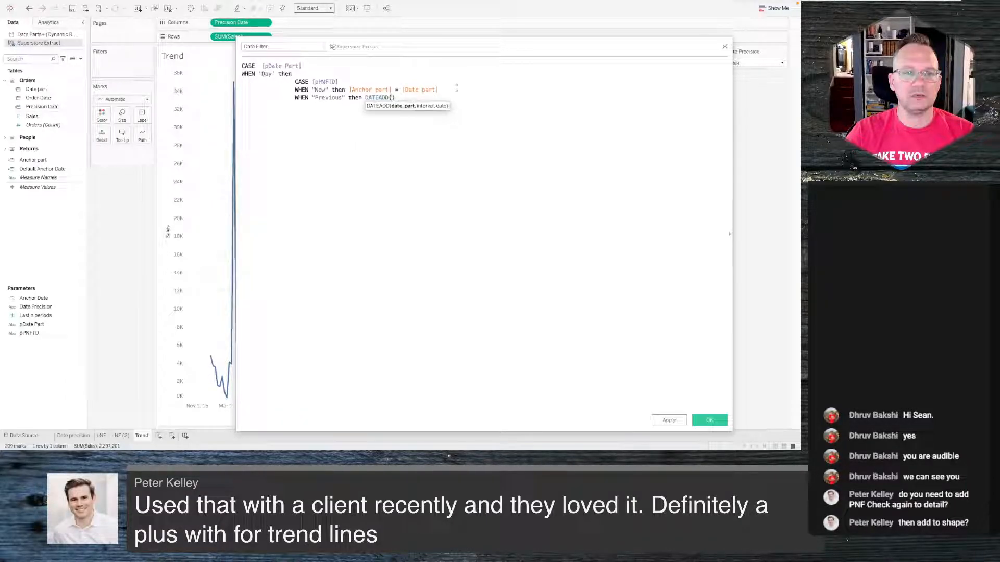
{"action": "type", "text": "'day',"}
- Complete the Previous branch as DATEADD('day',-1,[Anchor Date]) = [Date part]
{"action": "type", "text": "-1,"}
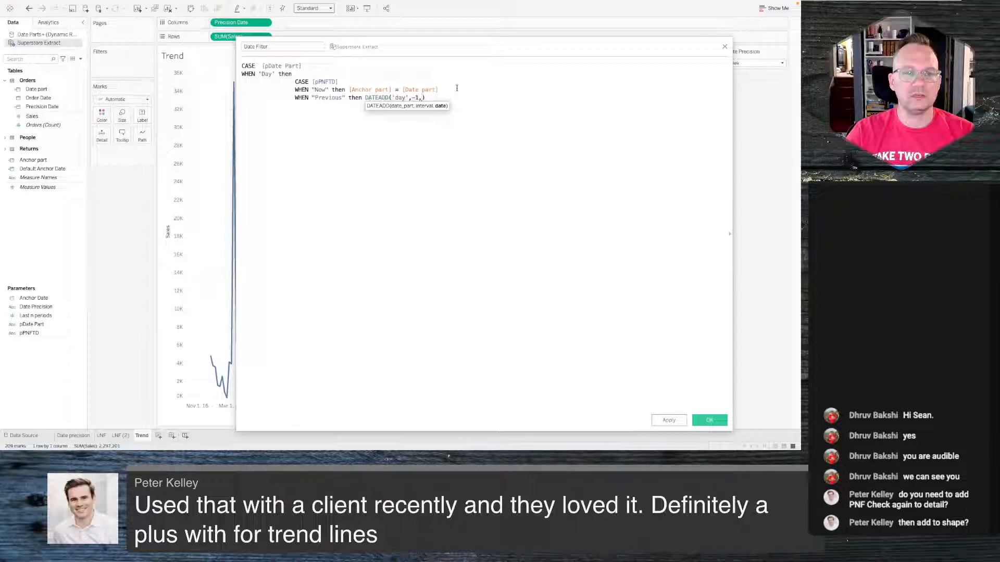
{"action": "type", "text": "anc"}
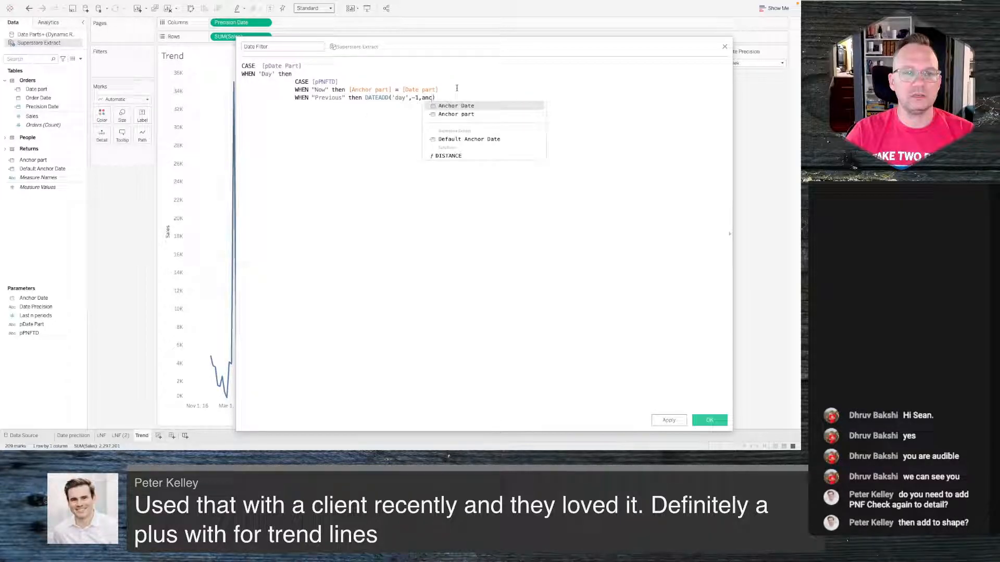
{"action": "key", "text": "Return"}
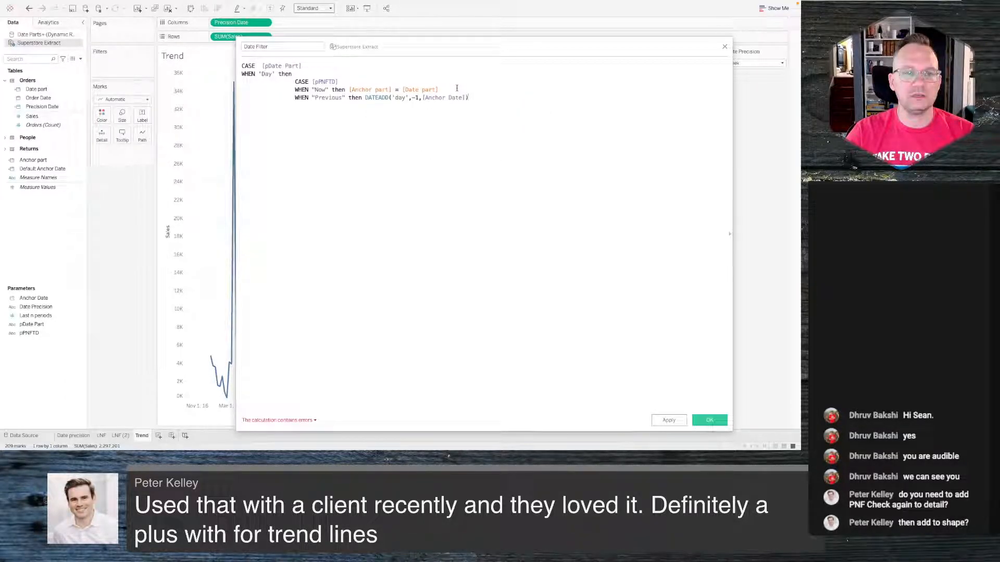
{"action": "type", "text": "= date"}
{"action": "key", "text": "Return"}
{"action": "key", "text": "Return"}
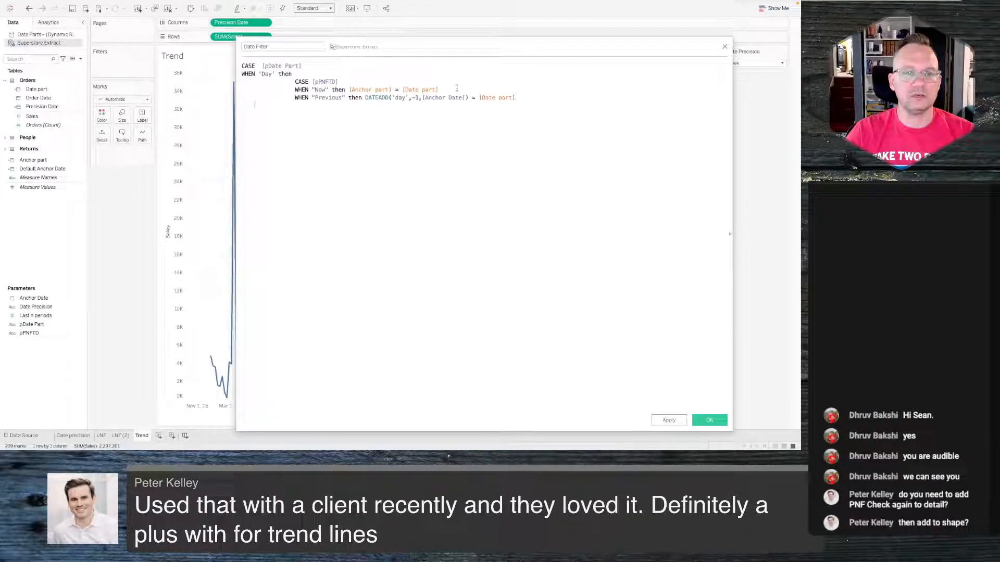
- Start a WHEN "Future" branch on a new indented line
{"action": "key", "text": "Tab"}
{"action": "type", "text": "WHEN \"Future\""}
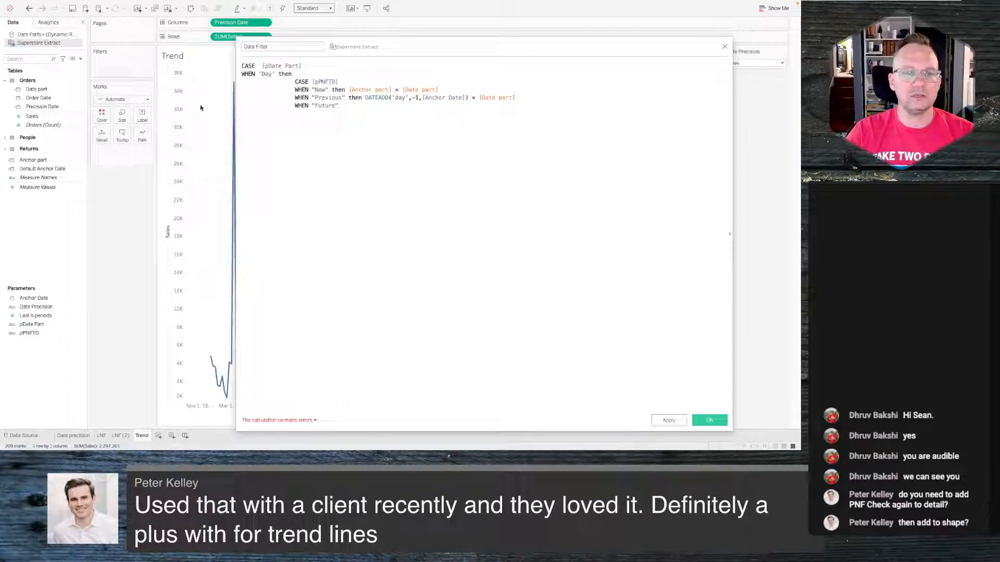
- Replace the Day section with the pasted Now, Previous, Future, Last, Next and To Date branches ending in END
{"action": "left_click_drag", "start_coordinate": [370, 106], "coordinate": [236, 73]}
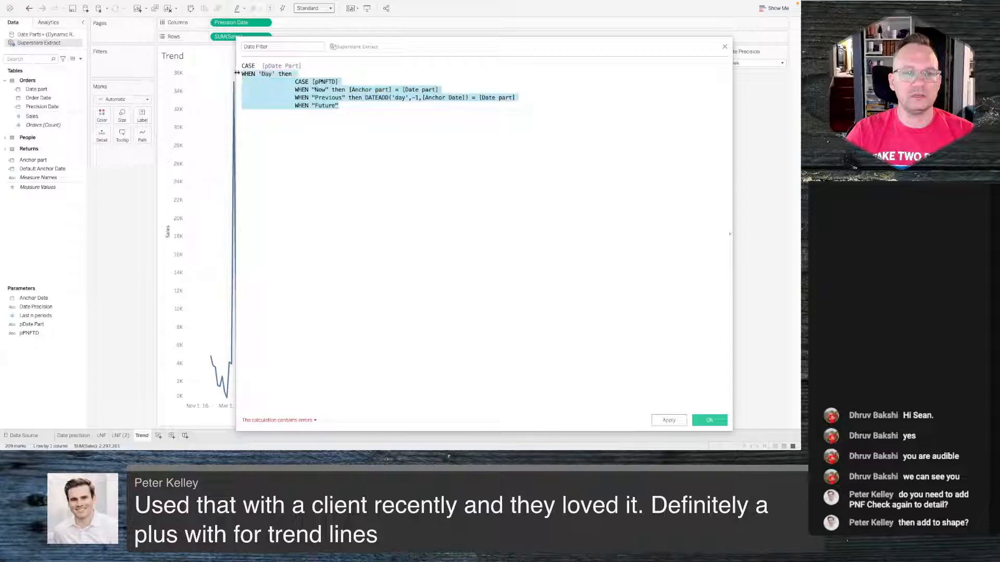
{"action": "type", "text": "when 'Day' then \t\tCASE [pPNFTD] \t\twhen 'Now' then [Anchor part] = [Date part] \t\twhen 'Previous' then DATEADD('day',-1,[Anchor part]) = [Date part] \t\twhen 'Future' then dateadd('day',1,[Anchor part]) = [Date part] \t\twhen 'Last' then [Date part] > DATEADD('day',-[Previous n],[Anchor part]) and [Date part]<=[Anchor part] \t\twhen 'Next' then [Date part] < DATEADD('day',[Previous n],[Anchor part]) and [Date part]>=[Anchor part] \t\twhen 'To Date' then [Date part] >= [Anchor part] and [Order Date] <=[Anchor Date] \t\tEND"}
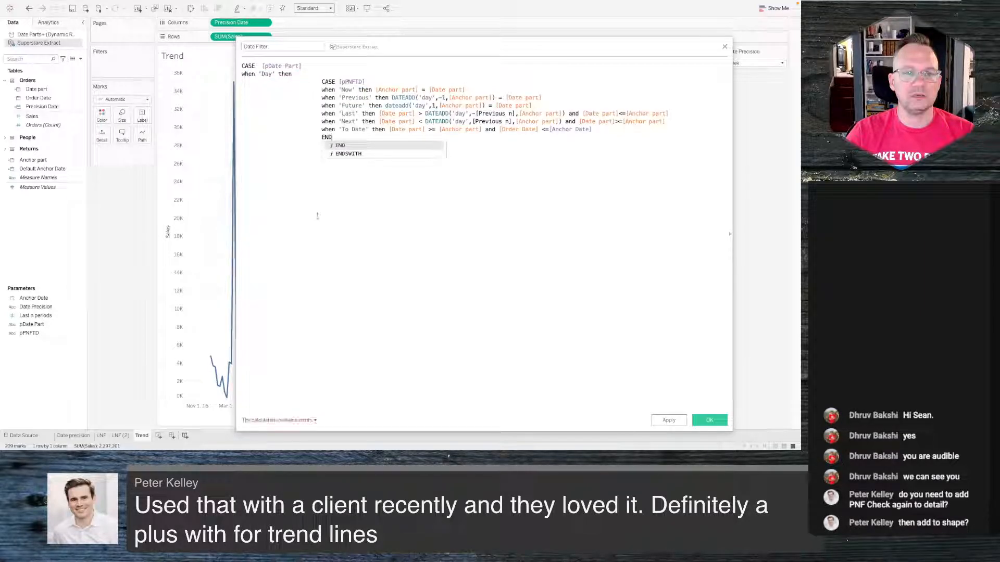
- Rename the Last n periods parameter to Previous n to match the formula's reference
{"action": "left_click", "coordinate": [366, 219]}
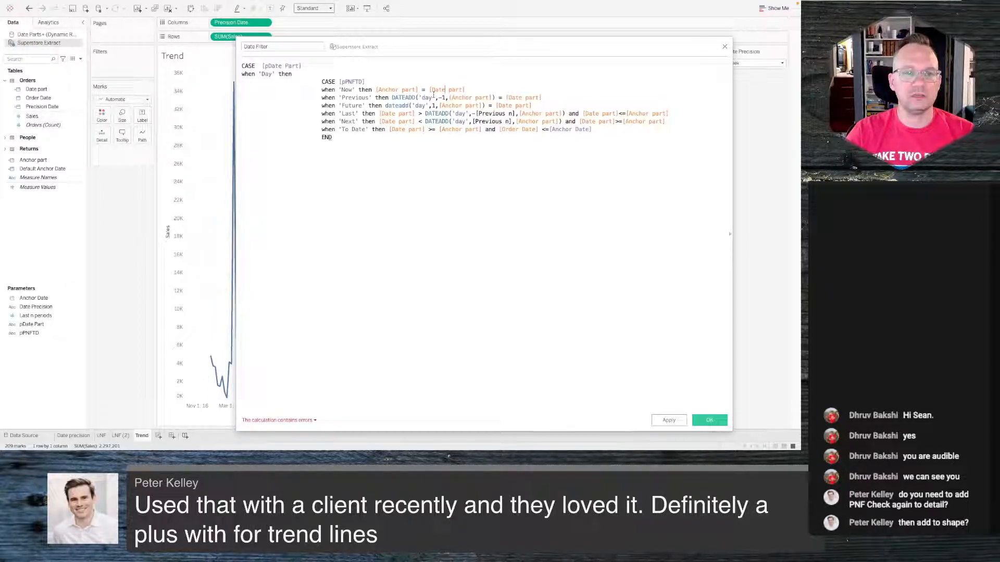
{"action": "left_click", "coordinate": [428, 98]}
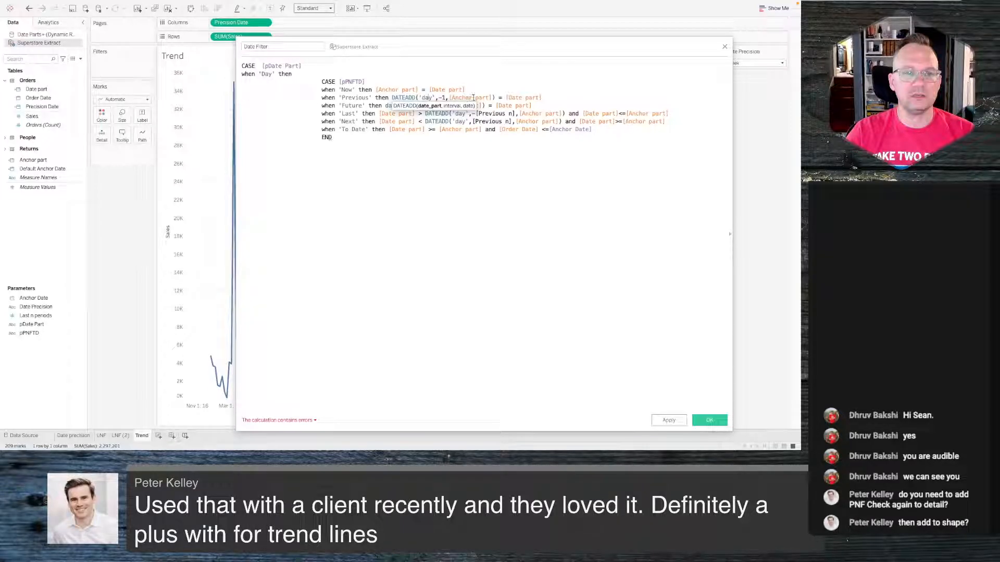
{"action": "left_click", "coordinate": [451, 129]}
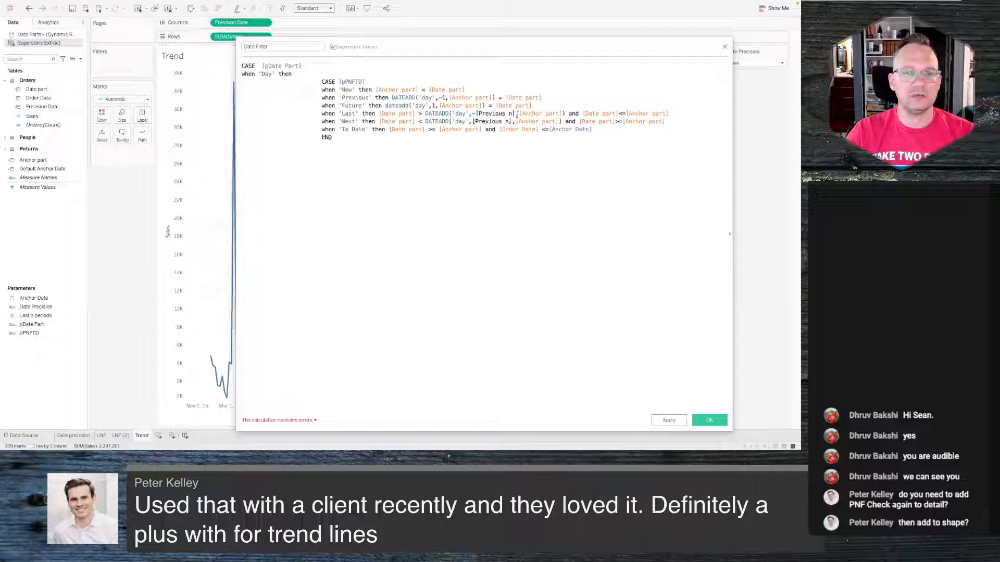
{"action": "left_click_drag", "start_coordinate": [515, 114], "coordinate": [476, 113]}
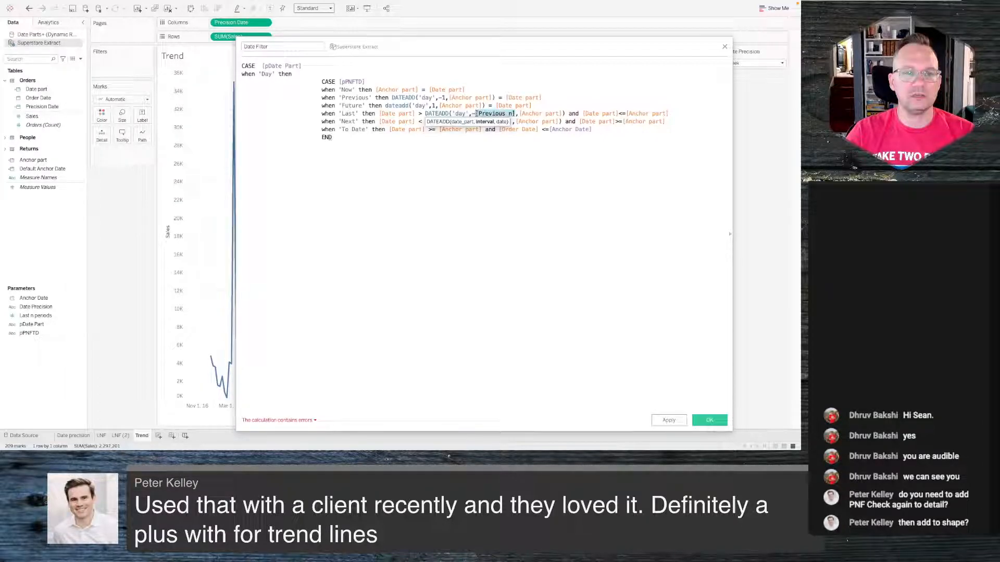
{"action": "left_click", "coordinate": [42, 316]}
{"action": "right_click", "coordinate": [42, 316]}
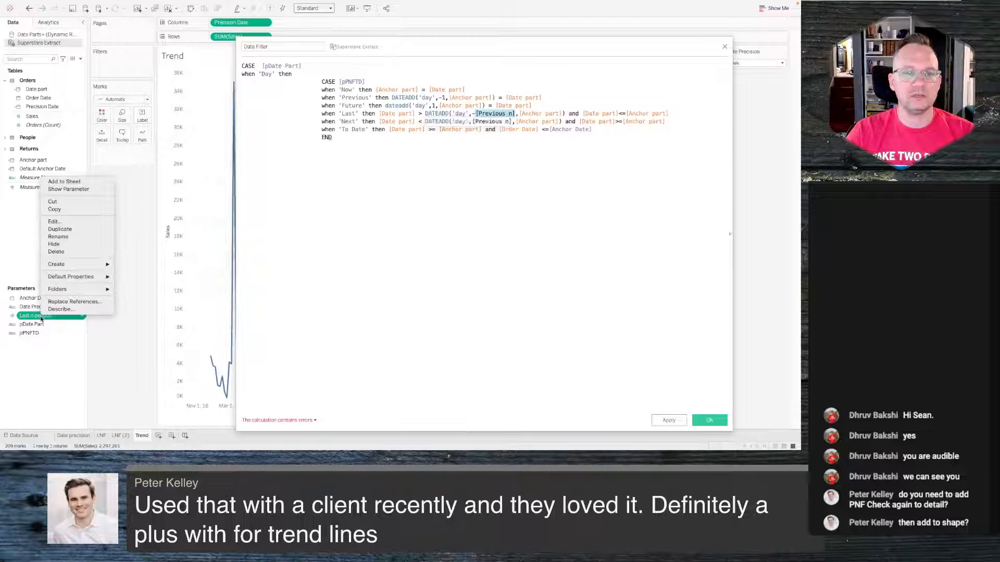
{"action": "left_click", "coordinate": [82, 236]}
{"action": "type", "text": "Previous"}
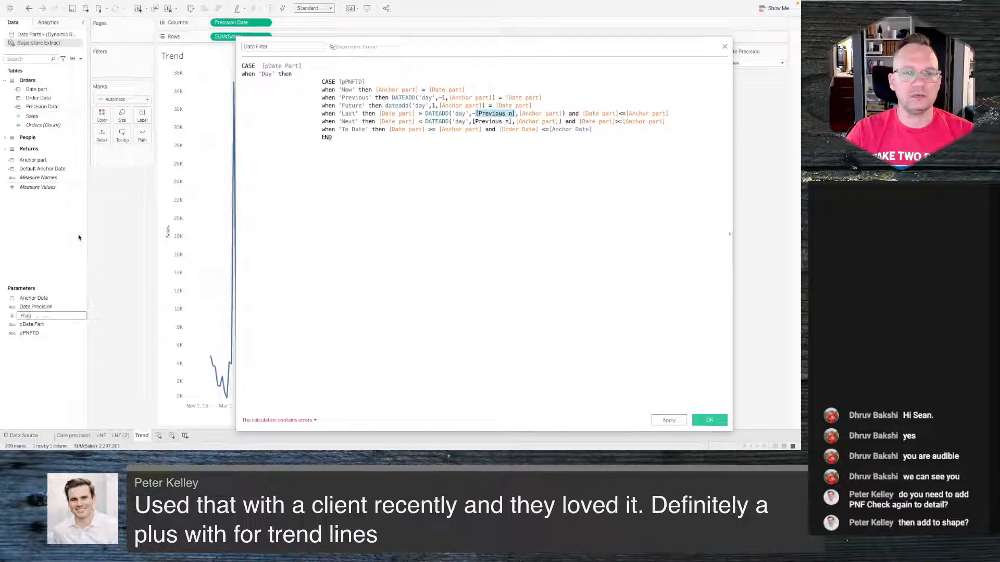
{"action": "type", "text": " n"}
{"action": "key", "text": "Return"}
- Re-enter the [Previous n] reference inside the Last branch's DATEADD
{"action": "left_click", "coordinate": [455, 181]}
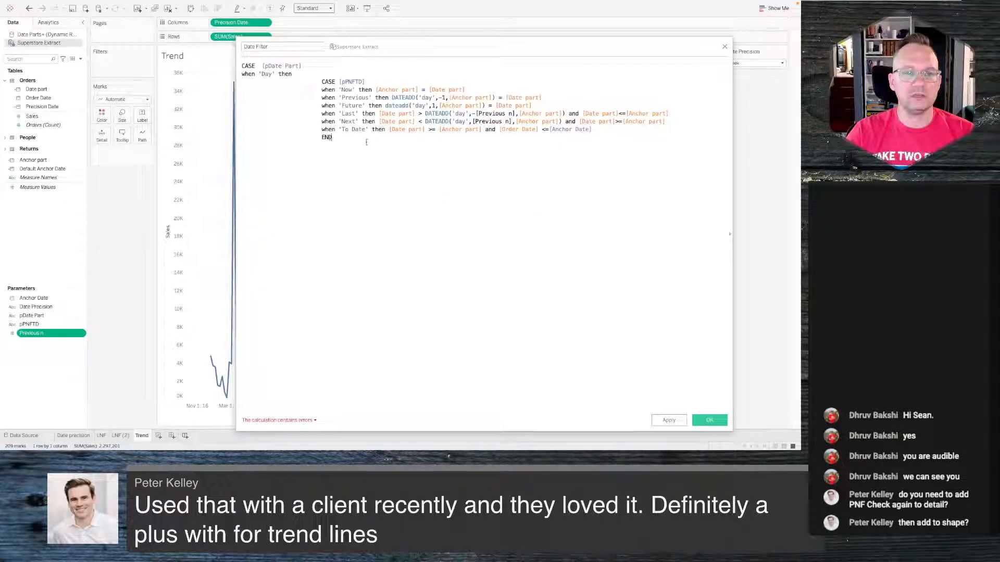
{"action": "left_click_drag", "start_coordinate": [362, 140], "coordinate": [240, 65]}
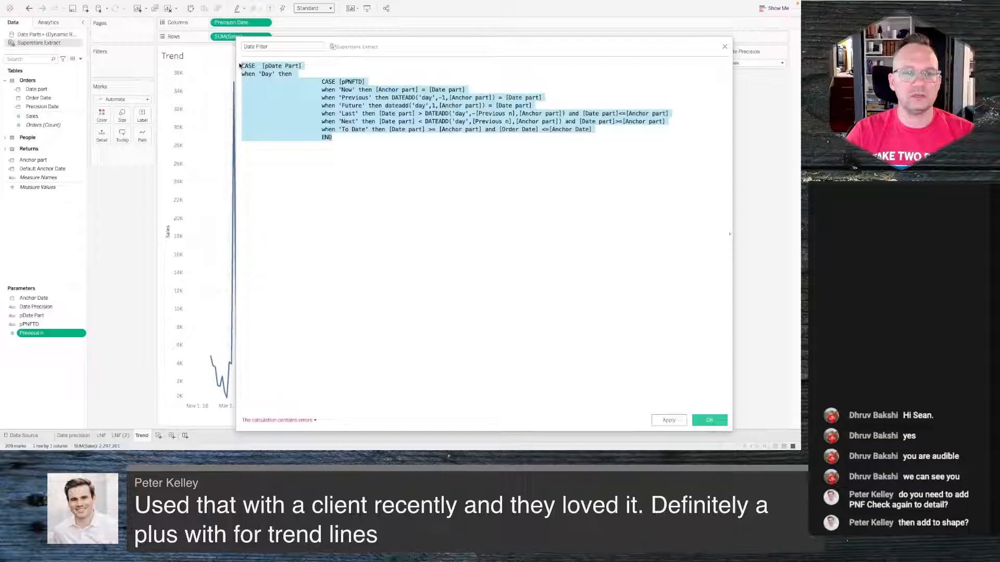
{"action": "left_click", "coordinate": [633, 174]}
{"action": "double_click", "coordinate": [502, 112]}
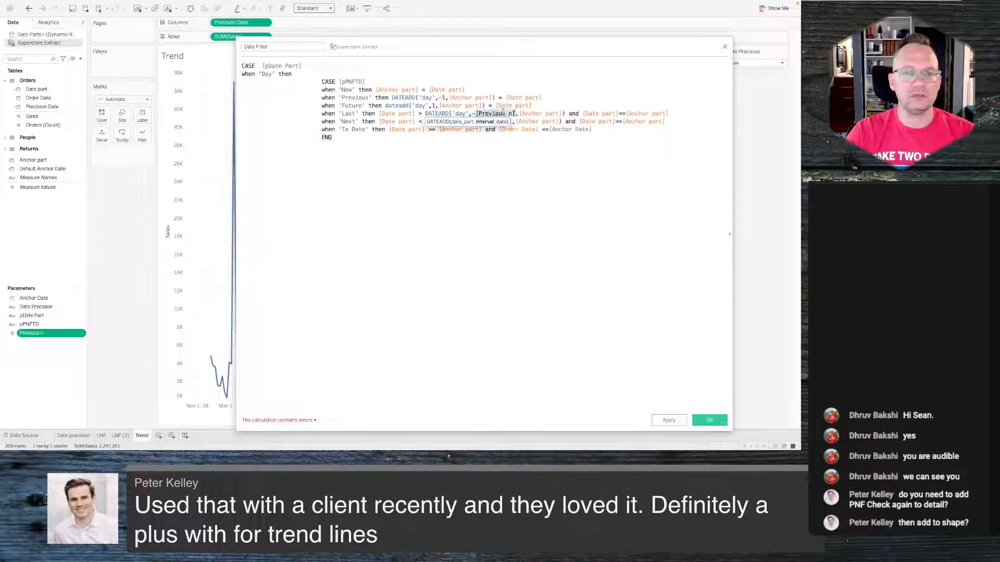
{"action": "type", "text": "[Previous n]"}
{"action": "key", "text": "Return"}
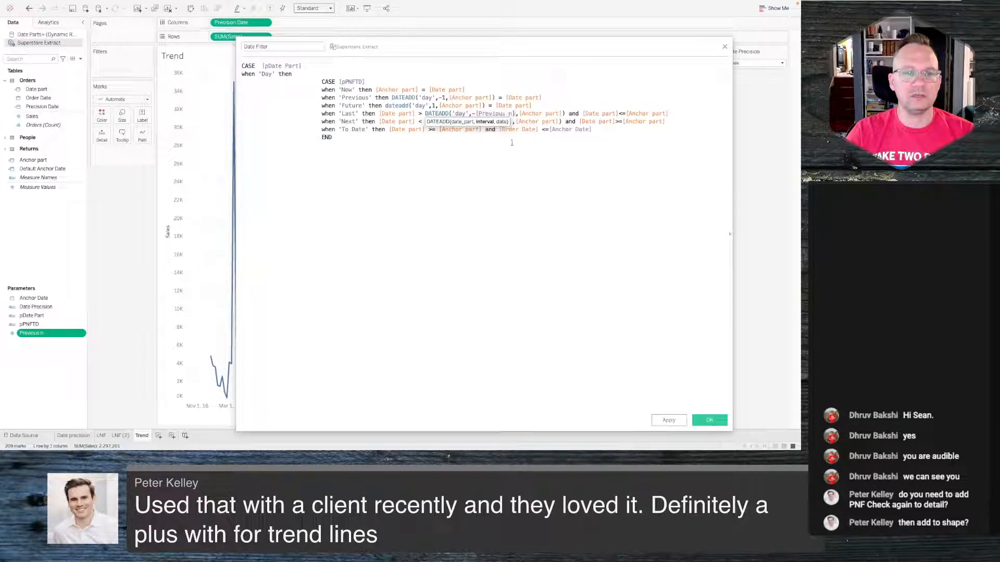
- Add a closing END on a new line and save the Date Filter calculation
{"action": "left_click", "coordinate": [509, 129]}
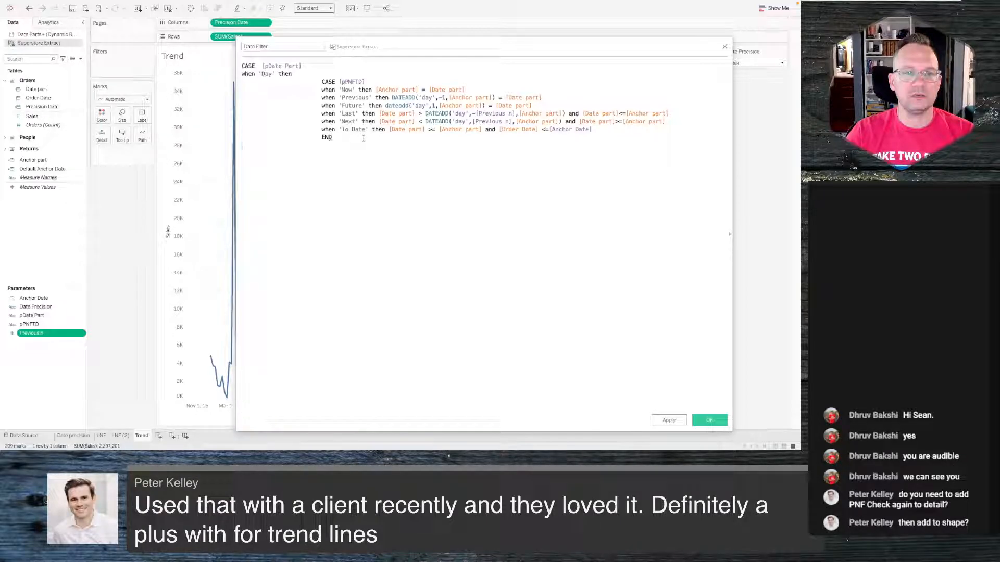
{"action": "key", "text": "Return"}
{"action": "type", "text": "END"}
{"action": "left_click", "coordinate": [710, 421]}
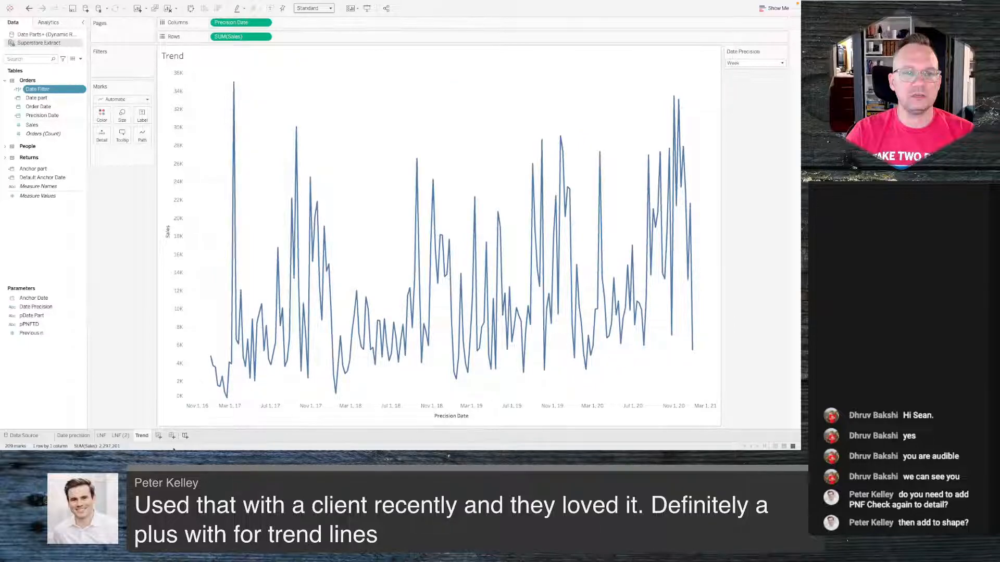
- Set the date part to Day and the period to Previous 5 Days on the selector sheets, returning to Trend
{"action": "left_click", "coordinate": [77, 436]}
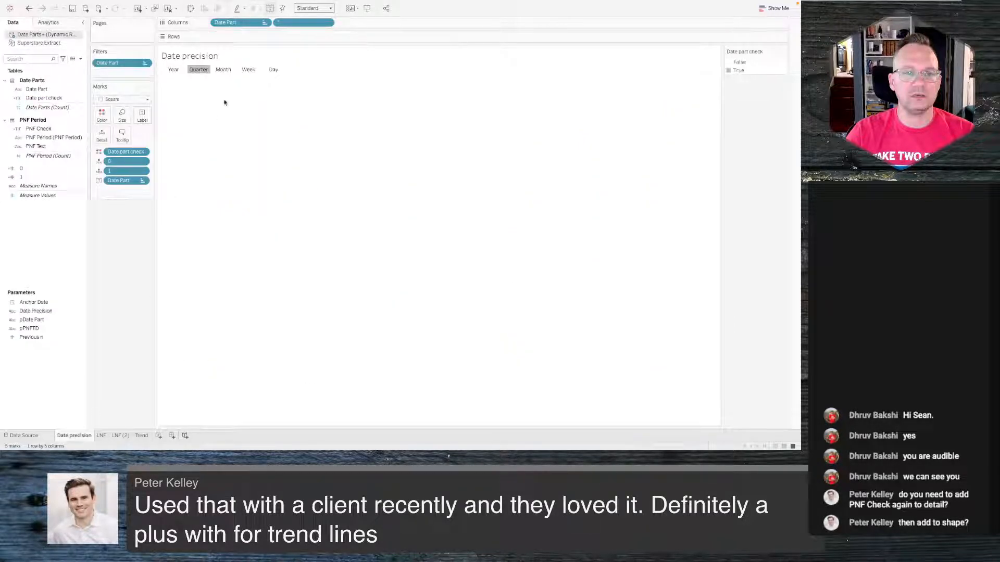
{"action": "left_click", "coordinate": [273, 69]}
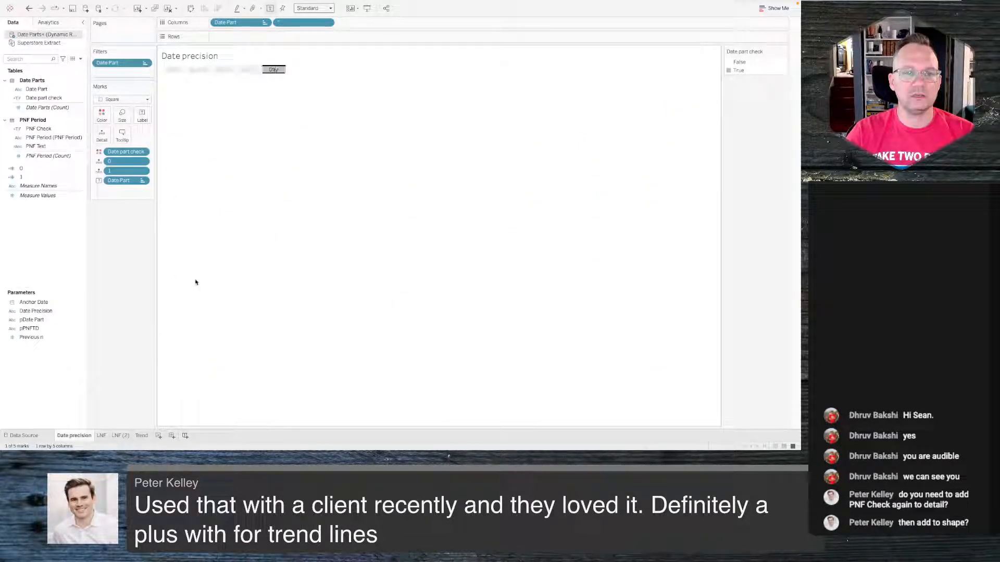
{"action": "left_click", "coordinate": [104, 435]}
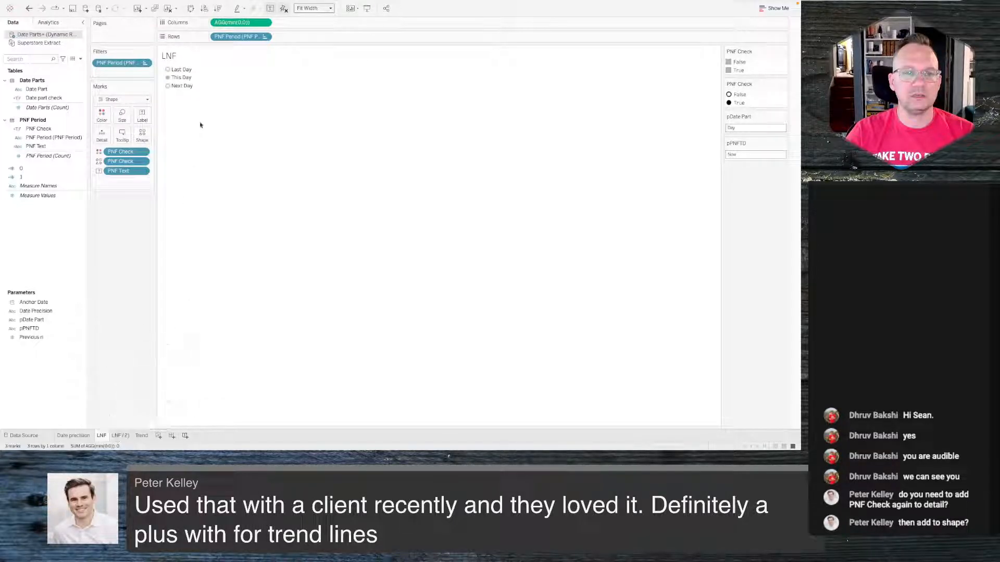
{"action": "left_click", "coordinate": [123, 436]}
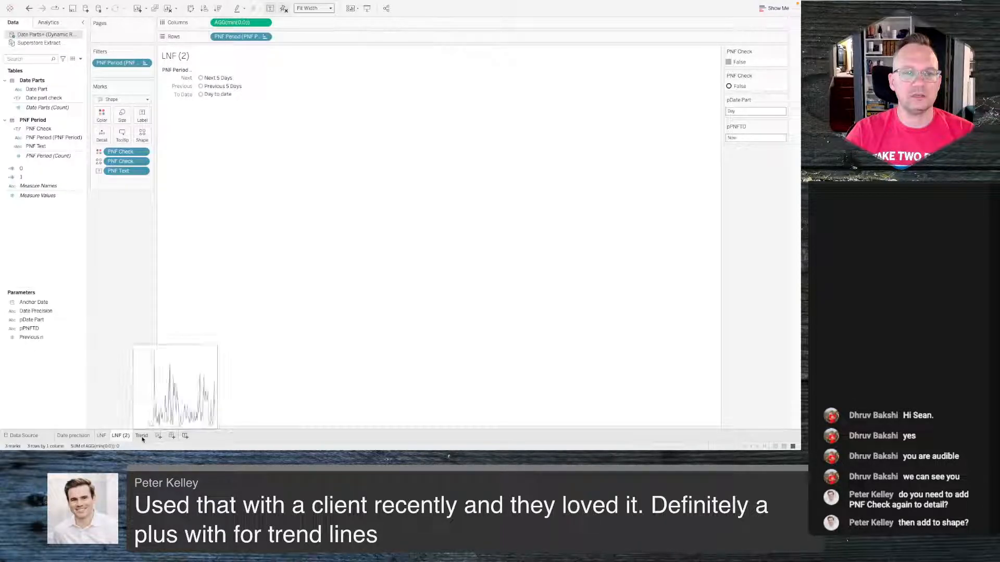
{"action": "left_click", "coordinate": [200, 86]}
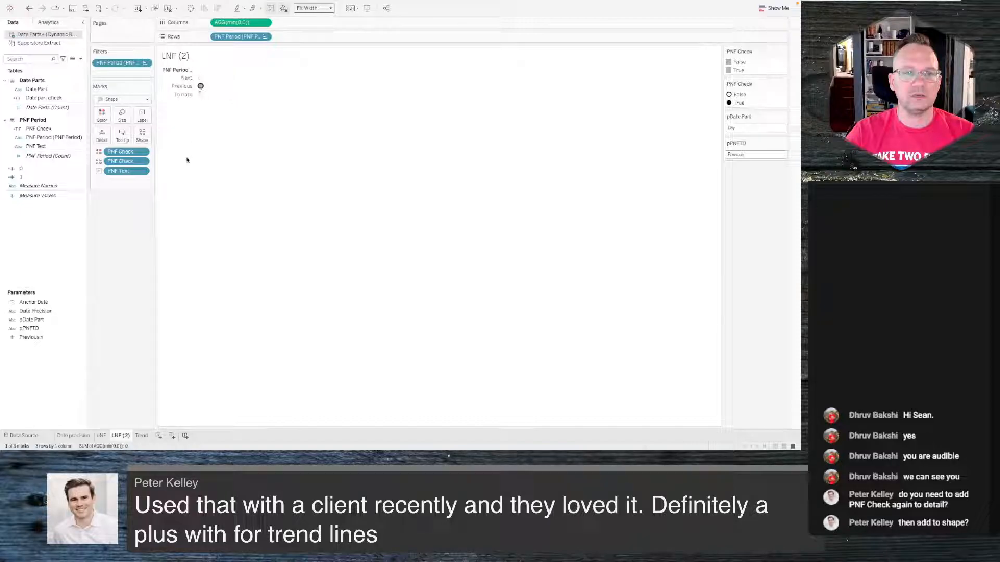
{"action": "left_click", "coordinate": [140, 437]}
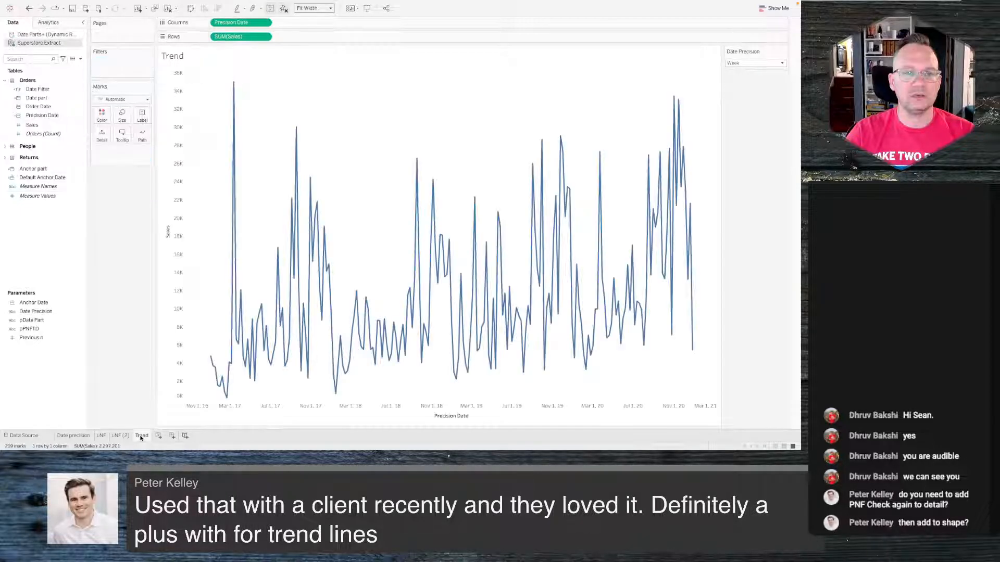
- Filter the Trend view on Date Filter, keeping only True
{"action": "left_click", "coordinate": [45, 90]}
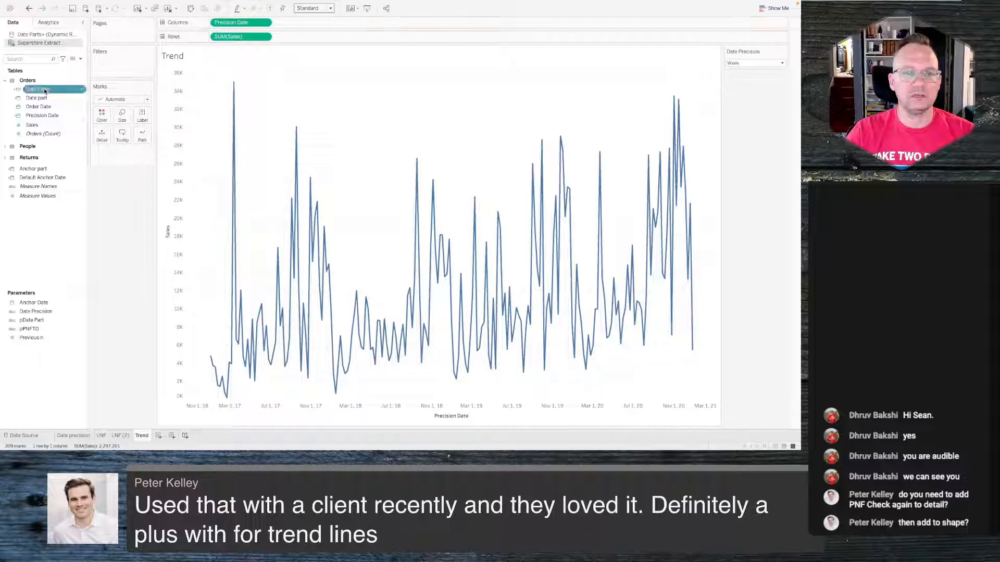
{"action": "left_click_drag", "start_coordinate": [44, 90], "coordinate": [116, 68]}
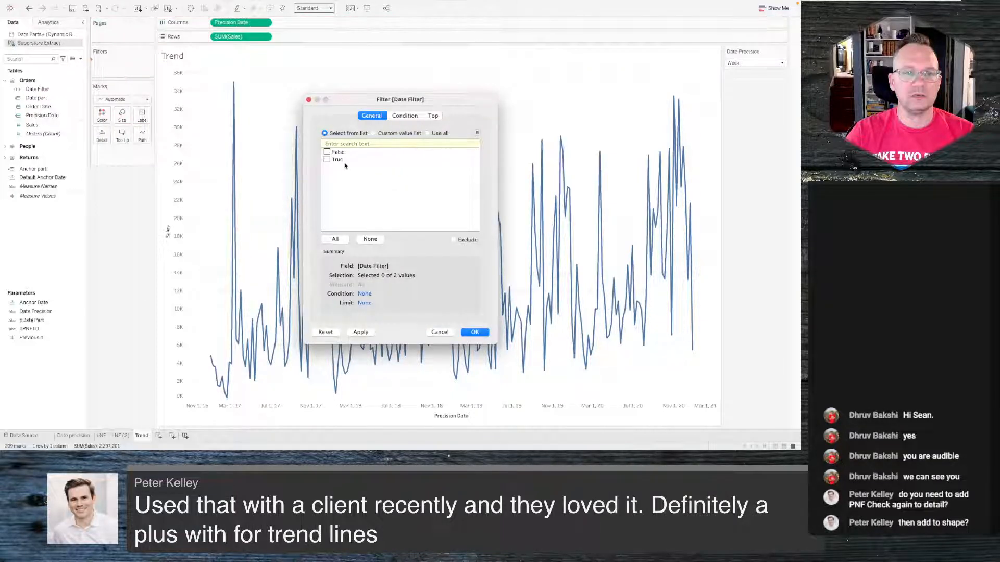
{"action": "left_click", "coordinate": [338, 159]}
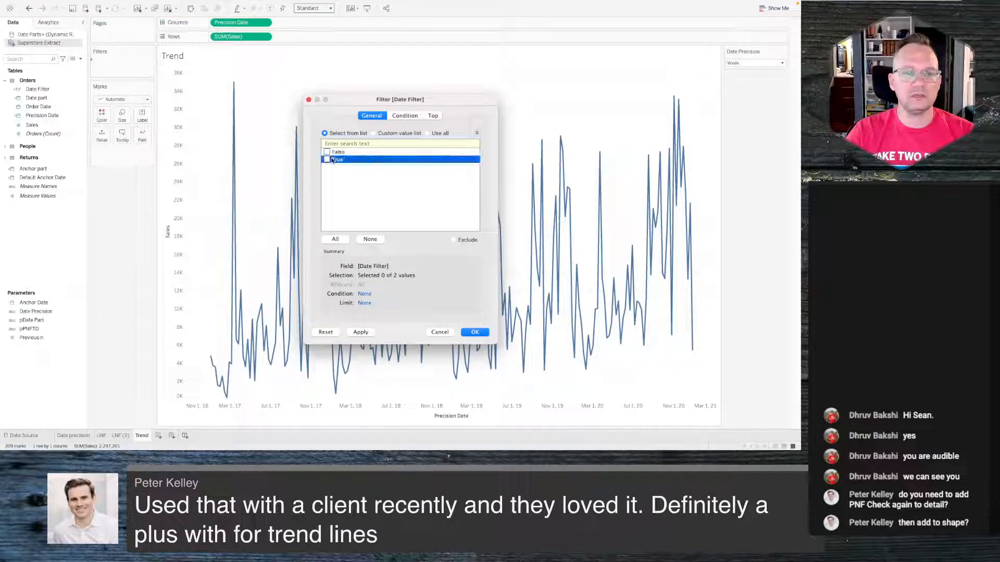
{"action": "left_click", "coordinate": [472, 332]}
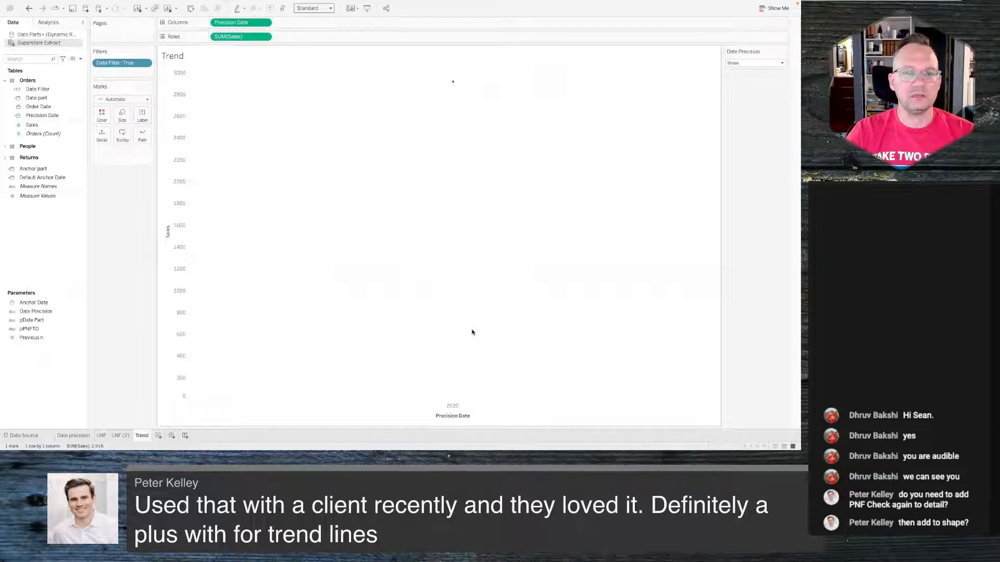
- Set the Date Precision parameter to Day
{"action": "left_click", "coordinate": [755, 64]}
{"action": "left_click", "coordinate": [455, 86]}
{"action": "left_click", "coordinate": [746, 64]}
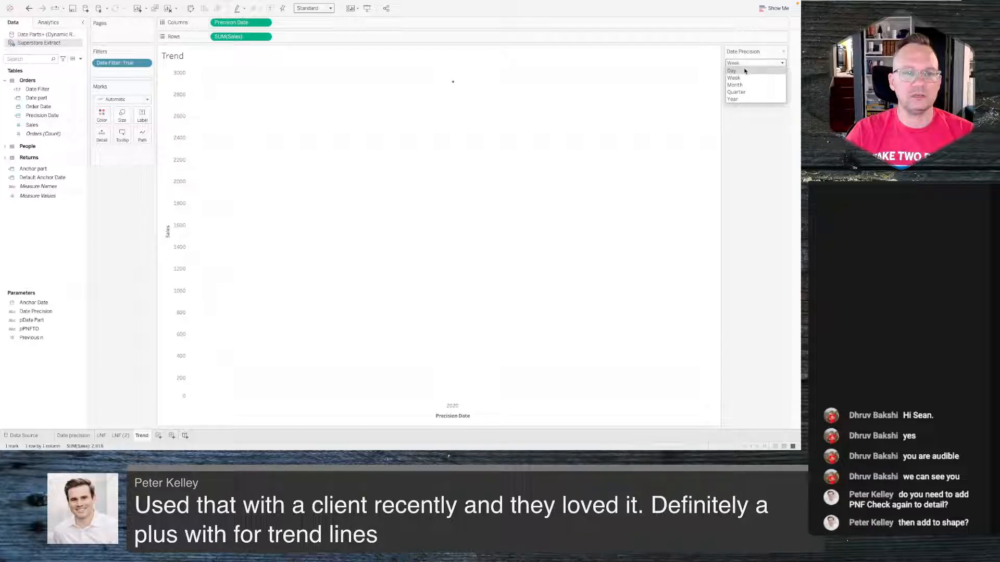
{"action": "left_click", "coordinate": [744, 71]}
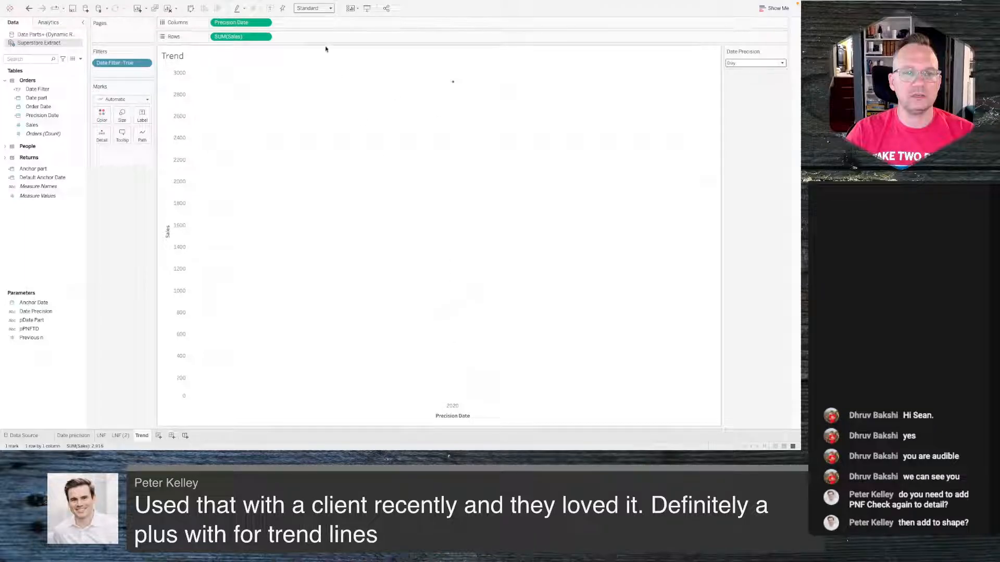
- Inspect the Precision Date pill's date option and the Date Precision parameter's allowable values
{"action": "left_click", "coordinate": [265, 22]}
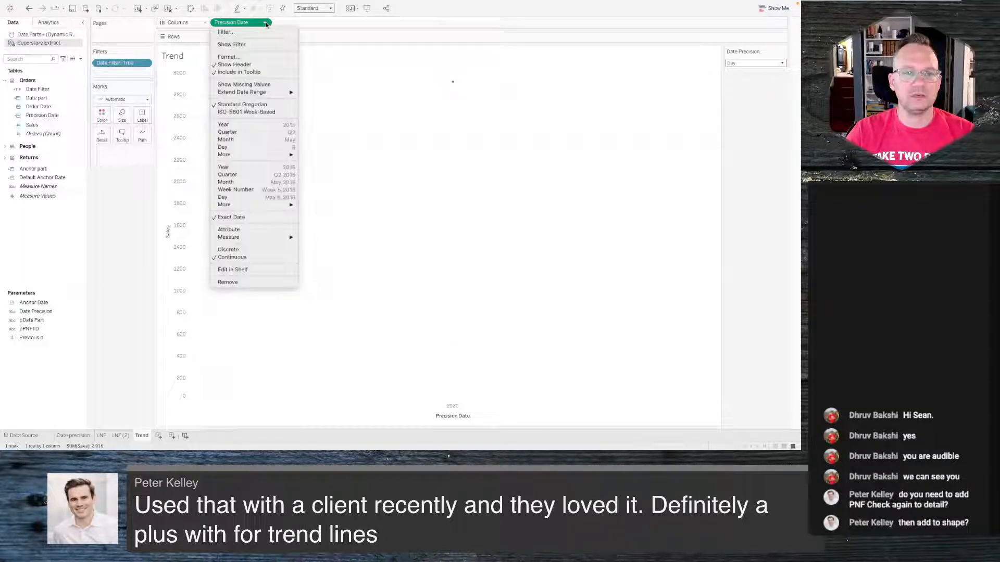
{"action": "left_click", "coordinate": [252, 217]}
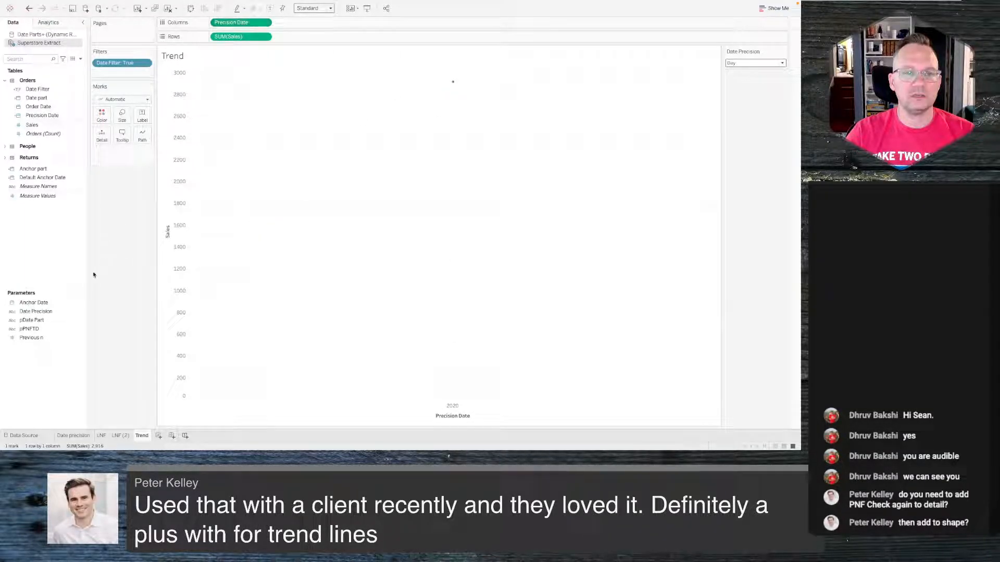
{"action": "right_click", "coordinate": [50, 315]}
{"action": "left_click", "coordinate": [65, 216]}
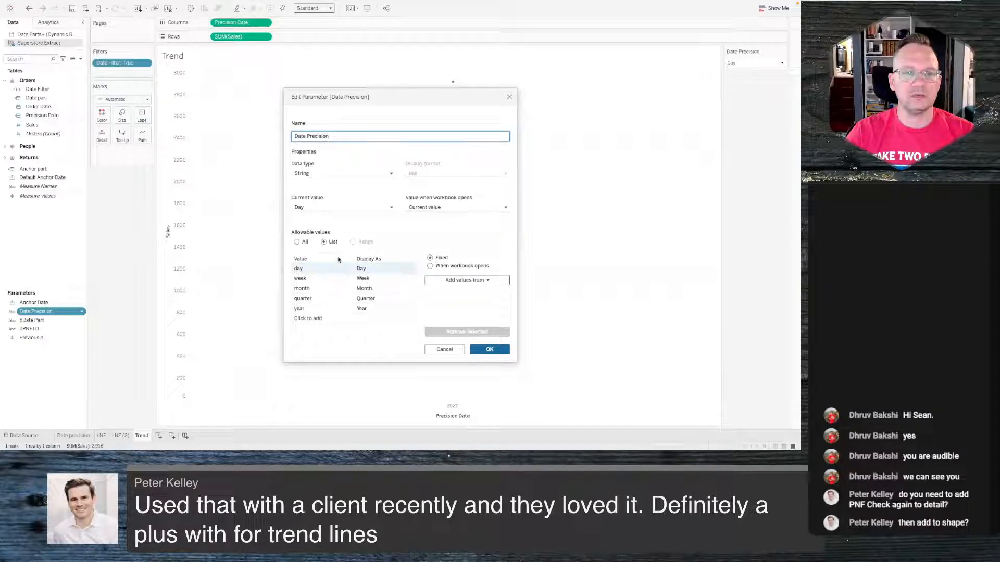
{"action": "left_click", "coordinate": [509, 97]}
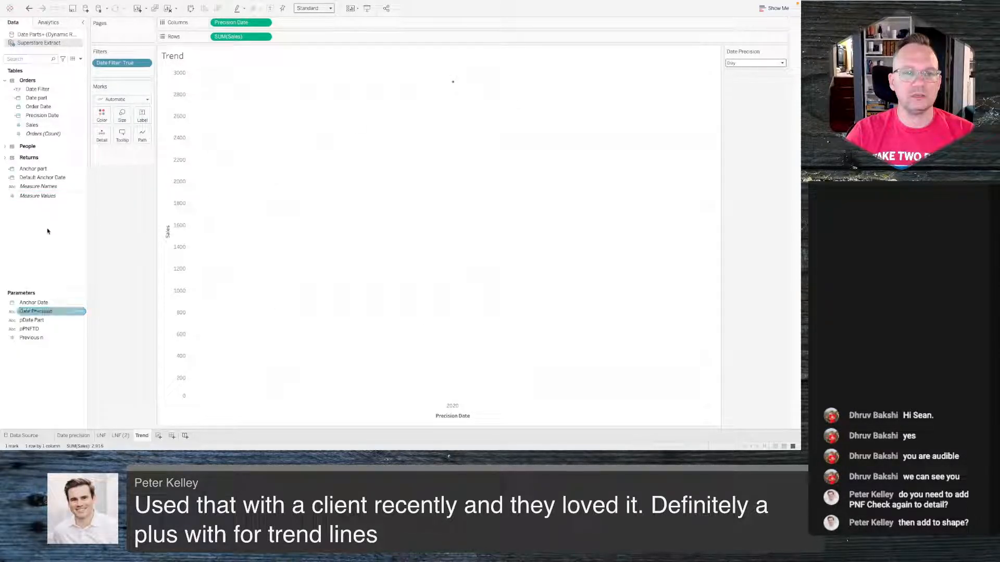
- Open the Date part calculation to review its nested CASE logic, then close it
{"action": "left_click", "coordinate": [54, 97]}
{"action": "left_click", "coordinate": [58, 92]}
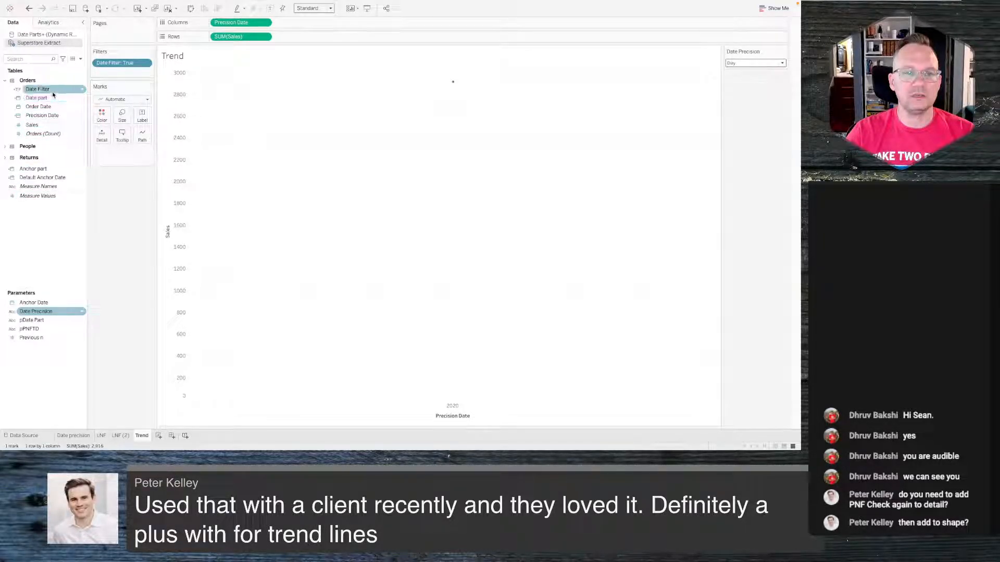
{"action": "left_click", "coordinate": [55, 92]}
{"action": "right_click", "coordinate": [38, 97]}
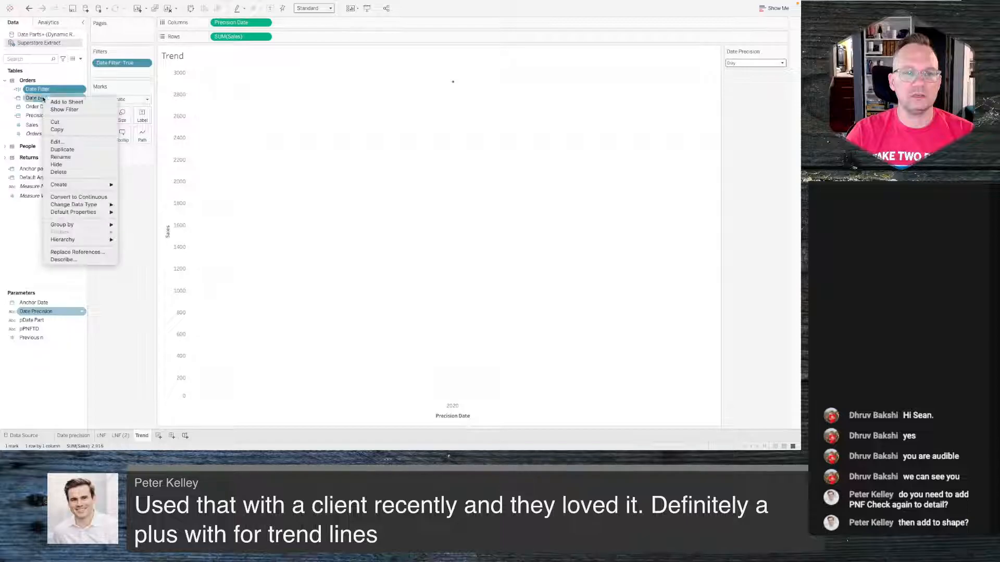
{"action": "left_click", "coordinate": [60, 143]}
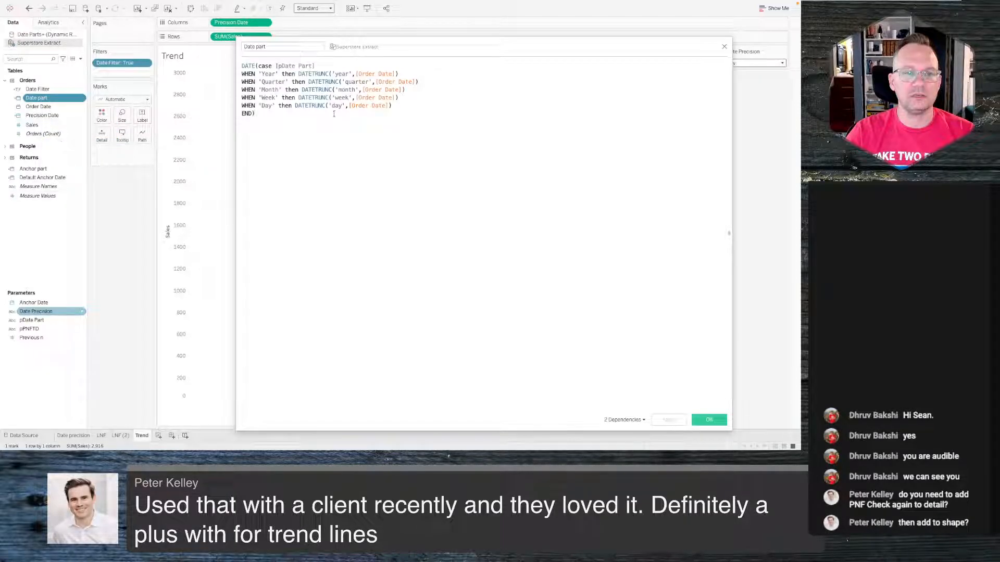
{"action": "left_click", "coordinate": [267, 103]}
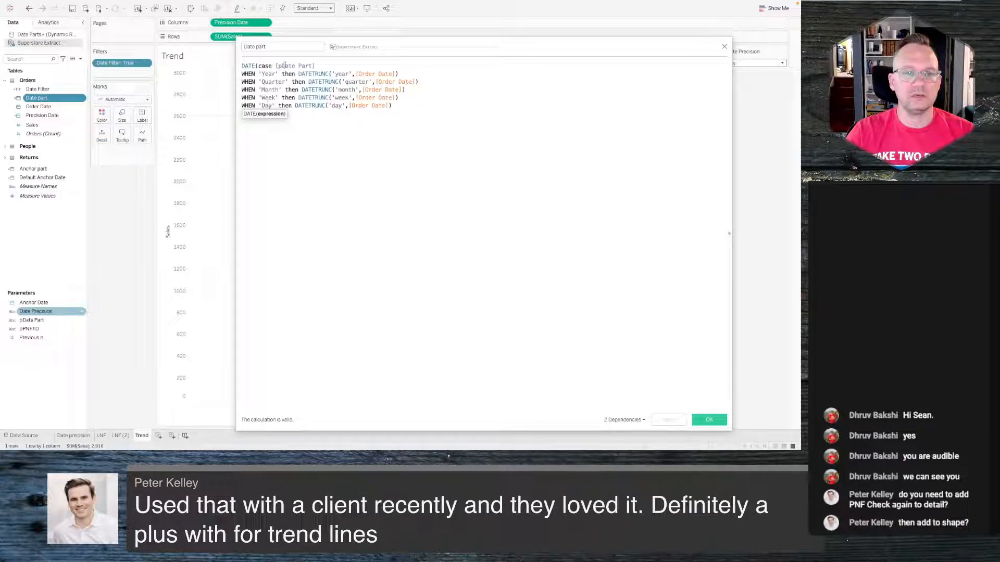
{"action": "left_click", "coordinate": [723, 46]}
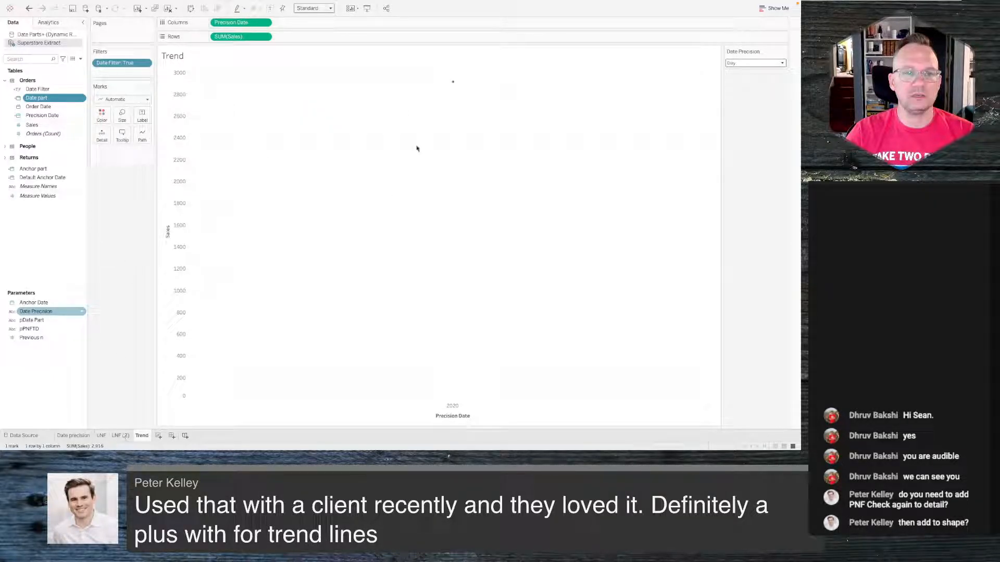
- Compare the Trend view's single mark with the period selected on the LNF (2) sheet
{"action": "left_click", "coordinate": [45, 90]}
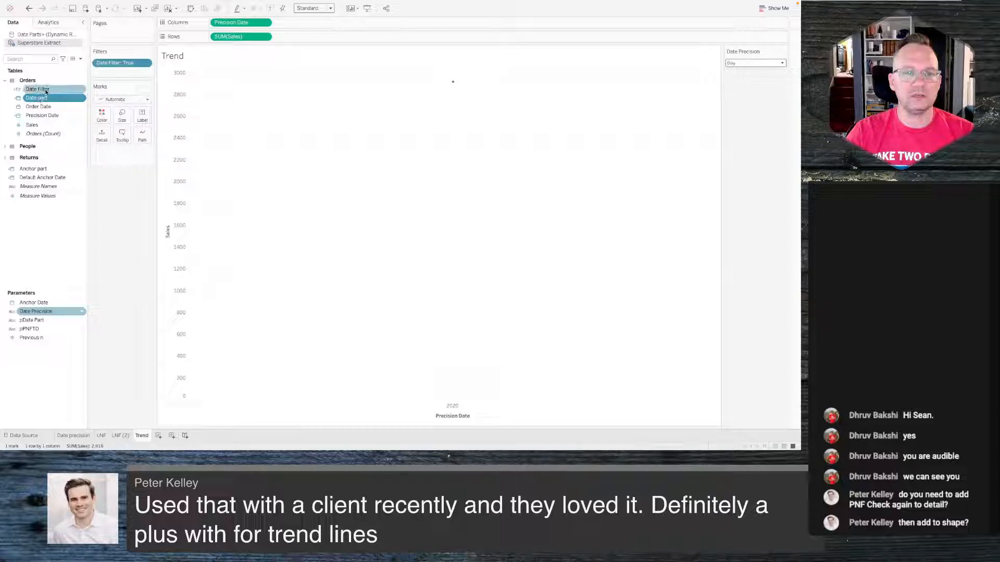
{"action": "left_click", "coordinate": [45, 108]}
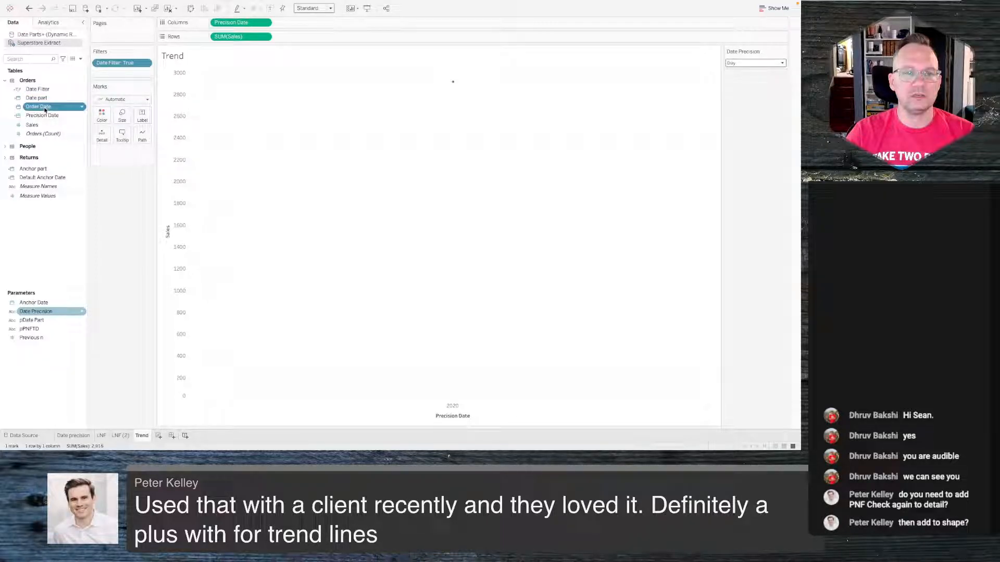
{"action": "left_click", "coordinate": [45, 99], "text": "ctrl"}
{"action": "left_click", "coordinate": [45, 99]}
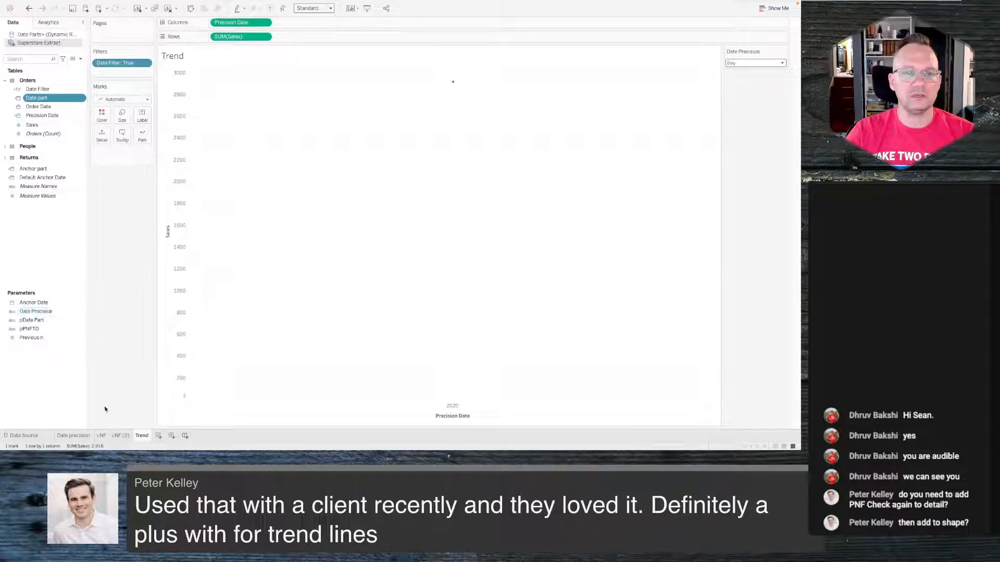
{"action": "left_click", "coordinate": [120, 435]}
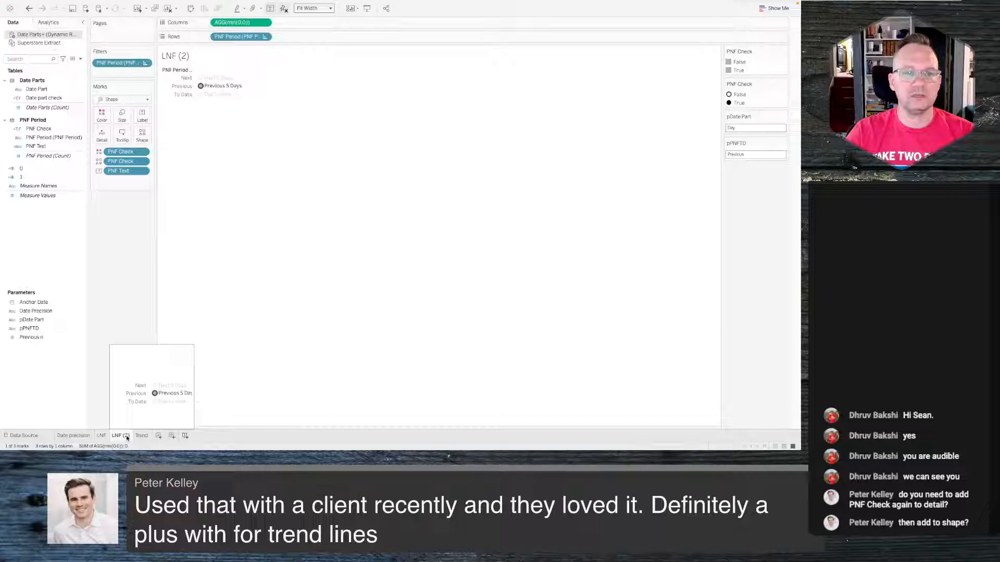
{"action": "left_click", "coordinate": [139, 437]}
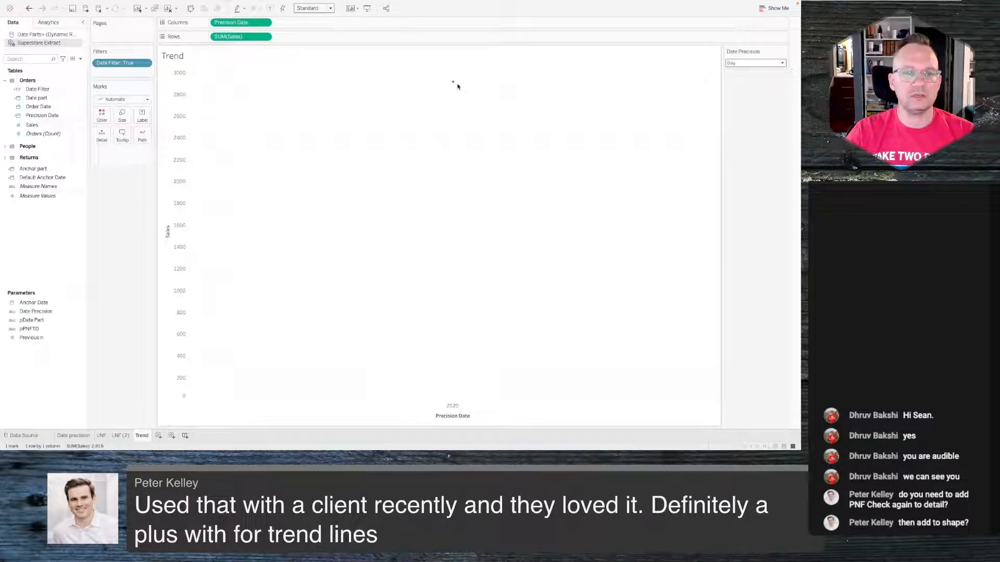
{"action": "mouse_move", "coordinate": [454, 86]}
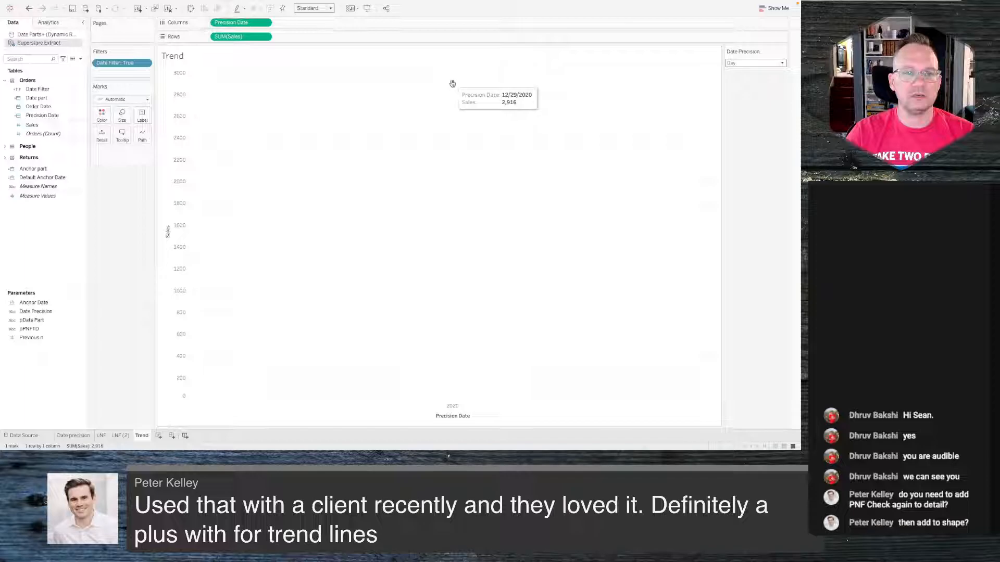
- Review the PNF Check and PNF Text calculations on the LNF (2) sheet
{"action": "left_click", "coordinate": [52, 106]}
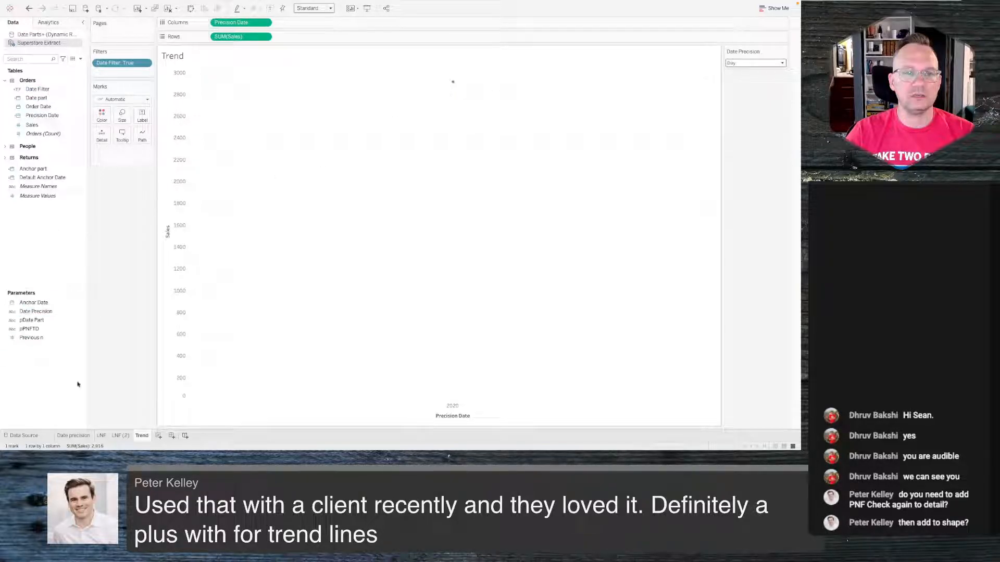
{"action": "left_click", "coordinate": [125, 438]}
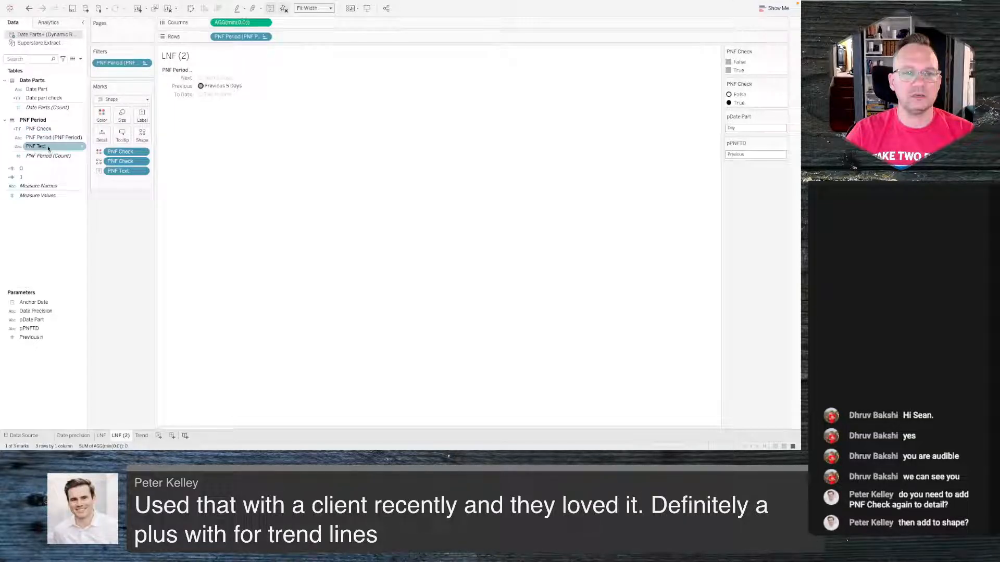
{"action": "right_click", "coordinate": [41, 129]}
{"action": "left_click", "coordinate": [68, 173]}
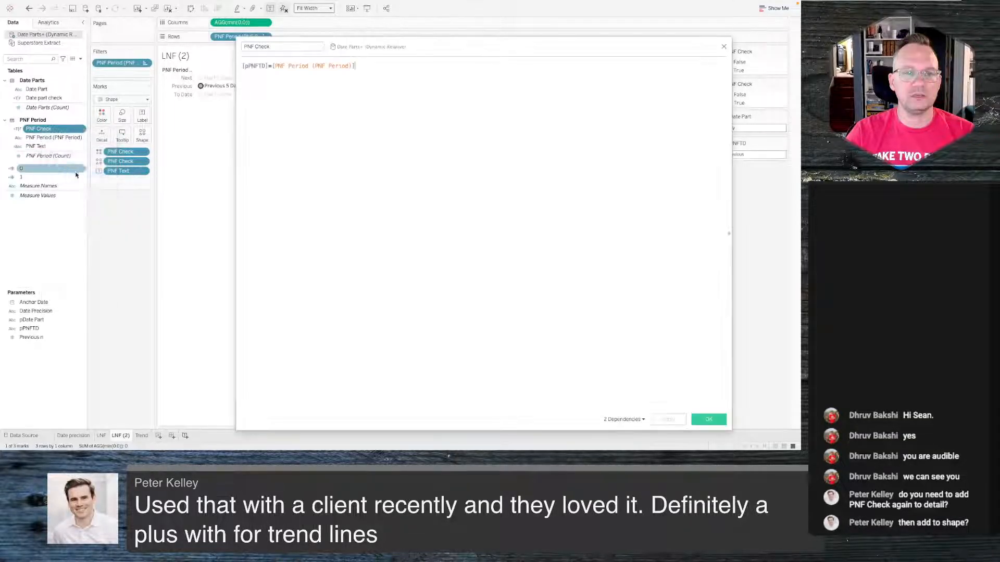
{"action": "left_click", "coordinate": [721, 47]}
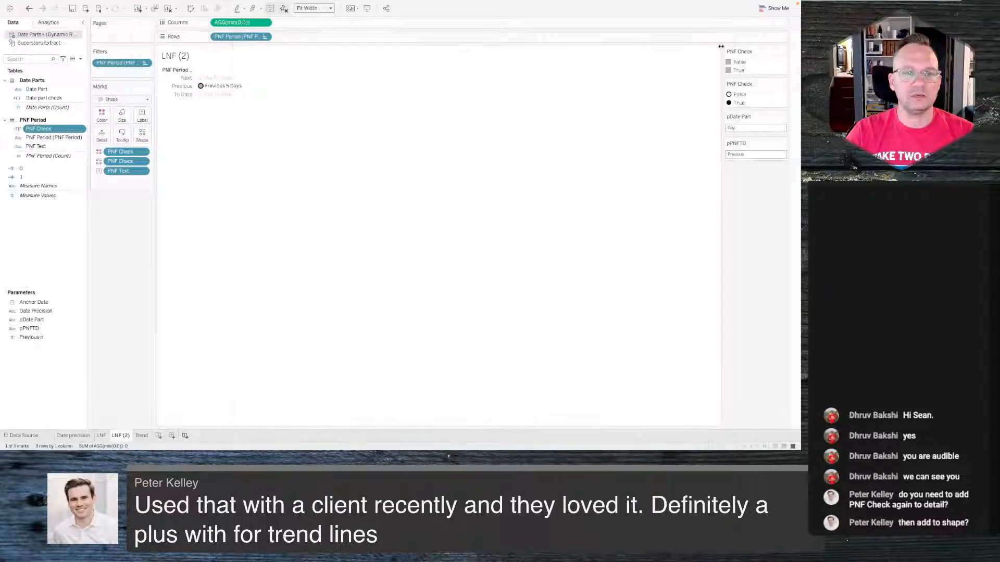
{"action": "right_click", "coordinate": [47, 148]}
{"action": "left_click", "coordinate": [67, 189]}
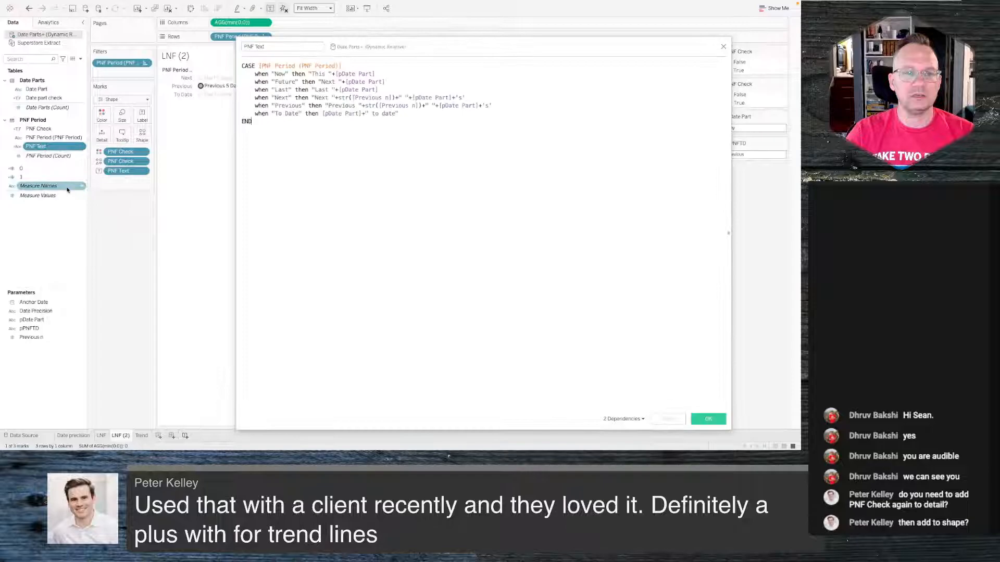
{"action": "left_click", "coordinate": [329, 106]}
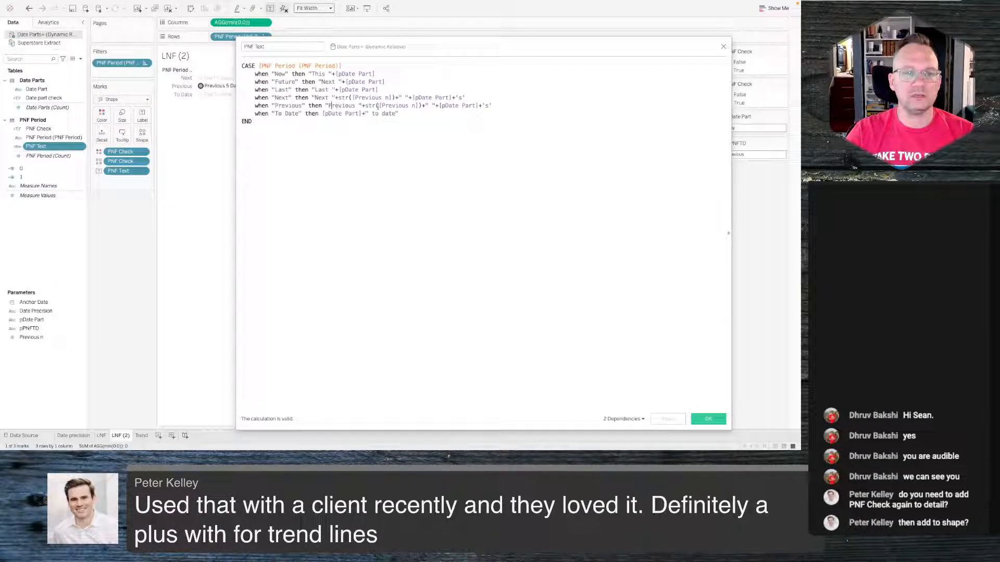
{"action": "left_click", "coordinate": [723, 46]}
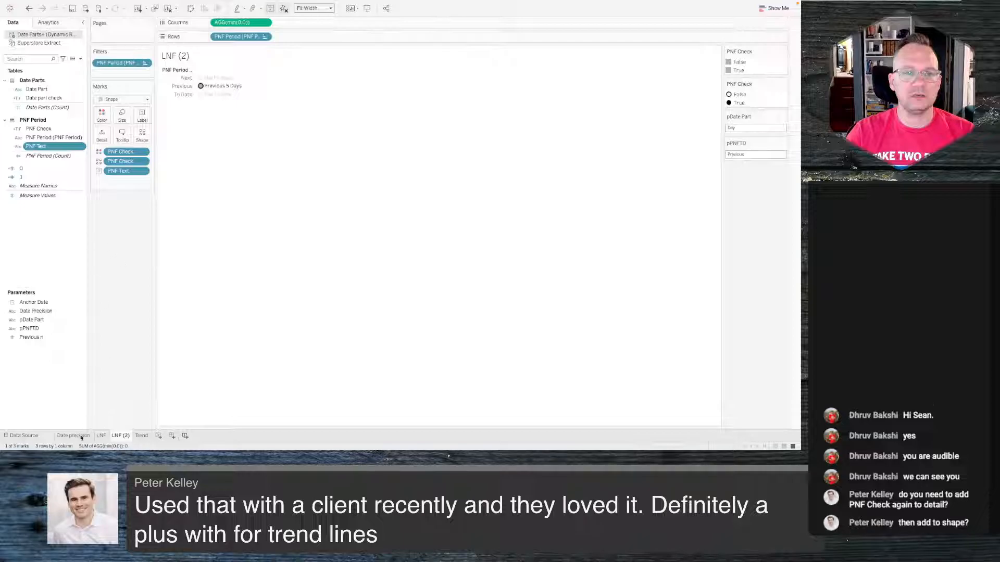
- In the Date Filter calculation, relabel the 'Previous' case as 'Last' and the 'Last' case as 'Previous'
{"action": "left_click", "coordinate": [141, 435]}
{"action": "left_click", "coordinate": [43, 90]}
{"action": "right_click", "coordinate": [43, 94]}
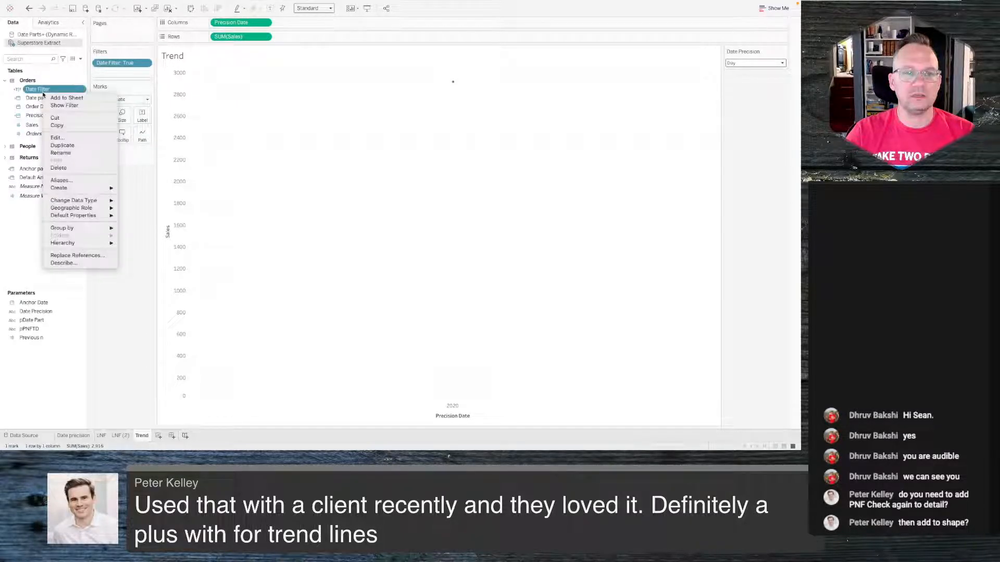
{"action": "left_click", "coordinate": [67, 138]}
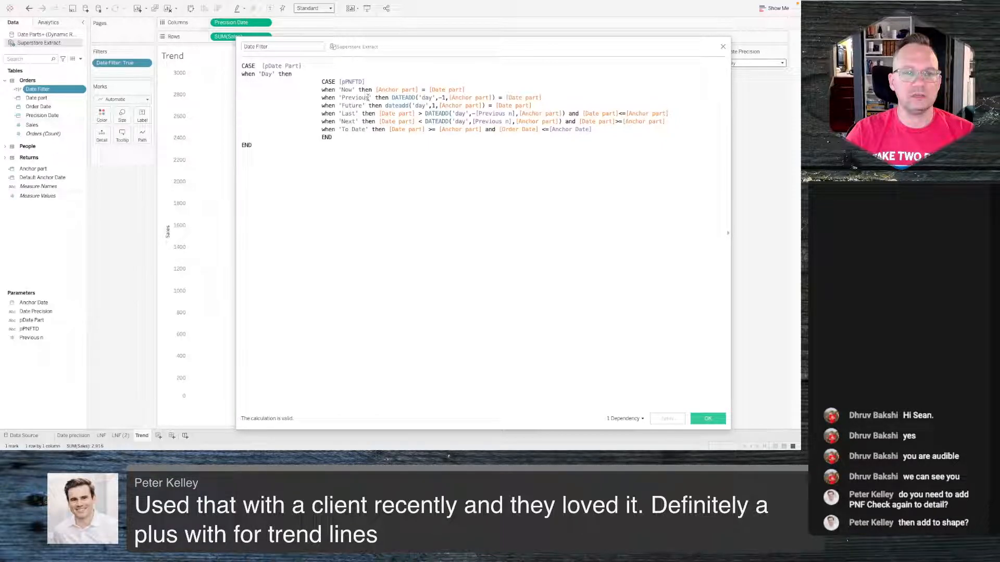
{"action": "left_click_drag", "start_coordinate": [368, 97], "coordinate": [347, 97]}
{"action": "type", "text": "Last"}
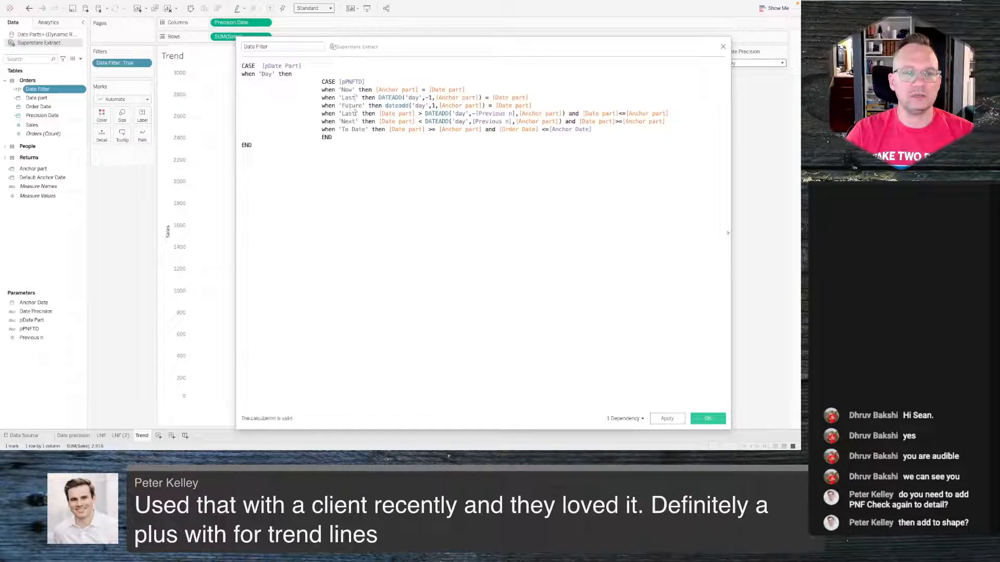
{"action": "left_click_drag", "start_coordinate": [354, 112], "coordinate": [343, 113]}
{"action": "type", "text": "Pre"}
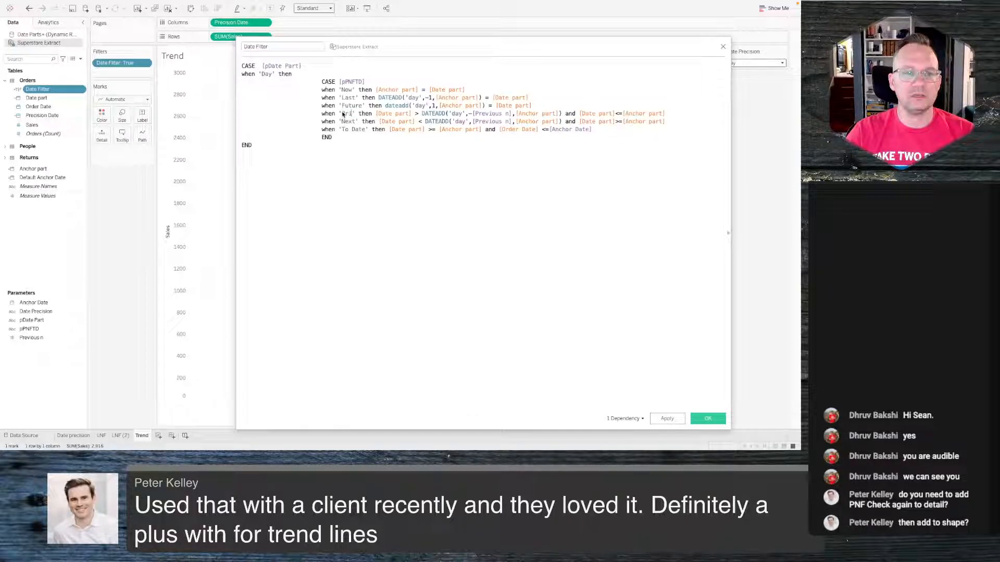
{"action": "type", "text": "vious"}
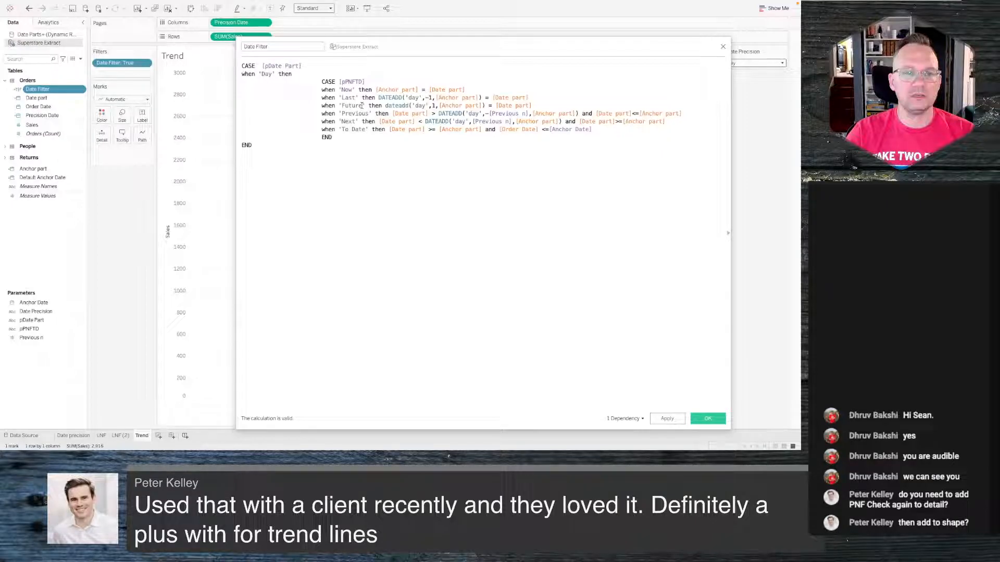
- Relabel the 'Future' case as 'Next' and the 'Next' case as 'Future', then apply and save the calculation
{"action": "left_click_drag", "start_coordinate": [362, 105], "coordinate": [342, 105]}
{"action": "type", "text": "Next"}
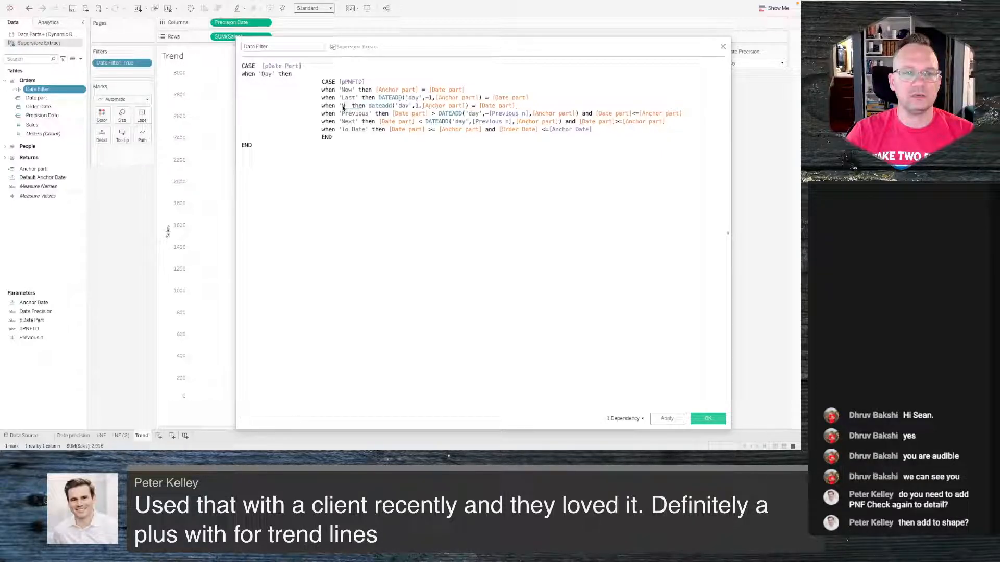
{"action": "left_click_drag", "start_coordinate": [353, 121], "coordinate": [342, 121]}
{"action": "key", "text": "BackSpace"}
{"action": "type", "text": "Future"}
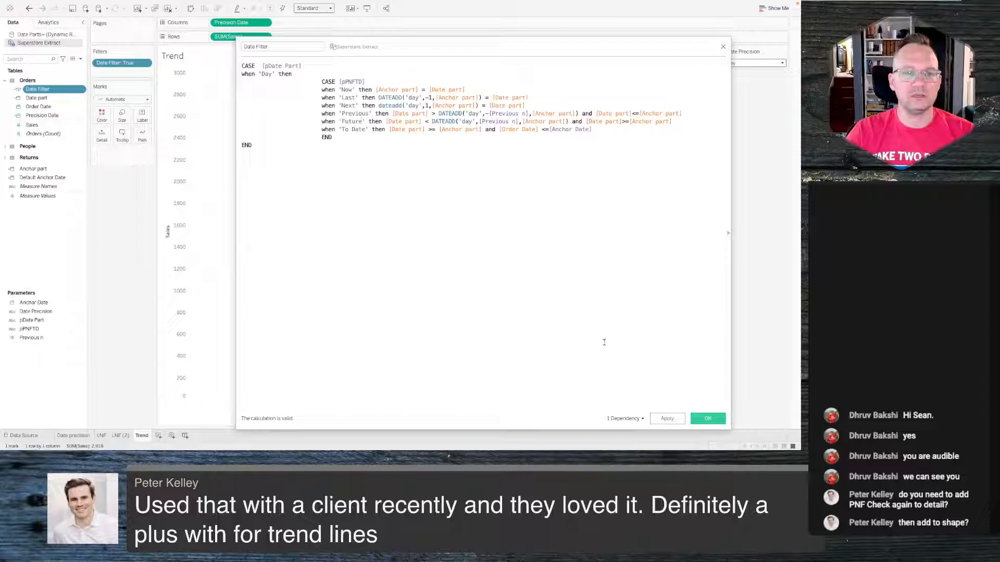
{"action": "left_click", "coordinate": [667, 419]}
{"action": "left_click", "coordinate": [701, 418]}
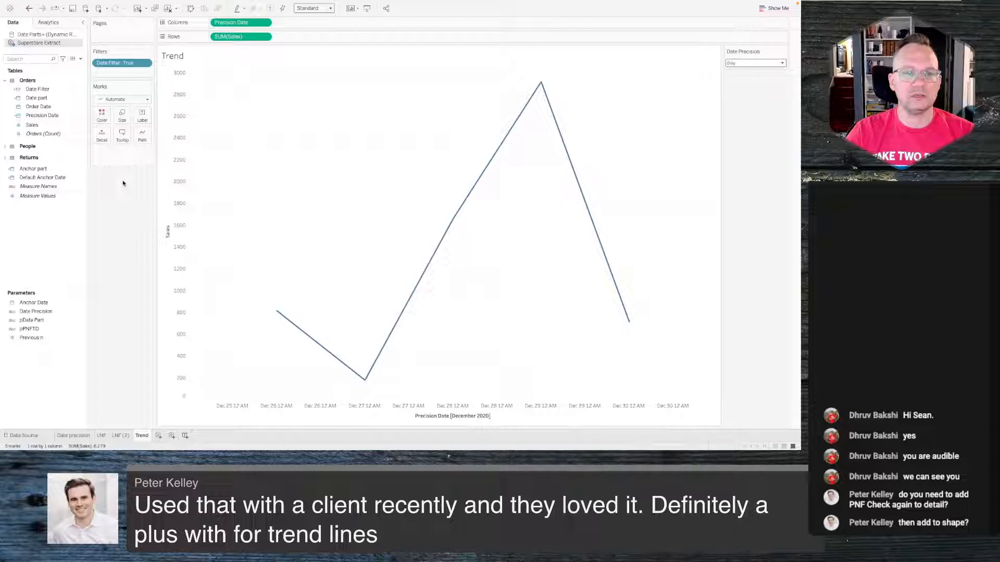
- Undo and redo the Date Filter calculation edit while checking the selector sheets
{"action": "key", "text": "super+z"}
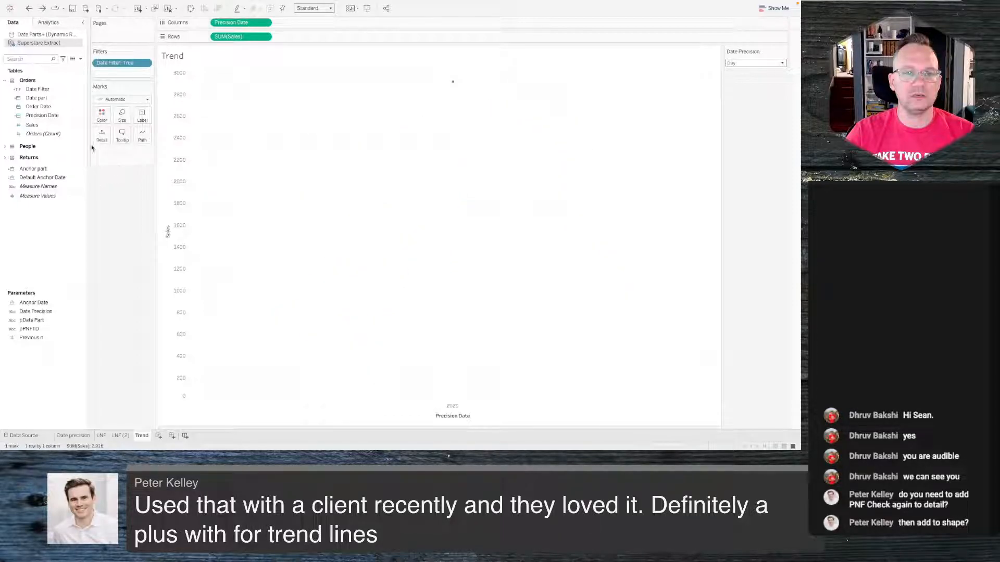
{"action": "left_click", "coordinate": [123, 436]}
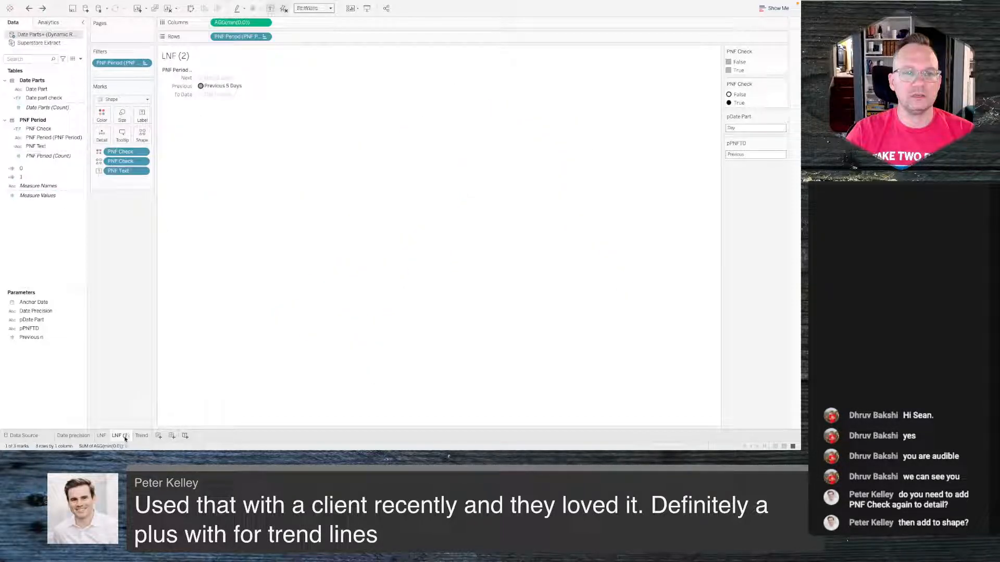
{"action": "left_click", "coordinate": [183, 89]}
{"action": "left_click", "coordinate": [158, 279]}
{"action": "left_click", "coordinate": [81, 438]}
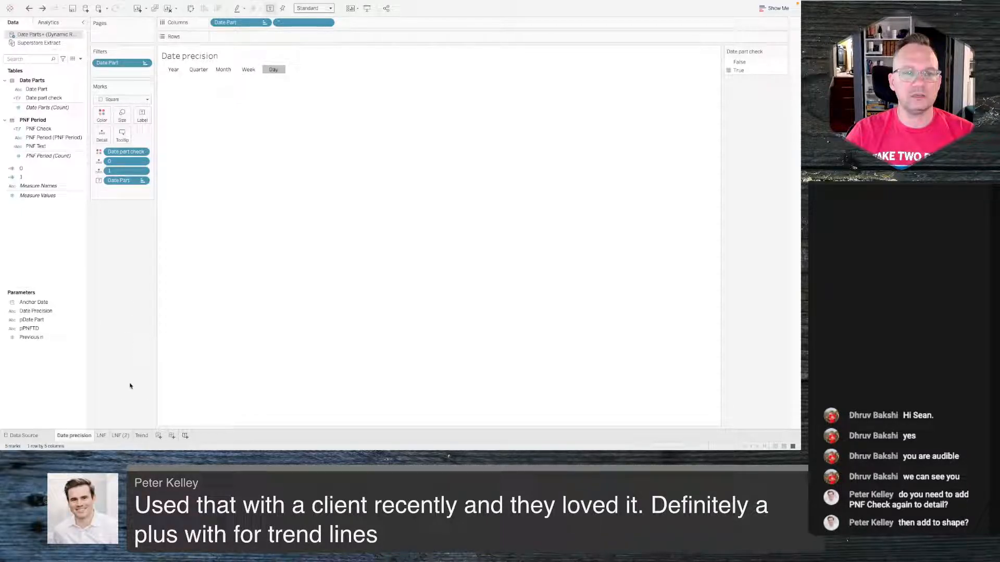
{"action": "key", "text": "shift+super+z"}
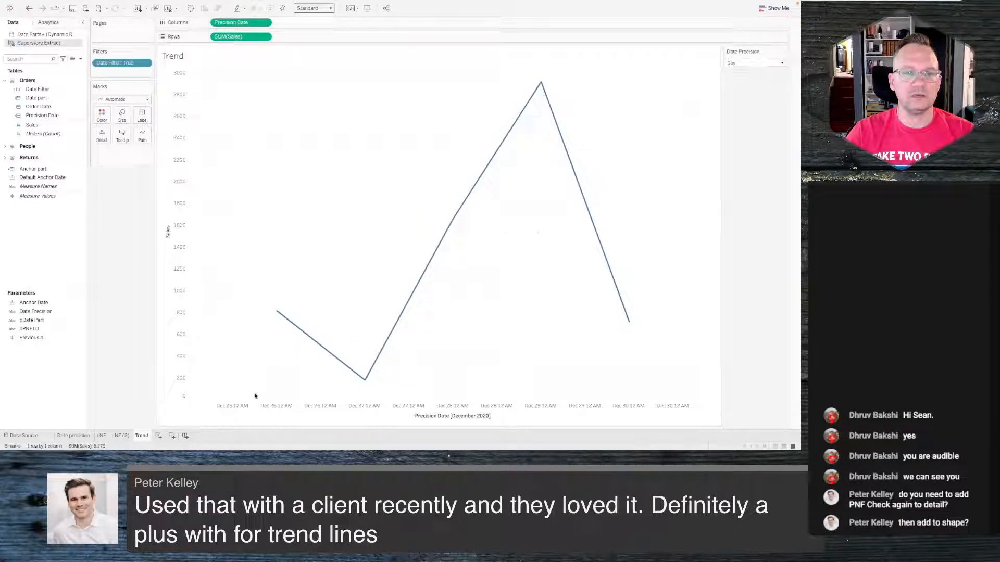
- Show the Anchor Date parameter control on the Trend sheet
{"action": "left_click", "coordinate": [124, 435]}
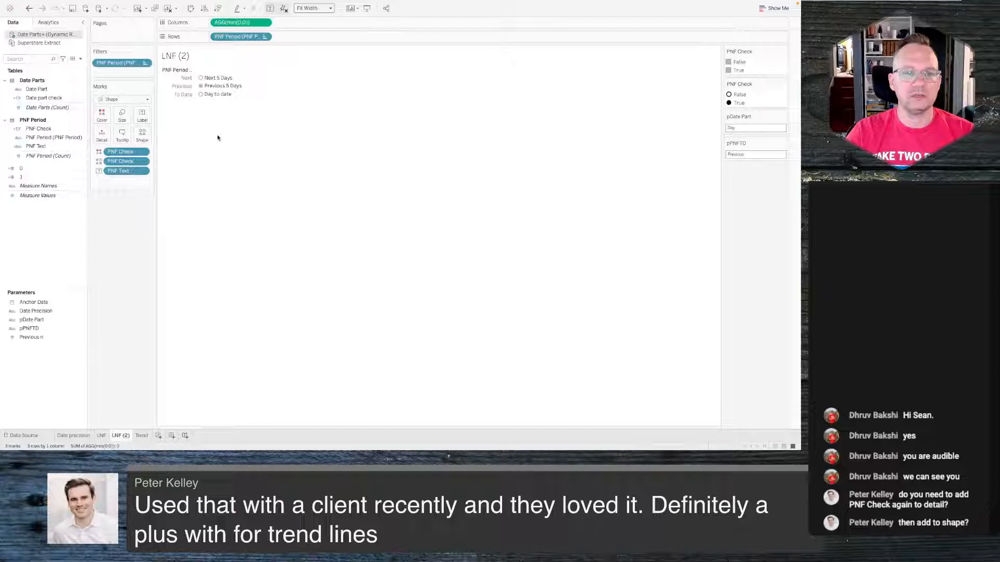
{"action": "left_click", "coordinate": [142, 435]}
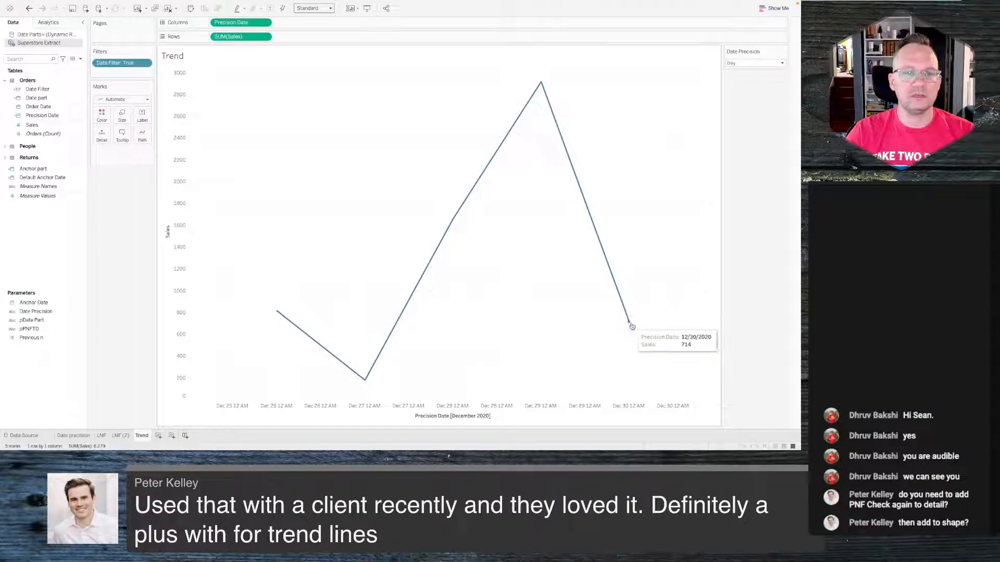
{"action": "right_click", "coordinate": [42, 305]}
{"action": "left_click", "coordinate": [68, 318]}
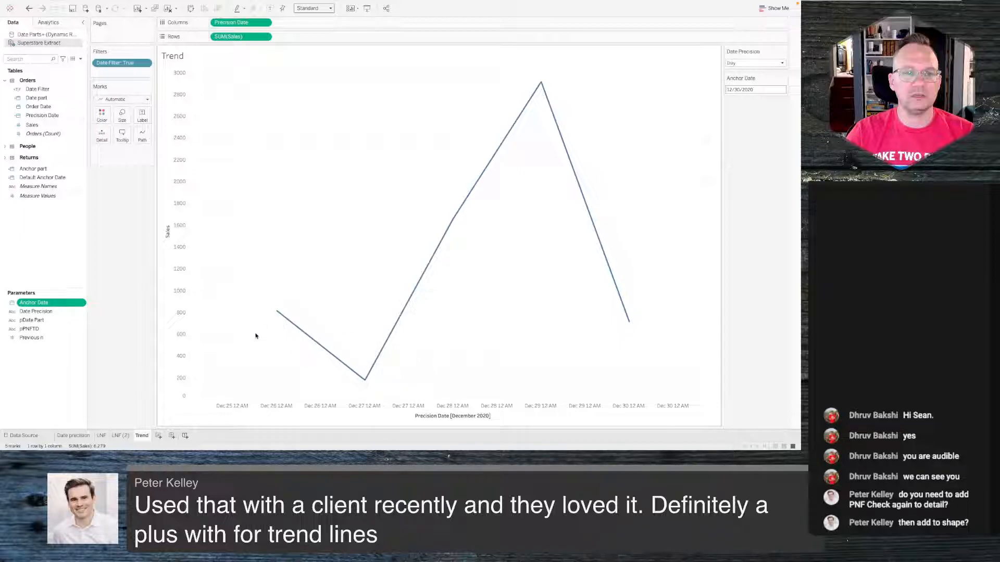
- Switch the period to Next 5 Days on the LNF (2) sheet and return to Trend
{"action": "left_click", "coordinate": [124, 437]}
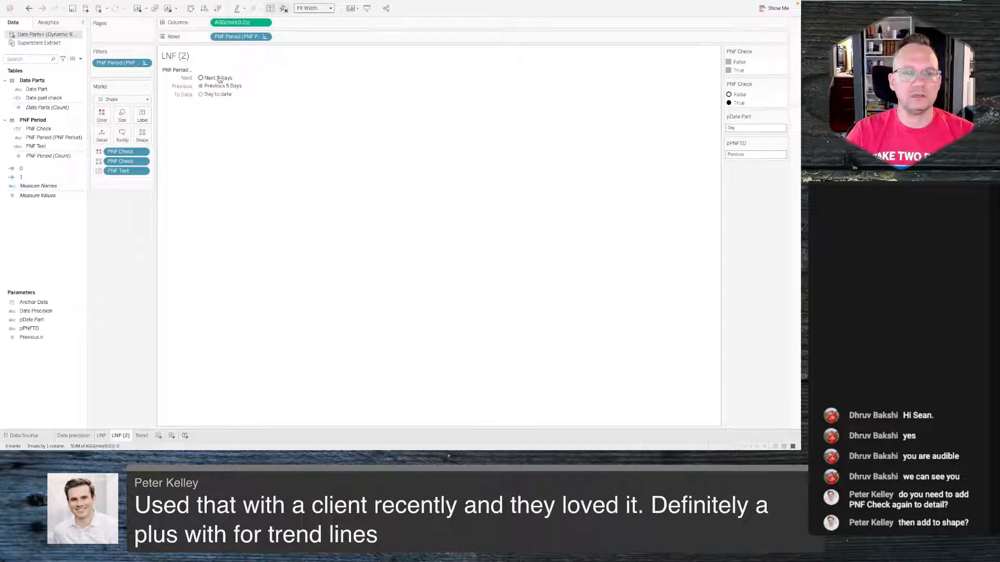
{"action": "left_click", "coordinate": [201, 78]}
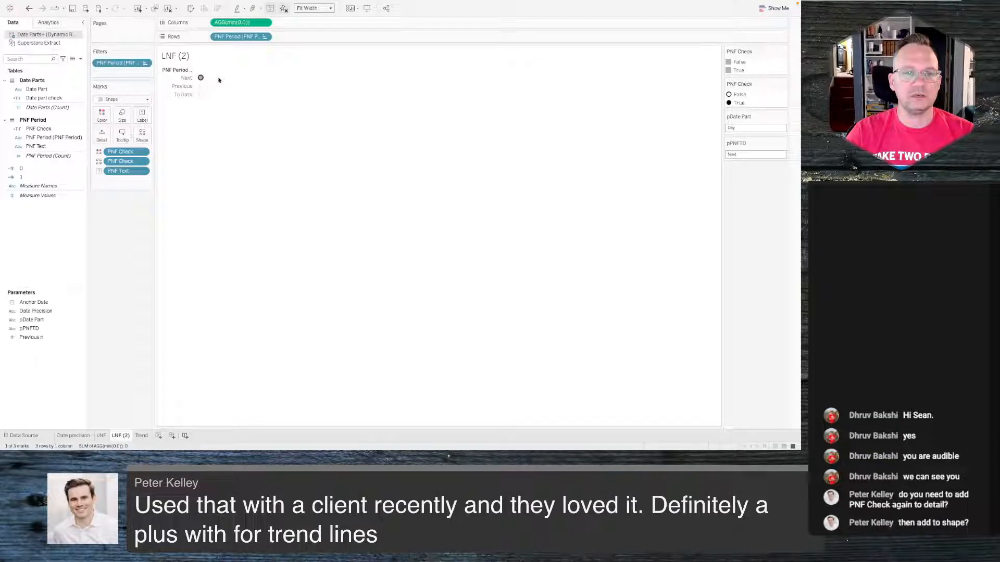
{"action": "left_click", "coordinate": [141, 435]}
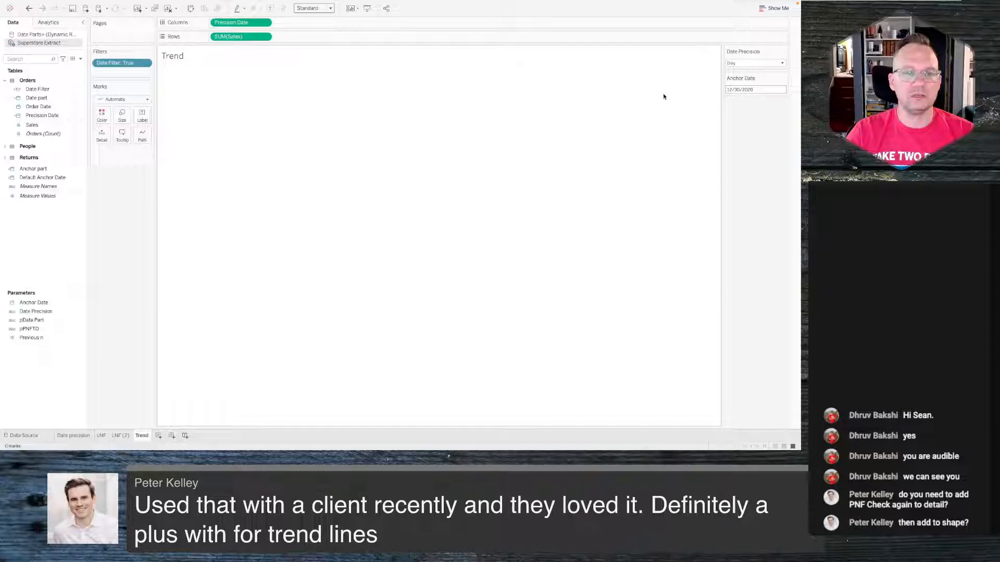
- Set the Anchor Date parameter to 8/24/2020 using its calendar
{"action": "left_click", "coordinate": [747, 89]}
{"action": "left_click", "coordinate": [726, 99]}
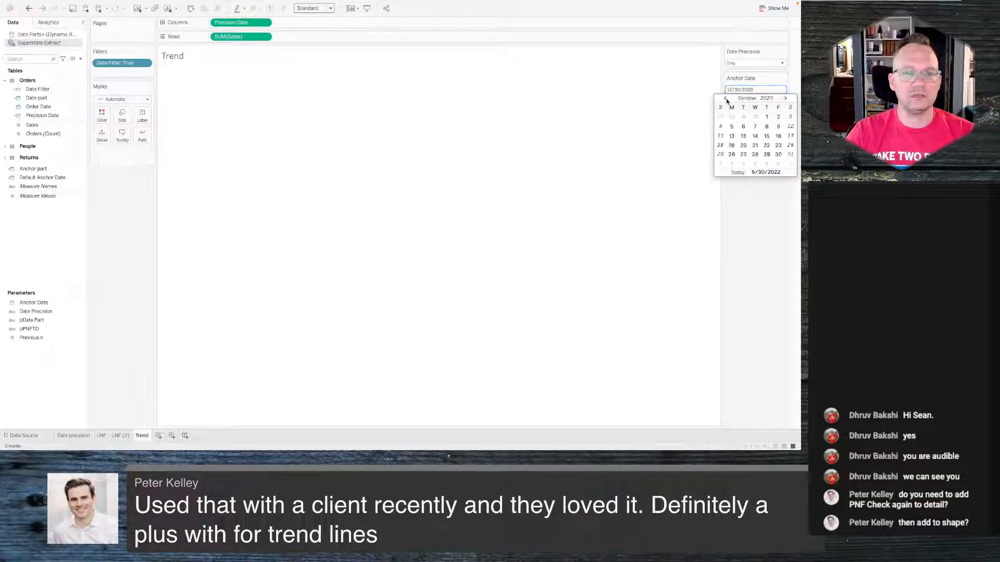
{"action": "left_click", "coordinate": [726, 99]}
{"action": "left_click", "coordinate": [726, 99]}
{"action": "left_click", "coordinate": [725, 98]}
{"action": "left_click", "coordinate": [732, 154]}
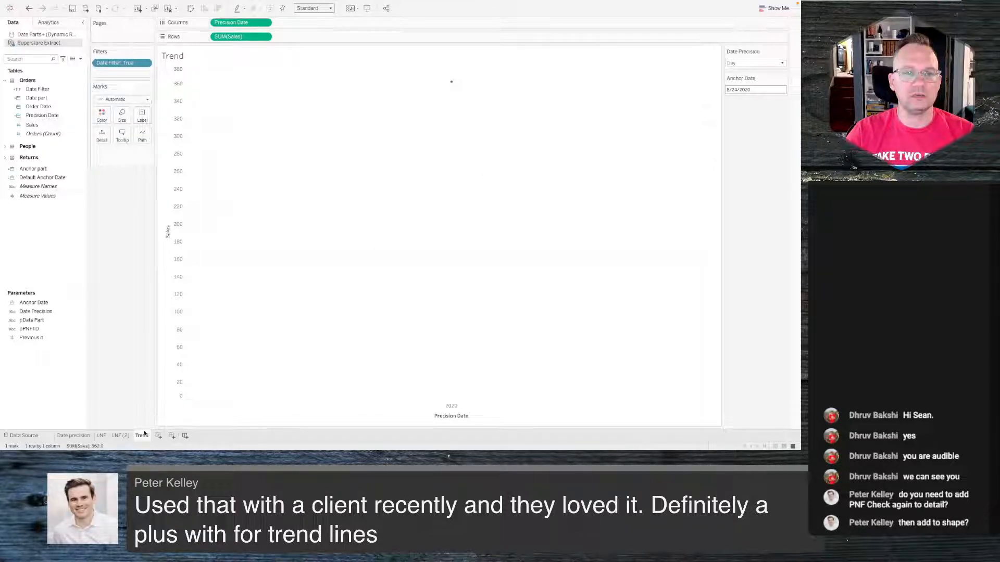
- Look through the LNF (2) and Date precision sheets, then return to the Trend sheet
{"action": "left_click", "coordinate": [124, 436]}
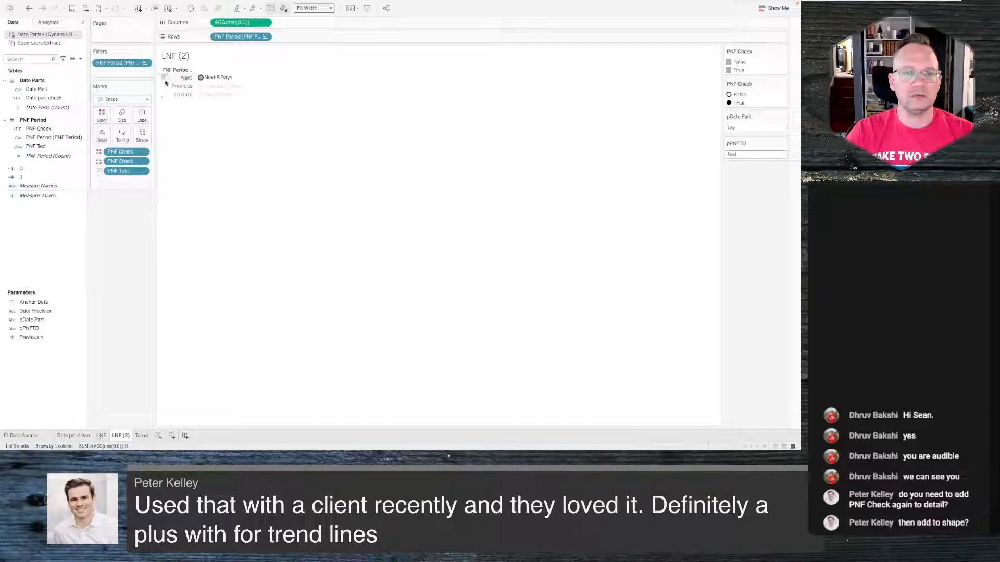
{"action": "left_click", "coordinate": [91, 437]}
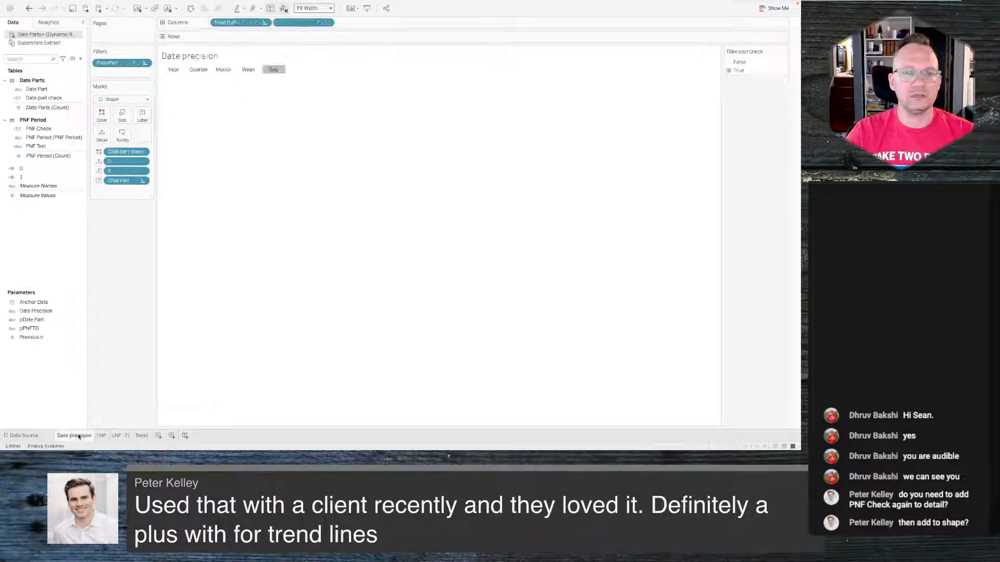
{"action": "left_click", "coordinate": [142, 437]}
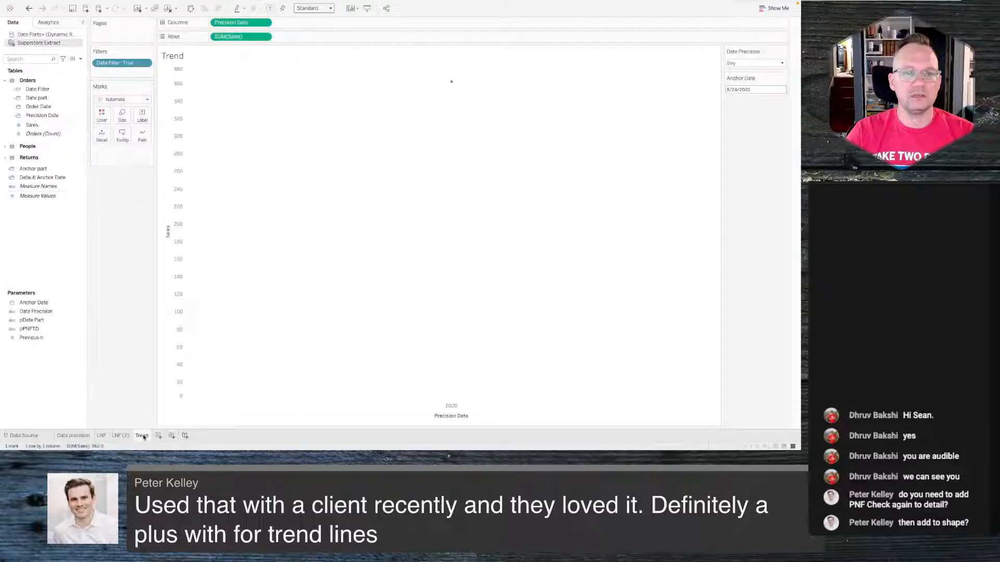
- Edit the Date Filter calculation, relabel the one-day-ahead case as 'Future' and the range case as 'Next', then apply and save
{"action": "left_click", "coordinate": [42, 89]}
{"action": "right_click", "coordinate": [43, 90]}
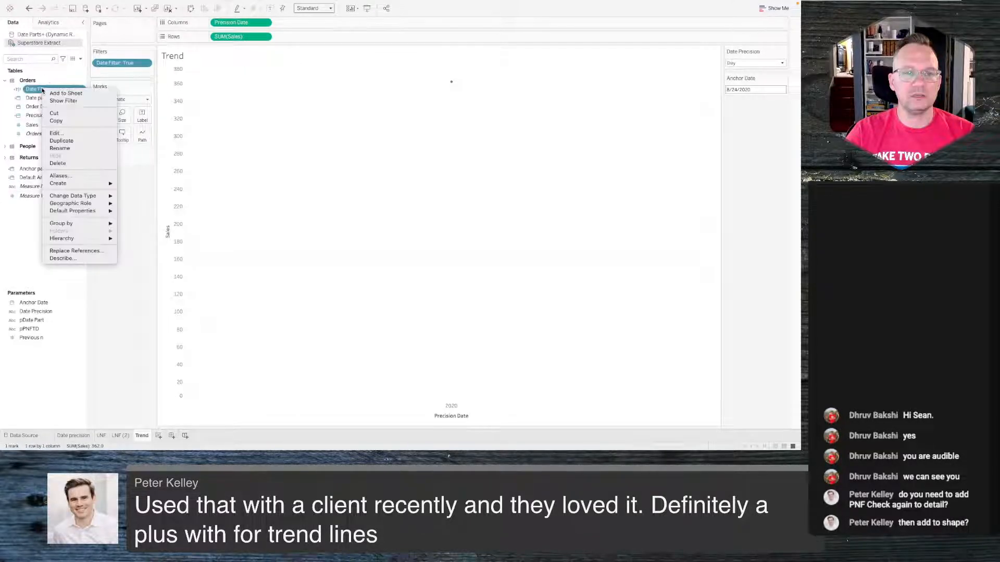
{"action": "left_click", "coordinate": [55, 134]}
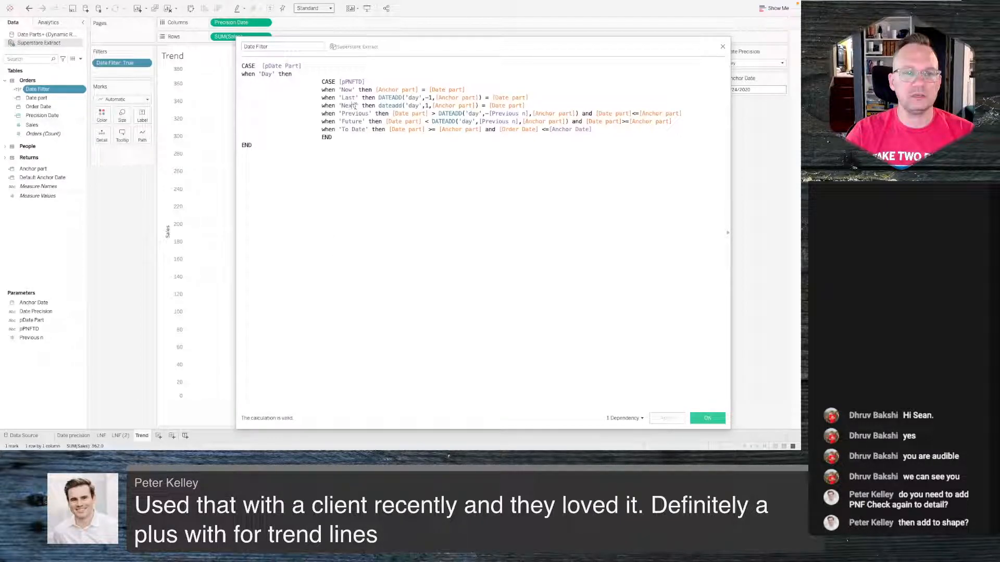
{"action": "left_click_drag", "start_coordinate": [356, 106], "coordinate": [342, 106]}
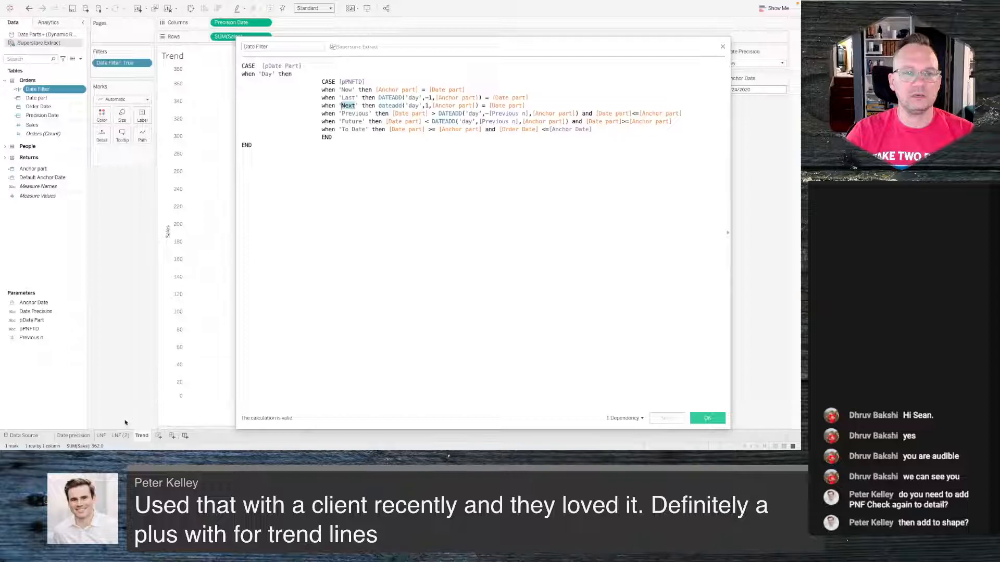
{"action": "left_click", "coordinate": [120, 435]}
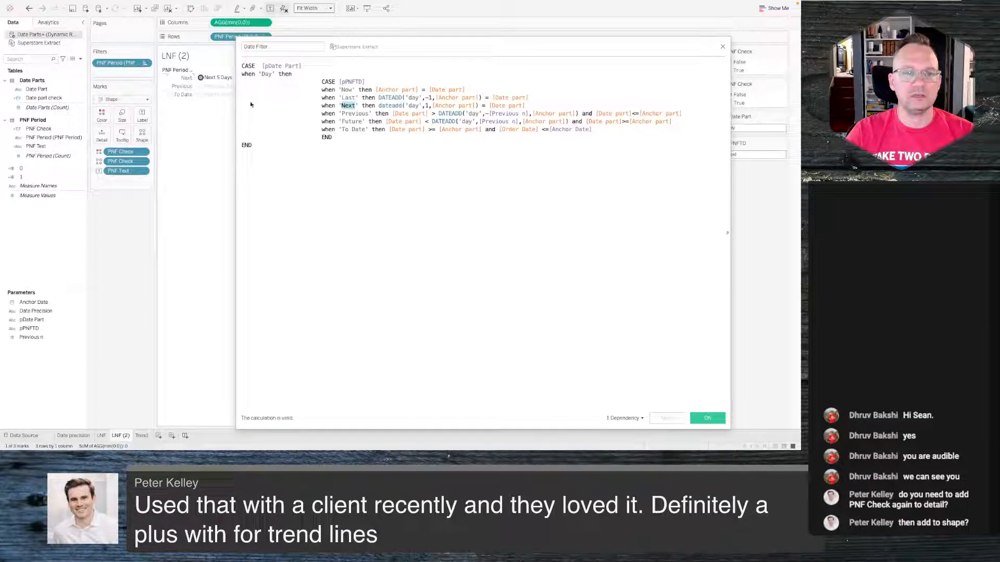
{"action": "left_click", "coordinate": [349, 105]}
{"action": "double_click", "coordinate": [347, 104]}
{"action": "type", "text": "Future"}
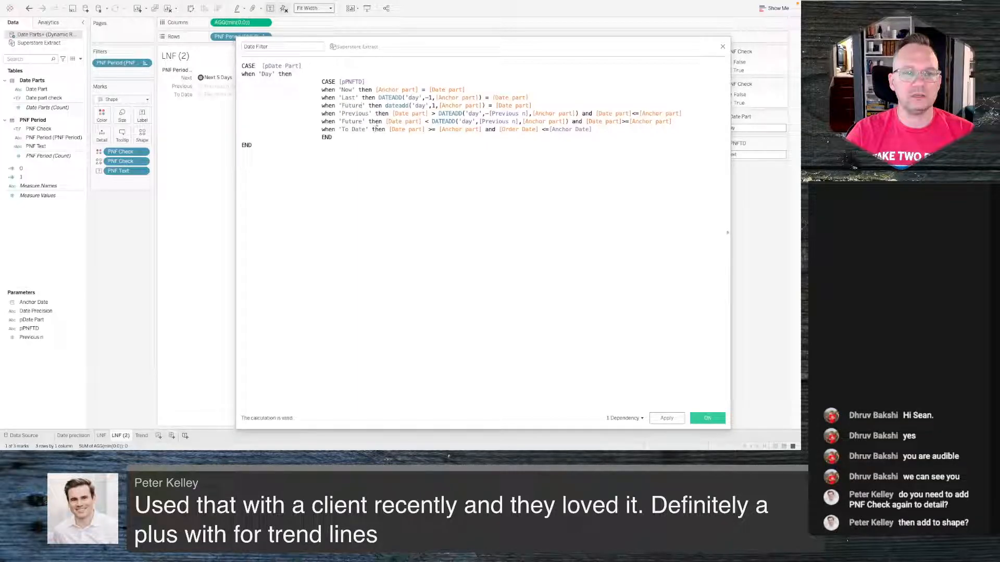
{"action": "double_click", "coordinate": [346, 121]}
{"action": "type", "text": "Next"}
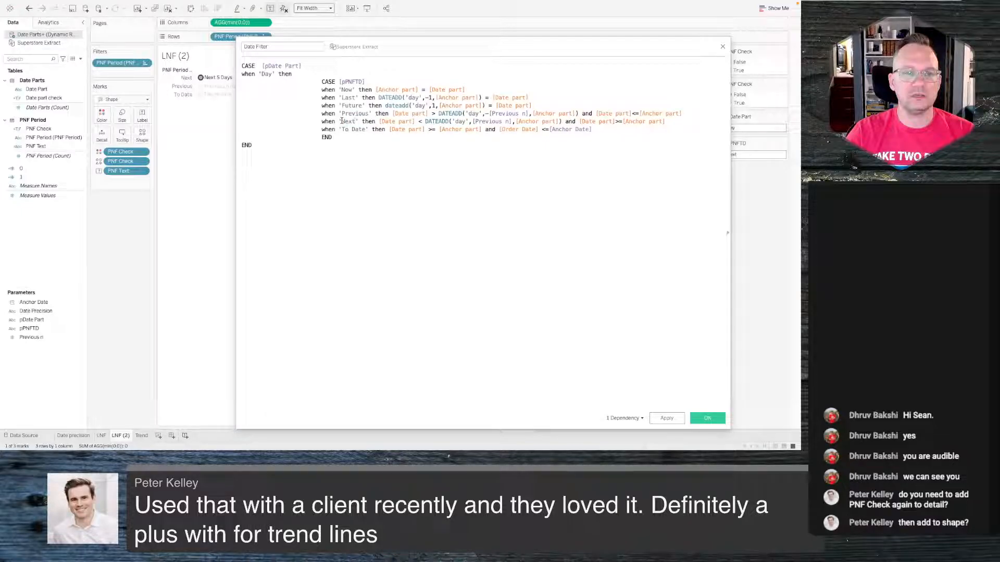
{"action": "left_click", "coordinate": [667, 418]}
{"action": "left_click", "coordinate": [142, 436]}
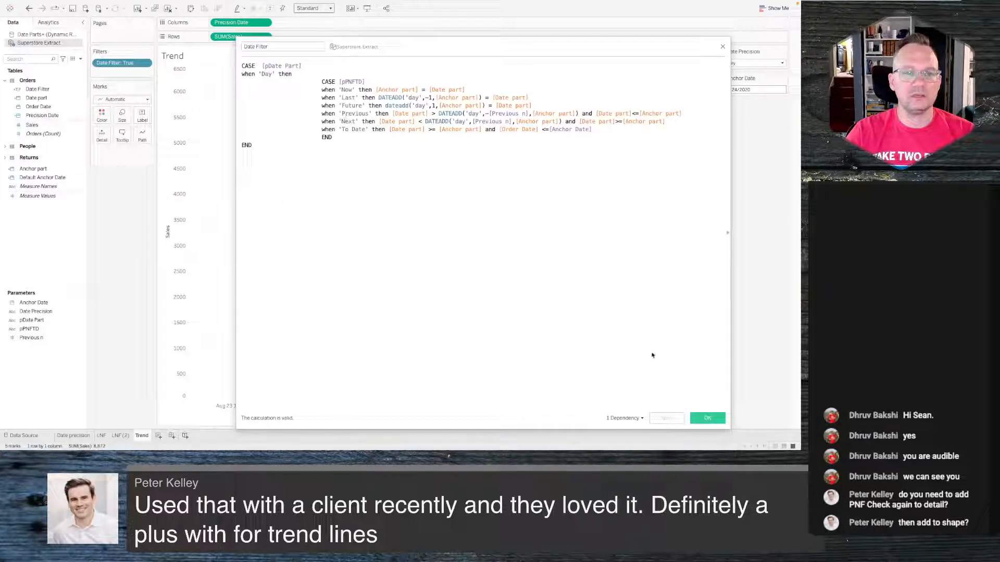
{"action": "left_click", "coordinate": [697, 418]}
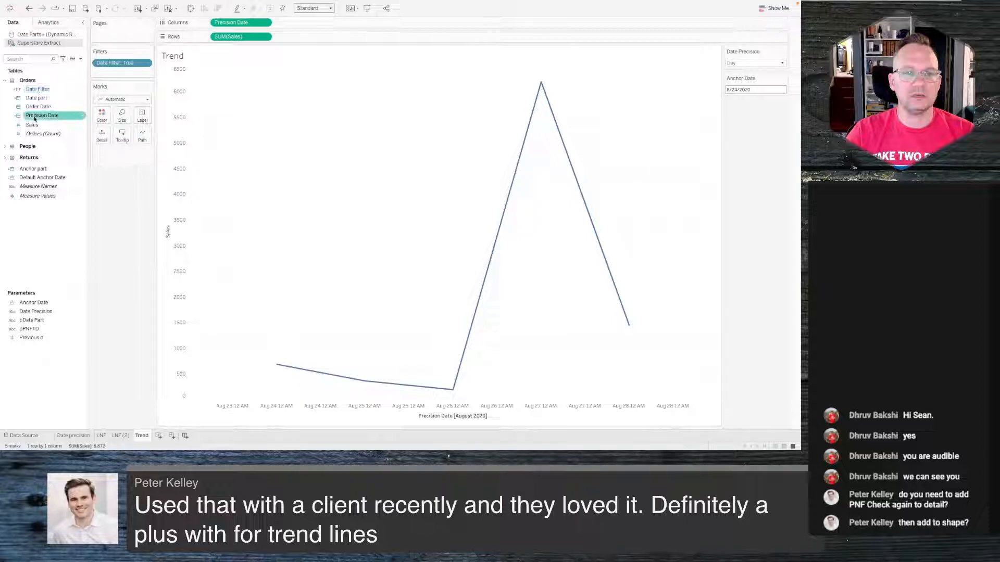
- Open the Date Filter calculation for editing and show the PNF Period row header on the LNF sheet
{"action": "left_click", "coordinate": [123, 436]}
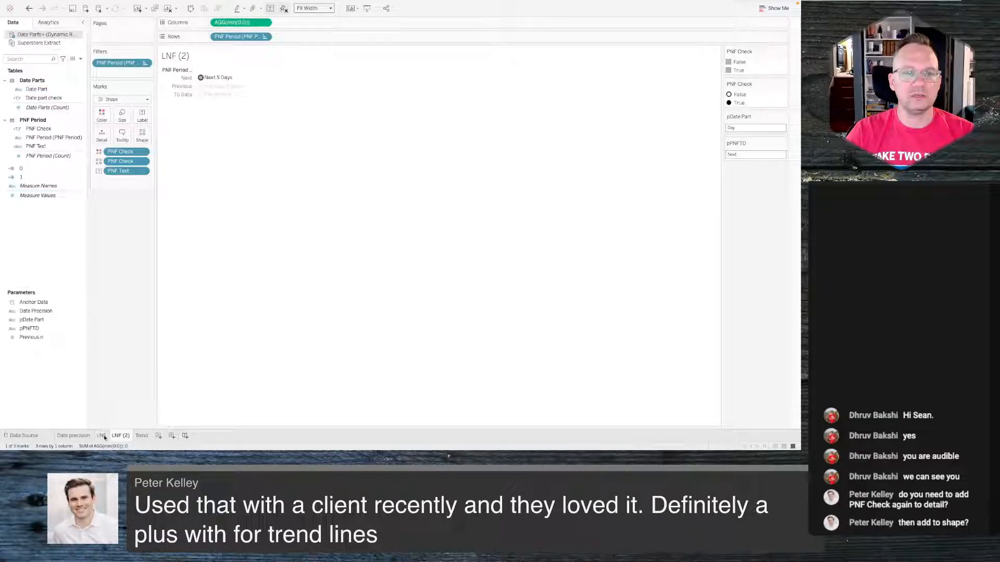
{"action": "left_click", "coordinate": [141, 436]}
{"action": "right_click", "coordinate": [36, 89]}
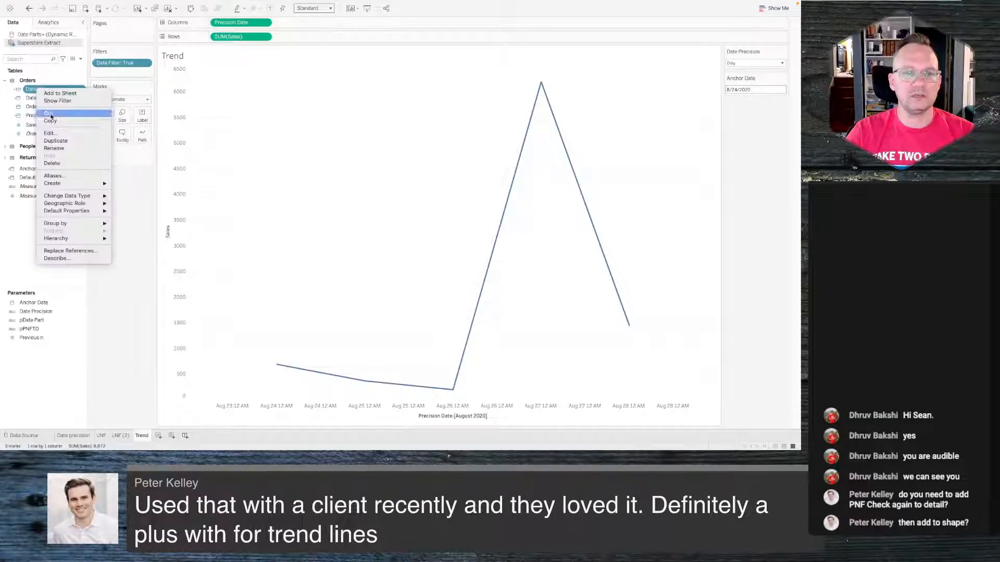
{"action": "left_click", "coordinate": [50, 133]}
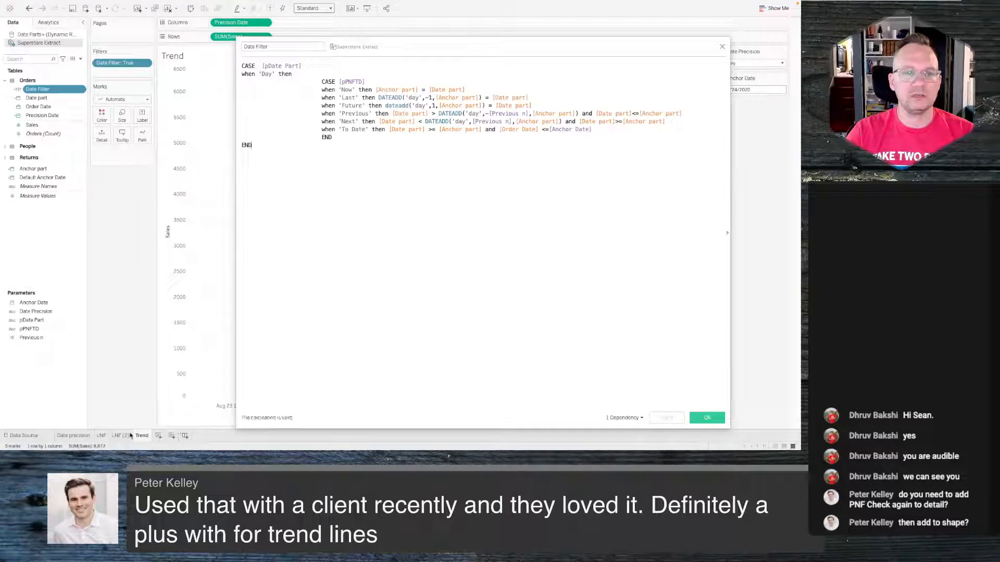
{"action": "left_click", "coordinate": [128, 436]}
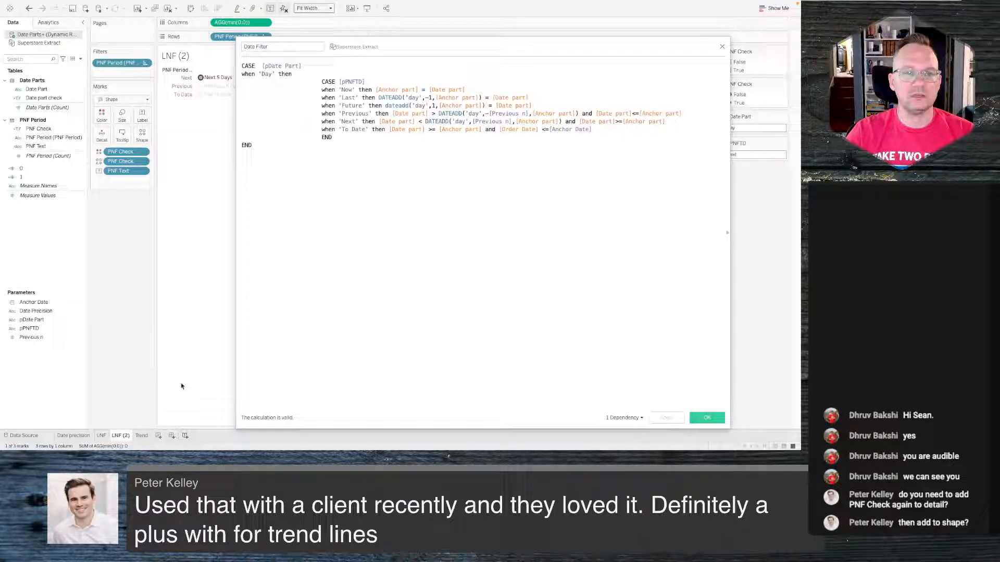
{"action": "left_click", "coordinate": [102, 436]}
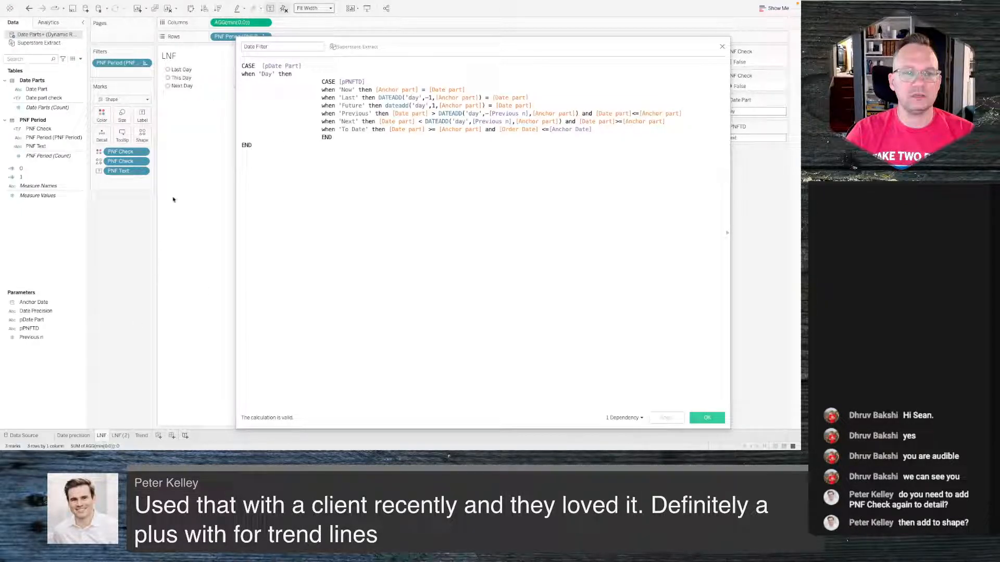
{"action": "left_click_drag", "start_coordinate": [410, 47], "coordinate": [505, 44]}
{"action": "left_click", "coordinate": [265, 37]}
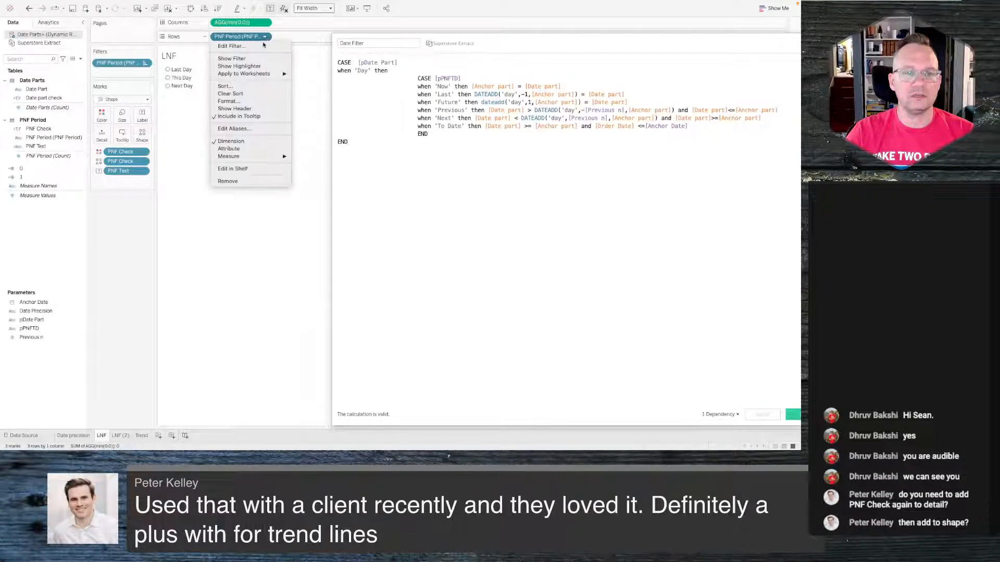
{"action": "left_click", "coordinate": [238, 108]}
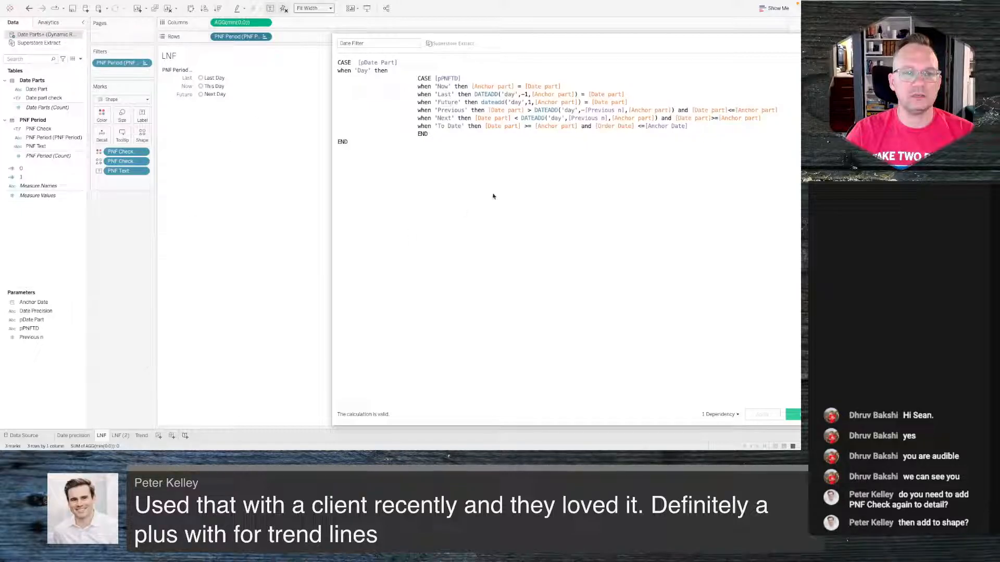
- Paste a 'Week' CASE block into the Date Filter calculation and swap its labels: 'Previous' becomes 'Last', range 'Last' becomes 'Previous'
{"action": "left_click_drag", "start_coordinate": [634, 41], "coordinate": [475, 45]}
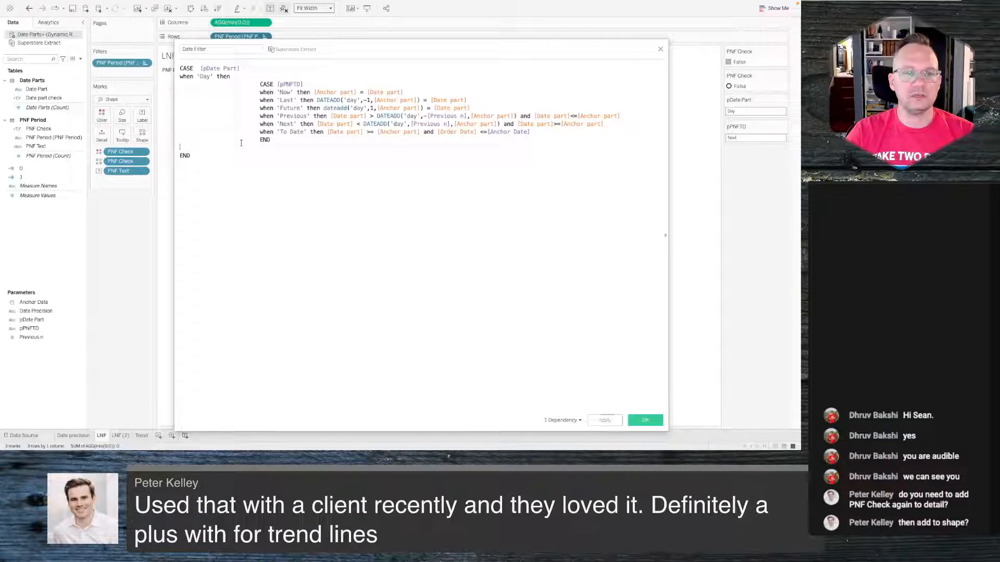
{"action": "key", "text": "ctrl+v"}
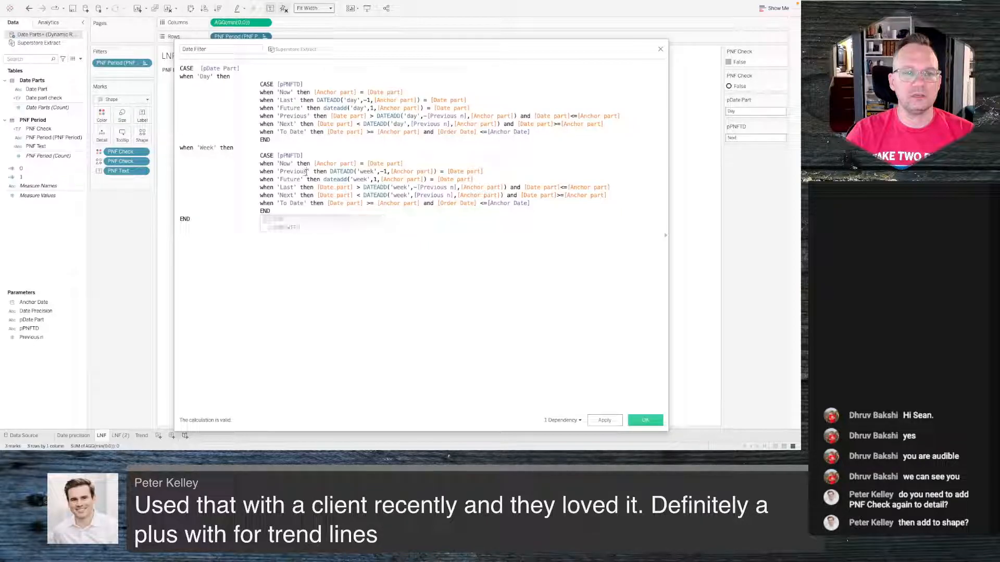
{"action": "left_click_drag", "start_coordinate": [307, 172], "coordinate": [280, 173]}
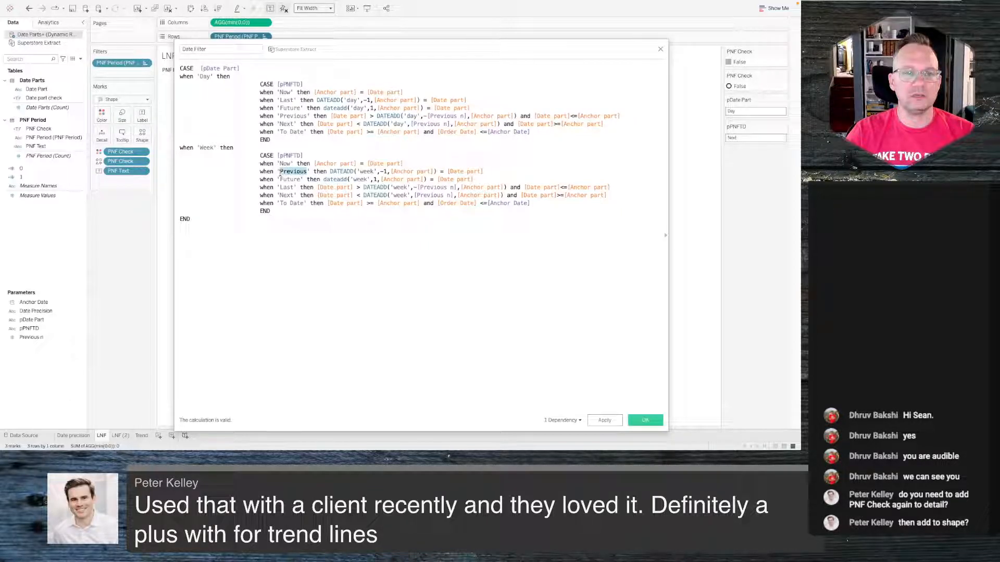
{"action": "type", "text": "Last"}
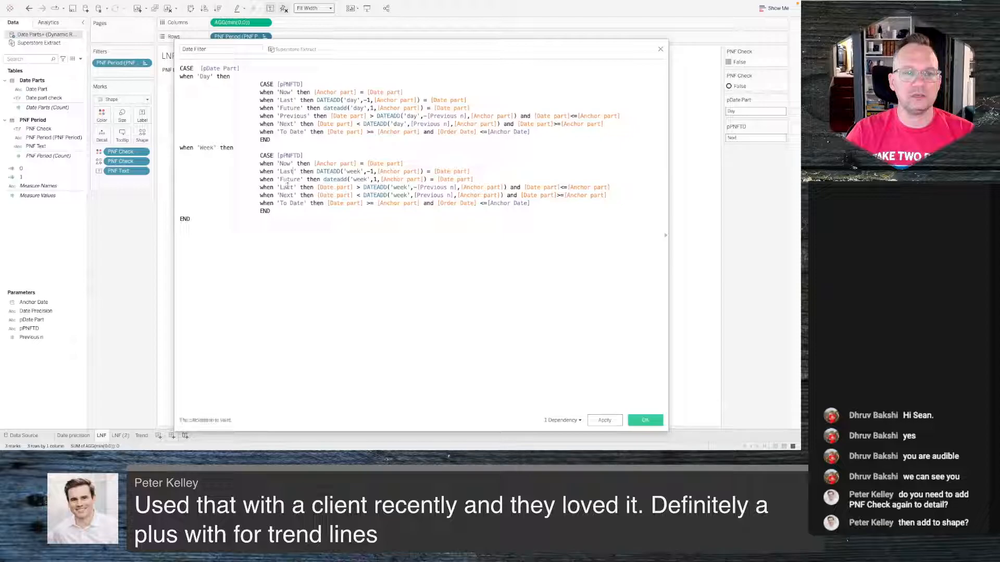
{"action": "left_click_drag", "start_coordinate": [295, 187], "coordinate": [280, 187]}
{"action": "type", "text": "p"}
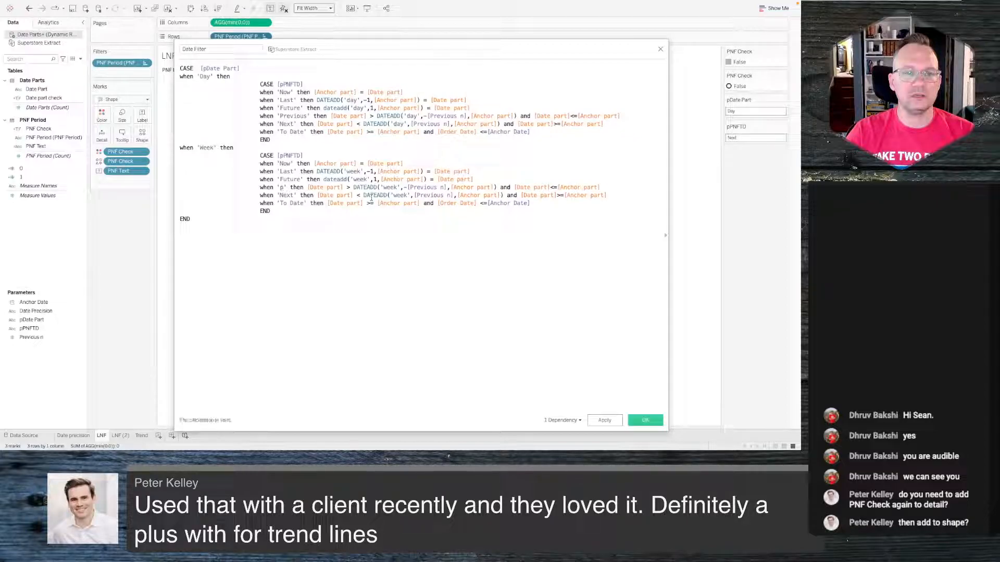
{"action": "type", "text": "rev"}
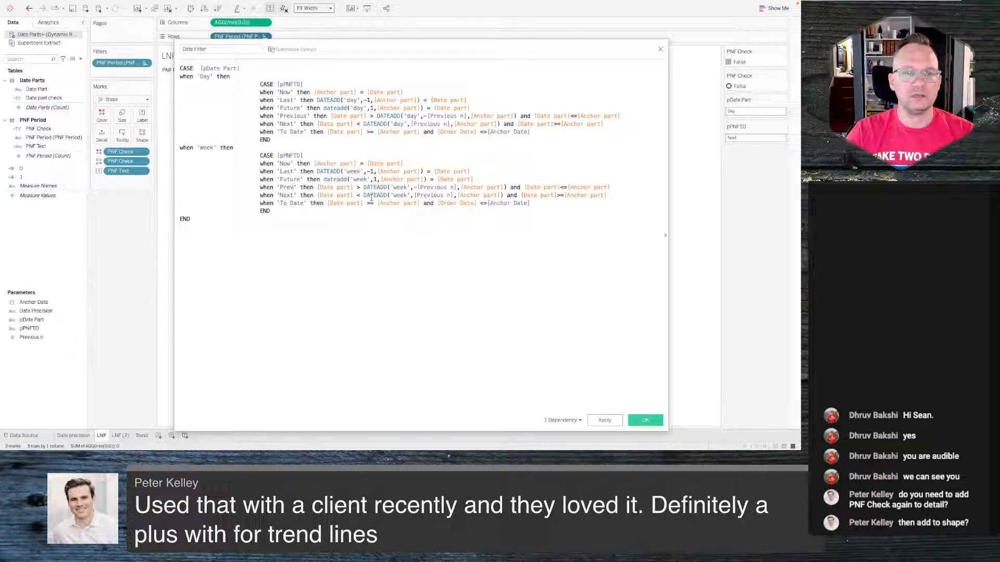
{"action": "type", "text": "ious"}
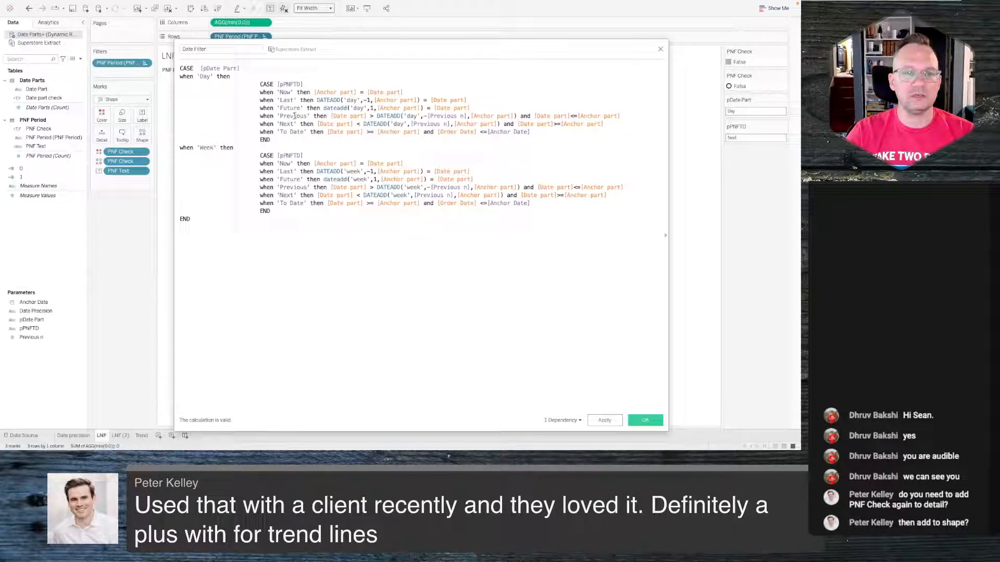
- Add a new line after the Week block and paste a 'Month' CASE block into the calculation
{"action": "left_click", "coordinate": [282, 212]}
{"action": "key", "text": "Return"}
{"action": "left_click", "coordinate": [416, 186]}
{"action": "left_click", "coordinate": [206, 219]}
{"action": "type", "text": "when 'Month' then CASE [pPNFTD] when 'Now' then [Anchor part] = [Date part] when 'Previous' then DATEADD('month',-1,[Anchor part]) = [Date part] when 'Future' then dateadd('month',1,[Anchor part]) = [Date part] when 'Last' then [Date part] > DATEADD('month',-[Previous n],[Anchor part]) and [Date part]<=[Anchor part] when 'Next' then [Date part] < DATEADD('month',[Previous n],[Anchor part]) and [Date part]>=[Anchor part] when 'To Date' then [Date part] >= [Anchor part] and [Order Date] <=[Anchor Date] END"}
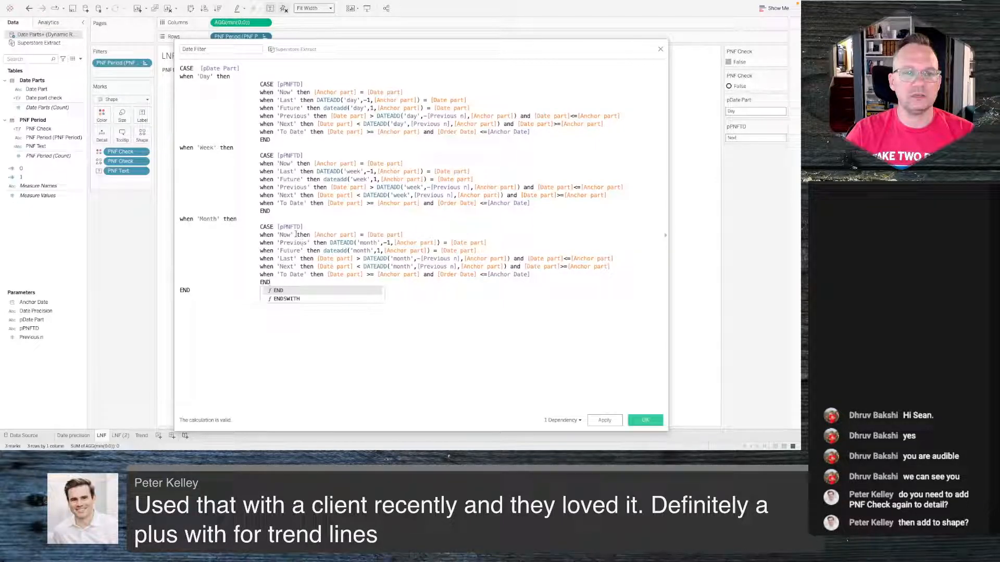
- Relabel the Month block's one-month-back case from 'Previous' to 'Last' in the Date Filter calculation
{"action": "left_click_drag", "start_coordinate": [307, 243], "coordinate": [286, 243]}
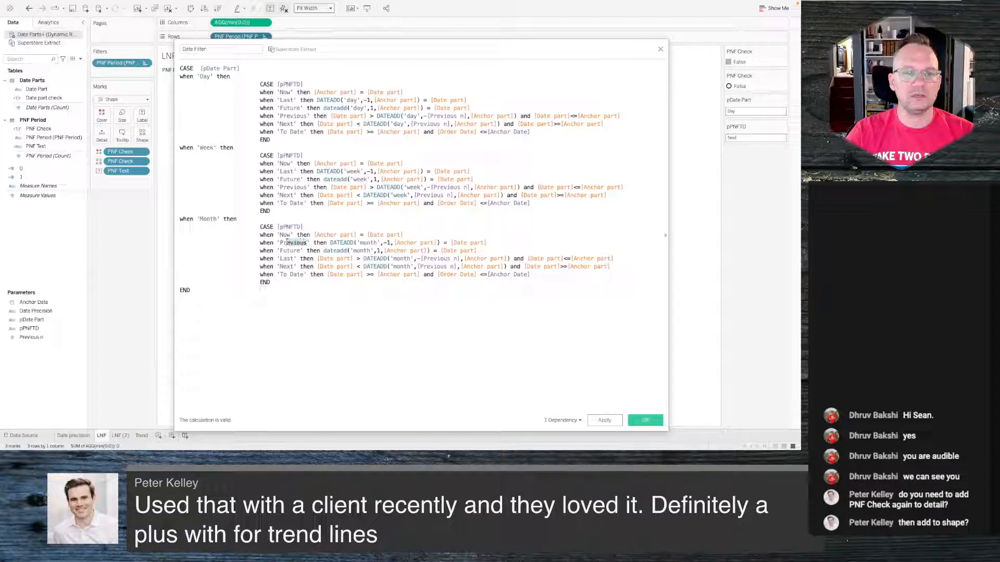
{"action": "key", "text": "BackSpace"}
{"action": "key", "text": "BackSpace"}
{"action": "key", "text": "BackSpace"}
{"action": "key", "text": "BackSpace"}
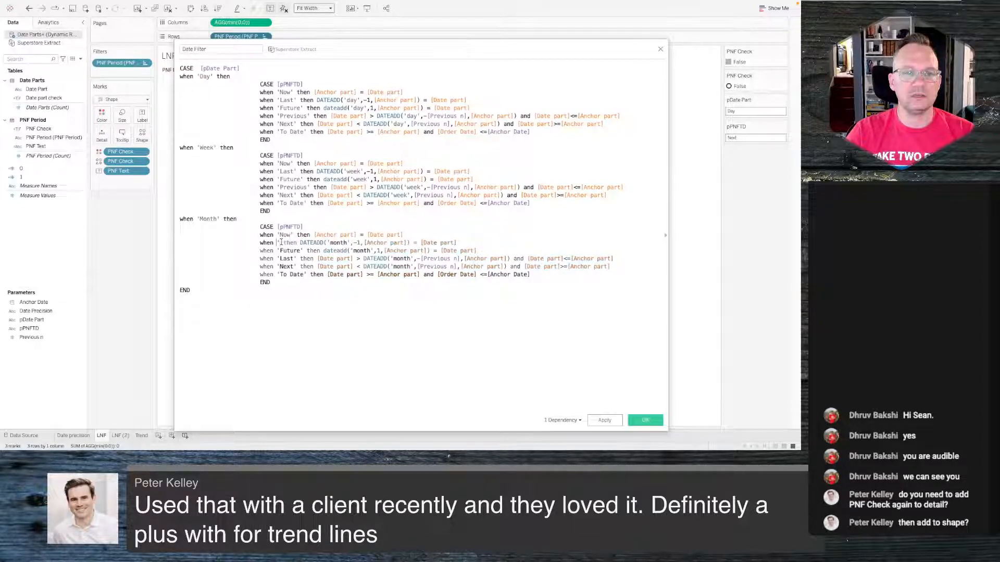
{"action": "type", "text": "Last"}
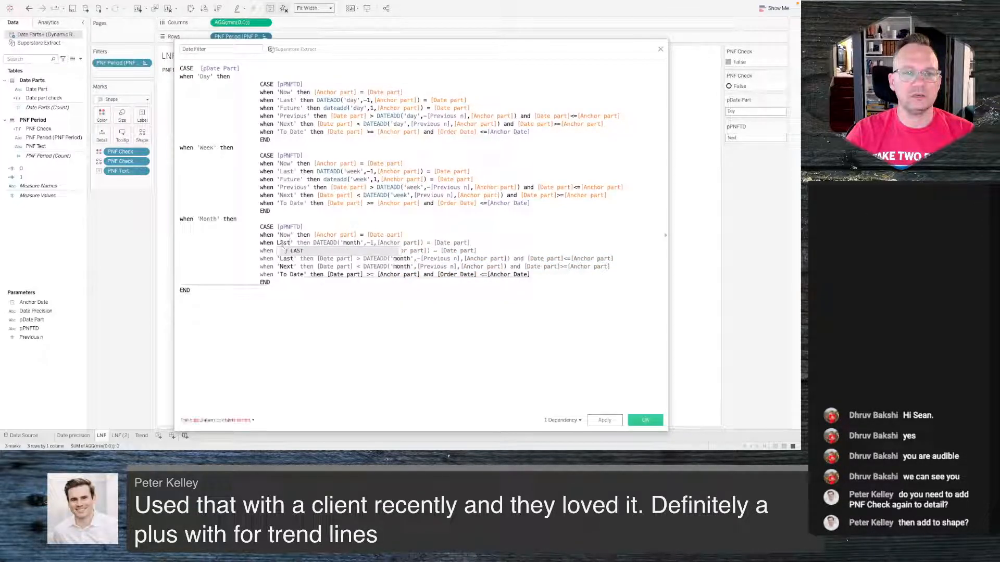
{"action": "key", "text": "BackSpace"}
{"action": "key", "text": "BackSpace"}
{"action": "key", "text": "BackSpace"}
{"action": "key", "text": "BackSpace"}
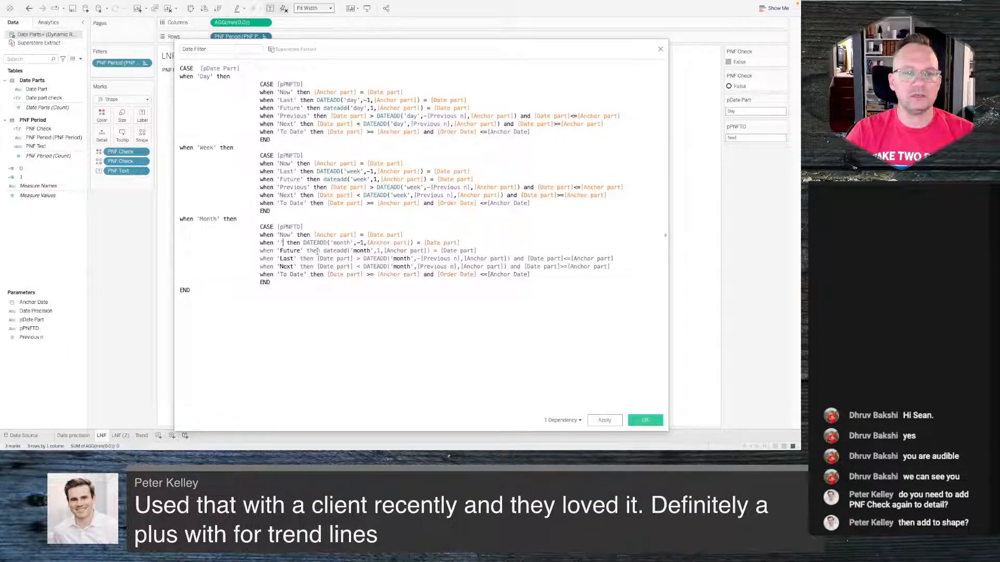
{"action": "type", "text": "'Last"}
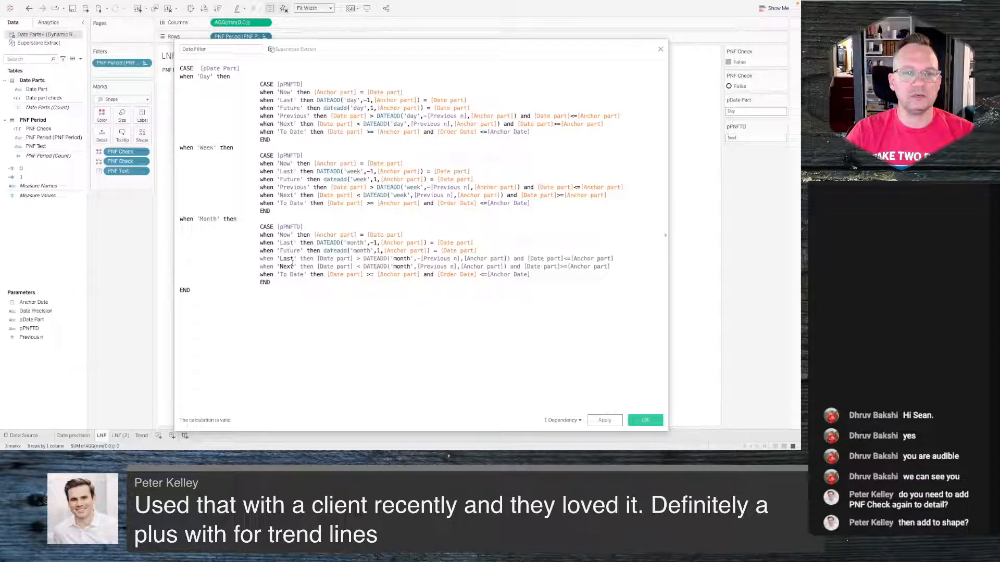
- Relabel the Month block's range case from 'Last' to 'Previous'
{"action": "left_click", "coordinate": [289, 258]}
{"action": "left_click", "coordinate": [287, 266]}
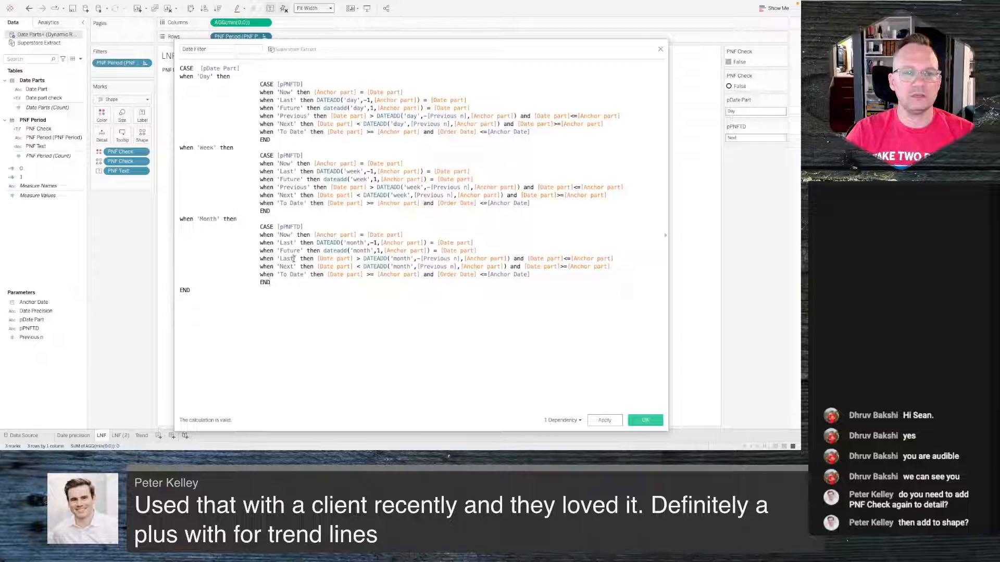
{"action": "left_click_drag", "start_coordinate": [294, 258], "coordinate": [281, 259]}
{"action": "type", "text": "Previou"}
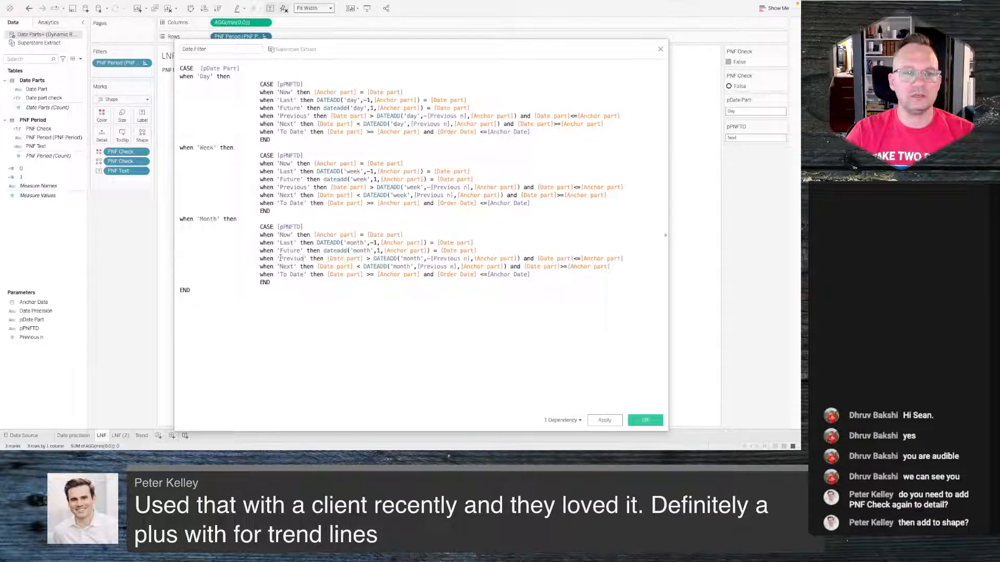
{"action": "type", "text": "s"}
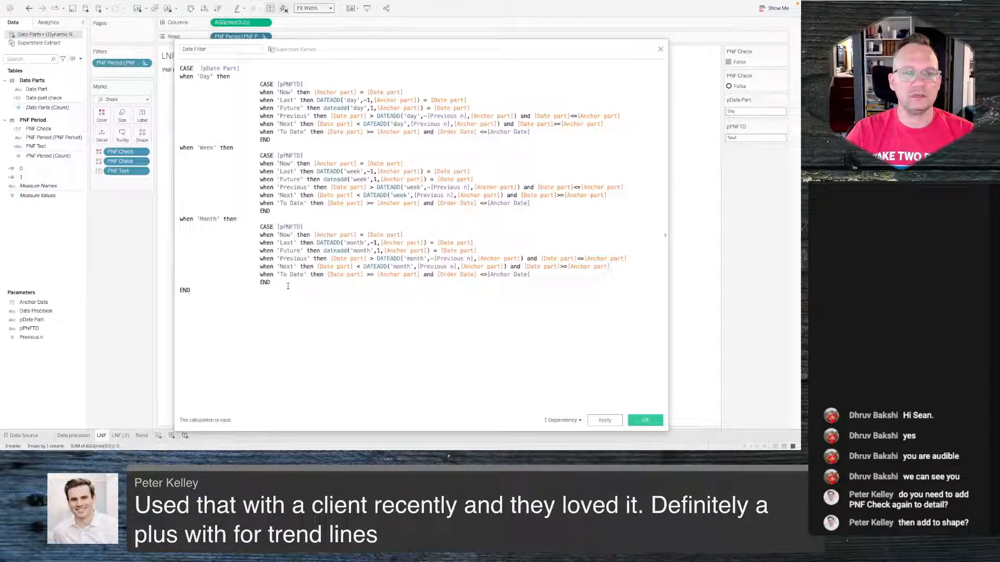
- Add a new line after the Month block and paste a 'Quarter' CASE block into the calculation
{"action": "left_click", "coordinate": [284, 281]}
{"action": "key", "text": "Return"}
{"action": "type", "text": "when 'Quarter' then  CASE [pPNFTD] when 'Now' then [Anchor part] = [Date part] when 'Previous' then DATEADD('quarter',-1,[Anchor part]) = [Date part] when 'Future' then dateadd('quarter',1,[Anchor part]) = [Date part] when 'Last' then [Date part] > DATEADD('quarter',-[Previous n],[Anchor part]) or [Date part]<=[Anchor part] when 'Next' then [Date part] < DATEADD('quarter',[Previous n],[Anchor part]) or [Date part]>=[Anchor part] when 'To Date' then [Date part] >= [Anchor part] and [Order Date] <=[Anchor Date] END"}
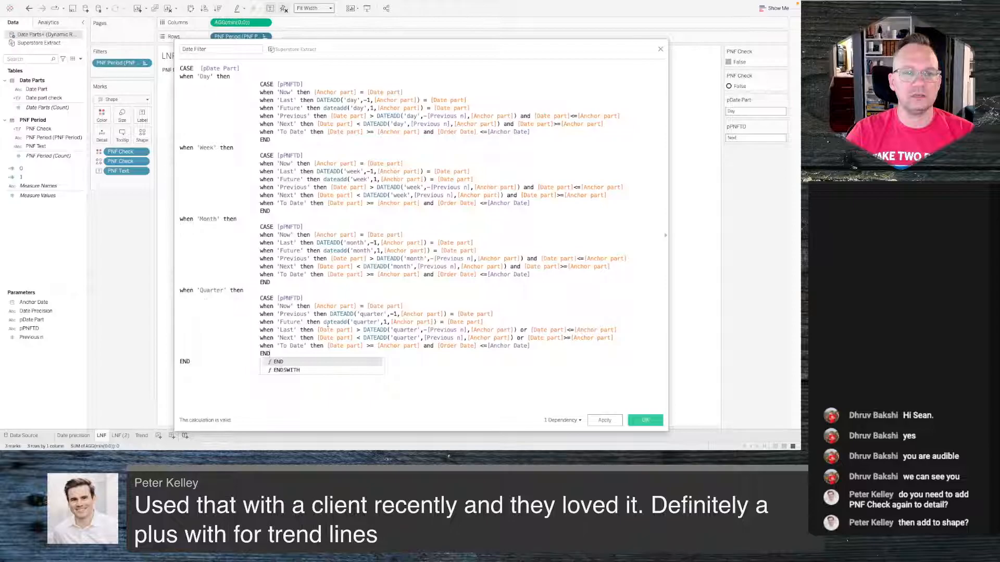
- Swap the Quarter block's labels: one-quarter-back case becomes 'Last', range case becomes 'Previous'
{"action": "left_click", "coordinate": [287, 307]}
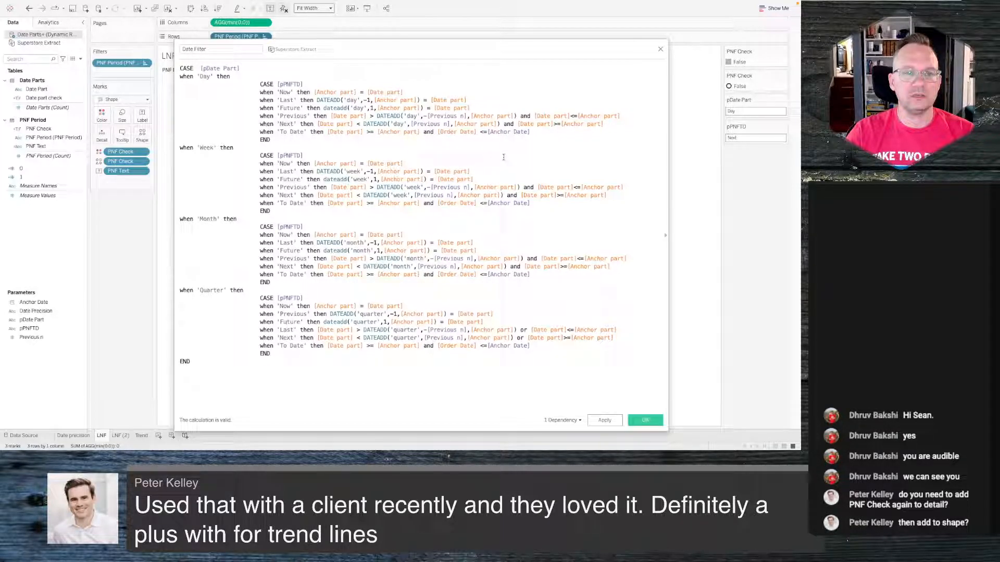
{"action": "double_click", "coordinate": [304, 314]}
{"action": "type", "text": "Last"}
{"action": "left_click_drag", "start_coordinate": [292, 330], "coordinate": [279, 331]}
{"action": "type", "text": "Previous"}
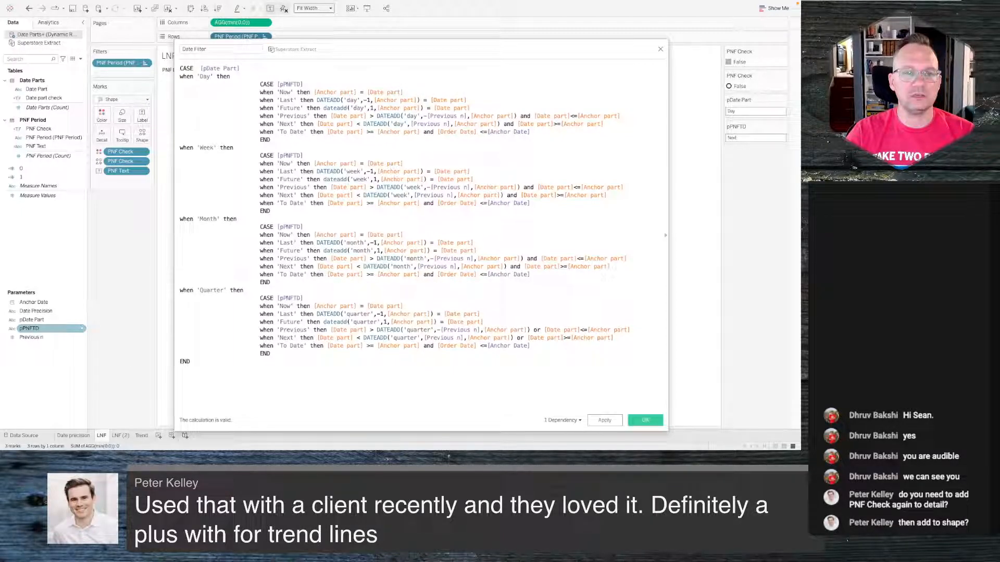
- Paste a 'Year' CASE block after the Quarter block, swap its labels to 'Last' and 'Previous', and apply the calculation
{"action": "left_click", "coordinate": [275, 354]}
{"action": "type", "text": "when 'Year' then CASE [pPNFTD] when 'Now' then [Anchor part] = [Date part] when 'Previous' then DATEADD('year',-1,[Anchor part]) = [Date part] when 'Future' then dateadd('year',1,[Anchor part]) = [Date part] when 'Last' then [Date part] > DATEADD('year',-[Previous n],[Anchor part]) and [Date part]<=[Anchor part] when 'Next' then [Date part] < DATEADD('year',[Previous n],[Anchor part]) and [Date part]>=[Anchor part] when 'To Date' then [Date part] >= [Anchor part] and [Order Date] <=[Anchor Date] END"}
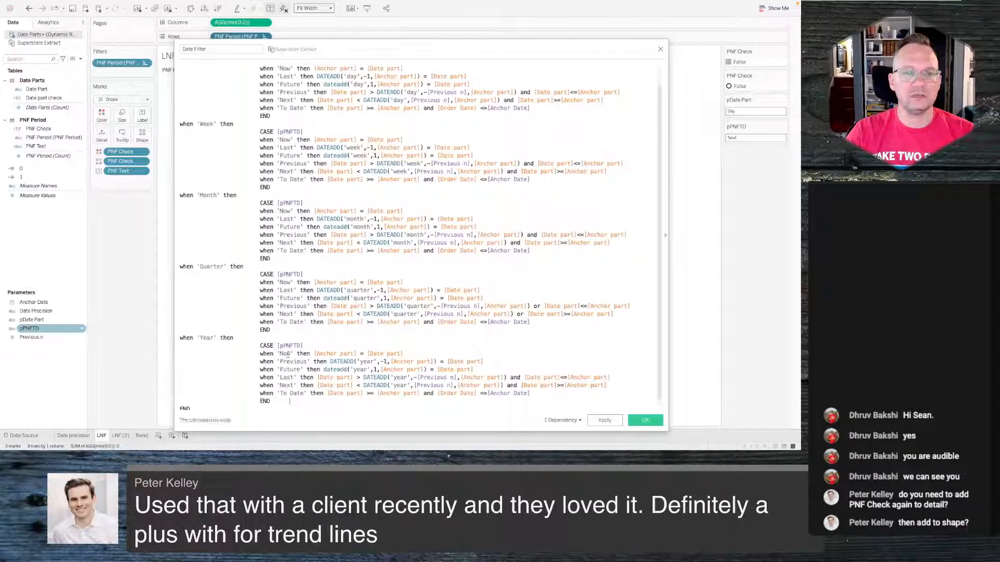
{"action": "left_click_drag", "start_coordinate": [308, 361], "coordinate": [281, 361]}
{"action": "type", "text": "Last"}
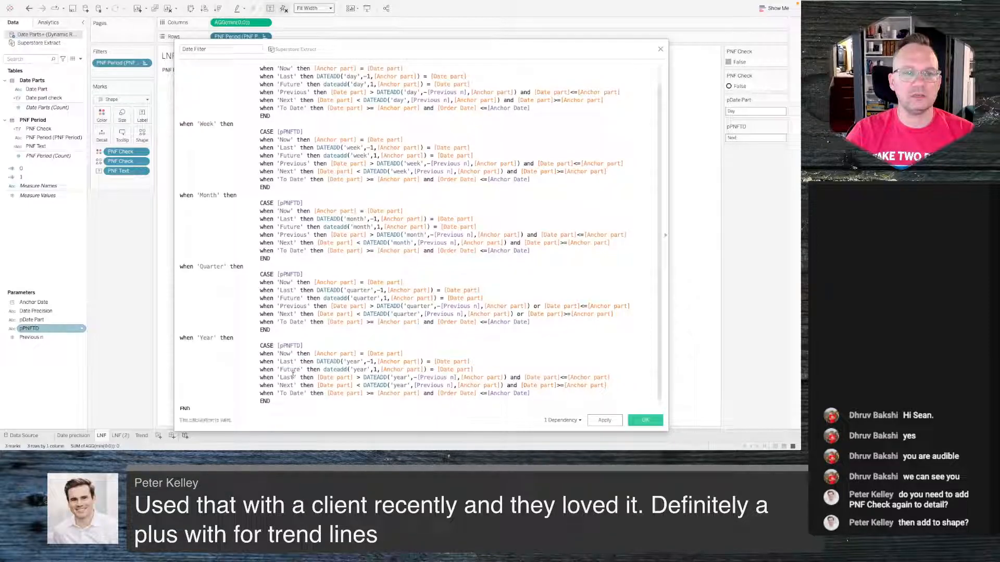
{"action": "left_click_drag", "start_coordinate": [293, 377], "coordinate": [280, 376]}
{"action": "type", "text": "Previous"}
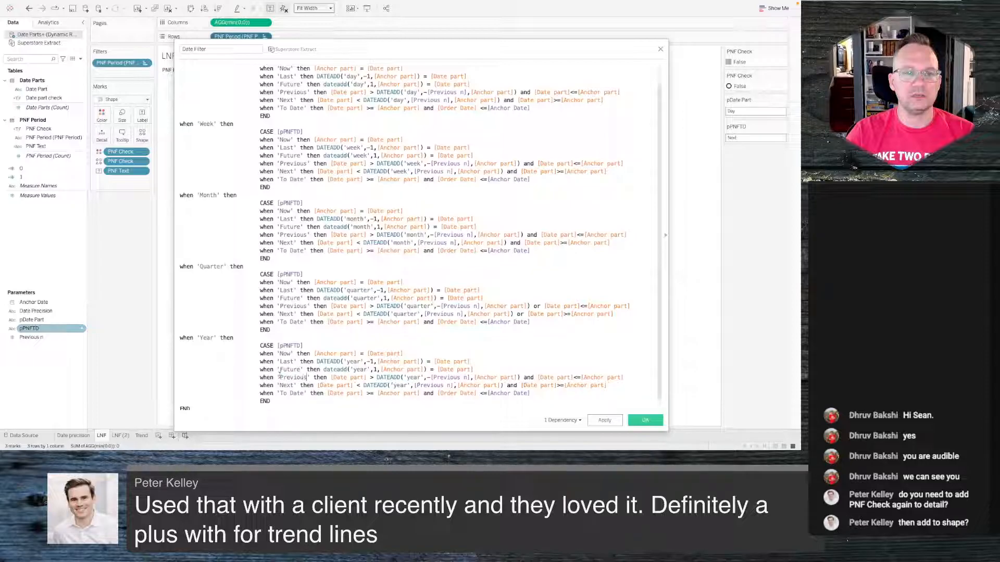
{"action": "scroll", "coordinate": [300, 338], "scroll_direction": "down", "scroll_amount": 1}
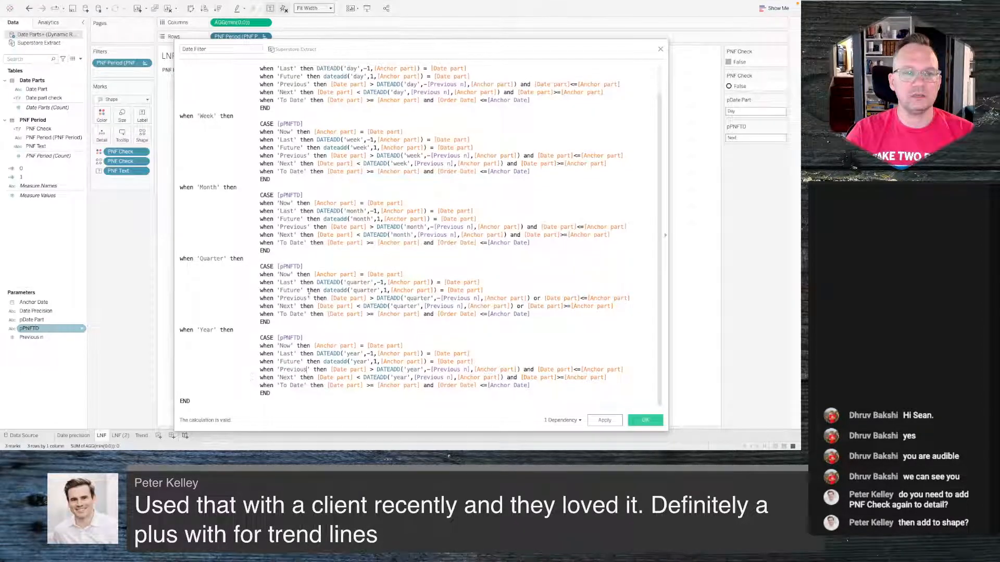
{"action": "left_click", "coordinate": [605, 421]}
{"action": "left_click", "coordinate": [643, 422]}
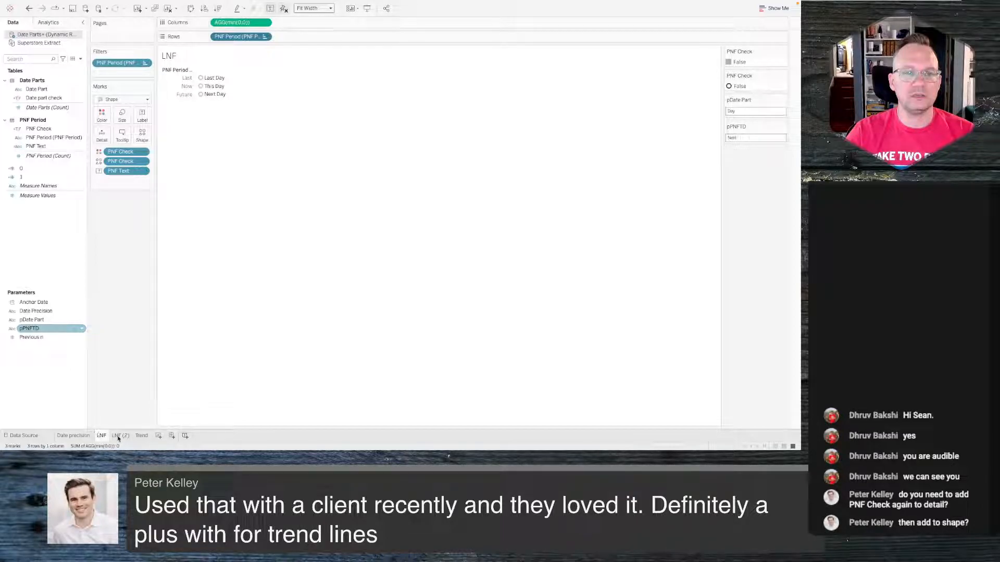
- Select Quarter on the Date precision sheet, then pick This Quarter on the LNF sheet
{"action": "left_click", "coordinate": [86, 436]}
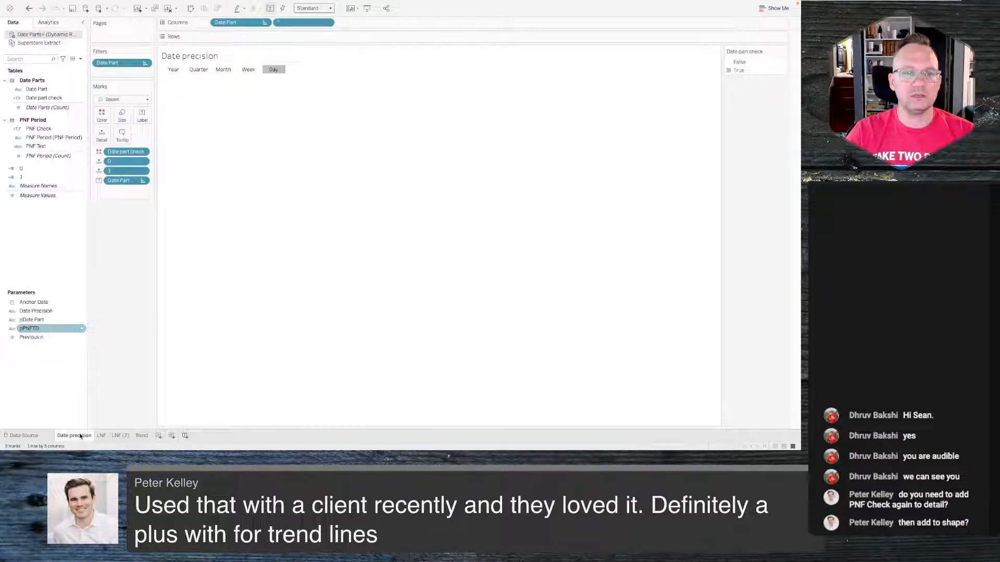
{"action": "left_click", "coordinate": [206, 70]}
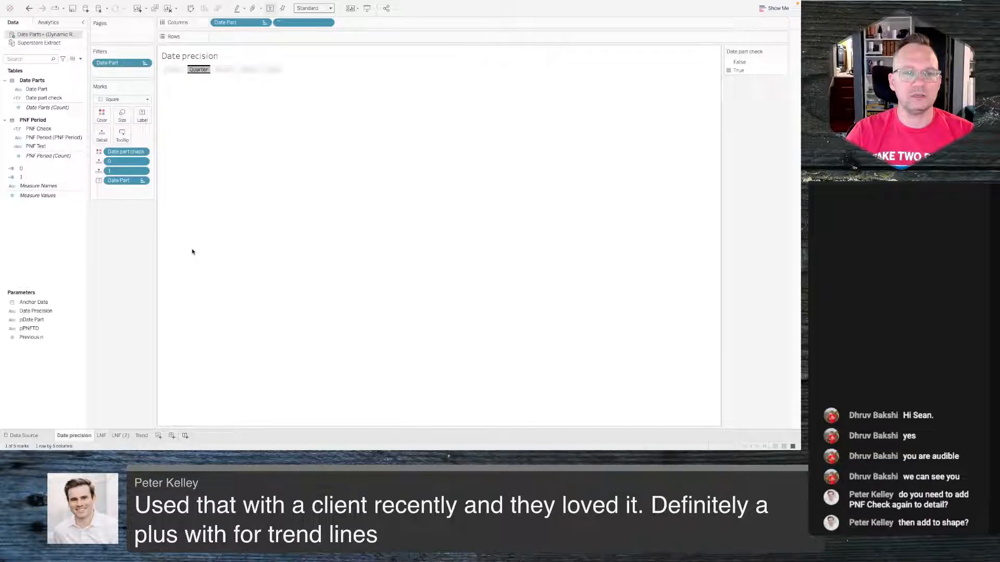
{"action": "left_click", "coordinate": [102, 436]}
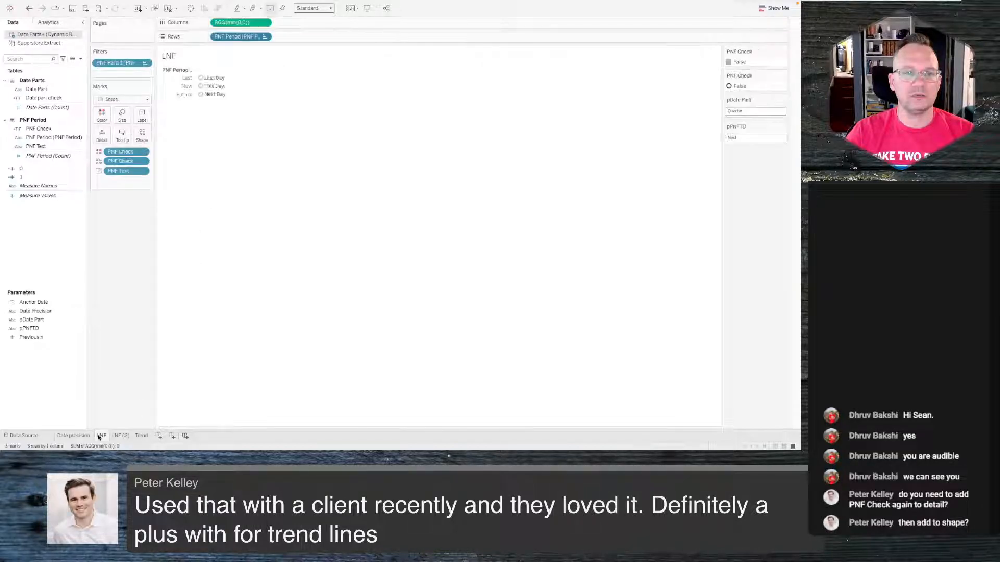
{"action": "left_click", "coordinate": [219, 86]}
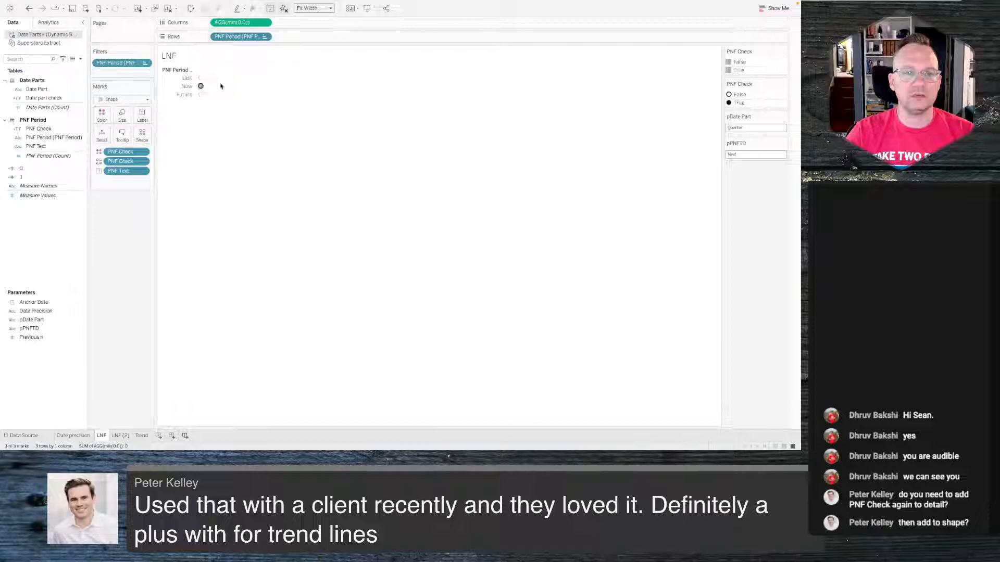
- On the Trend sheet, switch the Date Precision parameter to Month, then Quarter, then Week
{"action": "left_click", "coordinate": [142, 436]}
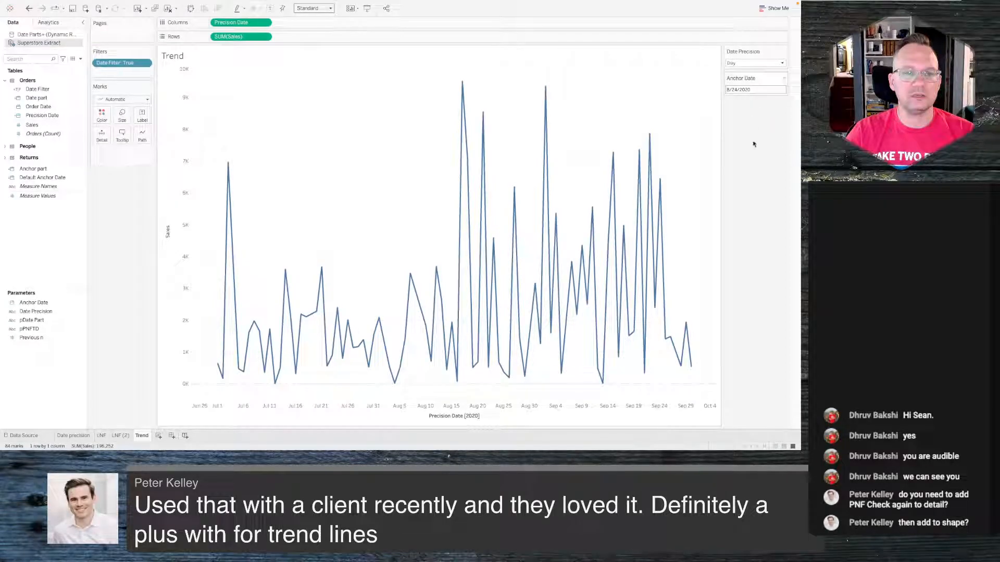
{"action": "mouse_move", "coordinate": [218, 369]}
{"action": "left_click", "coordinate": [755, 63]}
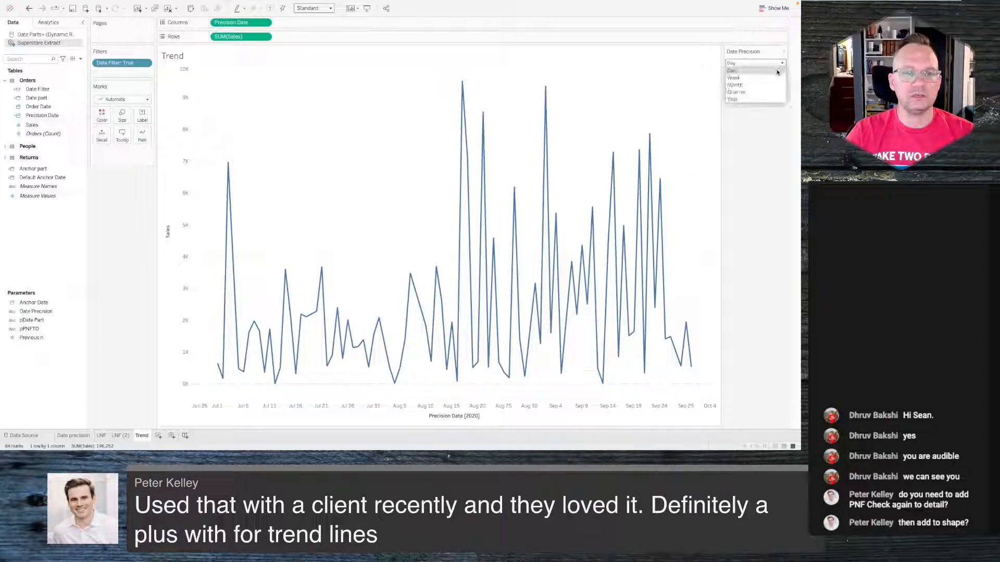
{"action": "left_click", "coordinate": [756, 86]}
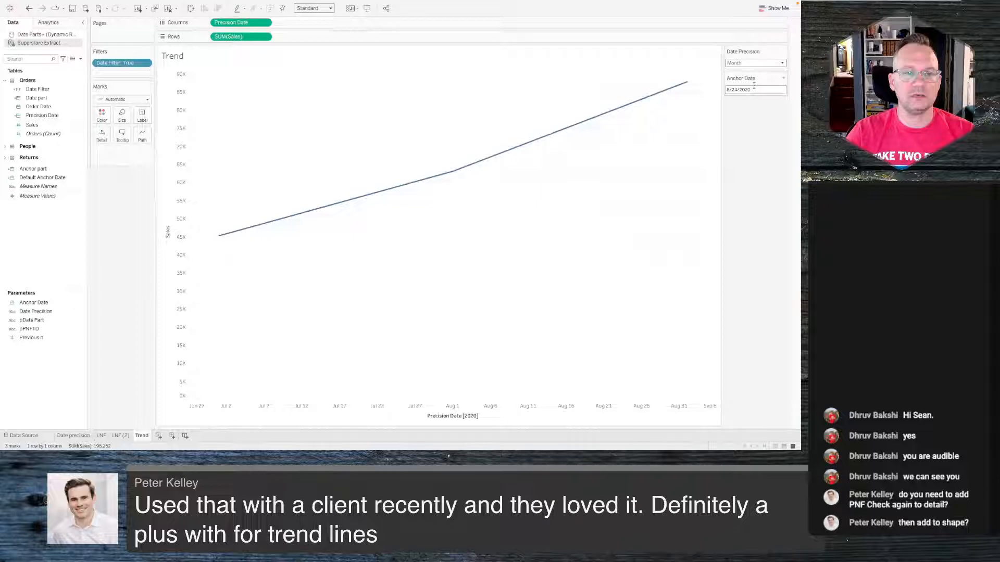
{"action": "left_click", "coordinate": [768, 63]}
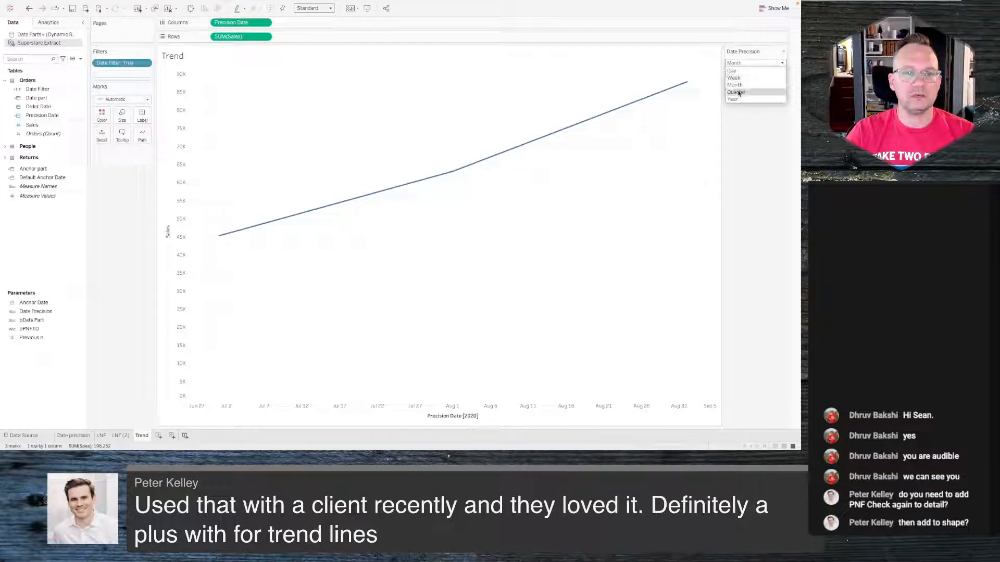
{"action": "left_click", "coordinate": [738, 92]}
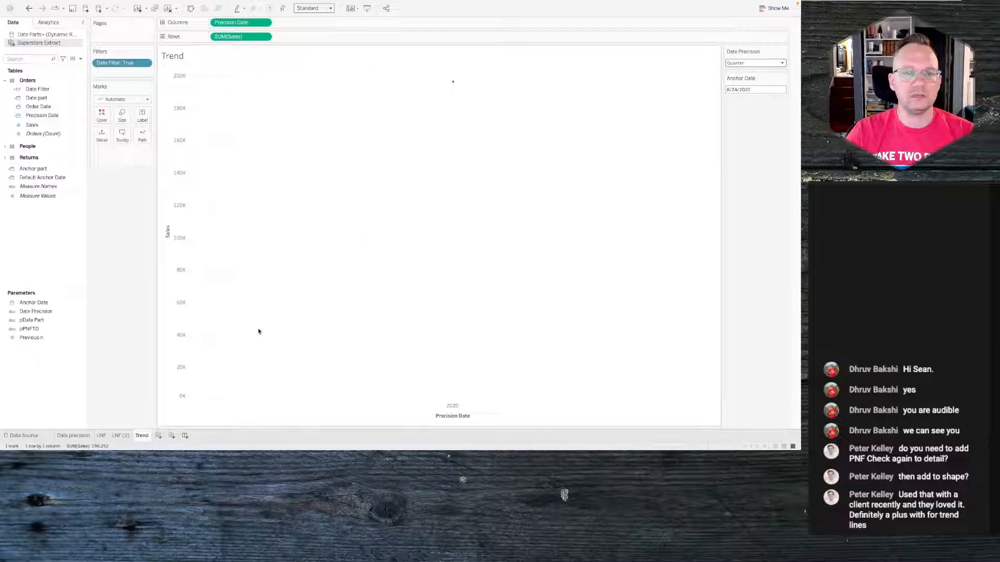
{"action": "left_click", "coordinate": [755, 63]}
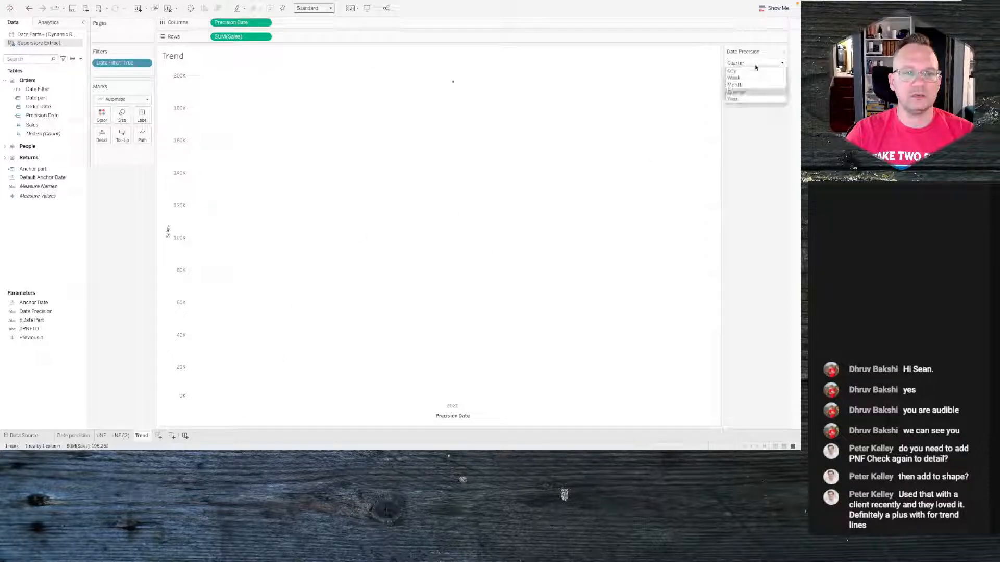
{"action": "left_click", "coordinate": [733, 78]}
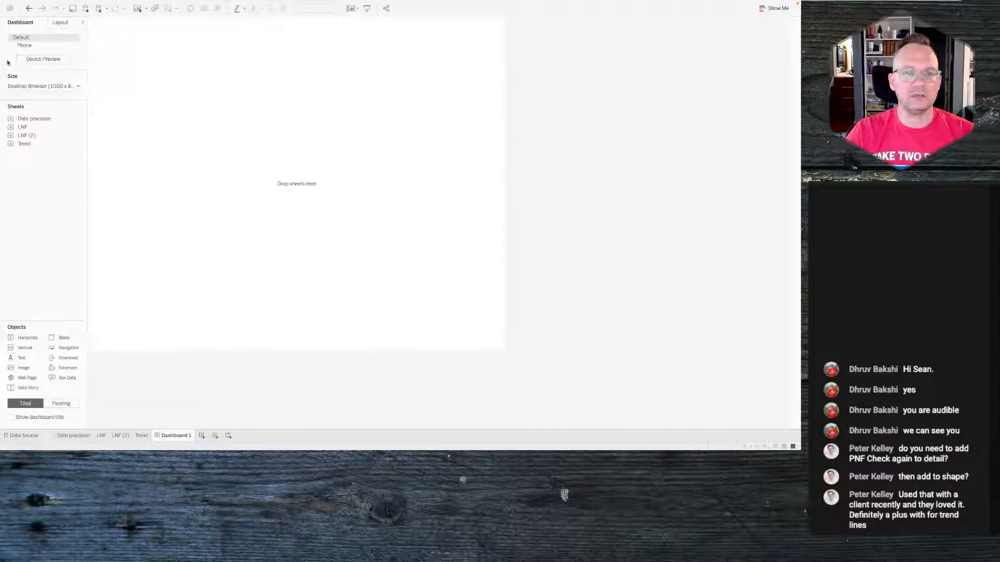
- Add a vertical container to the new dashboard canvas
{"action": "mouse_move", "coordinate": [40, 119]}
{"action": "left_click_drag", "start_coordinate": [24, 348], "coordinate": [237, 181]}
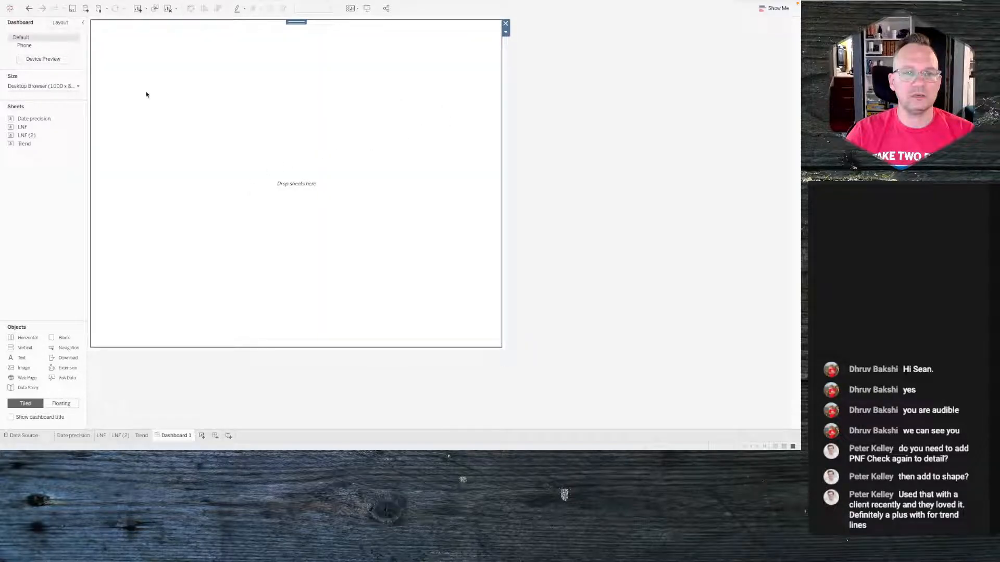
{"action": "key", "text": "super+Tab"}
{"action": "key", "text": "super+shift+Tab"}
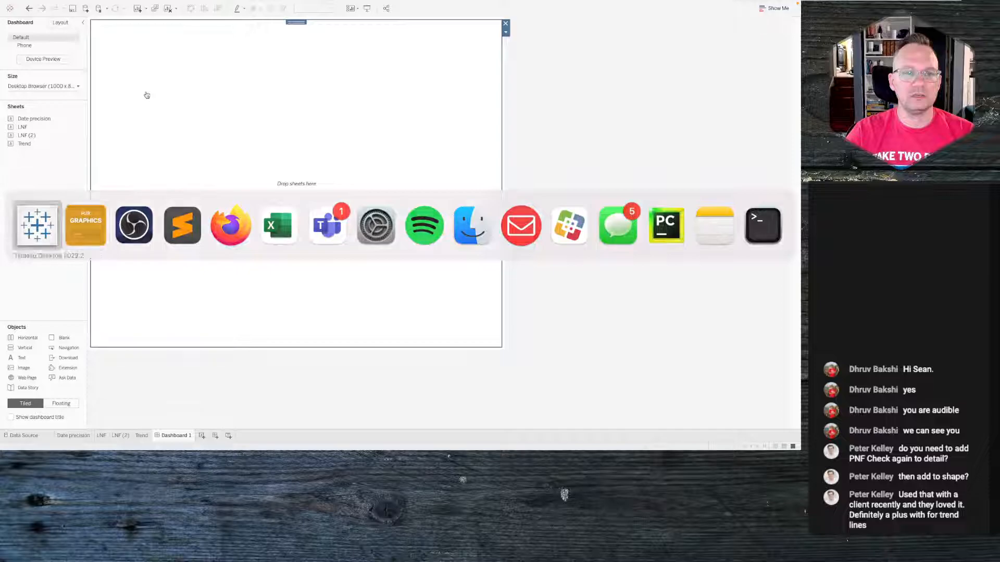
{"action": "key", "text": "ctrl+Right"}
{"action": "key", "text": "ctrl+Left"}
{"action": "key", "text": "ctrl+Left"}
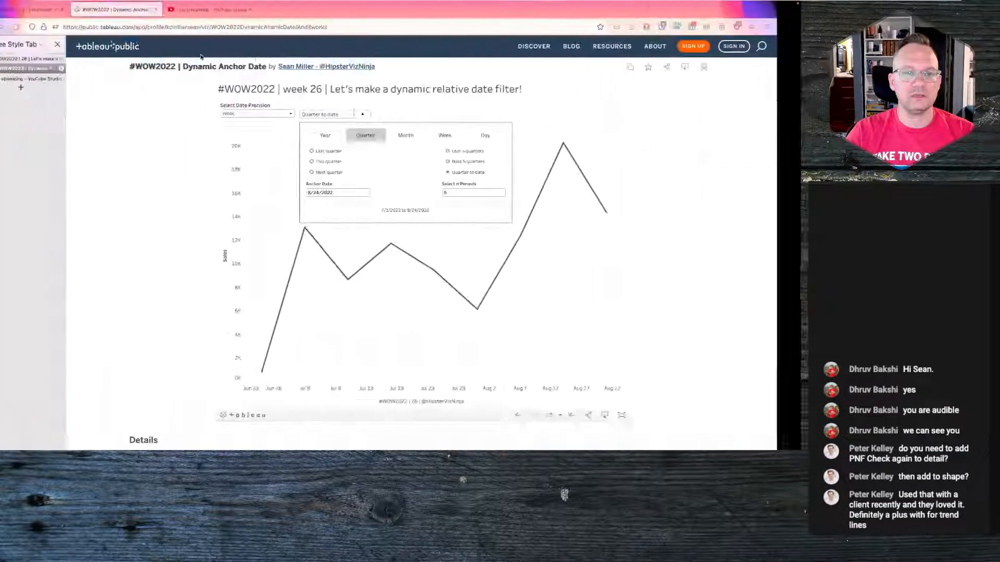
{"action": "left_click", "coordinate": [45, 82]}
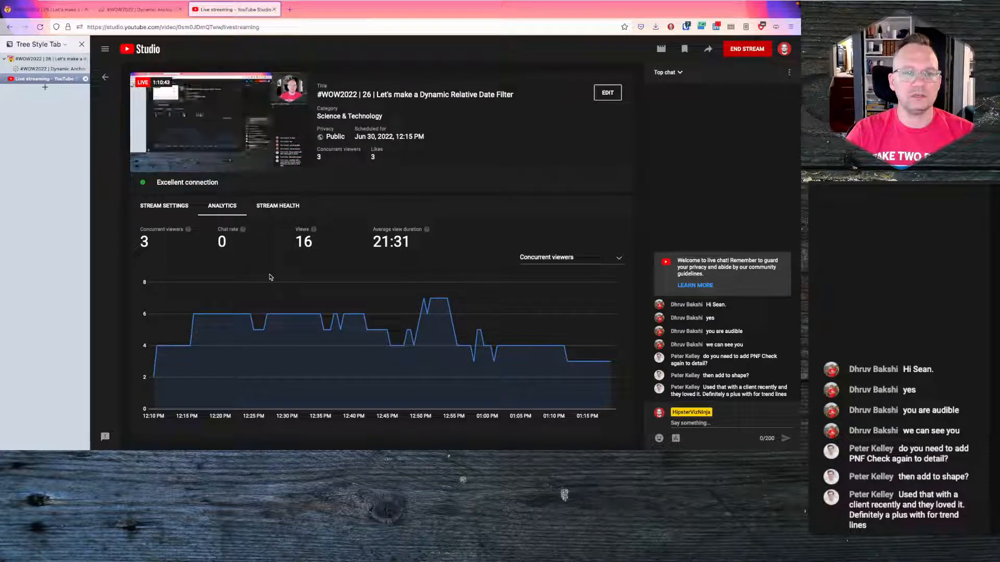
{"action": "key", "text": "ctrl+Left"}
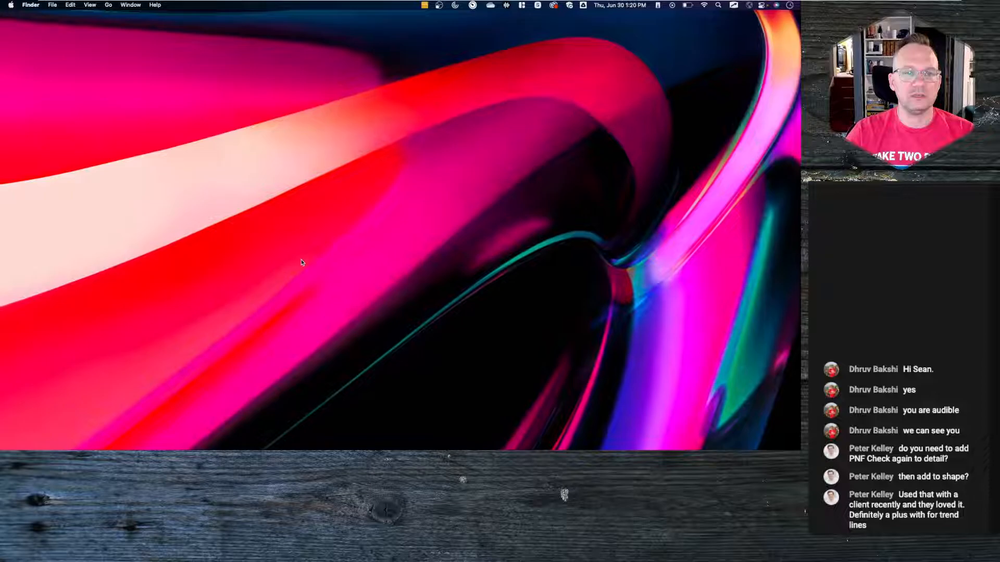
{"action": "key", "text": "ctrl+Right"}
{"action": "key", "text": "ctrl+Right"}
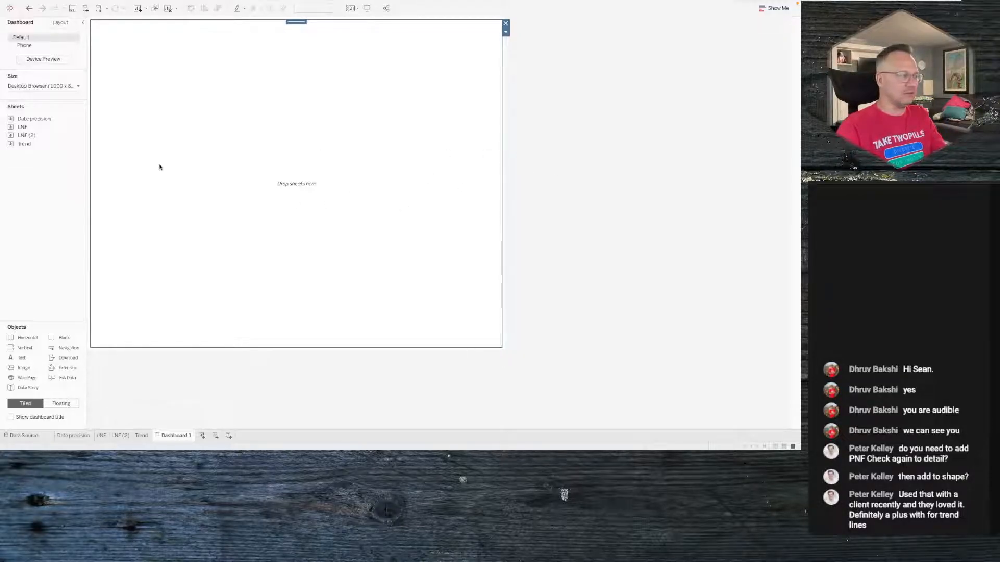
{"action": "left_click", "coordinate": [31, 195]}
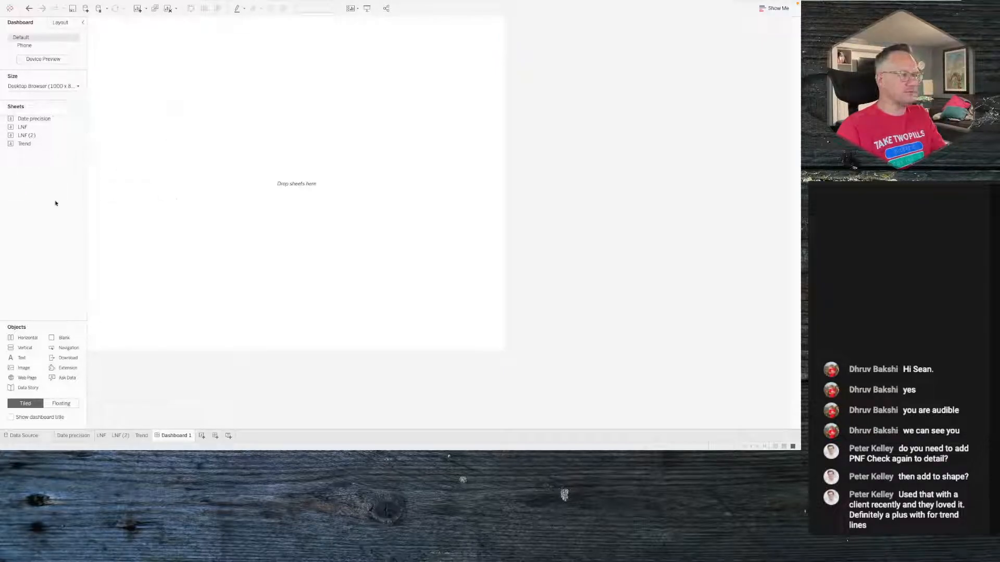
{"action": "left_click", "coordinate": [352, 206]}
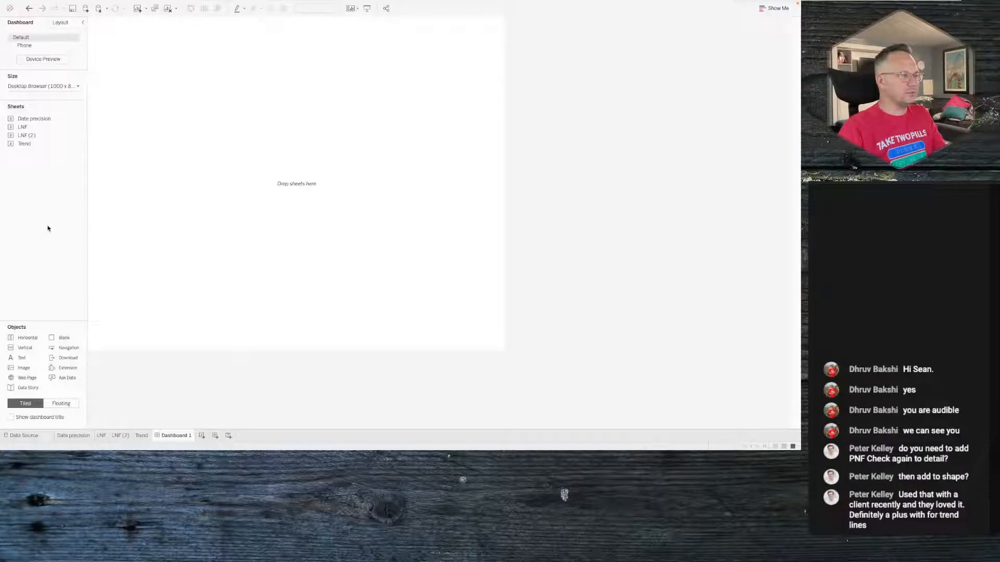
{"action": "mouse_move", "coordinate": [46, 132]}
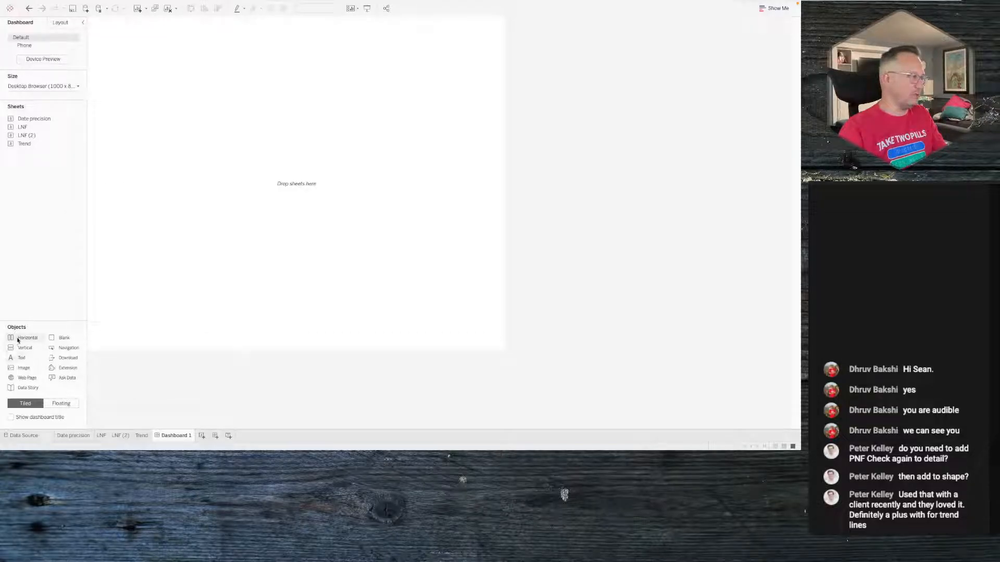
{"action": "left_click_drag", "start_coordinate": [21, 348], "coordinate": [238, 186]}
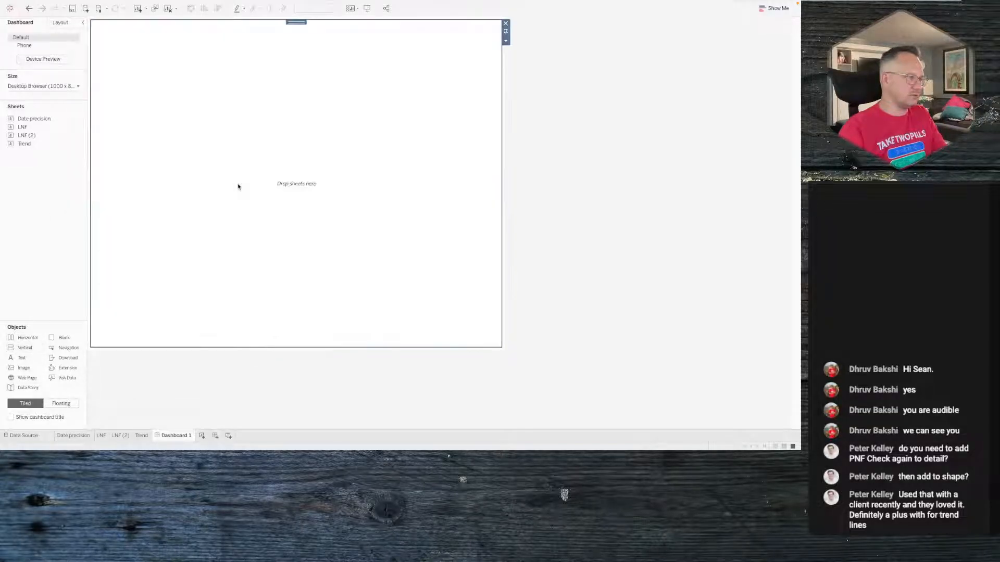
{"action": "left_click", "coordinate": [60, 22]}
{"action": "left_click", "coordinate": [18, 306]}
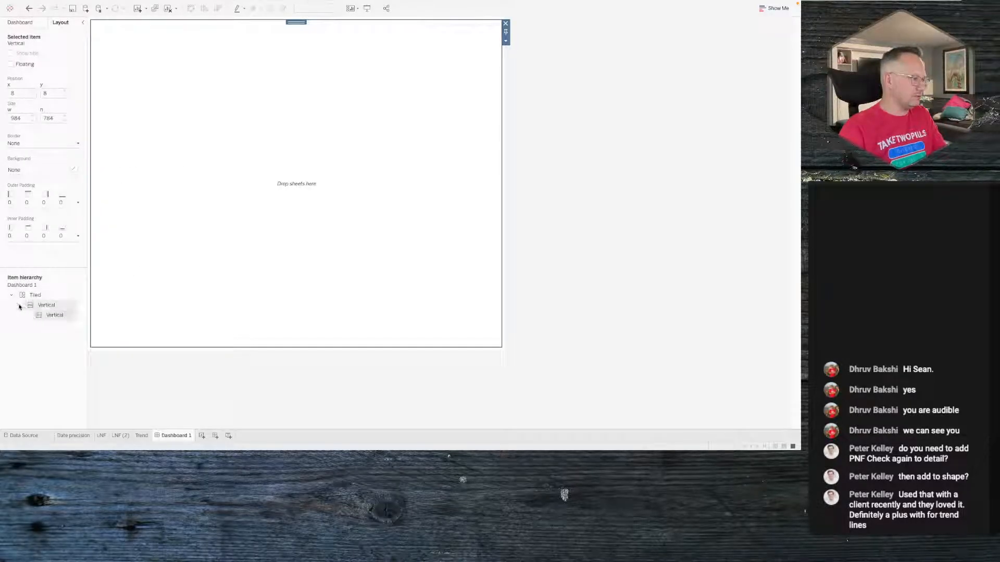
{"action": "left_click", "coordinate": [505, 24]}
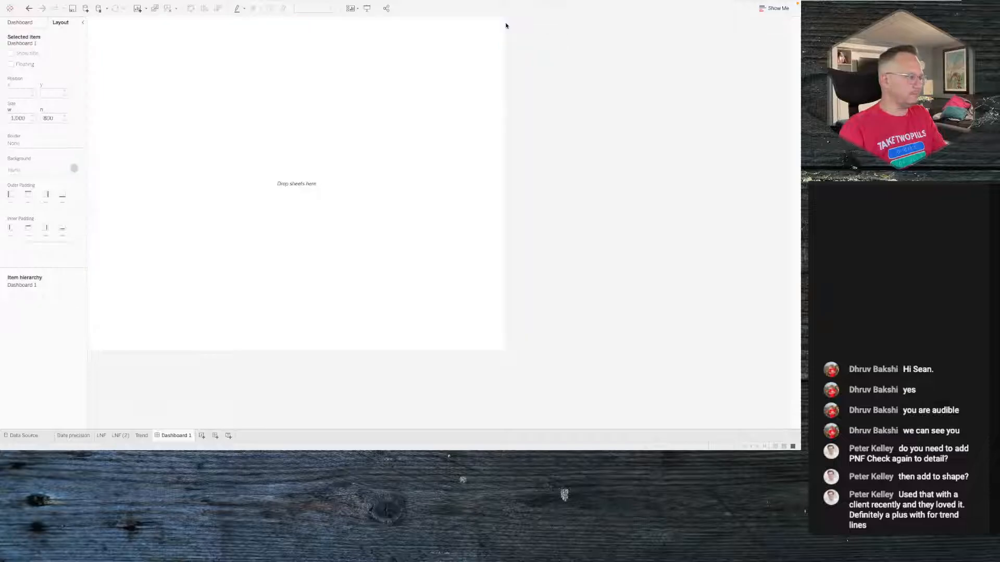
{"action": "left_click", "coordinate": [21, 22]}
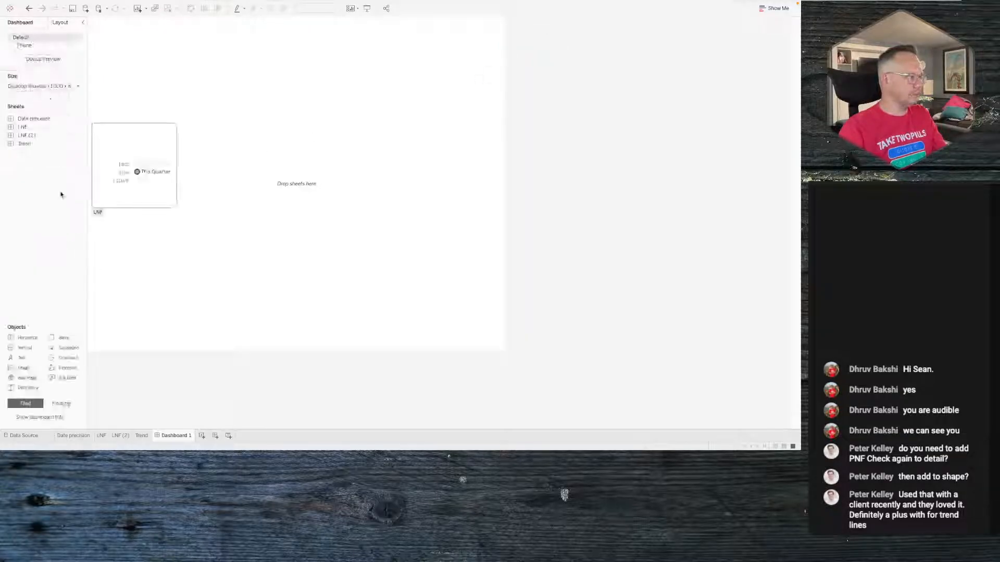
- Place a tiled vertical container on the empty dashboard, undoing a stray blank object
{"action": "left_click_drag", "start_coordinate": [25, 347], "coordinate": [273, 189]}
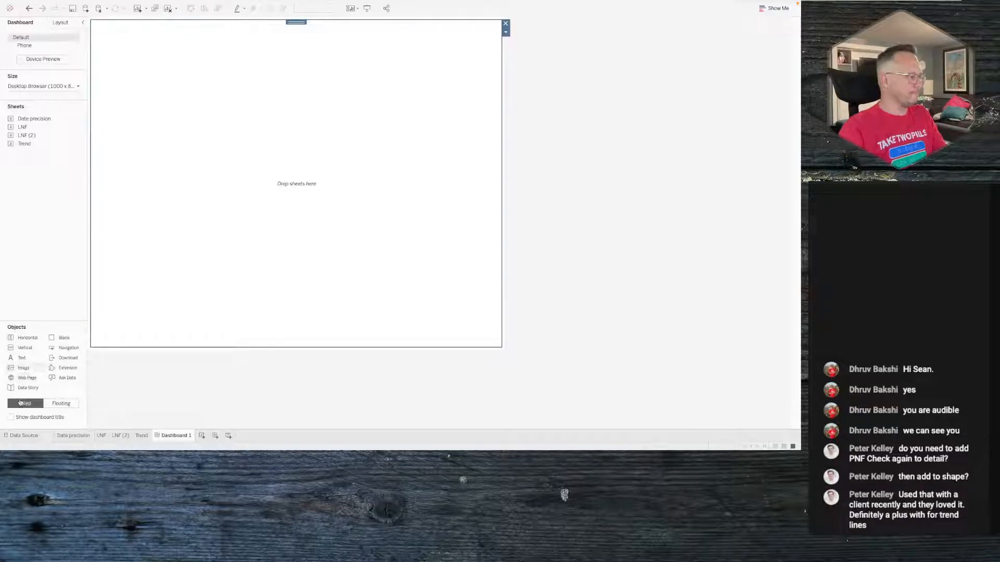
{"action": "left_click_drag", "start_coordinate": [24, 347], "coordinate": [13, 250]}
{"action": "left_click_drag", "start_coordinate": [63, 339], "coordinate": [241, 212]}
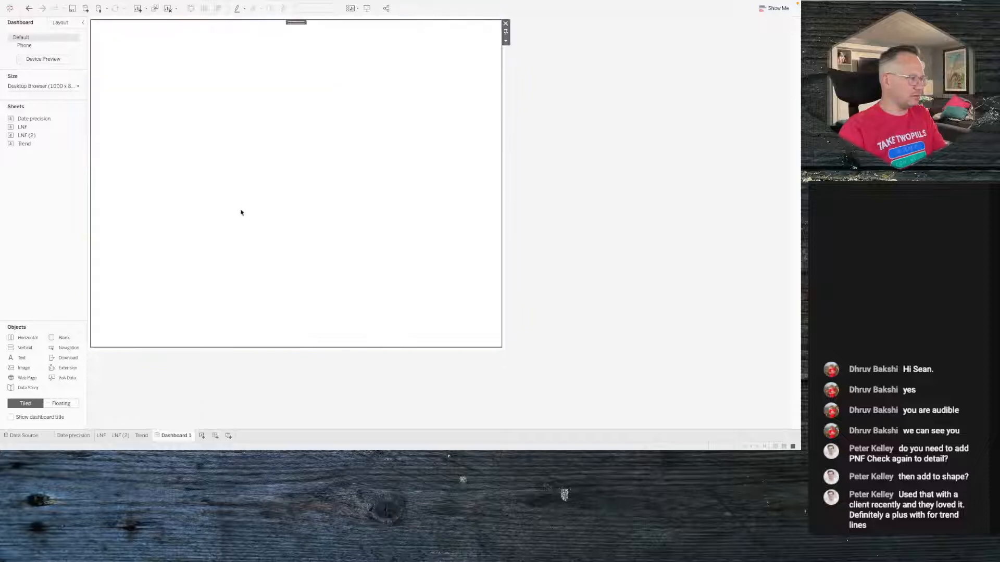
{"action": "key", "text": "super+z"}
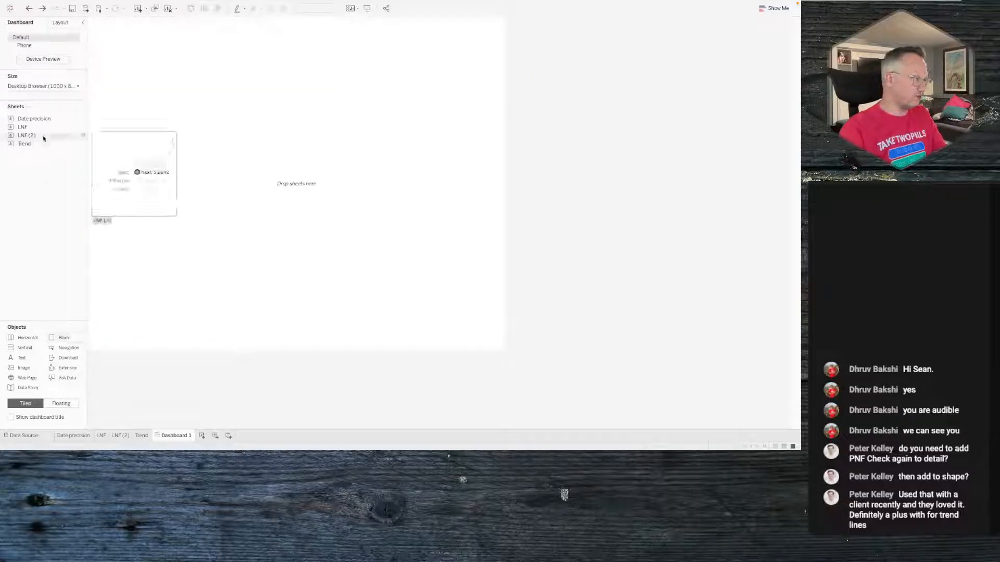
- Add the Trend sheet into the container and remove its automatically added parameter container
{"action": "left_click_drag", "start_coordinate": [36, 147], "coordinate": [267, 179]}
{"action": "left_click", "coordinate": [467, 94]}
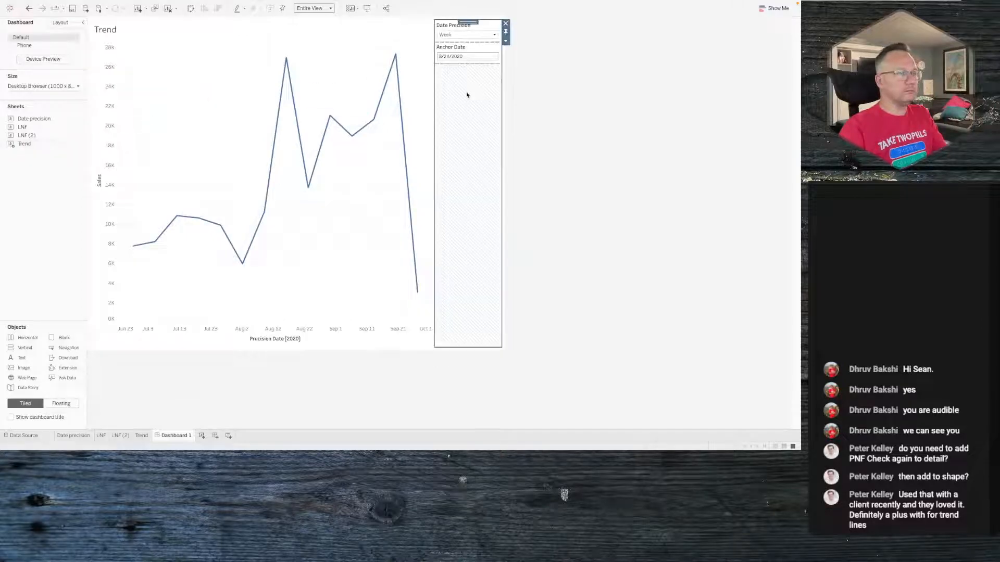
{"action": "left_click", "coordinate": [505, 23]}
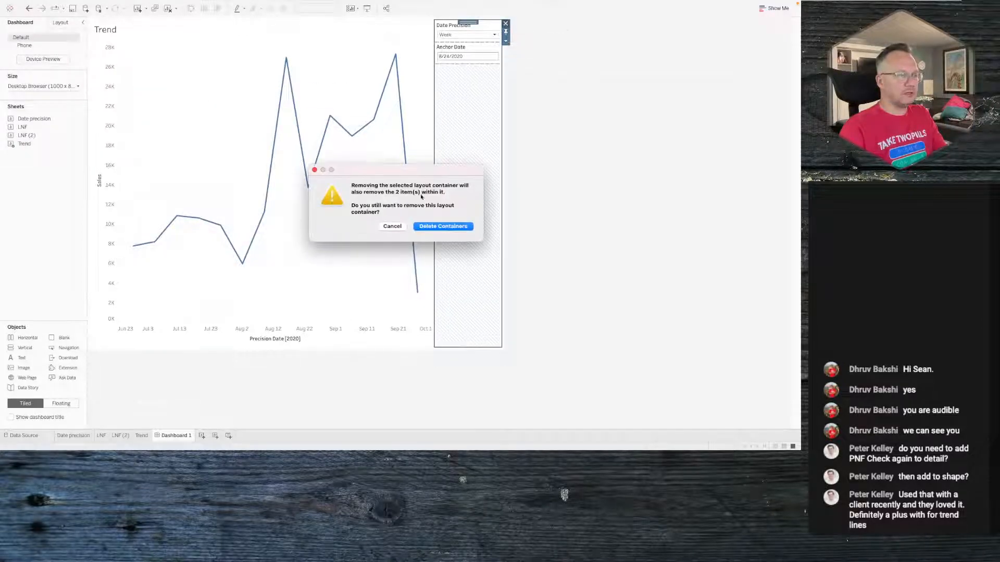
{"action": "left_click", "coordinate": [440, 225]}
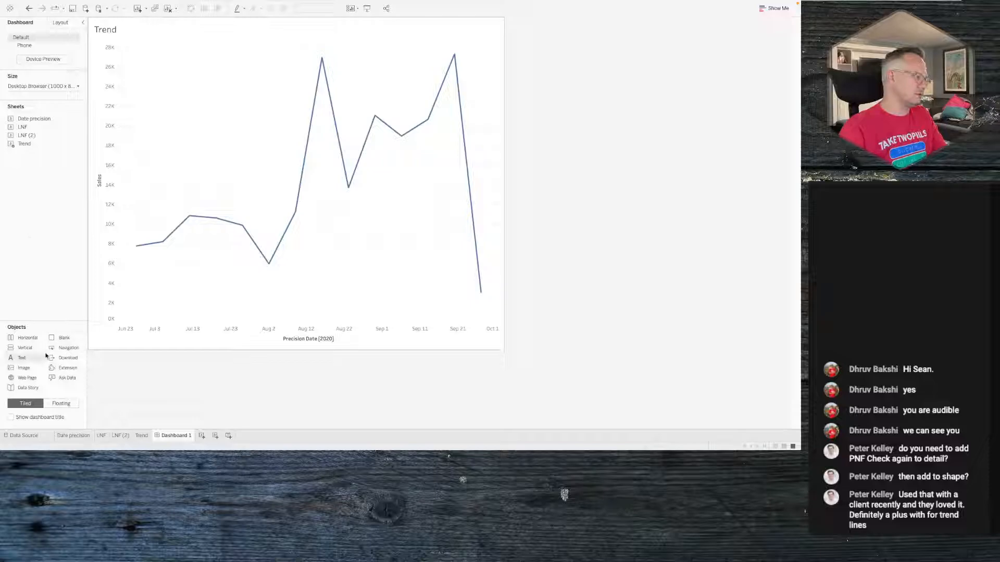
- Add a text object above the chart reading 'This is our Title'
{"action": "left_click_drag", "start_coordinate": [20, 359], "coordinate": [272, 87]}
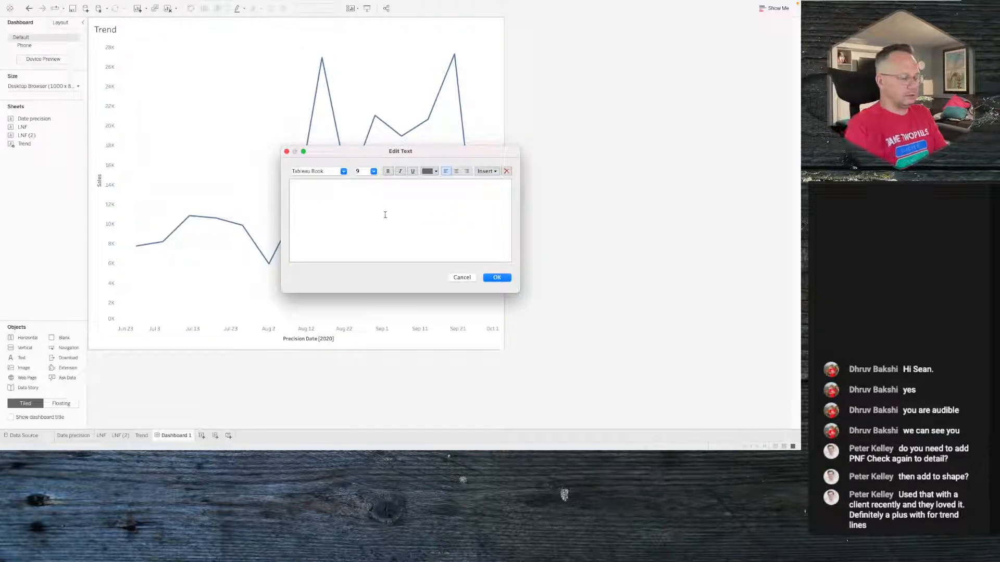
{"action": "type", "text": "This is our Ti"}
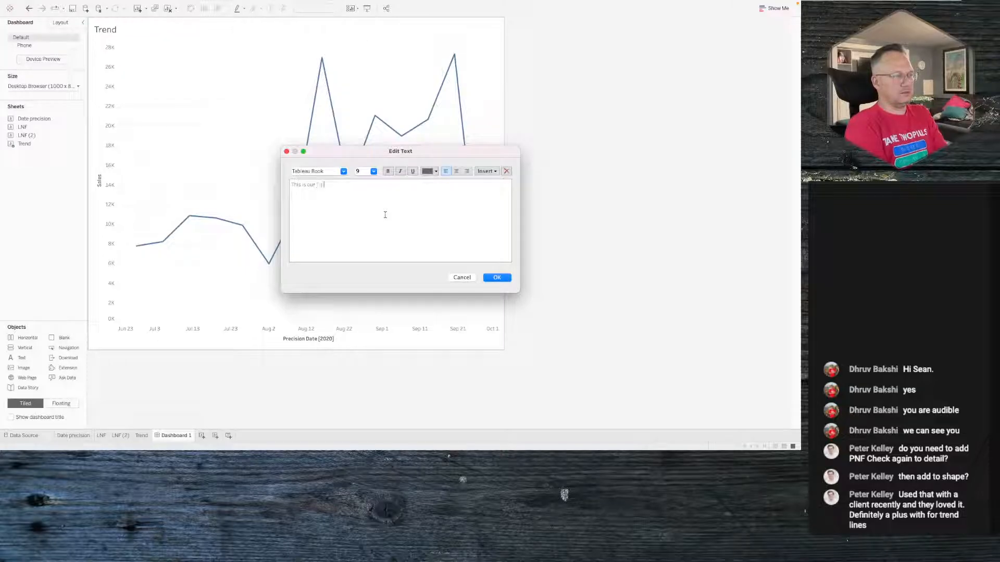
{"action": "type", "text": "tle"}
- Format the title text as Tableau Regular at size 24 and confirm
{"action": "left_click", "coordinate": [373, 171]}
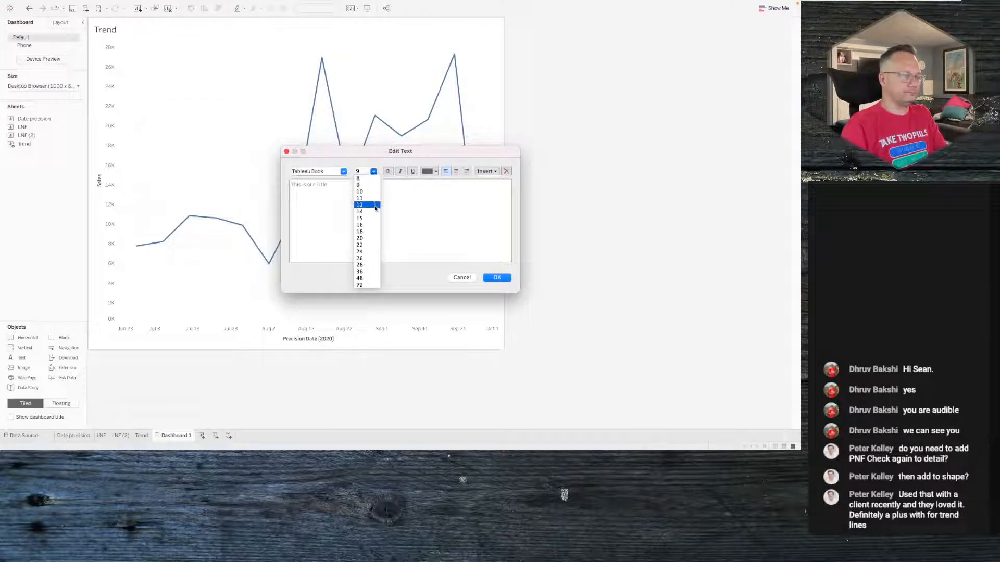
{"action": "left_click", "coordinate": [368, 228]}
{"action": "key", "text": "super+a"}
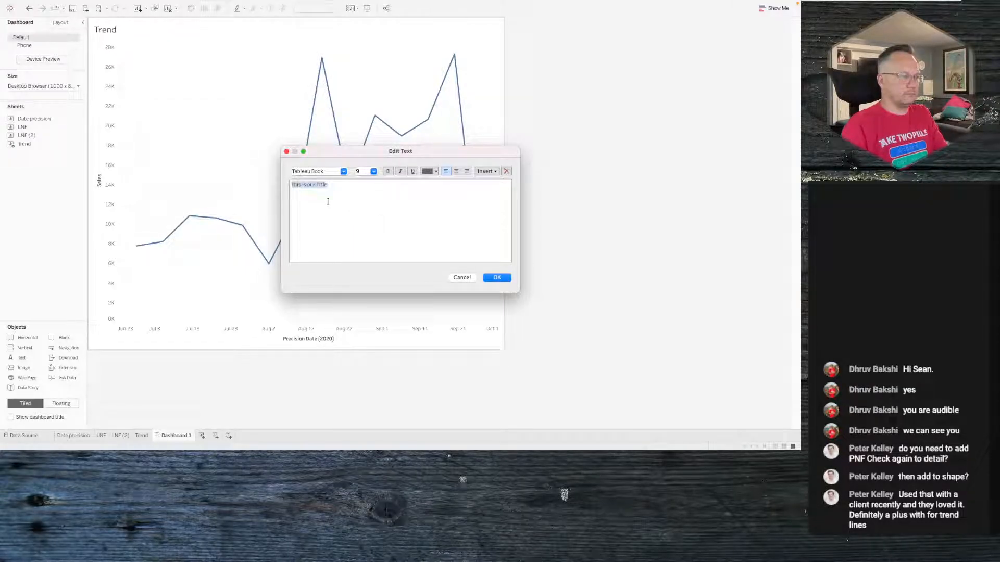
{"action": "left_click", "coordinate": [373, 171]}
{"action": "left_click", "coordinate": [372, 227]}
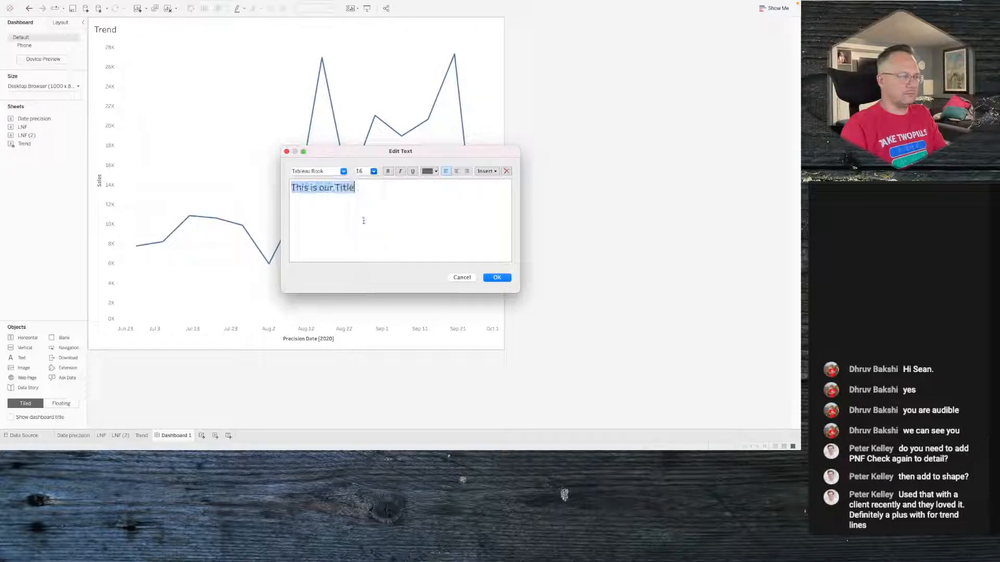
{"action": "left_click", "coordinate": [373, 171]}
{"action": "left_click", "coordinate": [367, 251]}
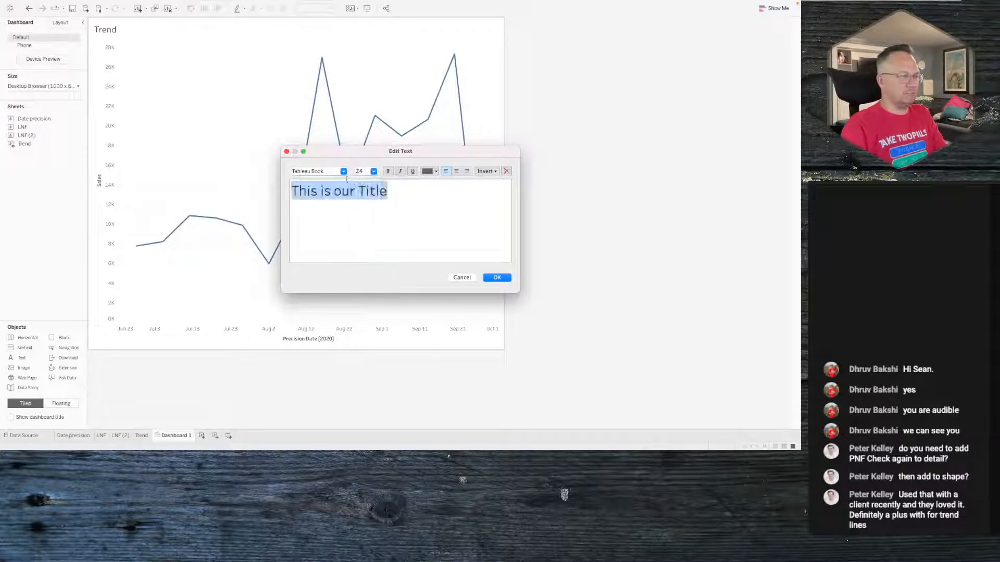
{"action": "left_click", "coordinate": [341, 171]}
{"action": "left_click", "coordinate": [339, 204]}
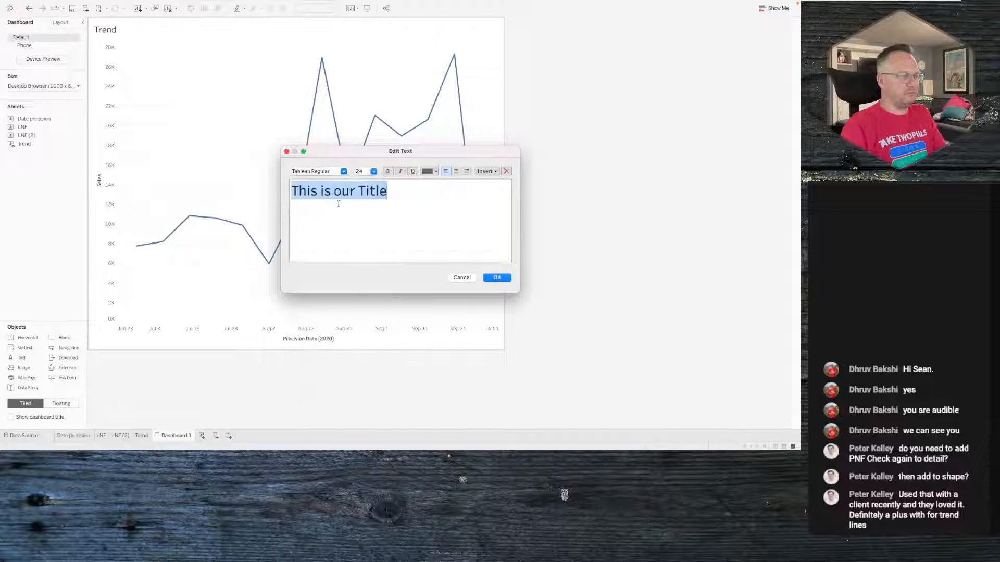
{"action": "left_click", "coordinate": [343, 171]}
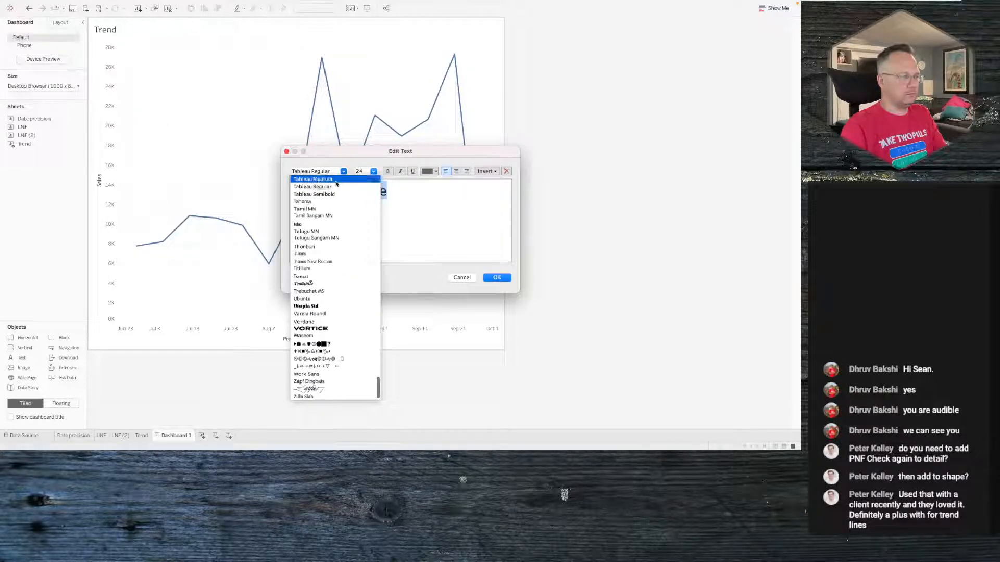
{"action": "left_click", "coordinate": [336, 185]}
{"action": "left_click", "coordinate": [495, 277]}
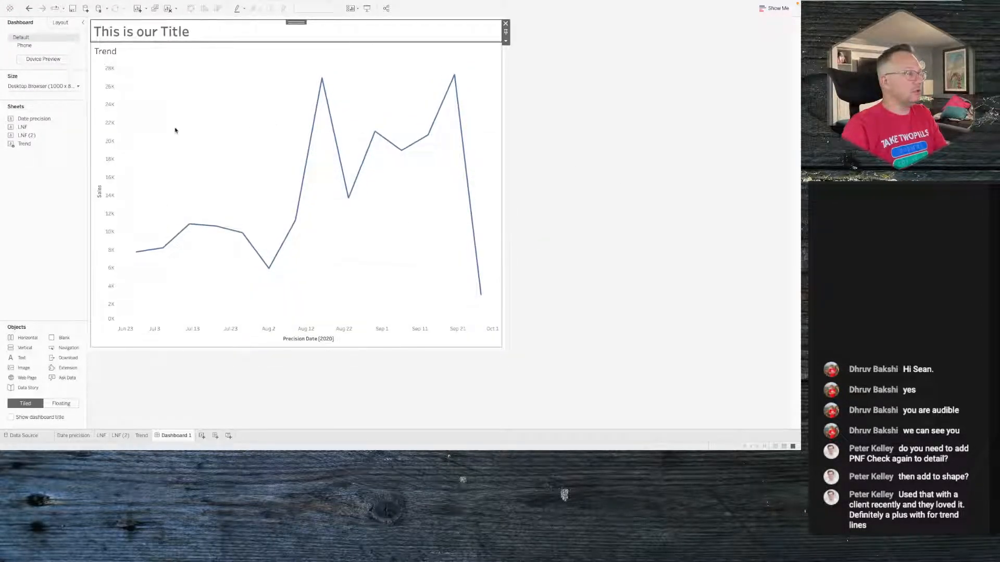
- Hide the Trend sheet's own title on the dashboard
{"action": "right_click", "coordinate": [105, 52]}
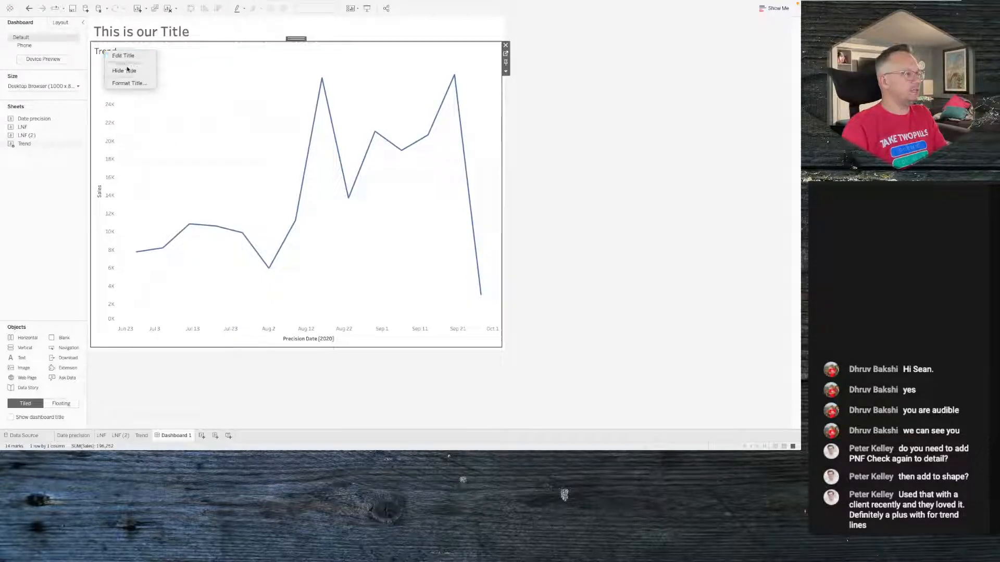
{"action": "left_click", "coordinate": [125, 70]}
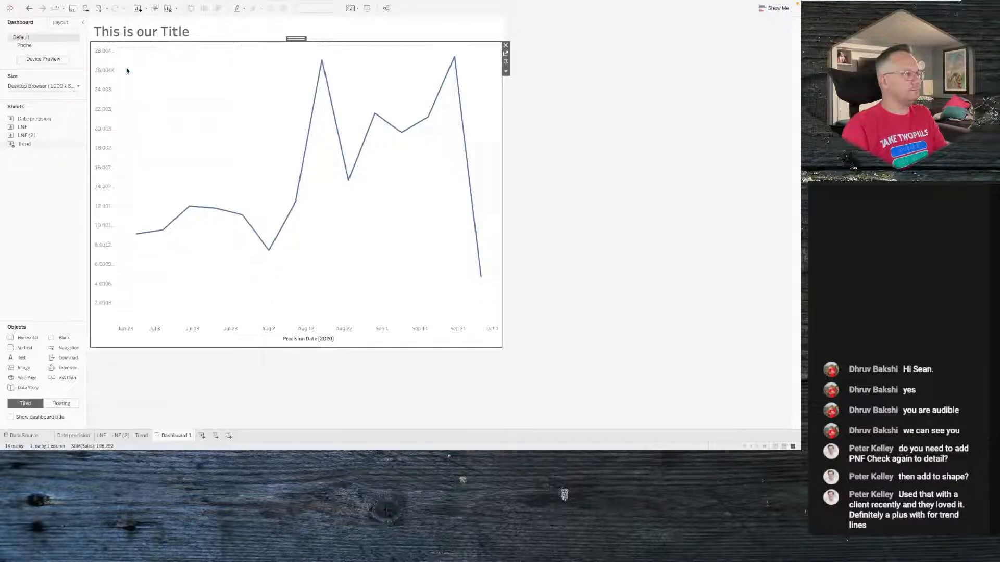
{"action": "left_click", "coordinate": [59, 206]}
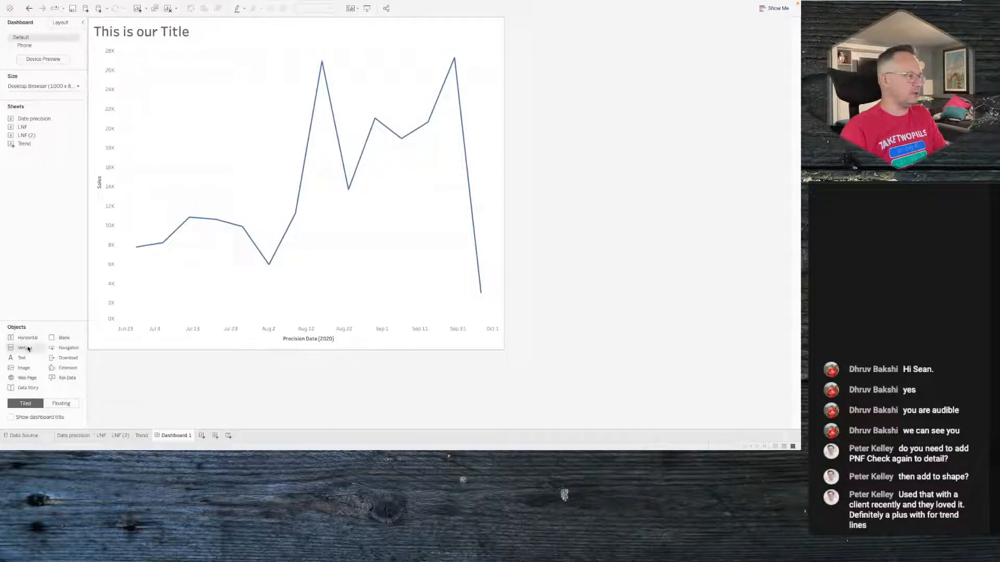
- Drop a floating vertical container over the upper part of the Trend chart and widen it
{"action": "left_click", "coordinate": [276, 96]}
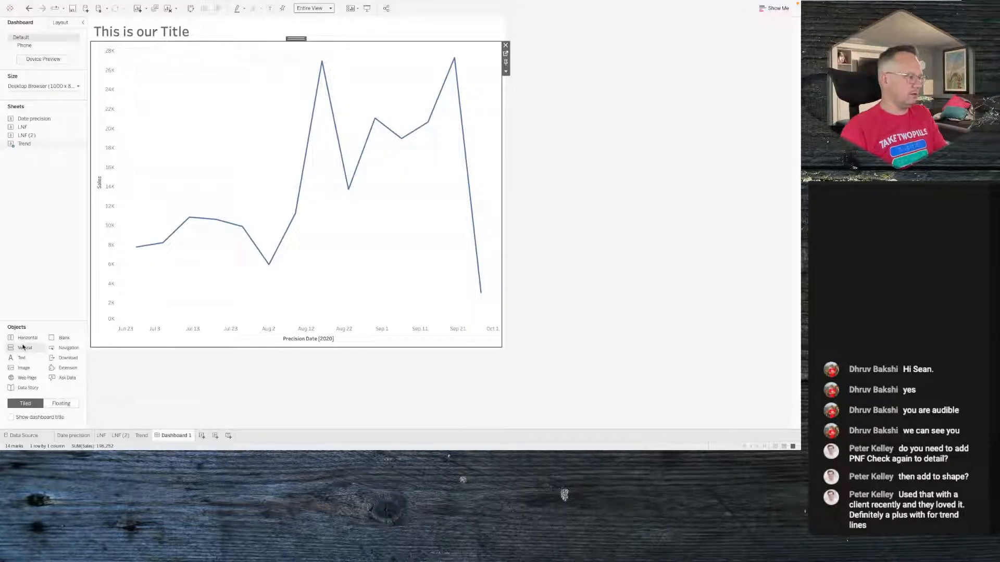
{"action": "left_click_drag", "start_coordinate": [23, 338], "coordinate": [180, 56]}
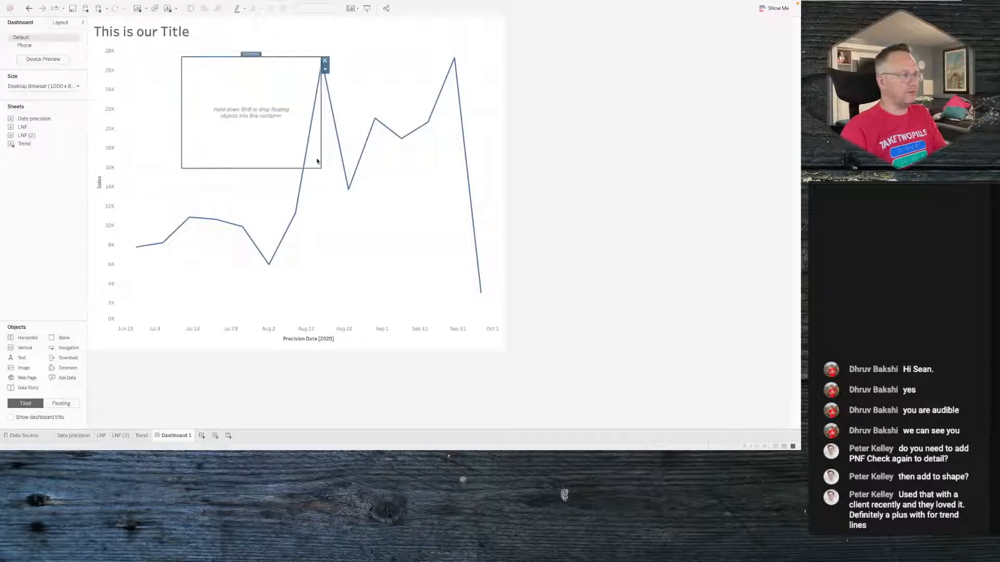
{"action": "left_click_drag", "start_coordinate": [320, 167], "coordinate": [367, 146]}
{"action": "left_click", "coordinate": [429, 182]}
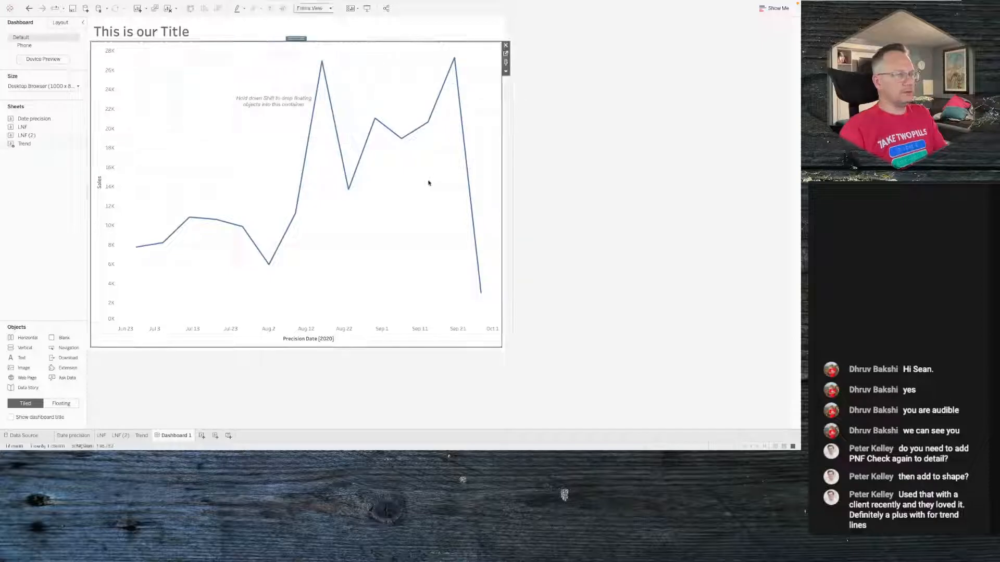
- Show the Anchor Date parameter control inside the floating container
{"action": "left_click", "coordinate": [506, 71]}
{"action": "mouse_move", "coordinate": [525, 138]}
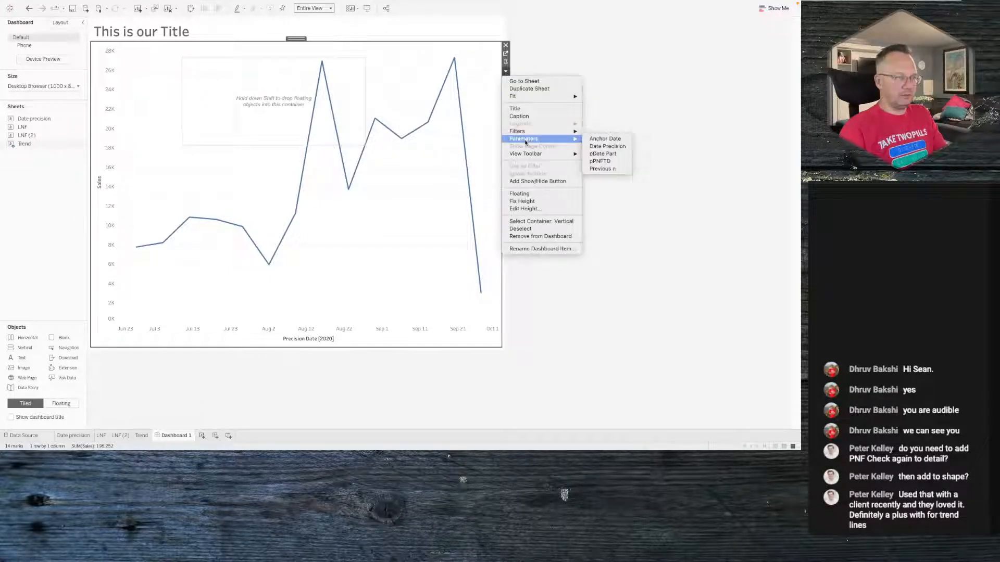
{"action": "left_click", "coordinate": [618, 143]}
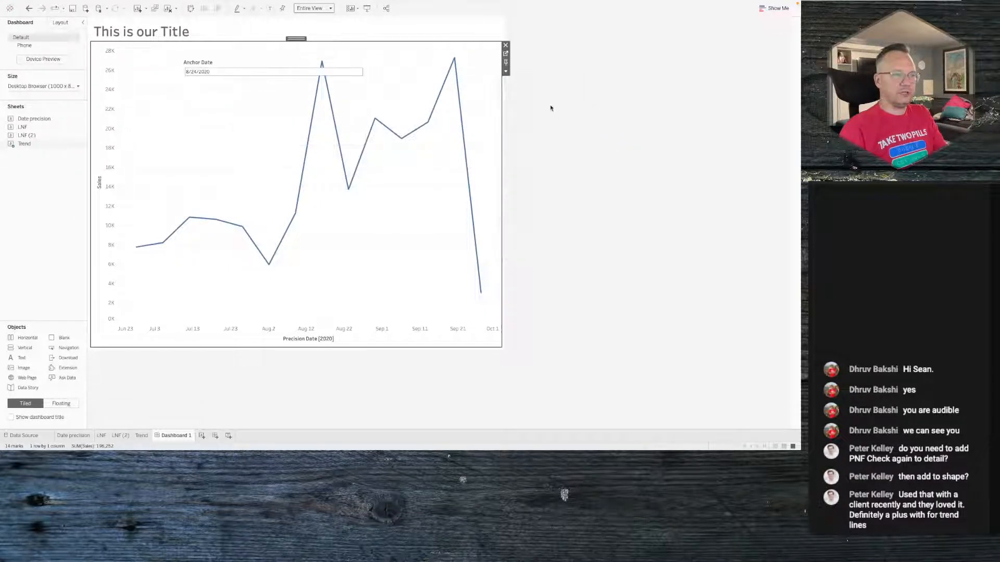
{"action": "left_click", "coordinate": [505, 72]}
{"action": "mouse_move", "coordinate": [526, 139]}
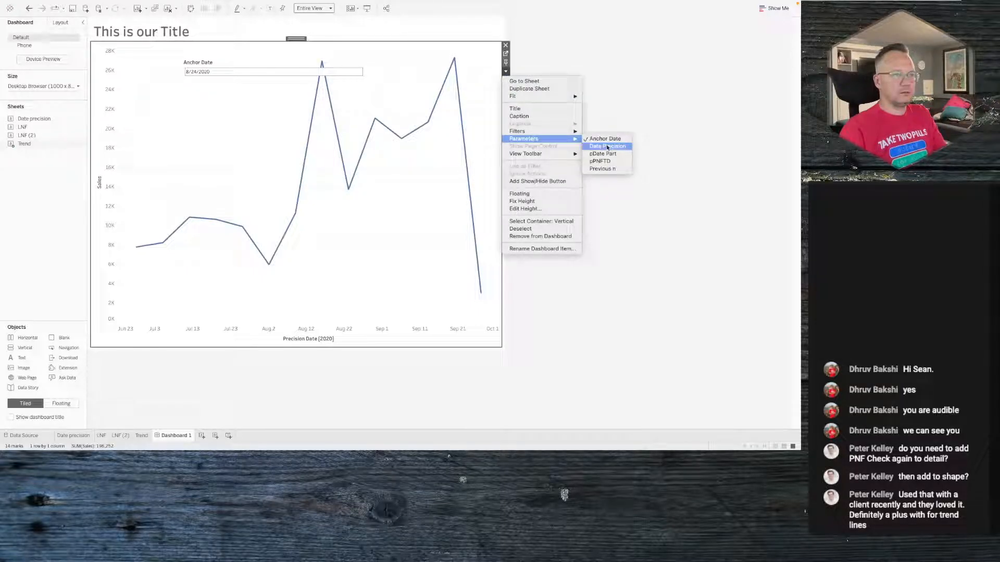
{"action": "left_click", "coordinate": [602, 154]}
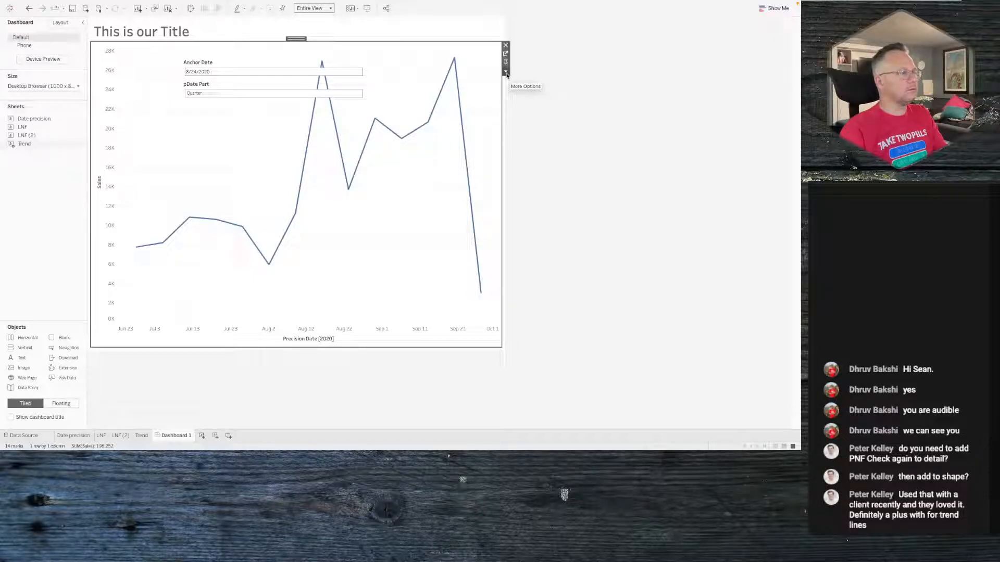
{"action": "left_click", "coordinate": [295, 86]}
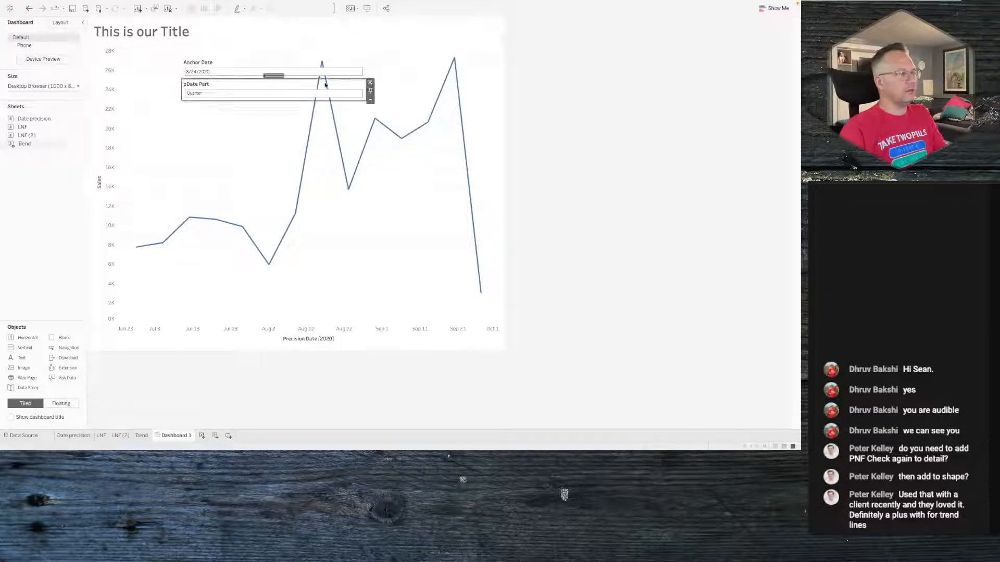
{"action": "left_click", "coordinate": [369, 84]}
- Add the Date precision sheet under Anchor Date in the floating container and remove its Date part check legend
{"action": "mouse_move", "coordinate": [34, 119]}
{"action": "left_mouse_down"}
{"action": "mouse_move", "coordinate": [139, 167]}
{"action": "mouse_move", "coordinate": [158, 110]}
{"action": "mouse_move", "coordinate": [259, 99]}
{"action": "left_mouse_up"}
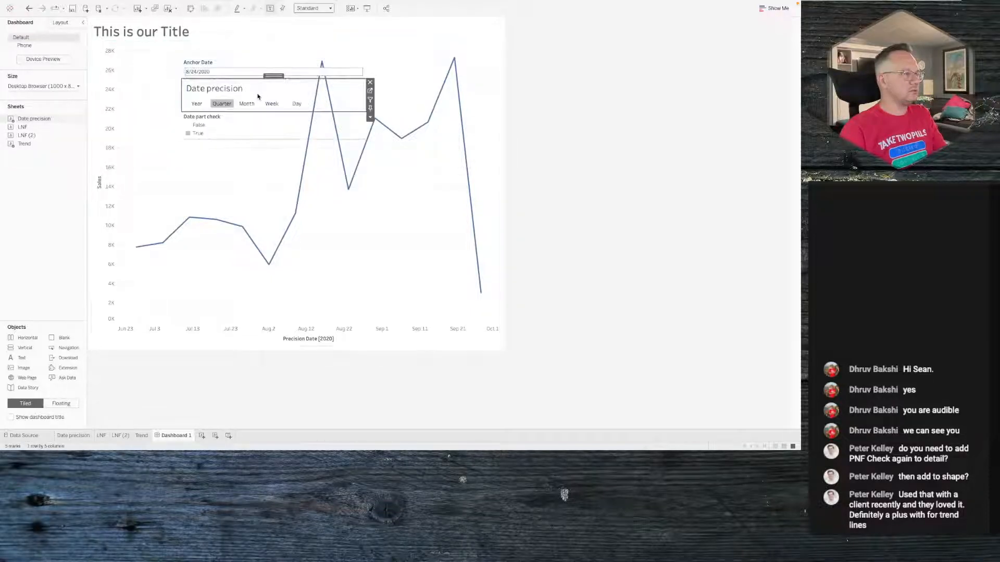
{"action": "left_click", "coordinate": [268, 124]}
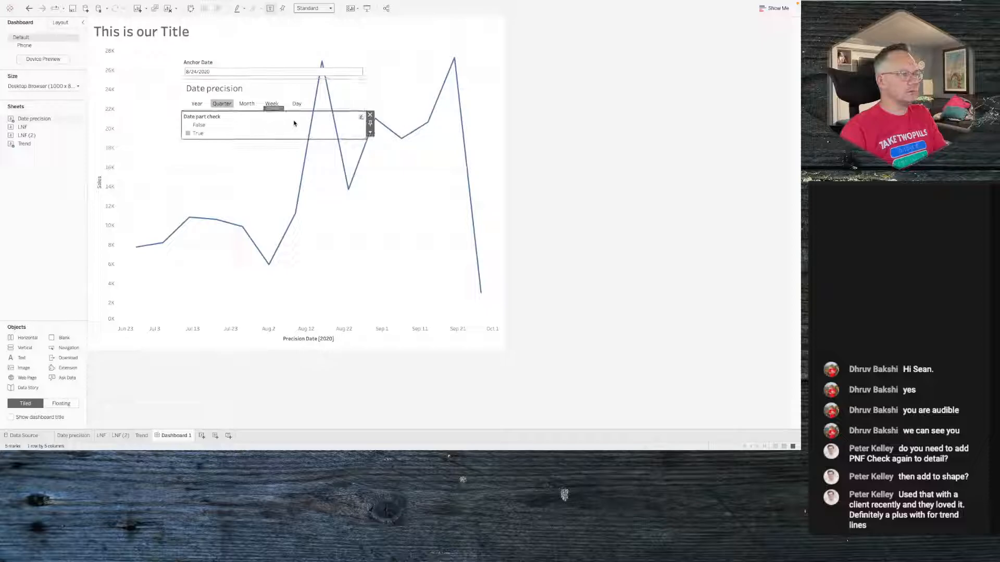
{"action": "left_click", "coordinate": [370, 116]}
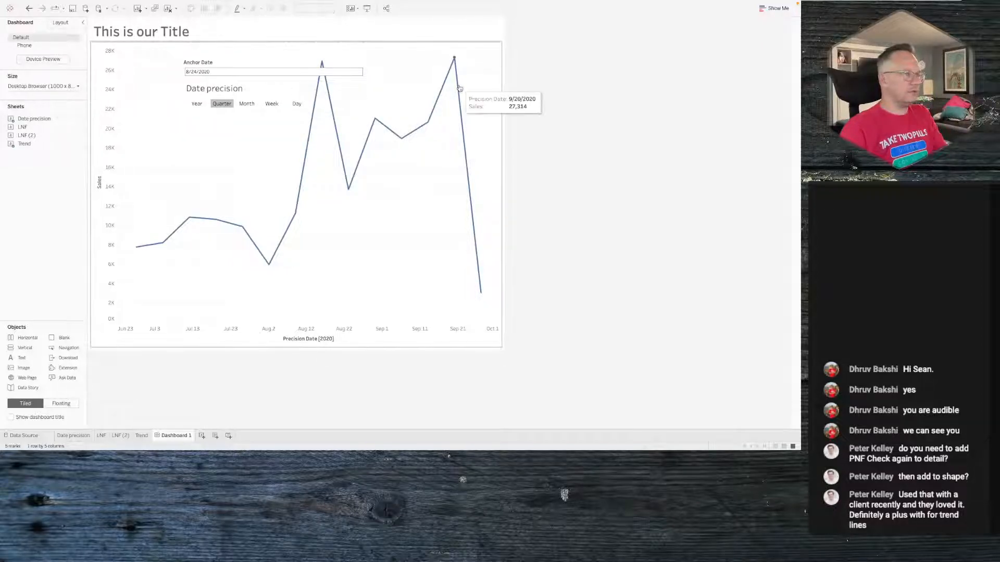
- Show the Previous n parameter control in the floating container over the Trend chart
{"action": "left_click", "coordinate": [476, 85]}
{"action": "left_click", "coordinate": [505, 81]}
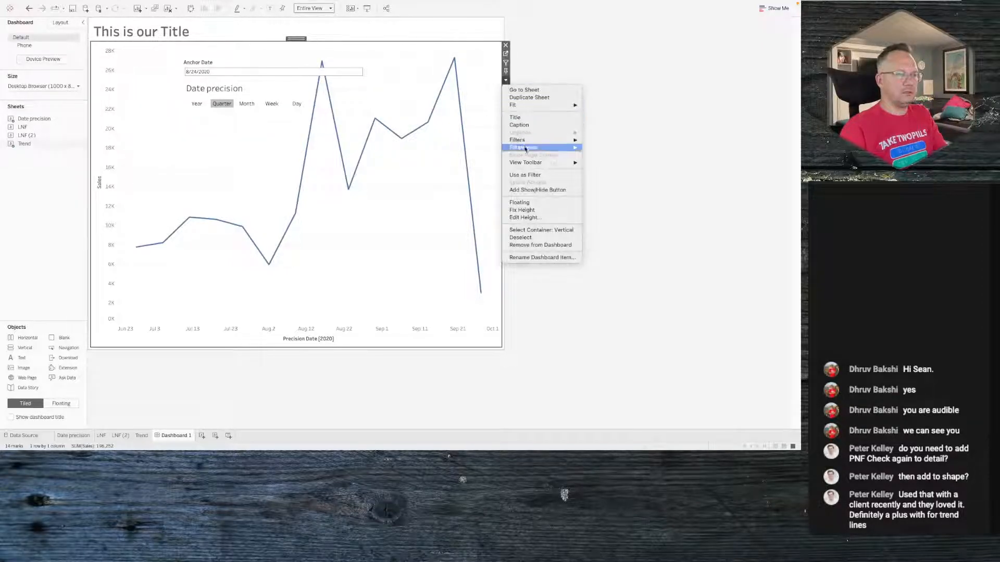
{"action": "mouse_move", "coordinate": [541, 148]}
{"action": "left_click", "coordinate": [613, 178]}
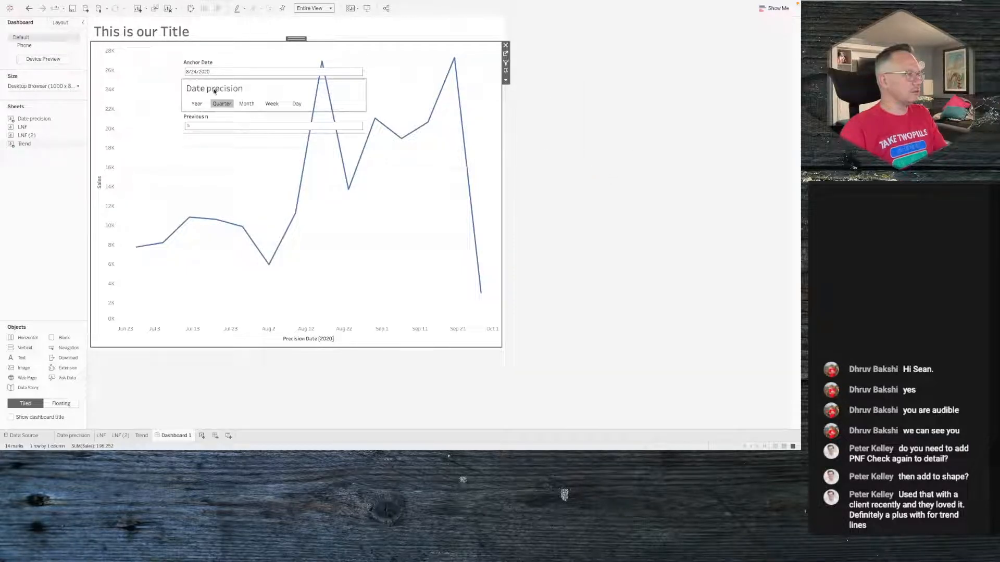
- Add the LNF sheet to the floating container and remove its two PNF Check legends
{"action": "double_click", "coordinate": [30, 128]}
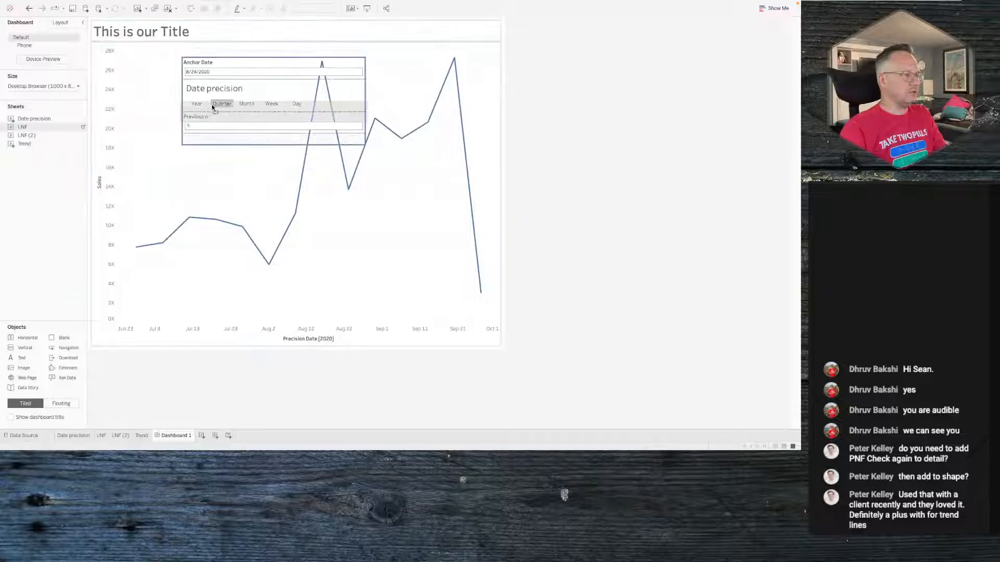
{"action": "double_click", "coordinate": [52, 120]}
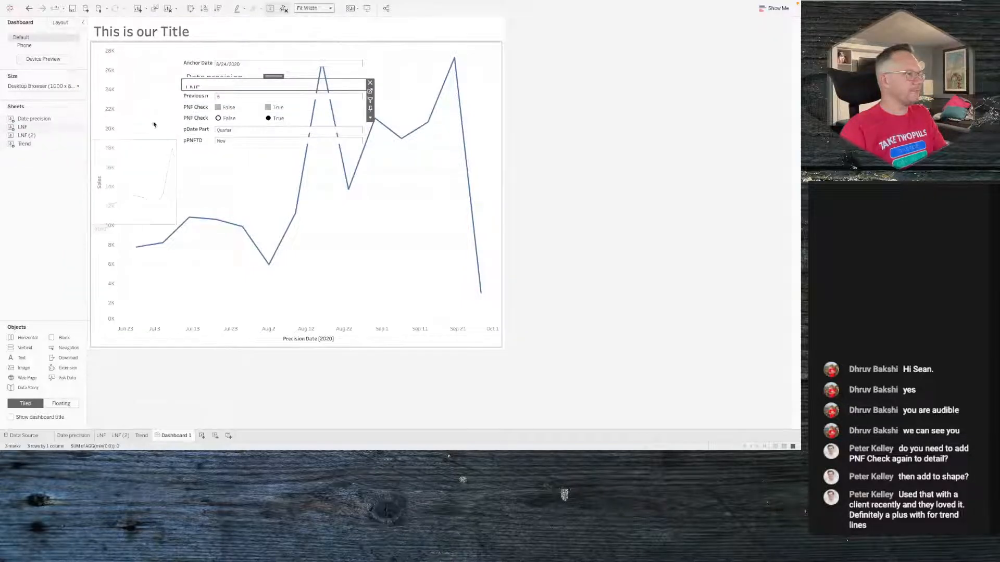
{"action": "left_click", "coordinate": [323, 109]}
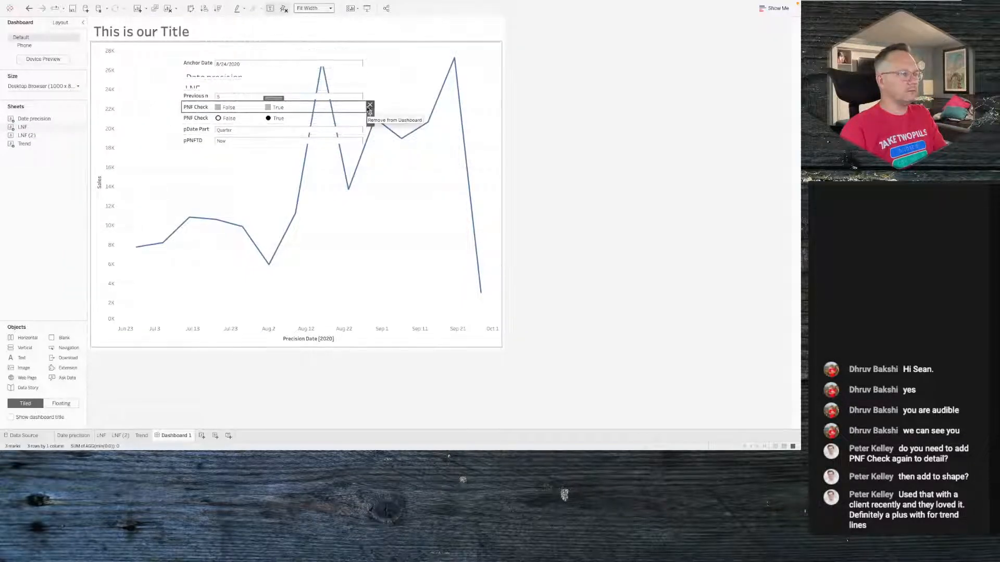
{"action": "left_click", "coordinate": [369, 105]}
{"action": "left_click", "coordinate": [337, 115]}
{"action": "left_click", "coordinate": [369, 111]}
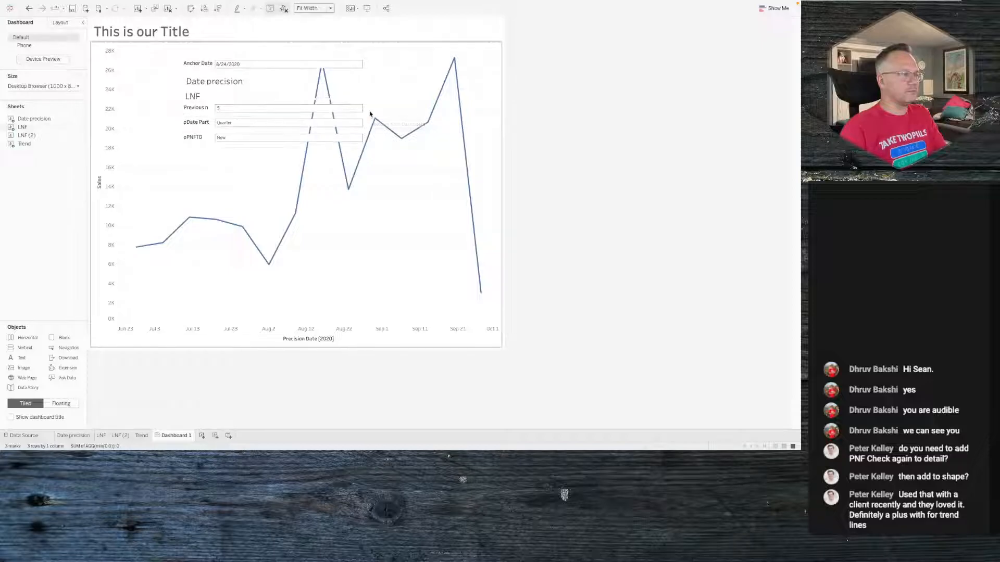
- Hide the titles of the LNF and Date precision sheets inside the floating container
{"action": "left_click", "coordinate": [191, 96]}
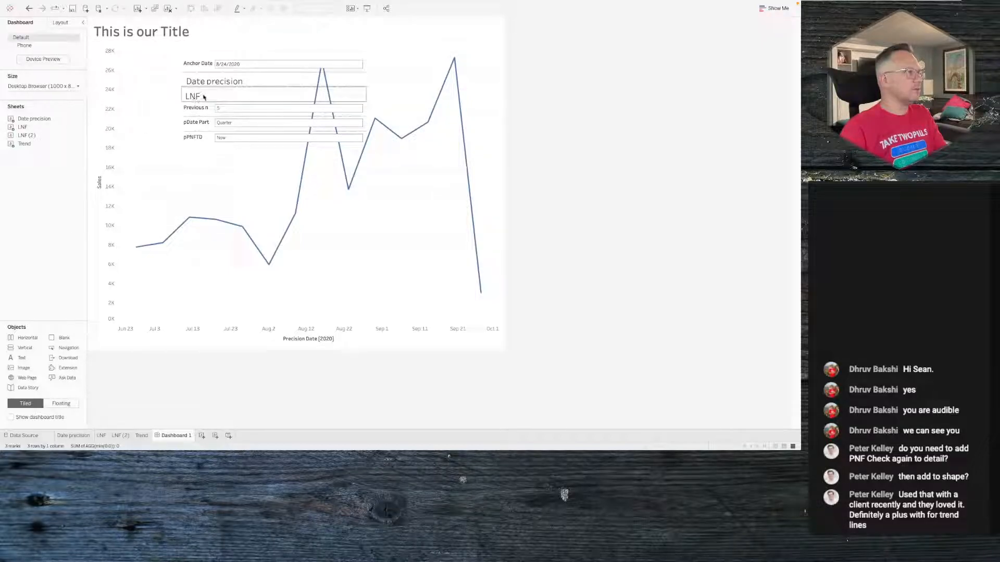
{"action": "right_click", "coordinate": [203, 96]}
{"action": "left_click", "coordinate": [219, 115]}
{"action": "right_click", "coordinate": [204, 81]}
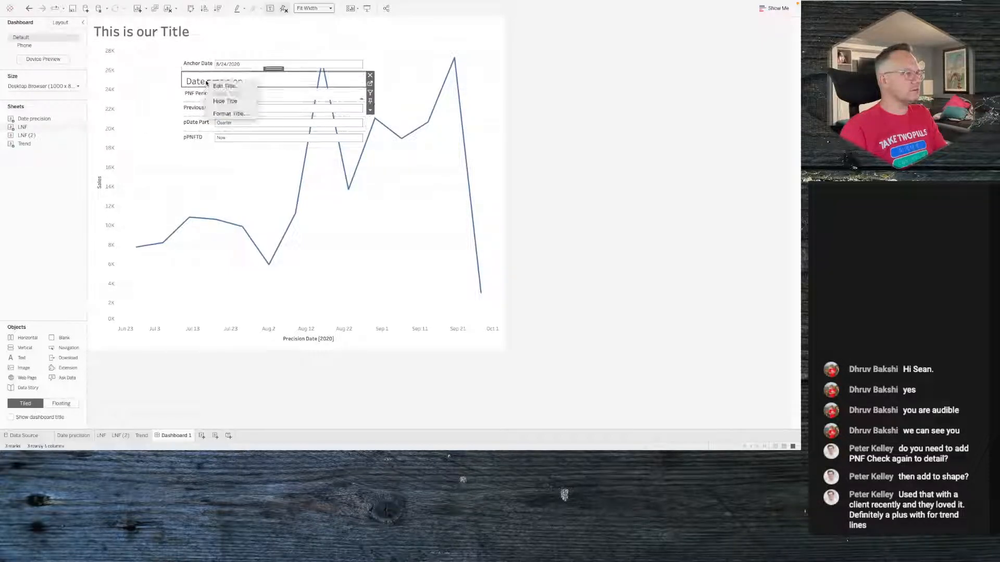
{"action": "left_click", "coordinate": [225, 101]}
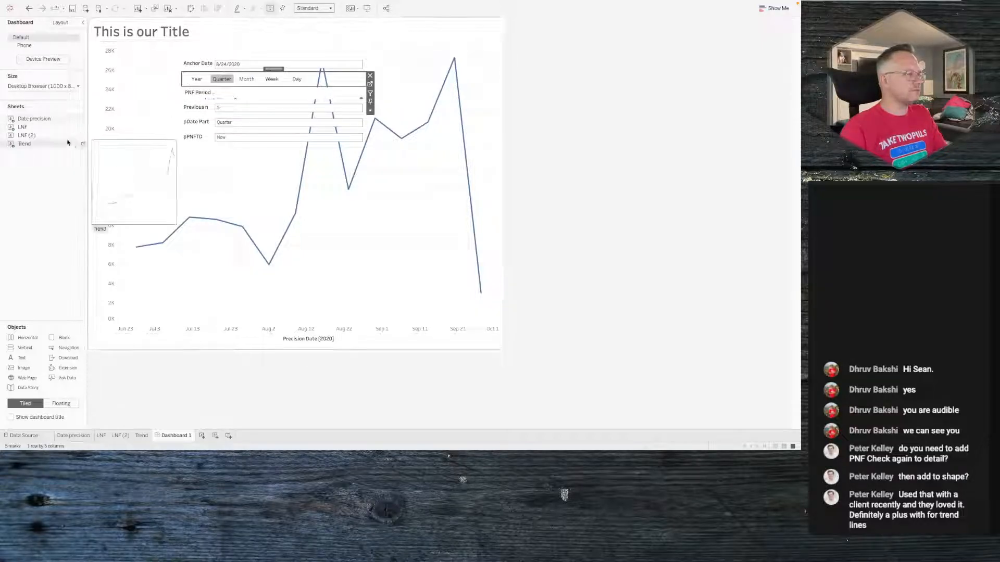
- Drop the LNF (2) sheet into the floating container, then undo the last two changes
{"action": "left_click_drag", "start_coordinate": [42, 137], "coordinate": [242, 119]}
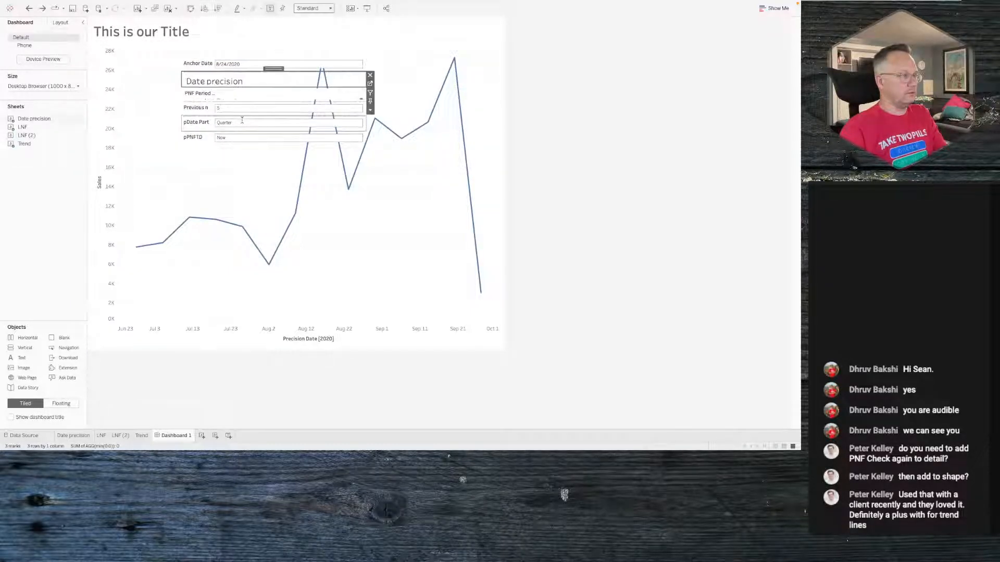
{"action": "key", "text": "super+z"}
{"action": "key", "text": "super+z"}
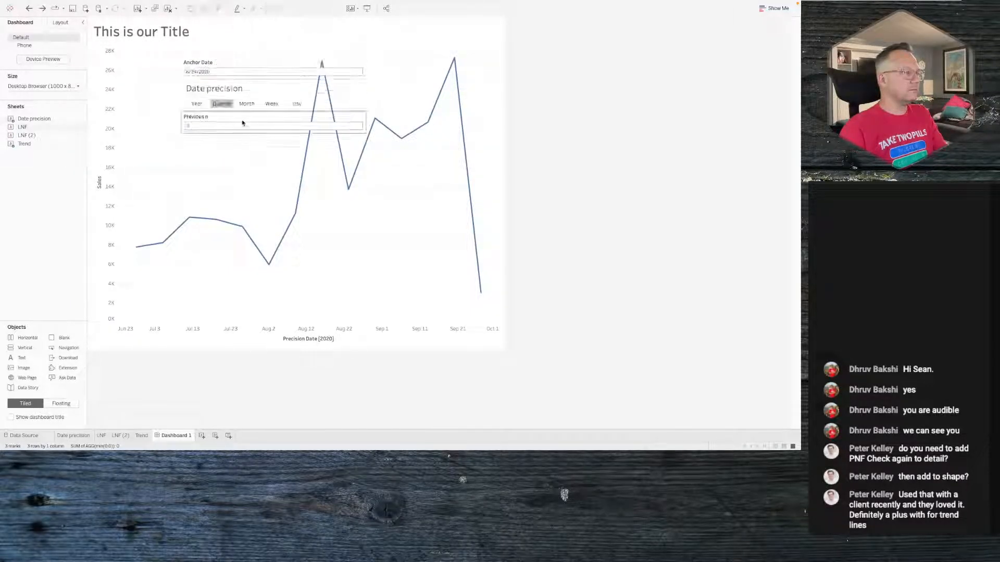
- Hide the Date precision sheet's title in the floating container and select the space beneath it
{"action": "right_click", "coordinate": [220, 87]}
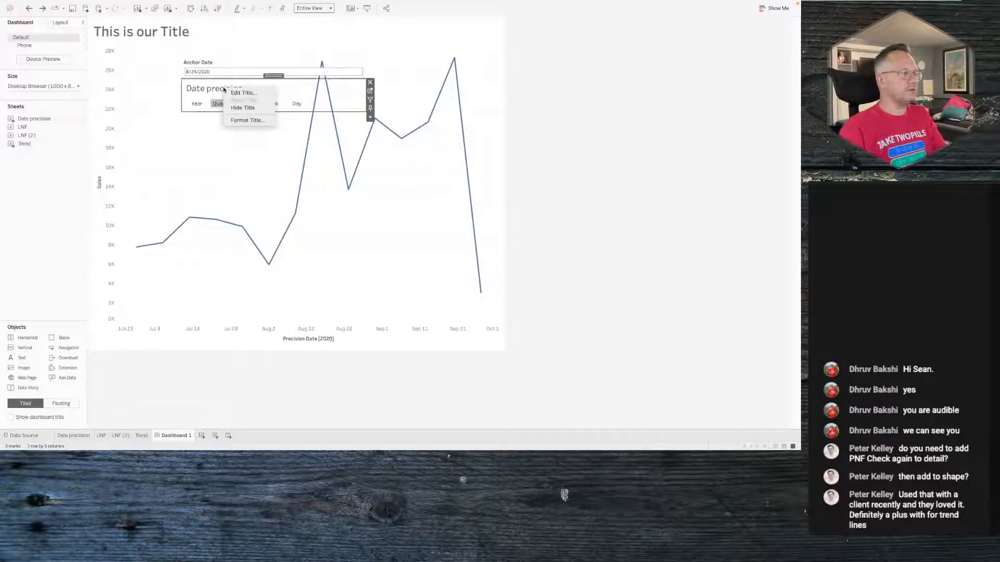
{"action": "left_click", "coordinate": [239, 106]}
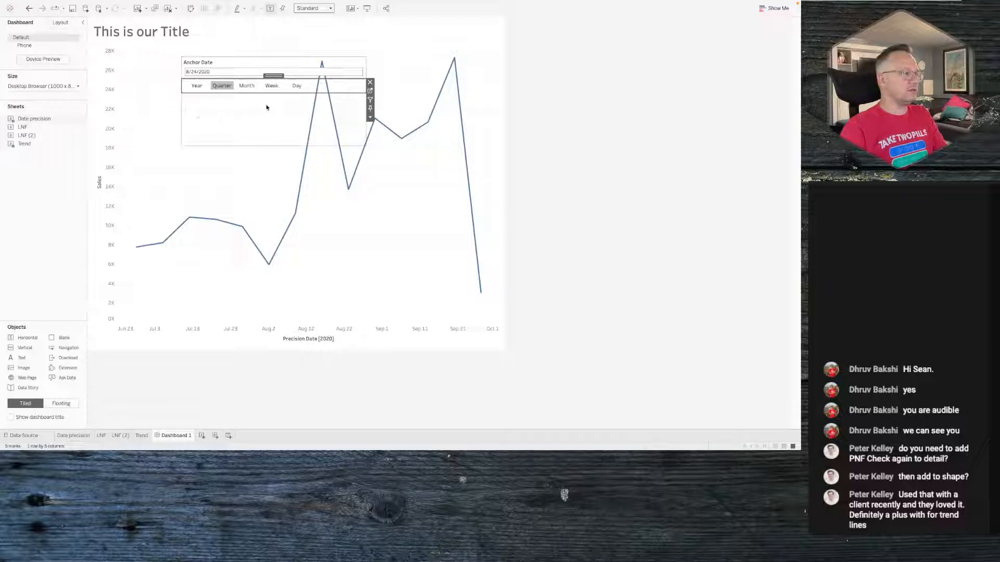
{"action": "left_click", "coordinate": [321, 119]}
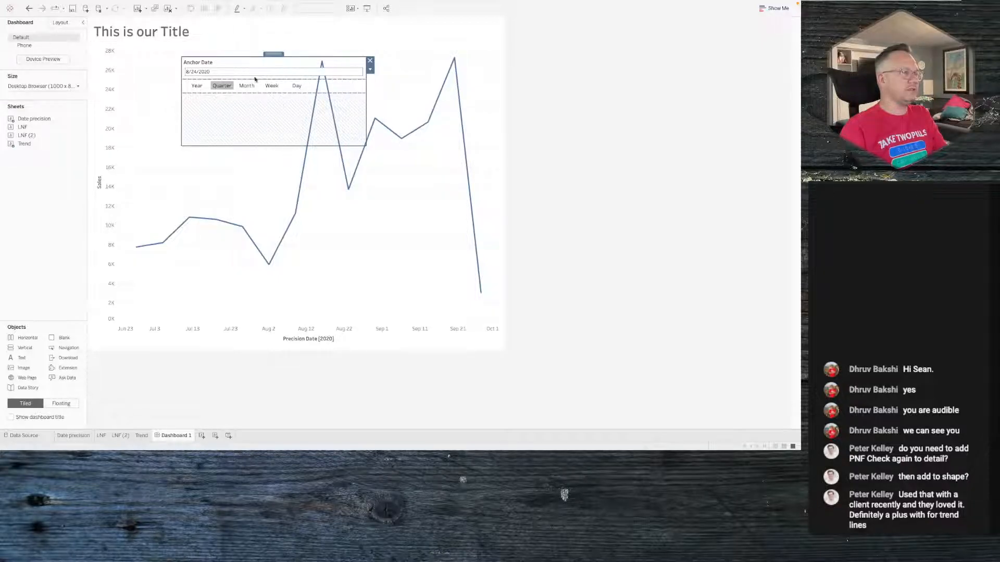
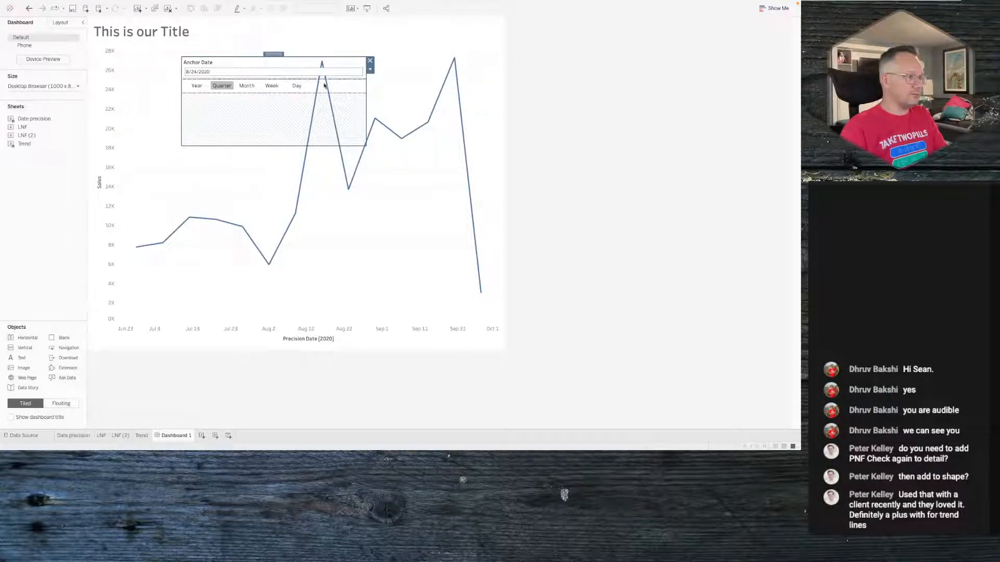
- Set the Date precision sheet's fit to Entire View
{"action": "left_click", "coordinate": [351, 90]}
{"action": "left_click", "coordinate": [318, 9]}
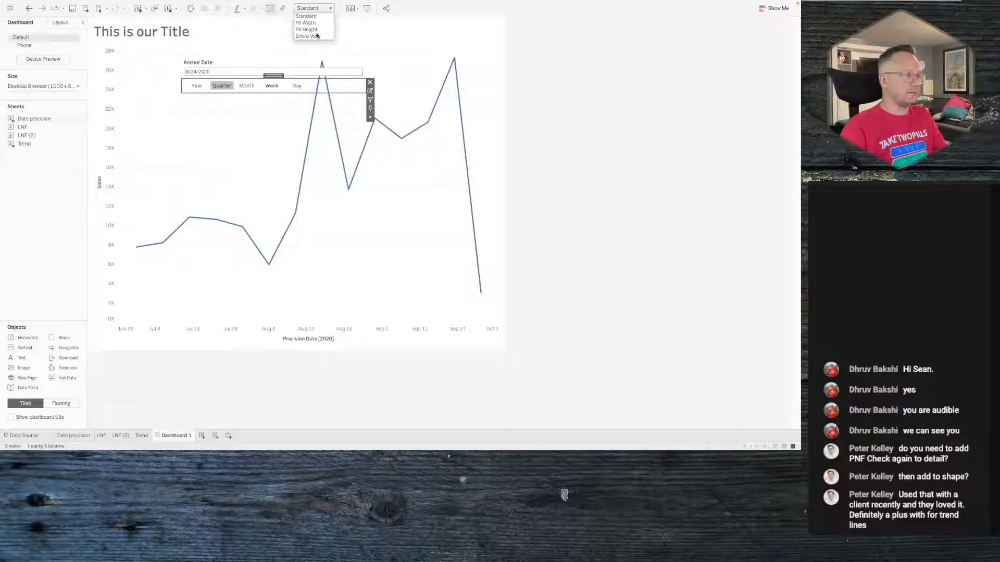
{"action": "left_click", "coordinate": [308, 36]}
- Add a vertical container with a blank object to the floating panel and place the LNF sheet in it
{"action": "left_click_drag", "start_coordinate": [294, 117], "coordinate": [37, 126]}
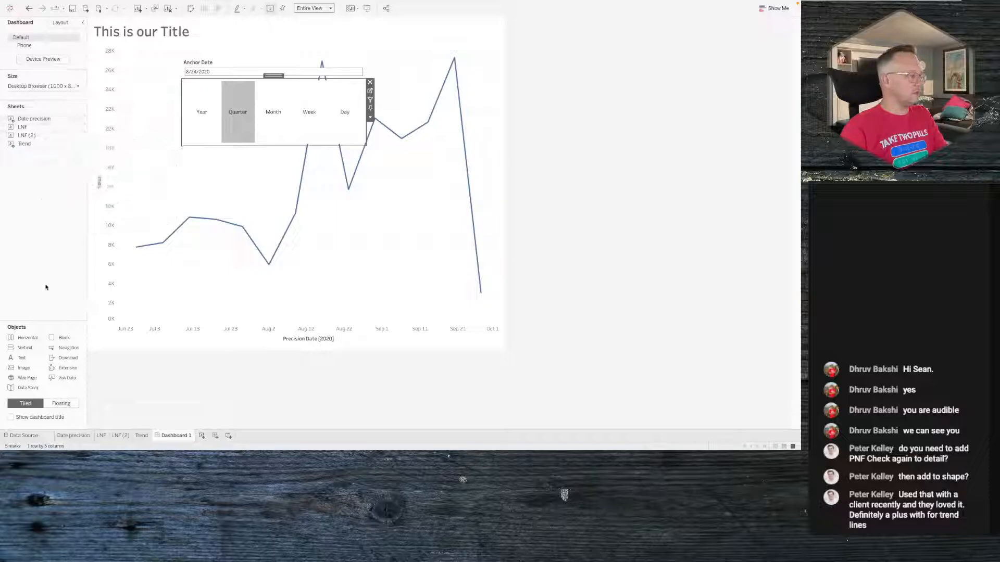
{"action": "left_click_drag", "start_coordinate": [30, 340], "coordinate": [267, 135]}
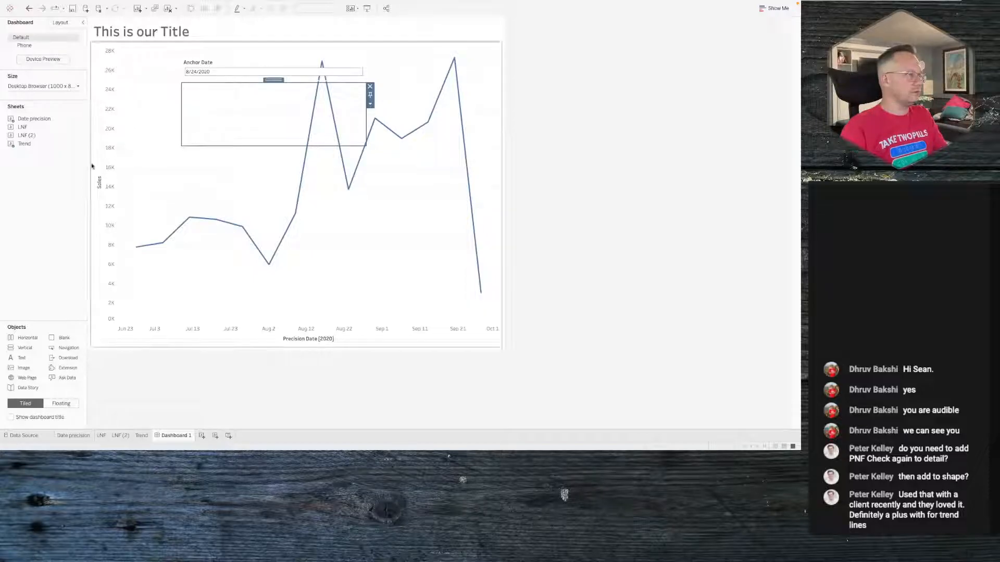
{"action": "left_click_drag", "start_coordinate": [59, 338], "coordinate": [194, 137]}
{"action": "left_click_drag", "start_coordinate": [255, 103], "coordinate": [254, 102]}
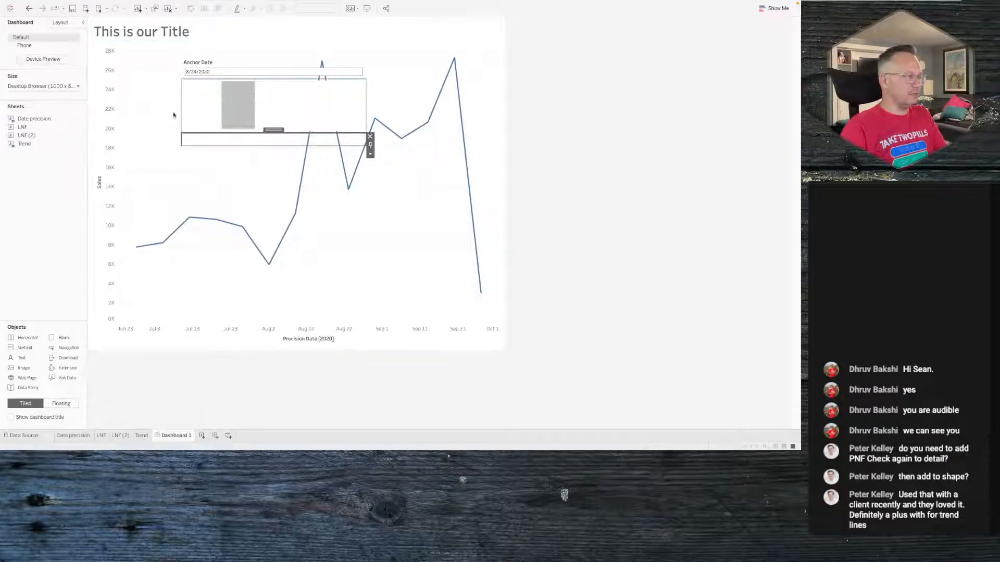
{"action": "left_click_drag", "start_coordinate": [35, 129], "coordinate": [217, 142]}
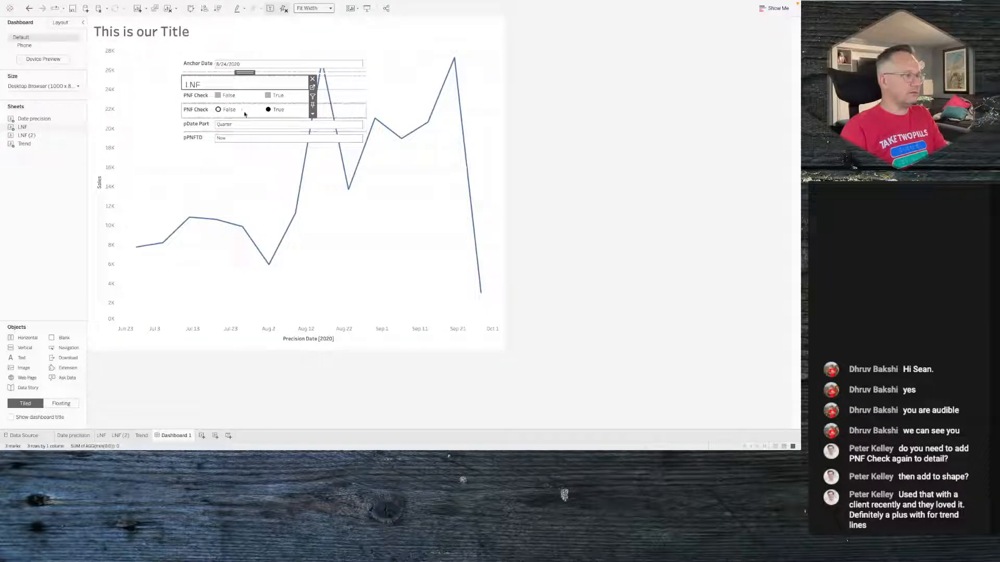
- Remove the pDate Part and pPNFTD parameter controls and both PNF Check legends added with the LNF sheet
{"action": "left_click", "coordinate": [364, 125]}
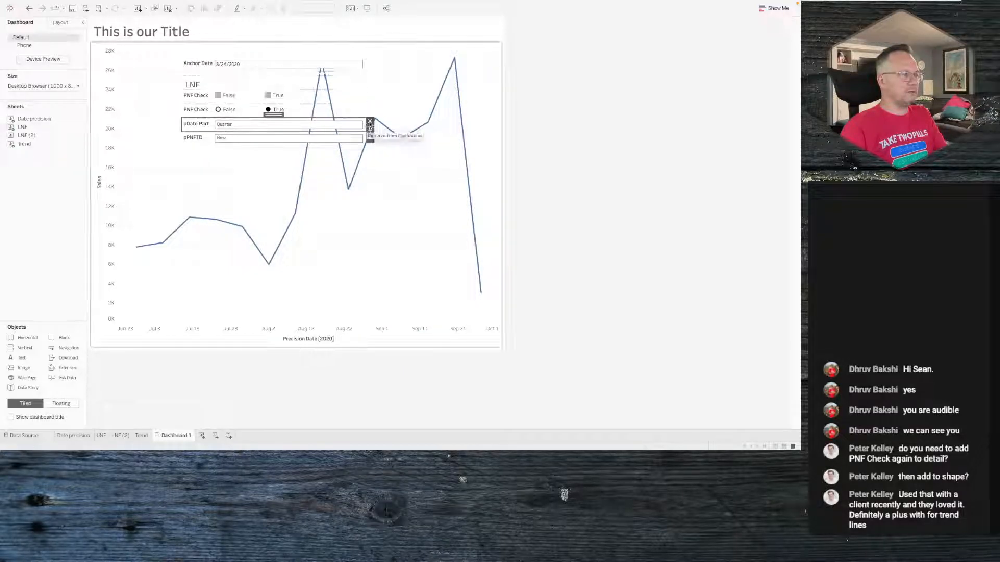
{"action": "left_click", "coordinate": [370, 123]}
{"action": "left_click", "coordinate": [363, 137]}
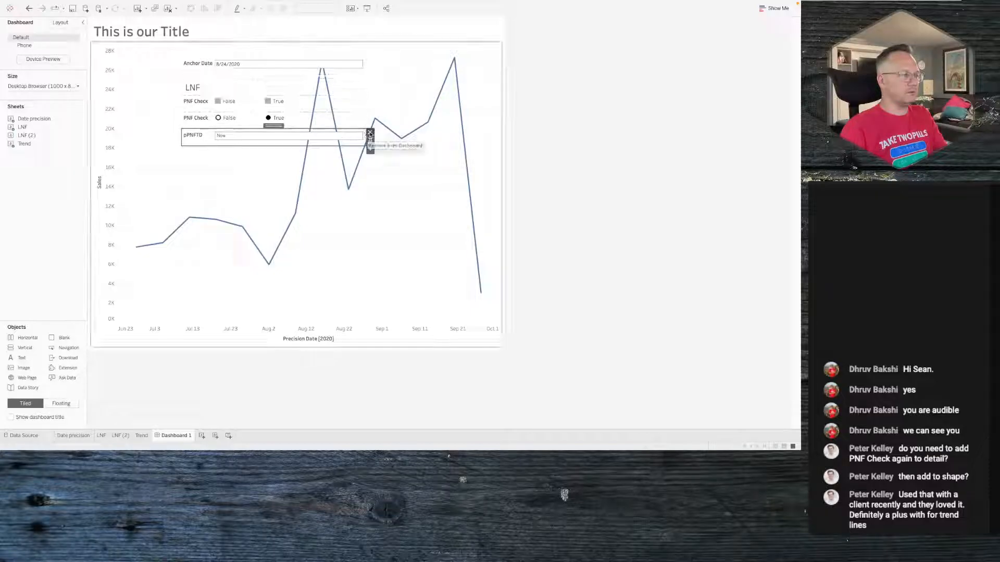
{"action": "left_click", "coordinate": [368, 132]}
{"action": "left_click", "coordinate": [358, 129]}
{"action": "left_click", "coordinate": [368, 127]}
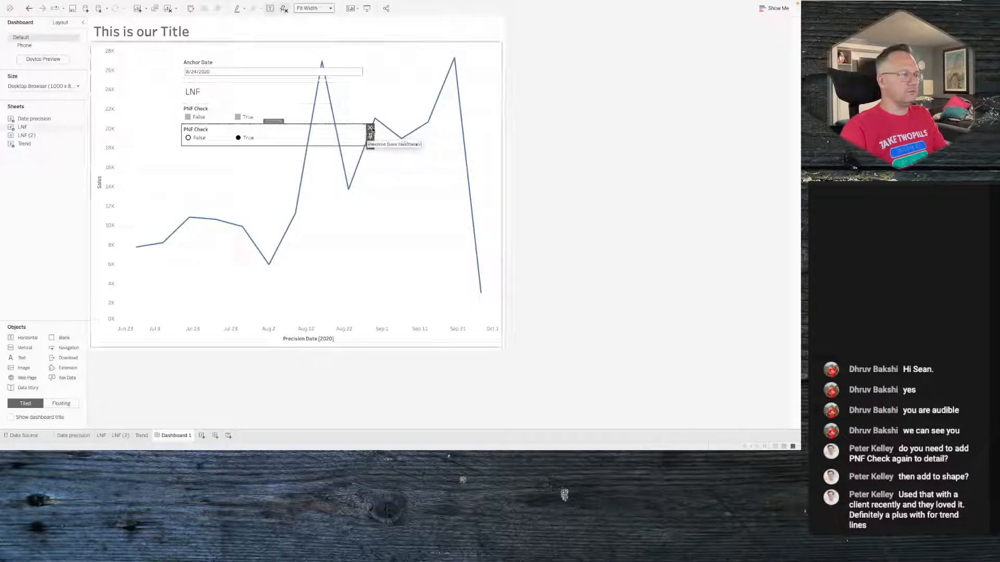
{"action": "left_click", "coordinate": [353, 124]}
{"action": "left_click", "coordinate": [370, 126]}
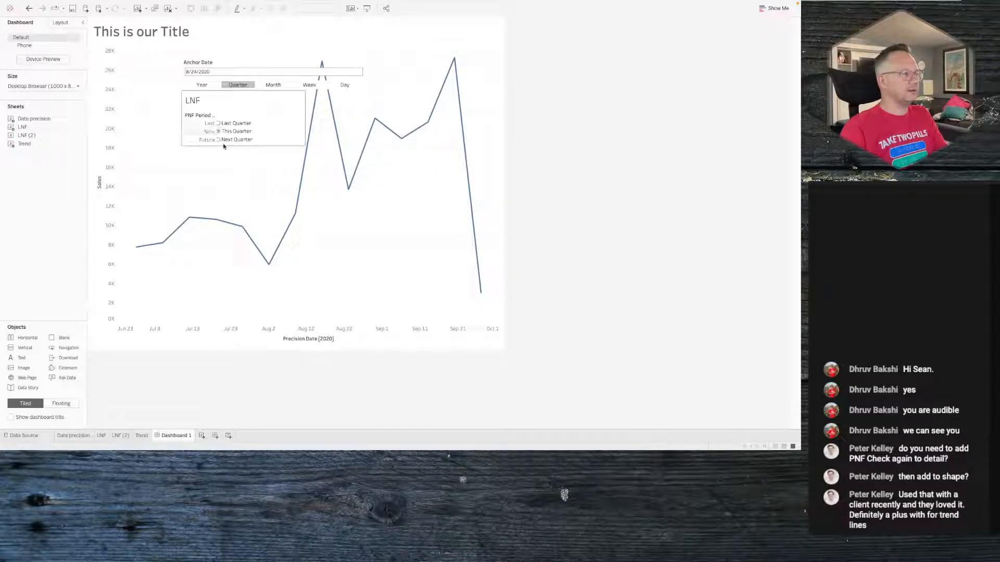
- Hide the title of the LNF sheet on the dashboard
{"action": "left_click", "coordinate": [271, 112]}
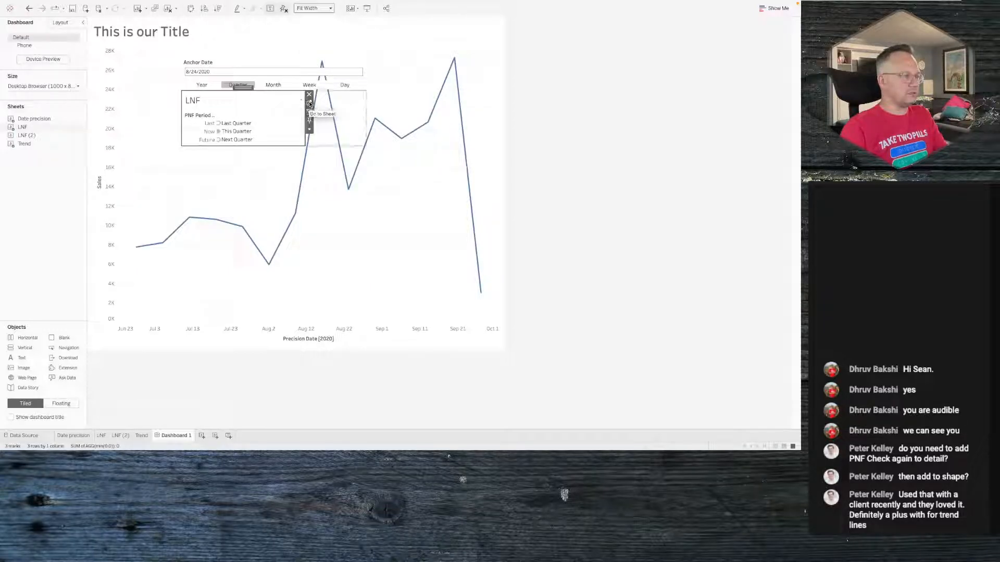
{"action": "right_click", "coordinate": [278, 96]}
{"action": "left_click", "coordinate": [290, 115]}
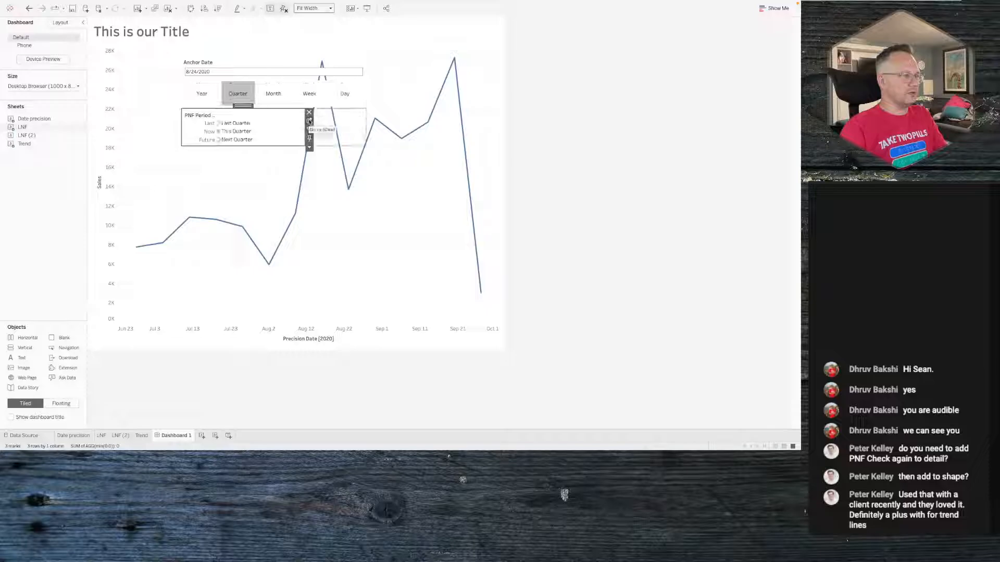
- Open the LNF sheet and hide the header of the PNF Period row field
{"action": "left_click", "coordinate": [309, 122]}
{"action": "left_click", "coordinate": [265, 37]}
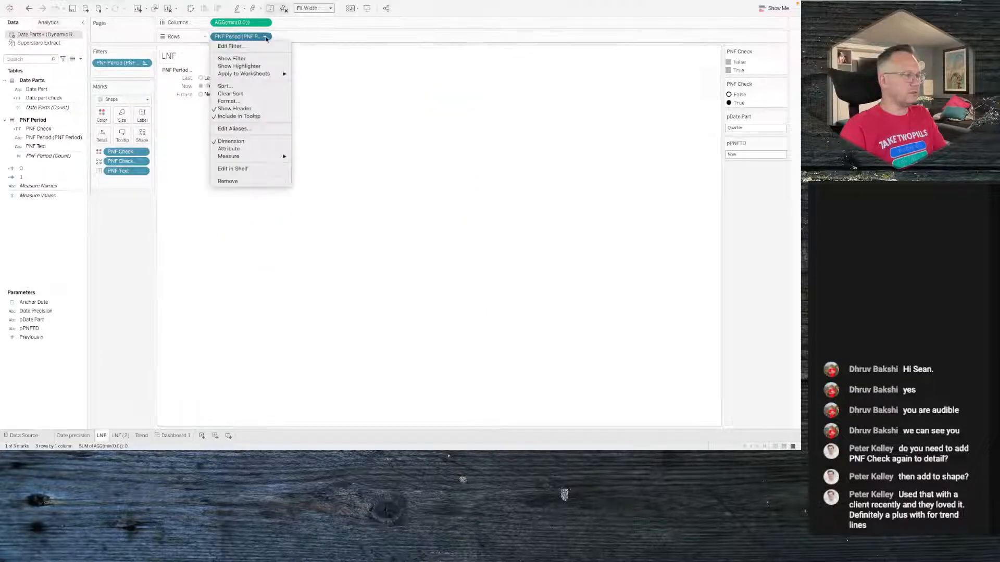
{"action": "left_click", "coordinate": [235, 109]}
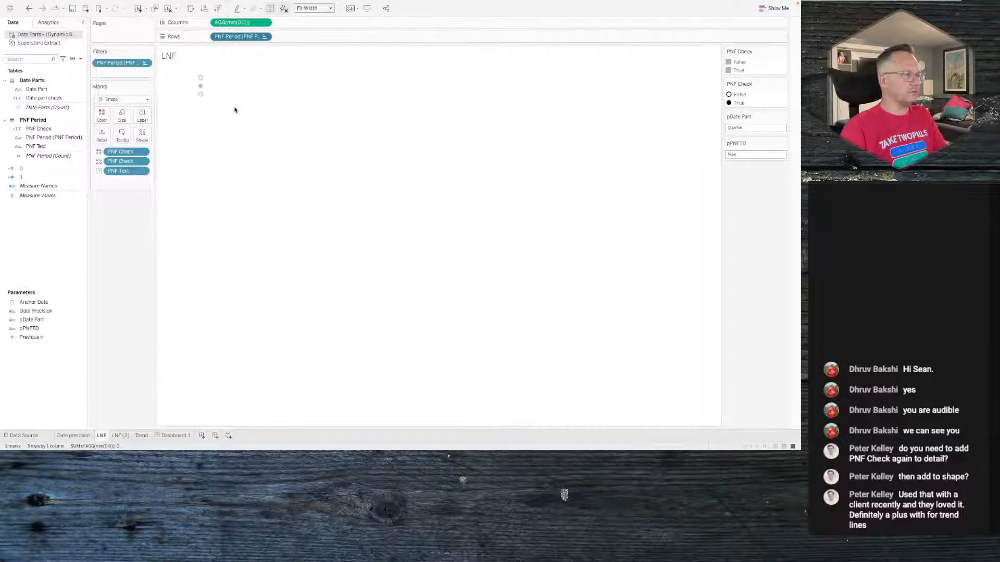
- Hide the PNF Period row header on the LNF (2) sheet as well and return to Dashboard 1
{"action": "left_click", "coordinate": [121, 435]}
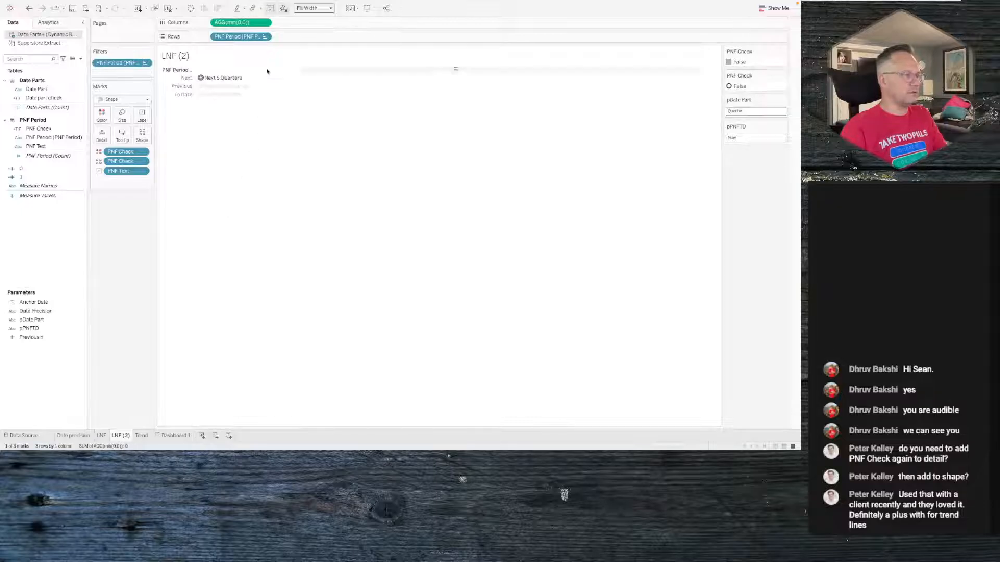
{"action": "left_click", "coordinate": [265, 37]}
{"action": "left_click", "coordinate": [234, 108]}
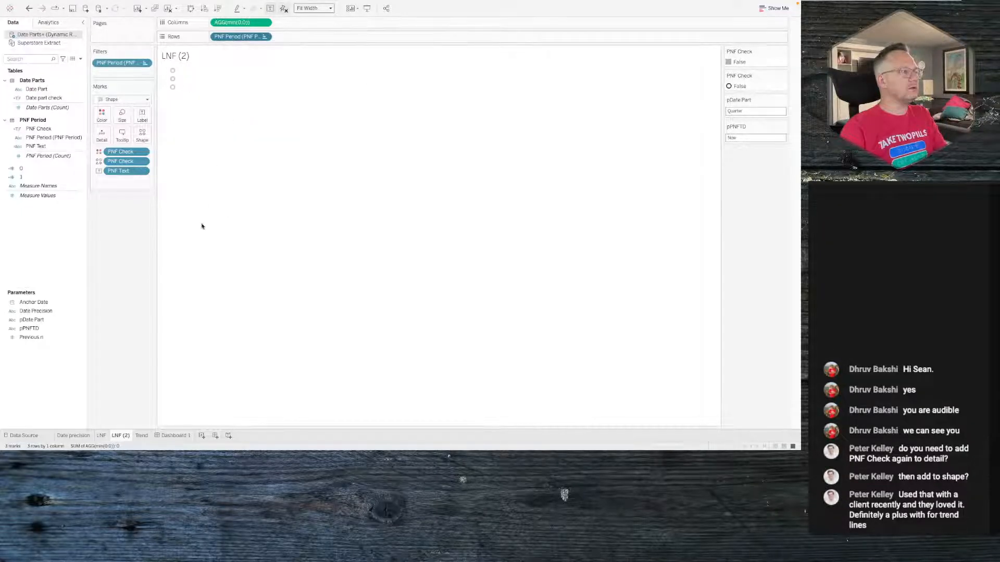
{"action": "left_click", "coordinate": [174, 436]}
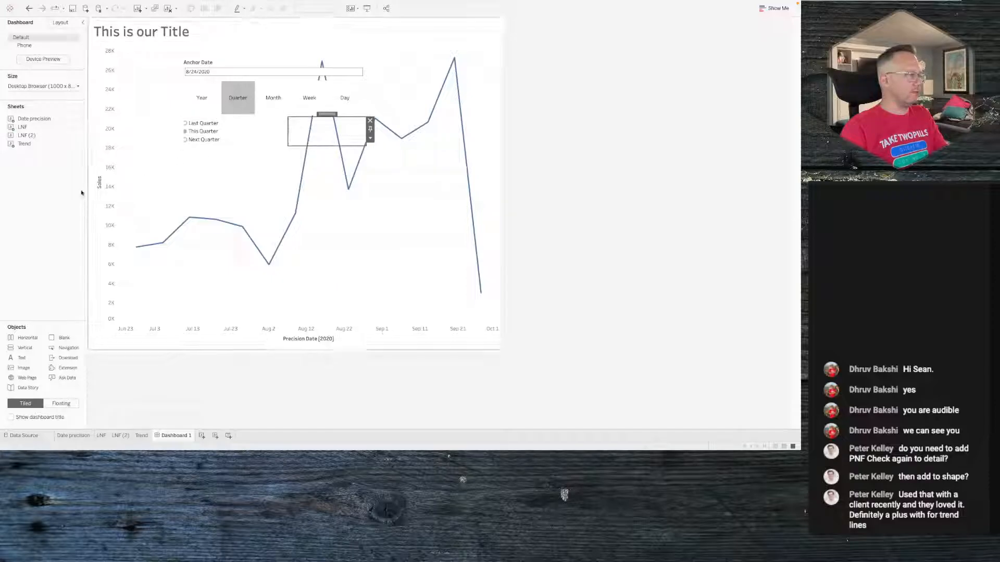
- Place the LNF (2) sheet beside the LNF period list in the floating container
{"action": "left_click", "coordinate": [207, 135]}
{"action": "left_click_drag", "start_coordinate": [208, 135], "coordinate": [335, 131]}
- Remove the PNF Check legends and the pDate Part and pPNFTD parameter controls added with LNF (2)
{"action": "left_click", "coordinate": [277, 98]}
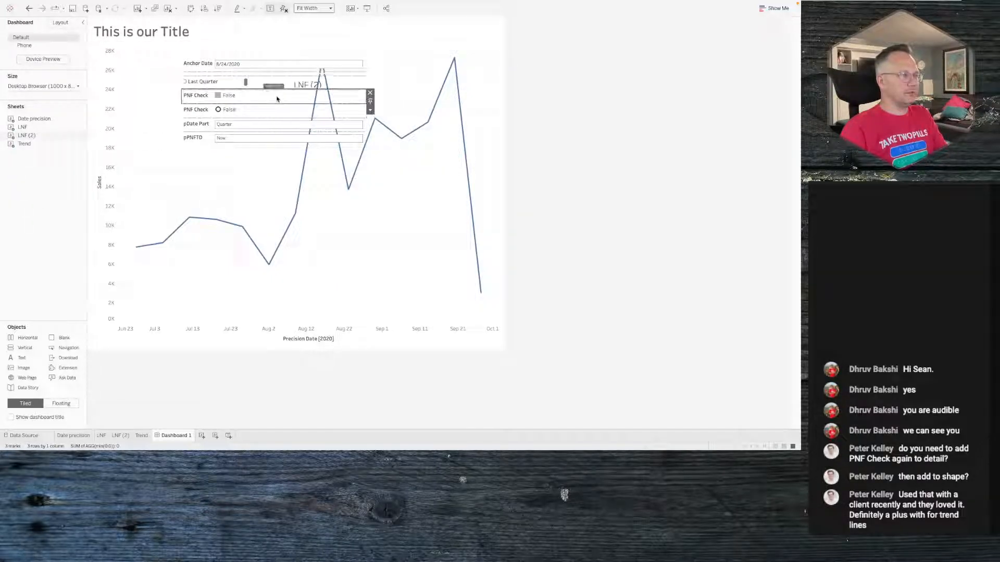
{"action": "left_click", "coordinate": [370, 94]}
{"action": "left_click", "coordinate": [355, 101]}
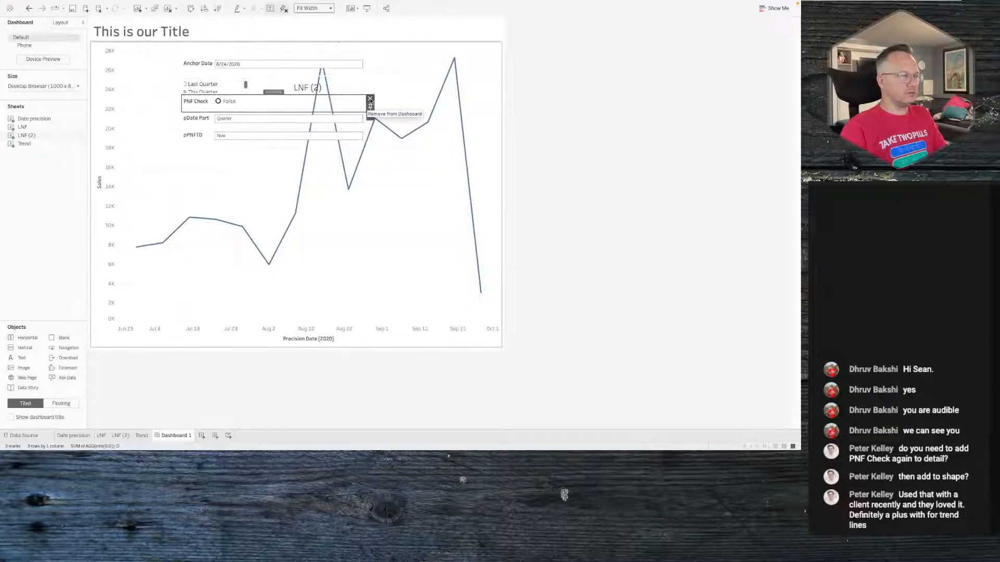
{"action": "left_click", "coordinate": [371, 99]}
{"action": "left_click", "coordinate": [361, 110]}
{"action": "left_click", "coordinate": [370, 108]}
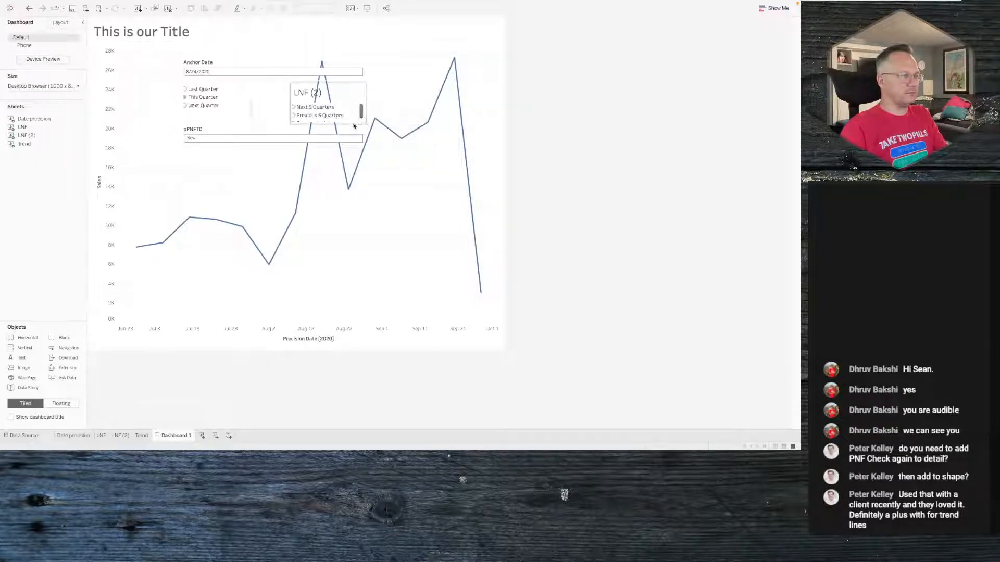
{"action": "left_click", "coordinate": [360, 130]}
{"action": "left_click", "coordinate": [370, 129]}
- Hide the title of the LNF (2) sheet on the dashboard
{"action": "left_click", "coordinate": [316, 111]}
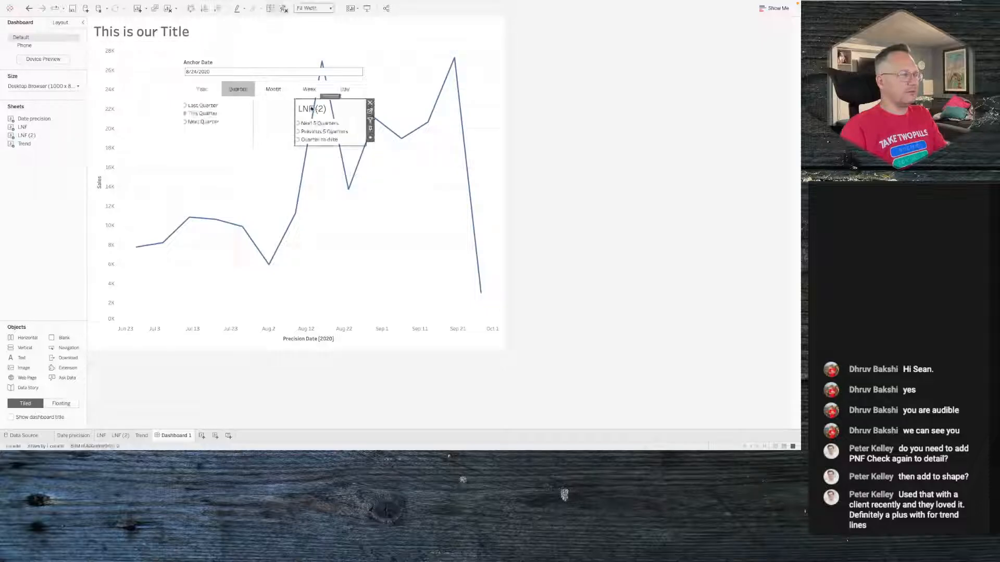
{"action": "right_click", "coordinate": [317, 111]}
{"action": "left_click", "coordinate": [335, 129]}
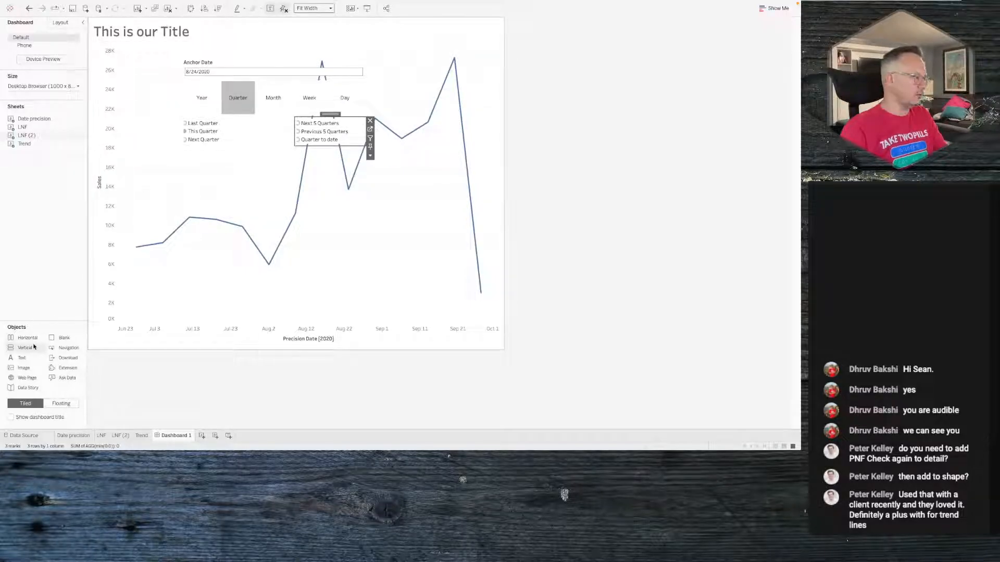
- Add a horizontal container, move the Anchor Date control into it, and place it below the period lists
{"action": "left_click_drag", "start_coordinate": [27, 338], "coordinate": [273, 104]}
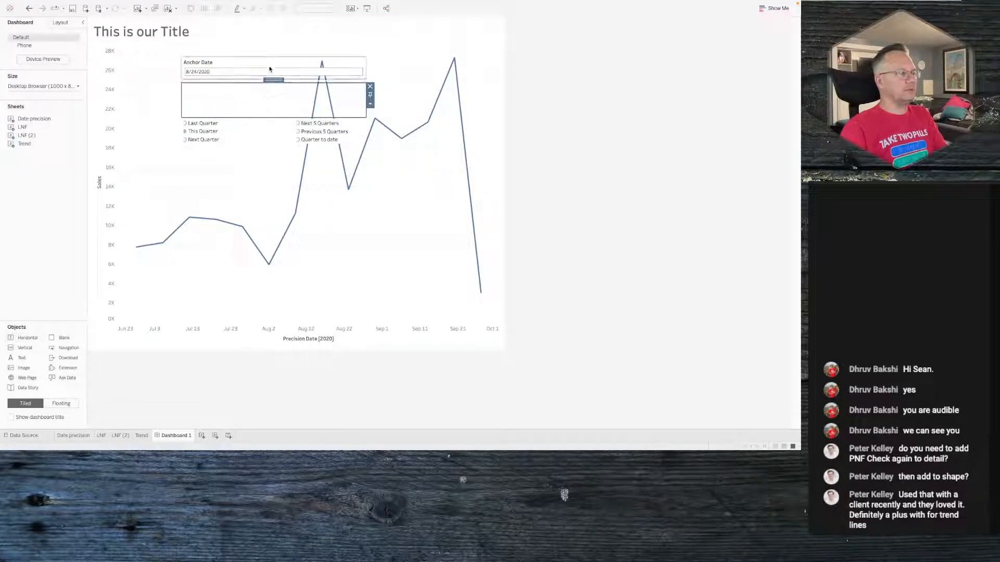
{"action": "left_click", "coordinate": [270, 68]}
{"action": "left_click_drag", "start_coordinate": [273, 55], "coordinate": [267, 102]}
{"action": "left_click", "coordinate": [266, 125]}
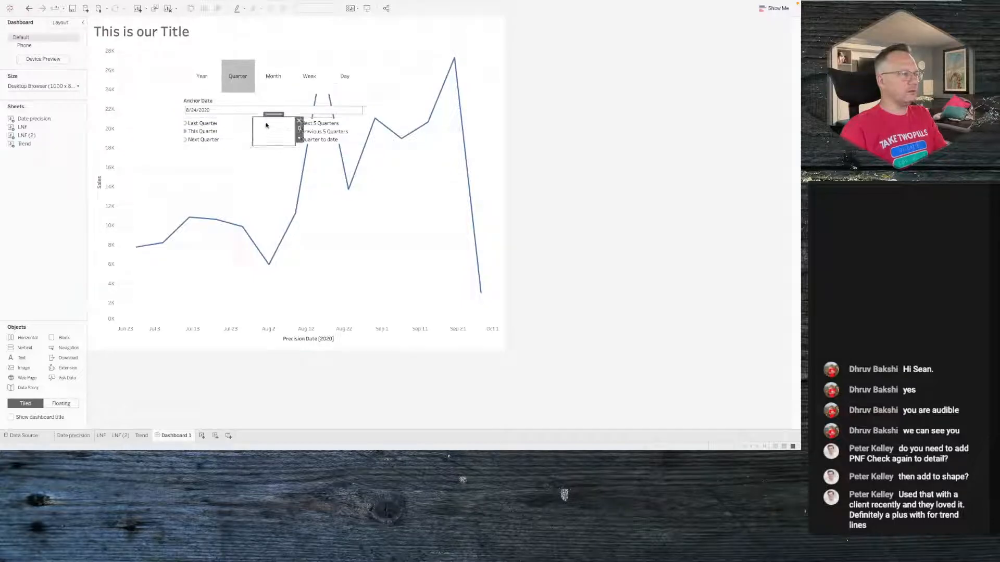
{"action": "double_click", "coordinate": [272, 116]}
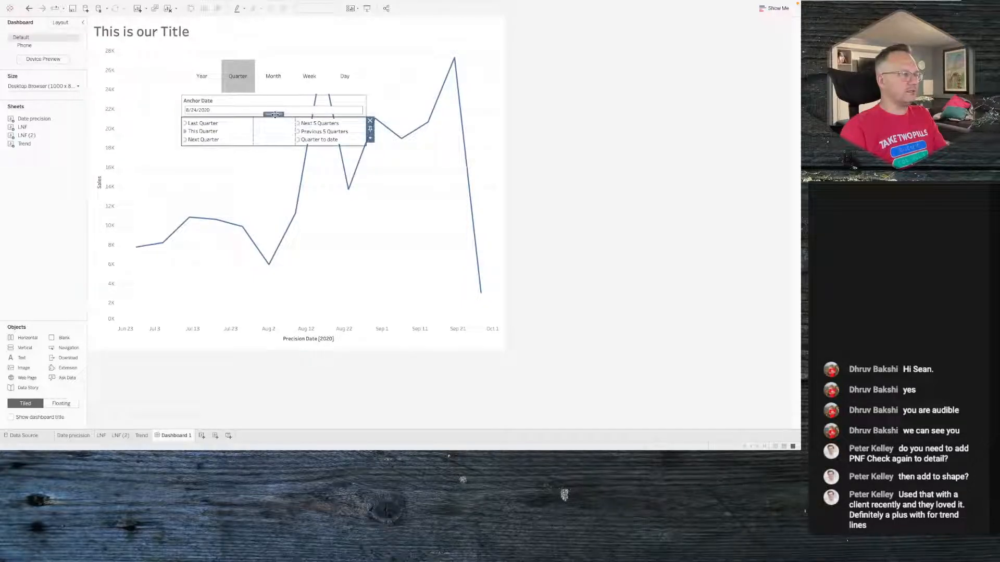
{"action": "left_click_drag", "start_coordinate": [274, 114], "coordinate": [276, 98]}
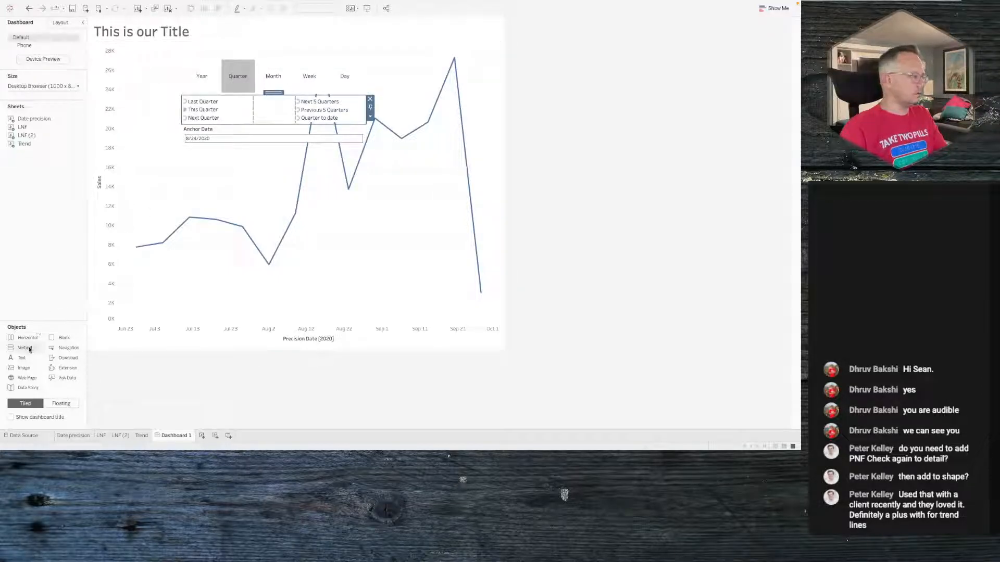
- Add a blank beside the Anchor Date control and show the Previous n parameter control in its place
{"action": "left_click_drag", "start_coordinate": [61, 339], "coordinate": [329, 137]}
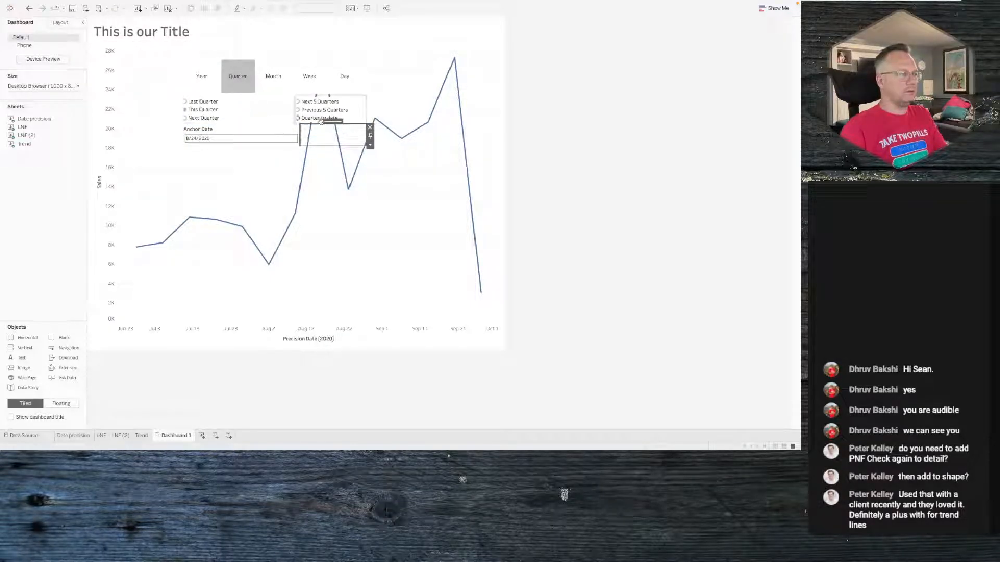
{"action": "left_click", "coordinate": [362, 109]}
{"action": "left_click", "coordinate": [370, 134]}
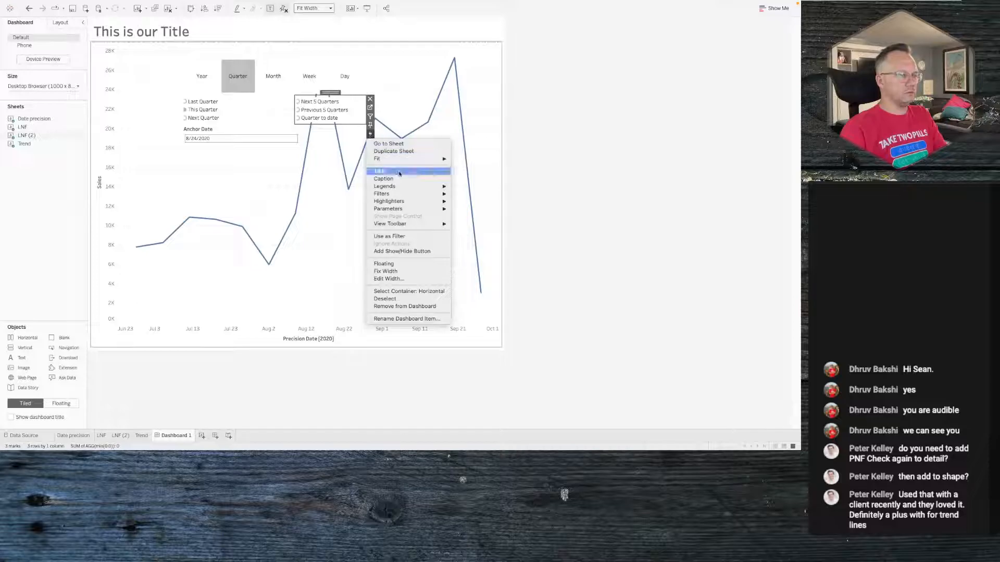
{"action": "mouse_move", "coordinate": [404, 202]}
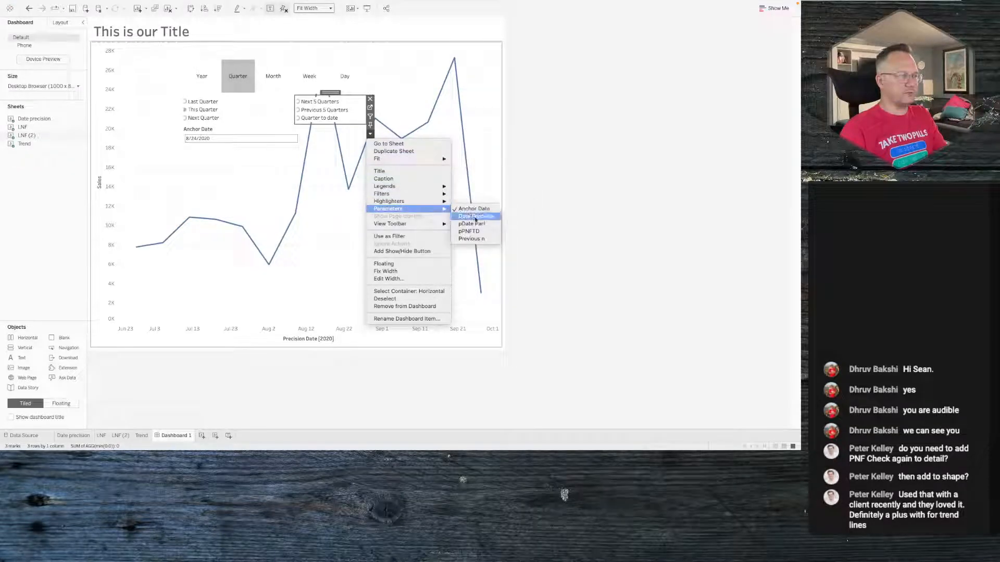
{"action": "left_click", "coordinate": [478, 239]}
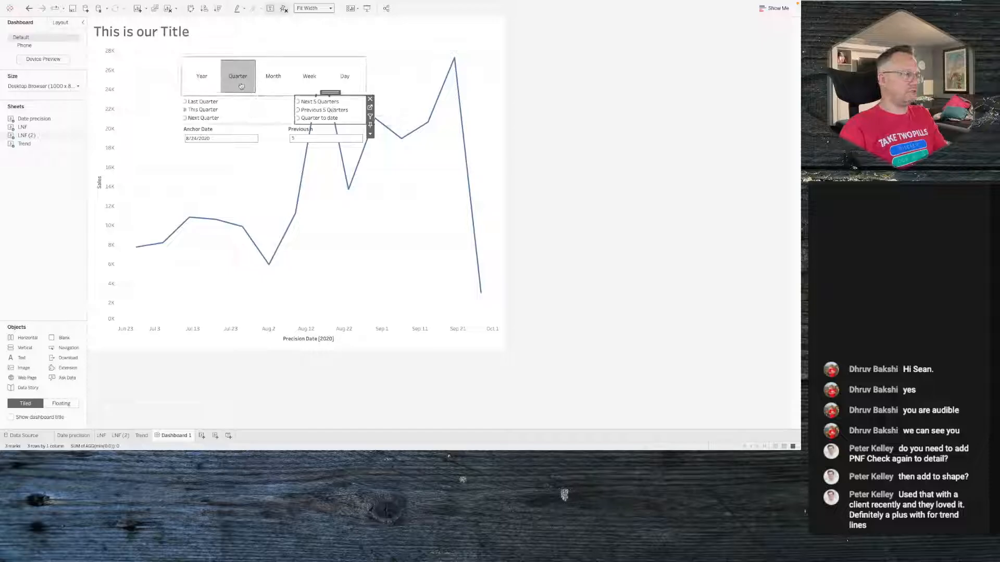
- Resize the period list row so it sits directly beneath the date precision buttons
{"action": "left_click", "coordinate": [256, 95]}
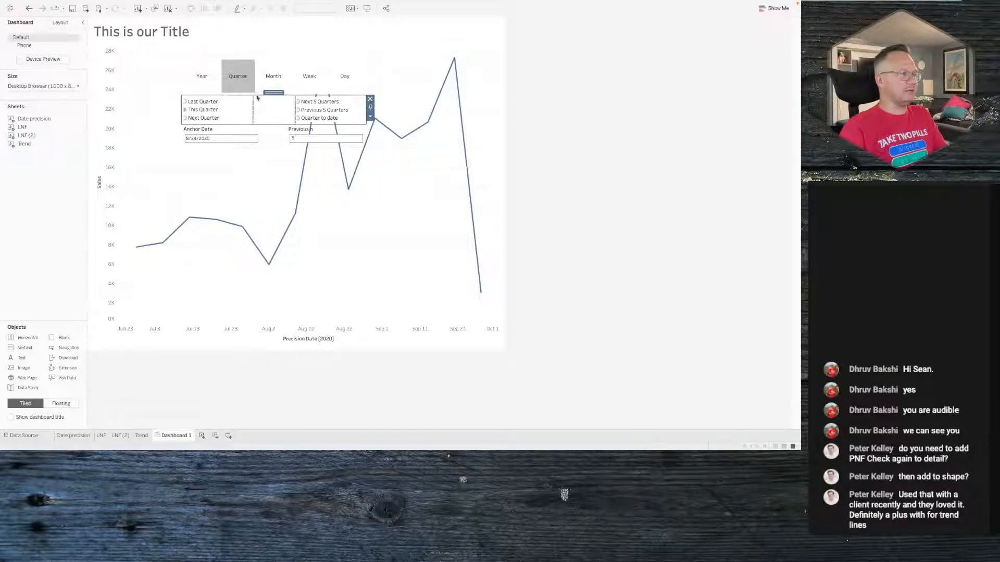
{"action": "left_click_drag", "start_coordinate": [255, 95], "coordinate": [260, 72]}
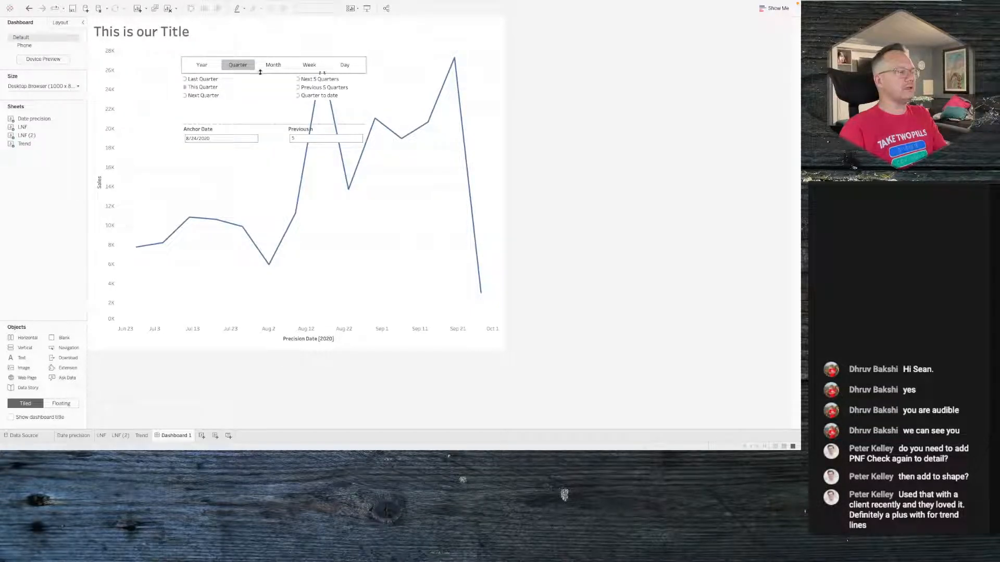
- Give the floating vertical container a background colour
{"action": "left_click", "coordinate": [261, 72]}
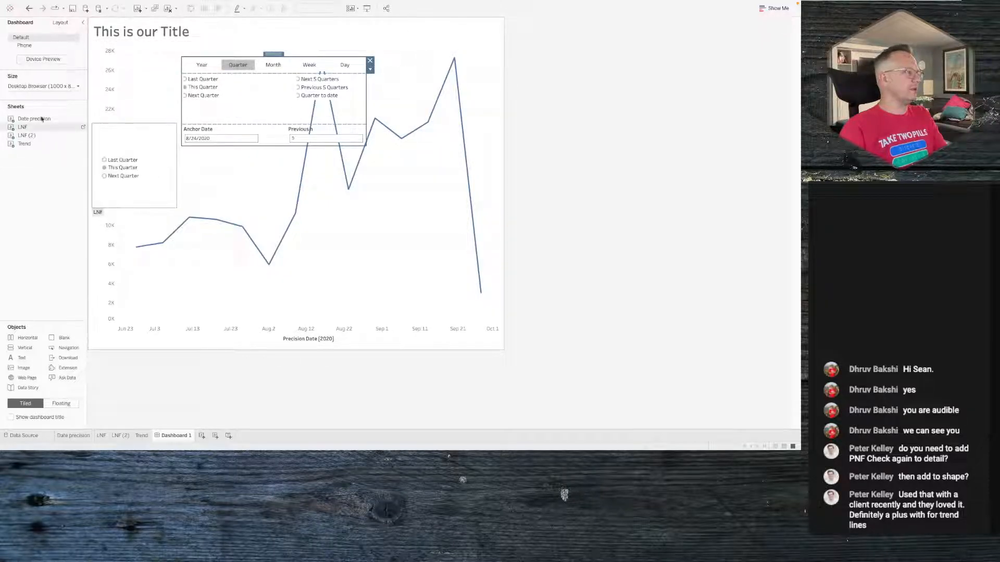
{"action": "left_click", "coordinate": [59, 23]}
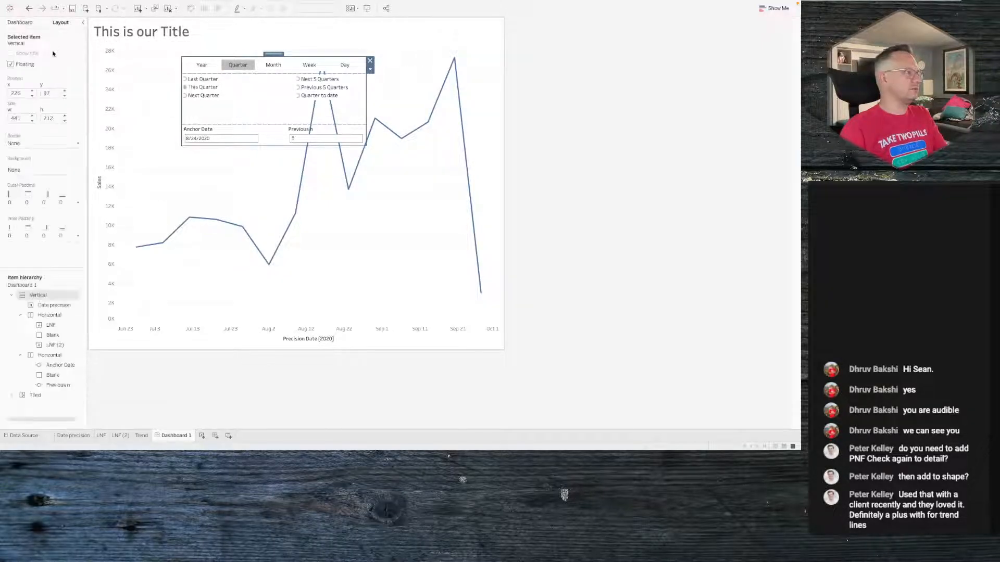
{"action": "left_click", "coordinate": [23, 169]}
{"action": "left_click", "coordinate": [23, 200]}
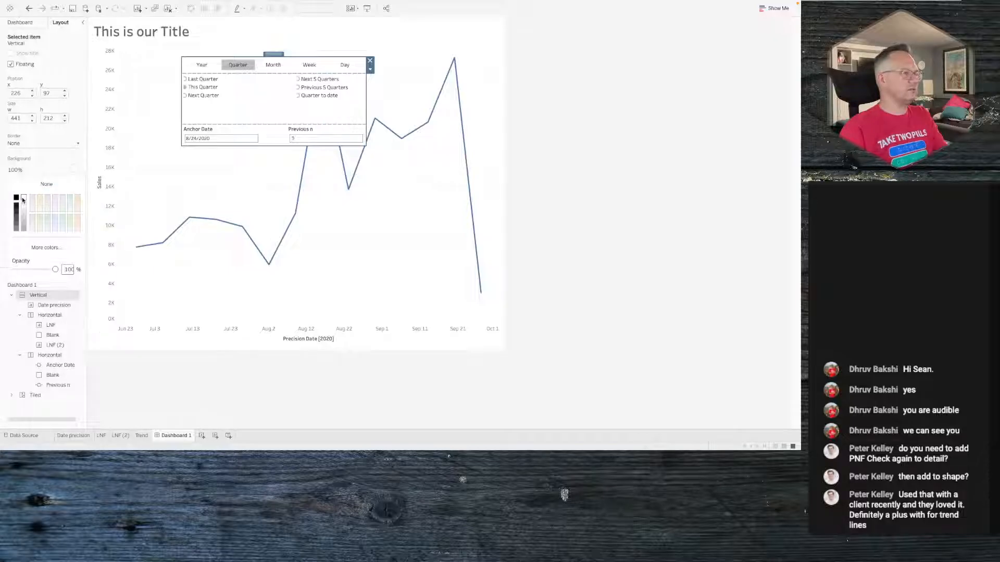
{"action": "left_click", "coordinate": [315, 107]}
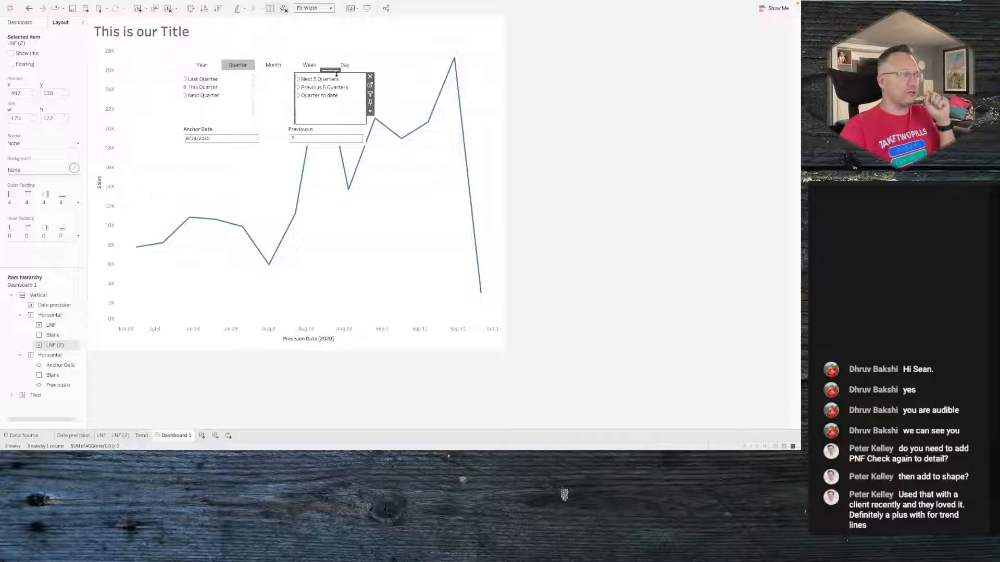
- Show the Date Precision parameter control on the dashboard and place it across the top above the trend chart
{"action": "left_click", "coordinate": [416, 68]}
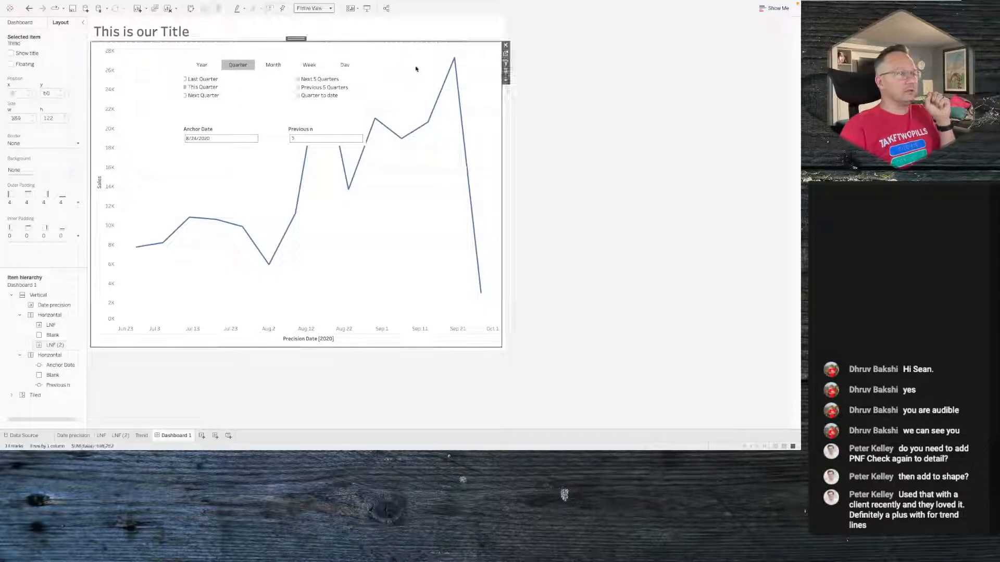
{"action": "left_click", "coordinate": [505, 81]}
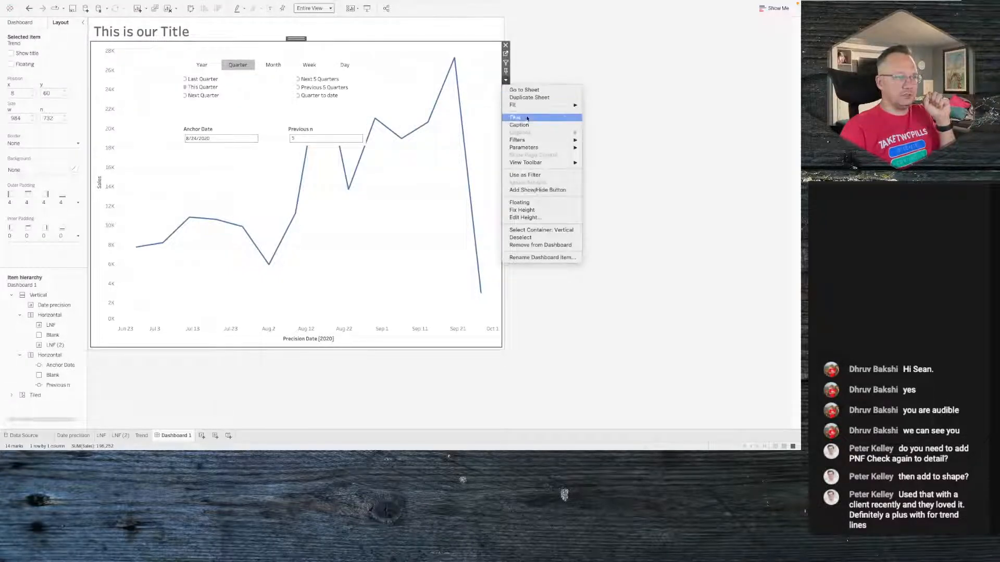
{"action": "mouse_move", "coordinate": [552, 148]}
{"action": "left_click", "coordinate": [620, 155]}
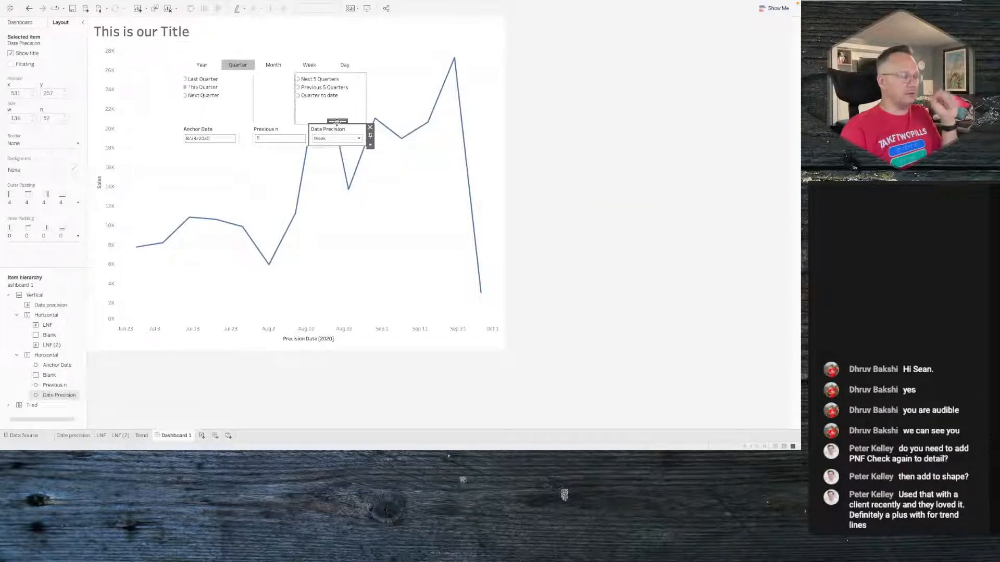
{"action": "left_click_drag", "start_coordinate": [337, 122], "coordinate": [156, 52]}
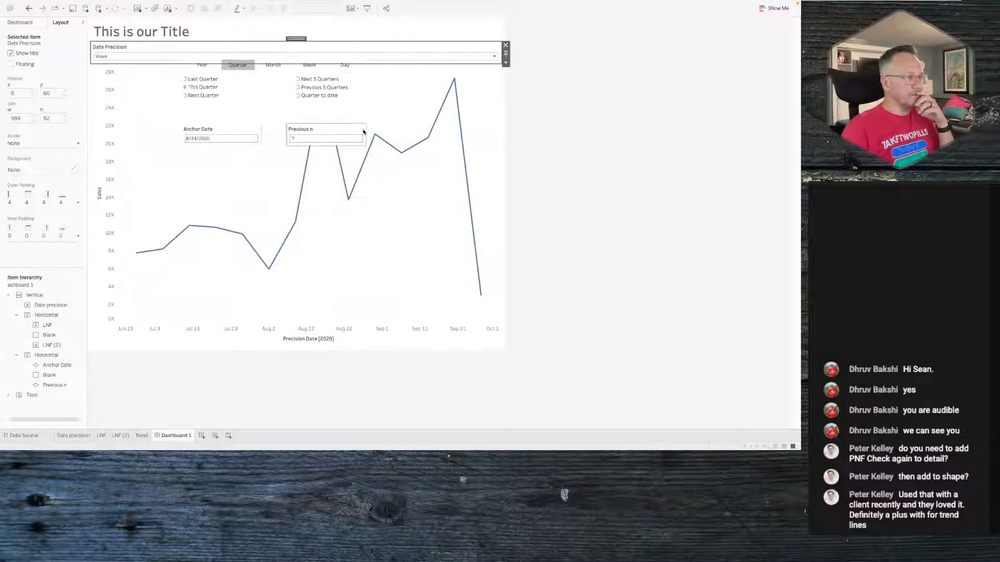
- Select the floating vertical container of controls and add a show/hide button for it
{"action": "left_click", "coordinate": [328, 123]}
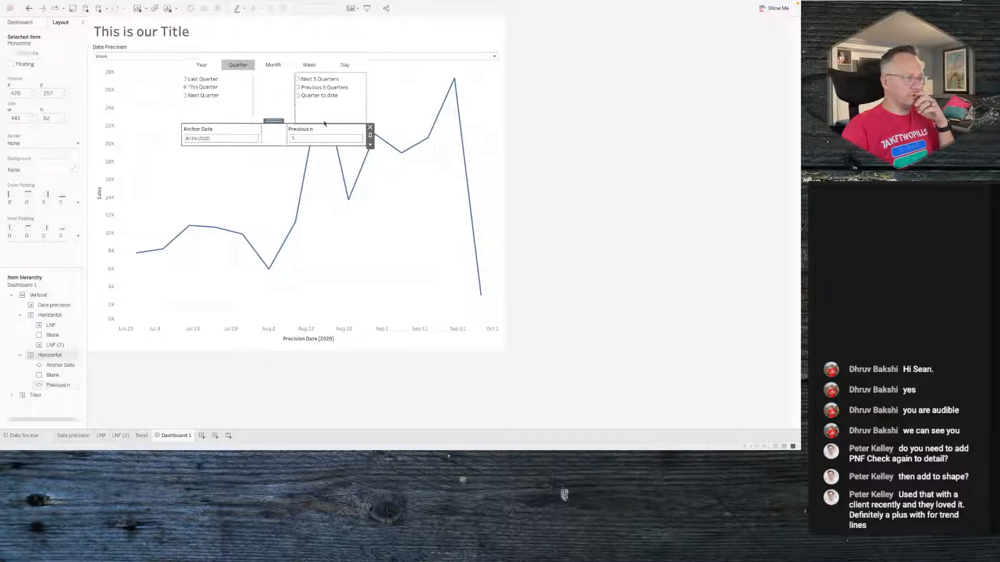
{"action": "left_click", "coordinate": [327, 128]}
{"action": "double_click", "coordinate": [326, 124]}
{"action": "double_click", "coordinate": [272, 122]}
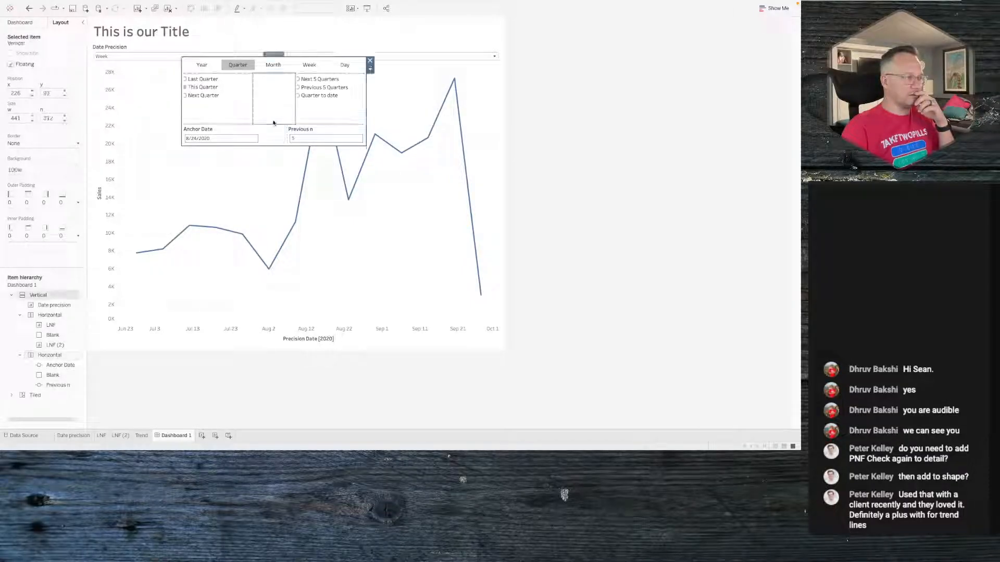
{"action": "left_click", "coordinate": [370, 69]}
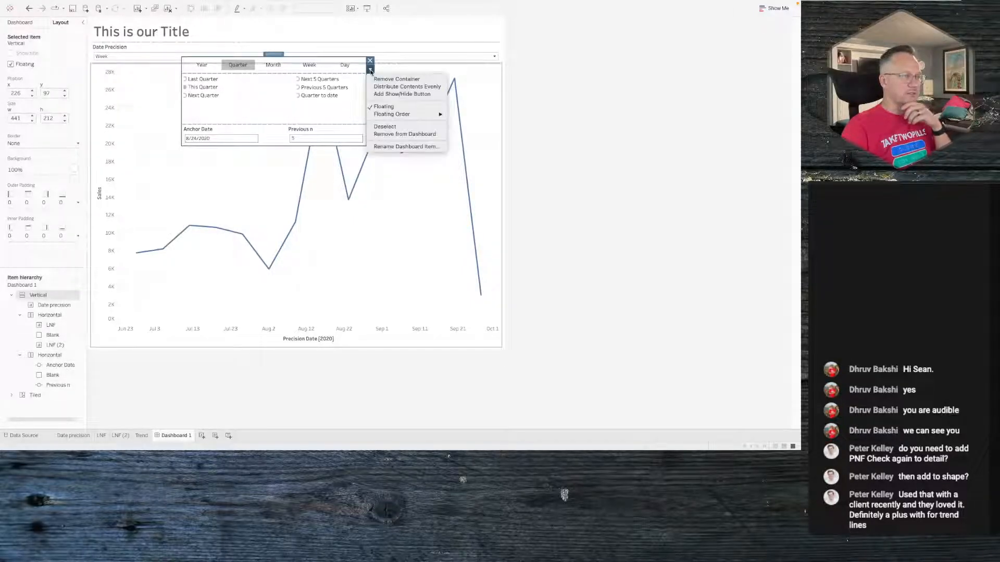
{"action": "left_click", "coordinate": [408, 94]}
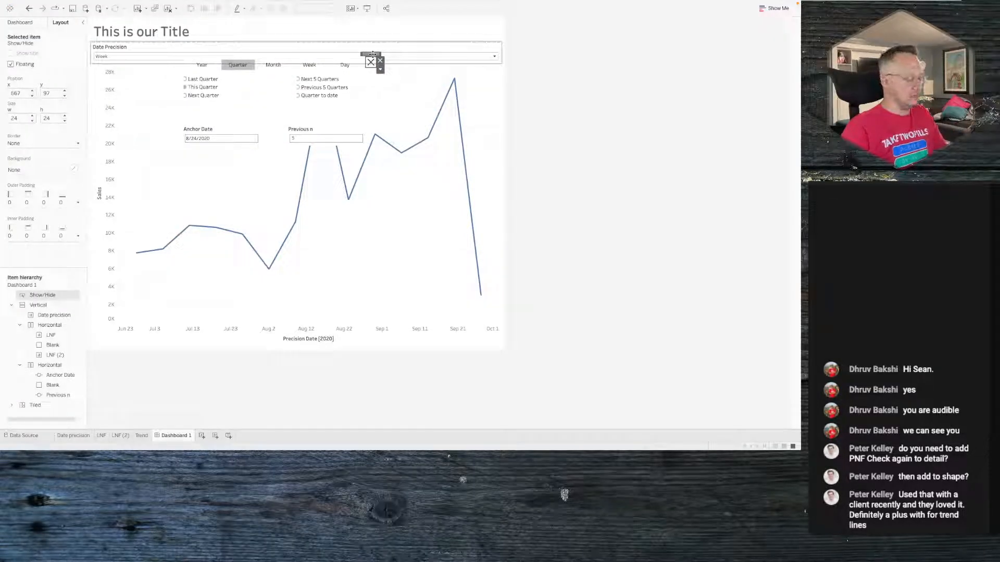
- Add a horizontal container at the top and arrange the Date Precision control and show/hide button side by side in it
{"action": "mouse_move", "coordinate": [372, 54]}
{"action": "left_mouse_down"}
{"action": "mouse_move", "coordinate": [495, 55]}
{"action": "mouse_move", "coordinate": [432, 59]}
{"action": "mouse_move", "coordinate": [334, 85]}
{"action": "mouse_move", "coordinate": [416, 66]}
{"action": "left_mouse_up"}
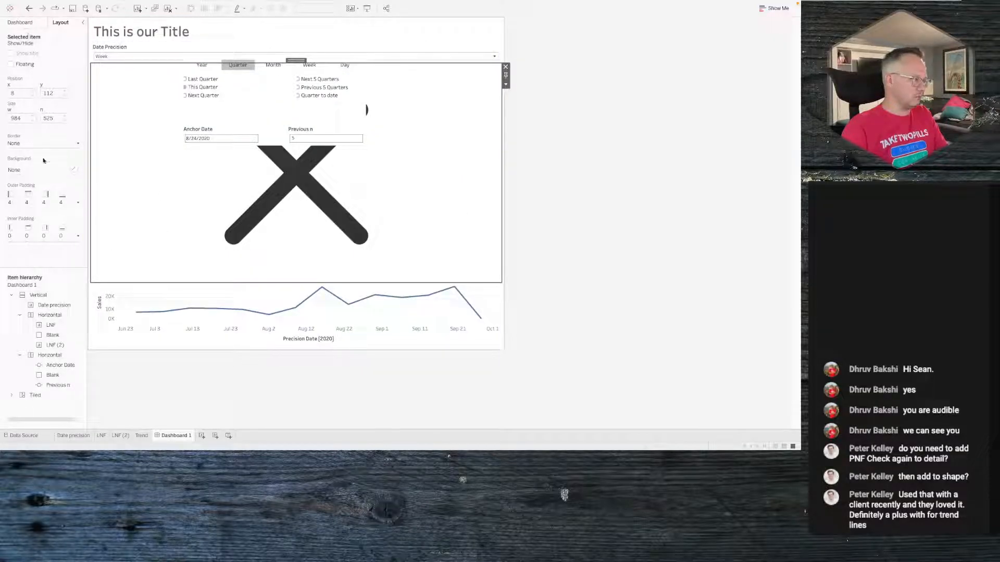
{"action": "left_click", "coordinate": [21, 21]}
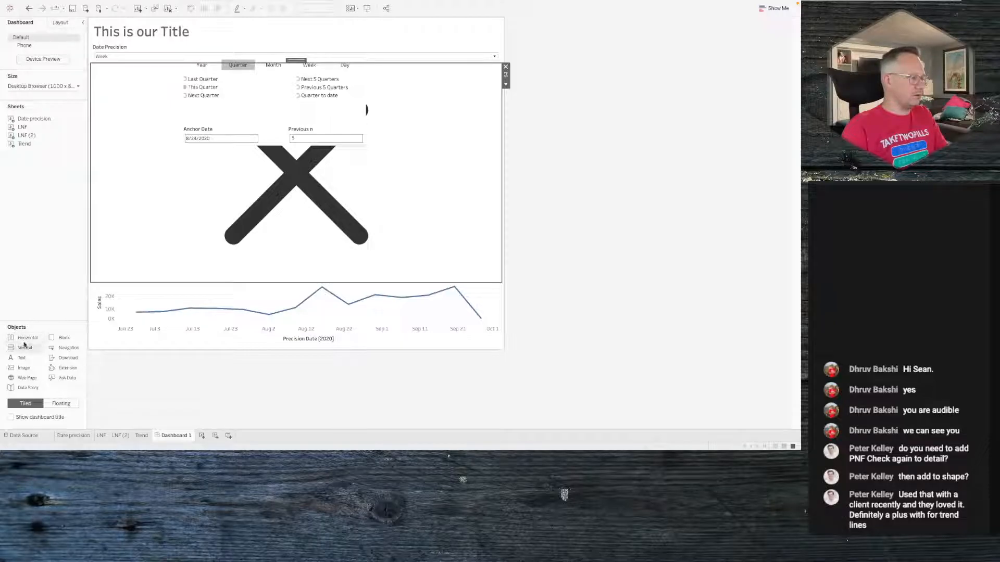
{"action": "left_click_drag", "start_coordinate": [24, 343], "coordinate": [246, 48]}
{"action": "left_click", "coordinate": [155, 161]}
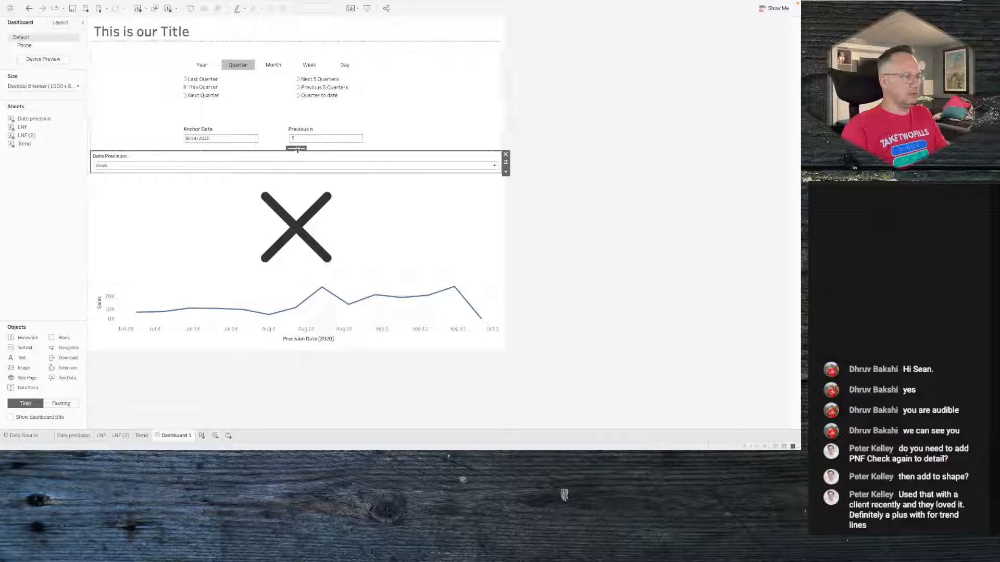
{"action": "left_click_drag", "start_coordinate": [296, 148], "coordinate": [155, 105]}
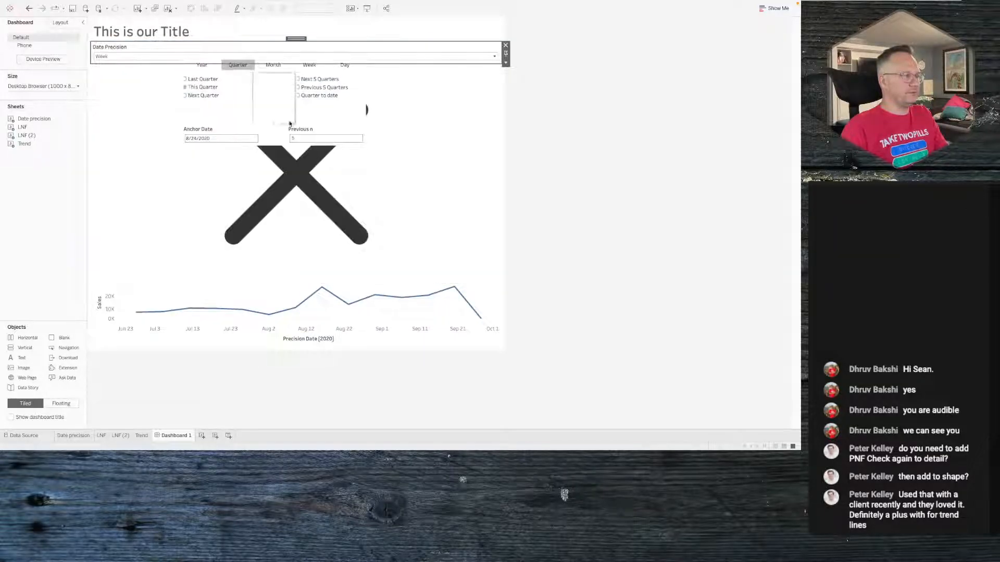
{"action": "left_click", "coordinate": [404, 181]}
{"action": "left_click_drag", "start_coordinate": [296, 59], "coordinate": [439, 59]}
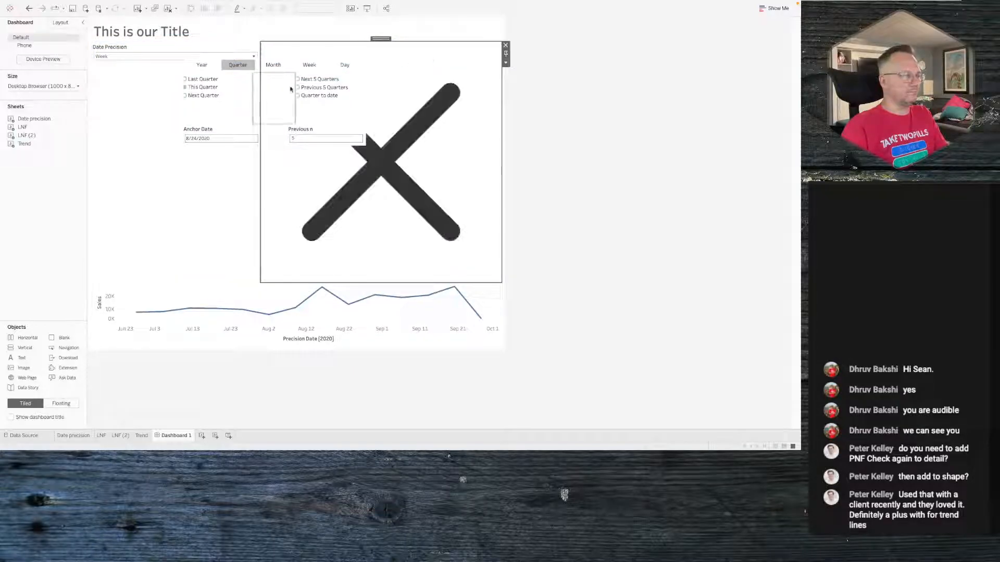
- Set the height of the top container to 50 pixels
{"action": "double_click", "coordinate": [380, 38]}
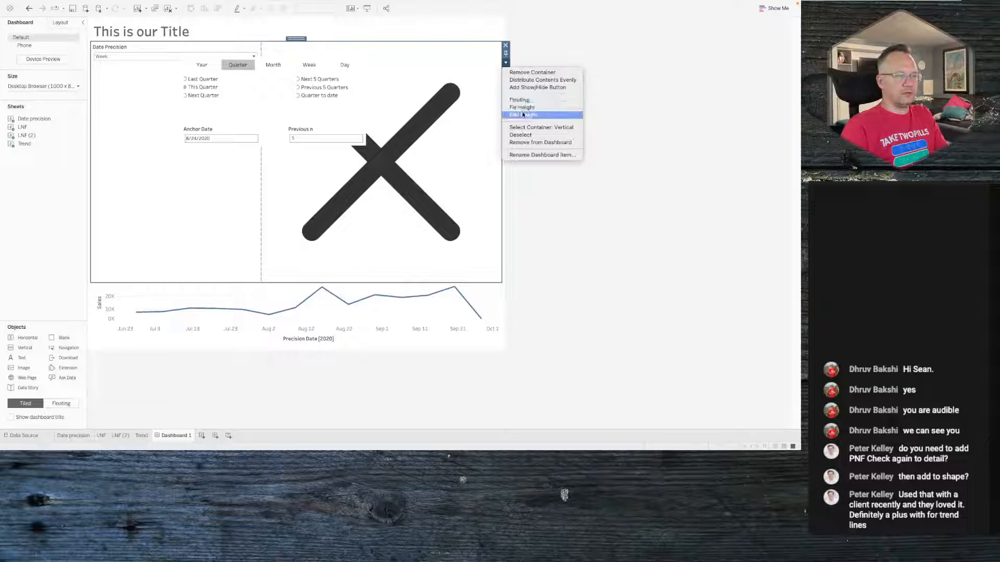
{"action": "left_click", "coordinate": [524, 115]}
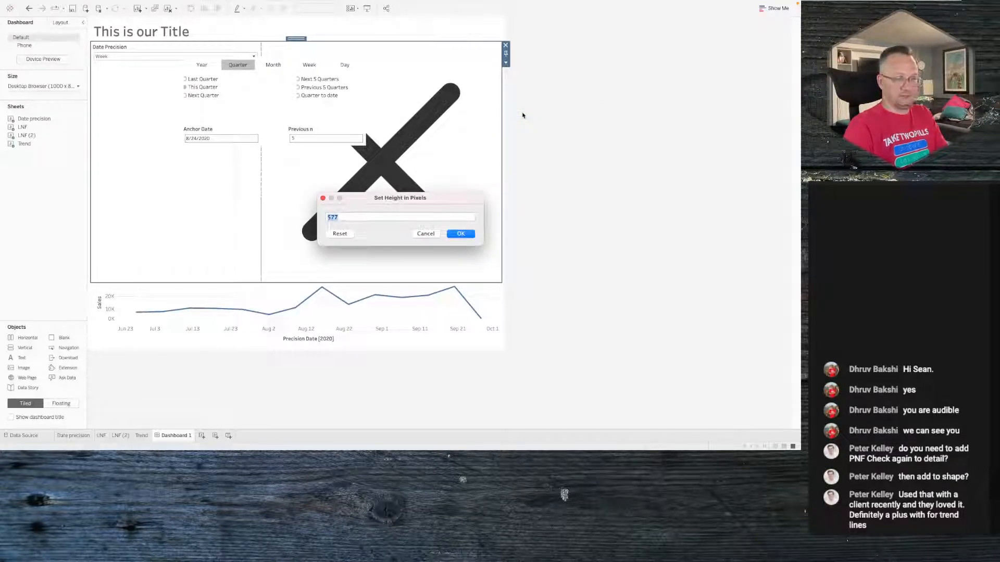
{"action": "type", "text": "50"}
{"action": "key", "text": "Return"}
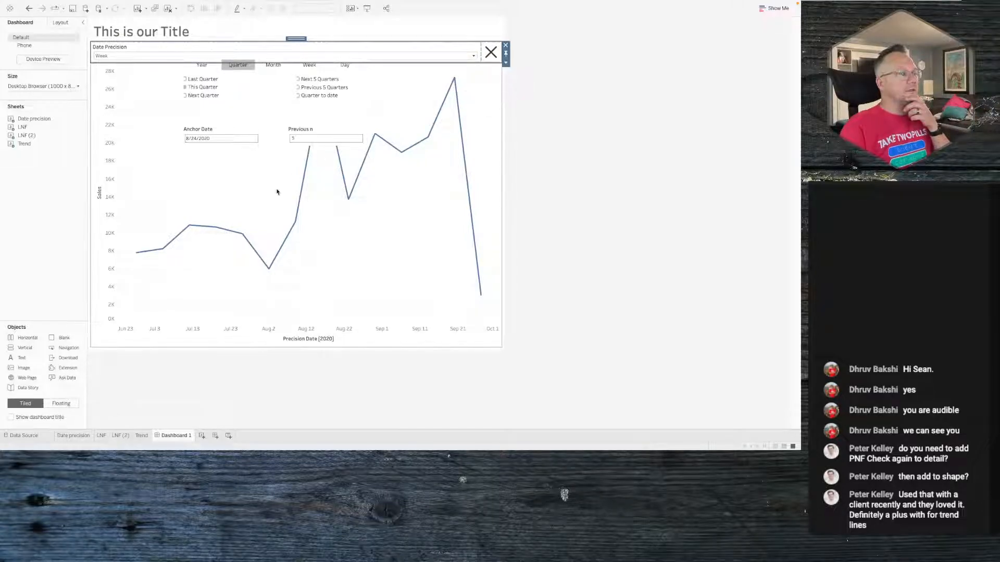
- Select the floating control panel and move it slightly down beneath the top row
{"action": "left_click", "coordinate": [276, 97]}
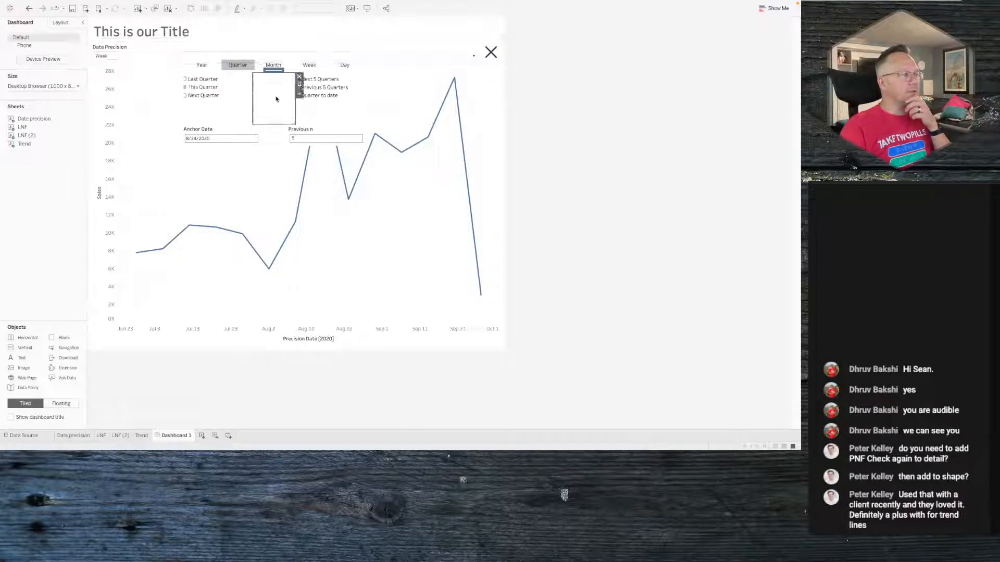
{"action": "double_click", "coordinate": [275, 70]}
{"action": "double_click", "coordinate": [275, 71]}
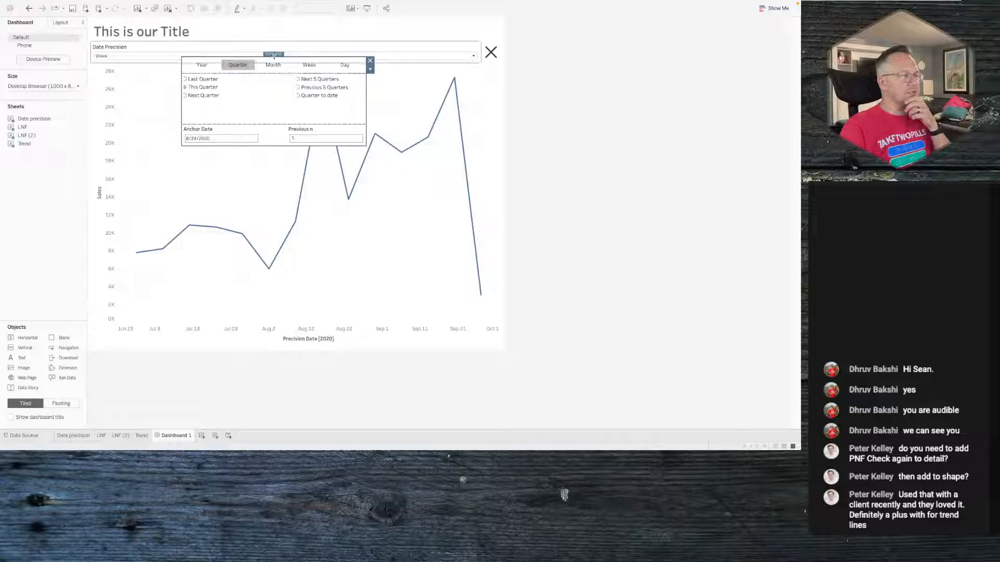
{"action": "mouse_move", "coordinate": [274, 54]}
{"action": "left_mouse_down"}
{"action": "mouse_move", "coordinate": [277, 83]}
{"action": "mouse_move", "coordinate": [280, 69]}
{"action": "left_mouse_up"}
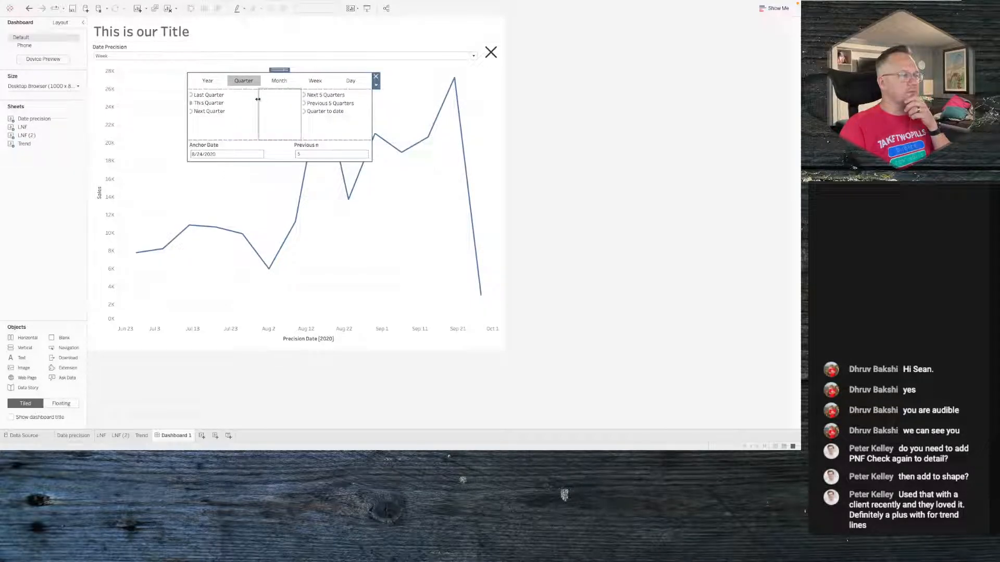
- Test the period lists by selecting Last Quarter and then Quarter to date
{"action": "left_click", "coordinate": [210, 97]}
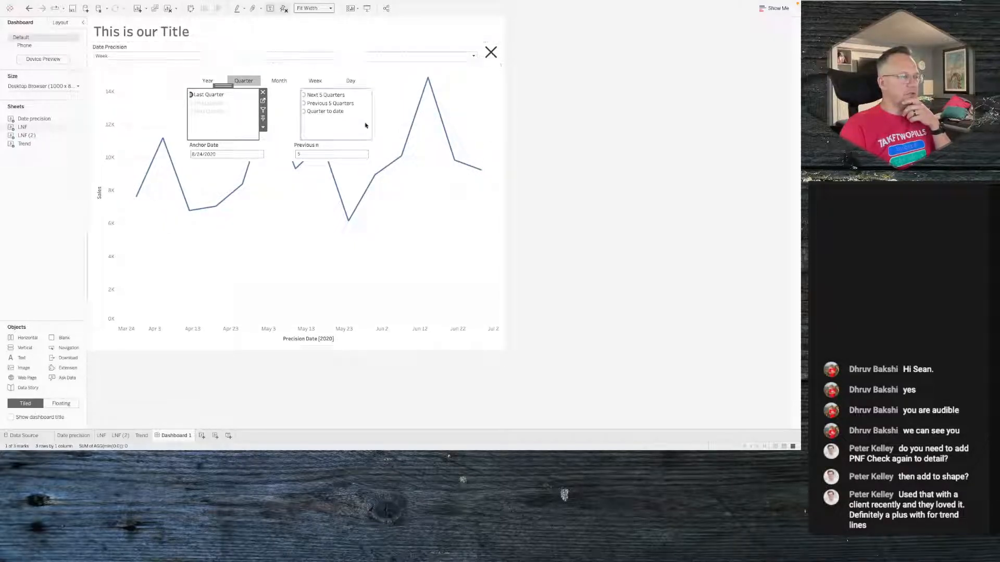
{"action": "left_click", "coordinate": [315, 112]}
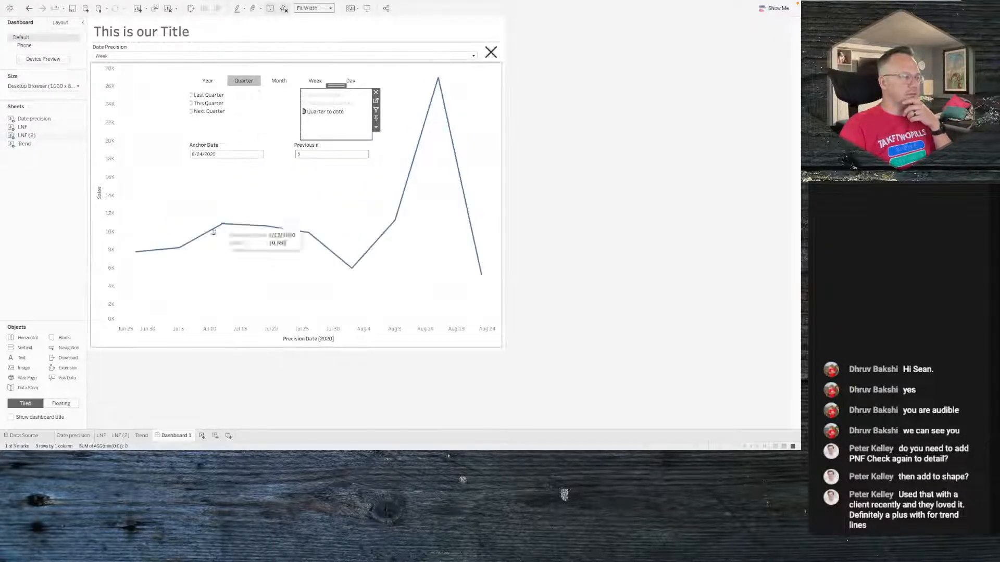
{"action": "mouse_move", "coordinate": [134, 258]}
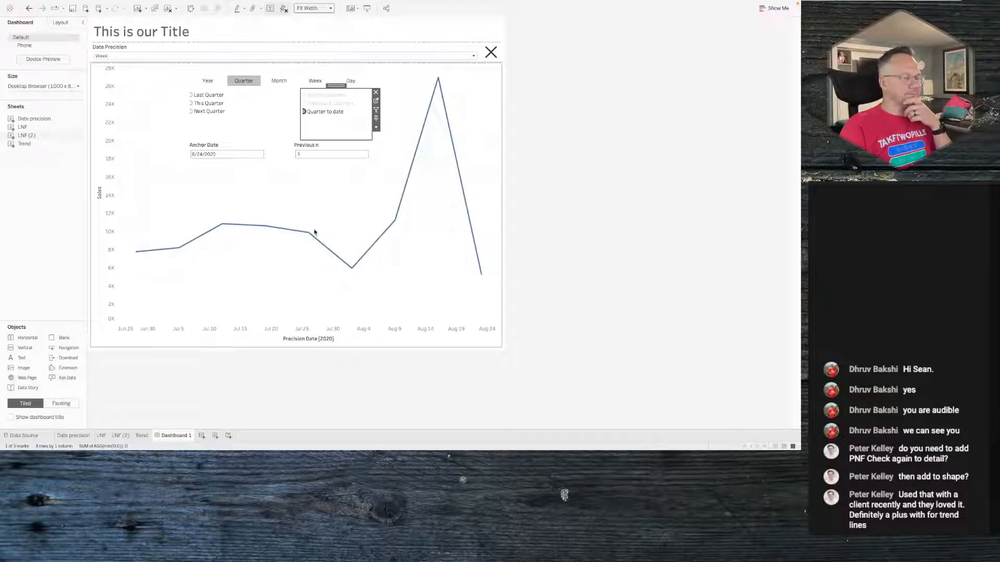
{"action": "mouse_move", "coordinate": [481, 277]}
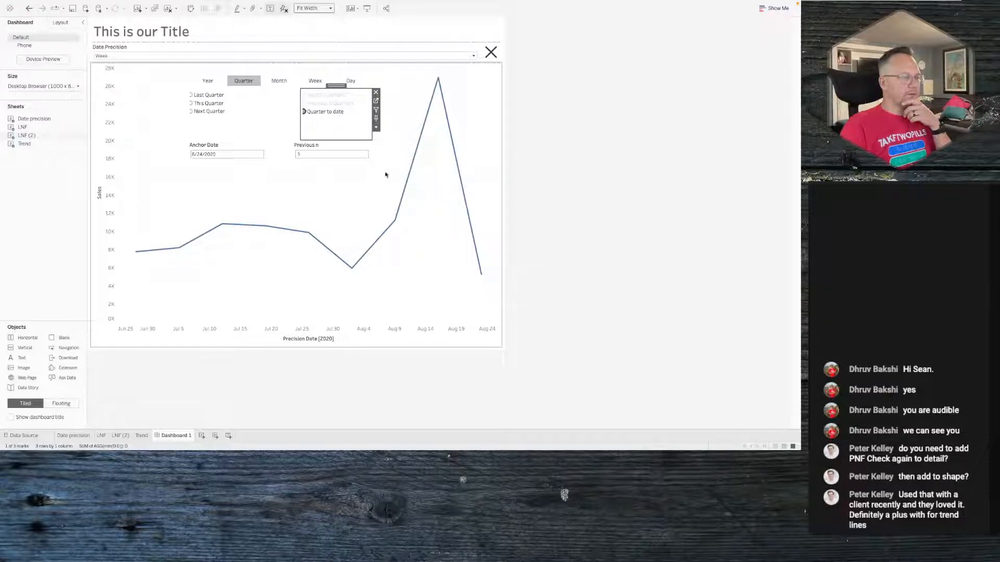
- Test the date precision by switching between Month and Quarter with the buttons and the Date Precision list
{"action": "left_click", "coordinate": [278, 81]}
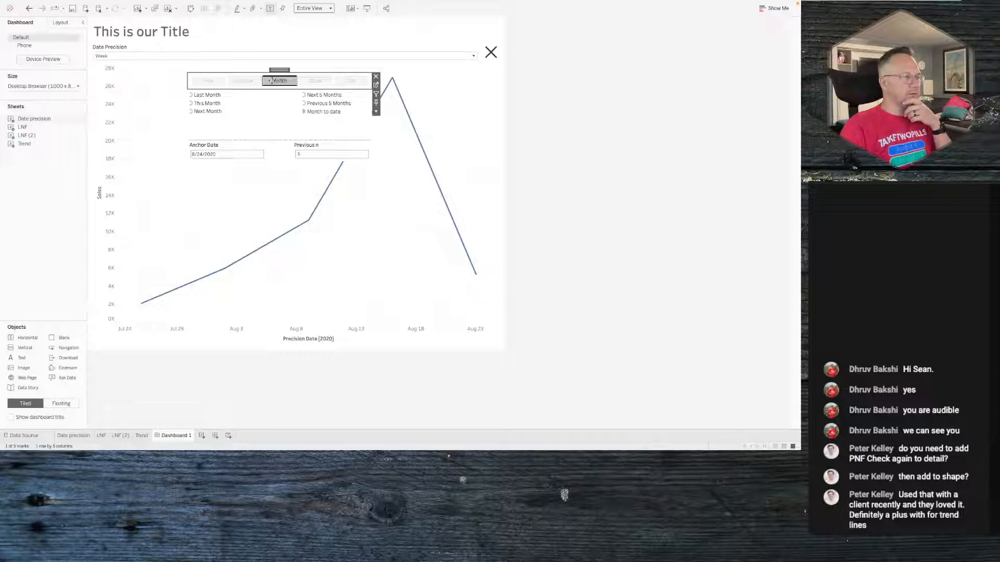
{"action": "left_click", "coordinate": [244, 80]}
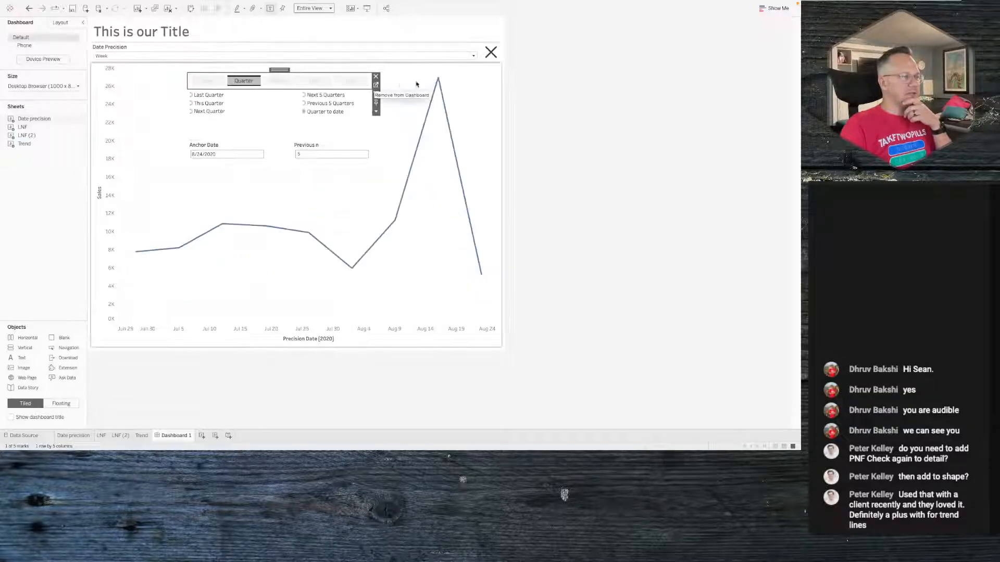
{"action": "left_click", "coordinate": [438, 56]}
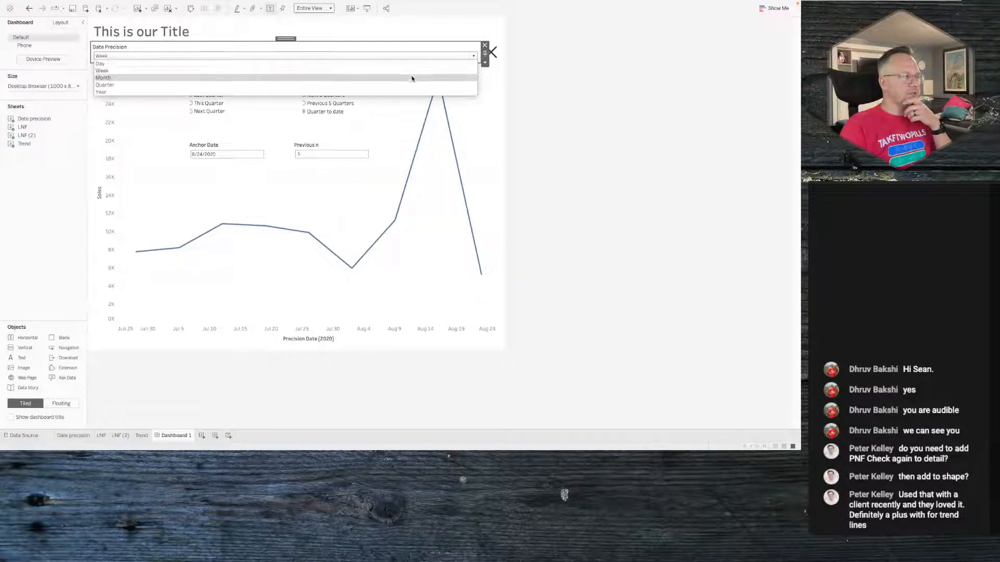
{"action": "left_click", "coordinate": [411, 78]}
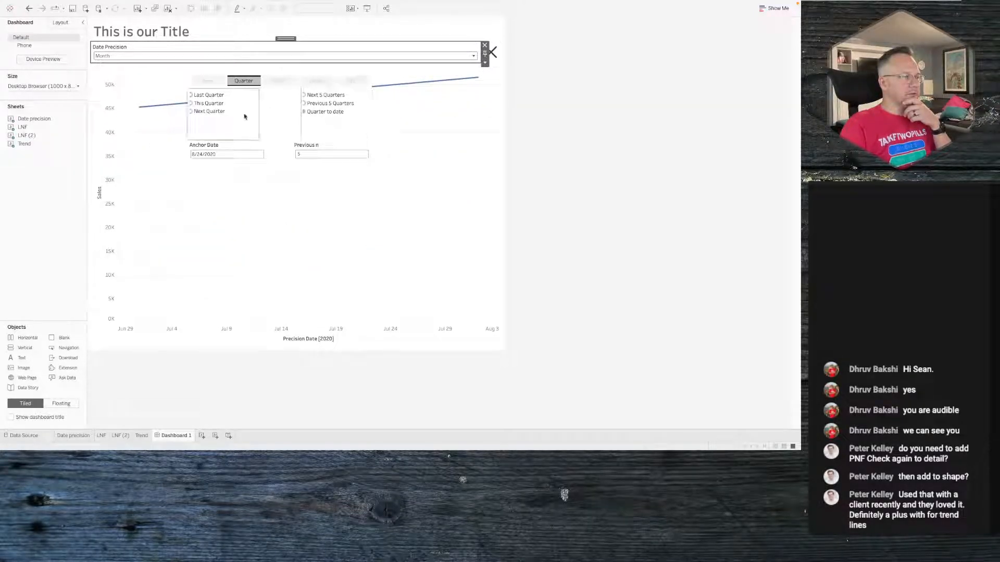
{"action": "left_click", "coordinate": [245, 82]}
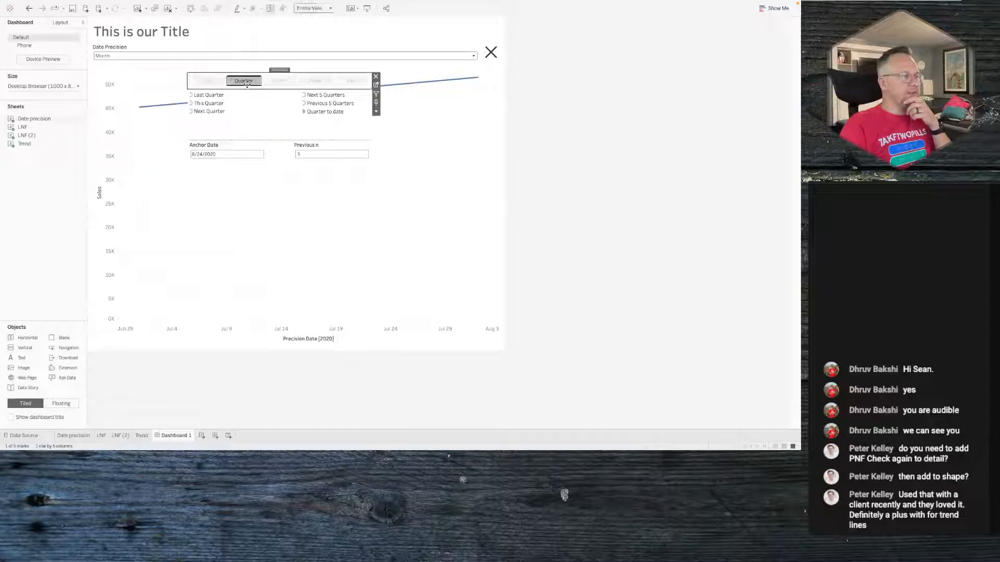
- Select the first period list in the panel and open its LNF worksheet
{"action": "left_click_drag", "start_coordinate": [238, 82], "coordinate": [241, 114]}
{"action": "left_click", "coordinate": [241, 114]}
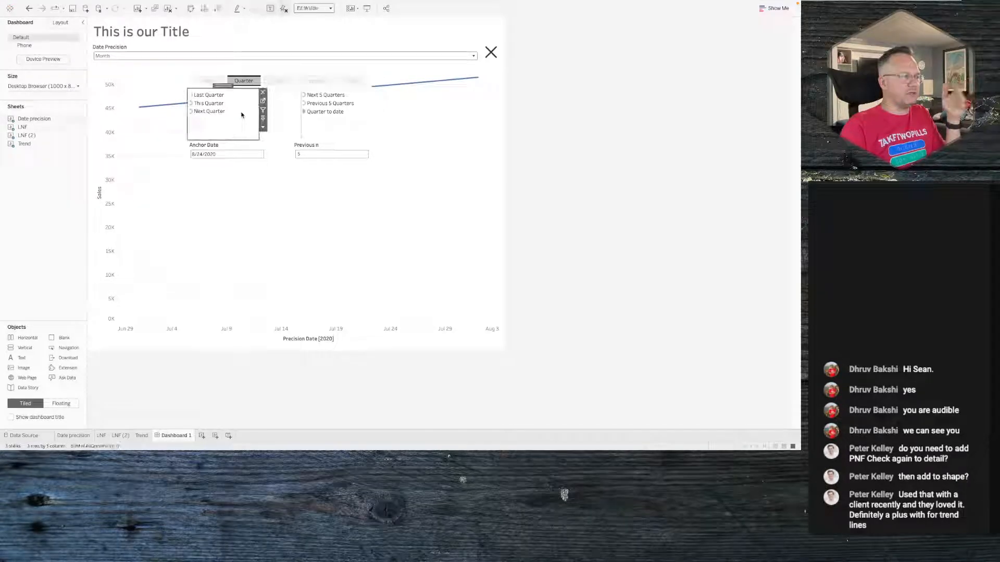
{"action": "left_click", "coordinate": [249, 84]}
{"action": "left_click", "coordinate": [248, 106]}
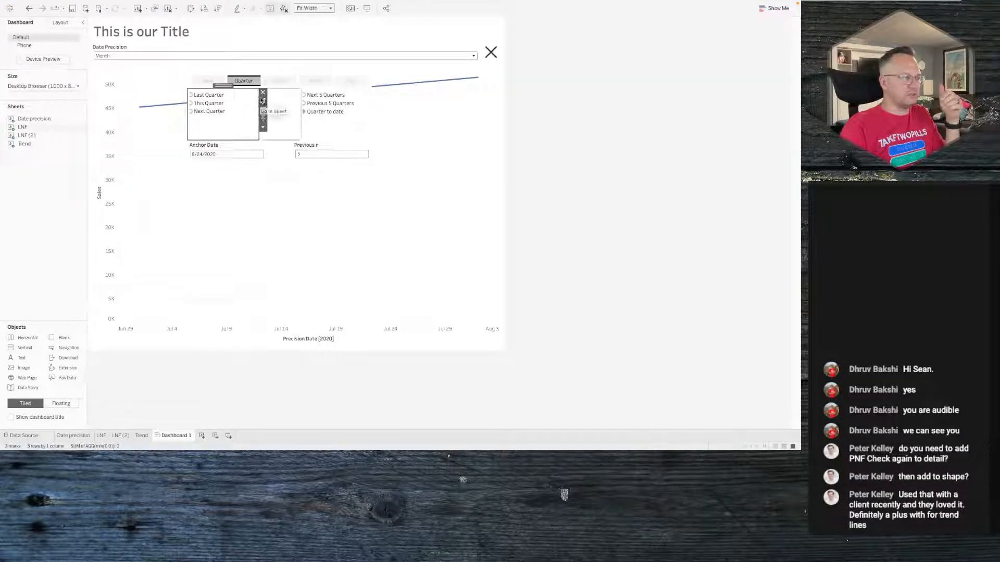
{"action": "left_click", "coordinate": [263, 101]}
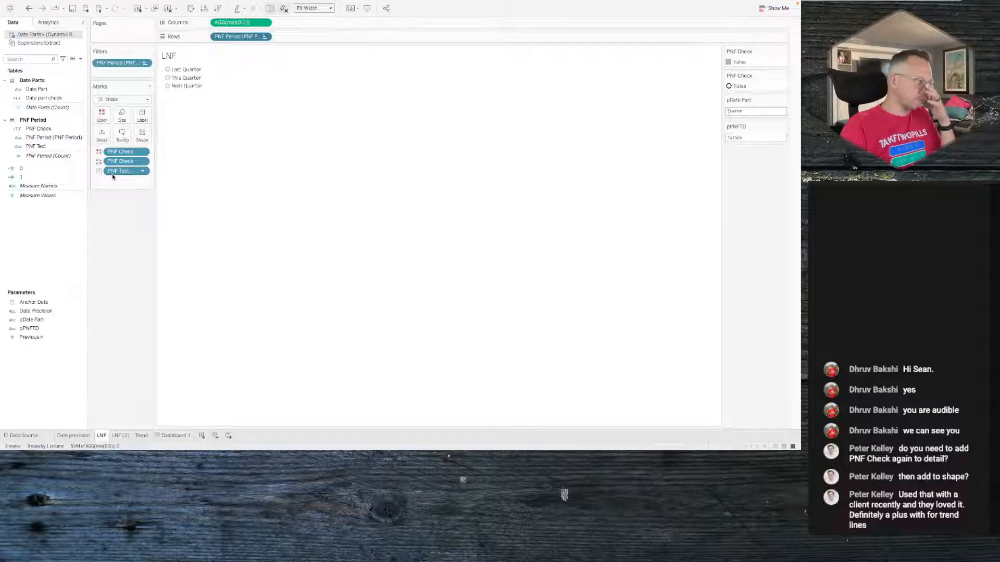
- Add the 0 and 1 fields to the LNF sheet's marks card
{"action": "left_click", "coordinate": [37, 168]}
{"action": "left_click", "coordinate": [43, 177], "text": "ctrl"}
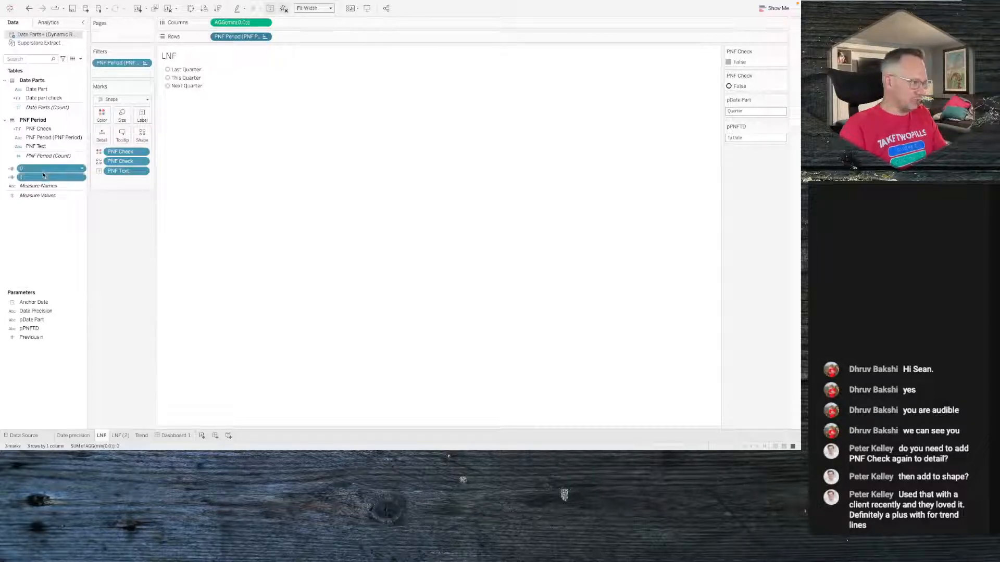
{"action": "left_click_drag", "start_coordinate": [43, 175], "coordinate": [104, 136]}
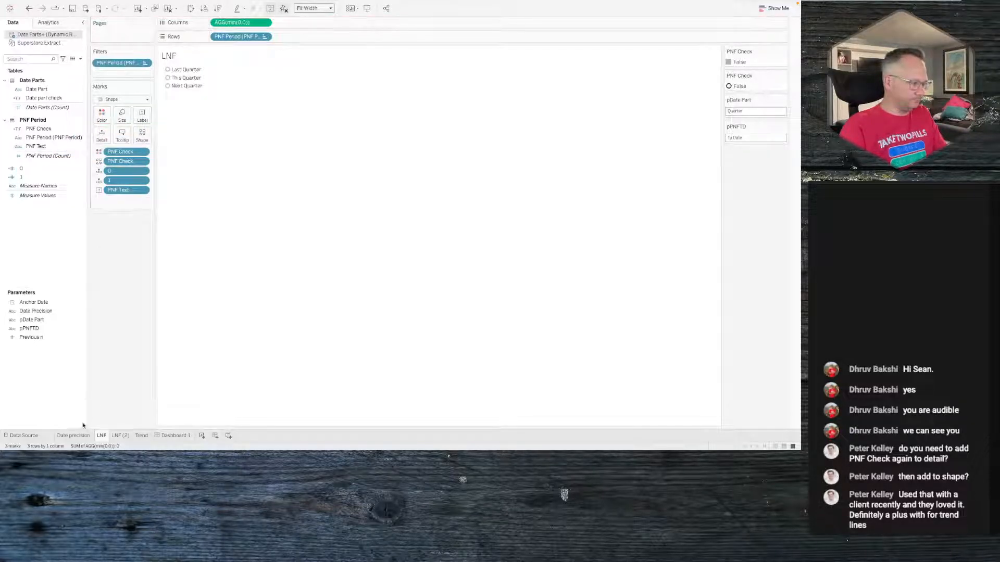
- Open the LNF (2) sheet, add the 0 and 1 fields to its marks card, then open the Trend sheet
{"action": "left_click", "coordinate": [129, 438]}
{"action": "left_click", "coordinate": [45, 176]}
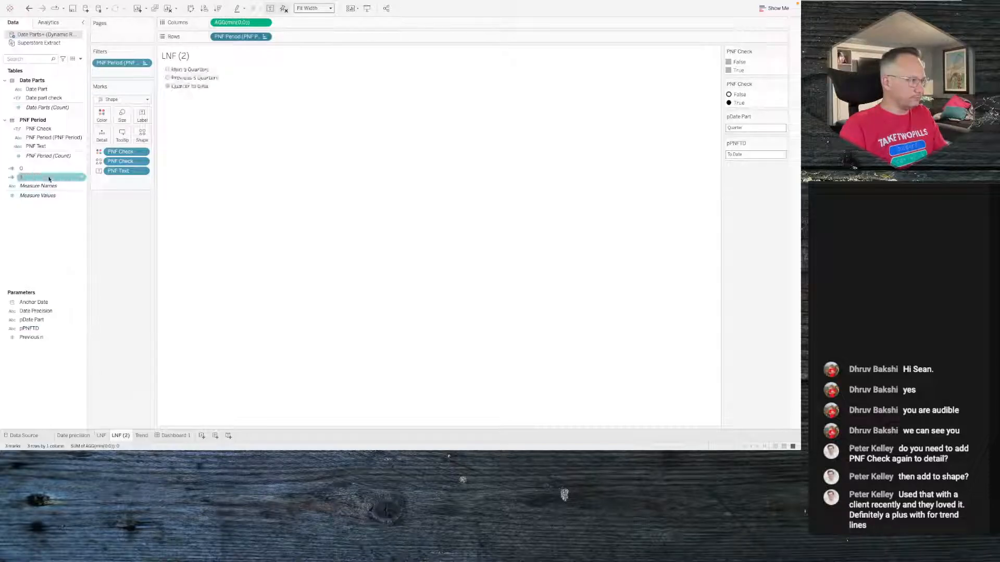
{"action": "left_click", "coordinate": [36, 168], "text": "ctrl"}
{"action": "left_click_drag", "start_coordinate": [43, 169], "coordinate": [102, 134]}
{"action": "left_click", "coordinate": [142, 437]}
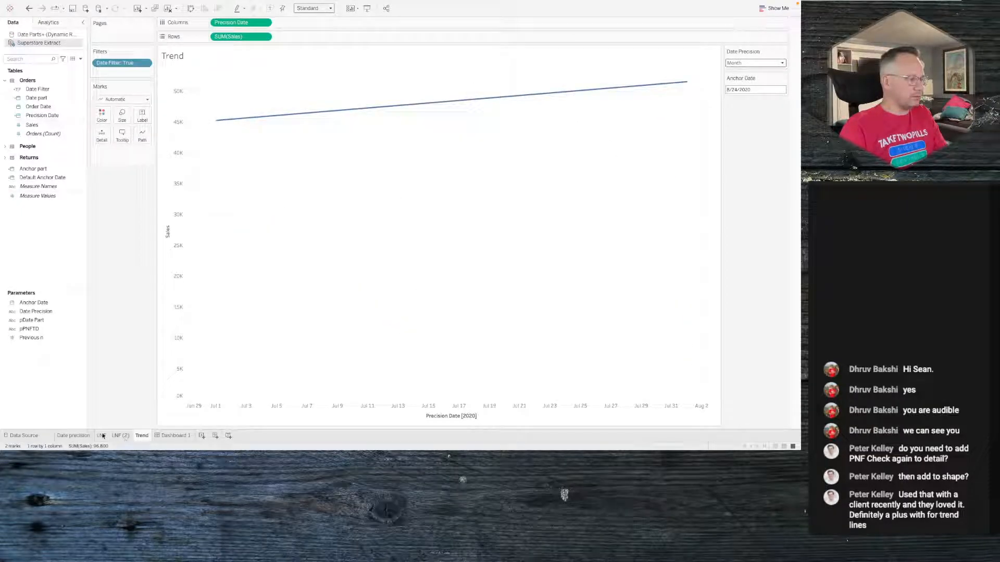
- Create a new worksheet and switch it to the Superstore Extract data source
{"action": "left_click", "coordinate": [80, 436]}
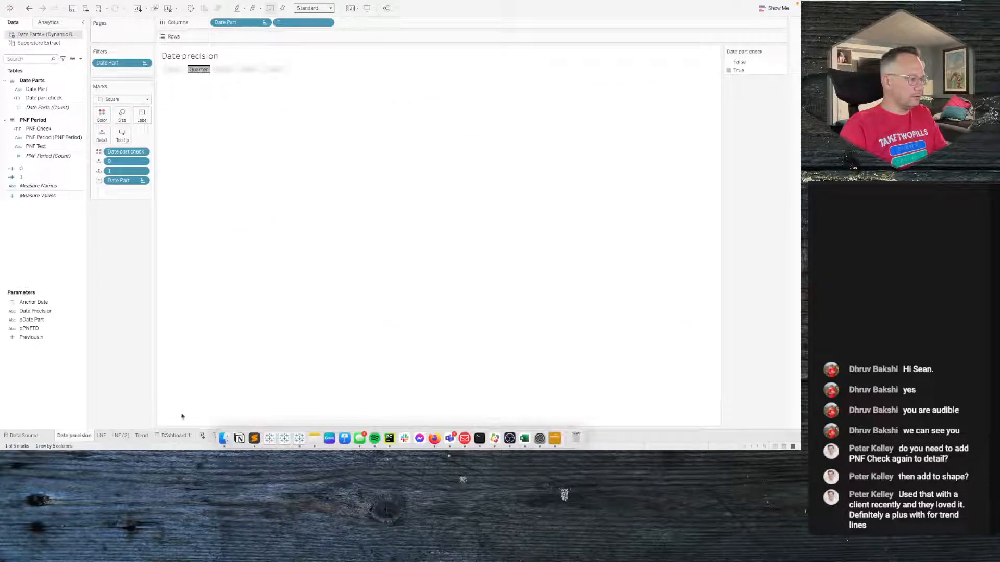
{"action": "left_click", "coordinate": [202, 435]}
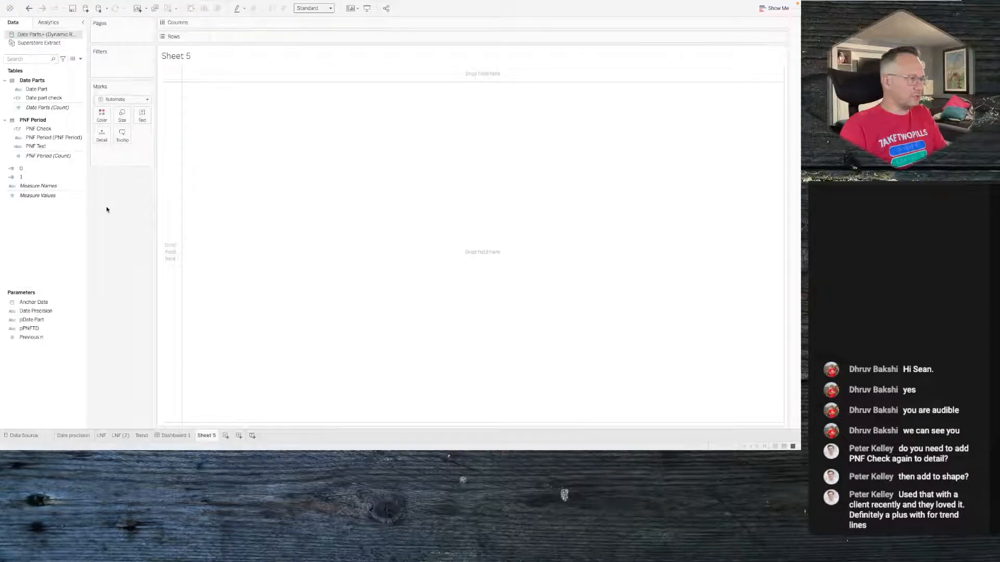
{"action": "right_click", "coordinate": [31, 242]}
{"action": "left_click", "coordinate": [37, 226]}
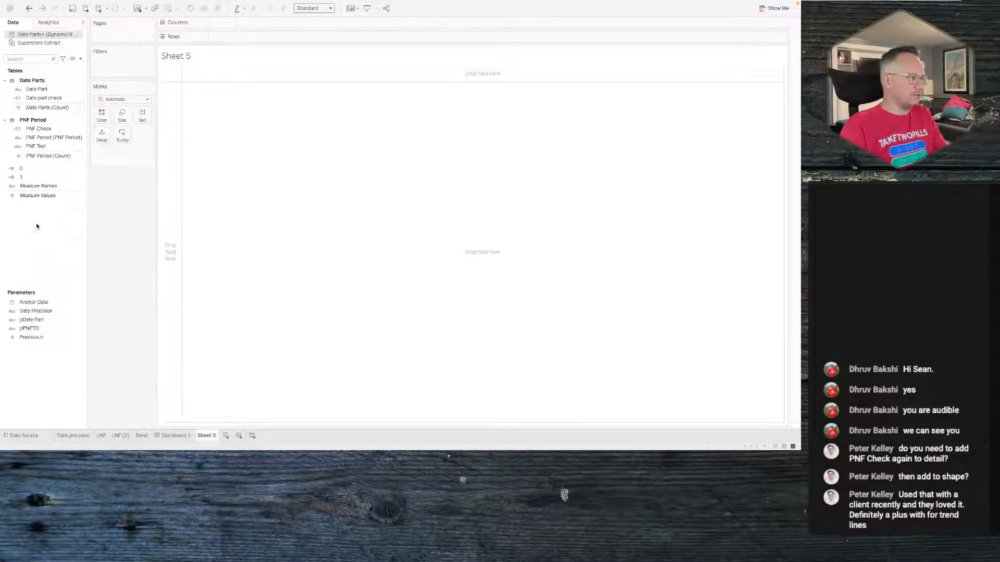
{"action": "left_click", "coordinate": [39, 42]}
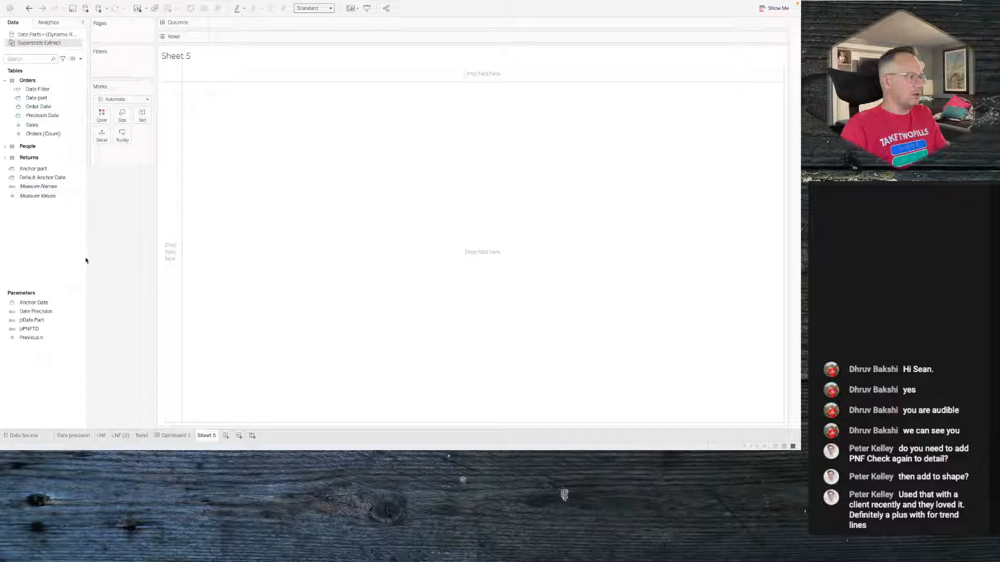
- Compare with the published reference dashboard on Tableau Public in the browser
{"action": "key", "text": "alt+Tab"}
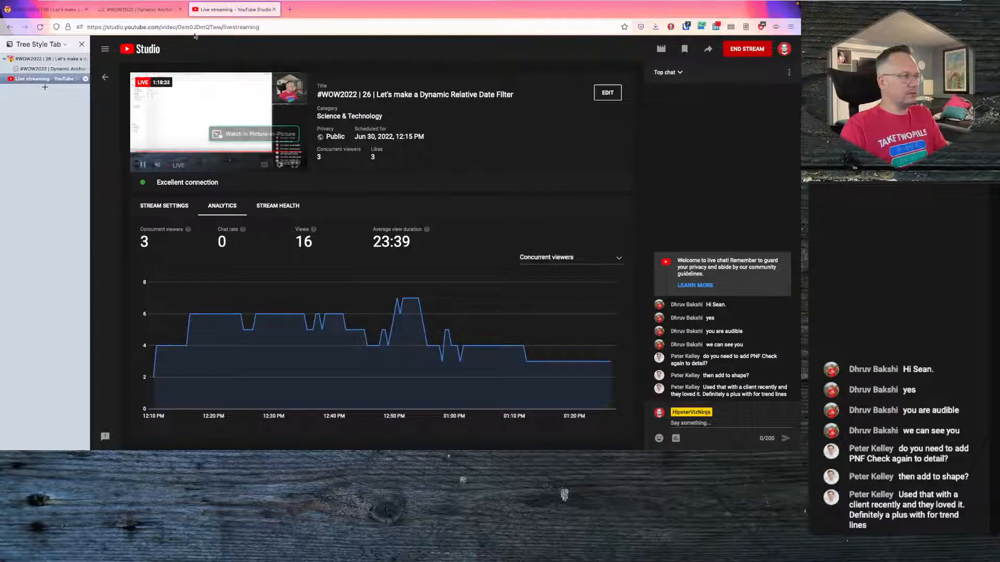
{"action": "left_click", "coordinate": [154, 16]}
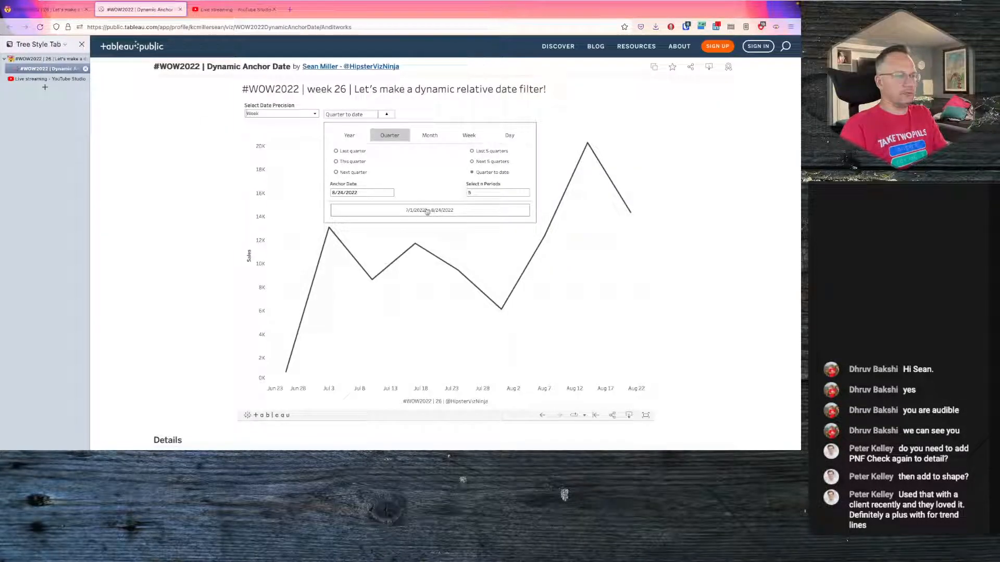
{"action": "key", "text": "alt+Tab"}
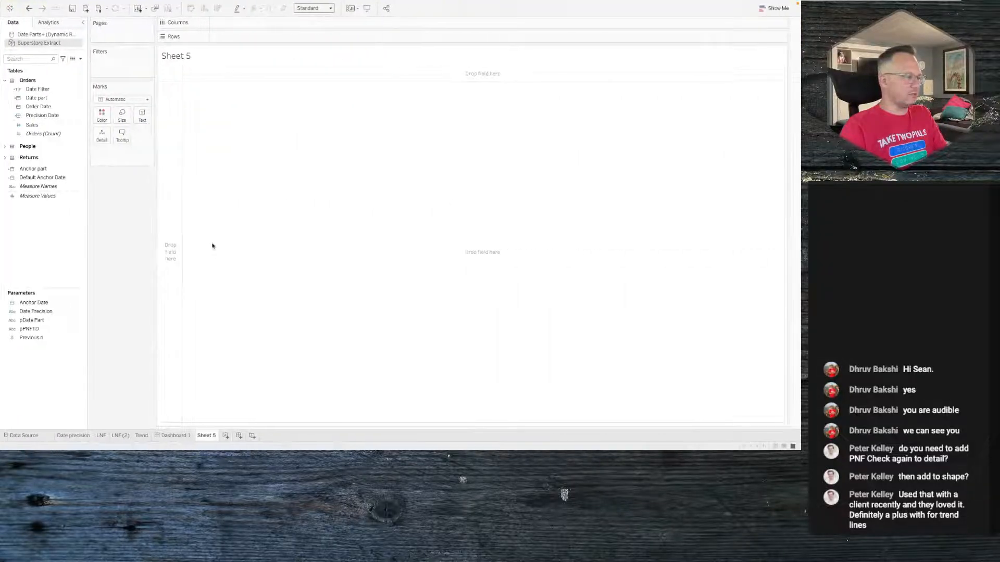
{"action": "right_click", "coordinate": [39, 239]}
{"action": "left_click", "coordinate": [54, 242]}
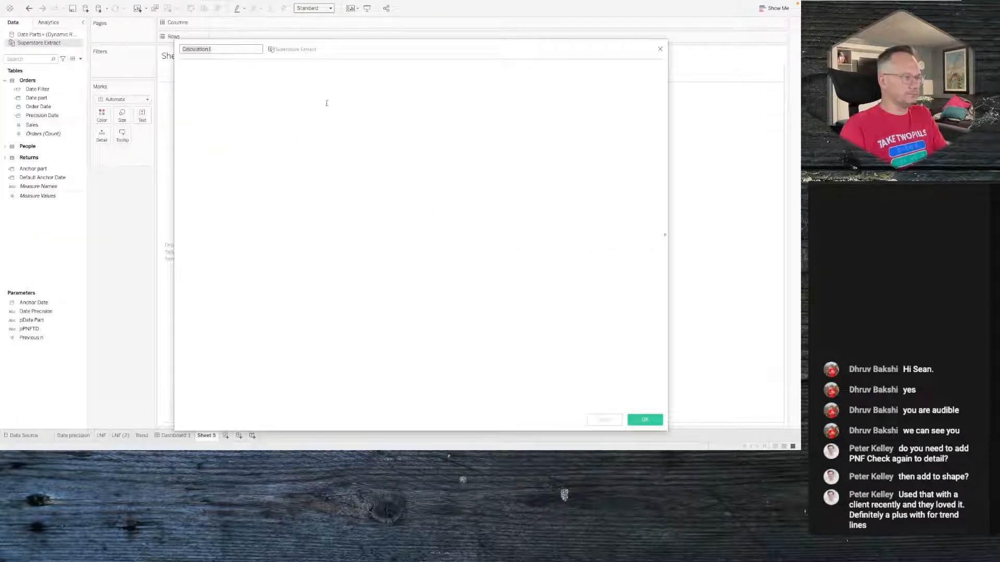
{"action": "left_click", "coordinate": [659, 47]}
- Create a calculated field named max with the formula max([Order Date])
{"action": "right_click", "coordinate": [56, 219]}
{"action": "left_click", "coordinate": [58, 224]}
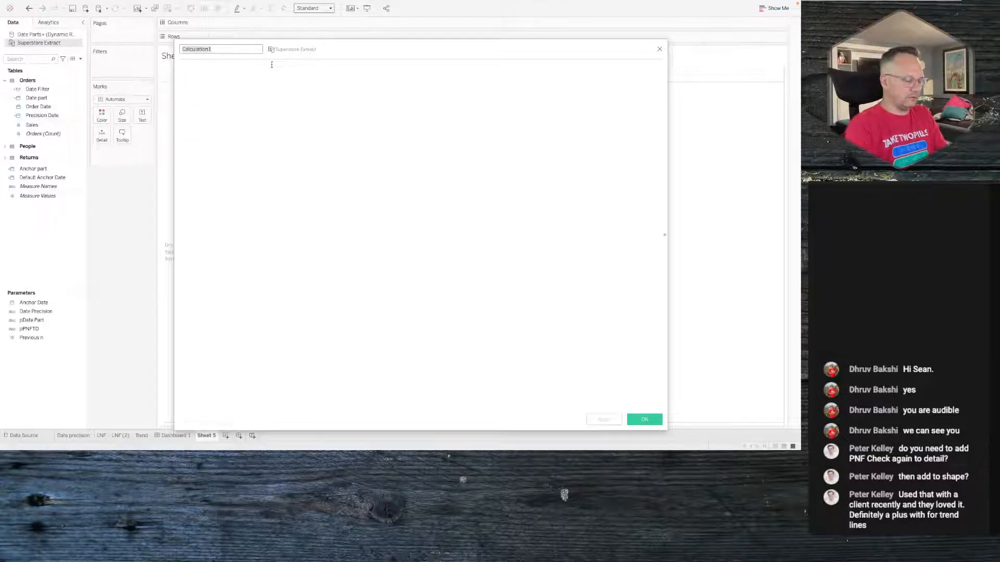
{"action": "type", "text": "max"}
{"action": "left_click", "coordinate": [271, 64]}
{"action": "type", "text": "max([Order Date]"}
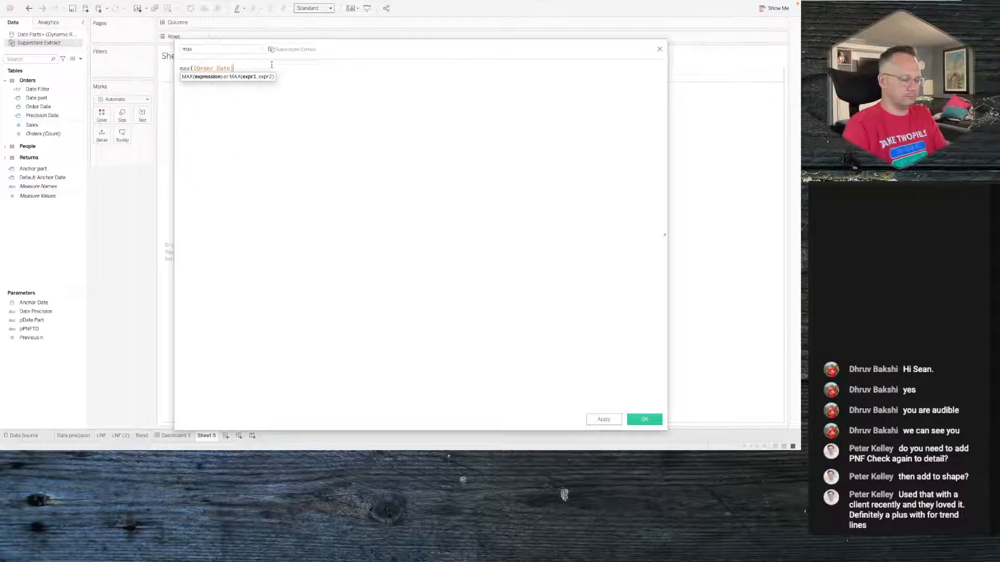
{"action": "type", "text": ")"}
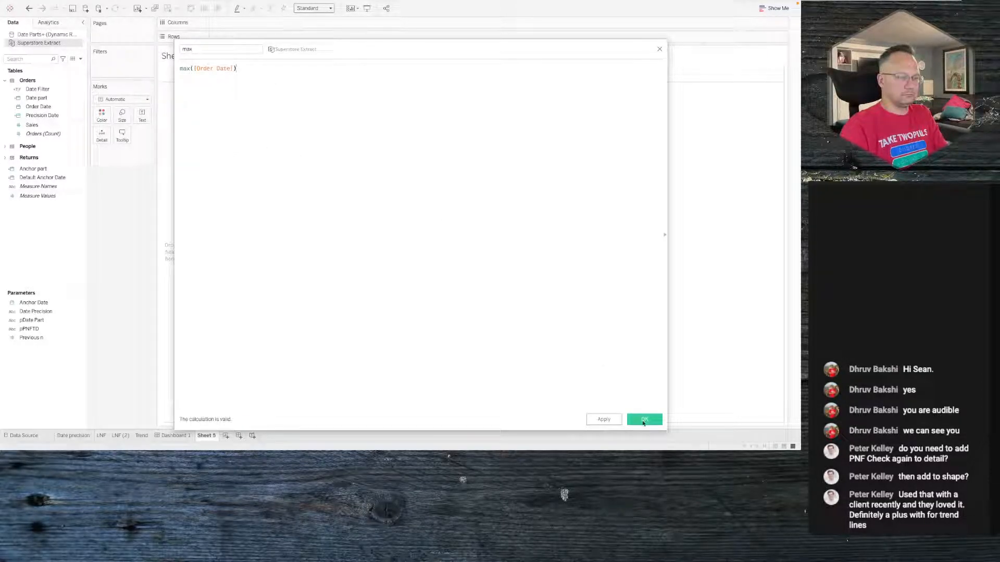
{"action": "left_click", "coordinate": [643, 421]}
- Create a calculated field named Min with the formula min([Order Date])
{"action": "right_click", "coordinate": [83, 260]}
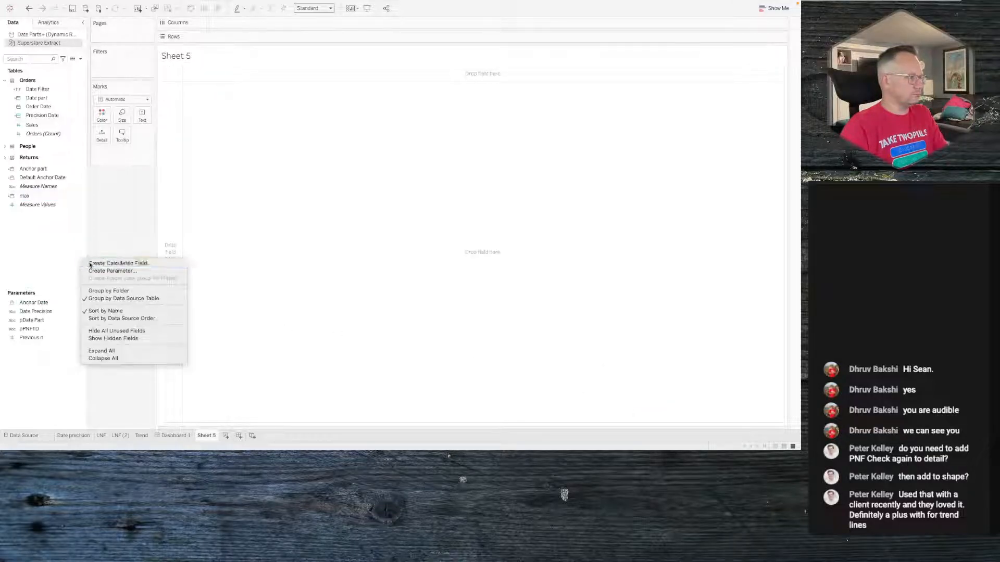
{"action": "left_click", "coordinate": [90, 264]}
{"action": "type", "text": "Date"}
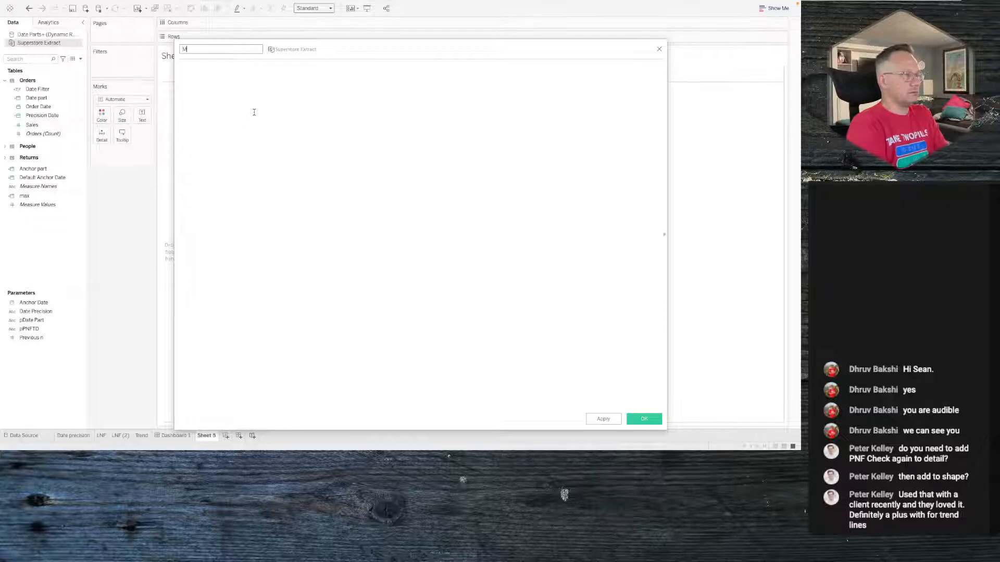
{"action": "left_click", "coordinate": [255, 111]}
{"action": "type", "text": "min(m"}
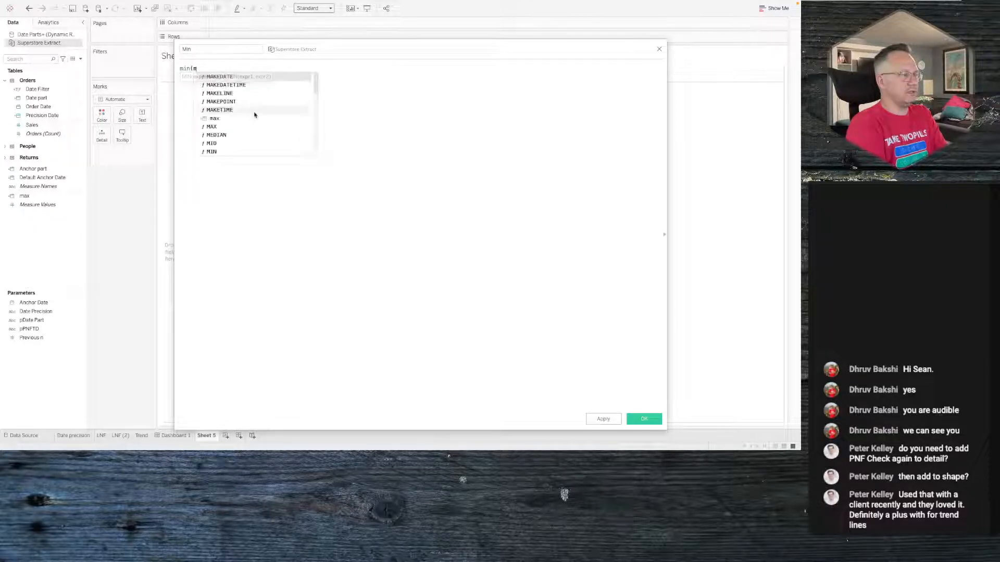
{"action": "key", "text": "BackSpace"}
{"action": "type", "text": "[Order Date])"}
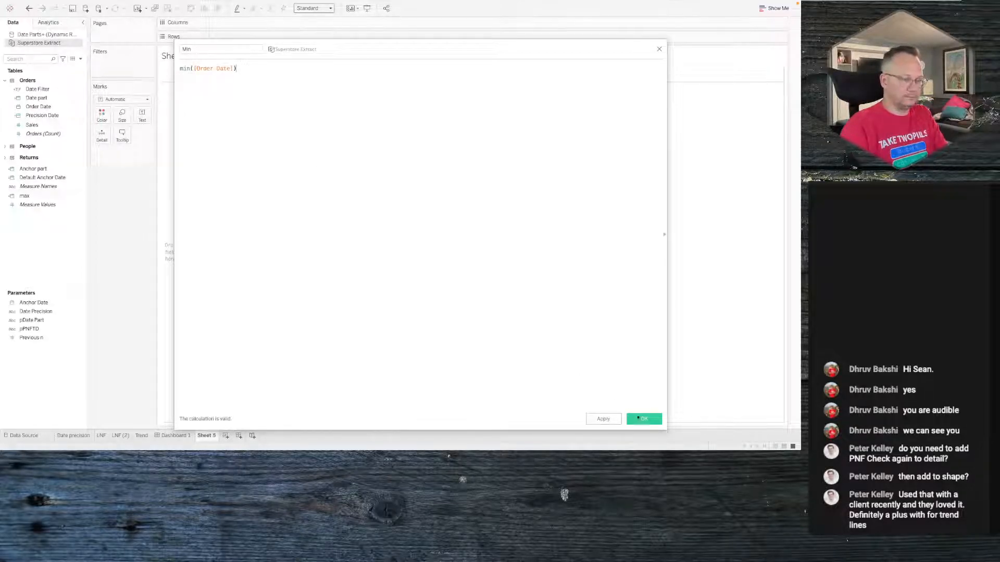
{"action": "left_click", "coordinate": [643, 419]}
- Add the max and Min fields to the text of Sheet 5 and widen the cell
{"action": "left_click", "coordinate": [48, 198], "text": "ctrl"}
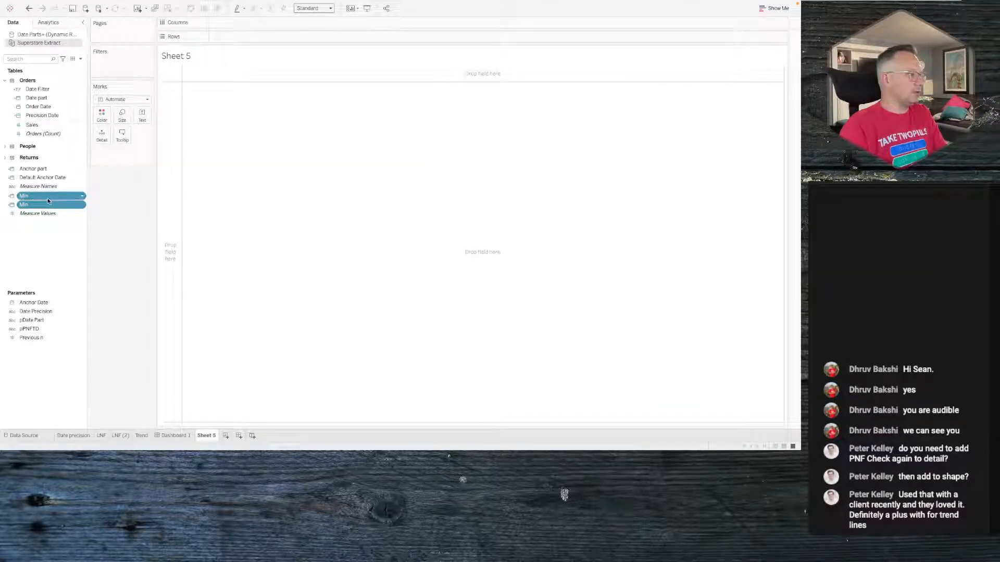
{"action": "left_click_drag", "start_coordinate": [48, 198], "coordinate": [142, 116]}
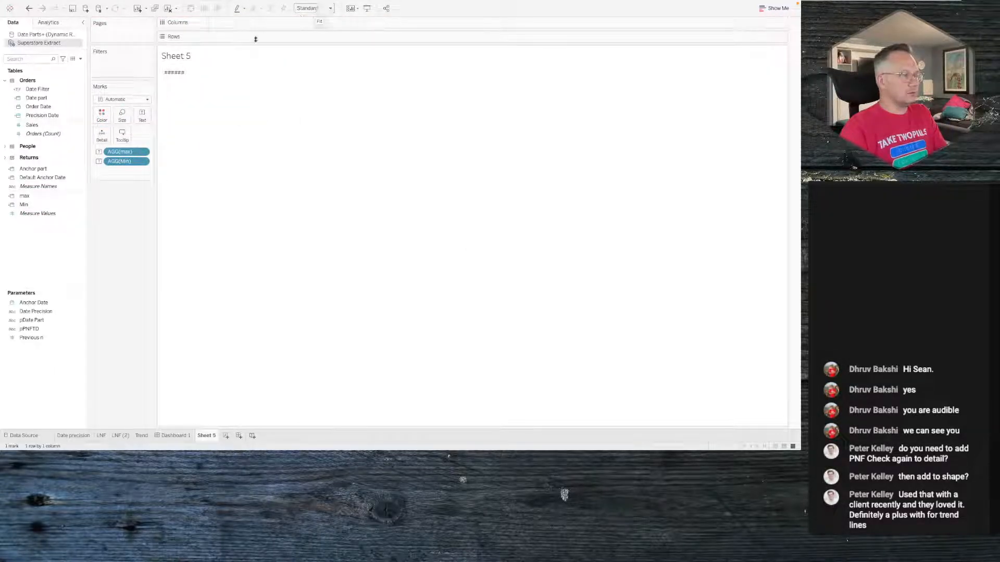
{"action": "left_click", "coordinate": [180, 76]}
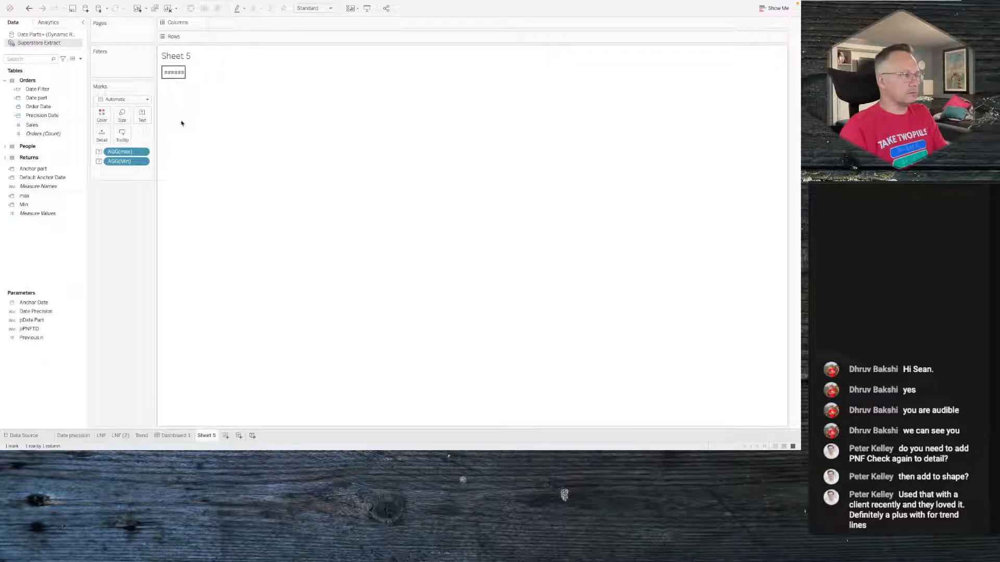
{"action": "left_click_drag", "start_coordinate": [181, 121], "coordinate": [257, 109]}
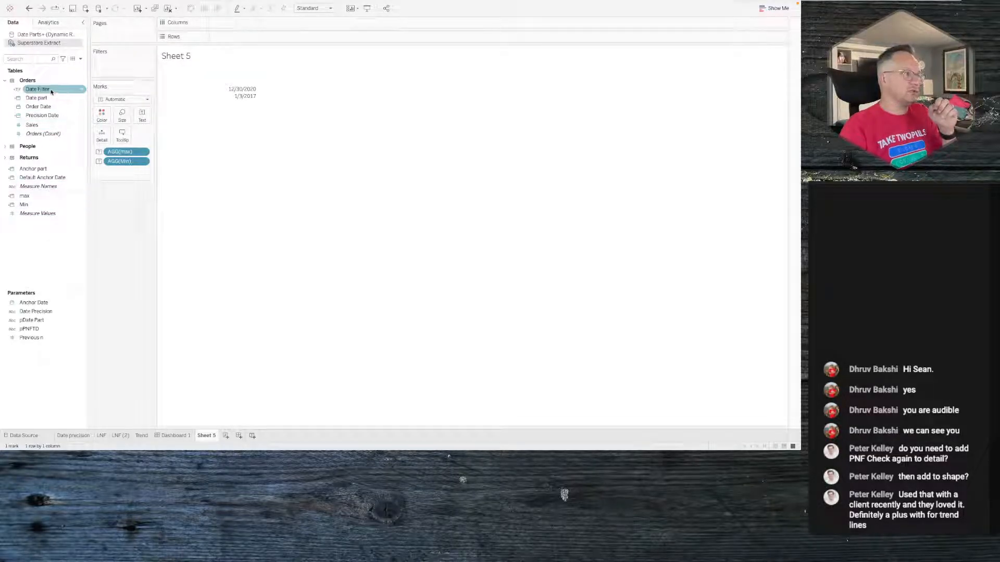
- Filter Sheet 5 on Date Filter, keeping only True
{"action": "left_click_drag", "start_coordinate": [52, 97], "coordinate": [121, 66]}
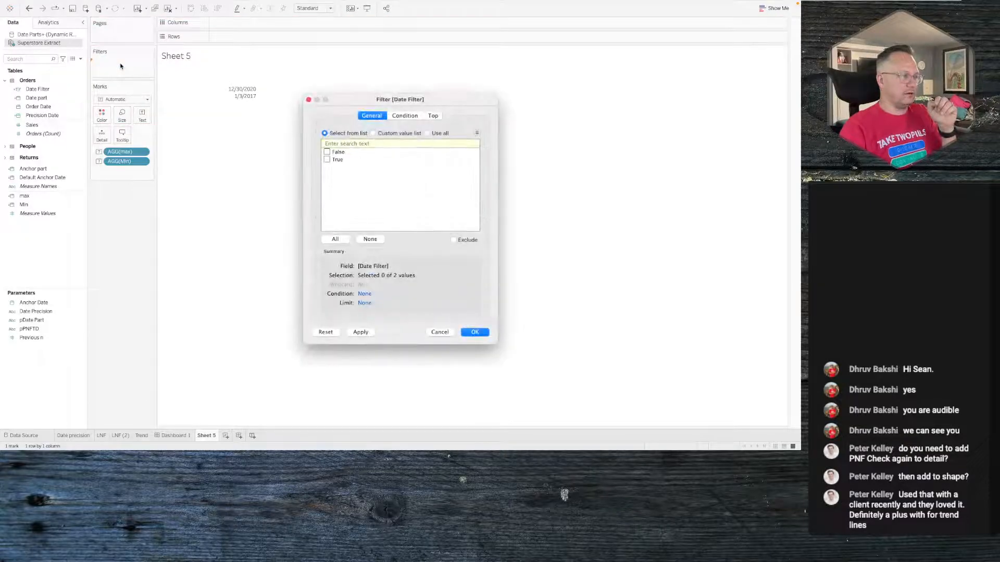
{"action": "left_click", "coordinate": [327, 160]}
{"action": "left_click", "coordinate": [472, 333]}
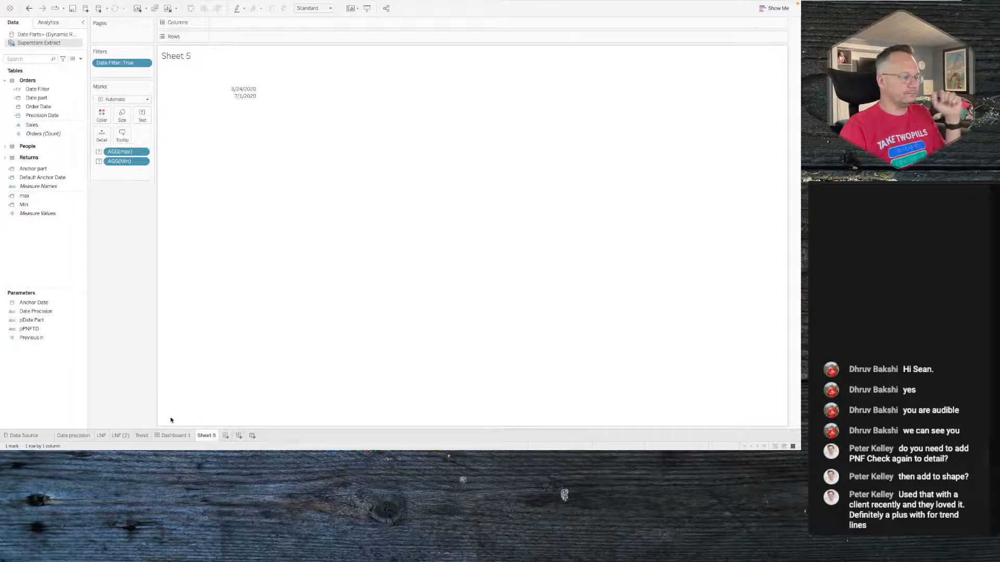
- Edit the text label to read <AGG(Min)> to <AGG(max)>
{"action": "left_click", "coordinate": [142, 114]}
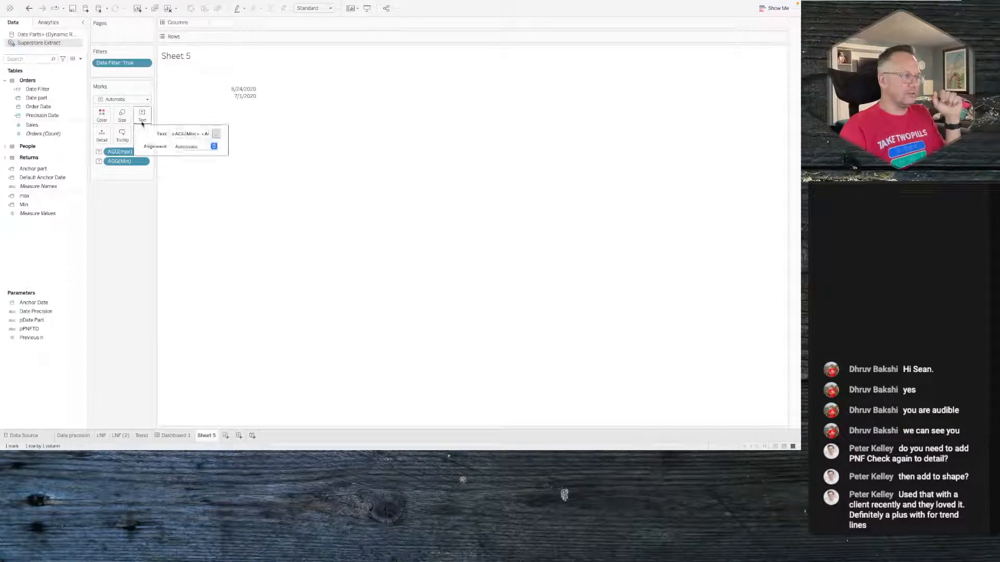
{"action": "left_click", "coordinate": [216, 134]}
{"action": "mouse_move", "coordinate": [427, 176]}
{"action": "left_mouse_down"}
{"action": "mouse_move", "coordinate": [357, 176]}
{"action": "mouse_move", "coordinate": [431, 171]}
{"action": "left_mouse_up"}
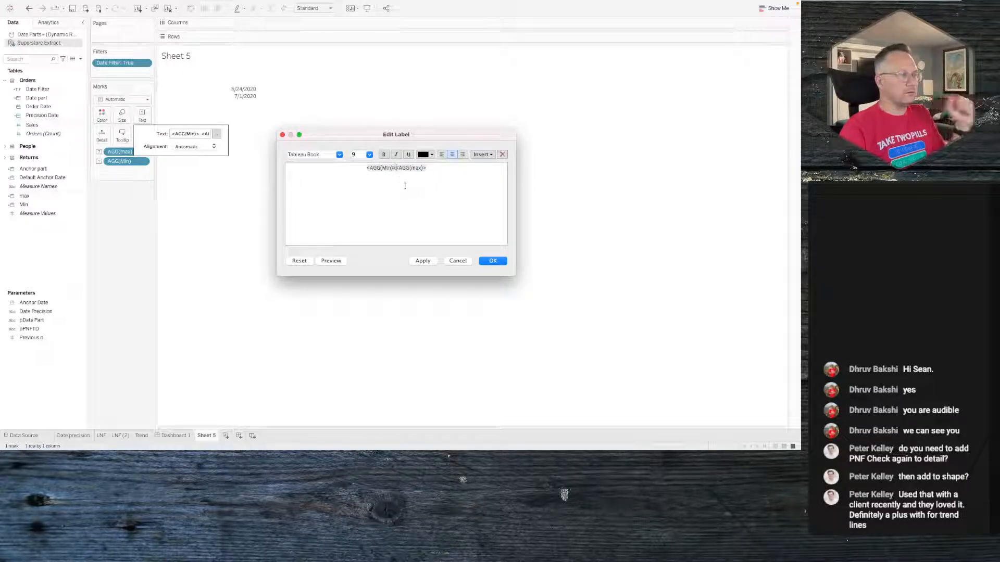
{"action": "type", "text": "to"}
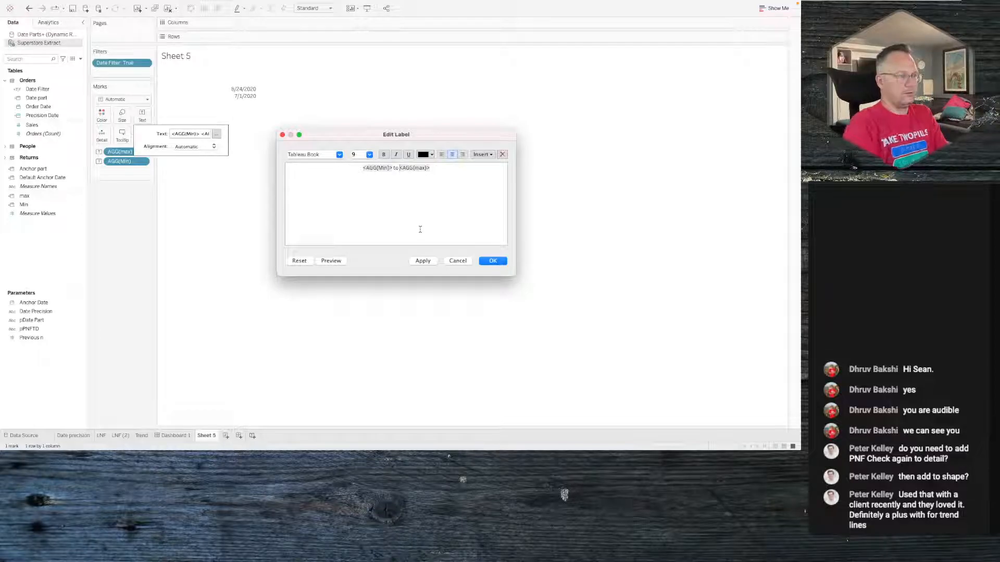
{"action": "left_click", "coordinate": [420, 262]}
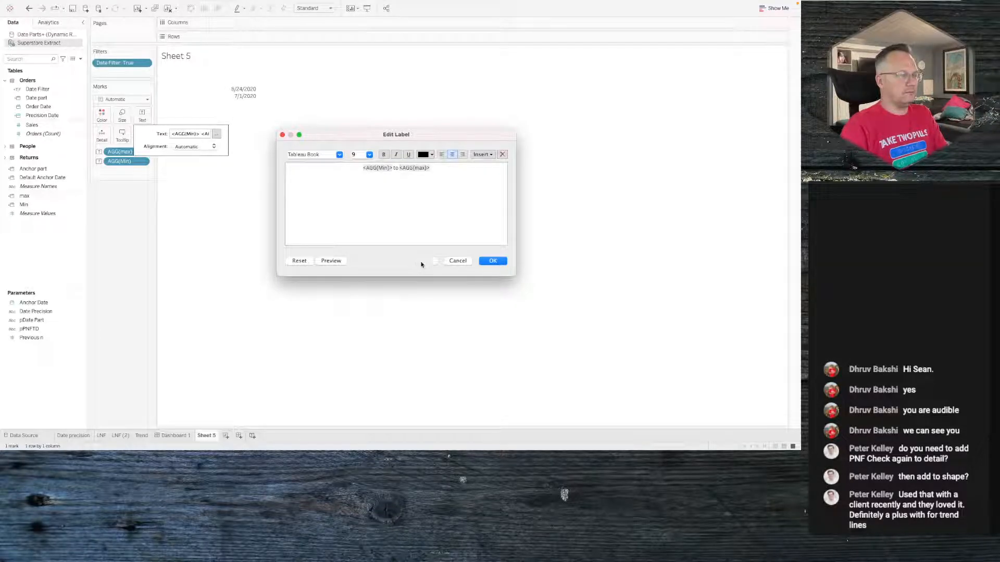
{"action": "left_click", "coordinate": [492, 262]}
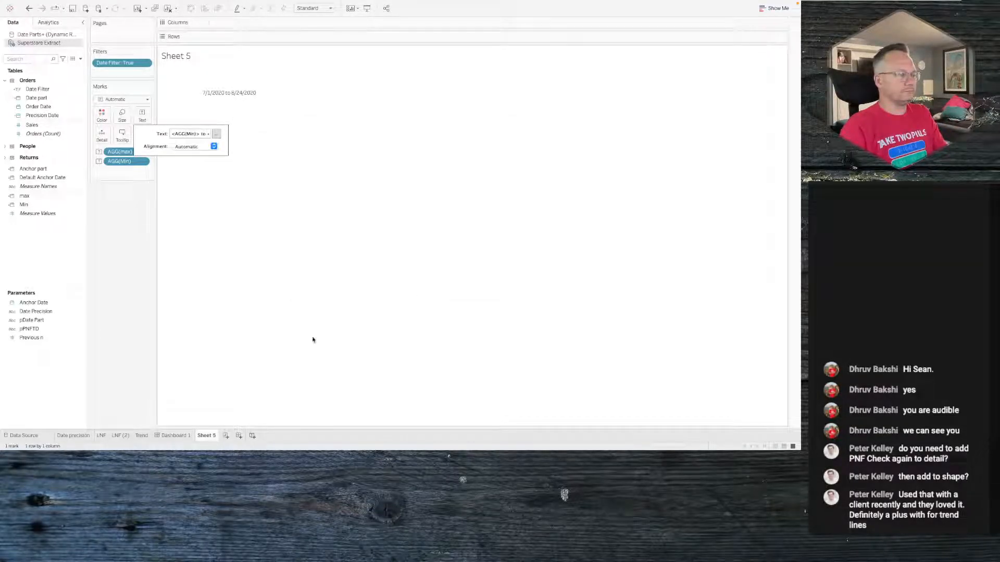
- Add Sheet 5 into the floating control panel on Dashboard 1
{"action": "left_click", "coordinate": [173, 437]}
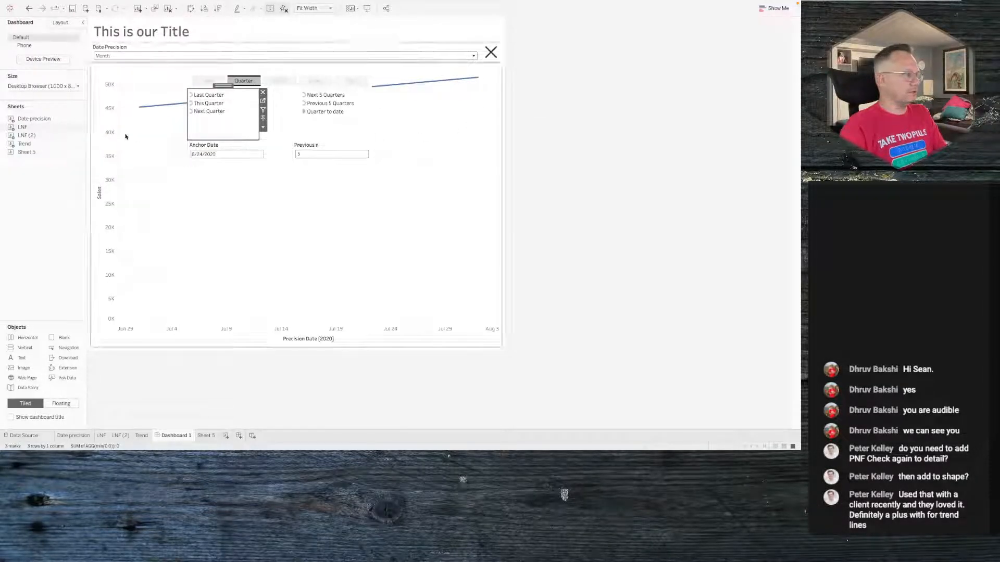
{"action": "mouse_move", "coordinate": [35, 132]}
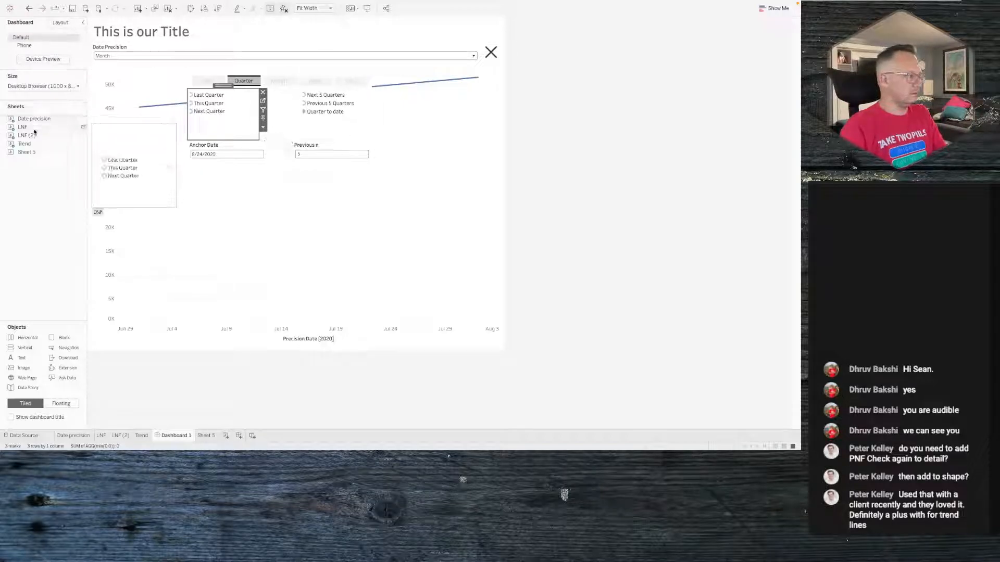
{"action": "left_click_drag", "start_coordinate": [26, 152], "coordinate": [272, 148]}
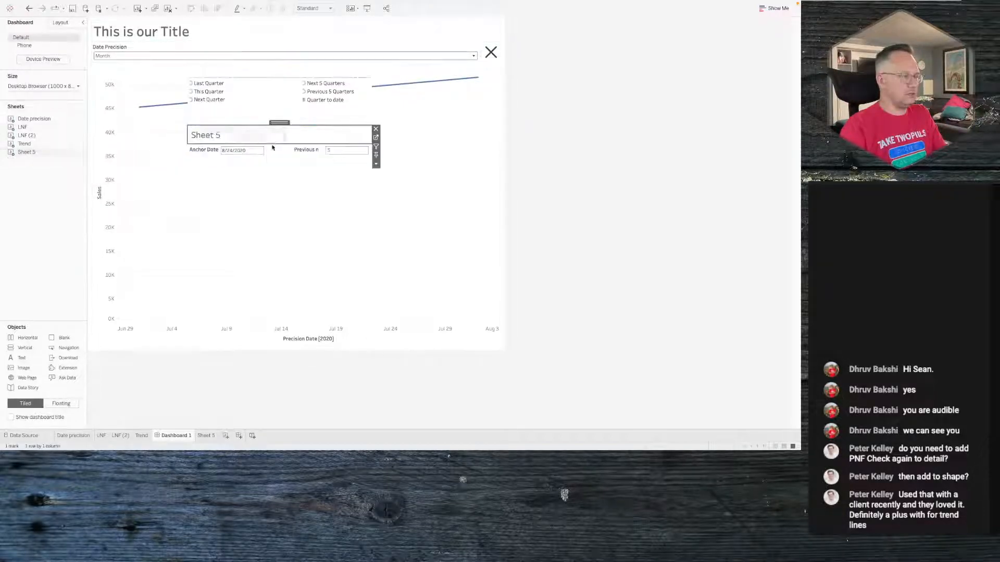
{"action": "left_click", "coordinate": [280, 153]}
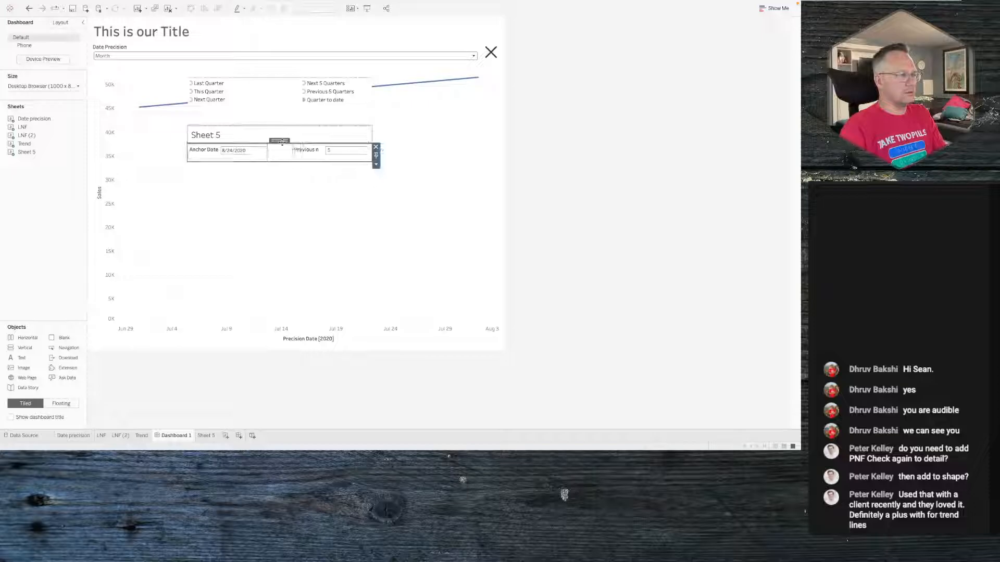
- Move Sheet 5 below the Anchor Date and Previous n controls and hide its title
{"action": "left_click_drag", "start_coordinate": [279, 141], "coordinate": [280, 127]}
{"action": "right_click", "coordinate": [207, 152]}
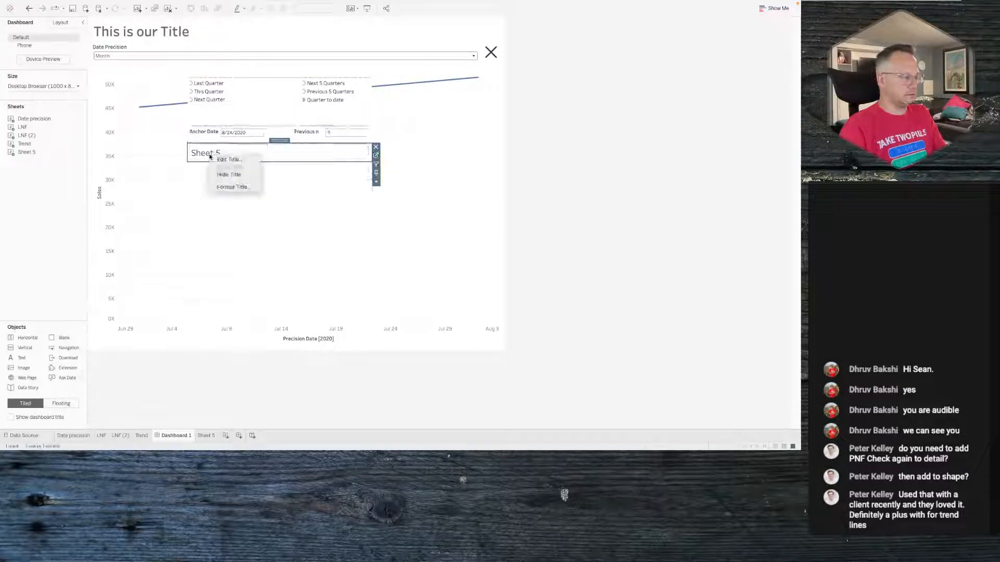
{"action": "left_click", "coordinate": [234, 174]}
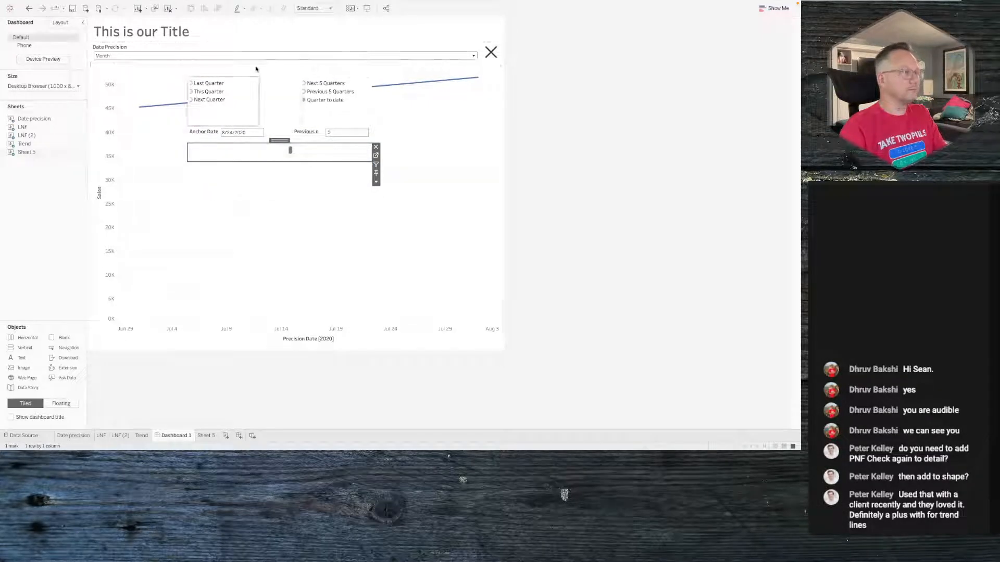
- Fit Sheet 5 to Entire View and select the panel's enclosing container
{"action": "left_click", "coordinate": [313, 7]}
{"action": "left_click", "coordinate": [313, 36]}
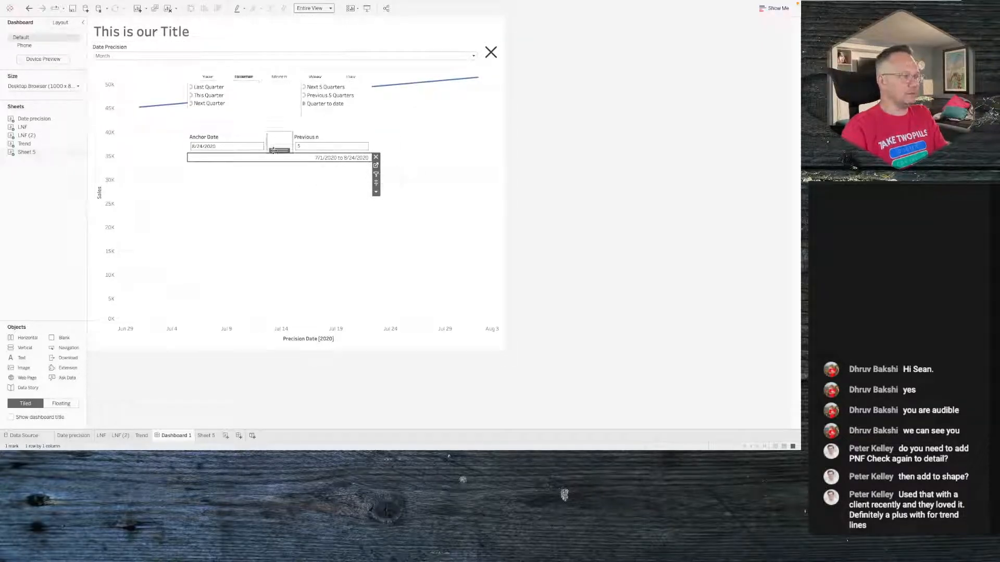
{"action": "left_click", "coordinate": [367, 81]}
{"action": "left_click", "coordinate": [285, 111]}
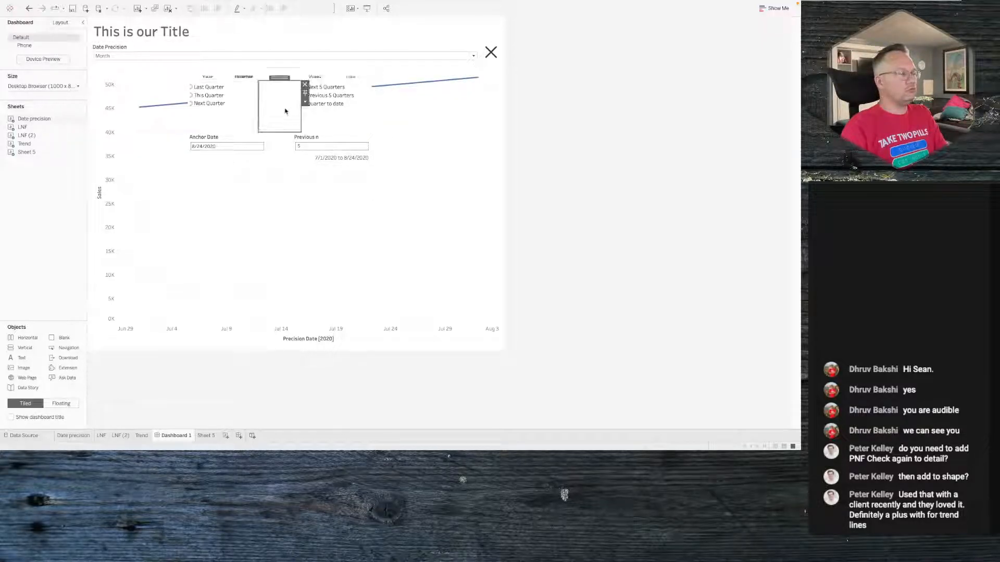
{"action": "double_click", "coordinate": [279, 78]}
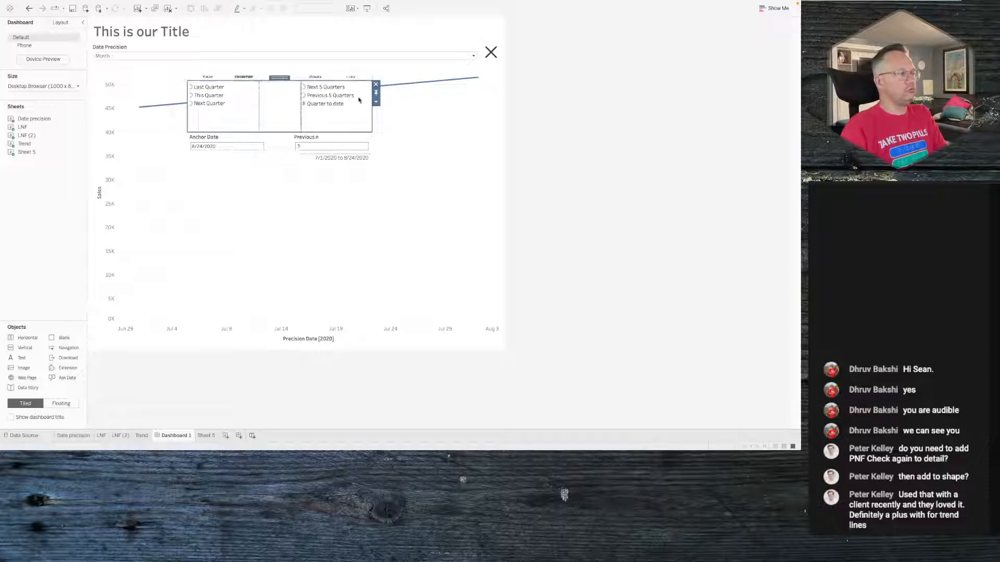
- Create a new filter action on the dashboard with Date precision as the only source sheet
{"action": "left_click", "coordinate": [378, 95]}
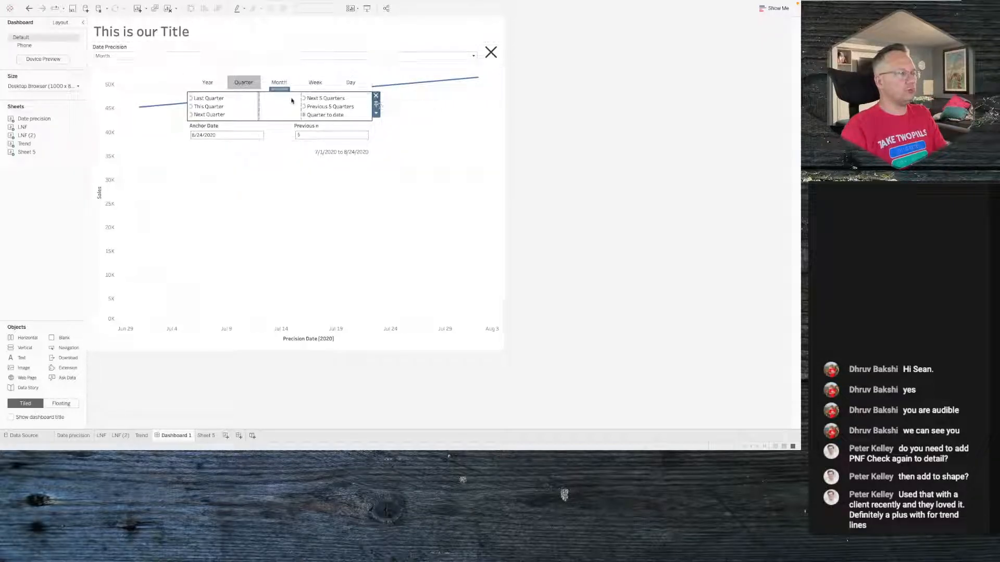
{"action": "left_click", "coordinate": [427, 152]}
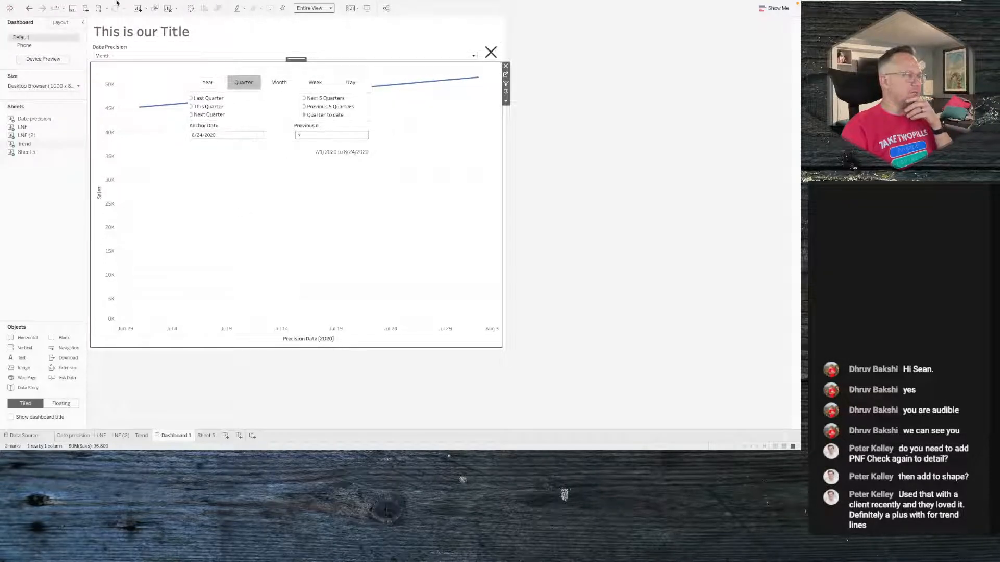
{"action": "left_click", "coordinate": [139, 4]}
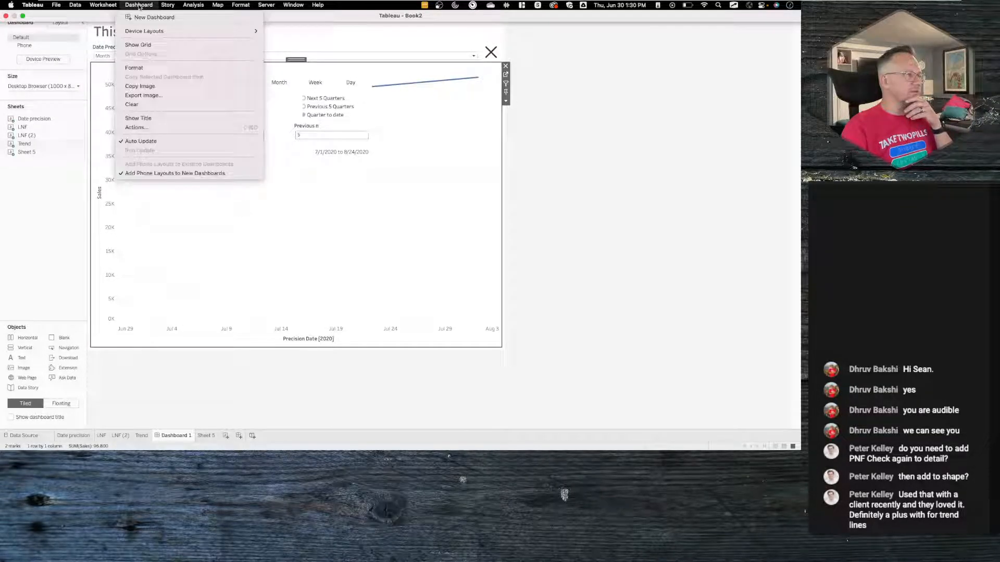
{"action": "left_click", "coordinate": [138, 118]}
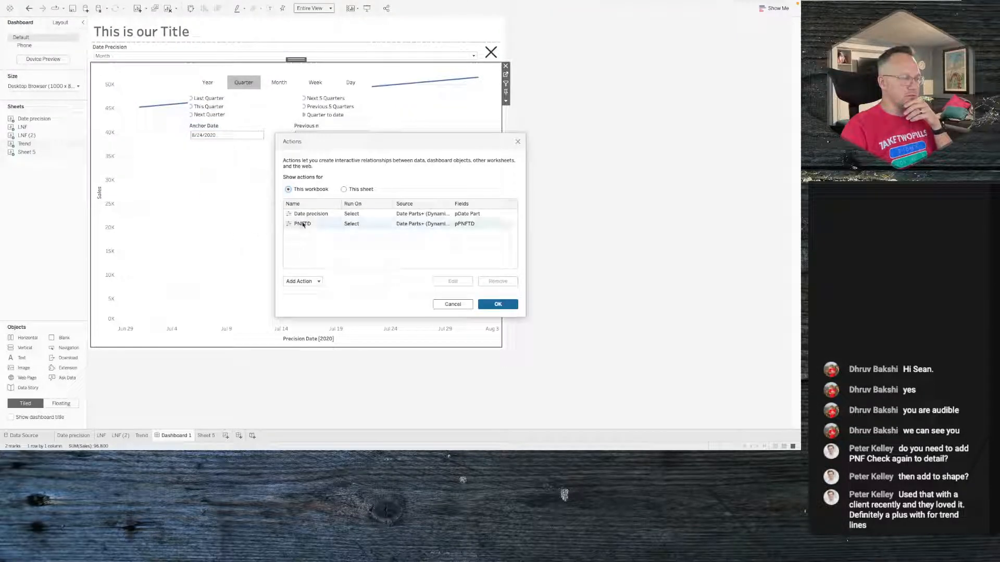
{"action": "left_click", "coordinate": [300, 283]}
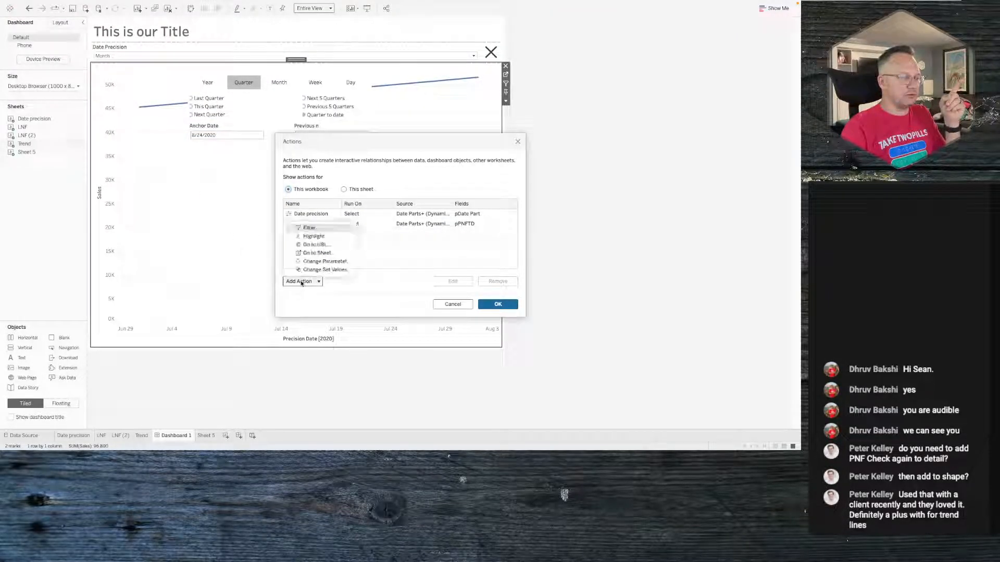
{"action": "left_click", "coordinate": [329, 228]}
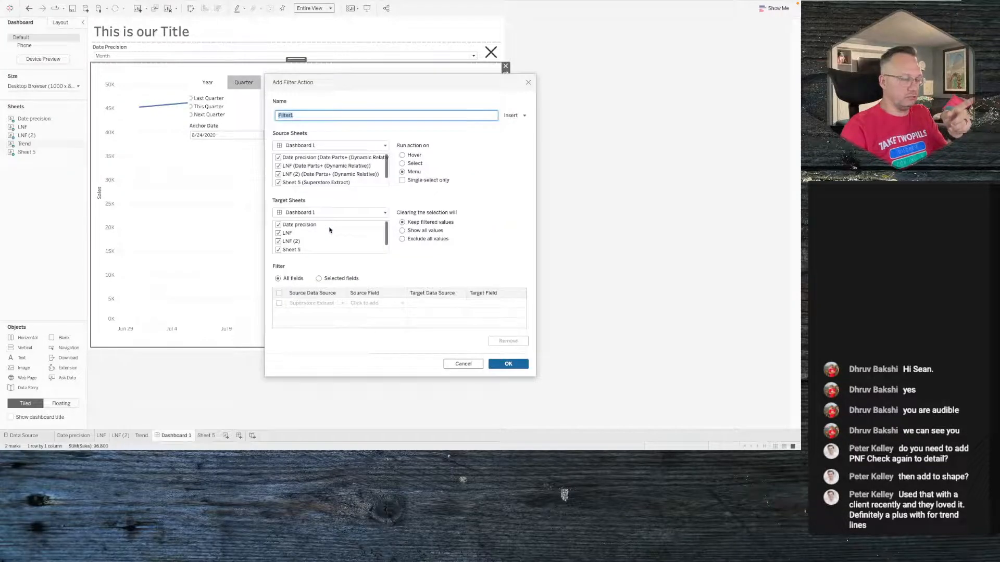
{"action": "left_click", "coordinate": [302, 159]}
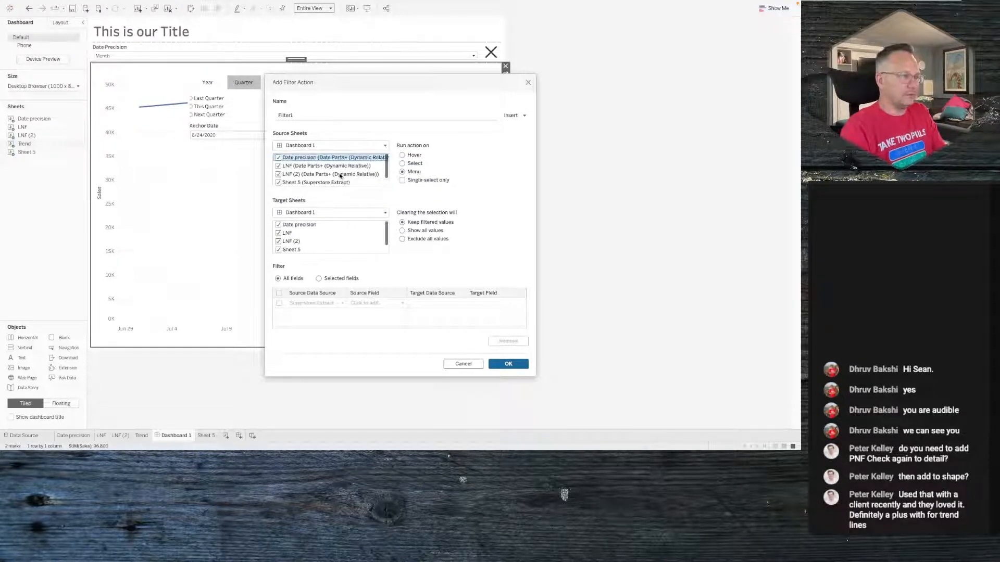
{"action": "left_click", "coordinate": [278, 165]}
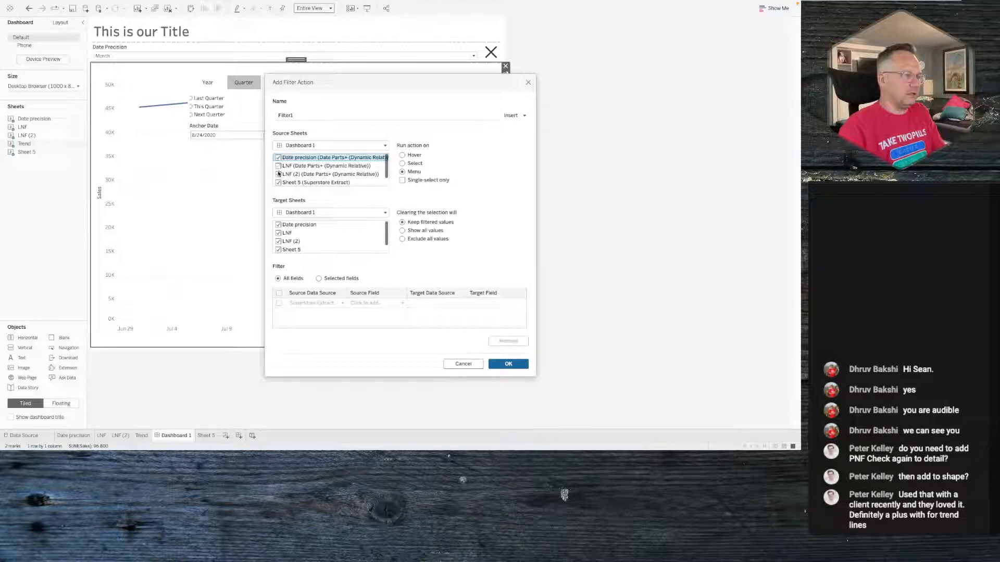
{"action": "left_click", "coordinate": [278, 174]}
{"action": "left_click", "coordinate": [278, 182]}
{"action": "scroll", "coordinate": [278, 182], "scroll_direction": "down", "scroll_amount": 1}
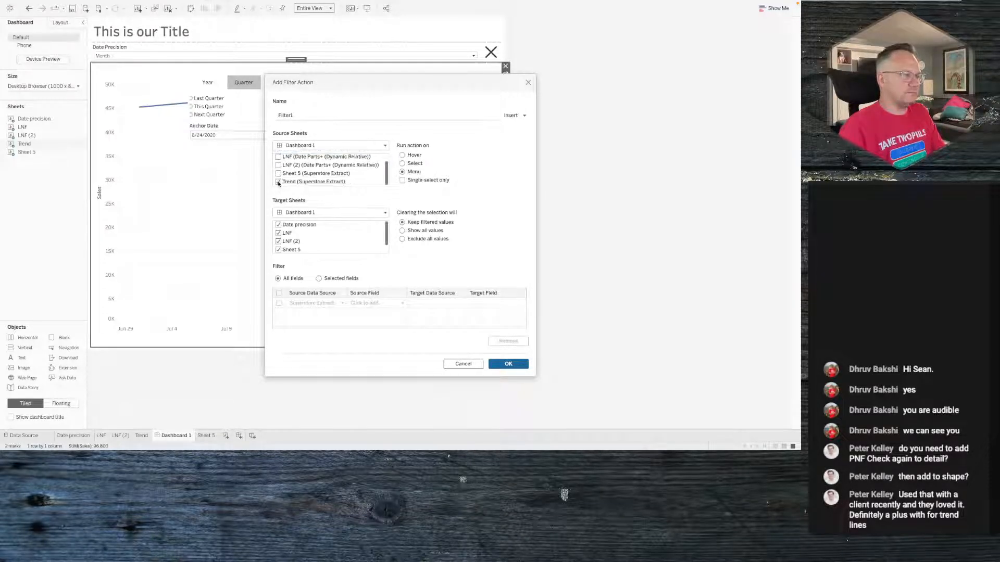
{"action": "left_click", "coordinate": [278, 181]}
{"action": "scroll", "coordinate": [280, 182], "scroll_direction": "up", "scroll_amount": 1}
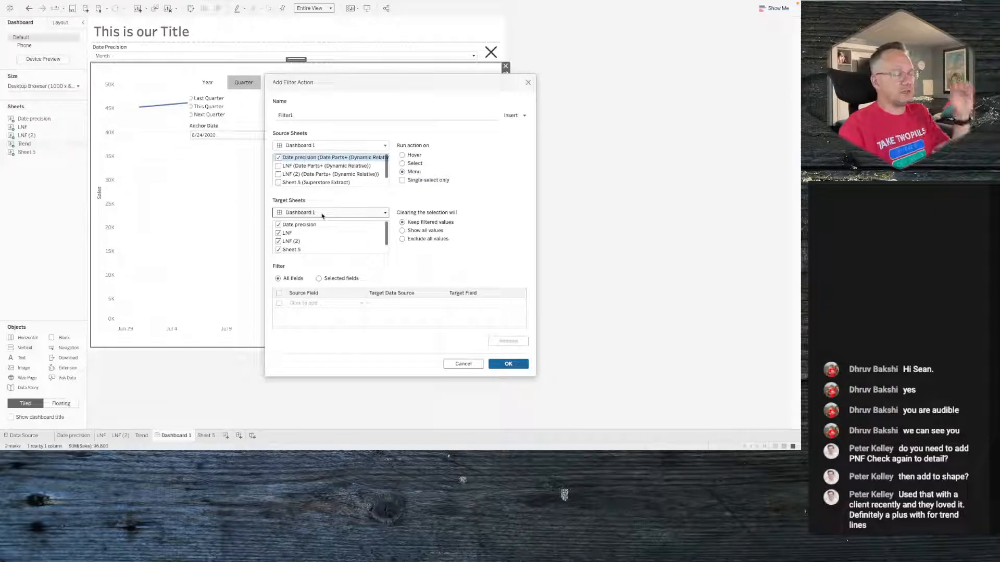
- Target the Date precision sheet, run the action on Select, show all values when cleared, and filter selected fields
{"action": "left_click", "coordinate": [322, 213]}
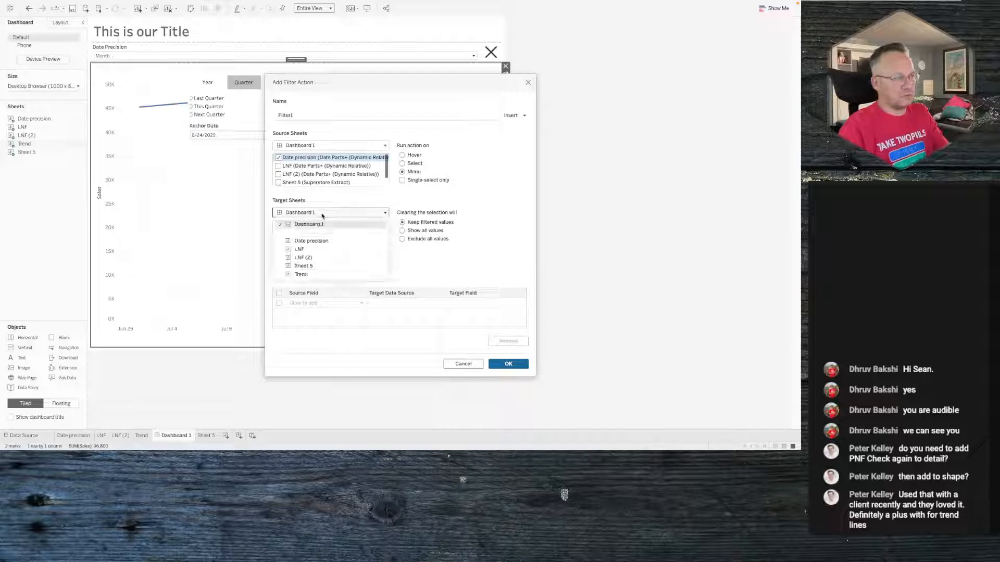
{"action": "left_click", "coordinate": [317, 241]}
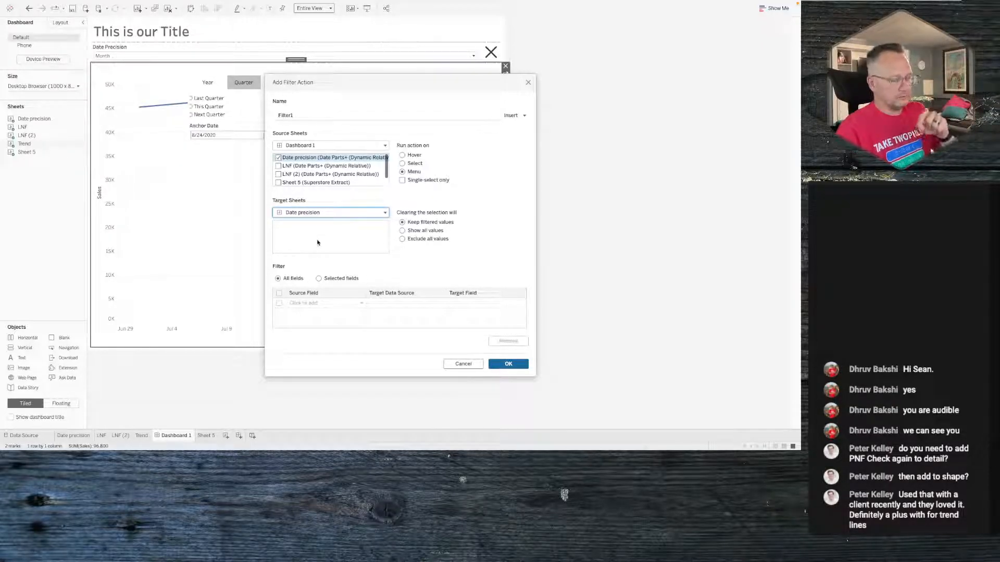
{"action": "left_click", "coordinate": [417, 165]}
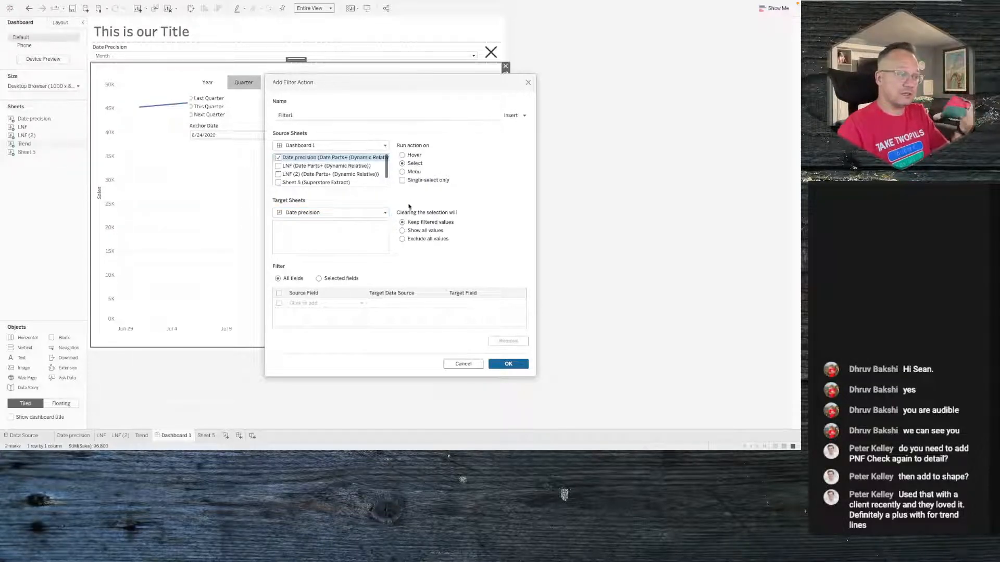
{"action": "left_click", "coordinate": [402, 231]}
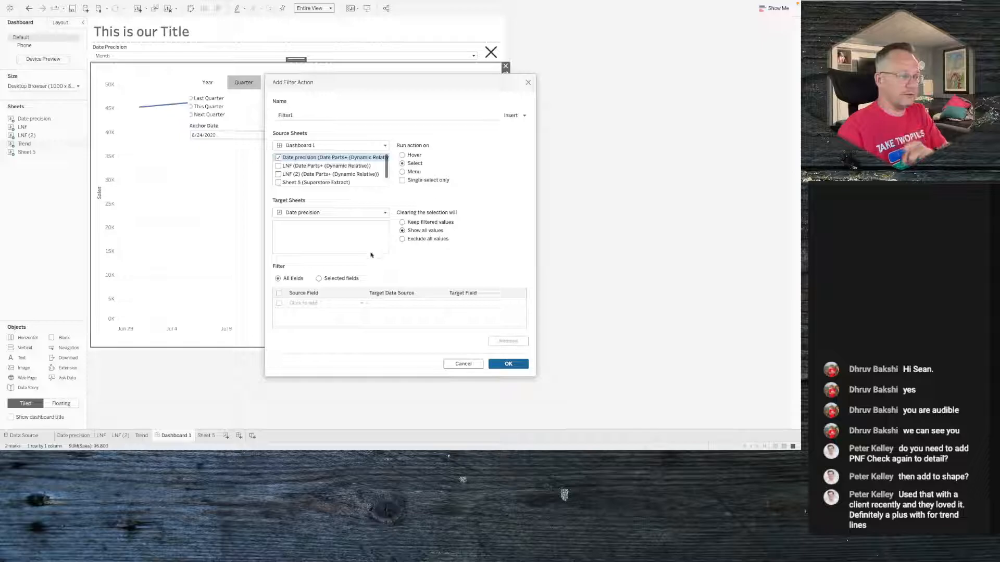
{"action": "left_click", "coordinate": [320, 280]}
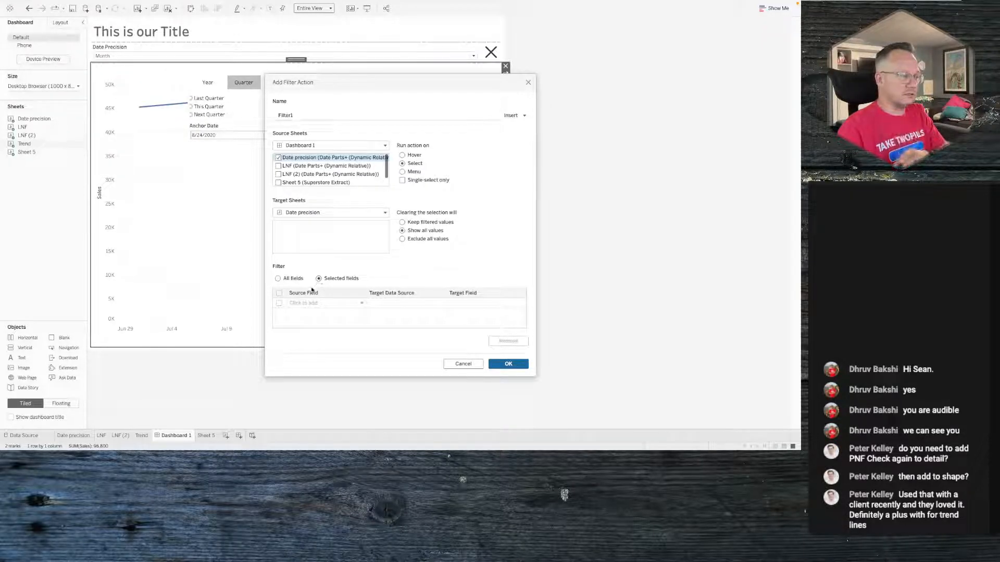
- Map source field 0 to target field 1 and save the filter action
{"action": "left_click", "coordinate": [312, 303]}
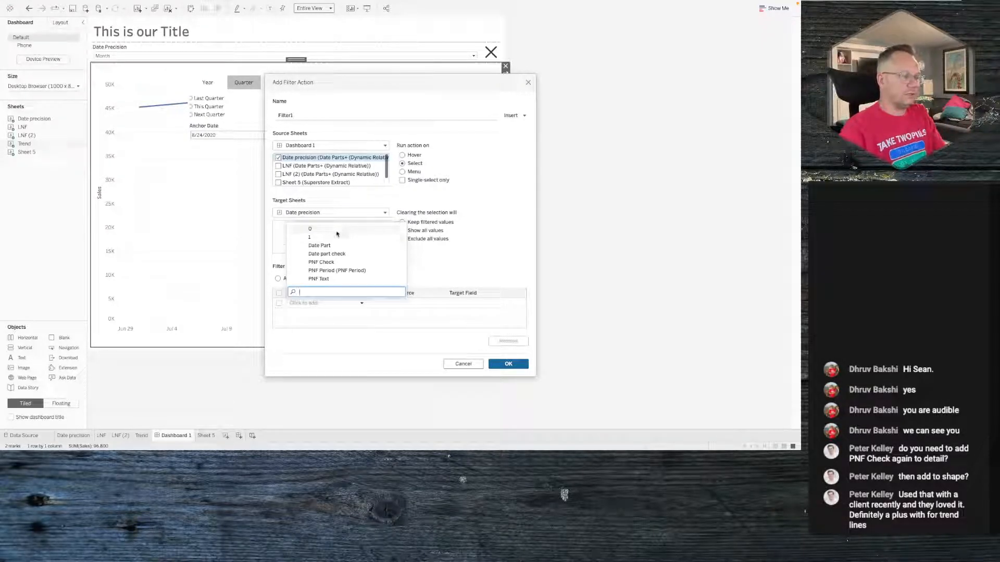
{"action": "left_click", "coordinate": [337, 229]}
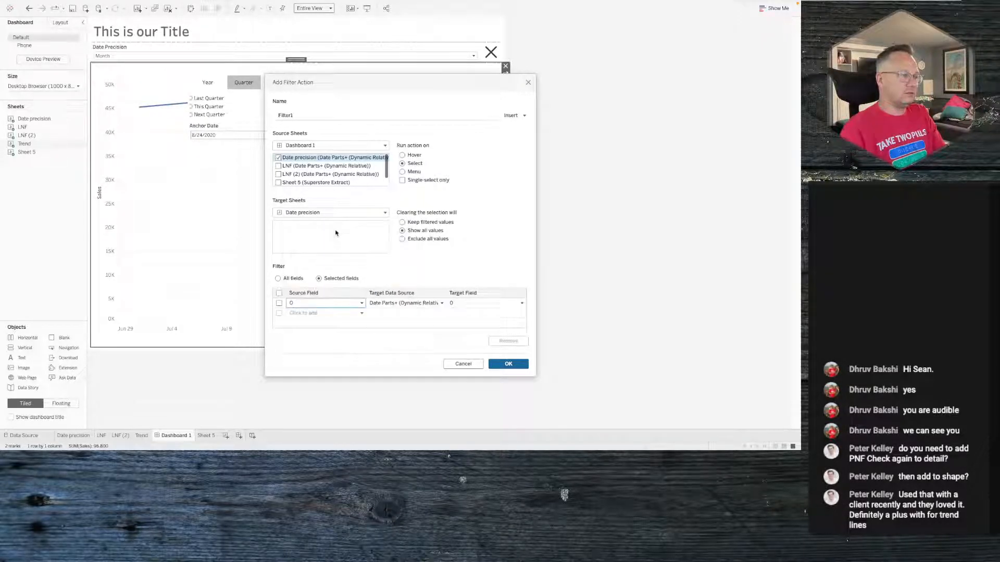
{"action": "left_click", "coordinate": [470, 302]}
{"action": "left_click", "coordinate": [442, 336]}
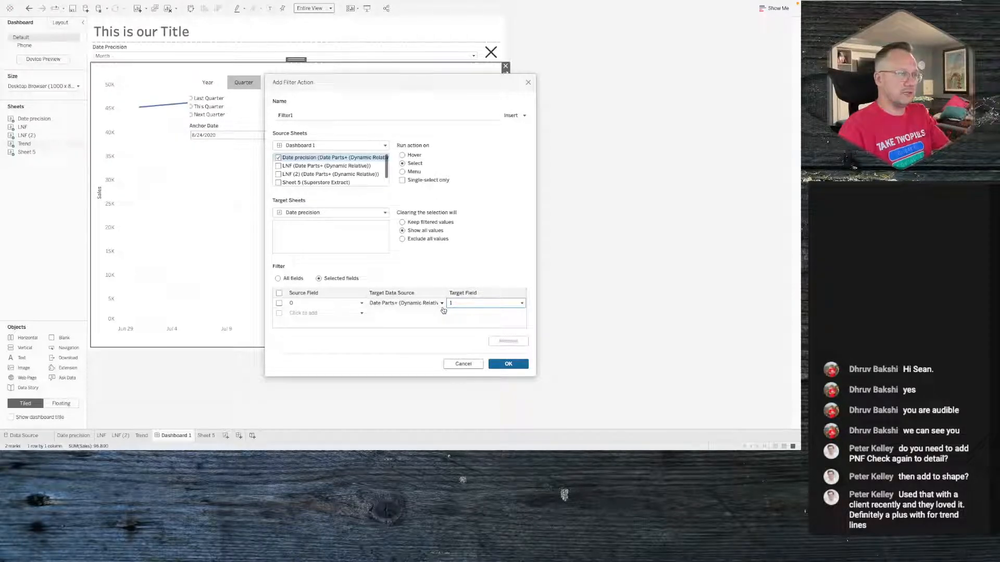
{"action": "left_click", "coordinate": [501, 365]}
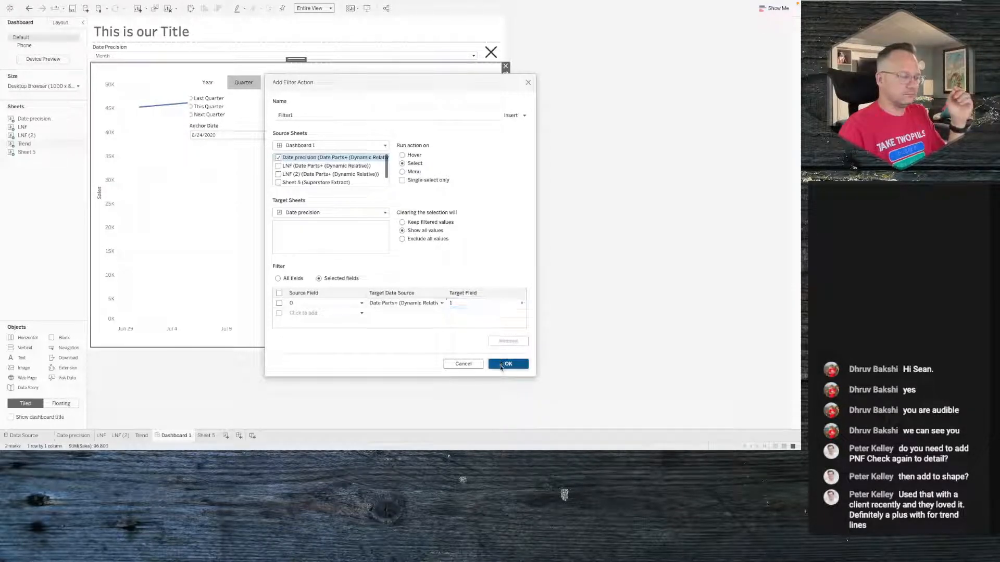
{"action": "left_click", "coordinate": [492, 304]}
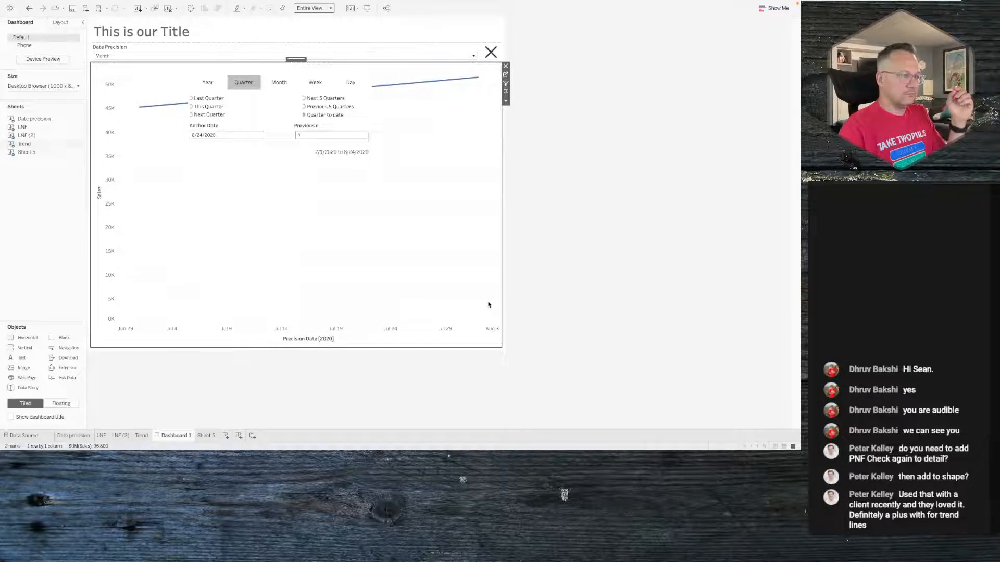
- Test the date precision buttons by switching to Month, Week and back to Quarter
{"action": "left_click", "coordinate": [284, 85]}
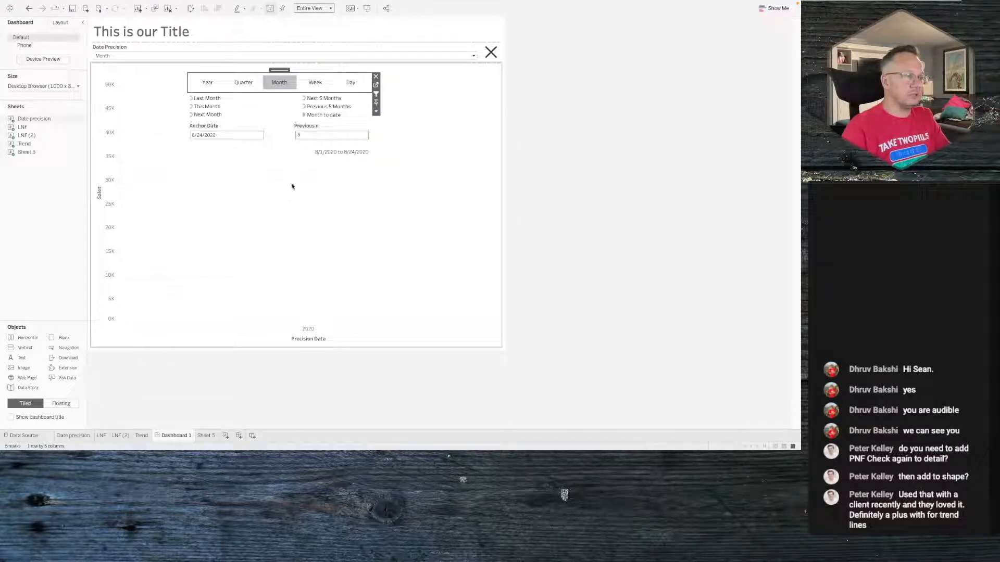
{"action": "left_click", "coordinate": [314, 84]}
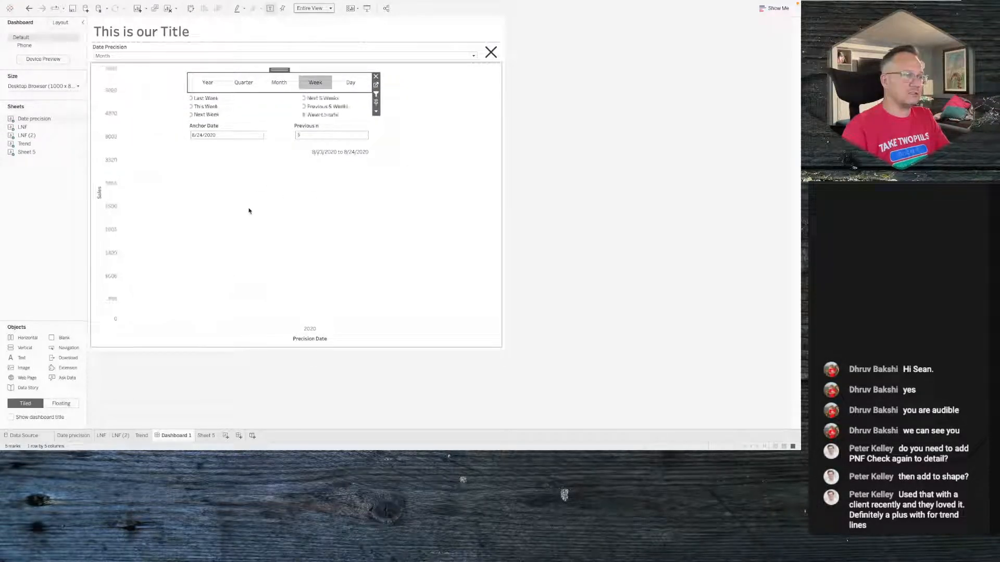
{"action": "left_click", "coordinate": [255, 85]}
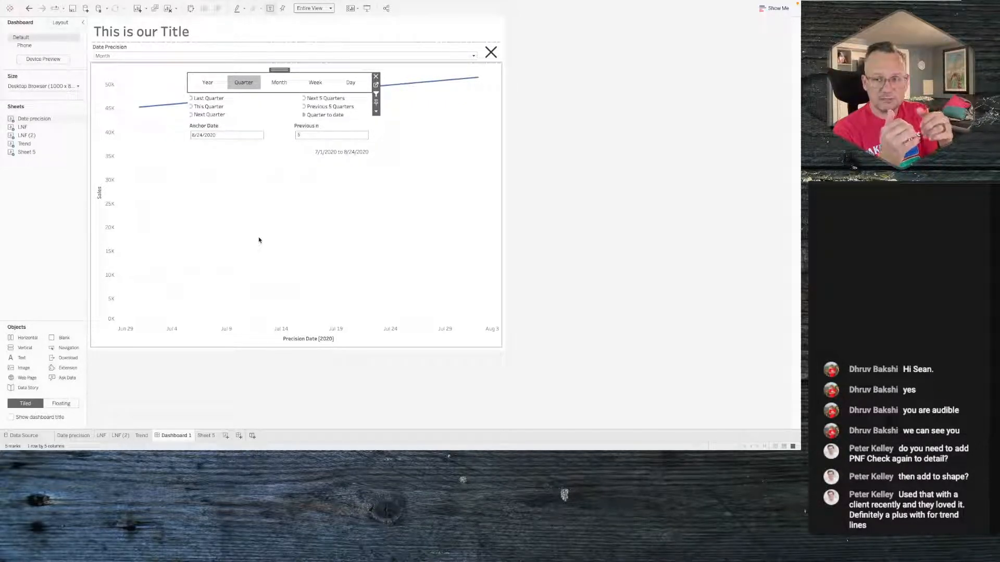
{"action": "left_click", "coordinate": [259, 240]}
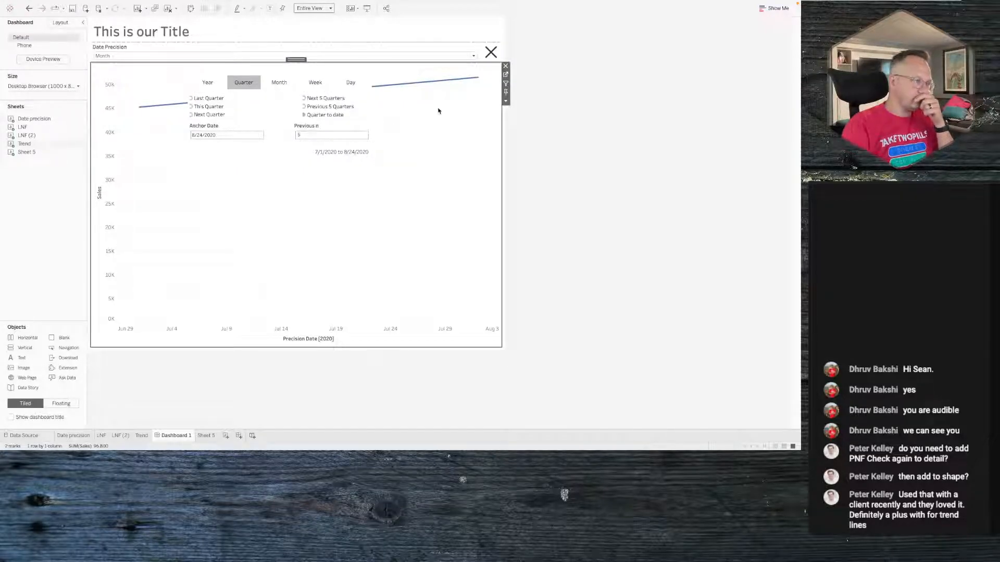
{"action": "left_click", "coordinate": [278, 156]}
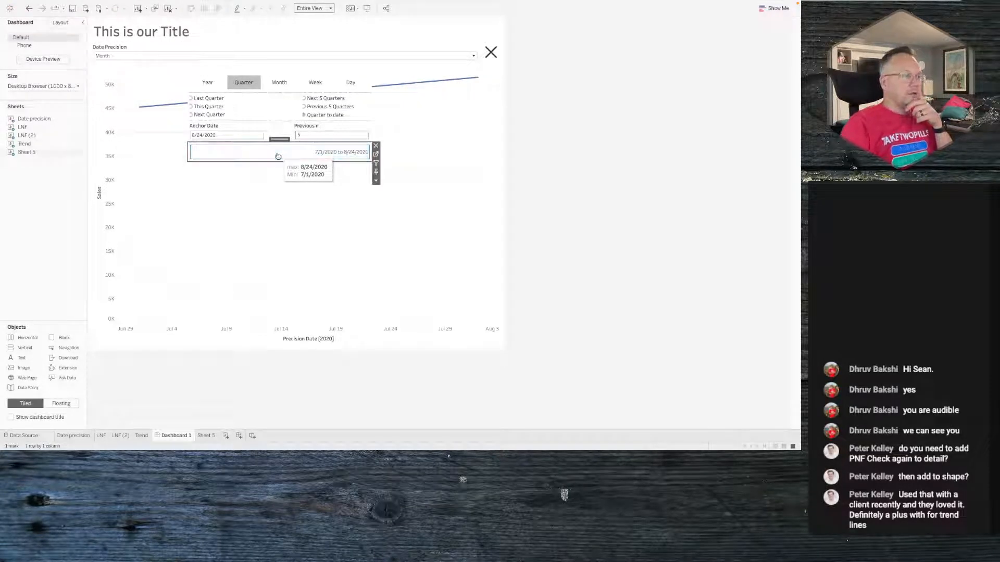
{"action": "left_click", "coordinate": [289, 211]}
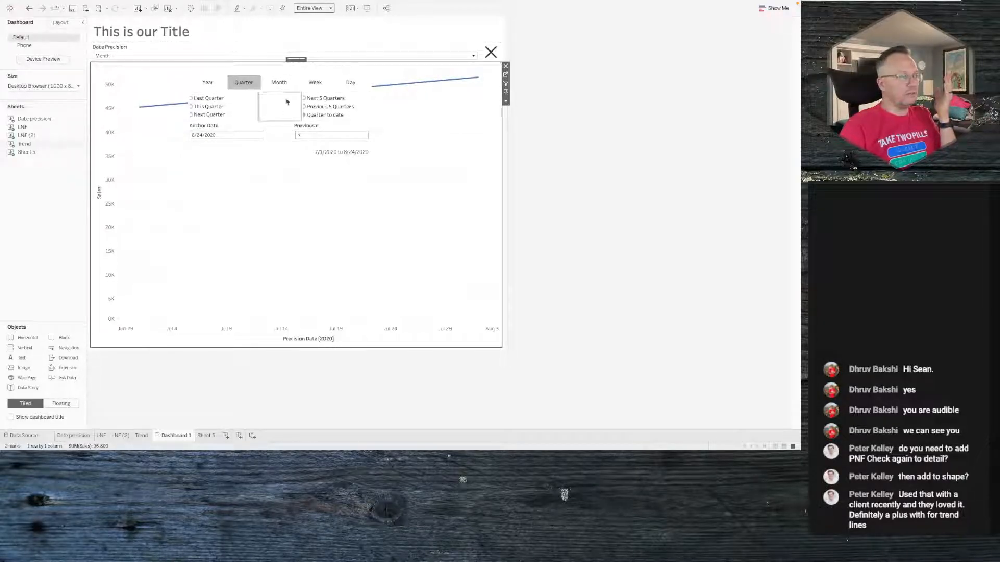
- Open the Date Filter calculated field on the Date precision sheet to examine its formula
{"action": "left_click", "coordinate": [74, 436]}
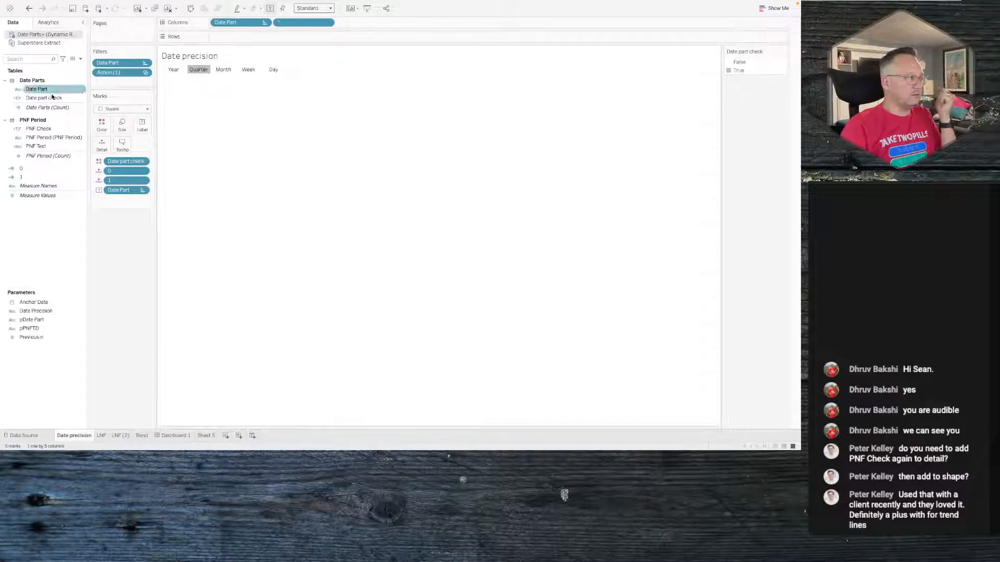
{"action": "left_click", "coordinate": [38, 43]}
{"action": "right_click", "coordinate": [34, 93]}
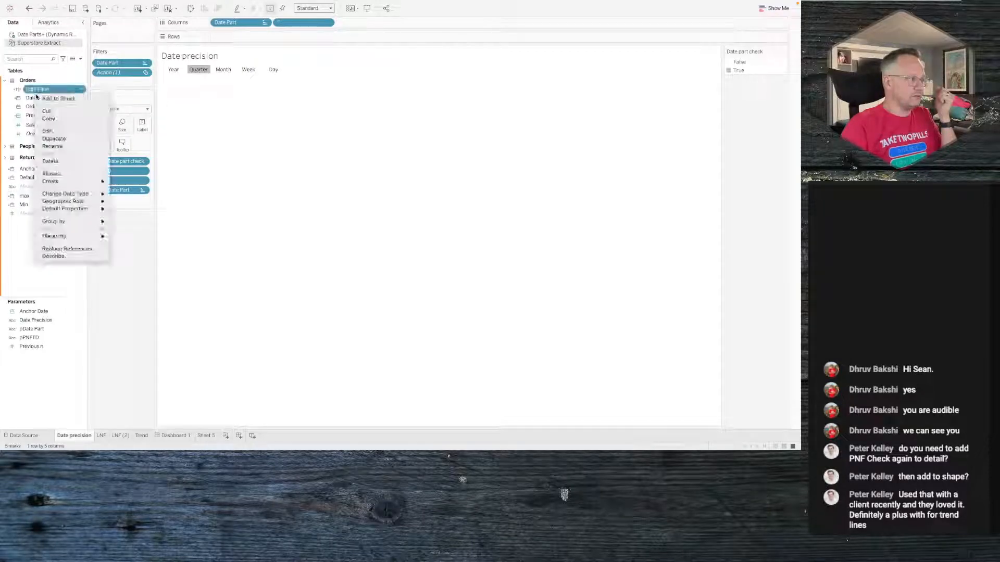
{"action": "left_click", "coordinate": [48, 130]}
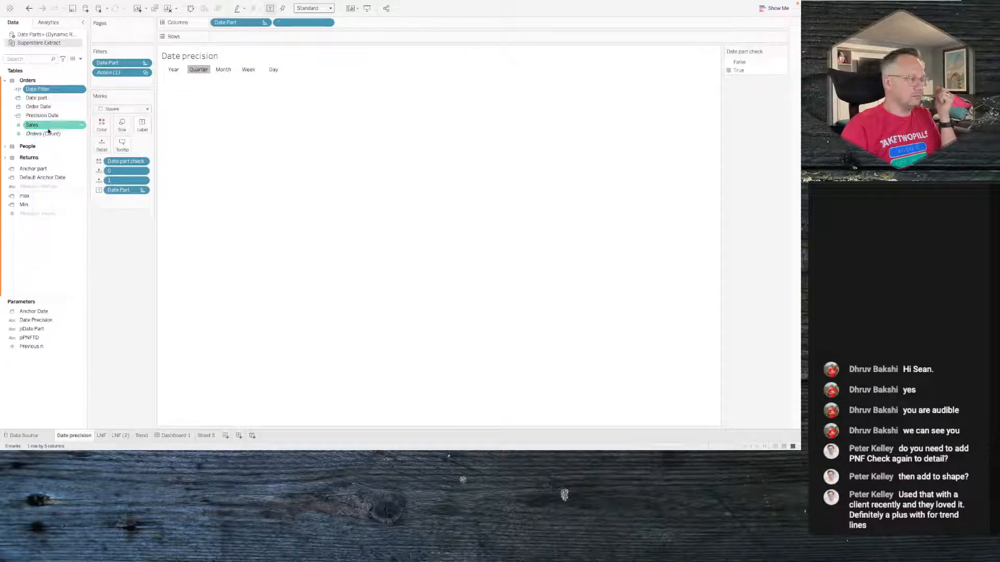
{"action": "right_click", "coordinate": [38, 90]}
{"action": "left_click", "coordinate": [53, 129]}
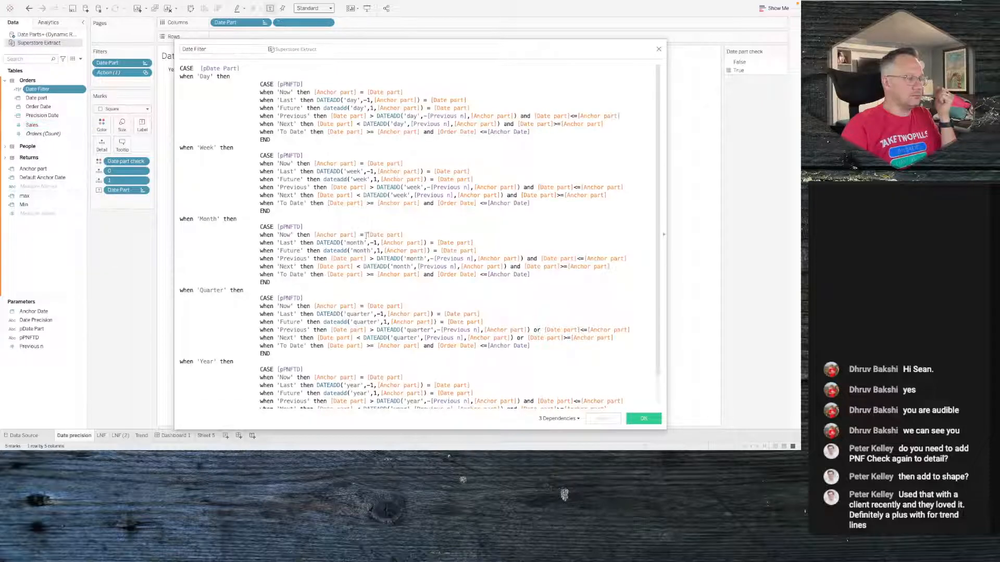
{"action": "scroll", "coordinate": [367, 201], "scroll_direction": "down", "scroll_amount": 2}
{"action": "scroll", "coordinate": [366, 200], "scroll_direction": "up", "scroll_amount": 2}
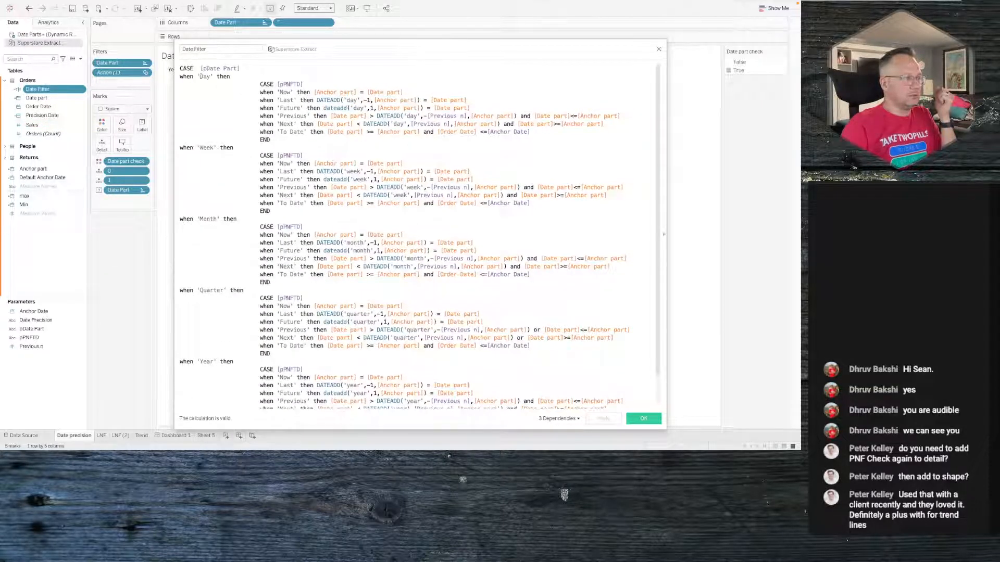